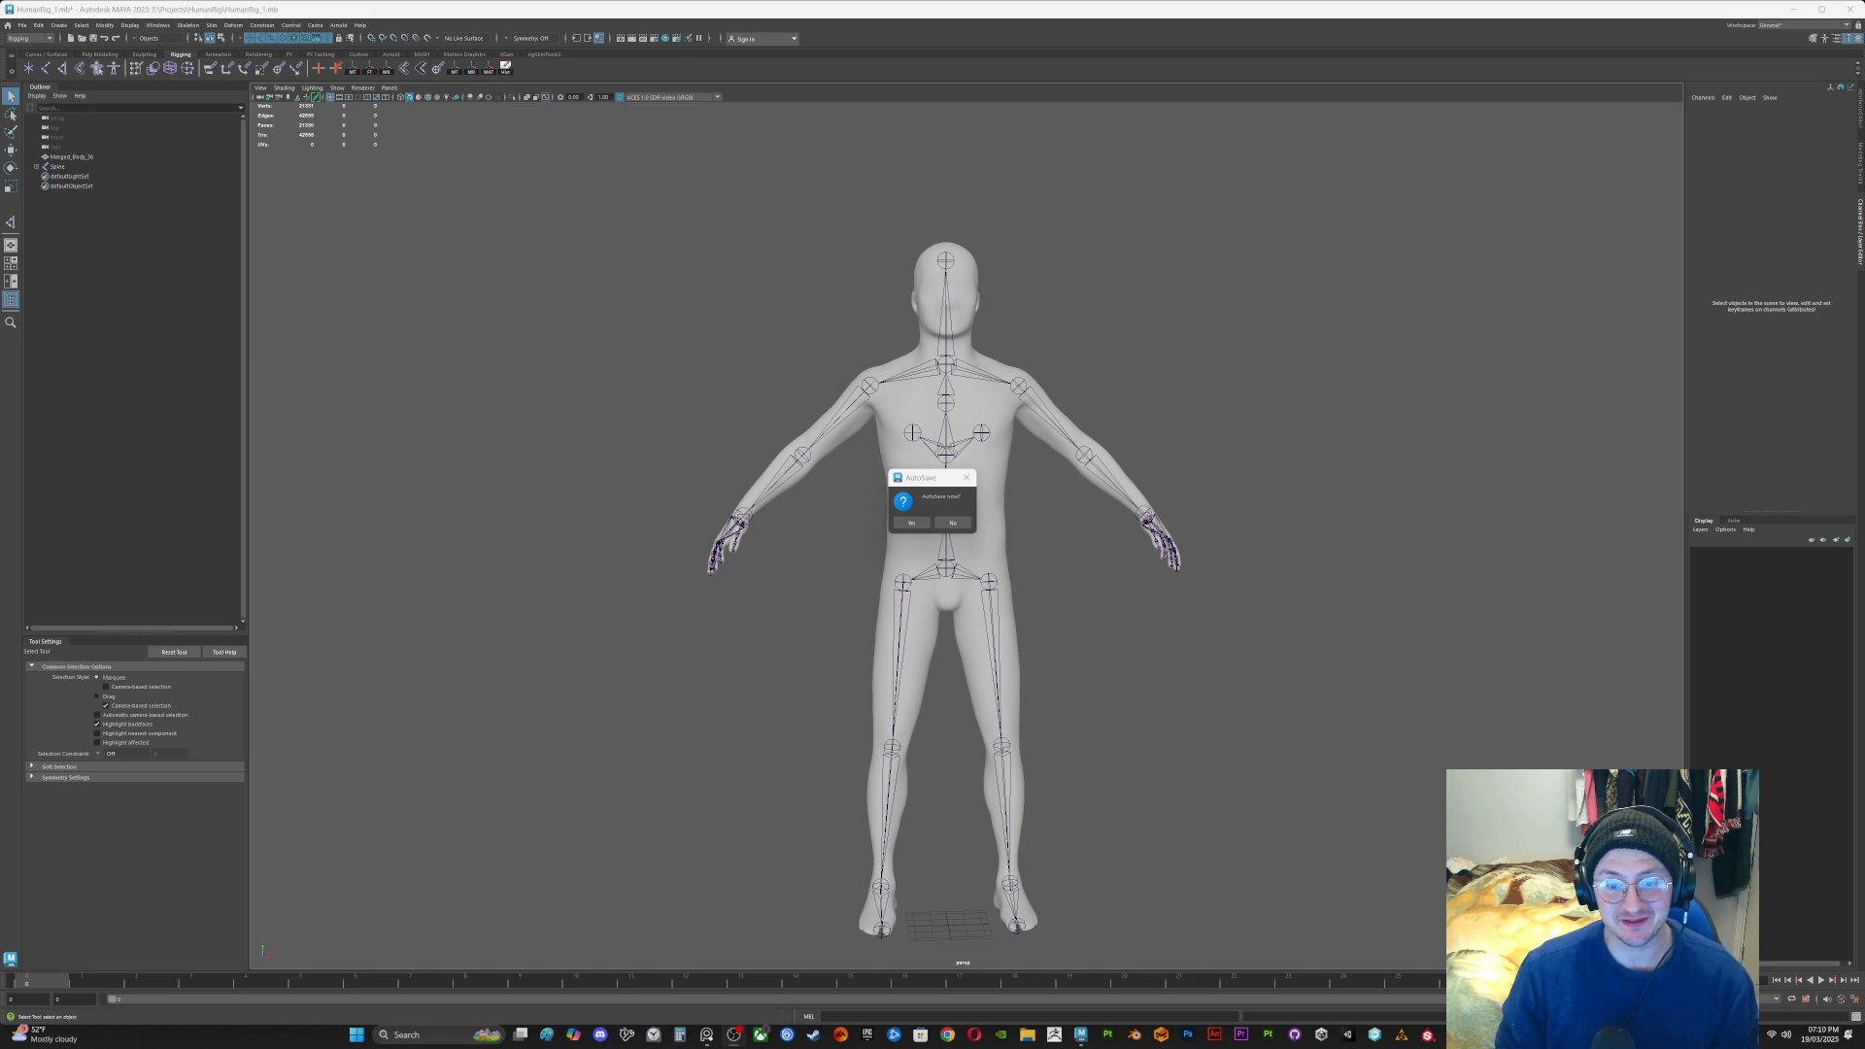
Step: Accept the prompt to autosave the scene
left_click(912, 523)
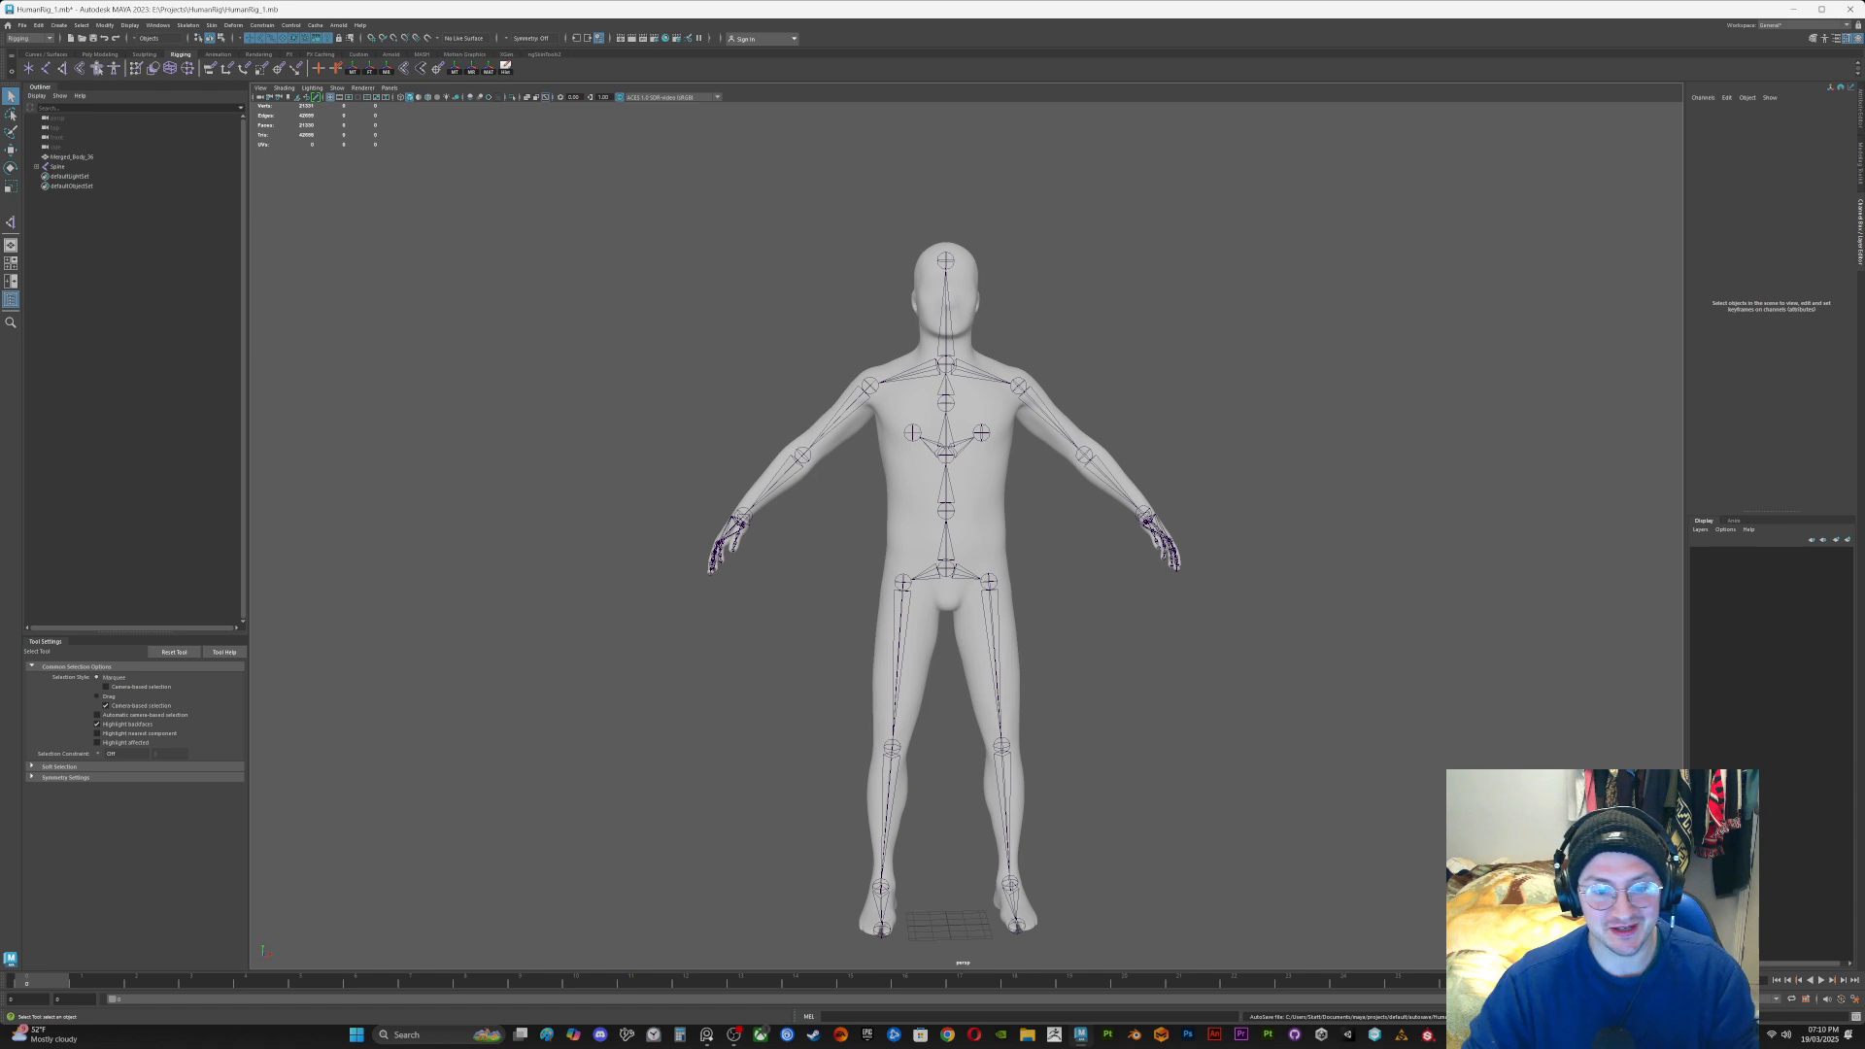
Step: Create an IK handle on the right arm from the shoulder joint to the wrist joint
left_click_drag(972, 486, 1059, 485, "alt")
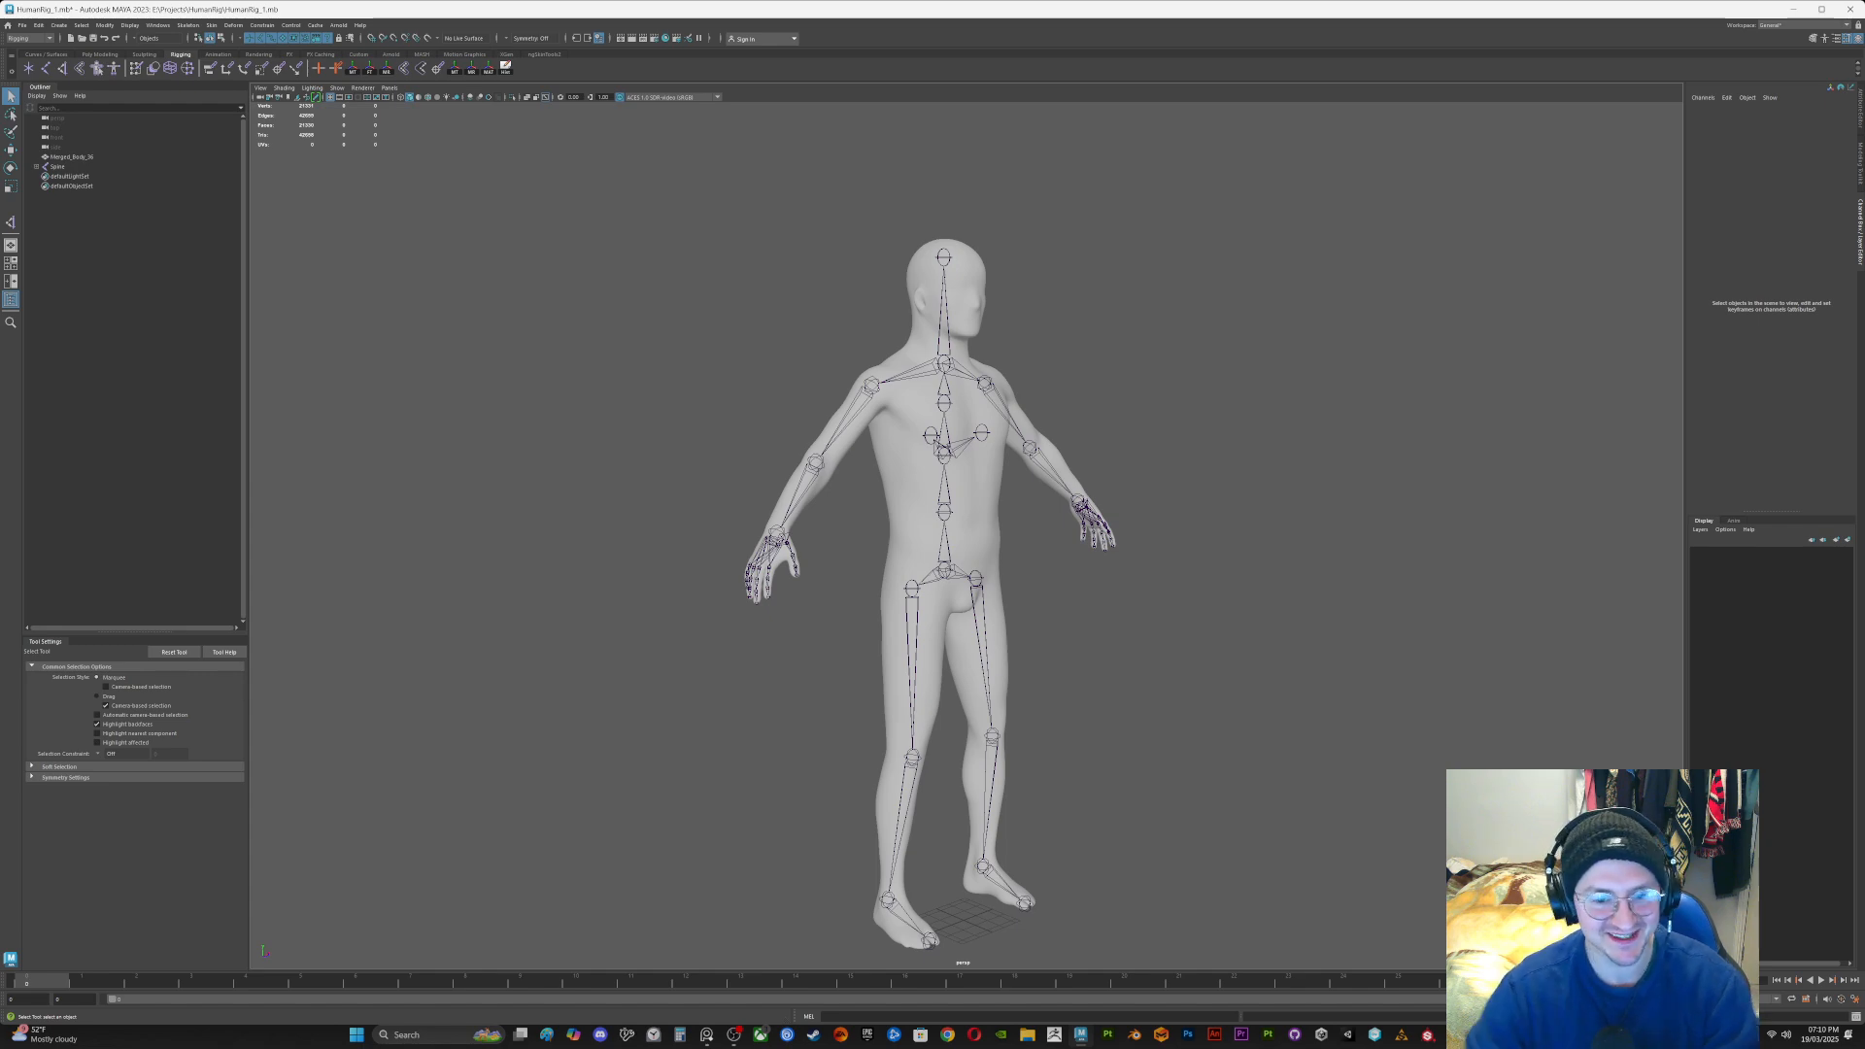
scroll(965, 534, "up", 2)
mouse_move(932, 544)
left_mouse_down("alt")
mouse_move(1068, 544)
mouse_move(923, 549)
left_mouse_up("alt")
scroll(966, 534, "up", 3)
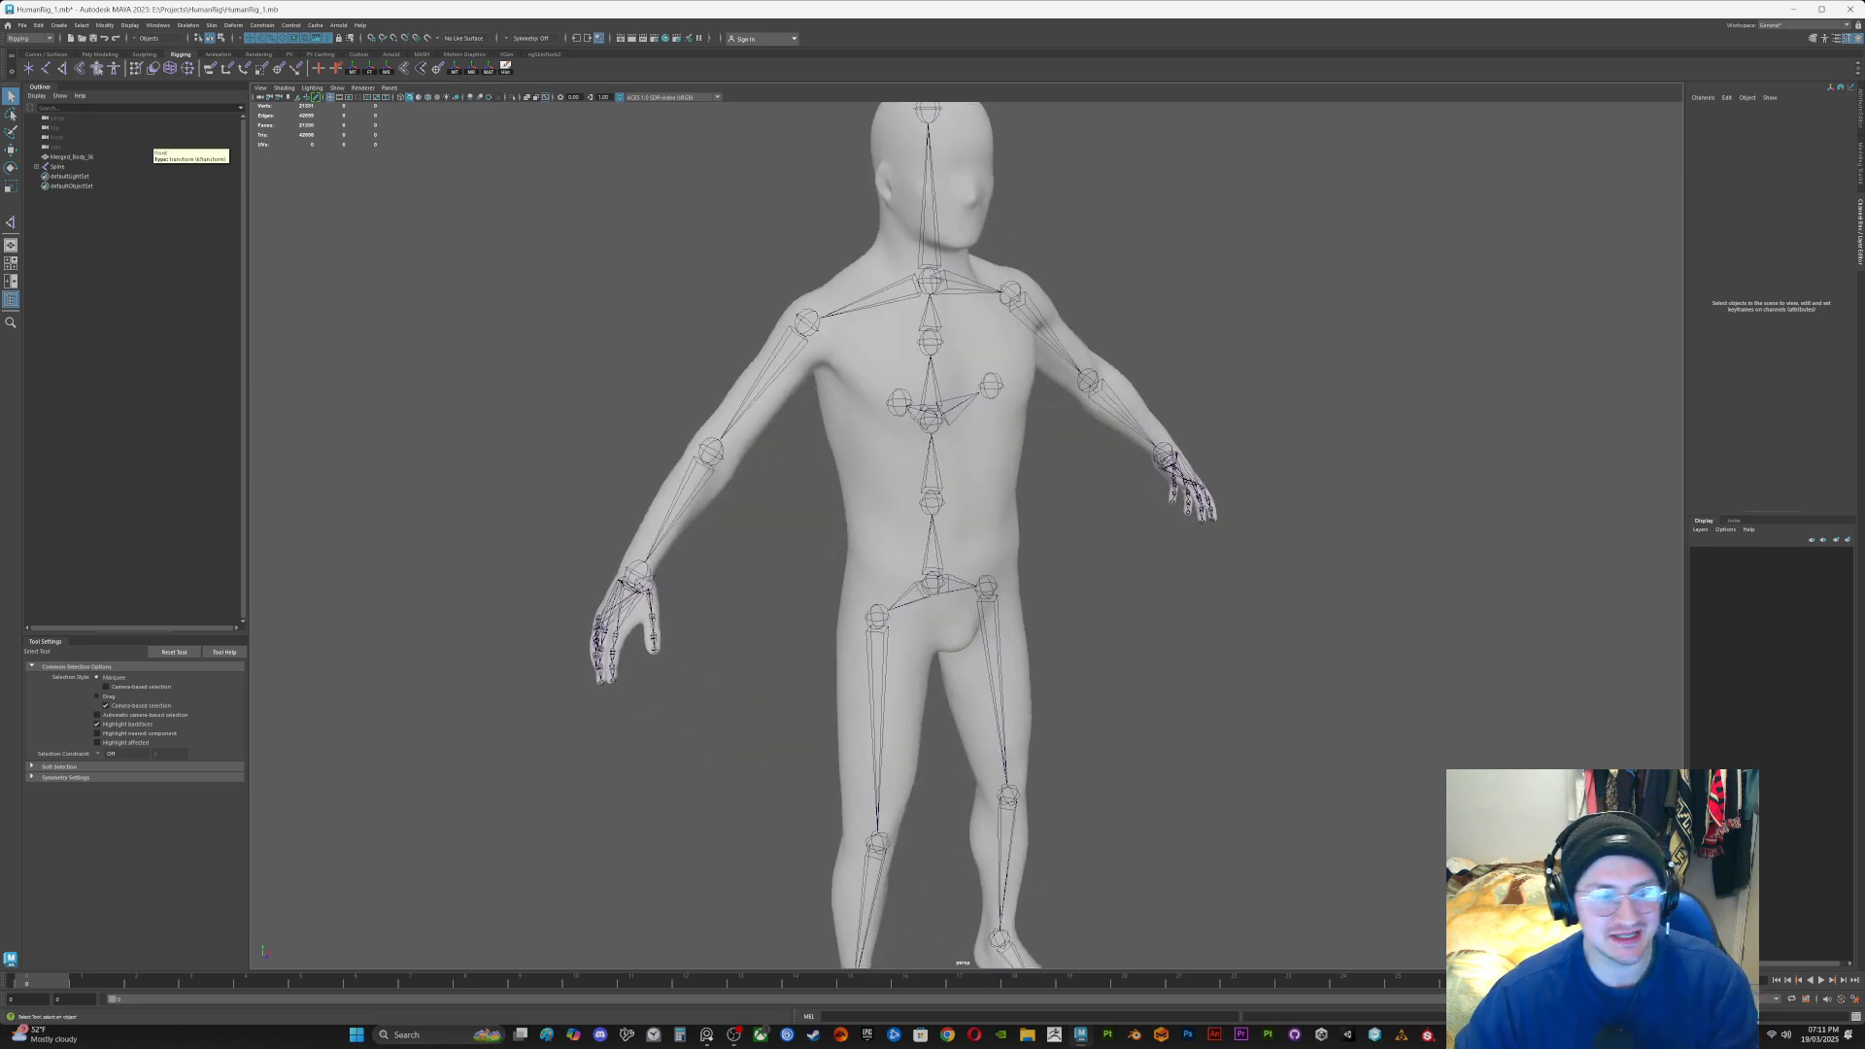
left_click(11, 222)
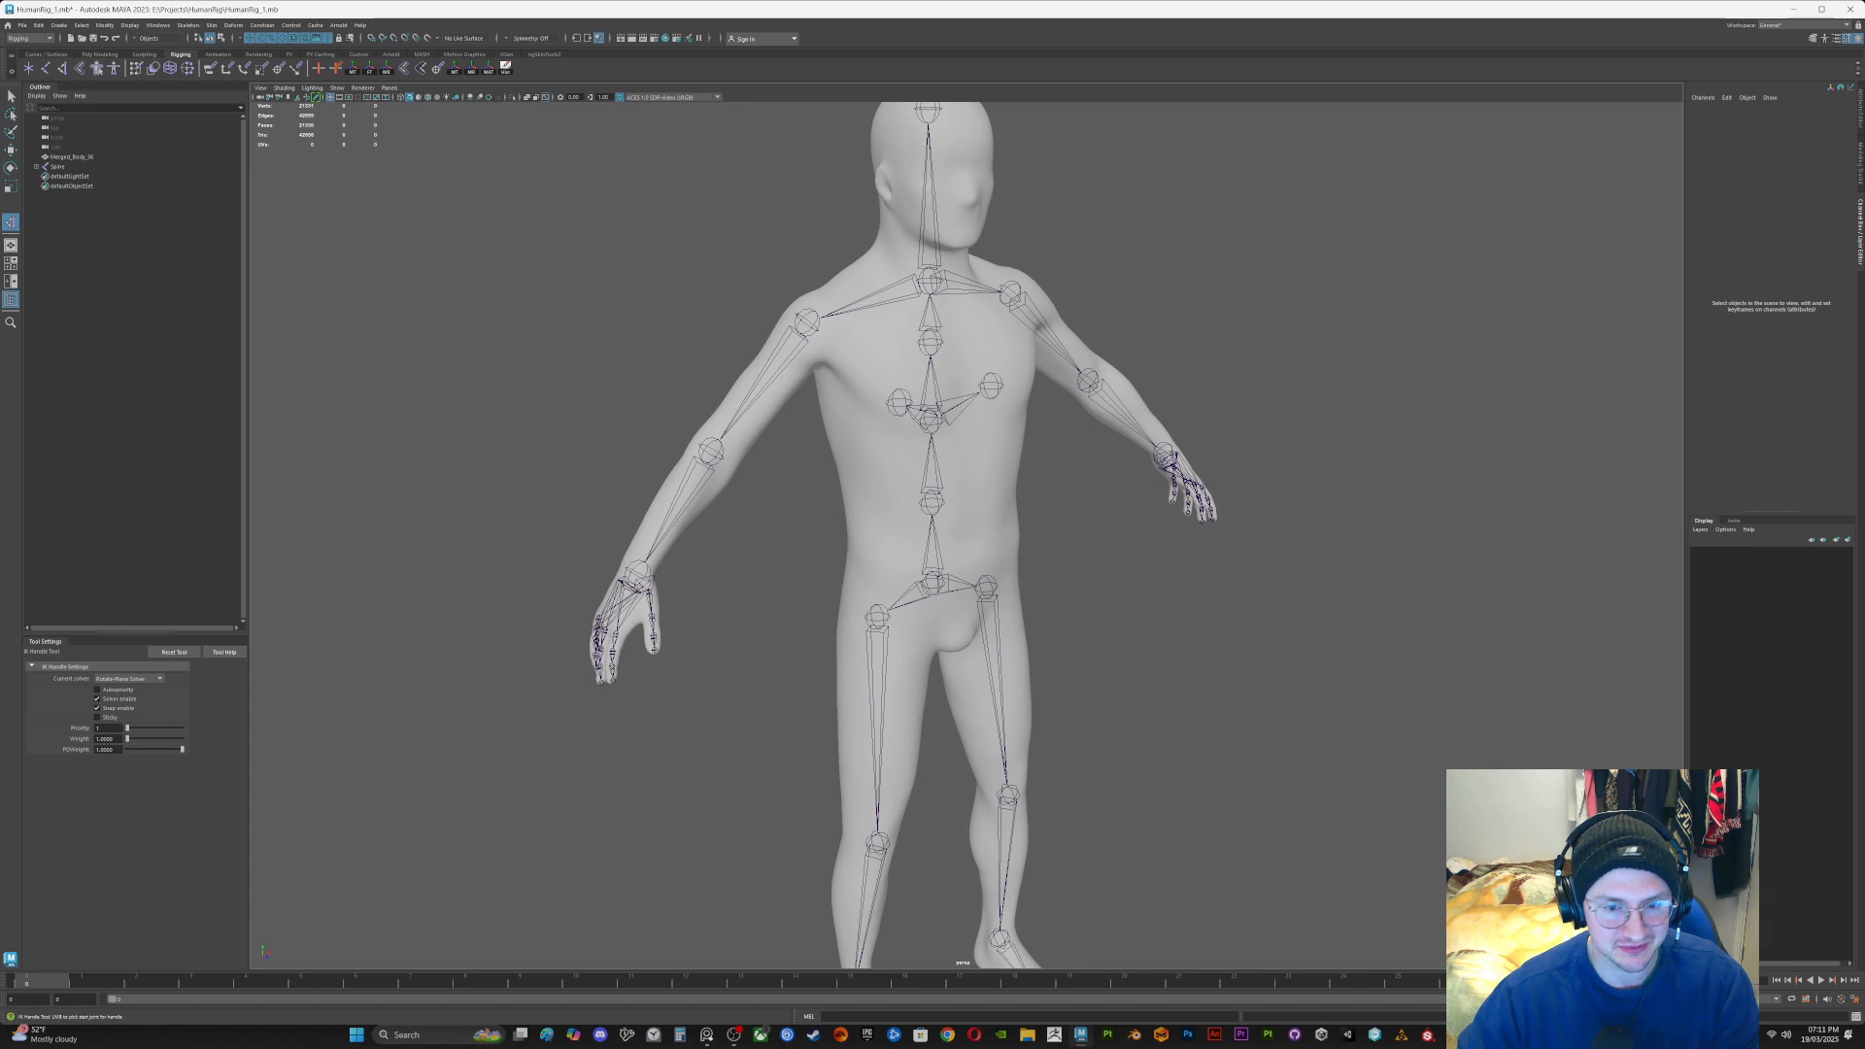
left_click(806, 323)
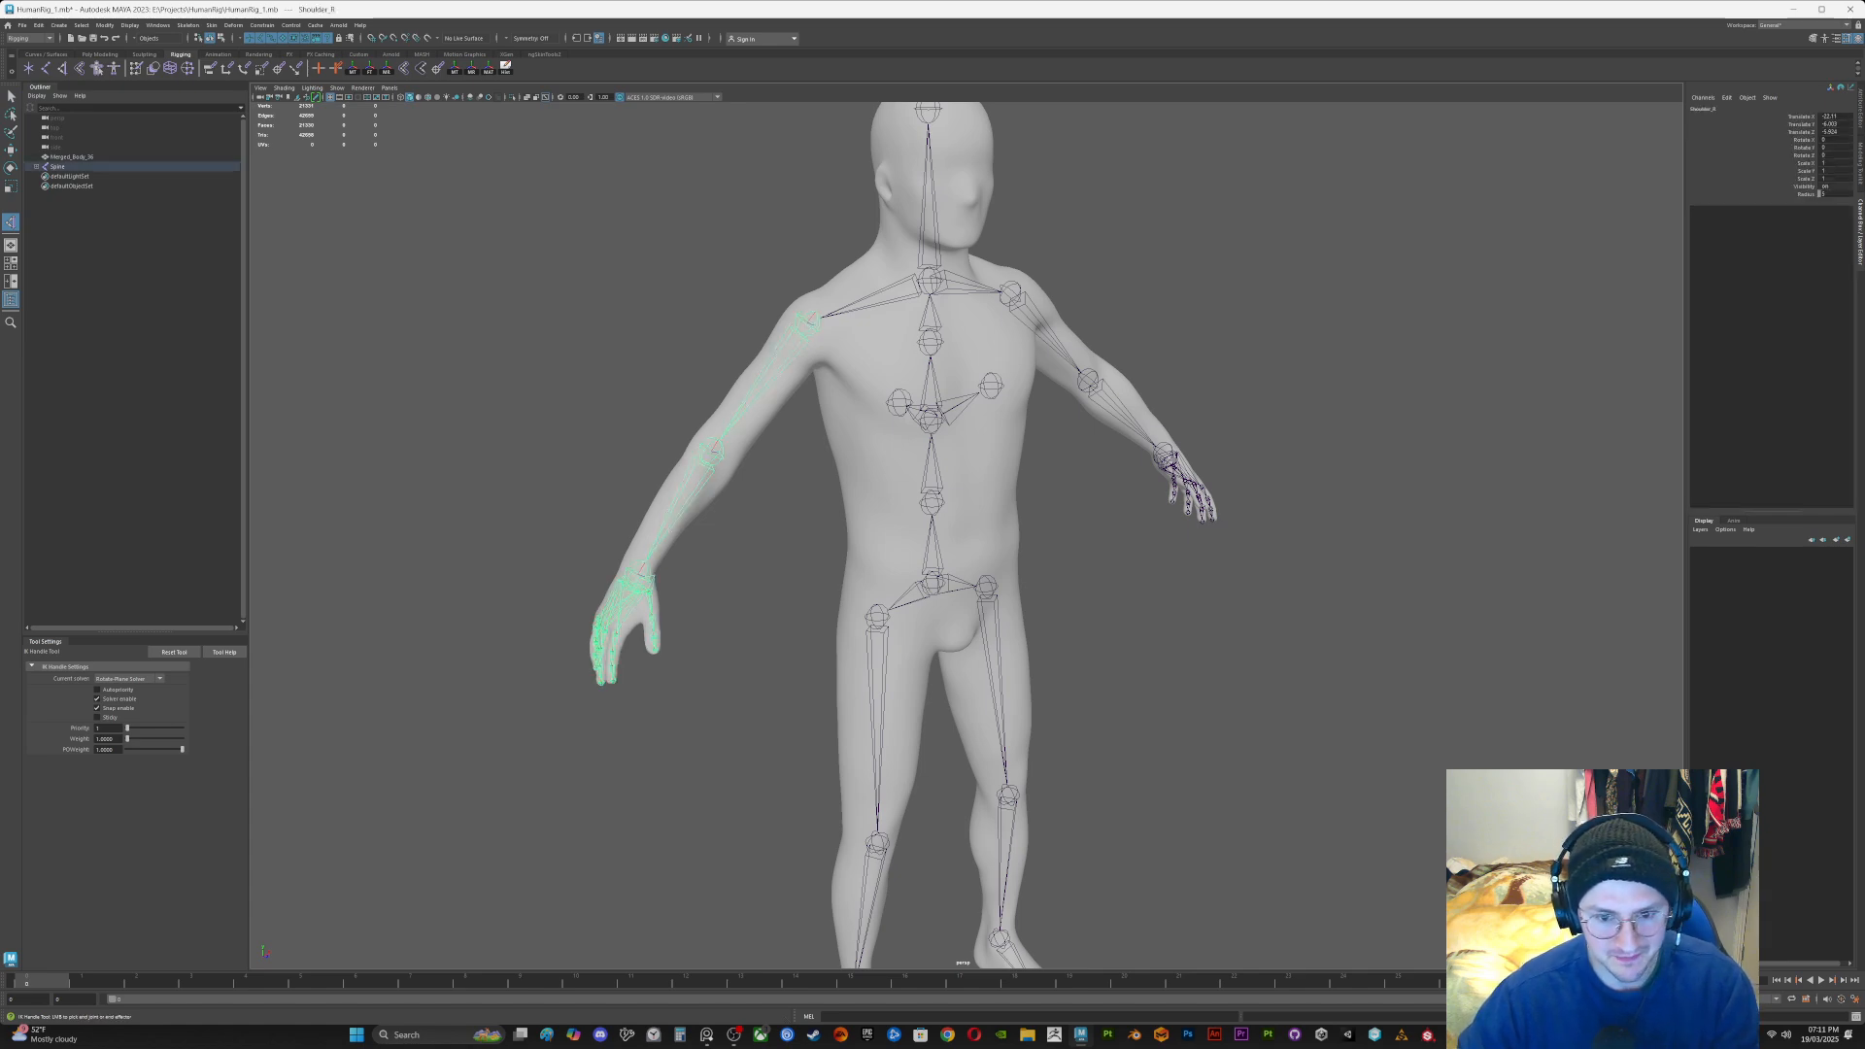
left_click_drag(932, 544, 1069, 544, "alt")
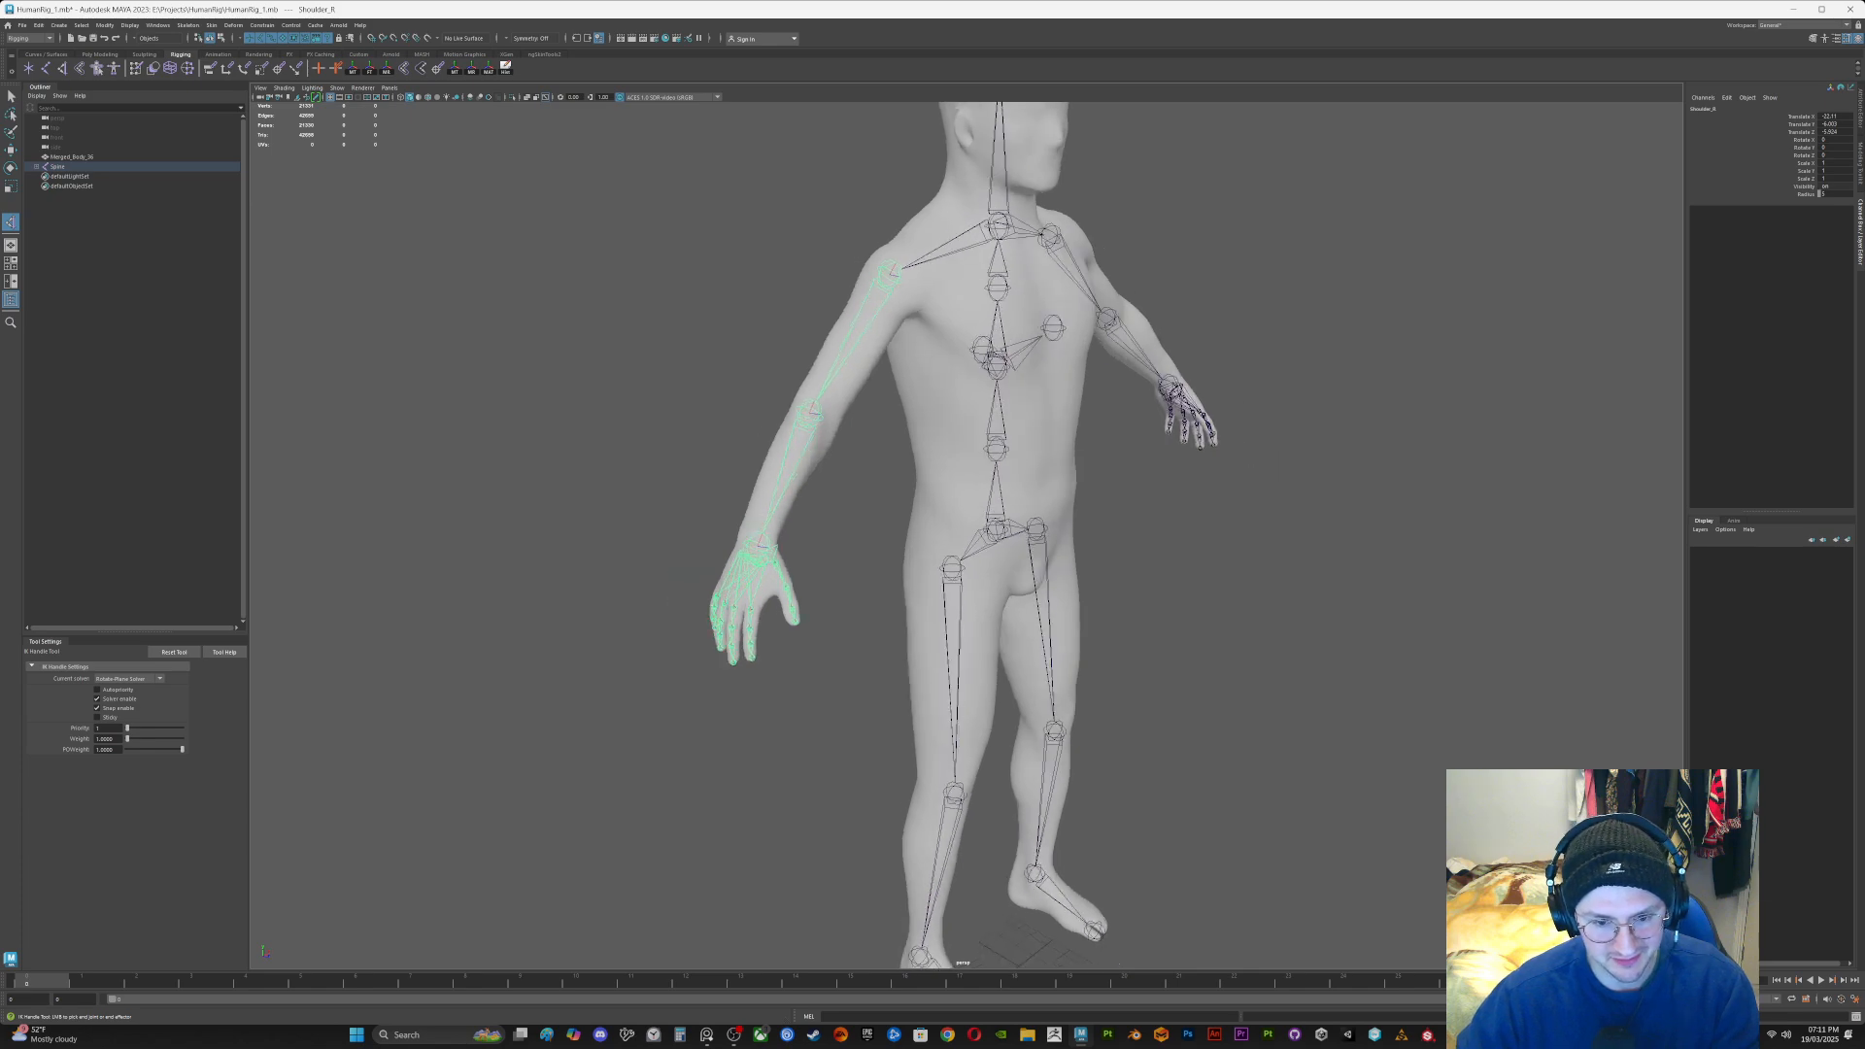
left_click(759, 547)
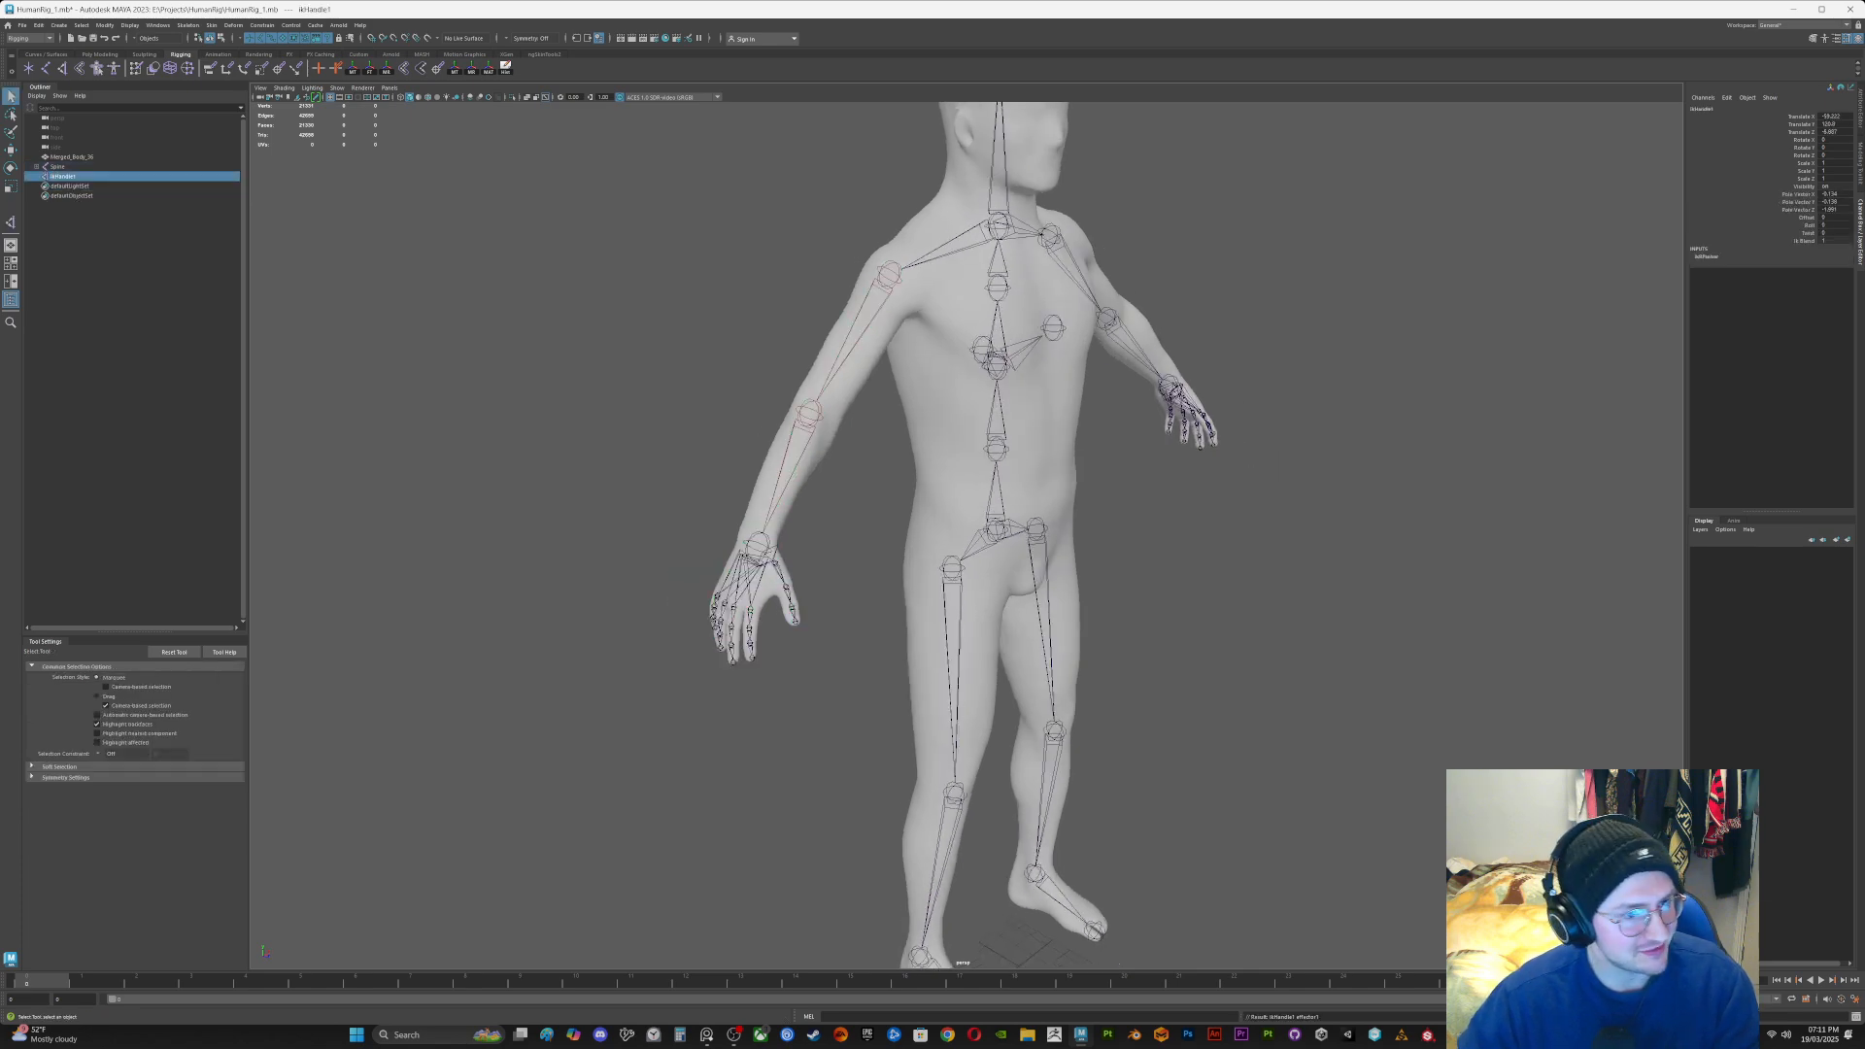
Step: Hide the body mesh and select the right arm's IK handle
mouse_move(933, 544)
left_mouse_down("alt")
mouse_move(1117, 544)
mouse_move(933, 539)
left_mouse_up("alt")
scroll(967, 536, "up", 3)
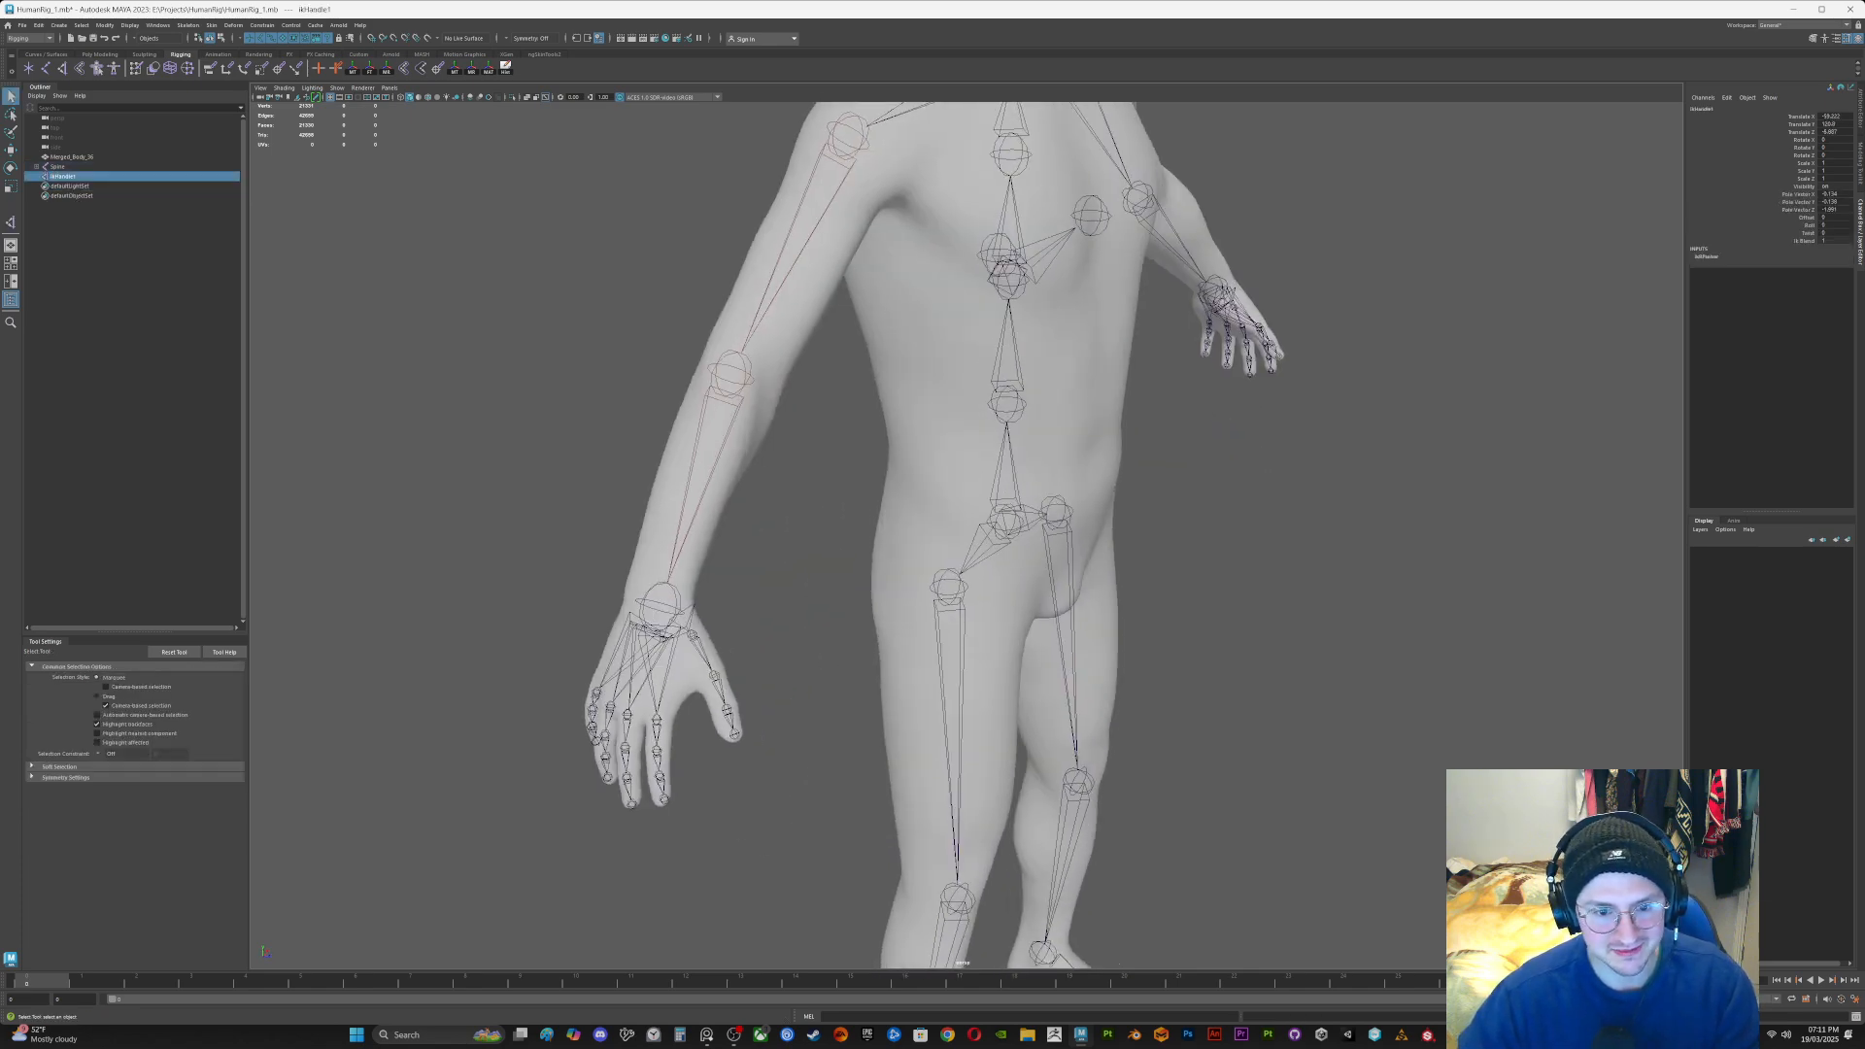
left_click(938, 437)
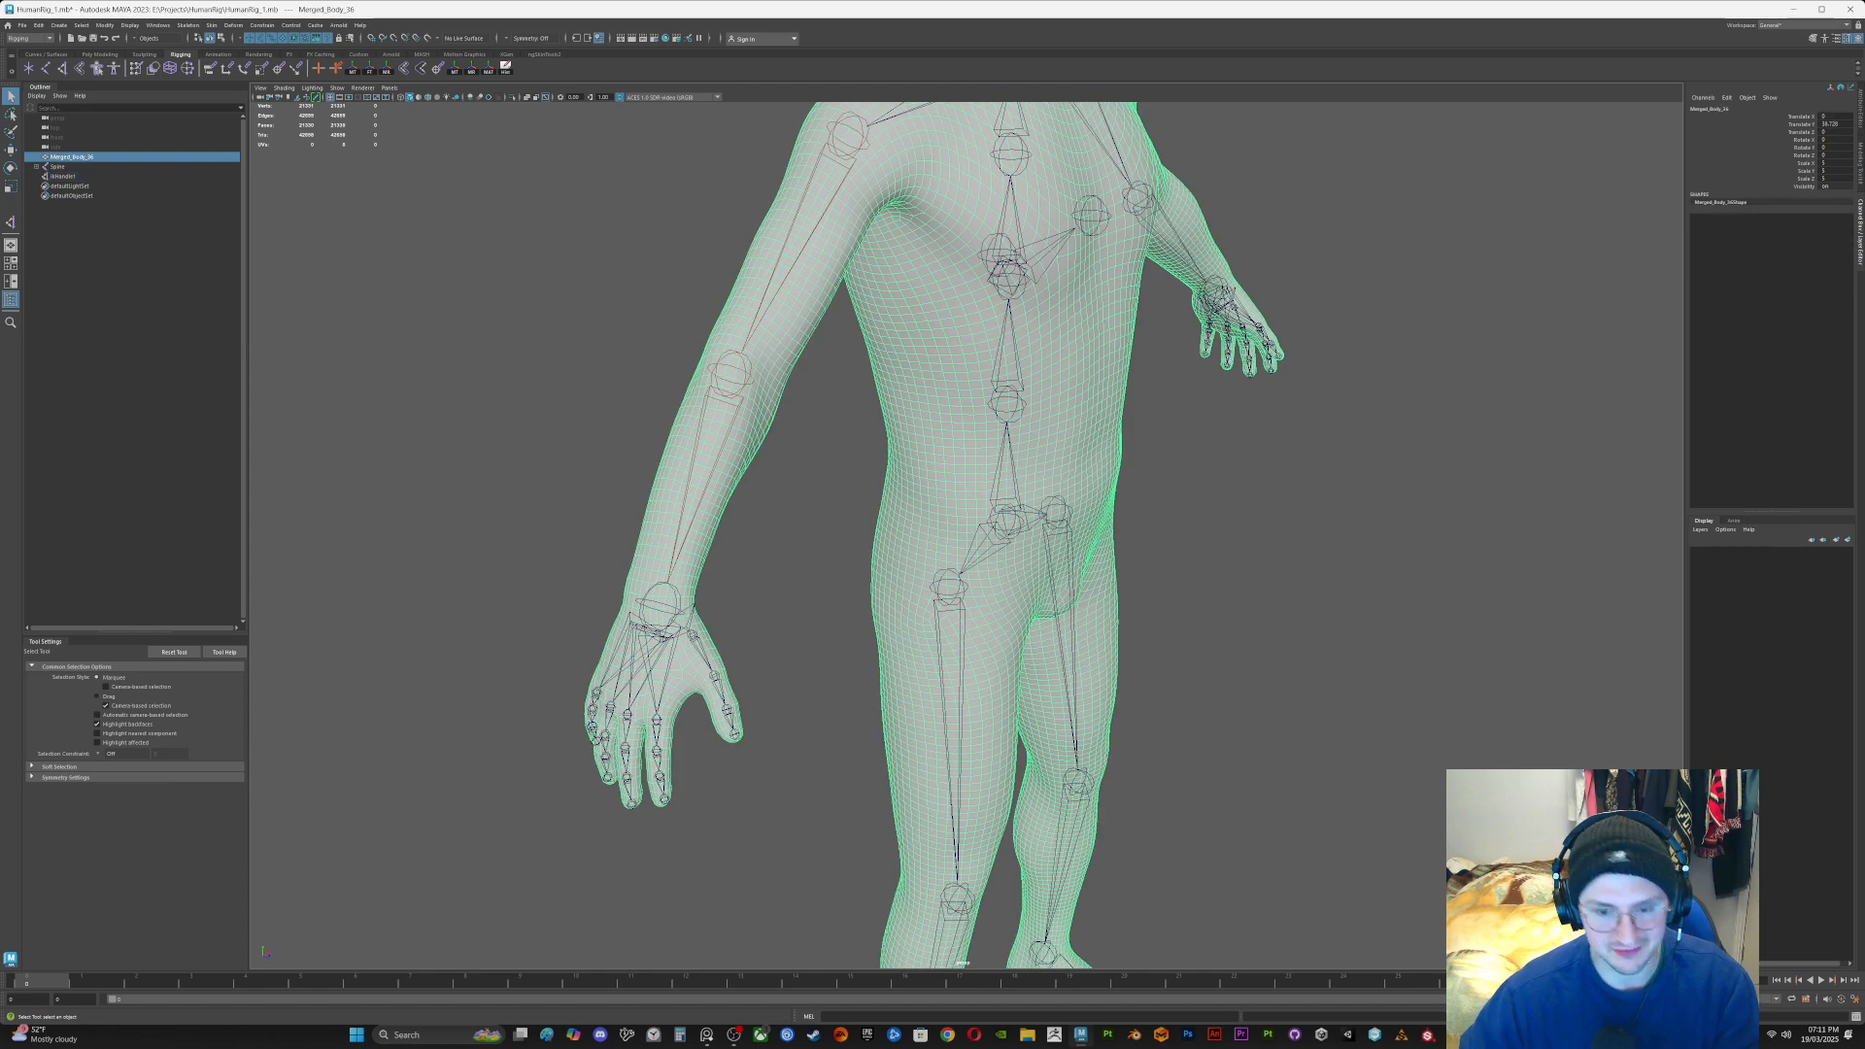
key("ctrl+h")
left_click(663, 604)
middle_click_drag(662, 604, 709, 697, "alt")
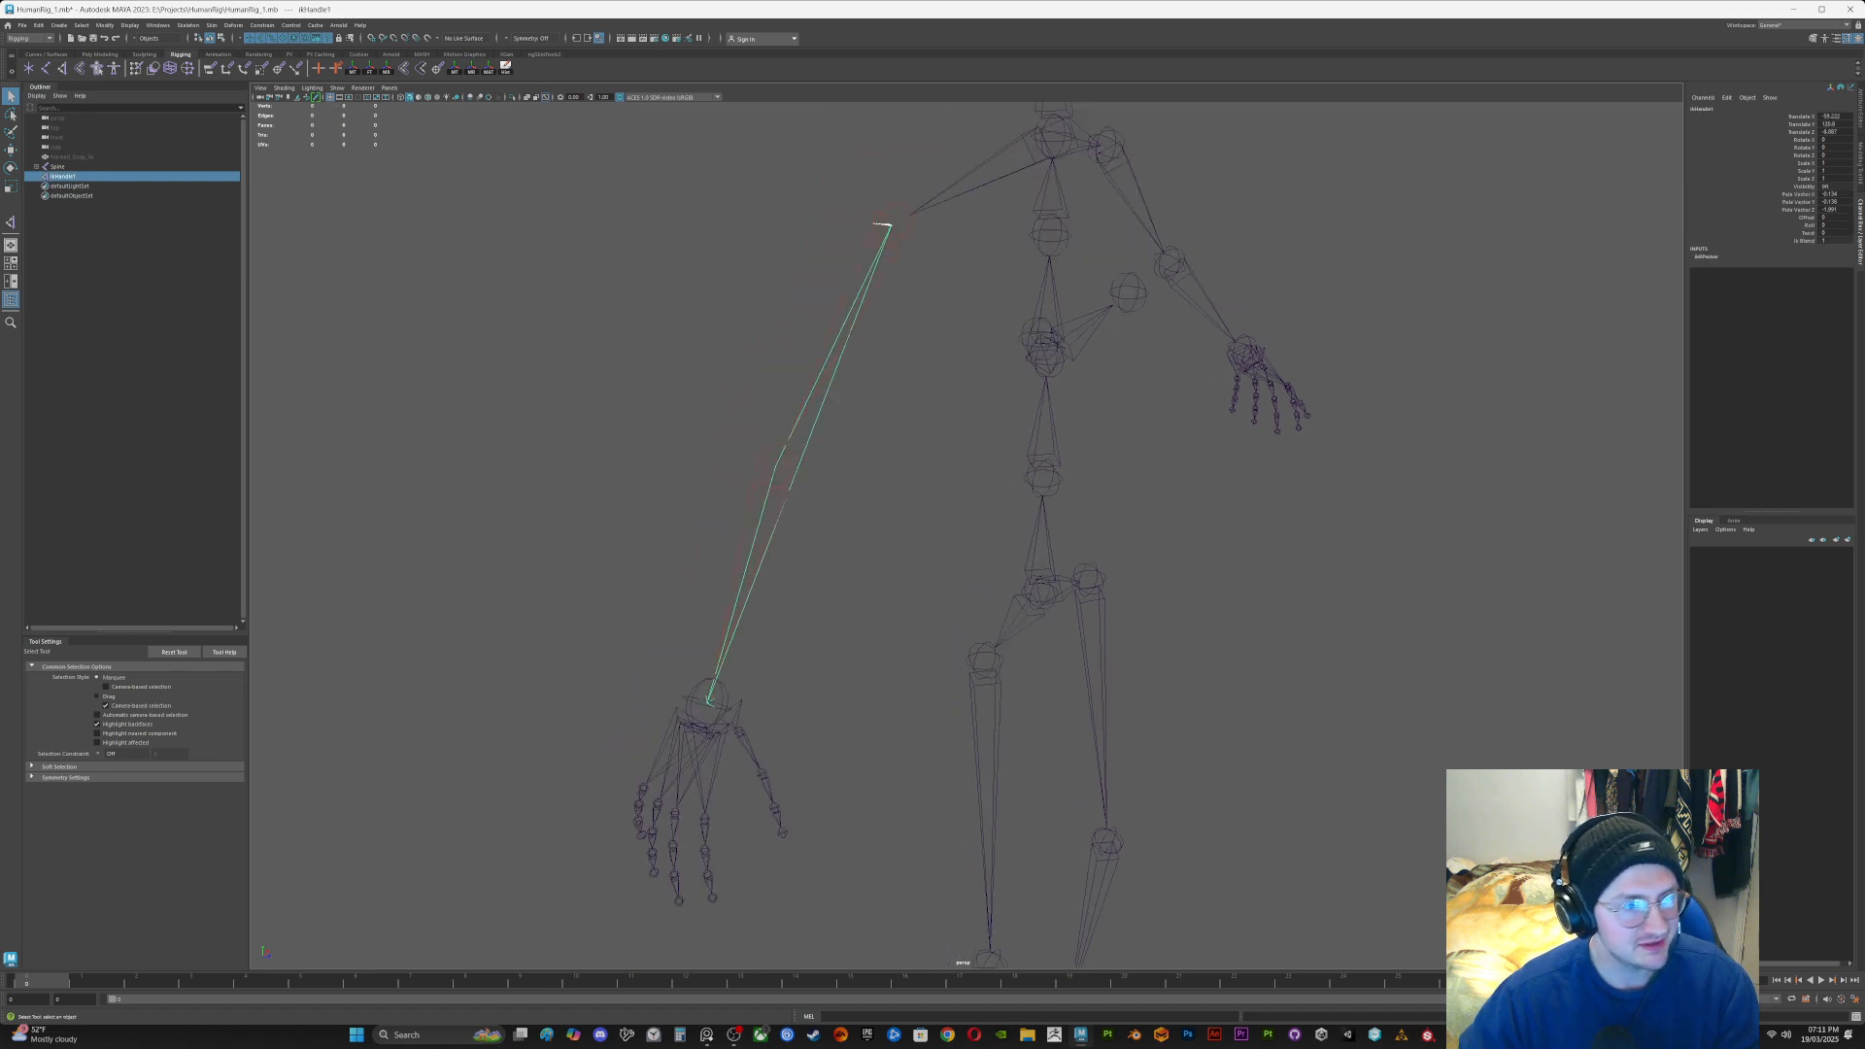
Step: Create a NURBS circle, enlarge it and place it on the right wrist joint
left_click(47, 53)
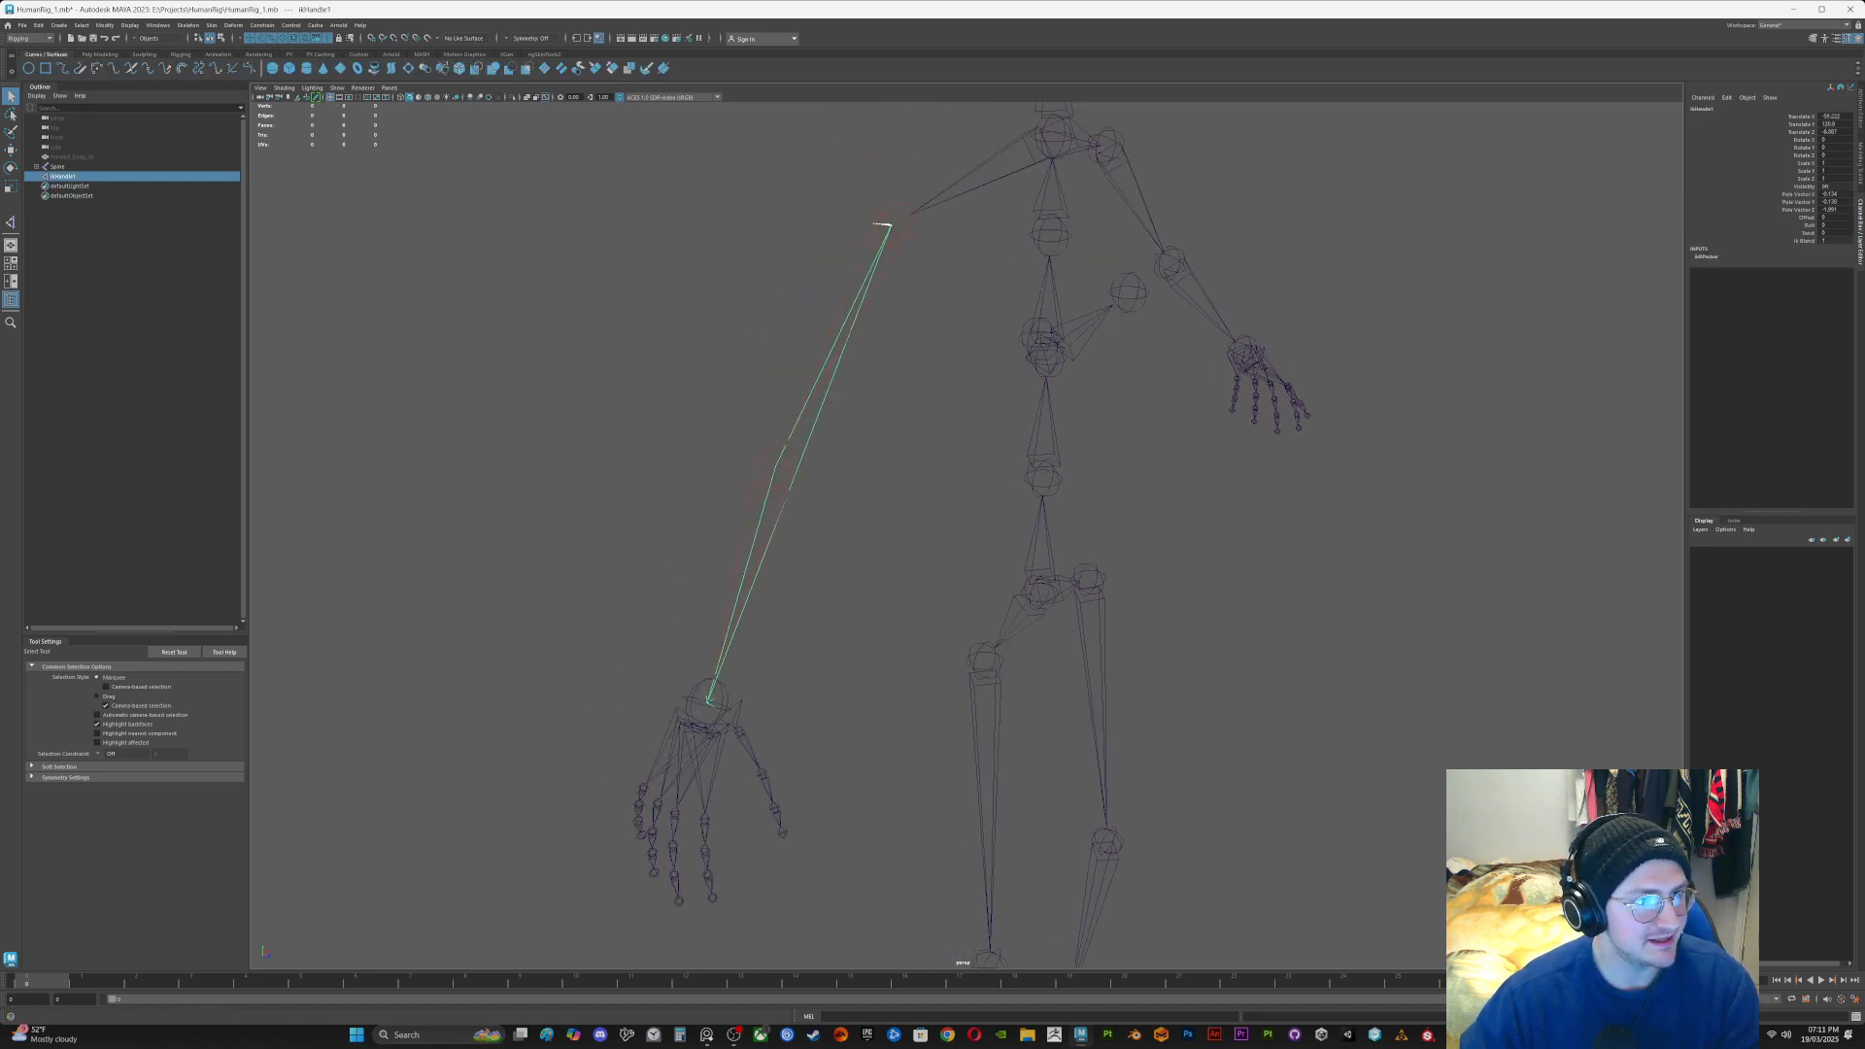
left_click(28, 68)
middle_click_drag(972, 680, 919, 515, "alt")
key("r")
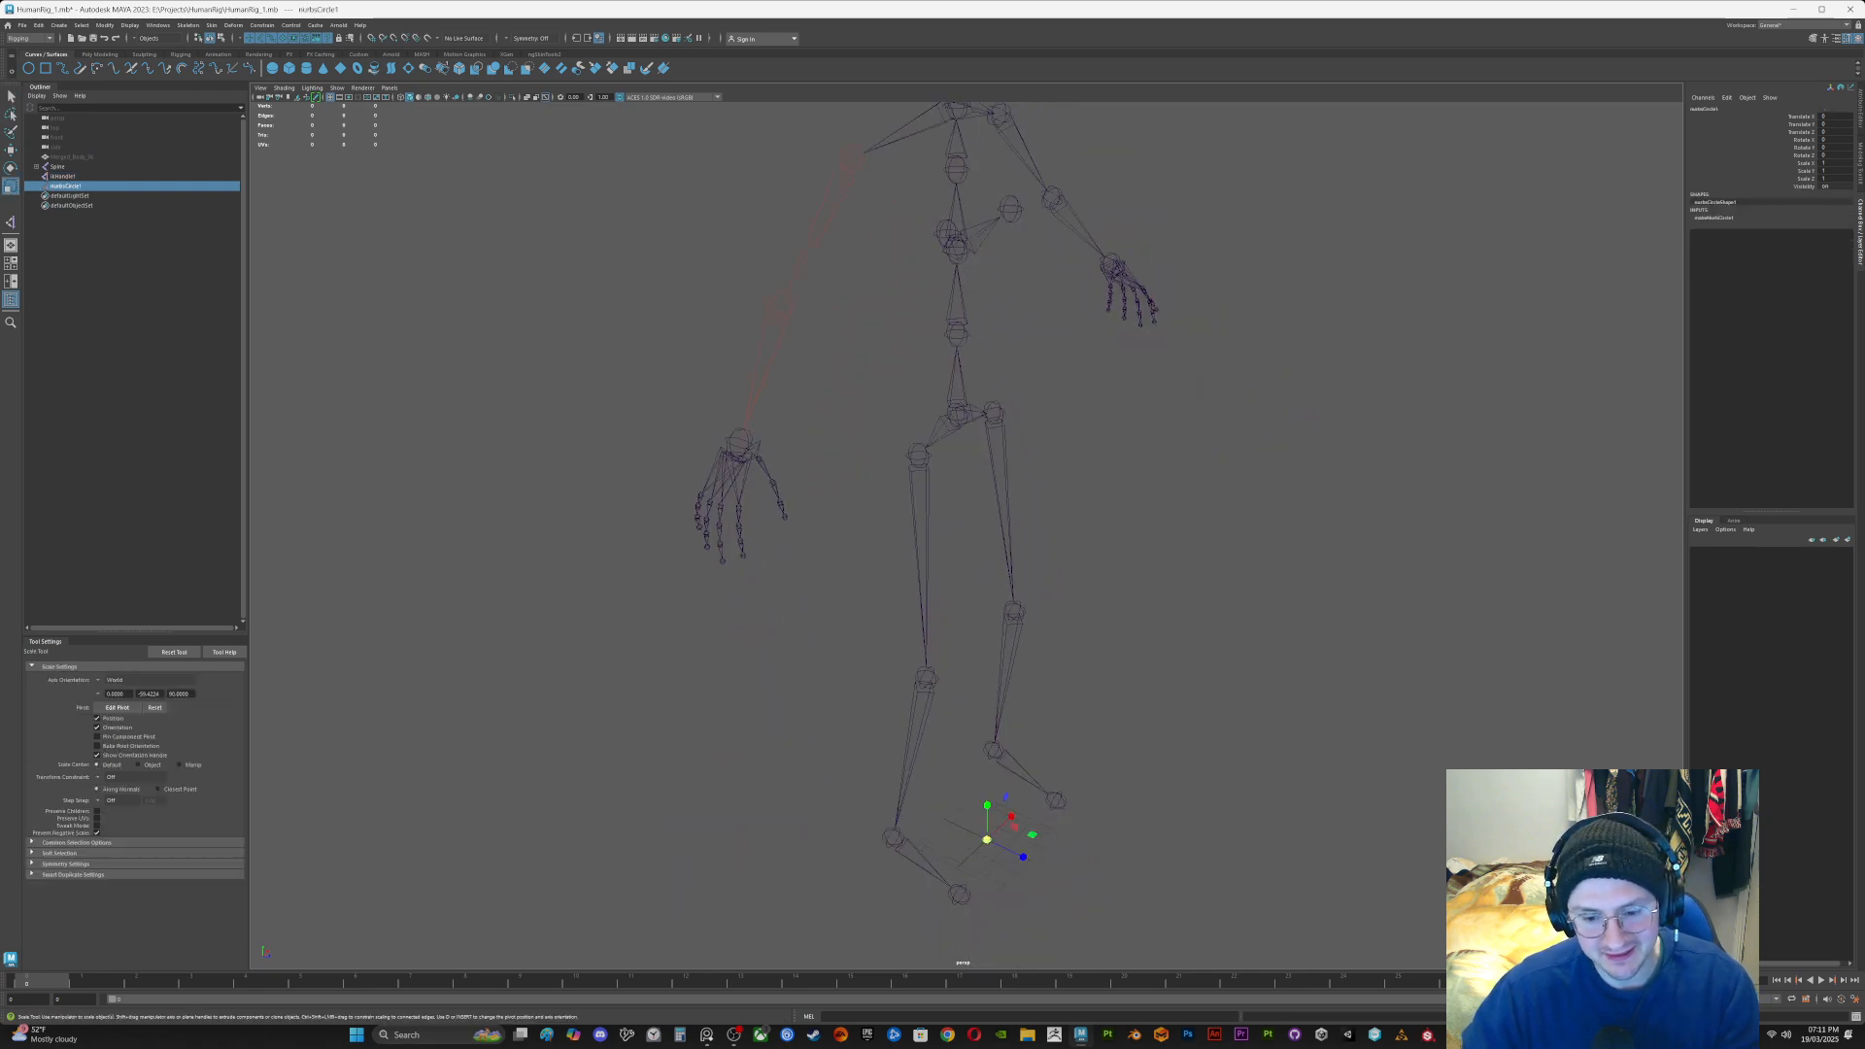
left_click_drag(987, 832, 777, 447)
key("w")
Step: Rotate the wrist circle to sit across the forearm and freeze its transformations
key("e")
left_click_drag(875, 486, 1068, 544, "alt")
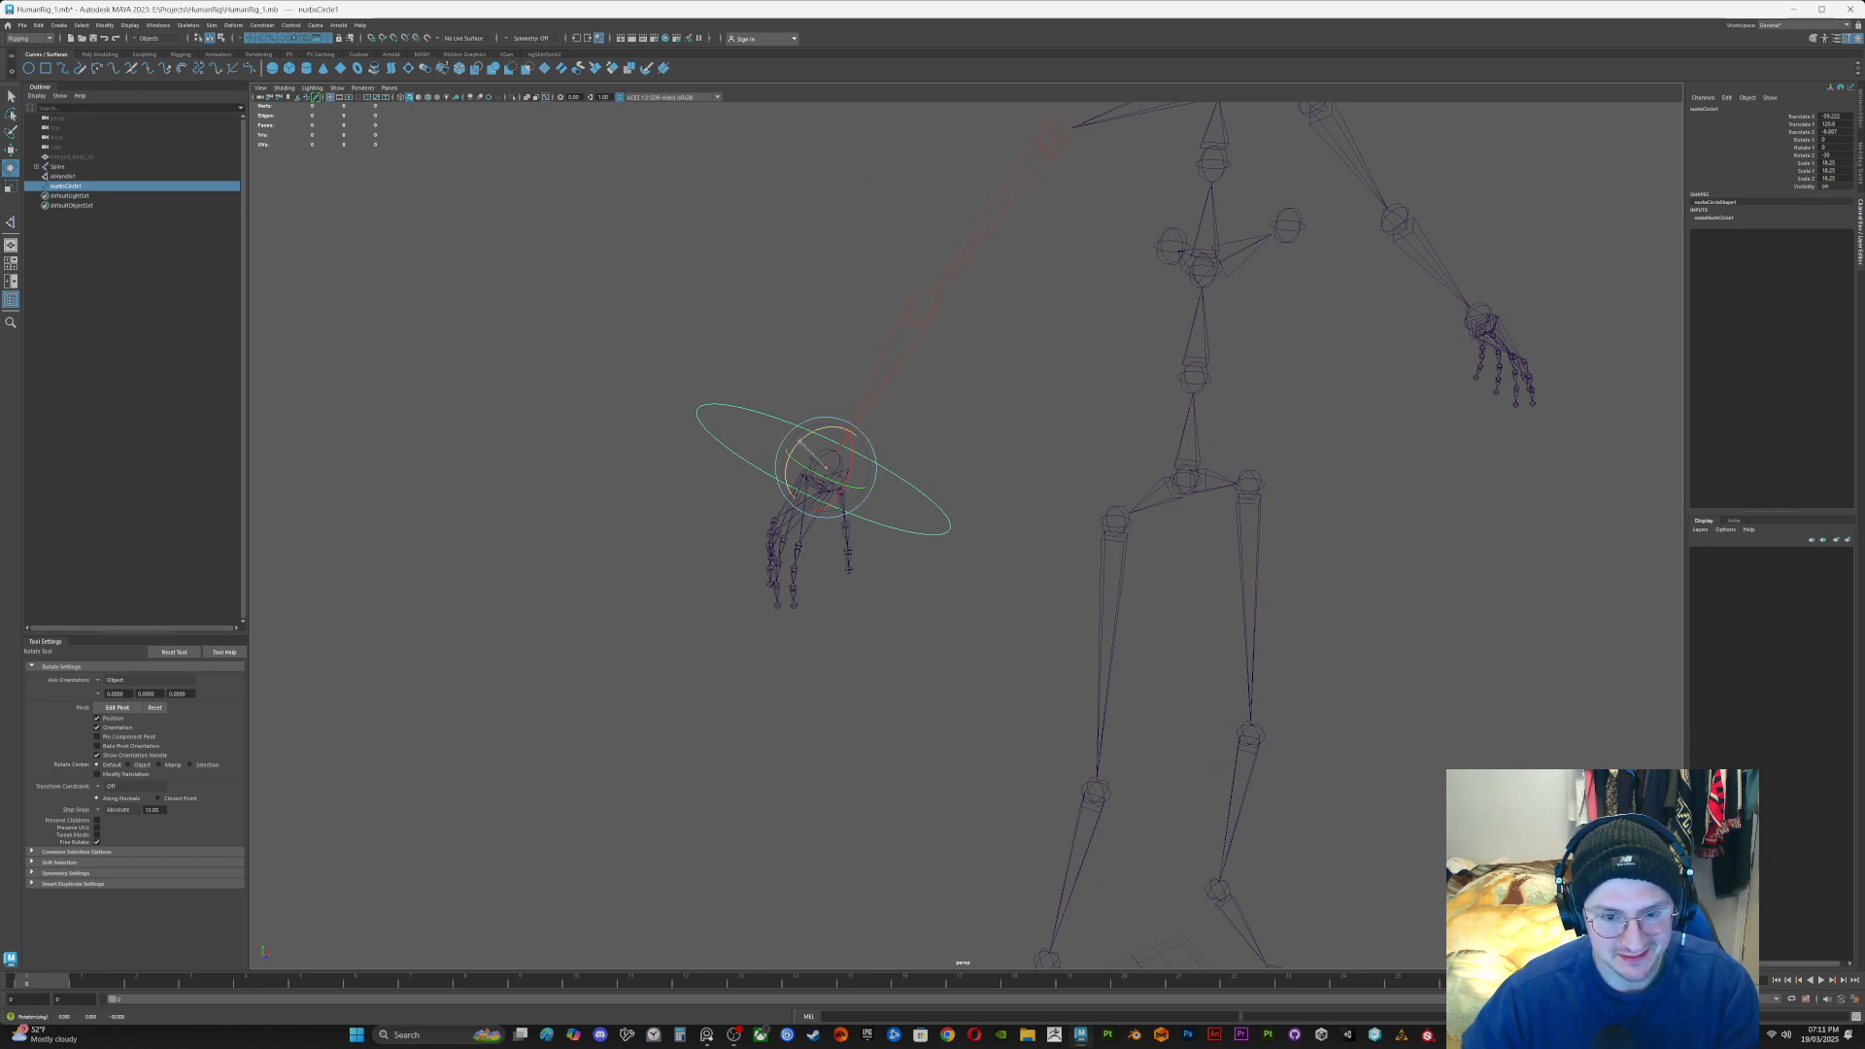
left_click_drag(865, 437, 845, 413)
key("q")
left_click_drag(972, 486, 1030, 495, "alt")
left_click(105, 25)
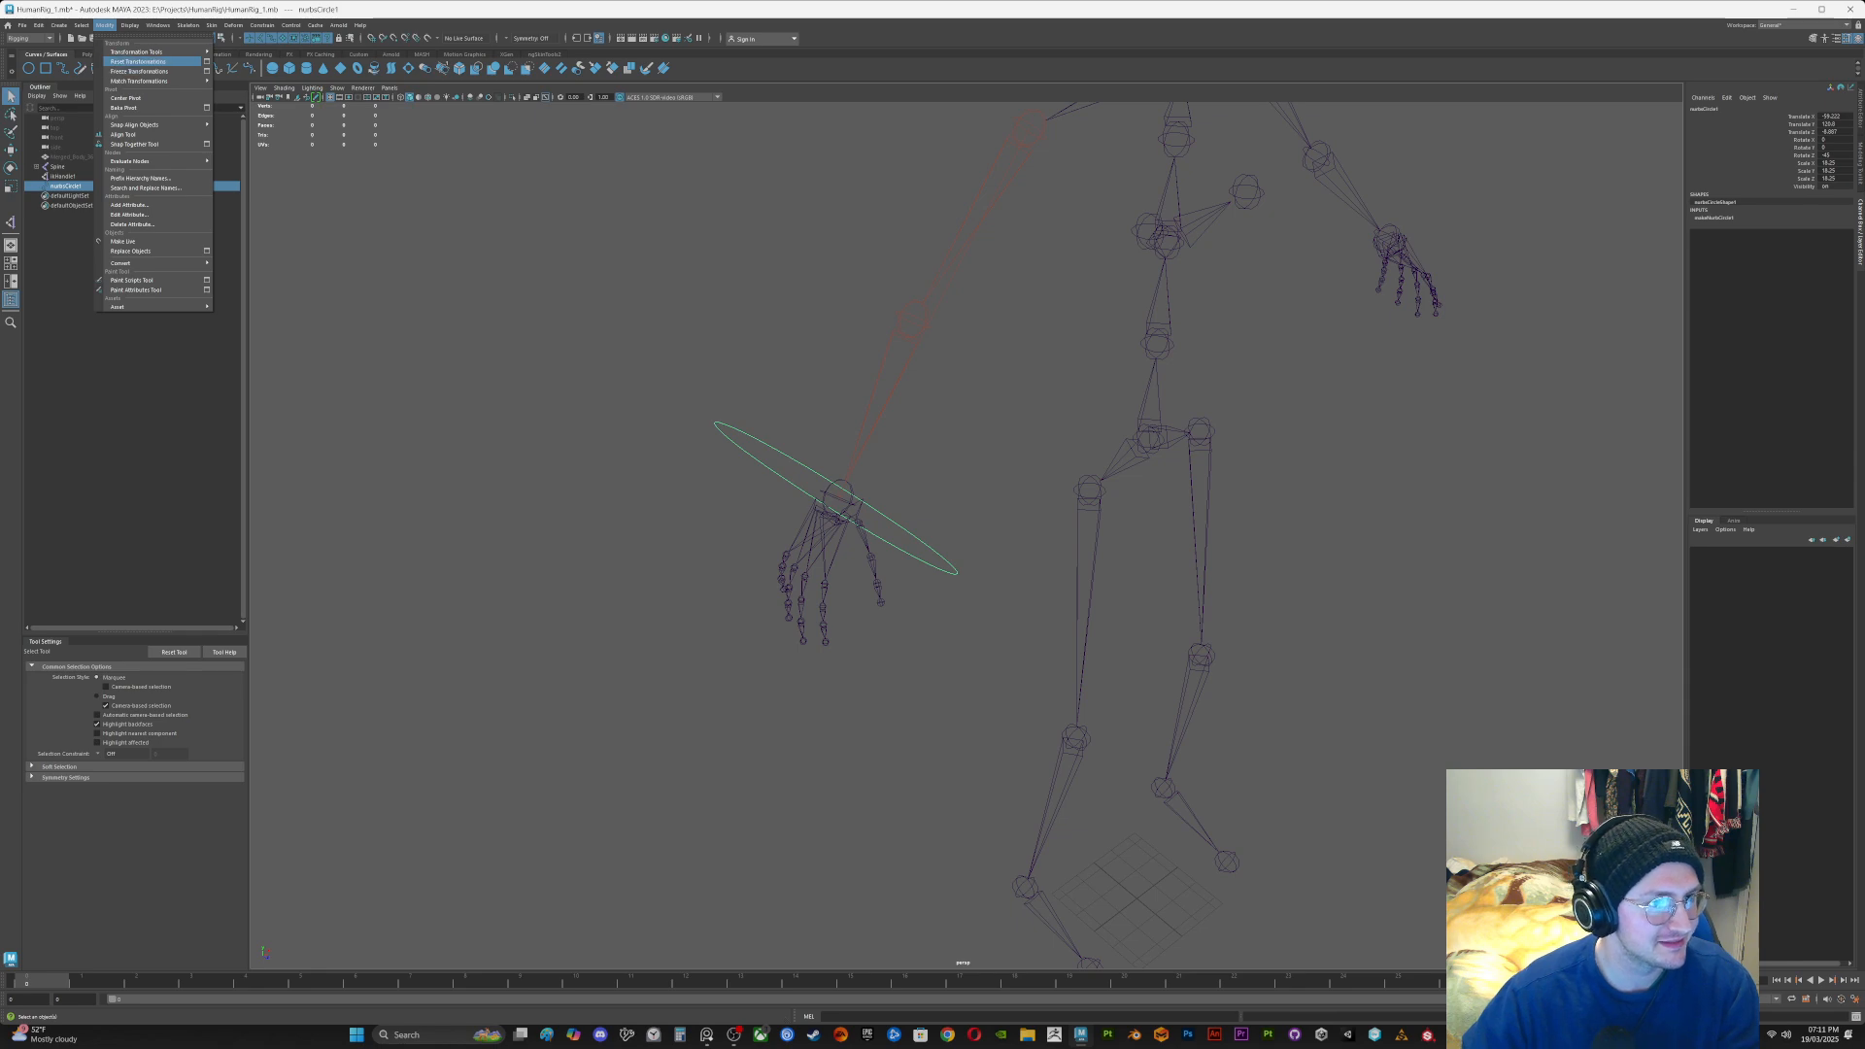
left_click(139, 71)
left_click(622, 321)
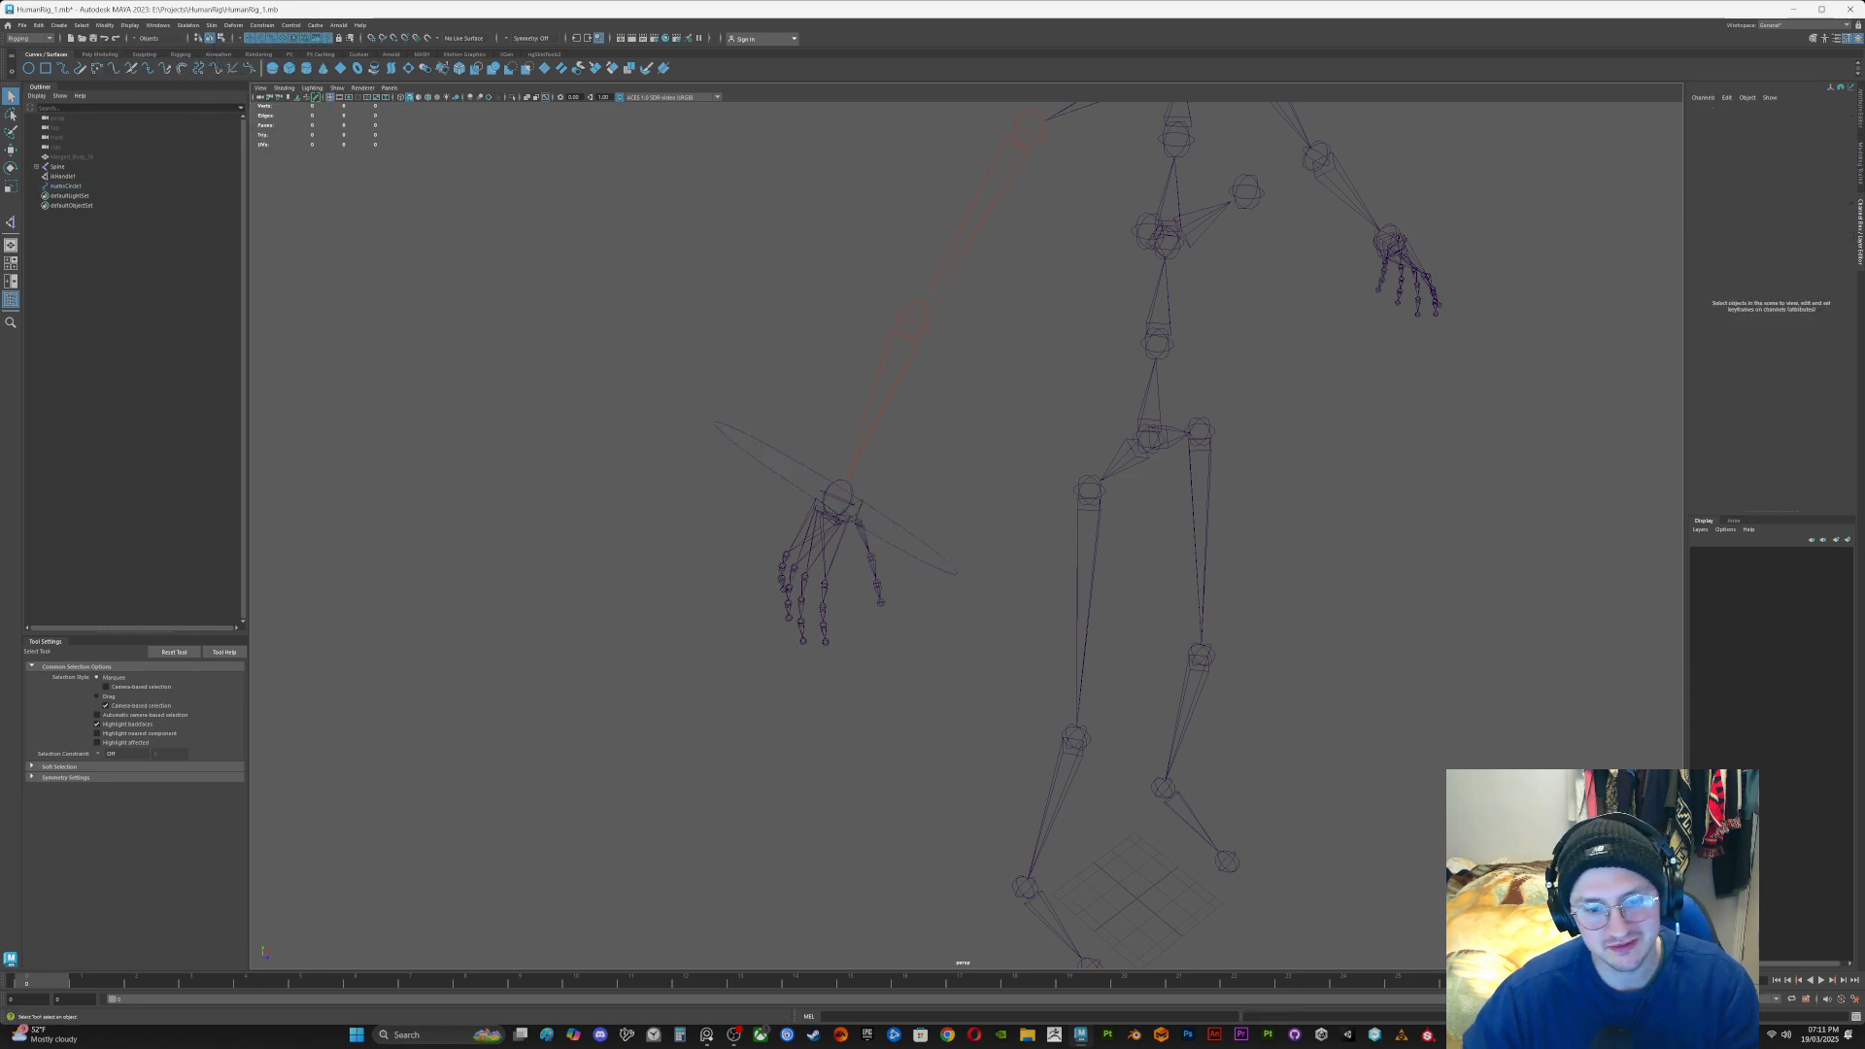
Step: Point-constrain the right arm's IK handle to the wrist control circle
scroll(874, 486, "up", 2)
left_click(899, 531)
left_click(816, 487, "shift")
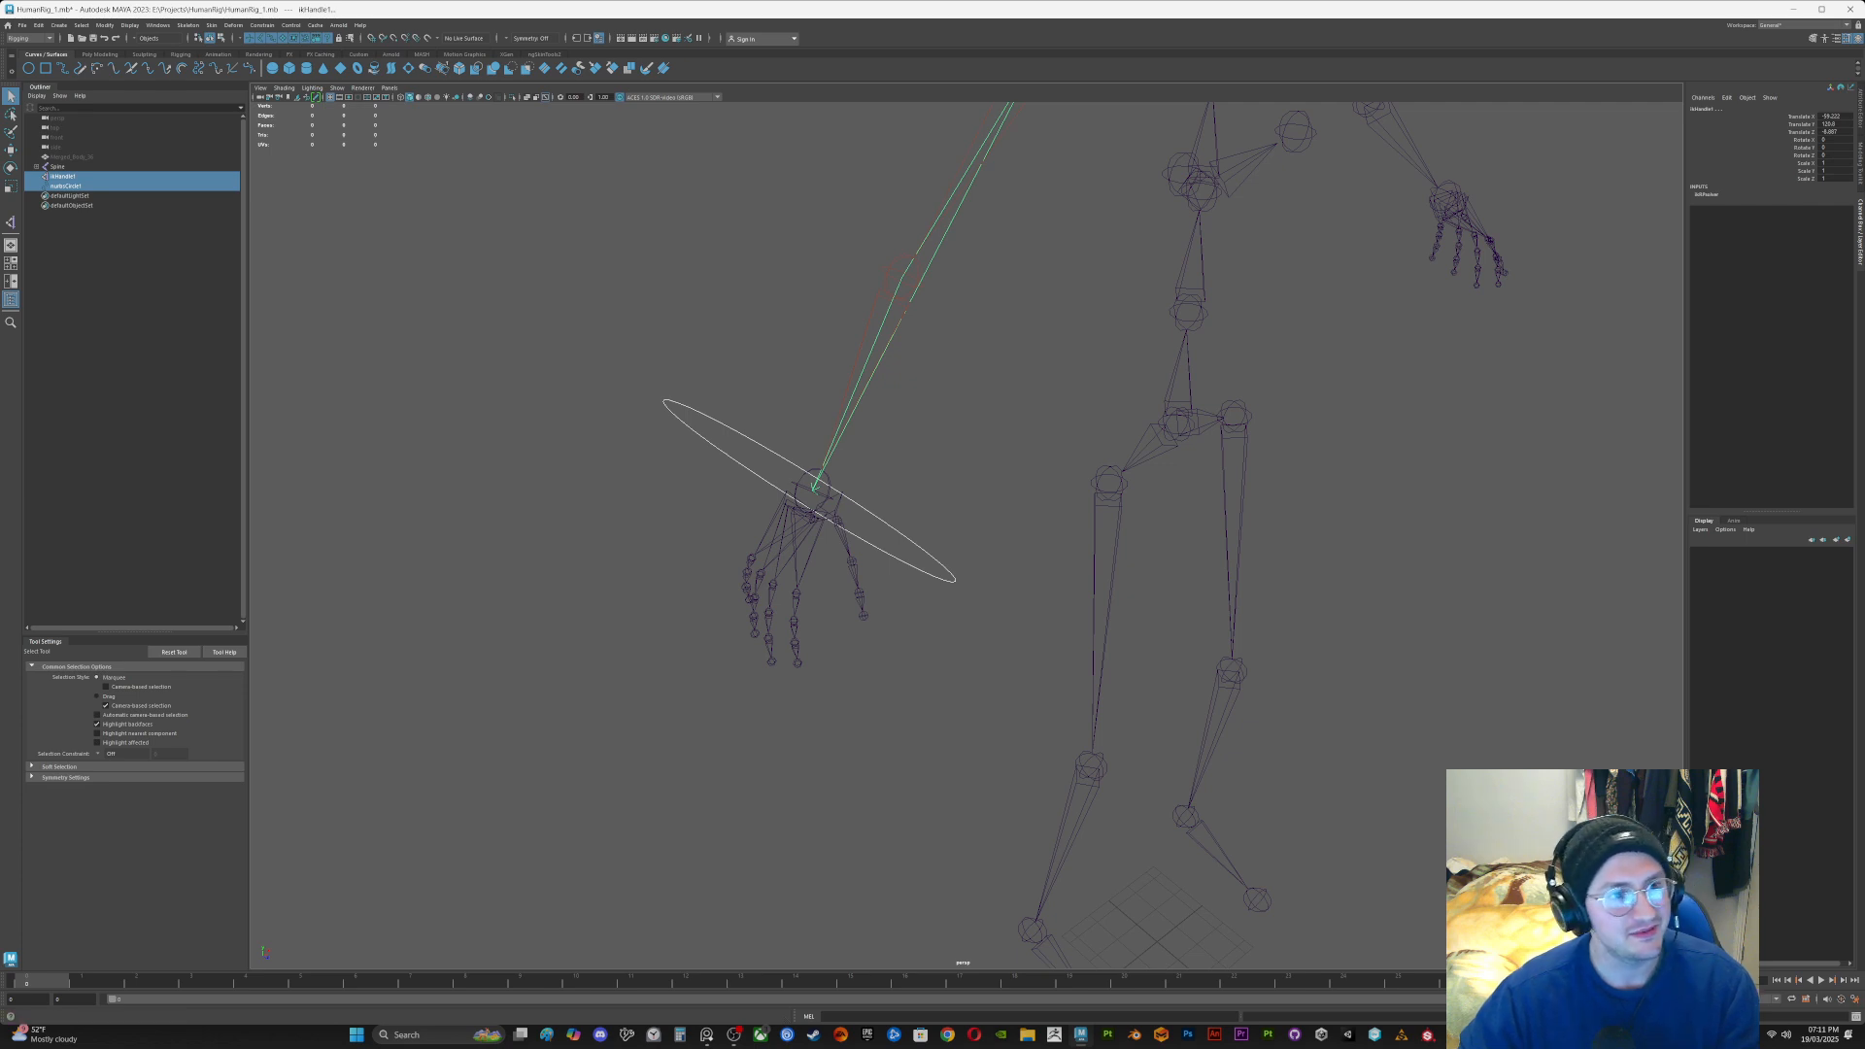
left_click(261, 25)
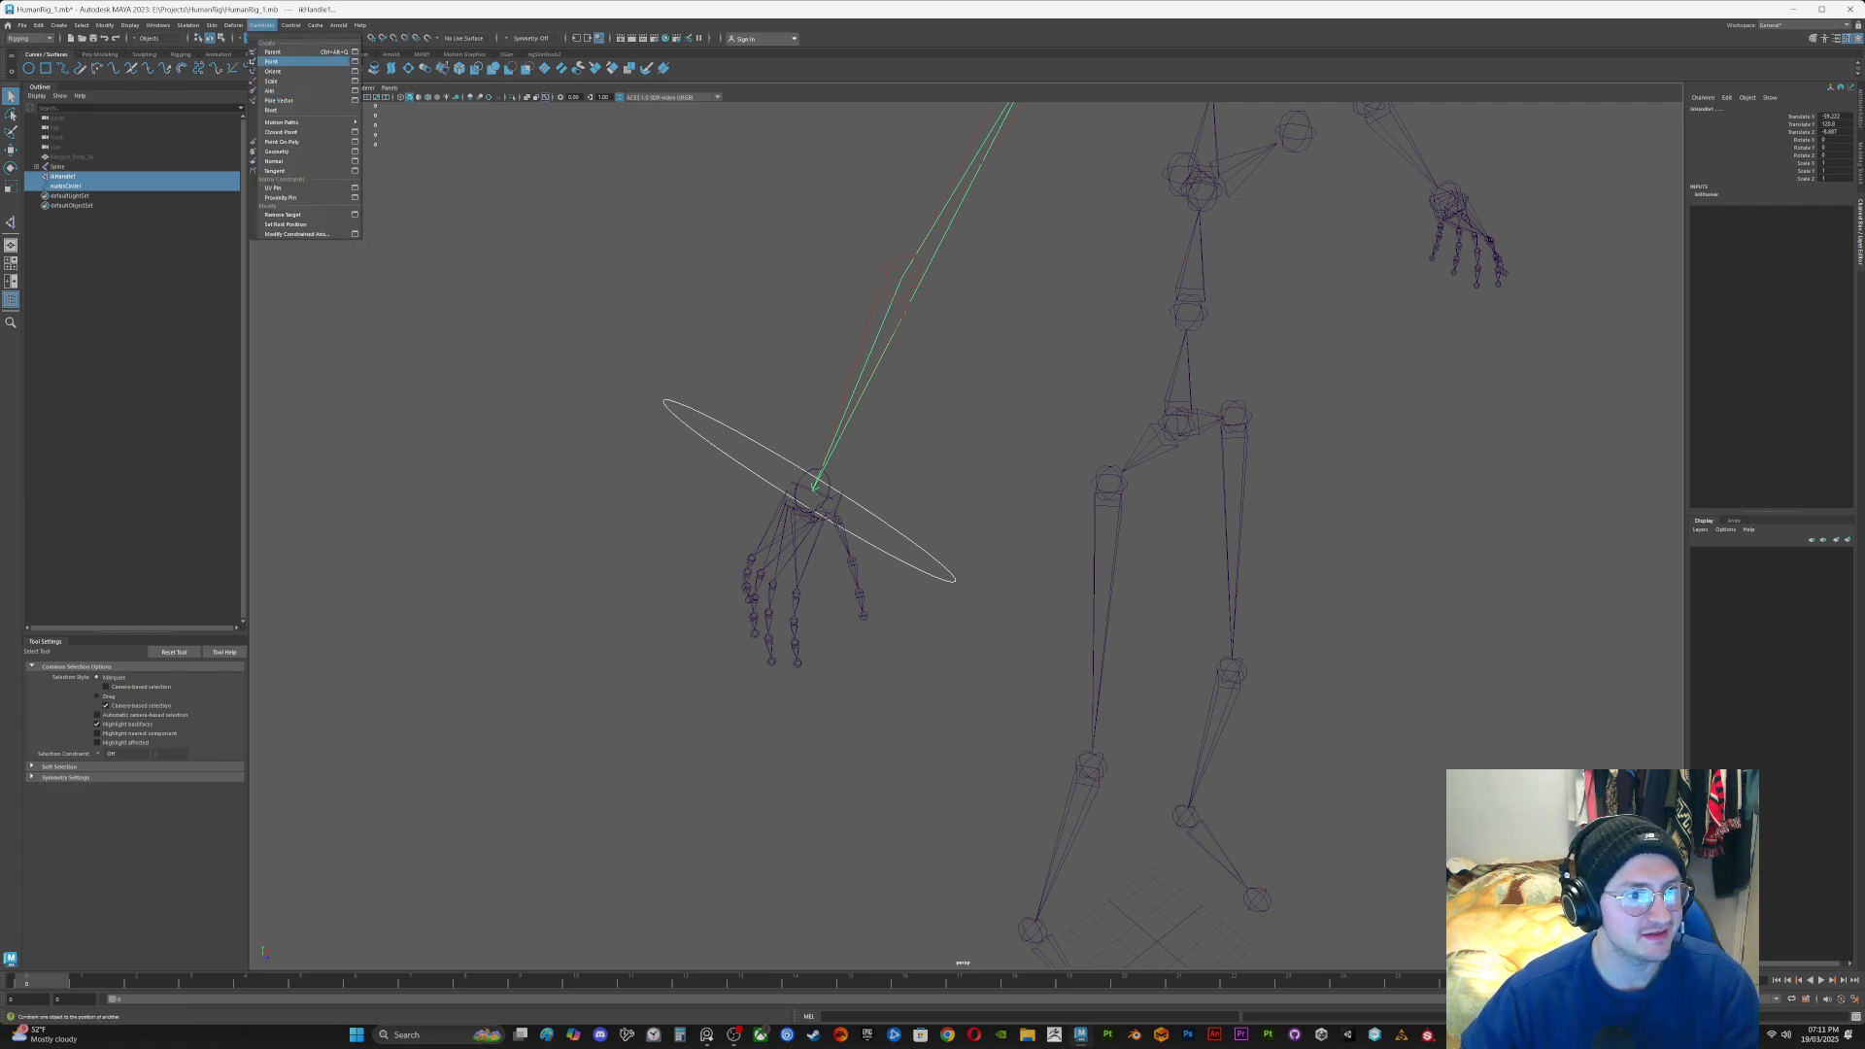
left_click(274, 62)
left_click(714, 377)
left_click_drag(714, 377, 750, 448)
left_click_drag(800, 530, 824, 556)
left_click(261, 25)
left_click(275, 63)
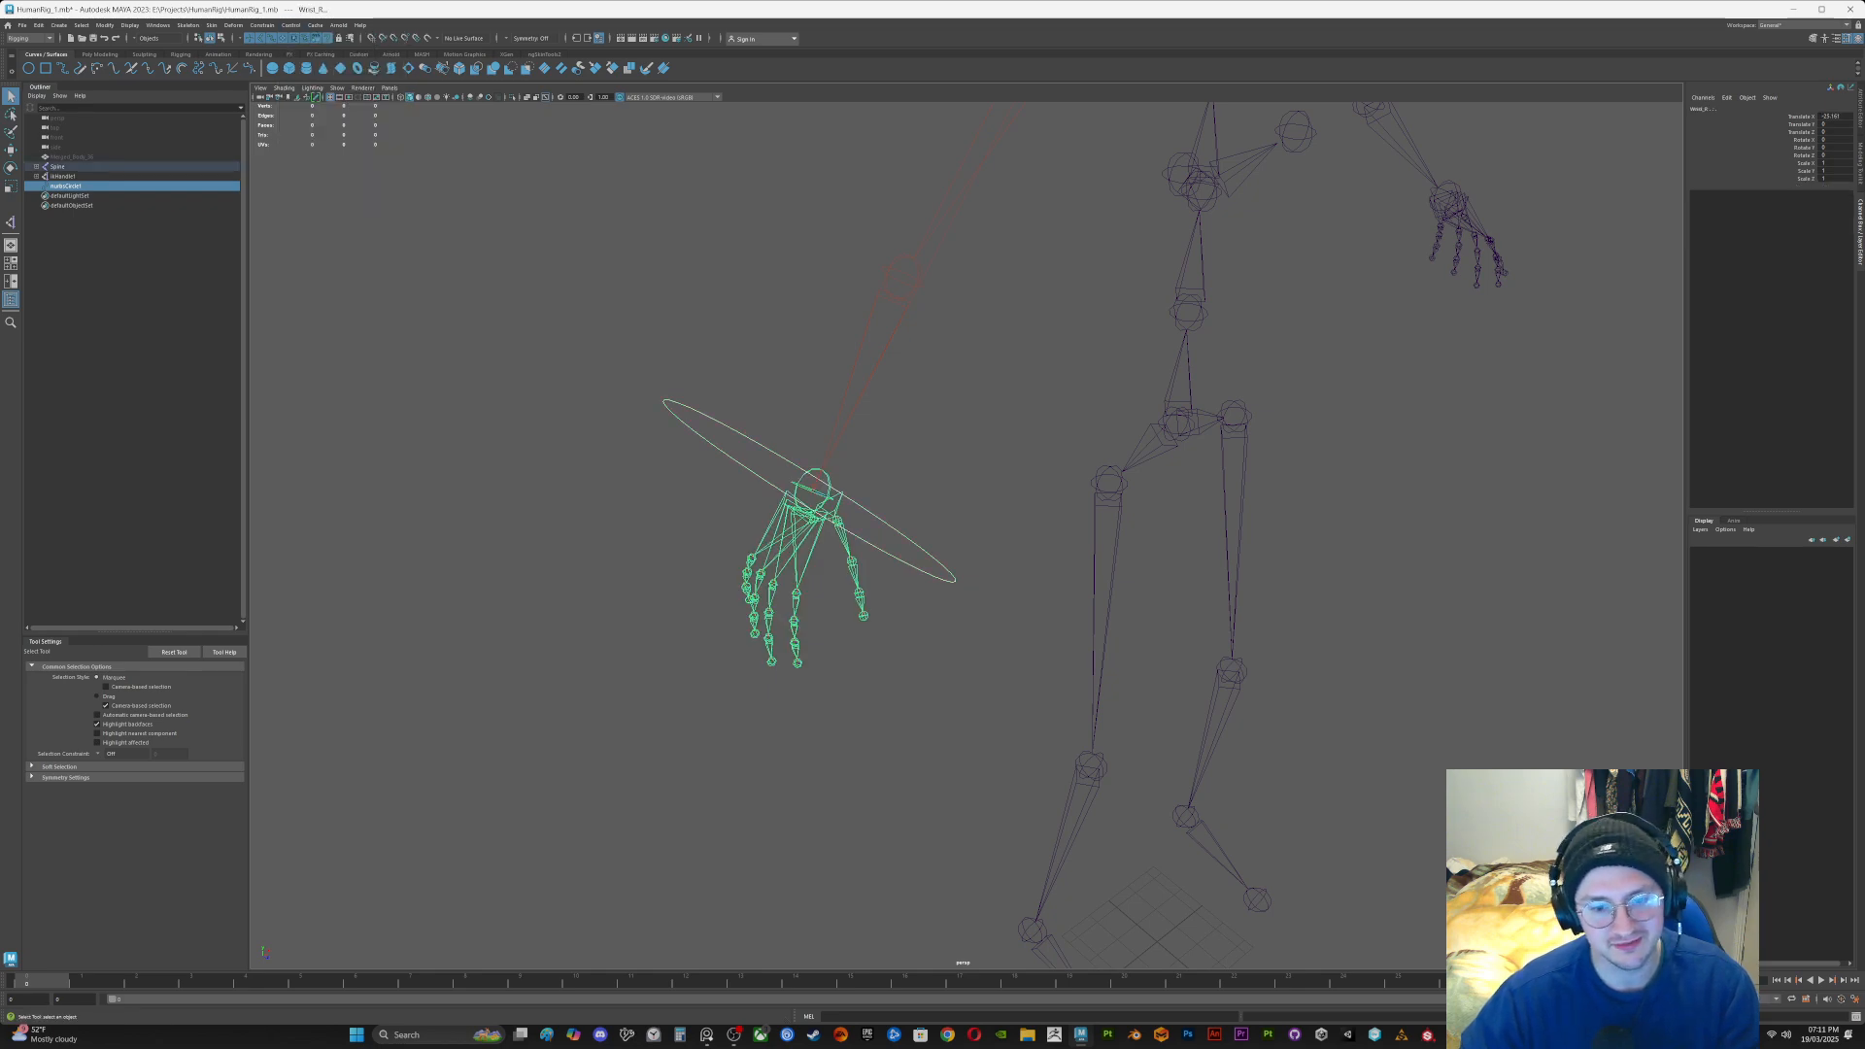
Step: Test the arm's IK by moving the wrist circle, and undo the move
left_click(738, 442)
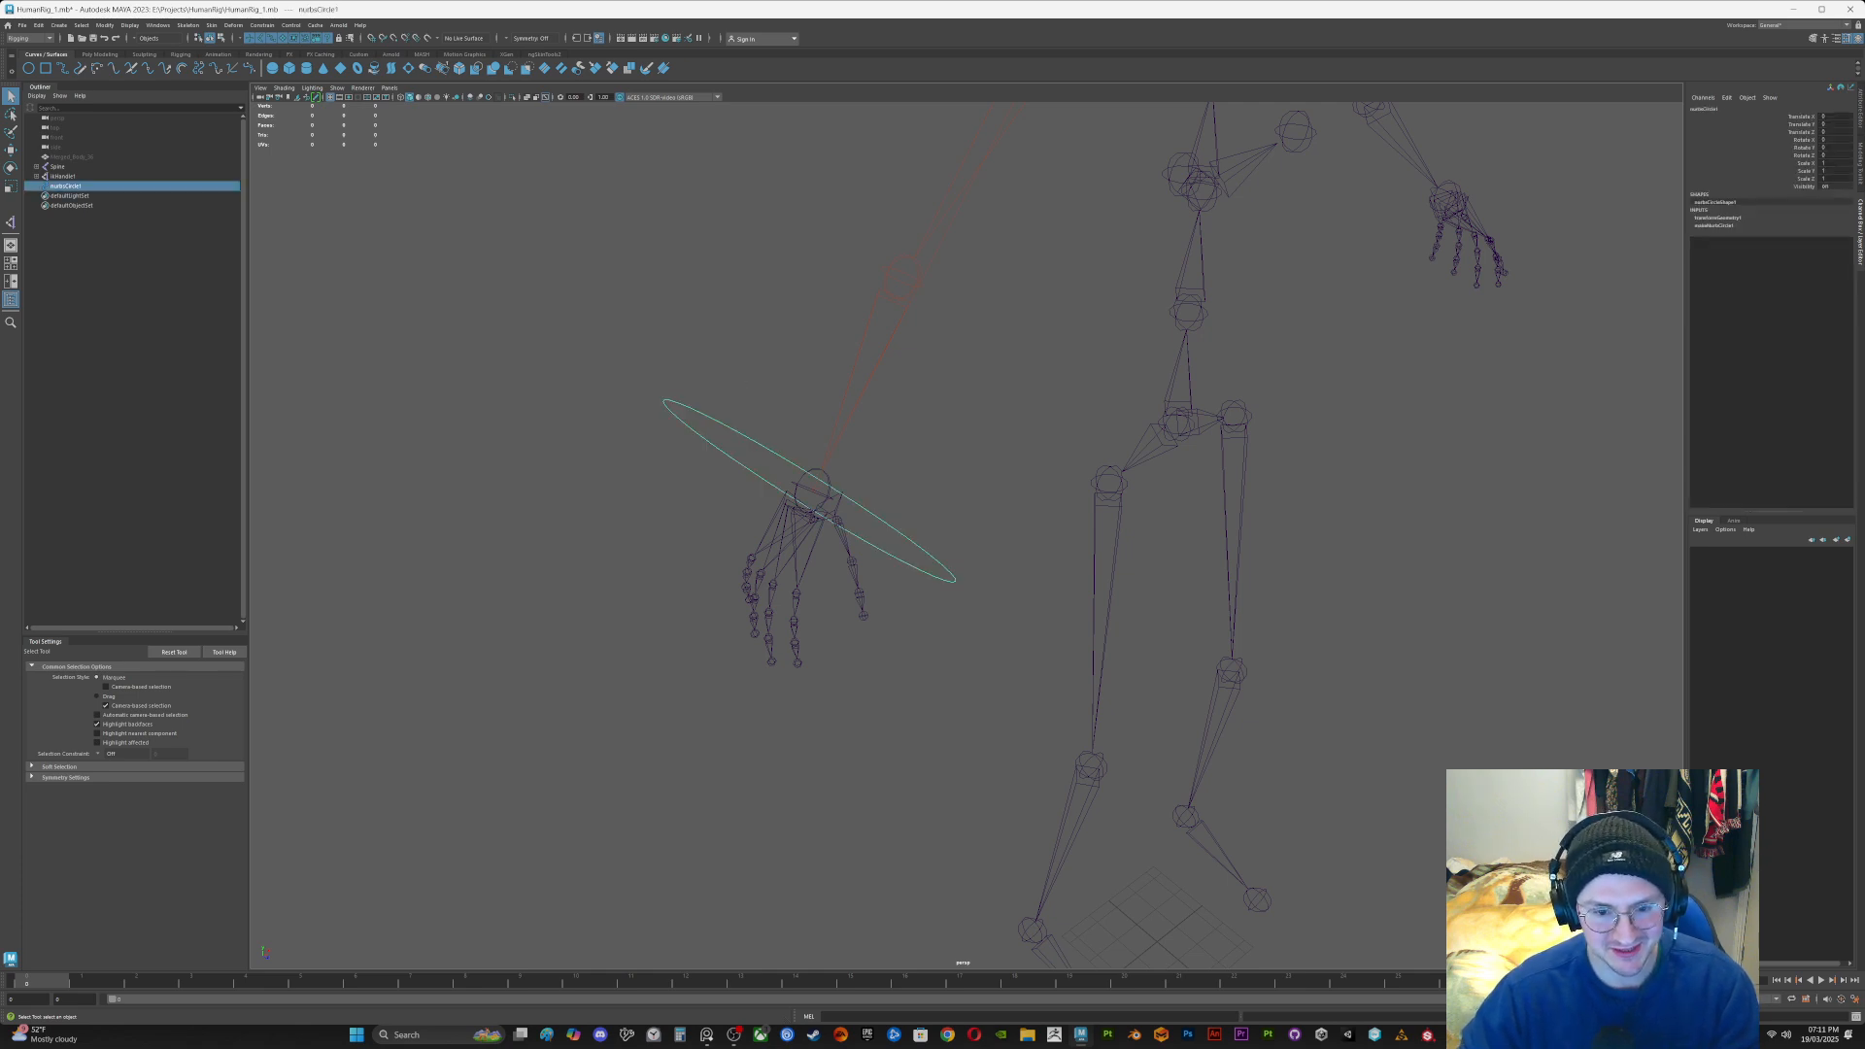
left_click(910, 544)
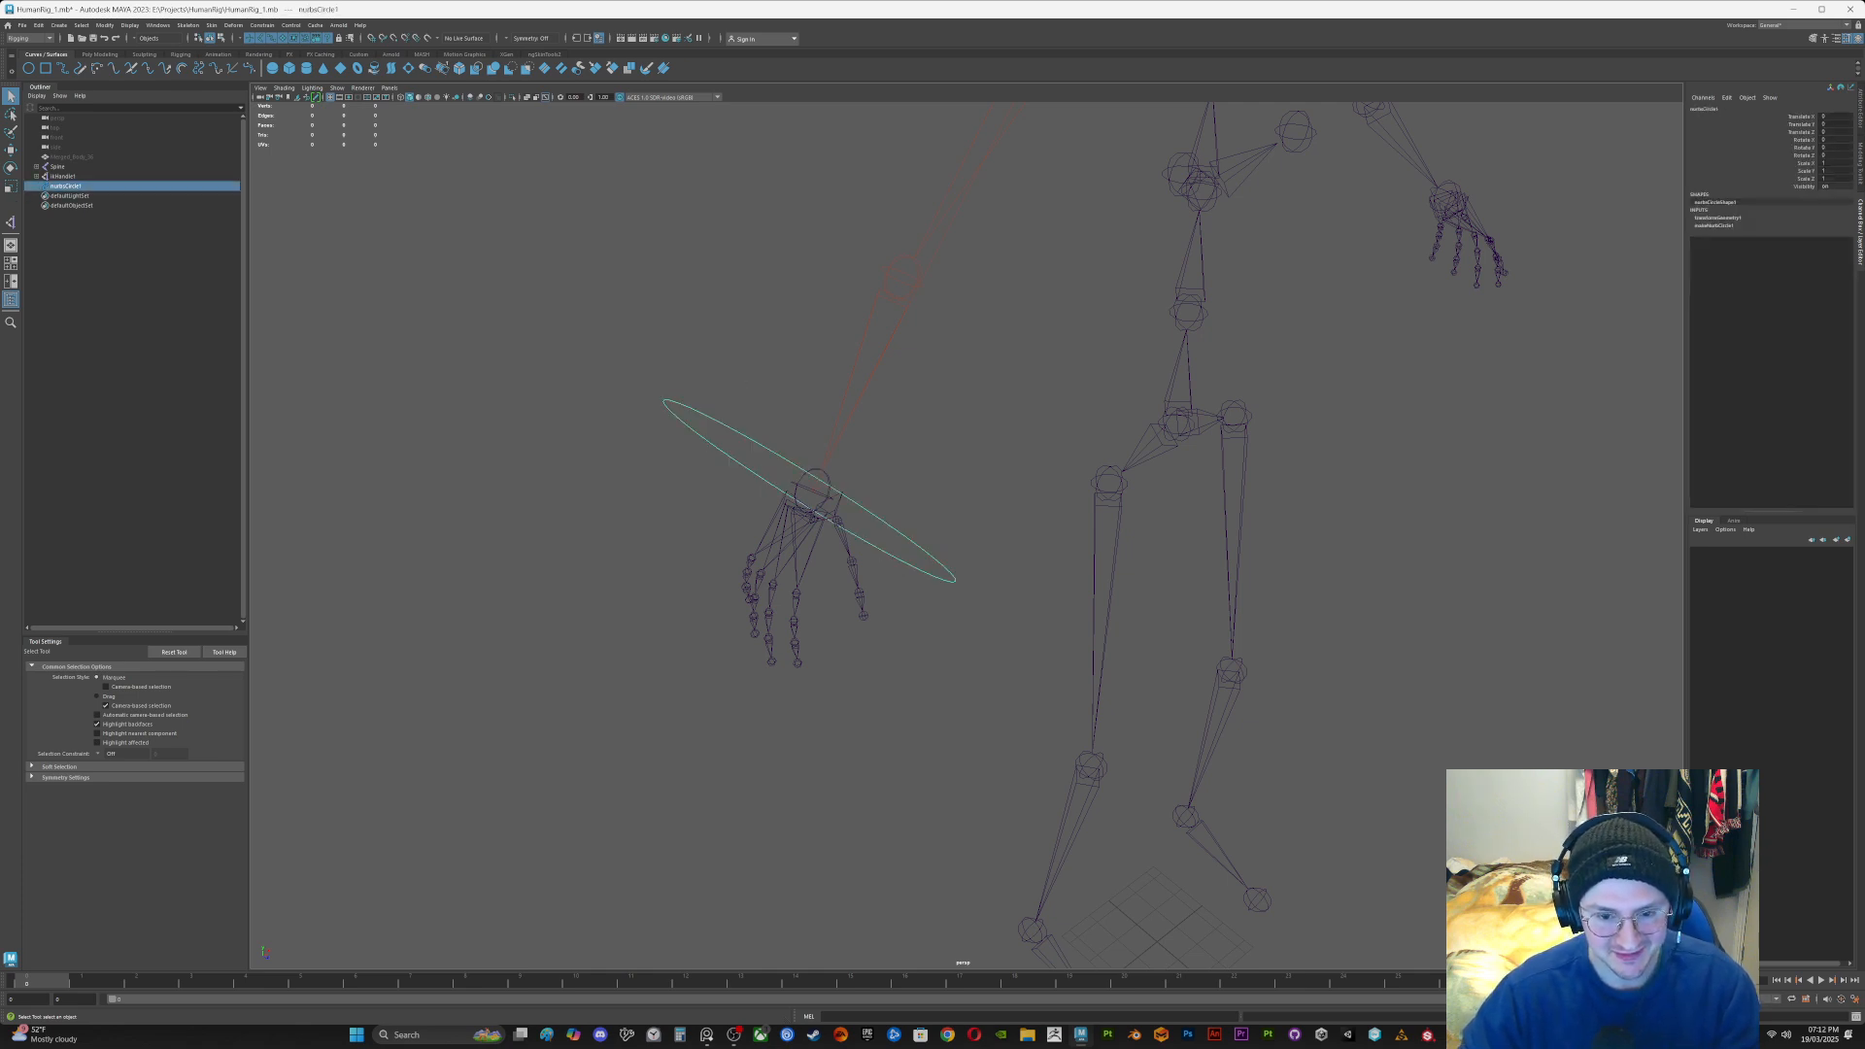
scroll(899, 533, "down", 3)
key("w")
mouse_move(859, 503)
left_mouse_down()
mouse_move(1034, 407)
mouse_move(944, 495)
mouse_move(856, 477)
left_mouse_up()
key("ctrl+z")
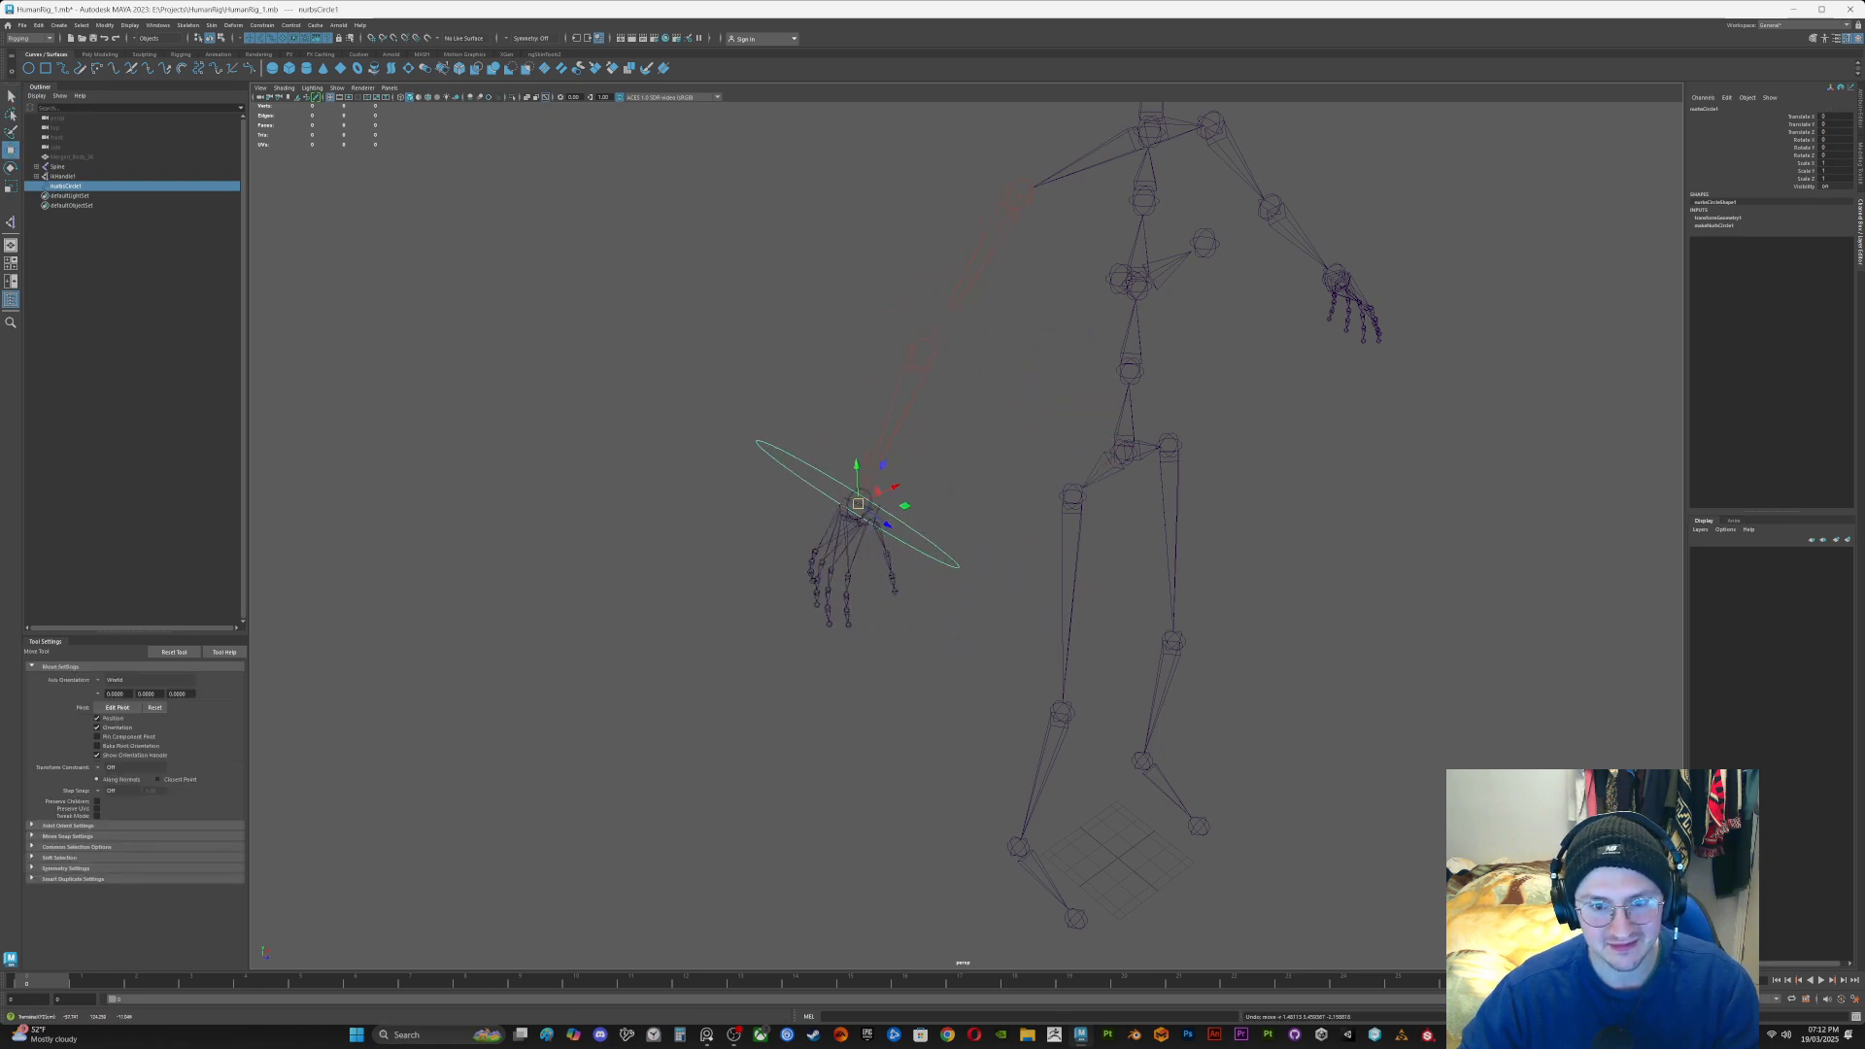
Step: Orient-constrain the right wrist joint to the wrist circle with Maintain offset on and all axes constrained
key("q")
scroll(884, 492, "up", 3)
scroll(826, 485, "up", 2)
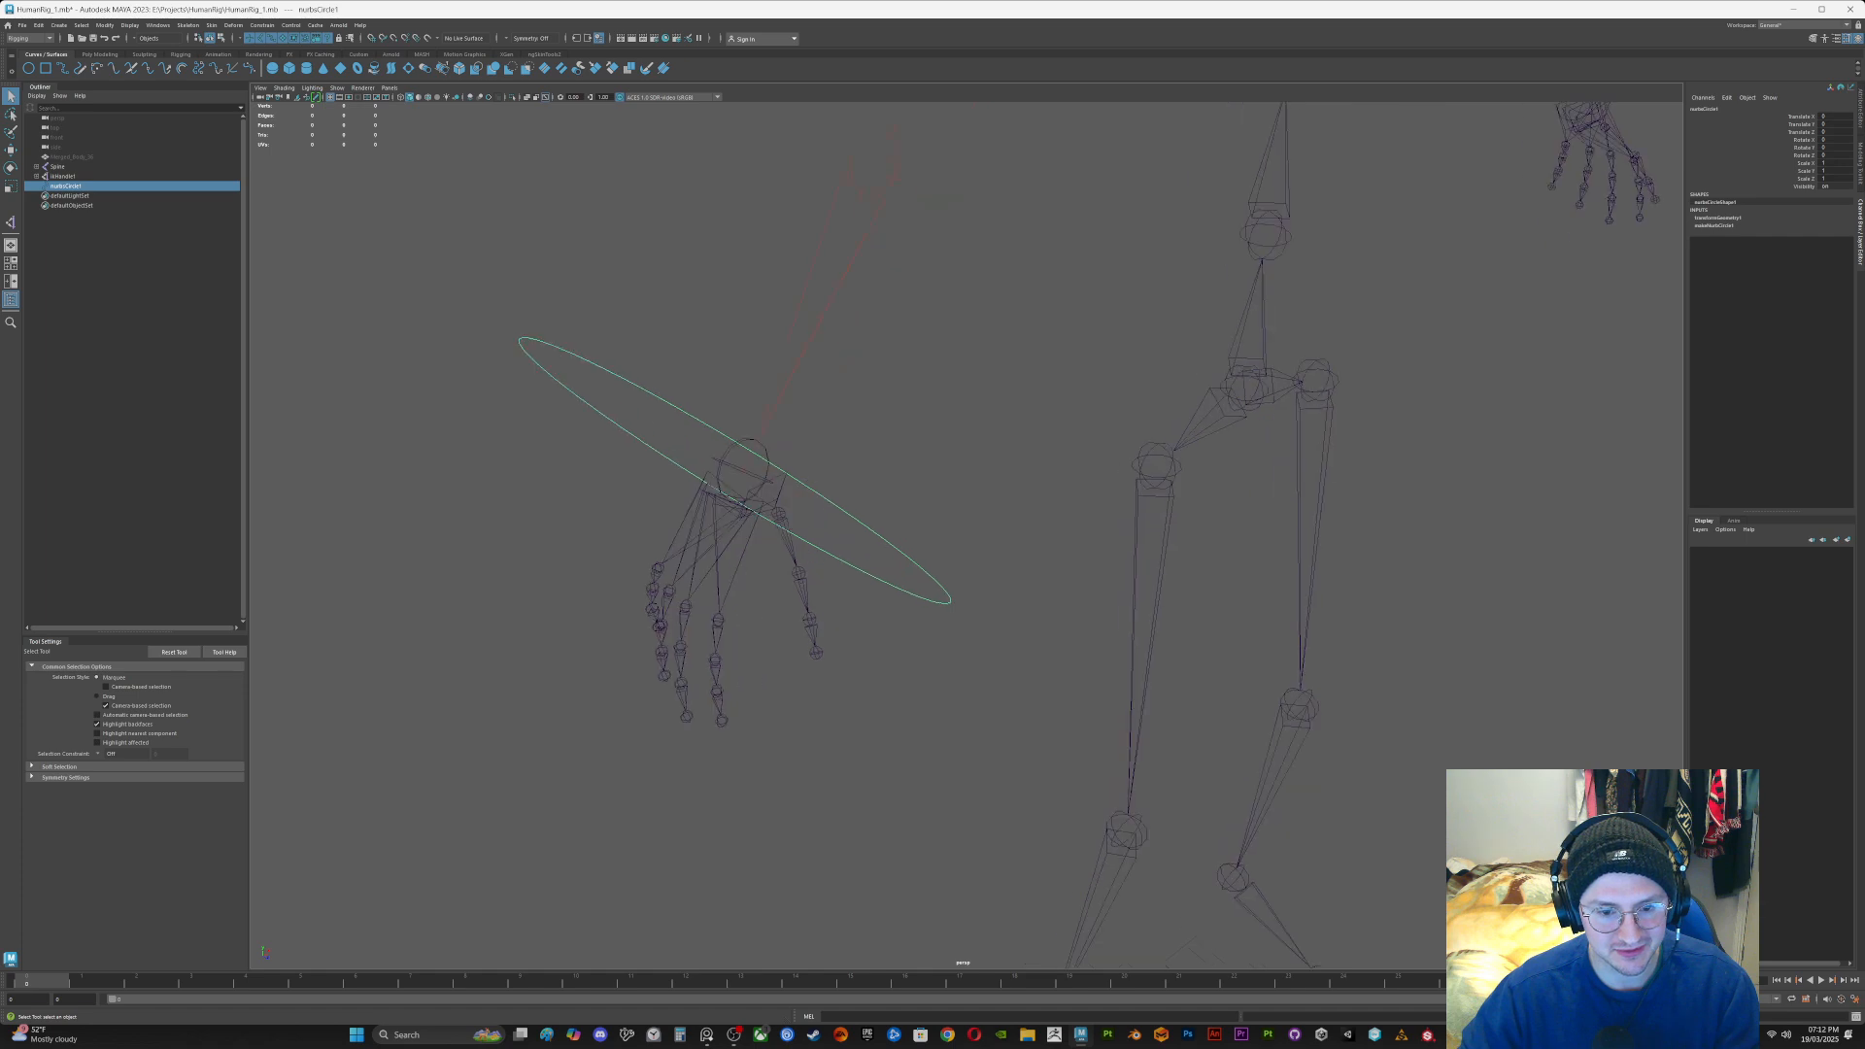
left_click(785, 534)
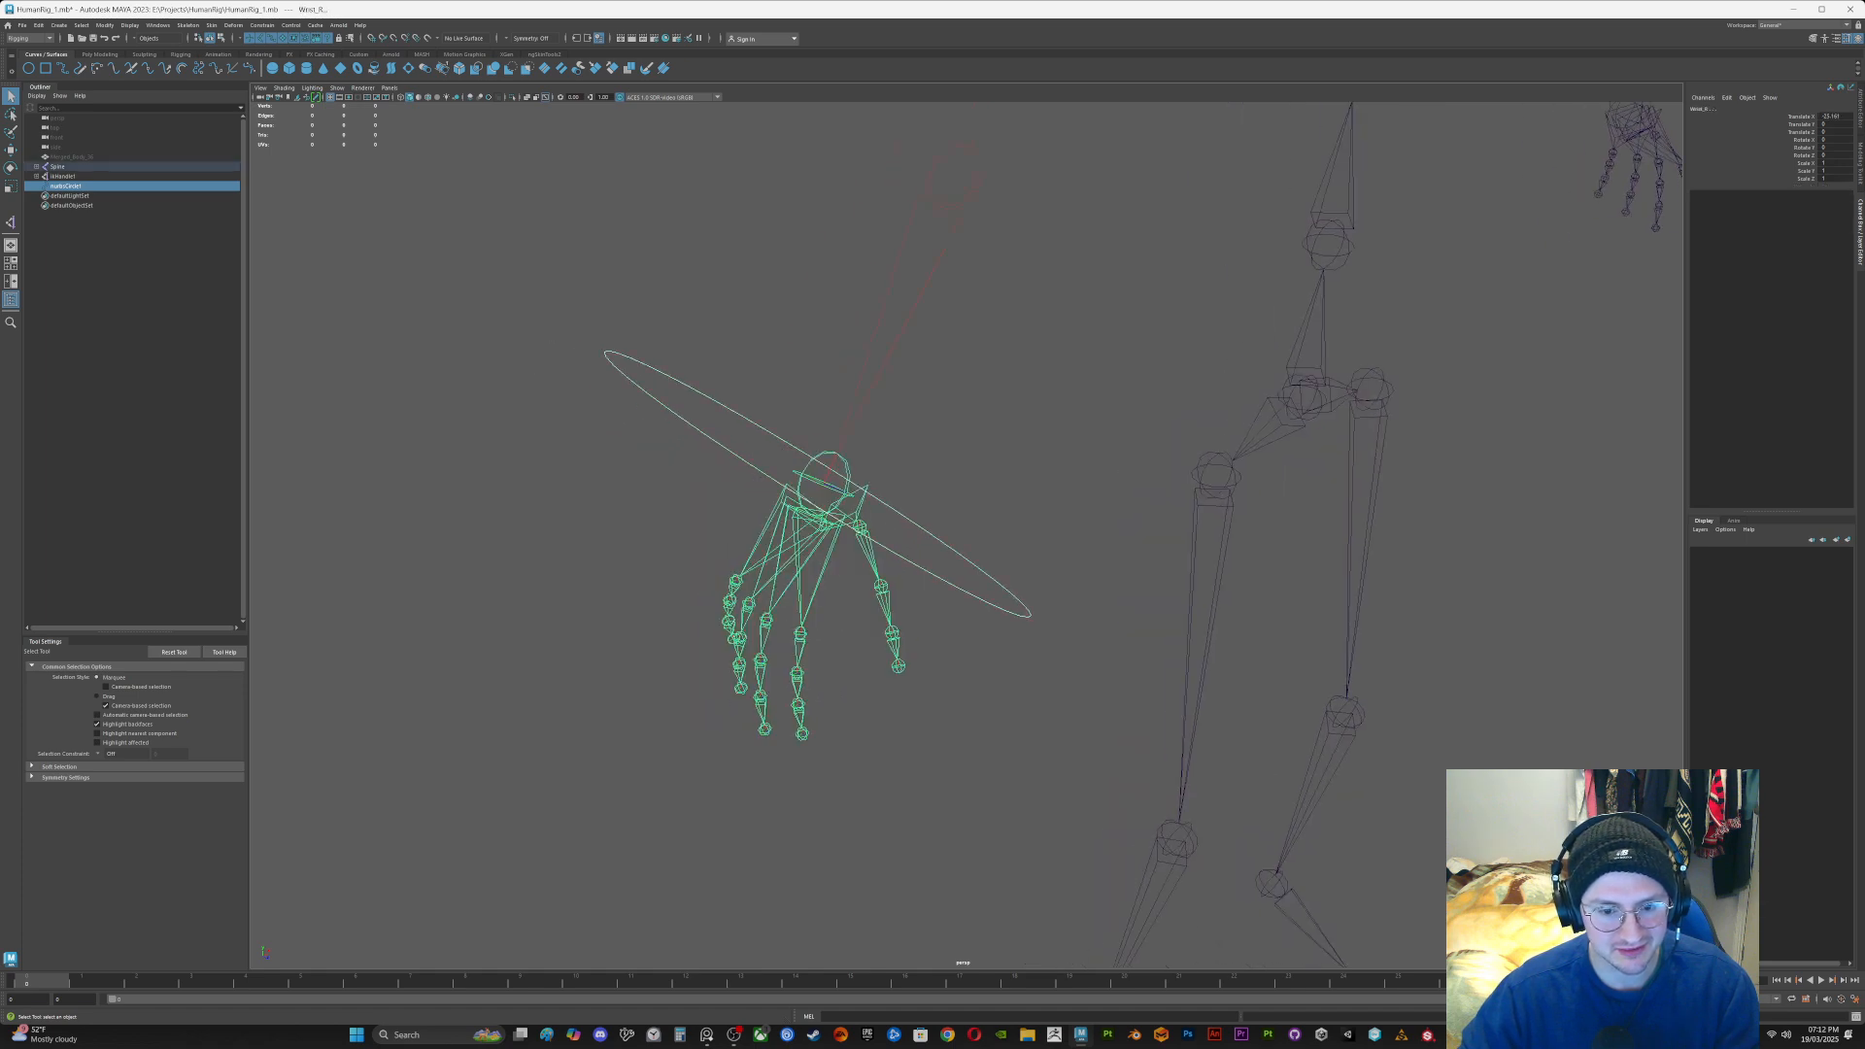
left_click(261, 24)
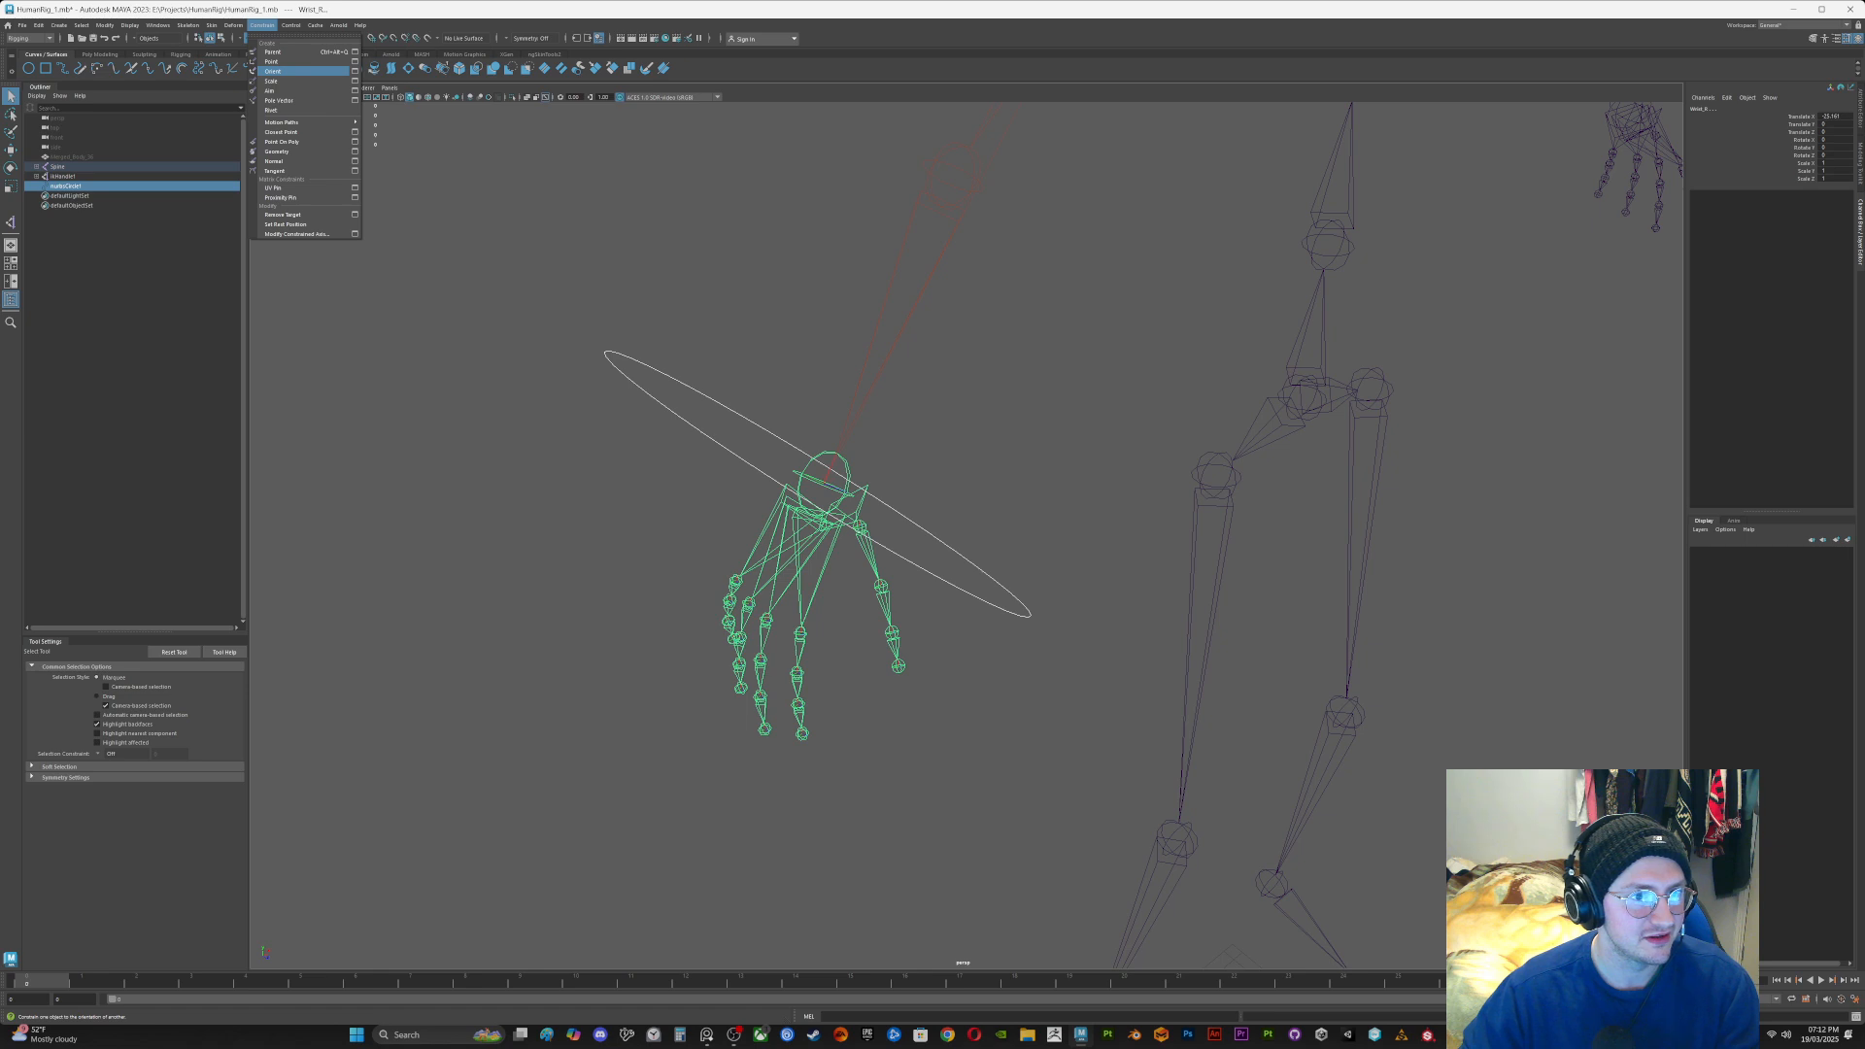
left_click(354, 71)
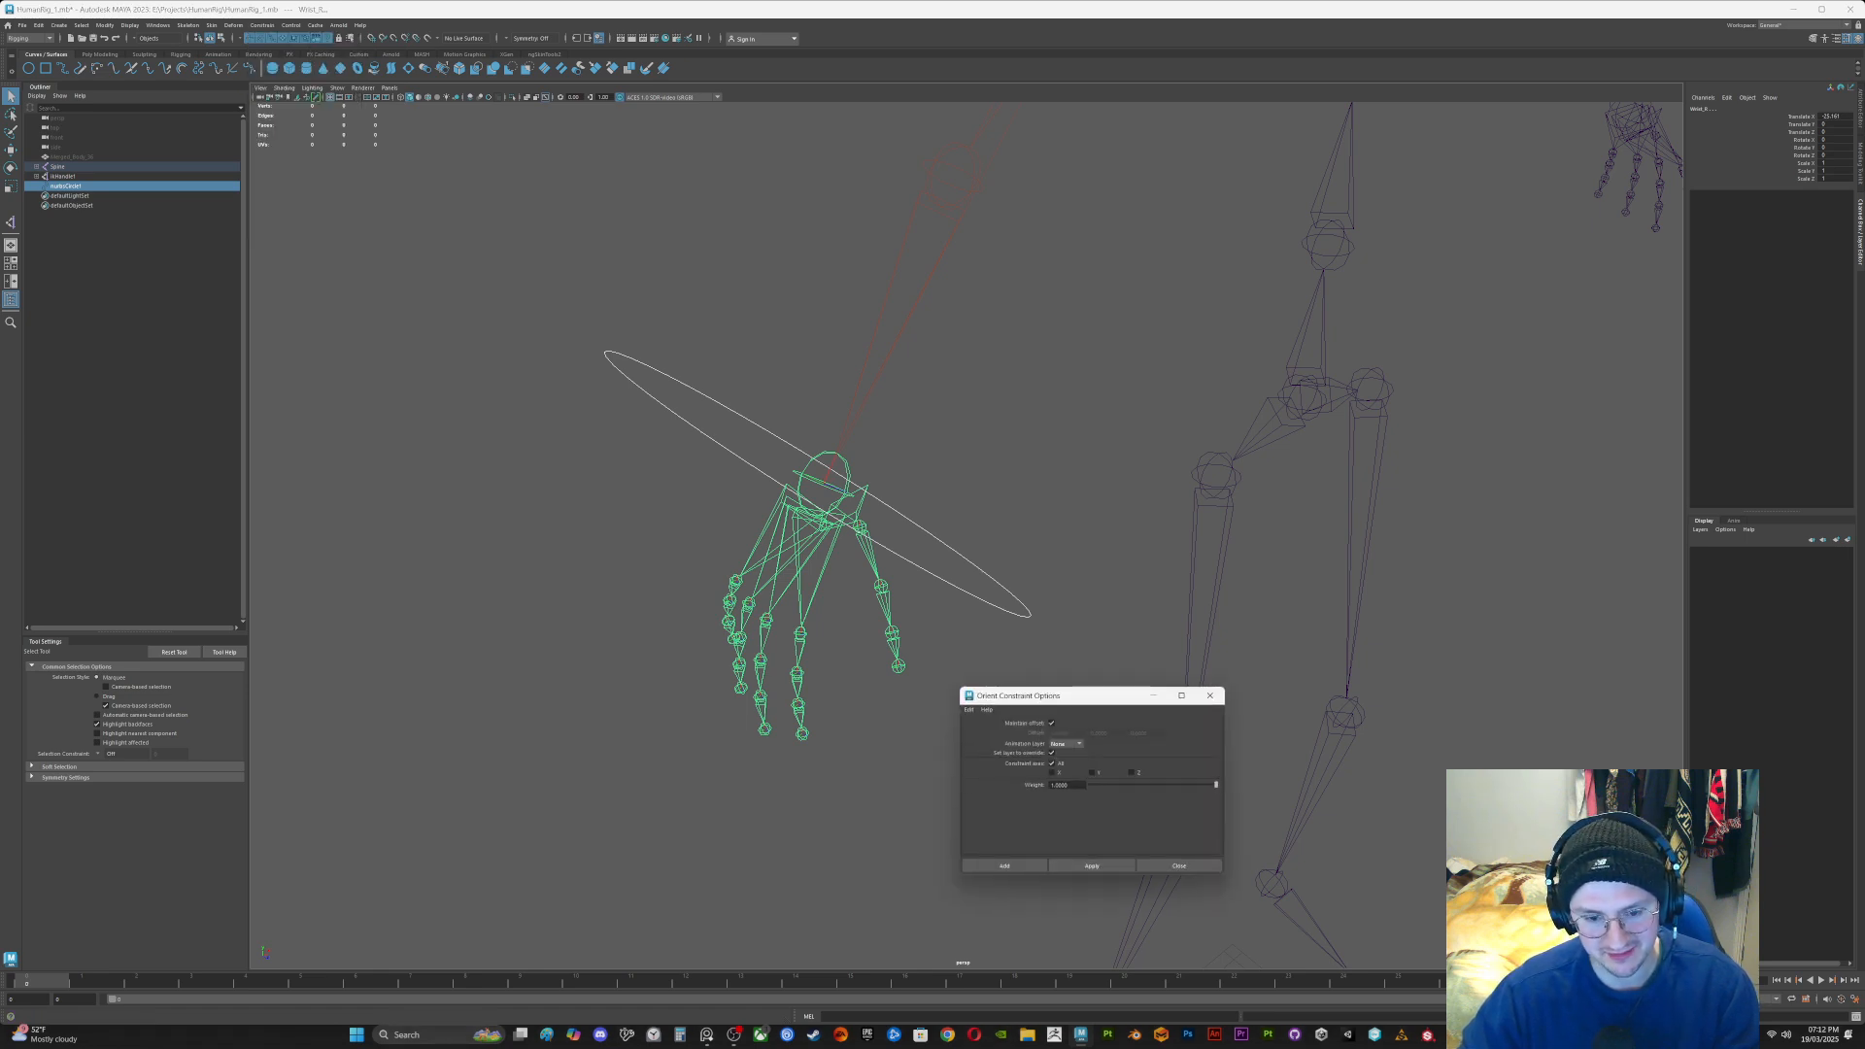
left_click(1092, 866)
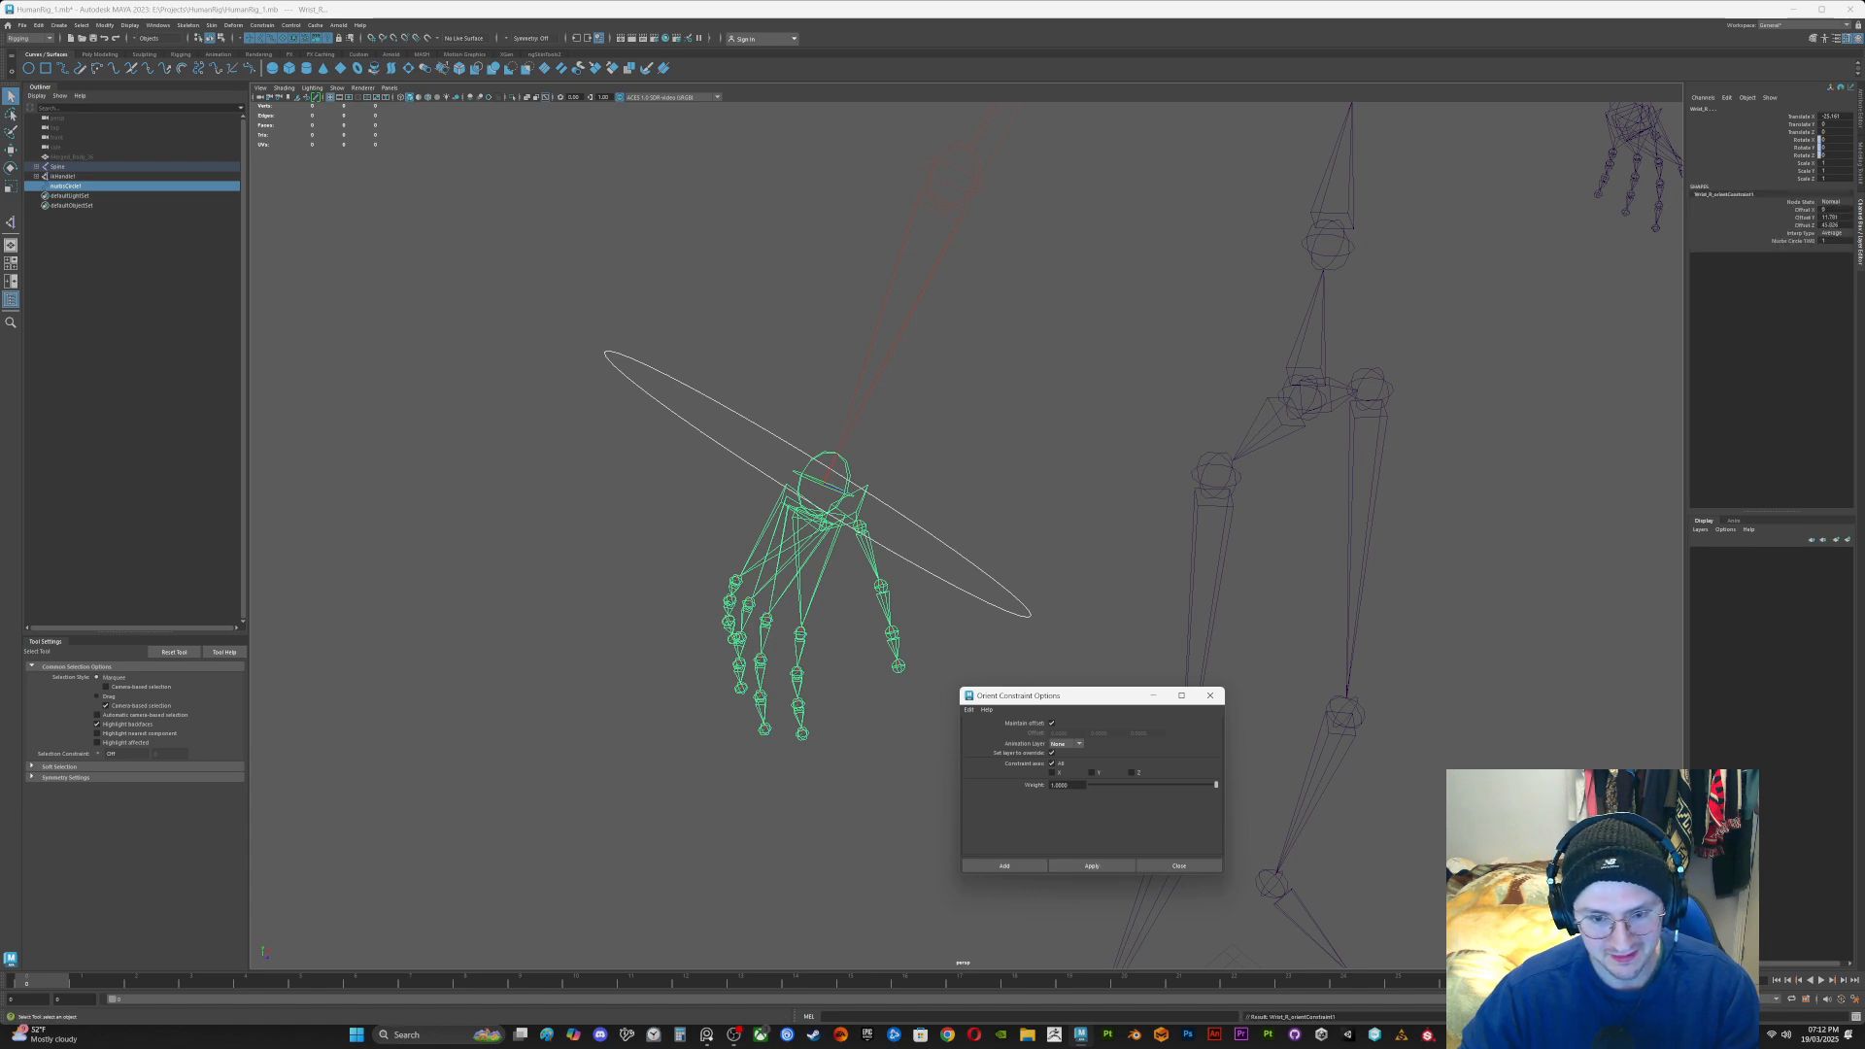
left_click(1211, 695)
left_click(1088, 641)
Step: Create a second NURBS circle, enlarge it and place it on the right elbow joint
mouse_move(972, 621)
left_mouse_down("alt")
mouse_move(1254, 624)
mouse_move(972, 621)
left_mouse_up("alt")
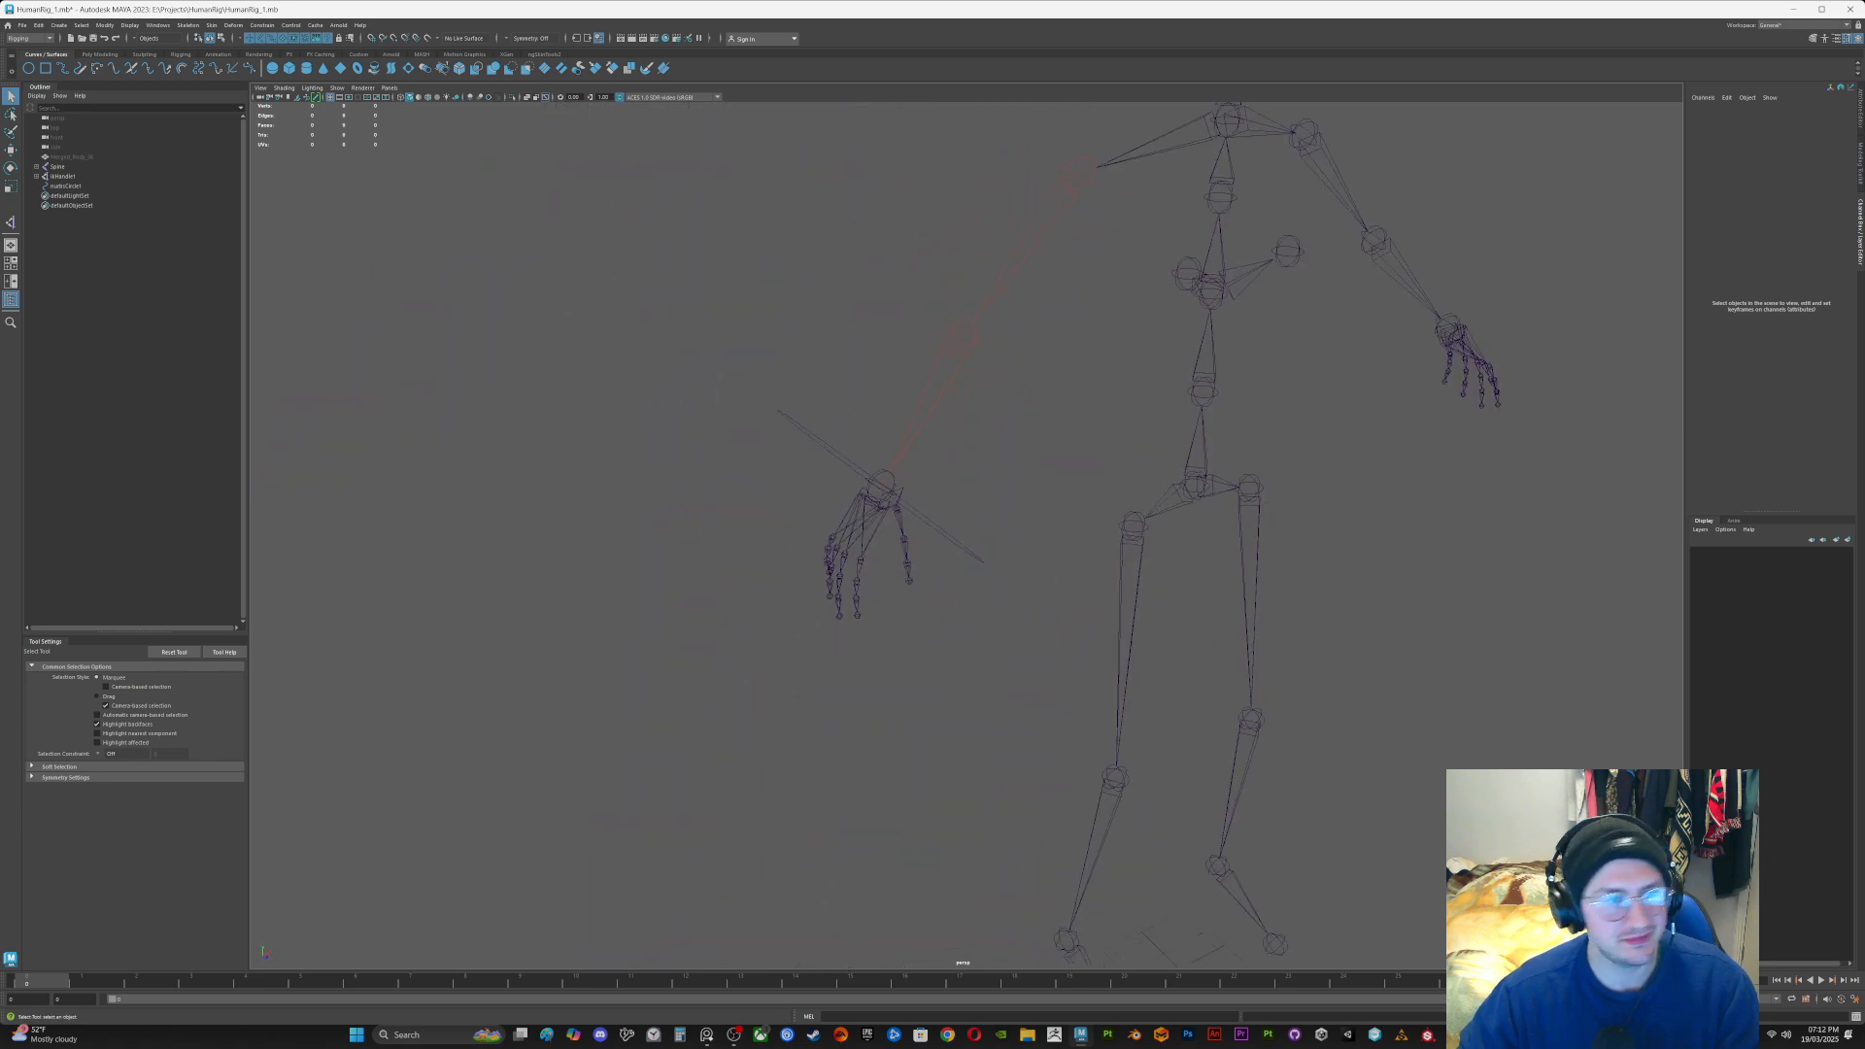
left_click(28, 68)
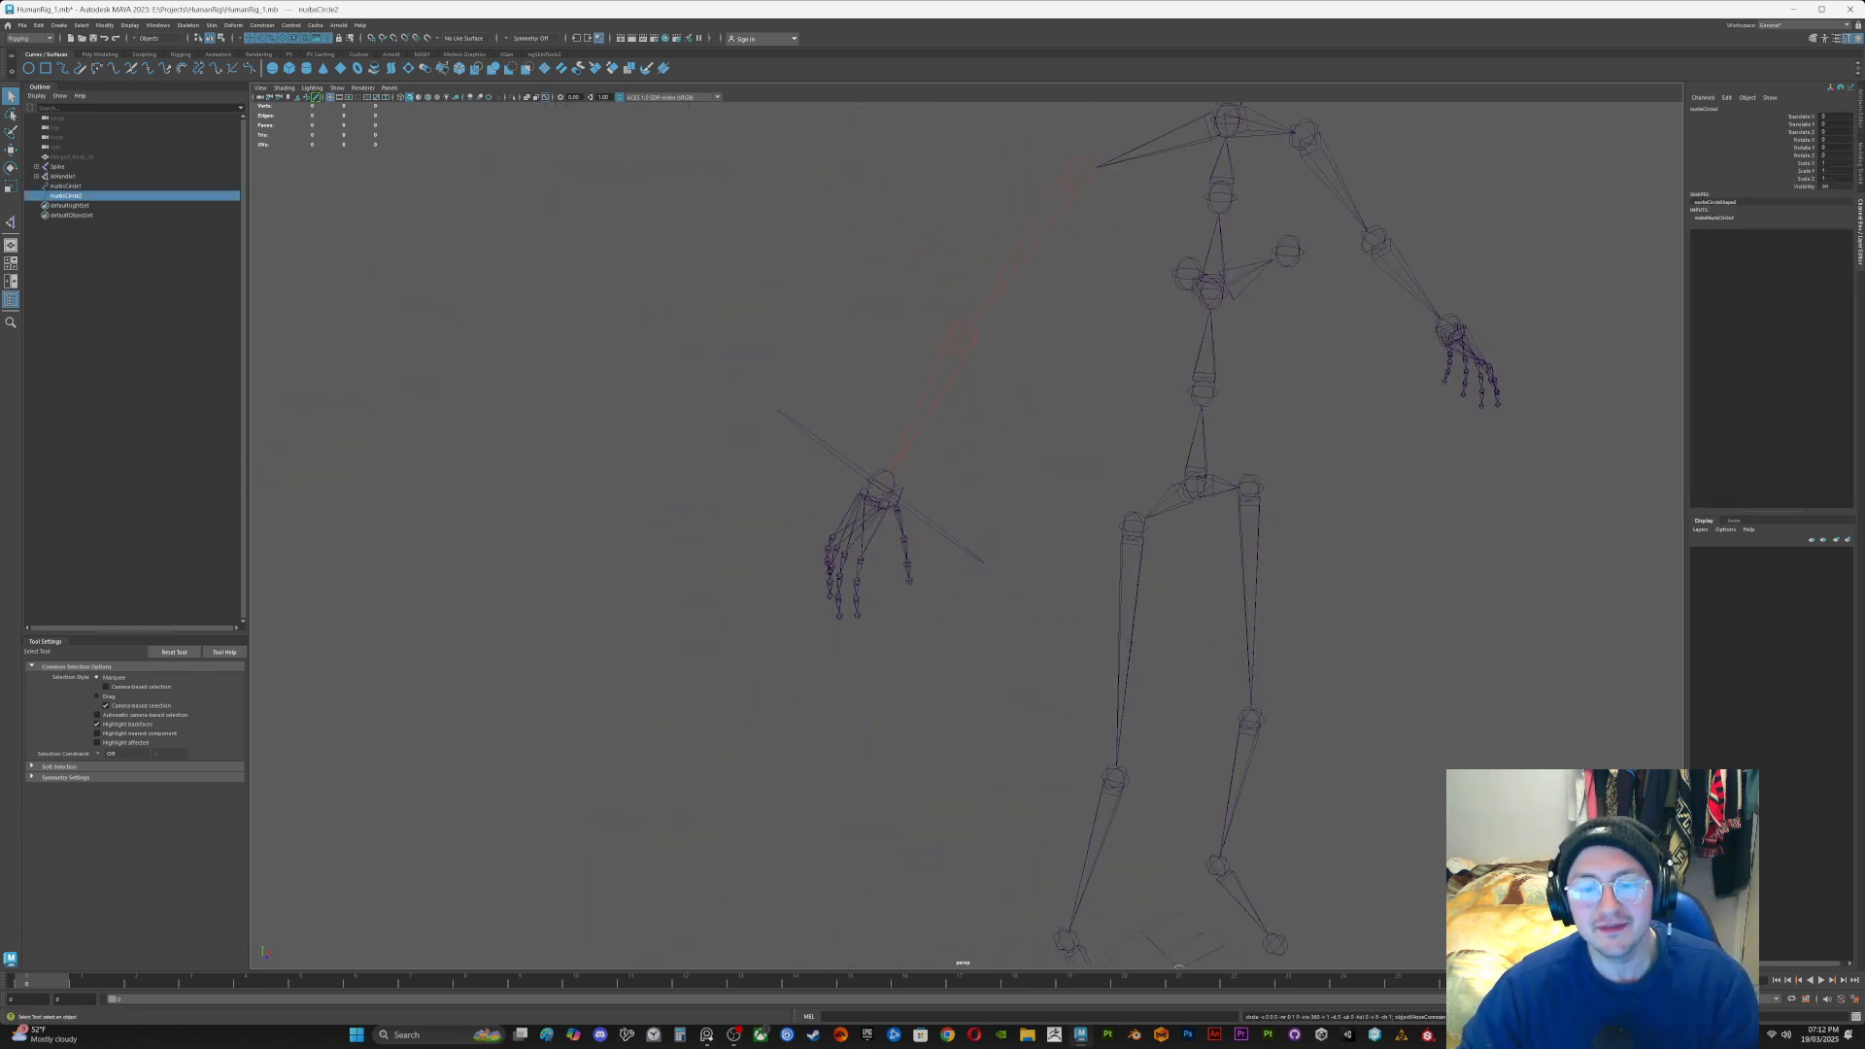
scroll(1011, 544, "down", 4)
middle_click_drag(1069, 583, 1020, 569, "alt")
key("w")
key("r")
left_click_drag(1066, 781, 1215, 781)
key("w")
left_click_drag(1117, 680, 1215, 685, "alt")
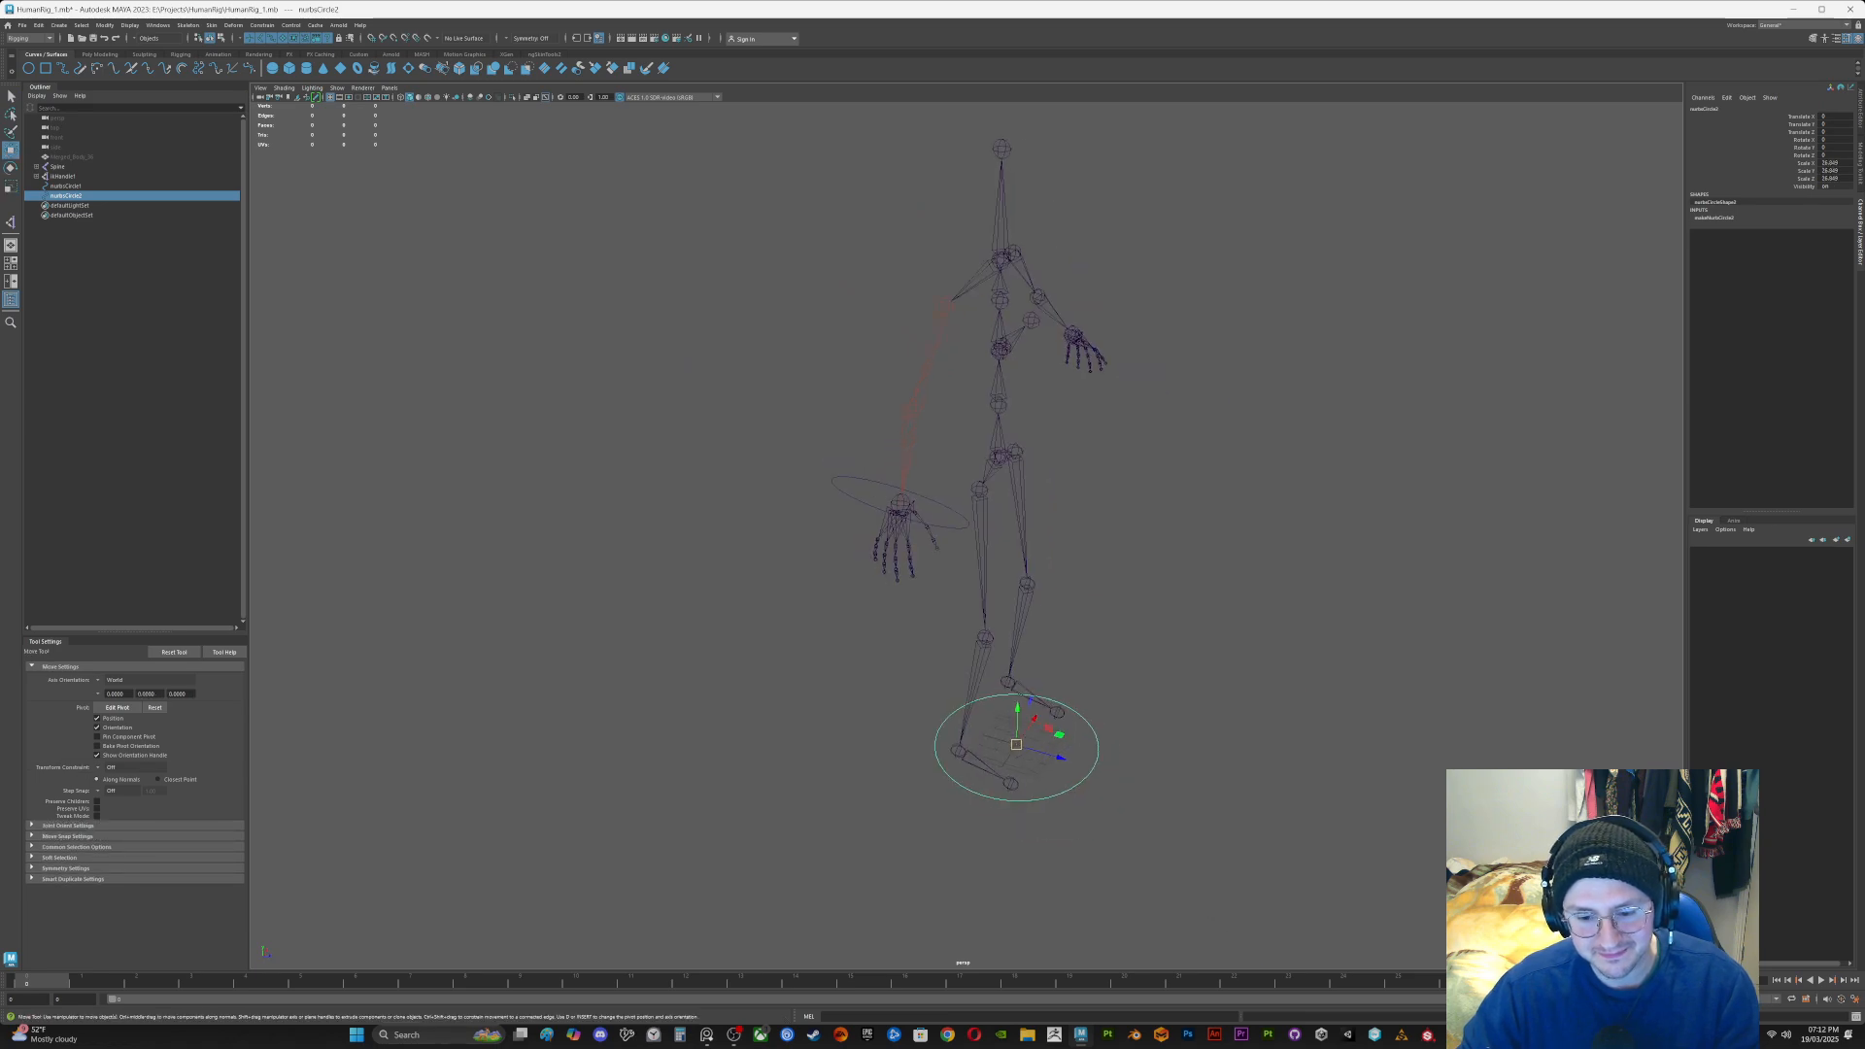
left_click_drag(1016, 744, 895, 408)
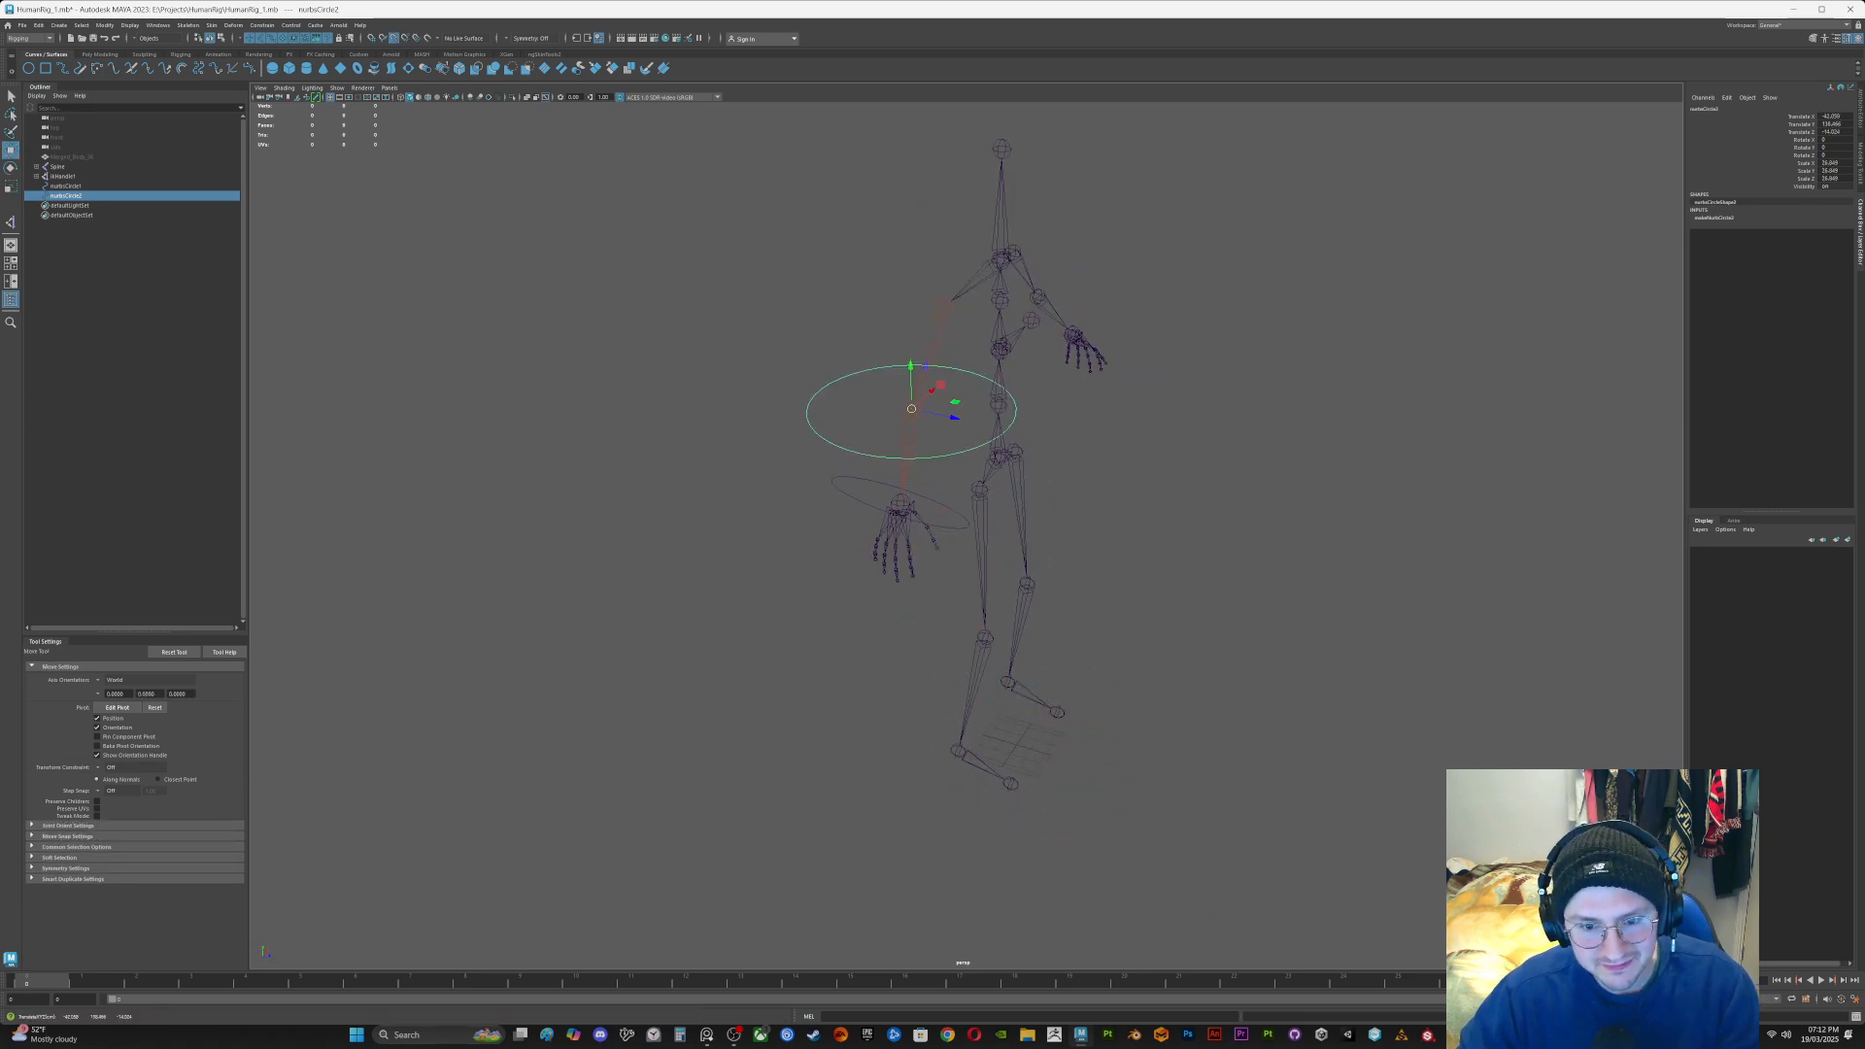
Step: Move the elbow circle out behind the right arm and scale it down
scroll(895, 409, "up", 1)
left_click(262, 25)
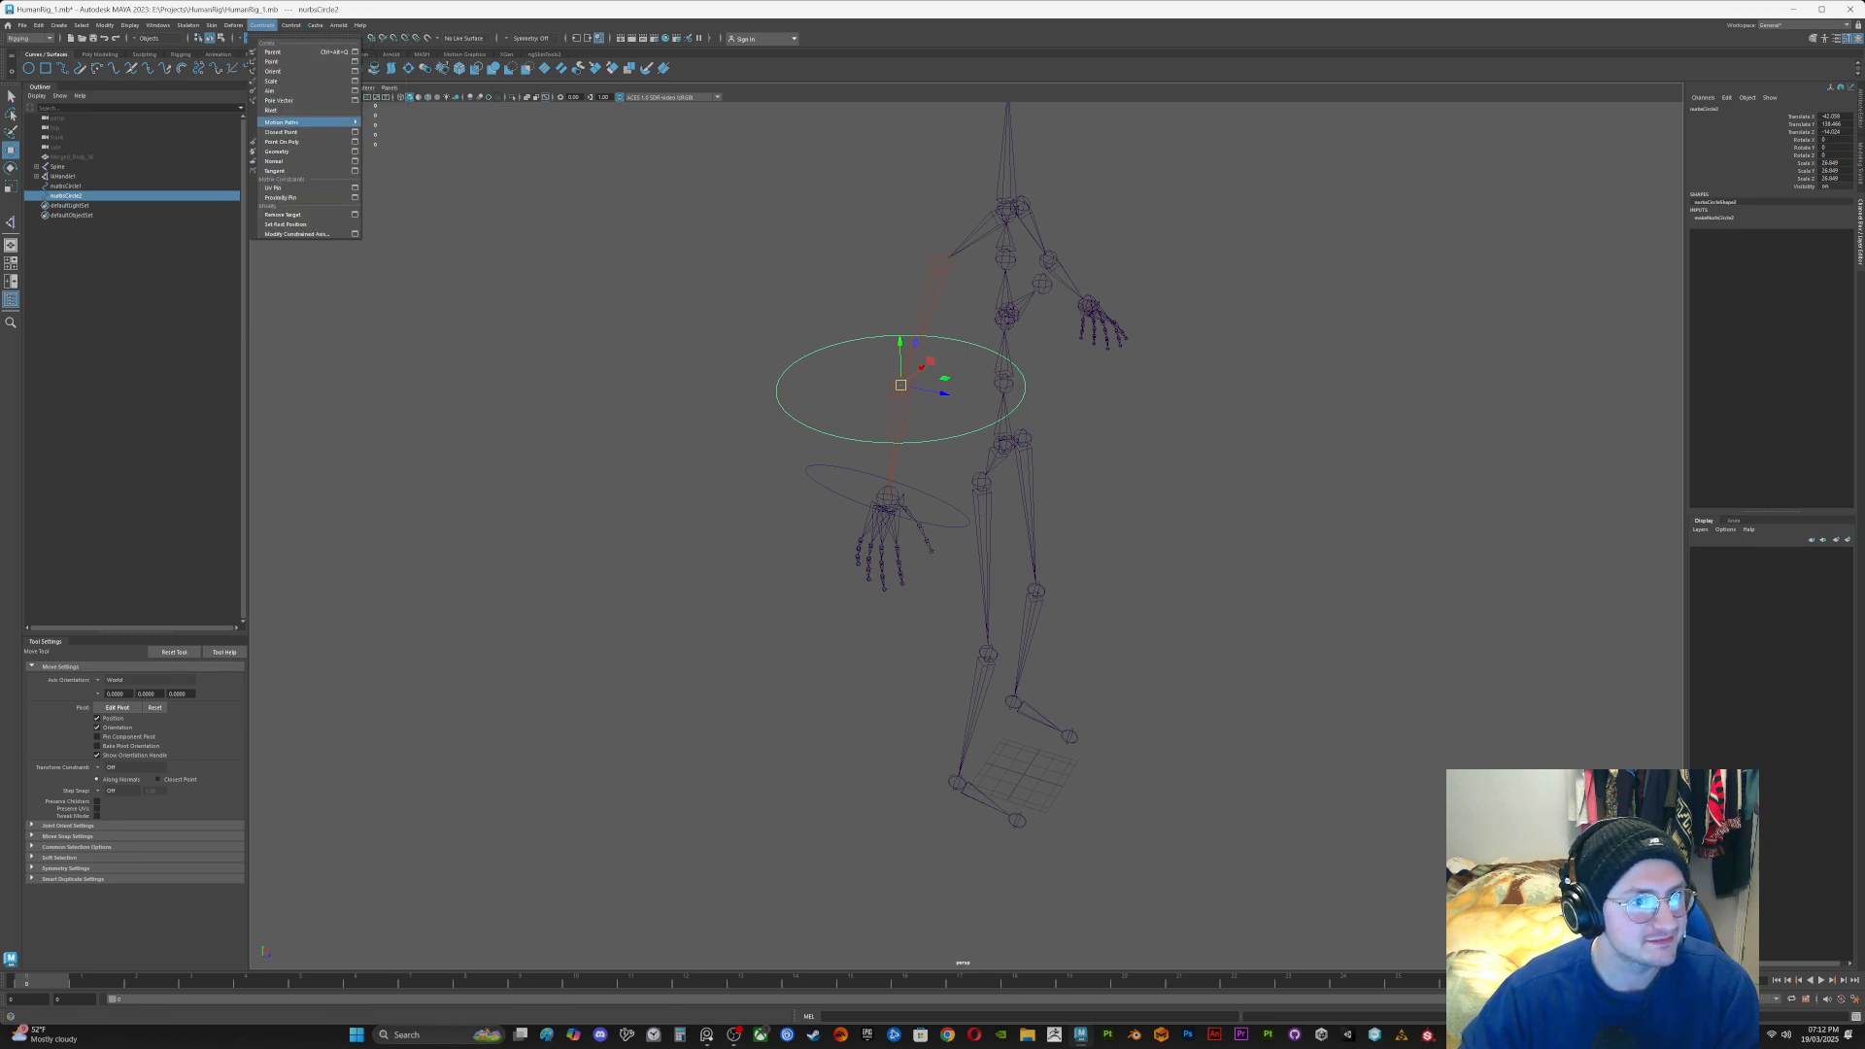
left_click_drag(875, 428, 966, 500, "alt")
scroll(903, 427, "up", 3)
middle_click_drag(903, 428, 978, 510, "alt")
left_click_drag(1000, 496, 675, 525)
key("r")
left_click_drag(682, 451, 645, 473)
key("q")
key("r")
key("q")
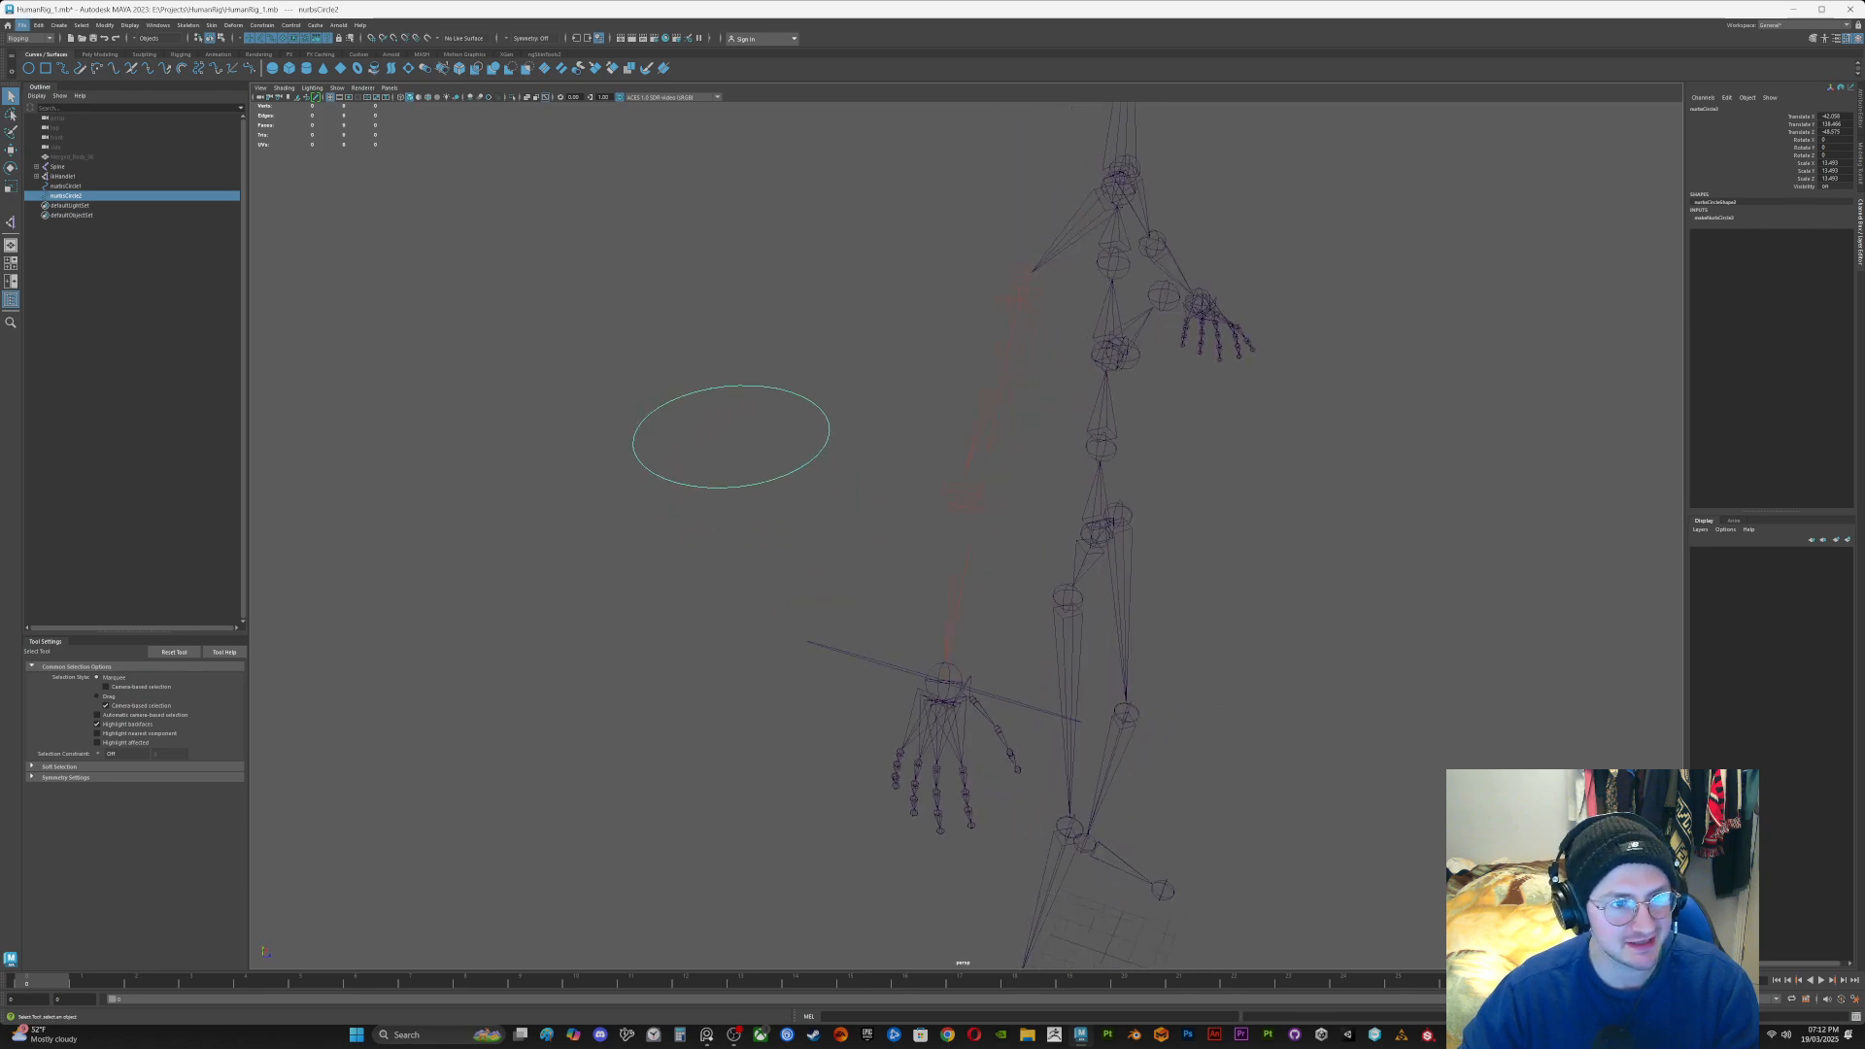
Step: Freeze the transformations of the elbow control circle behind the right arm
left_click_drag(645, 473, 558, 455, "alt")
middle_click_drag(558, 454, 563, 488, "alt")
left_click(583, 486)
left_click(657, 443)
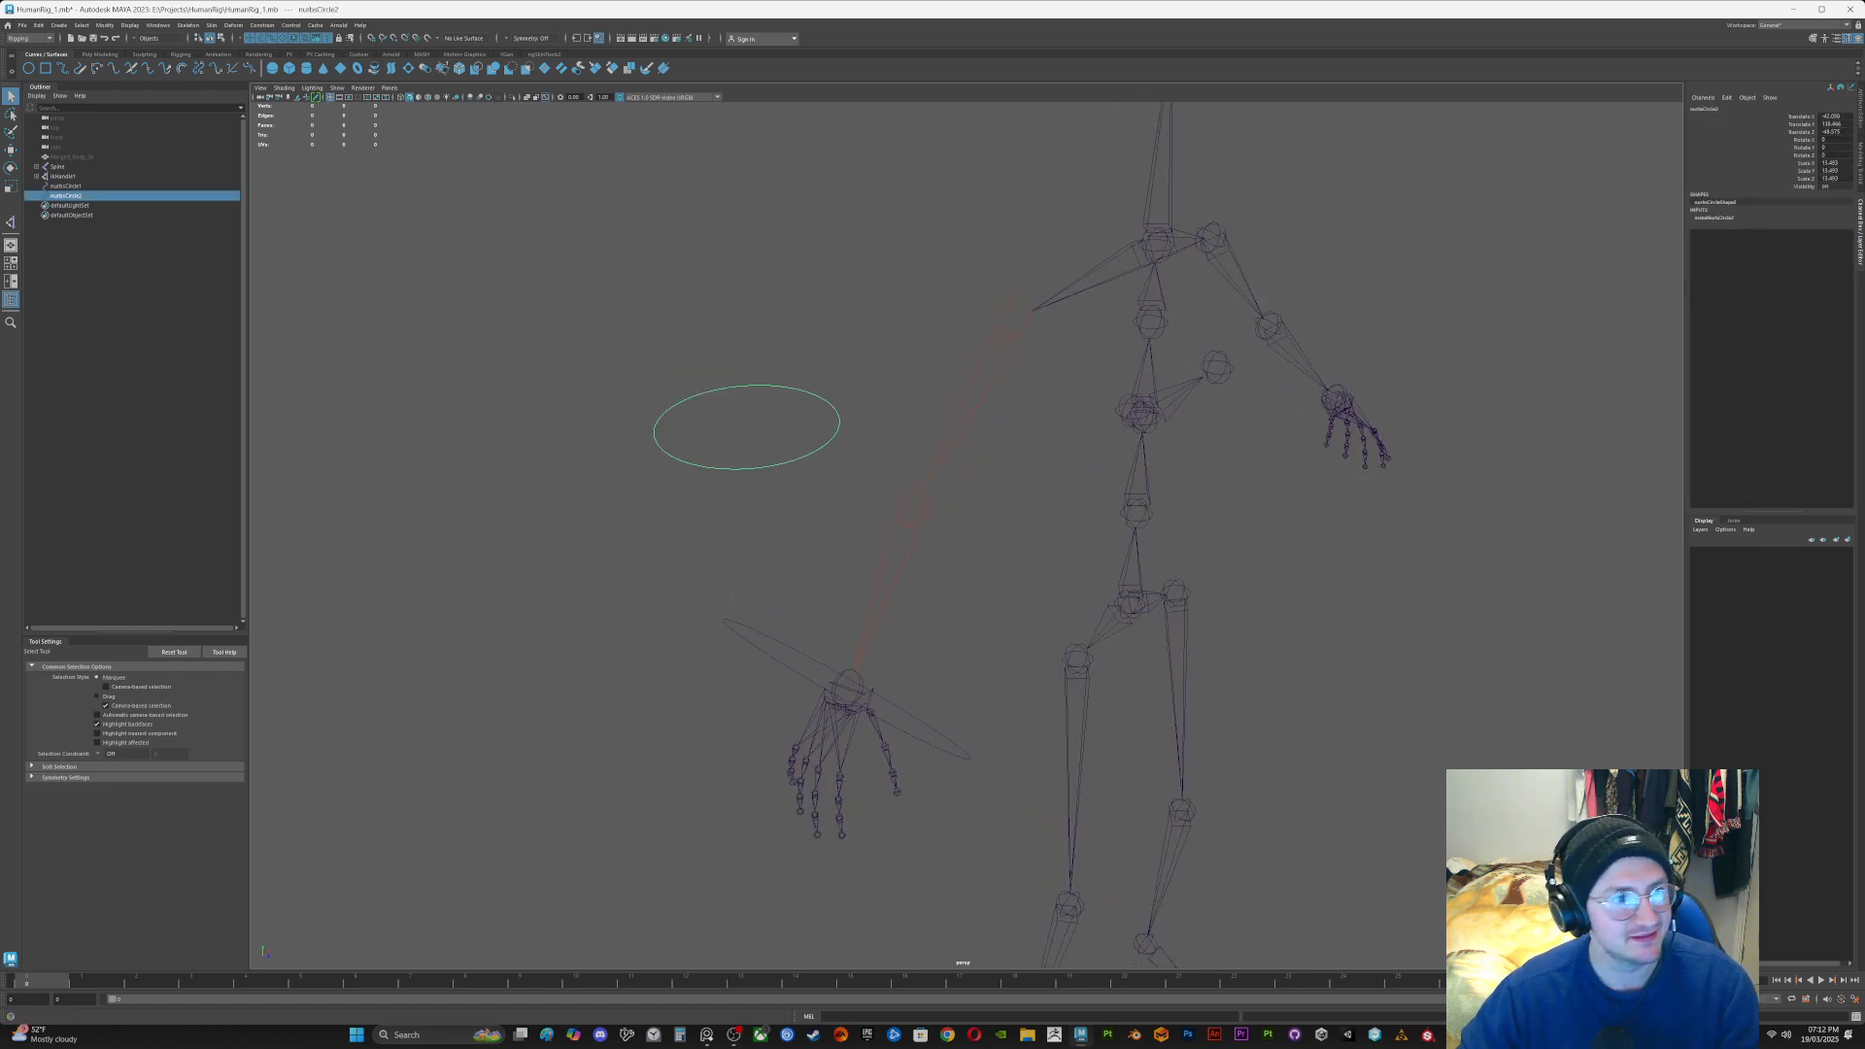
left_click(130, 26)
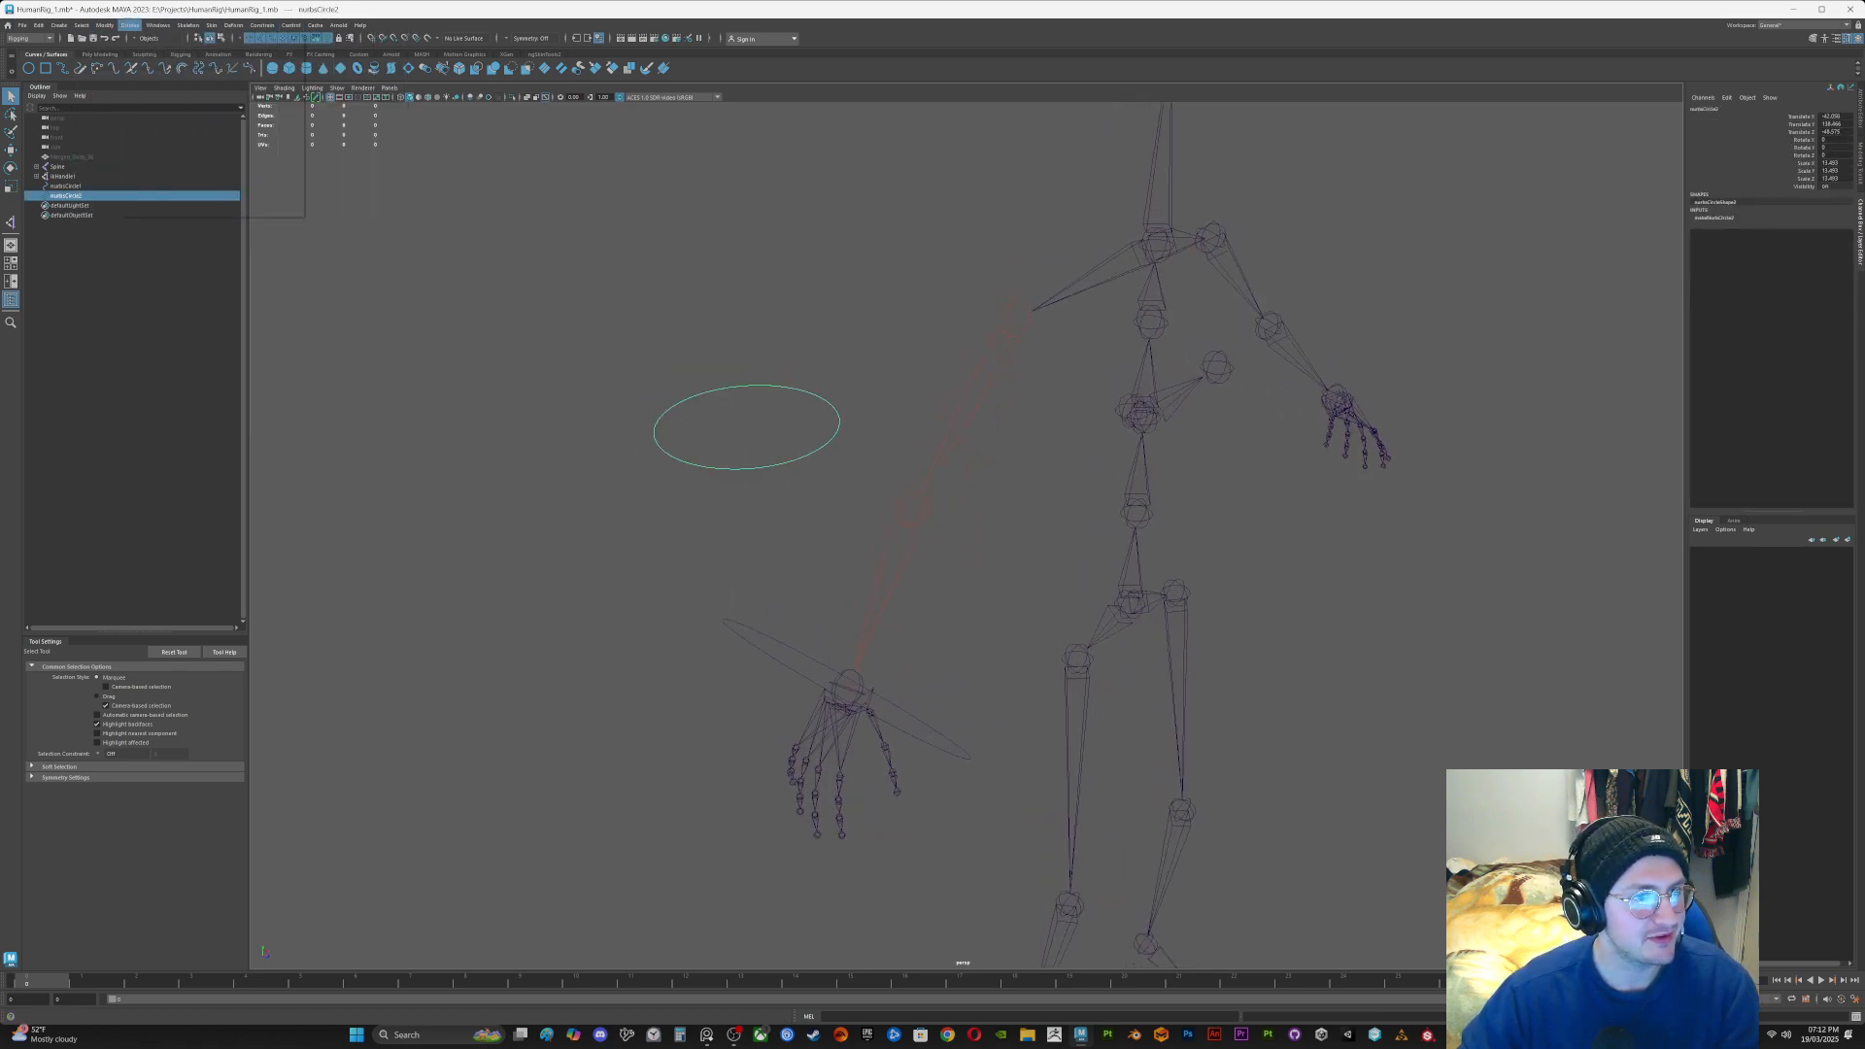
left_click(104, 26)
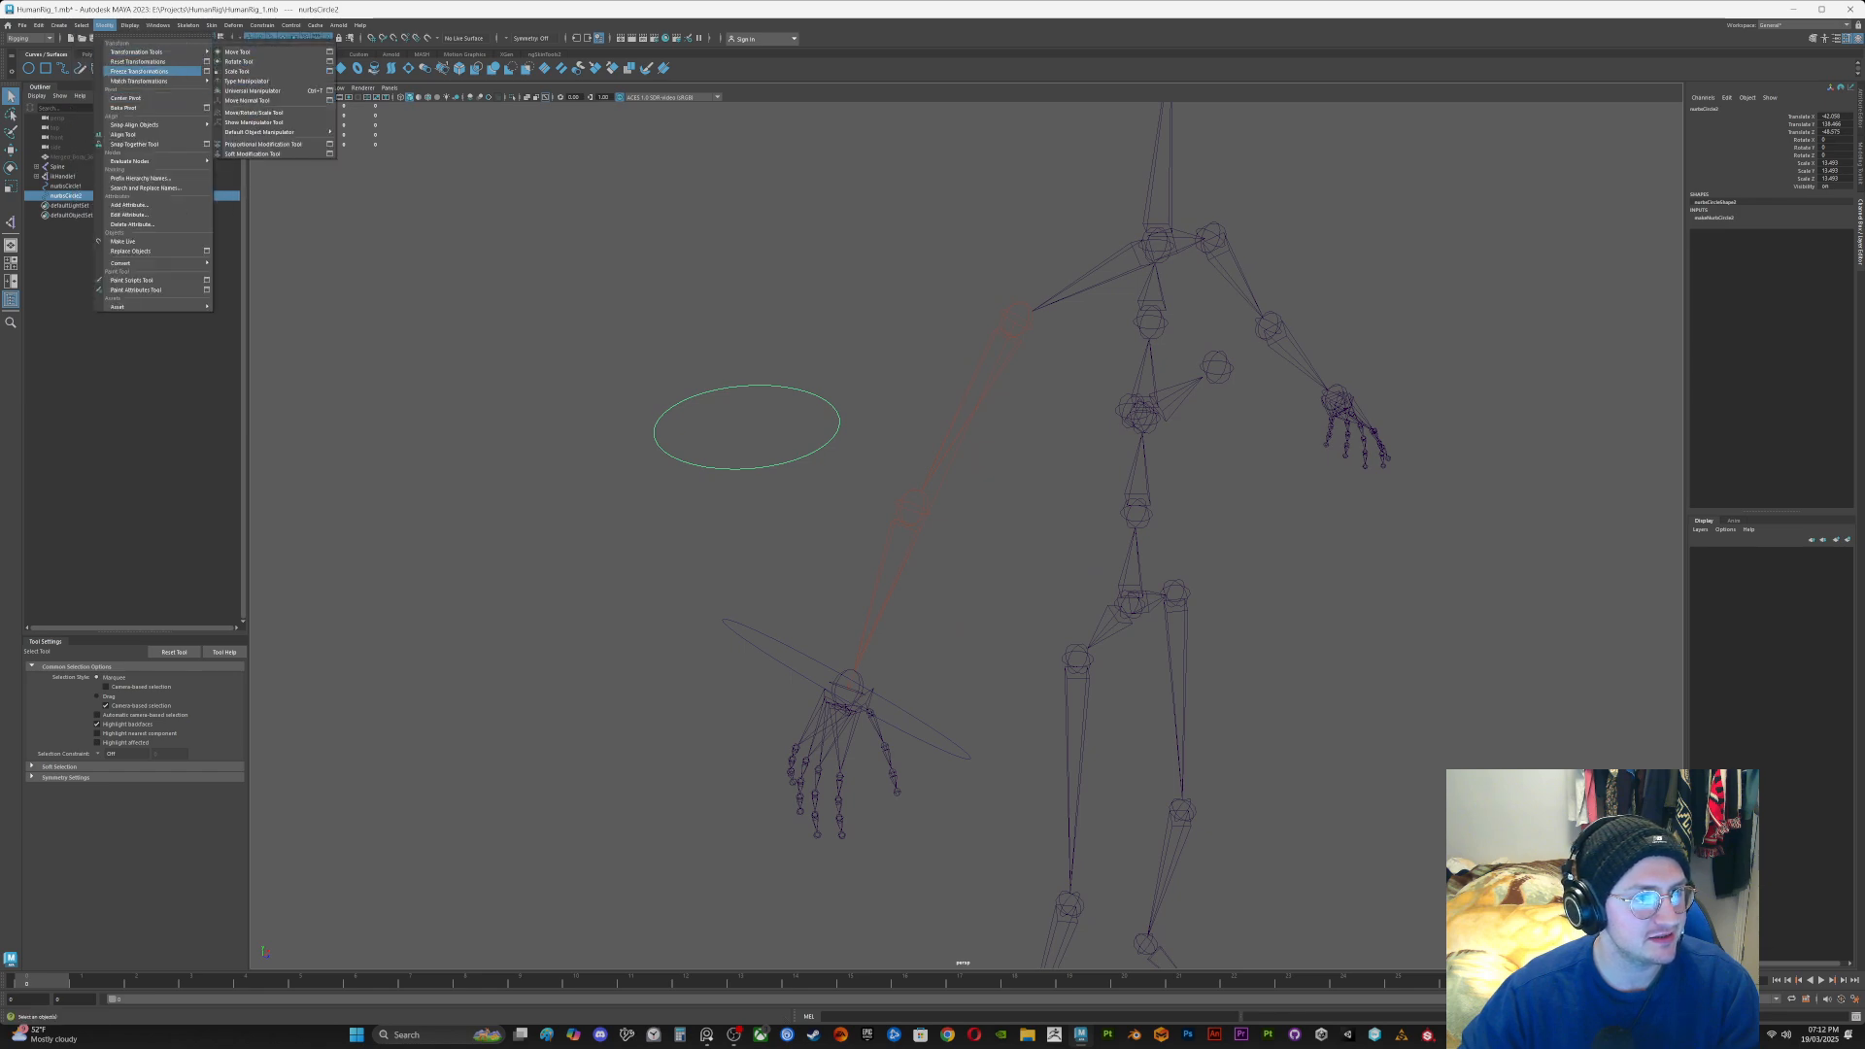
left_click(139, 71)
Step: Pole-vector-constrain the right arm's IK handle to the elbow control circle
middle_click_drag(971, 506, 937, 381, "alt")
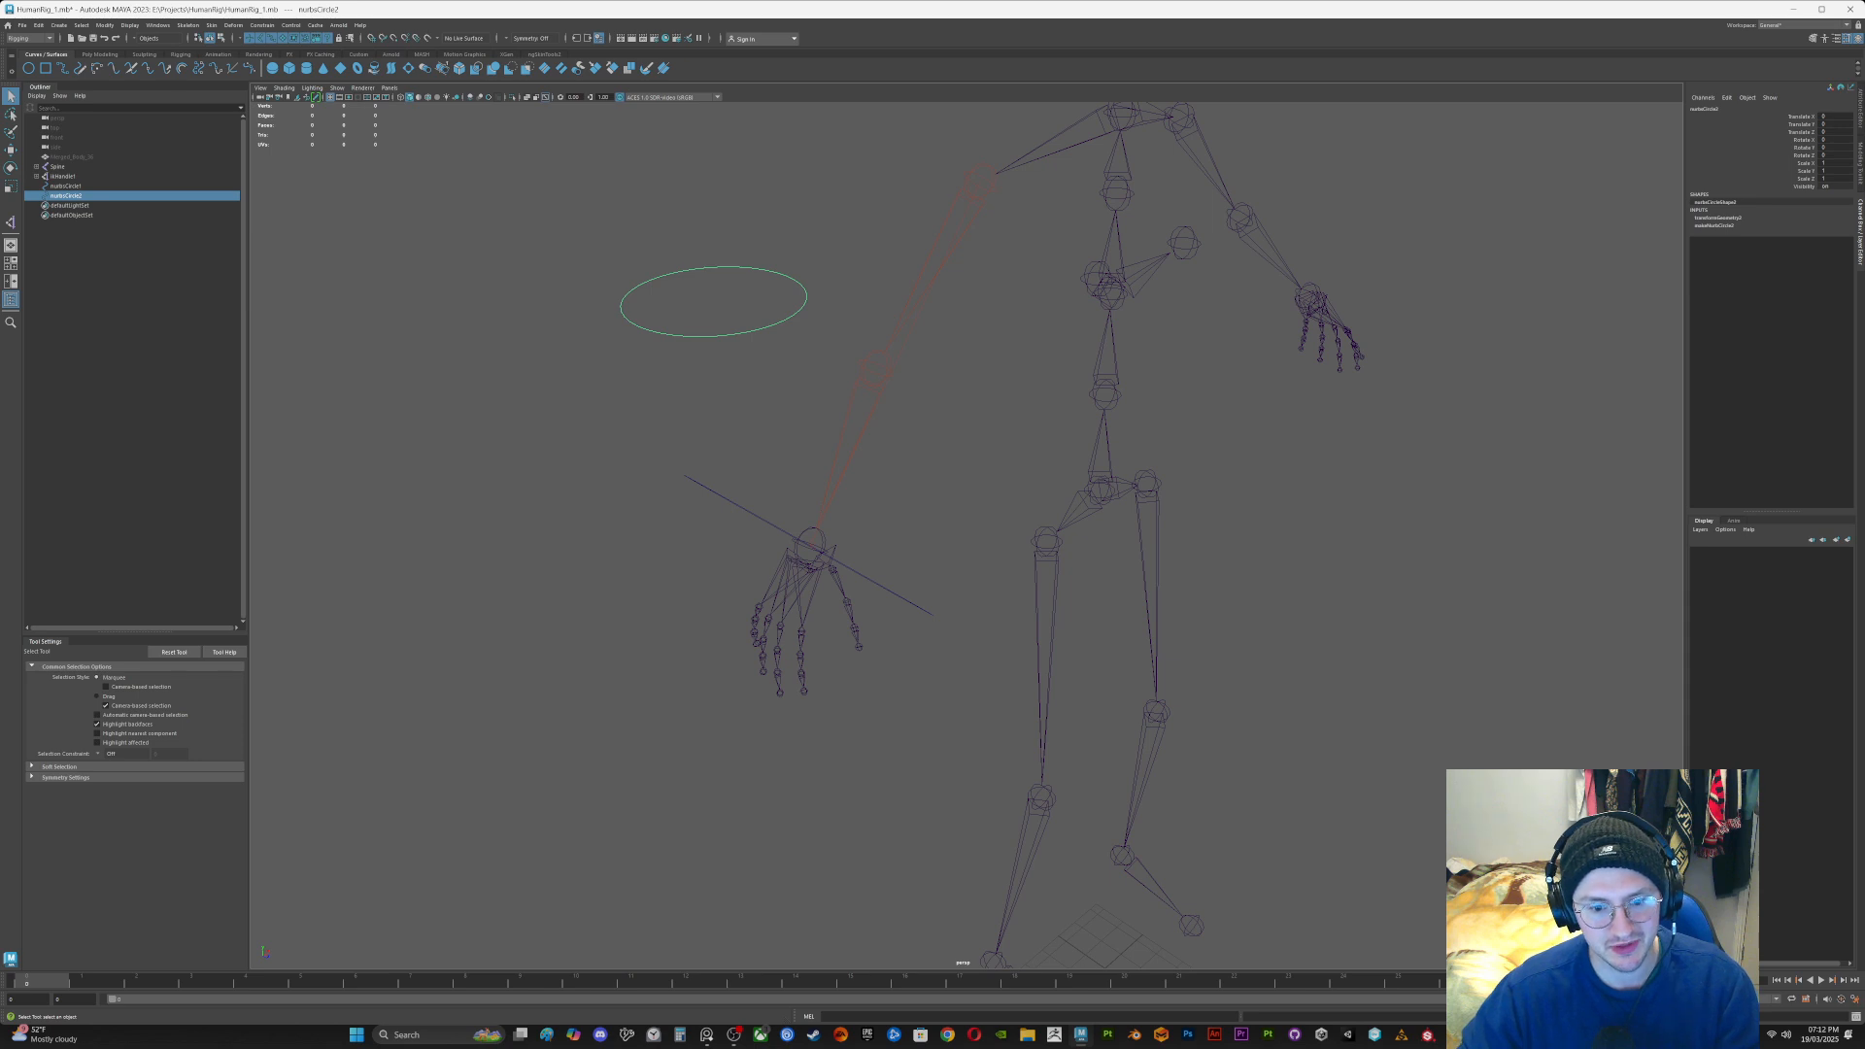
scroll(967, 535, "up", 4)
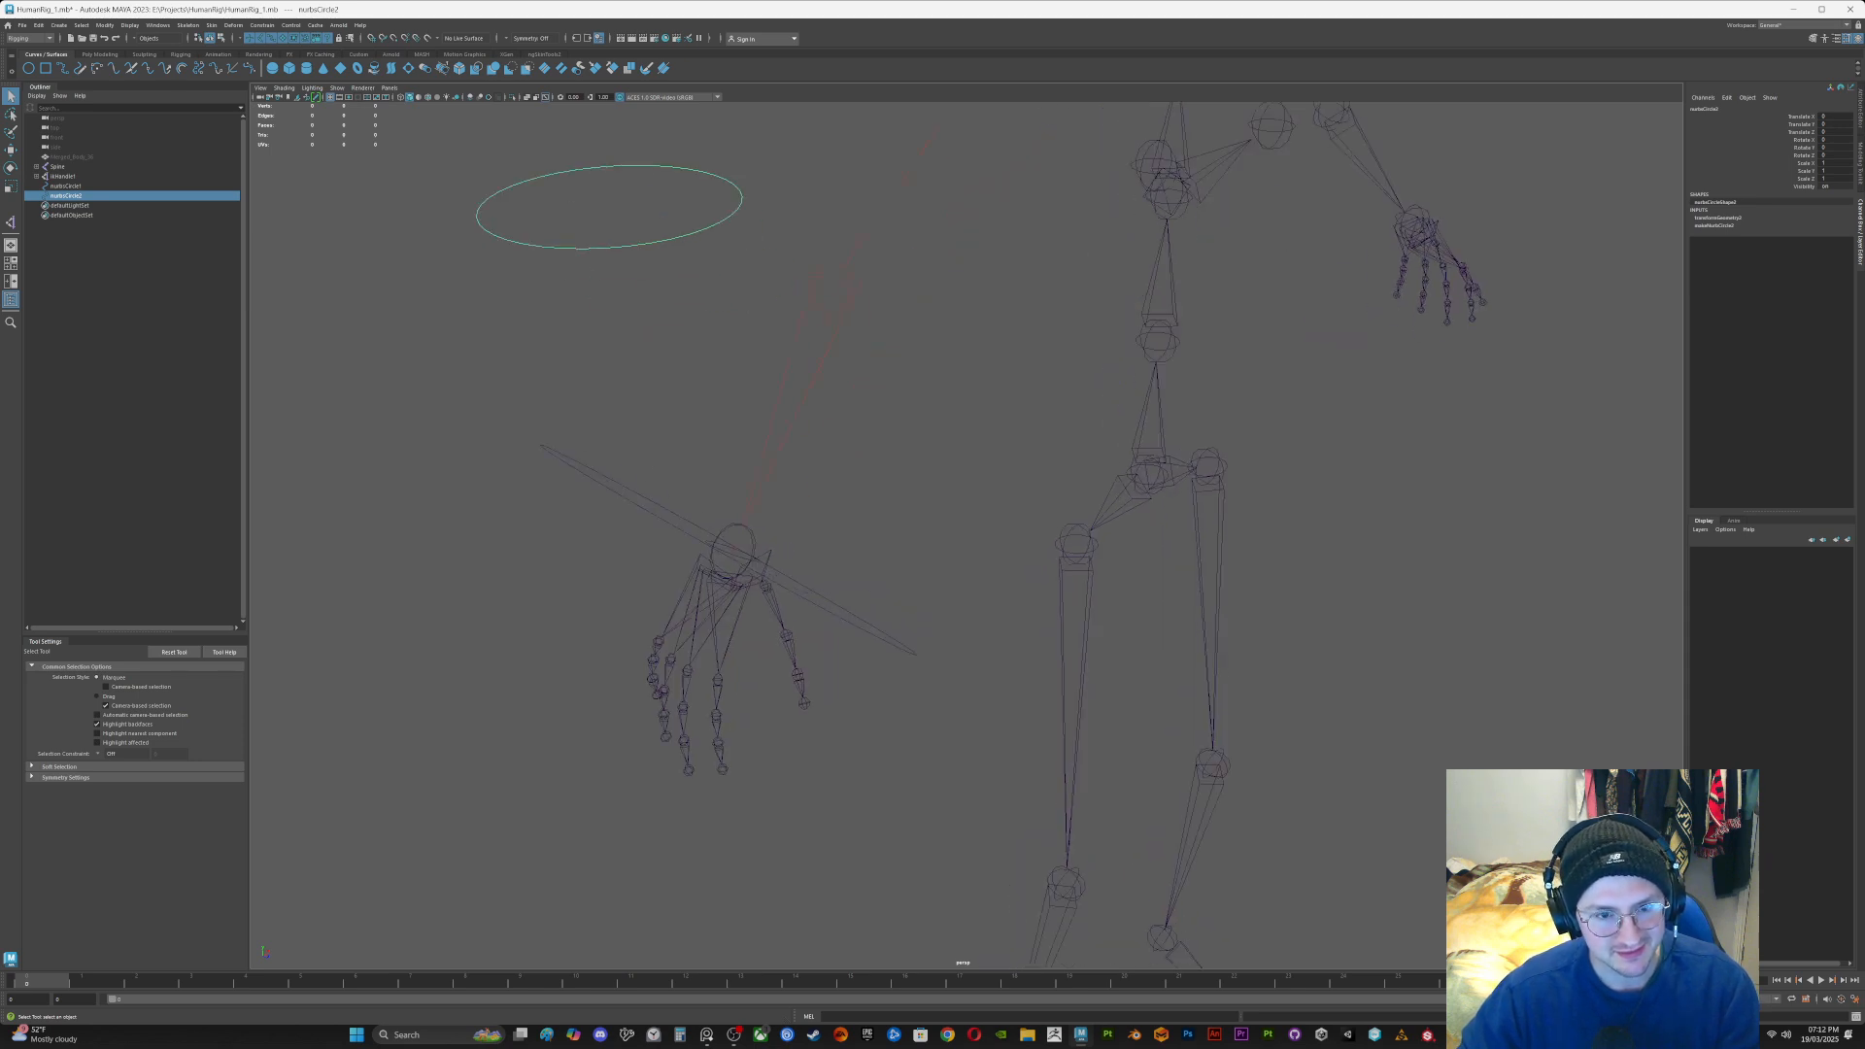
left_click(736, 552, "shift")
middle_click_drag(748, 544, 774, 791, "alt")
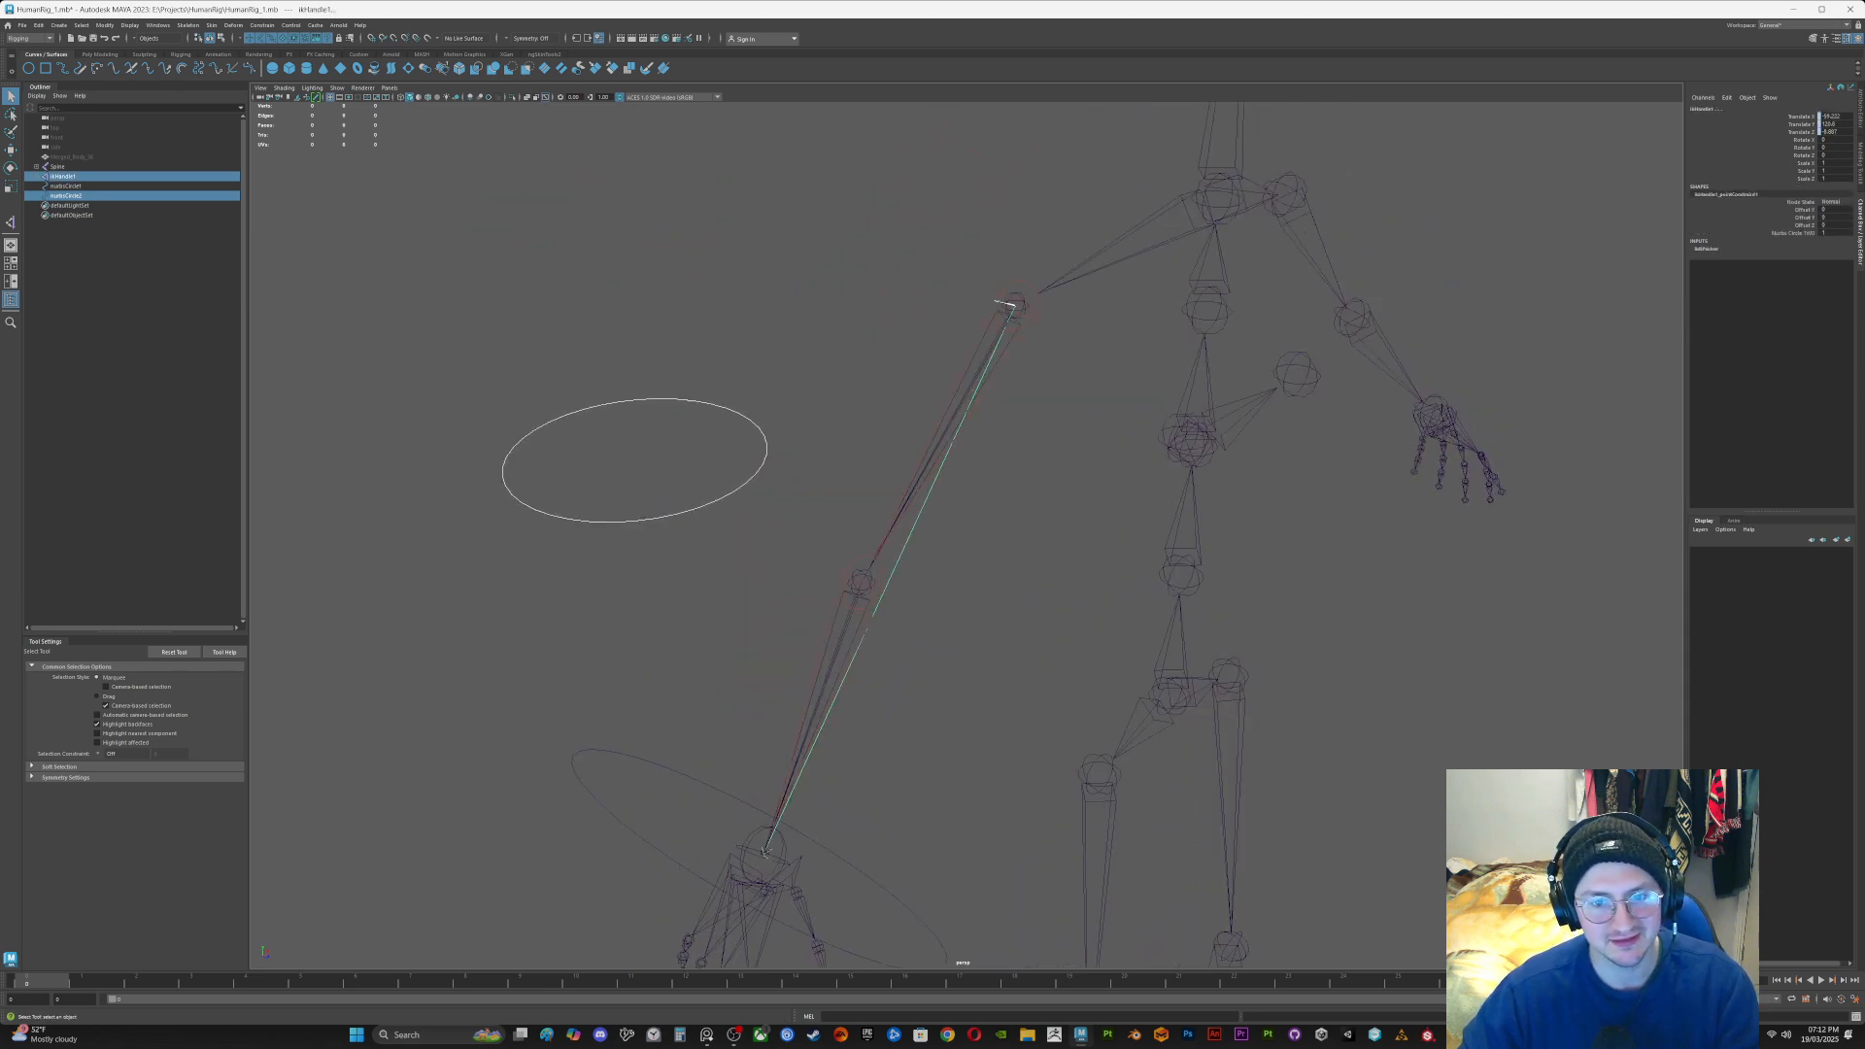
left_click(263, 25)
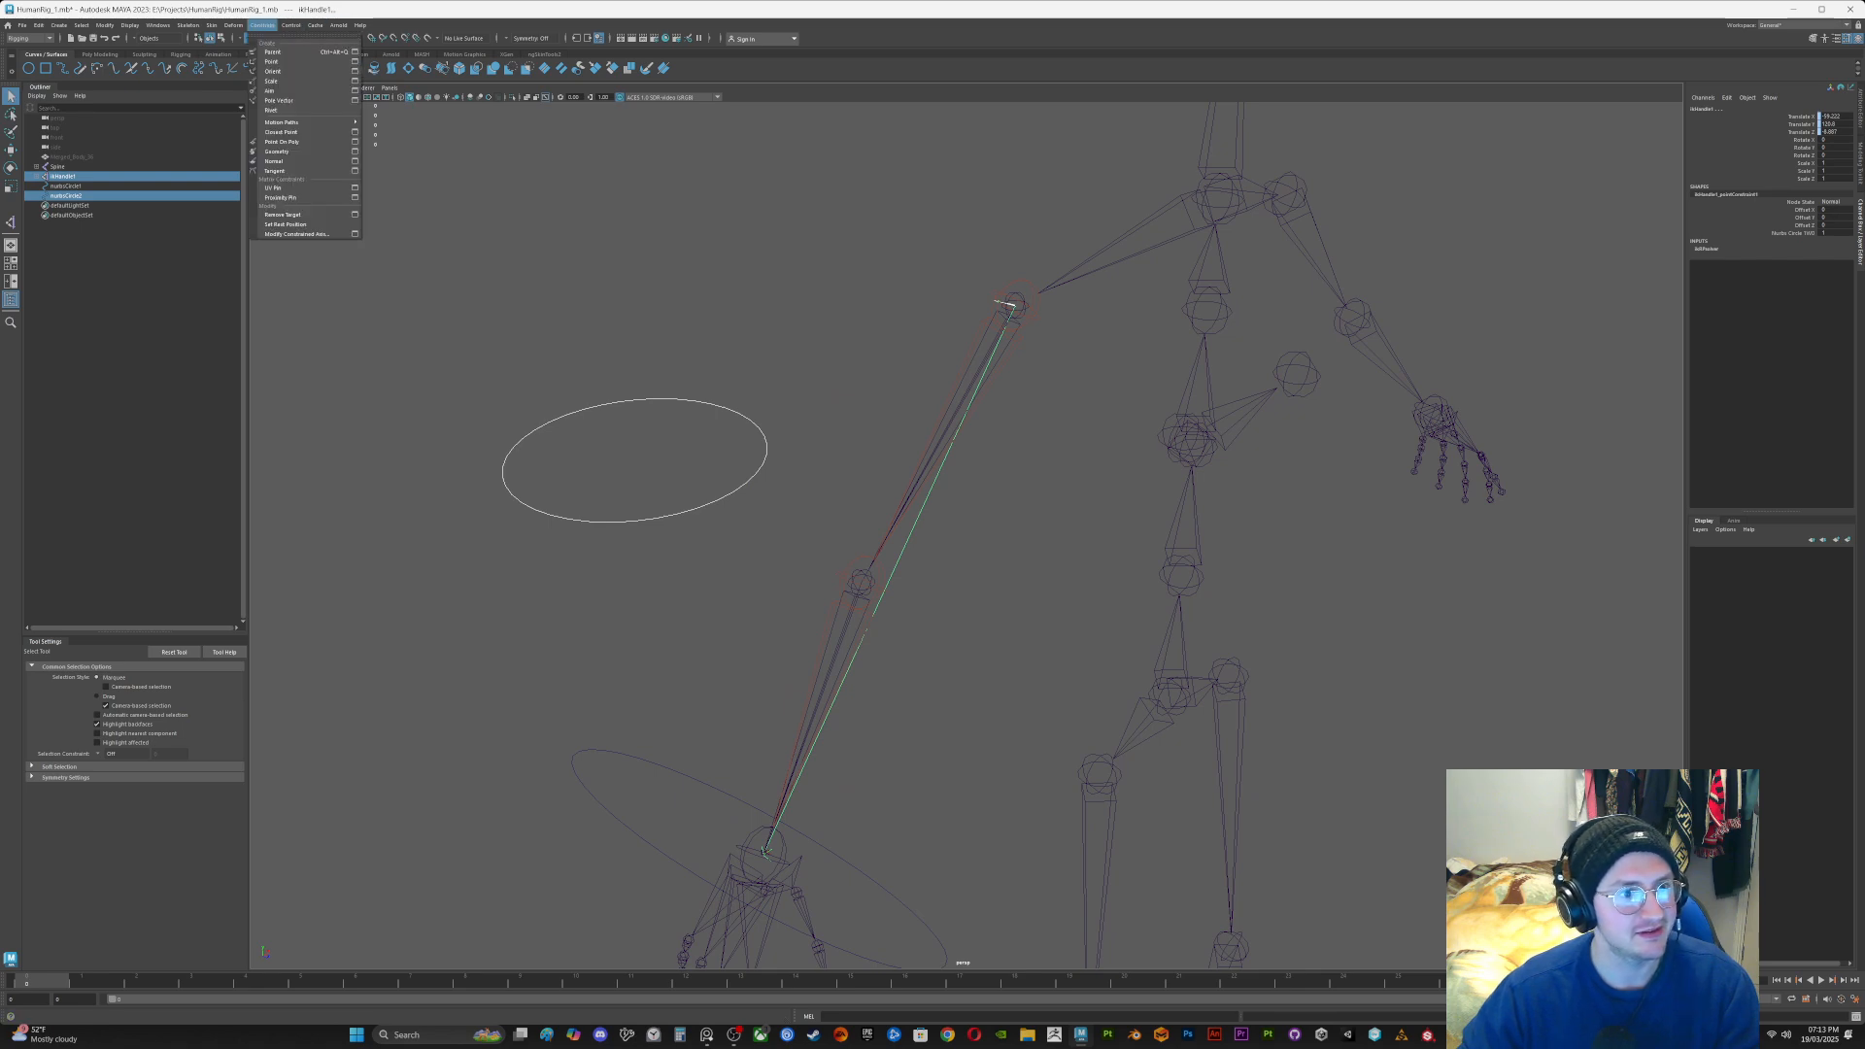
left_click(278, 100)
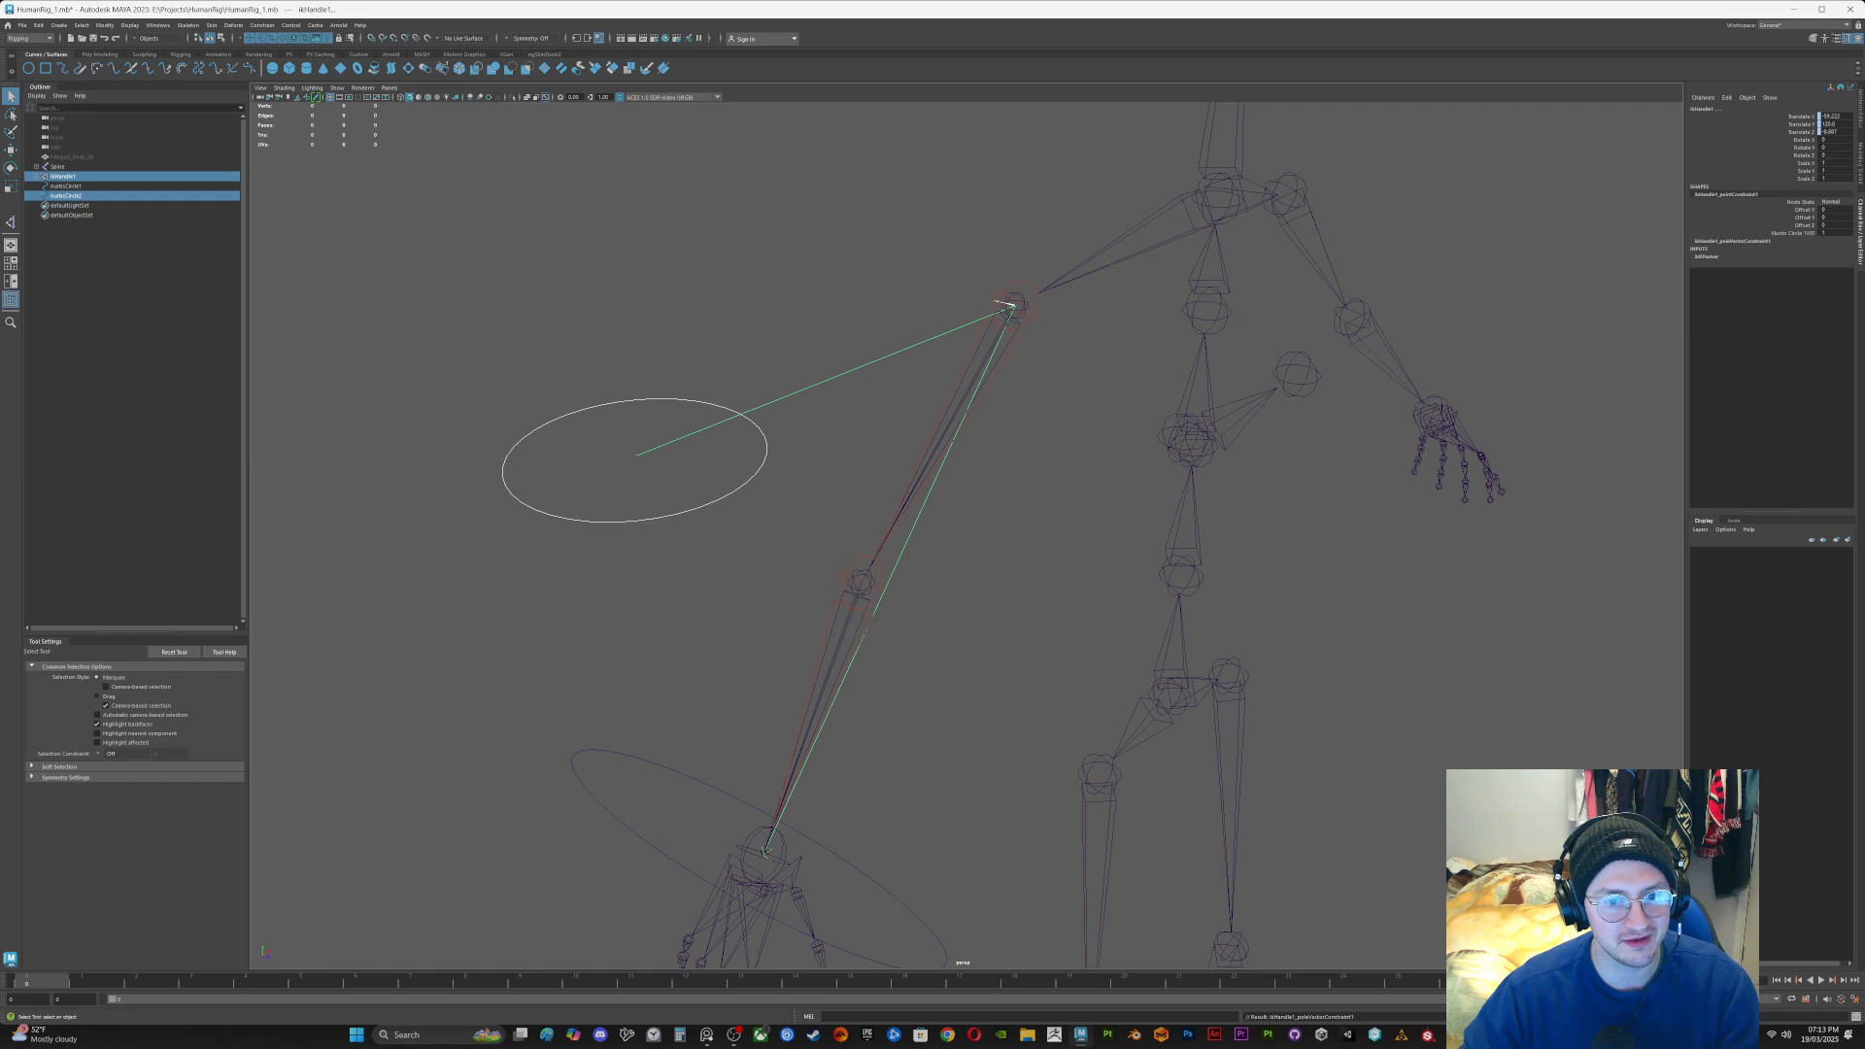
Step: Test the pole vector by moving the elbow control circle, and undo the move
scroll(836, 486, "down", 4)
left_click_drag(835, 486, 928, 501, "alt")
middle_click_drag(928, 500, 891, 408, "alt")
left_click(898, 582)
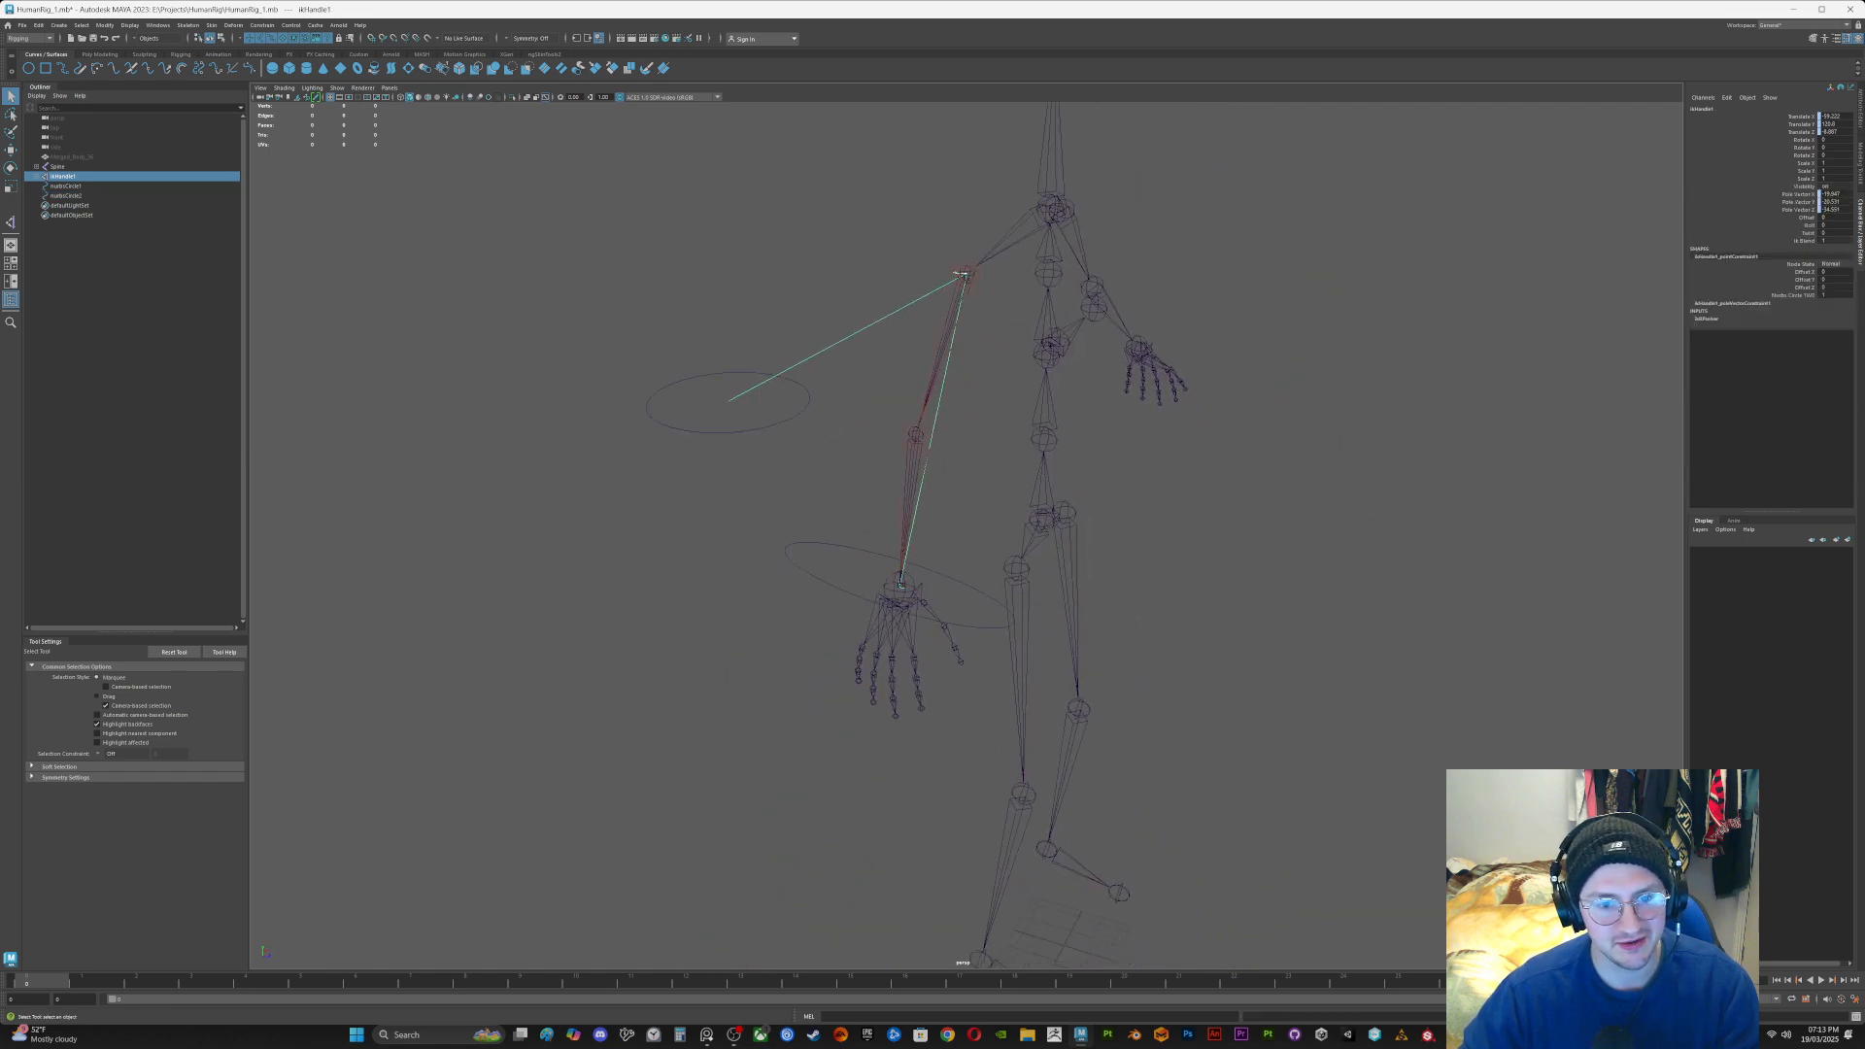
key("w")
left_click_drag(899, 573, 826, 535, "alt")
left_click(724, 418)
left_click(743, 386)
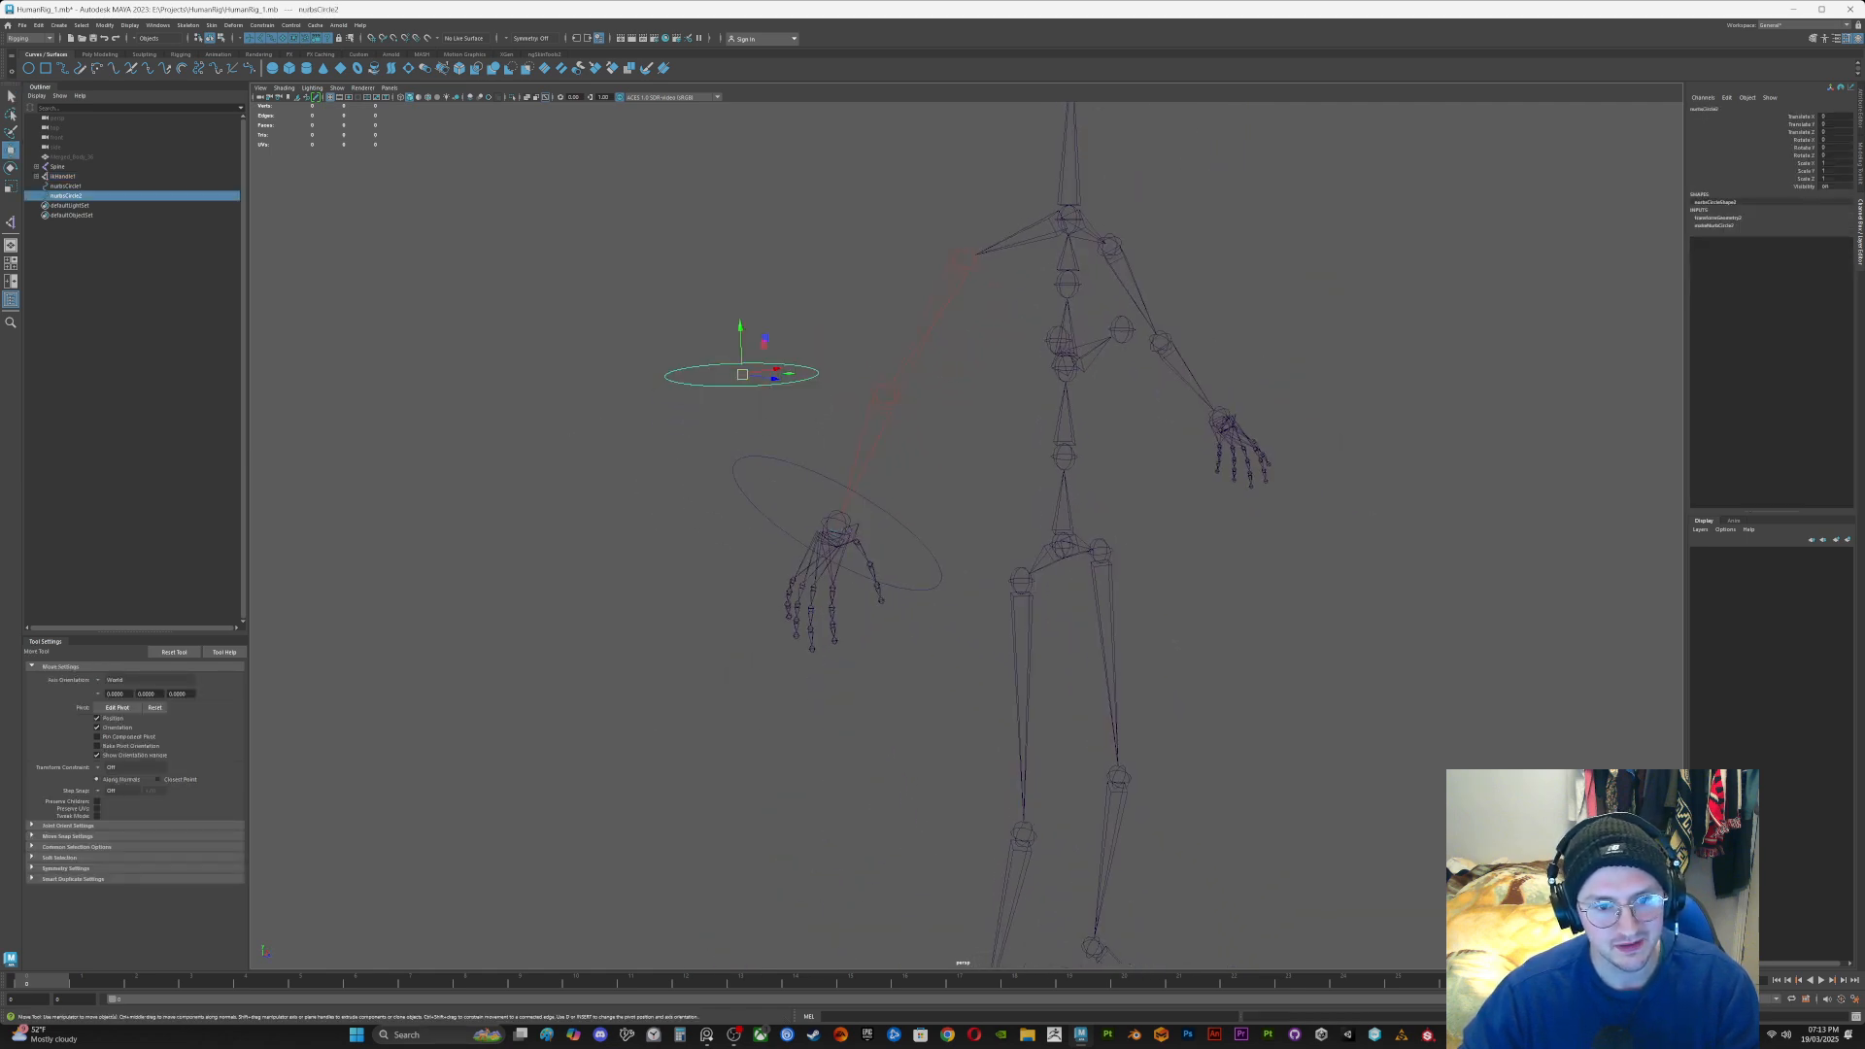
left_click_drag(740, 331, 898, 641)
key("ctrl+z")
key("ctrl+z")
key("q")
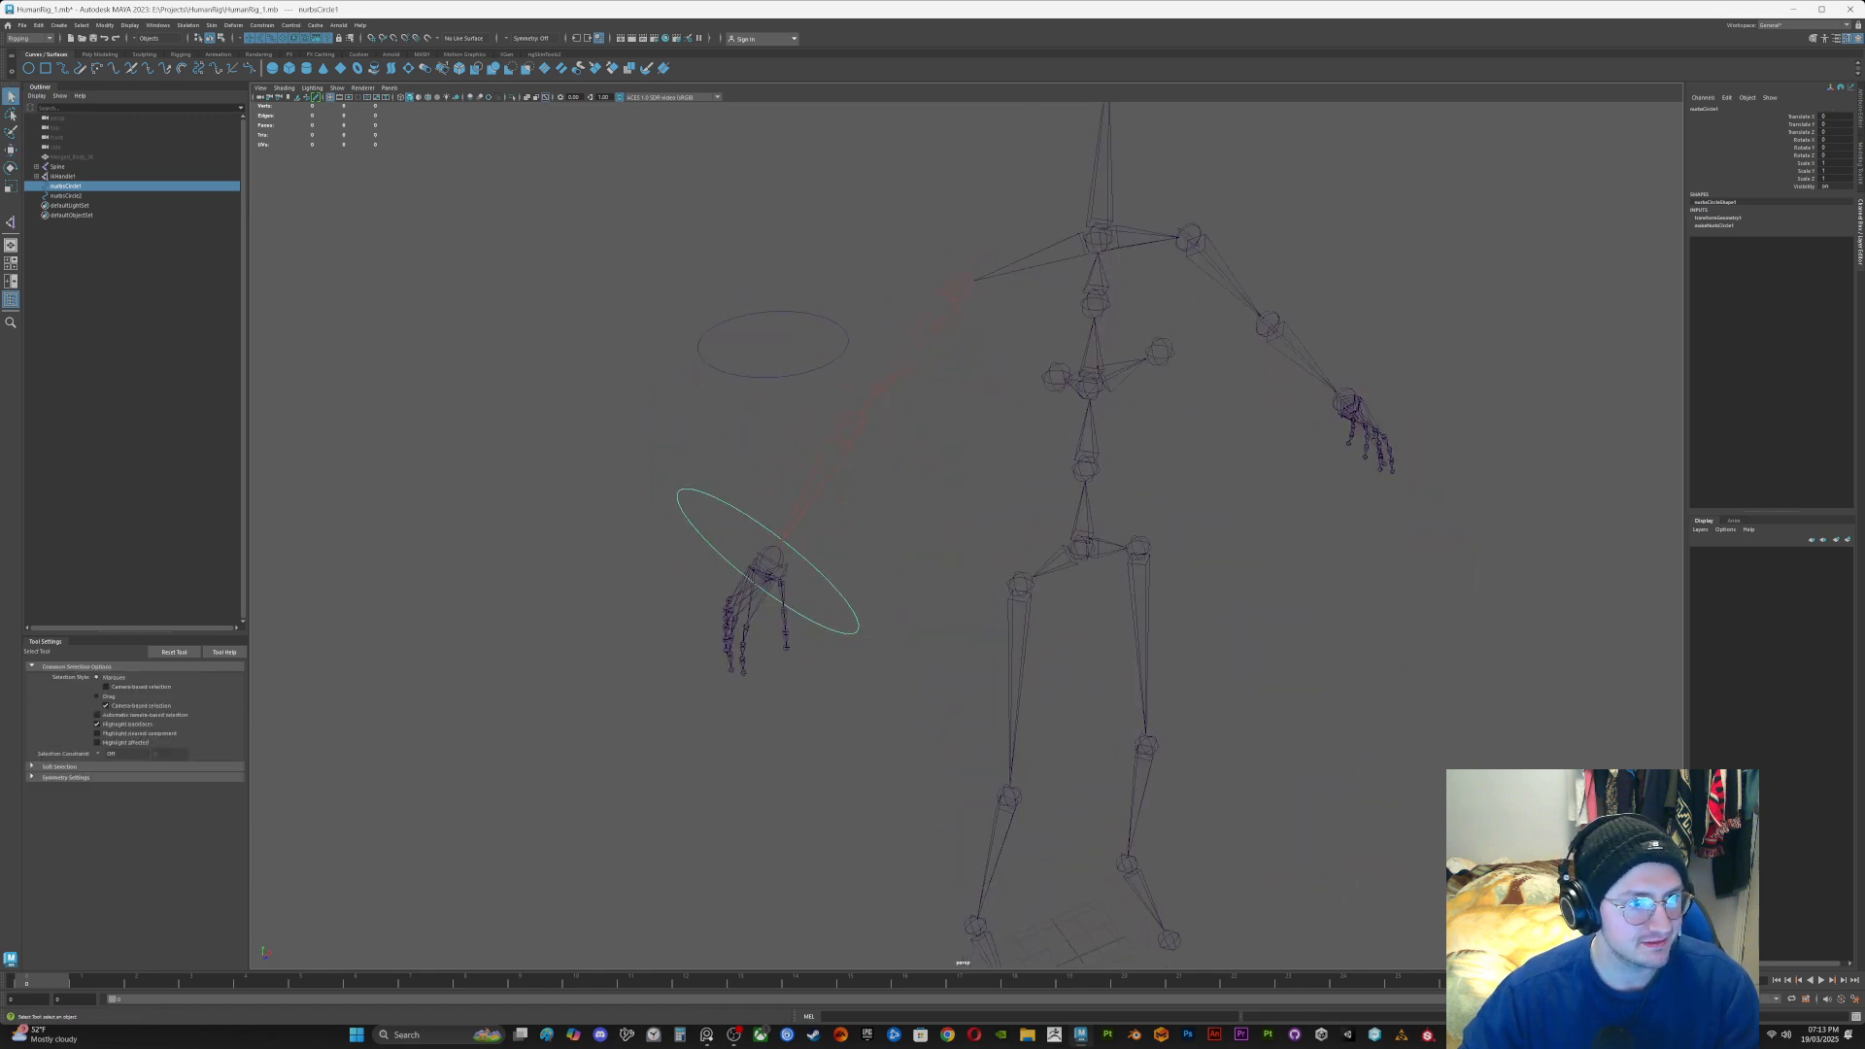
Step: Unhide the body mesh and clear the selection
left_click(74, 157)
key("h")
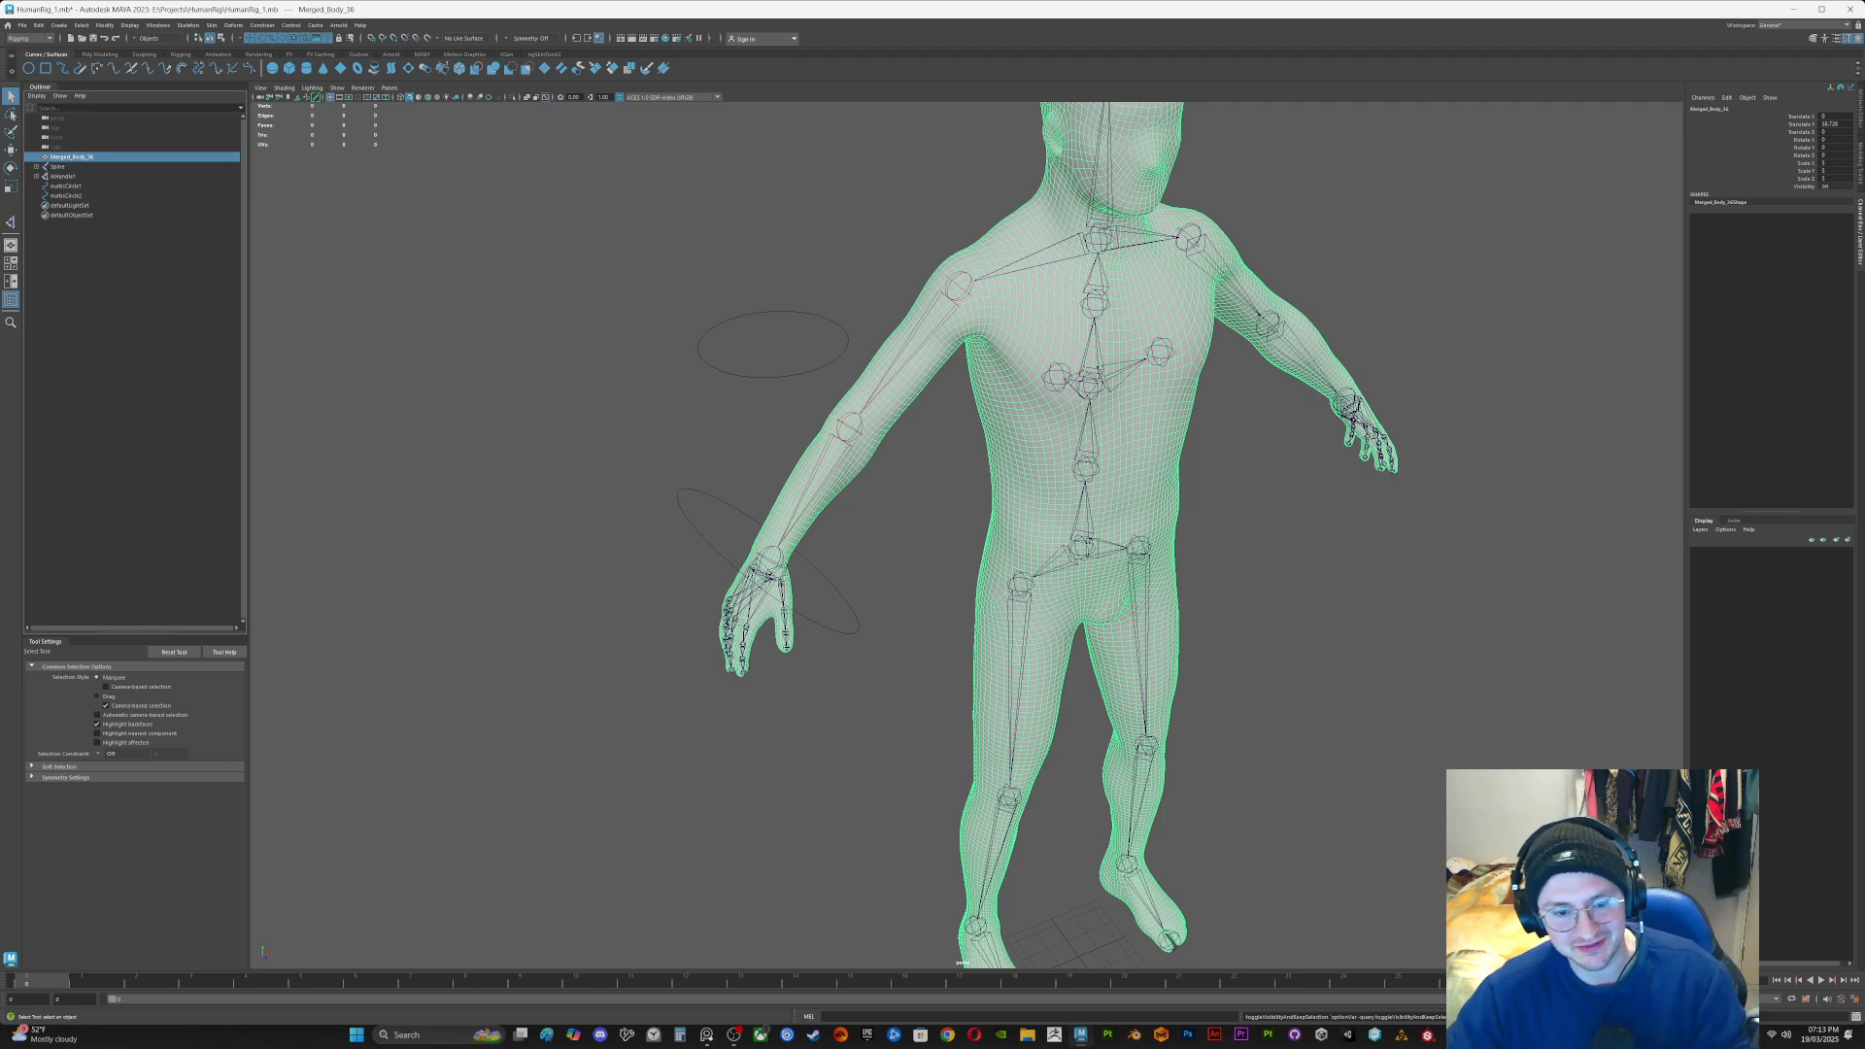
left_click(849, 622)
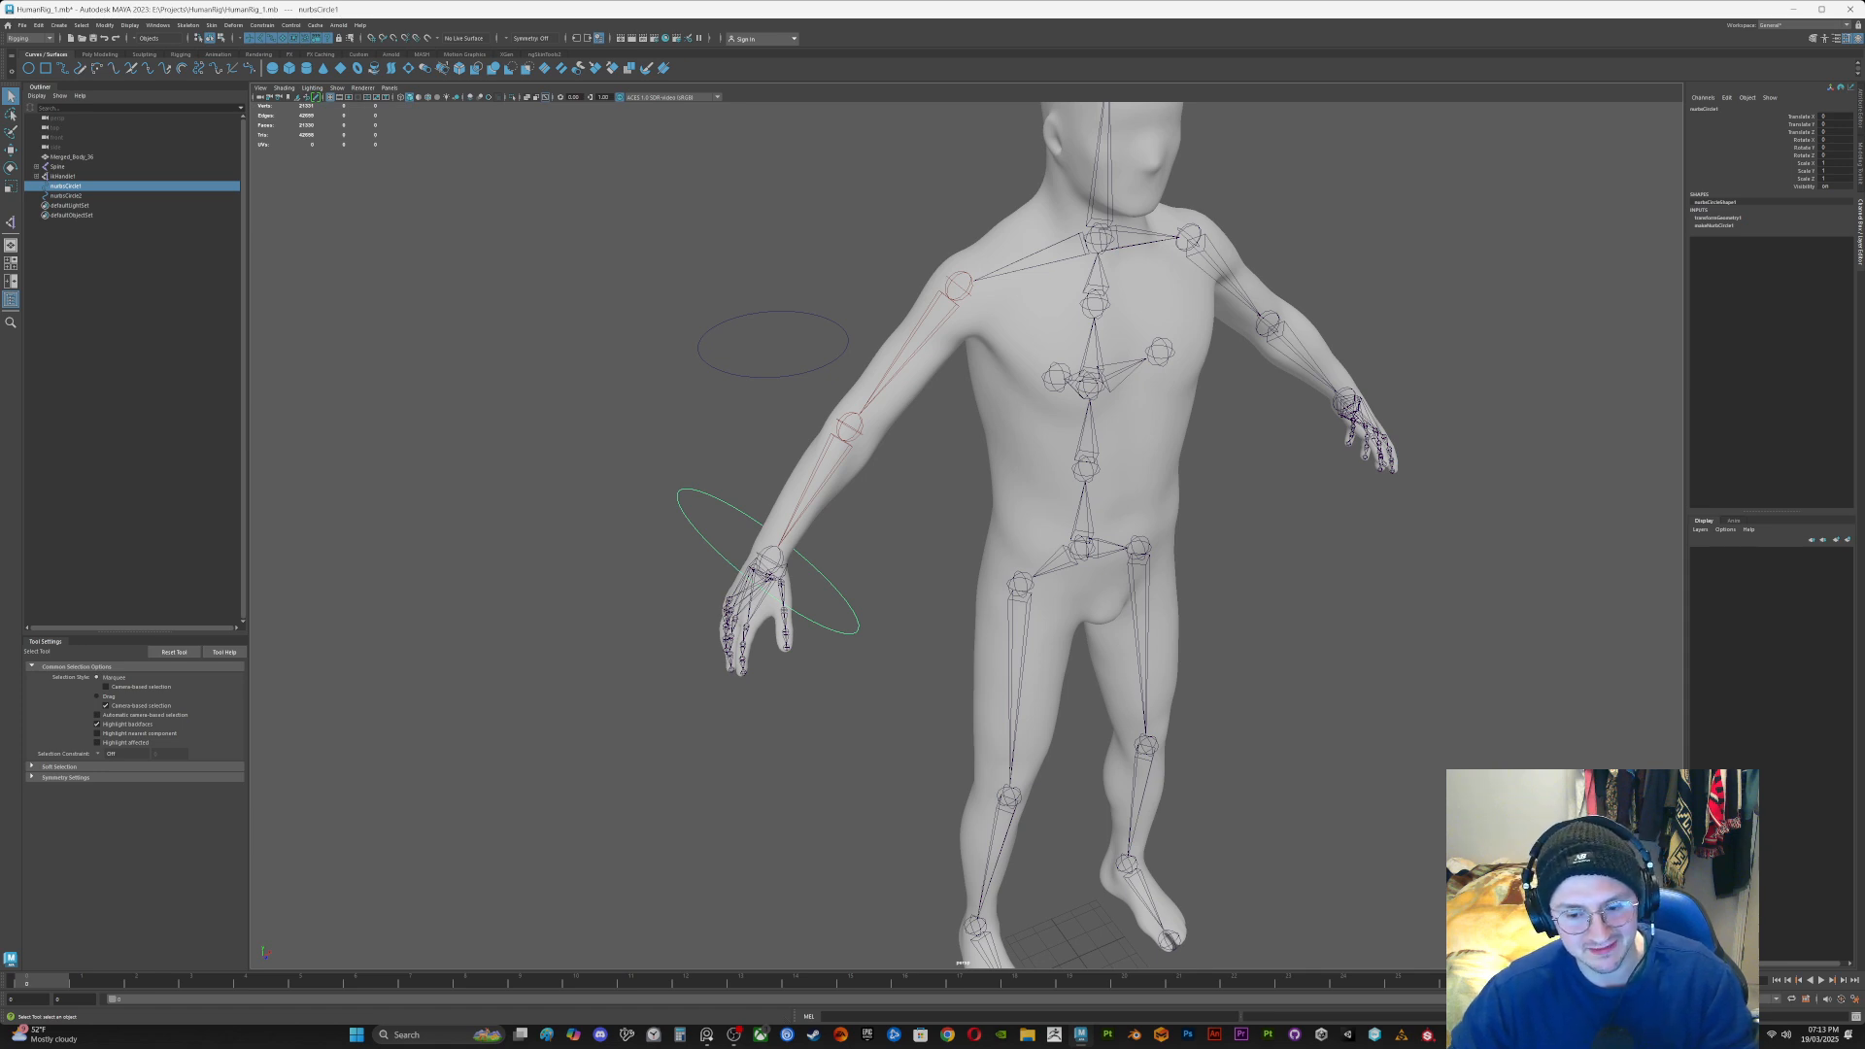
scroll(1059, 534, "down", 3)
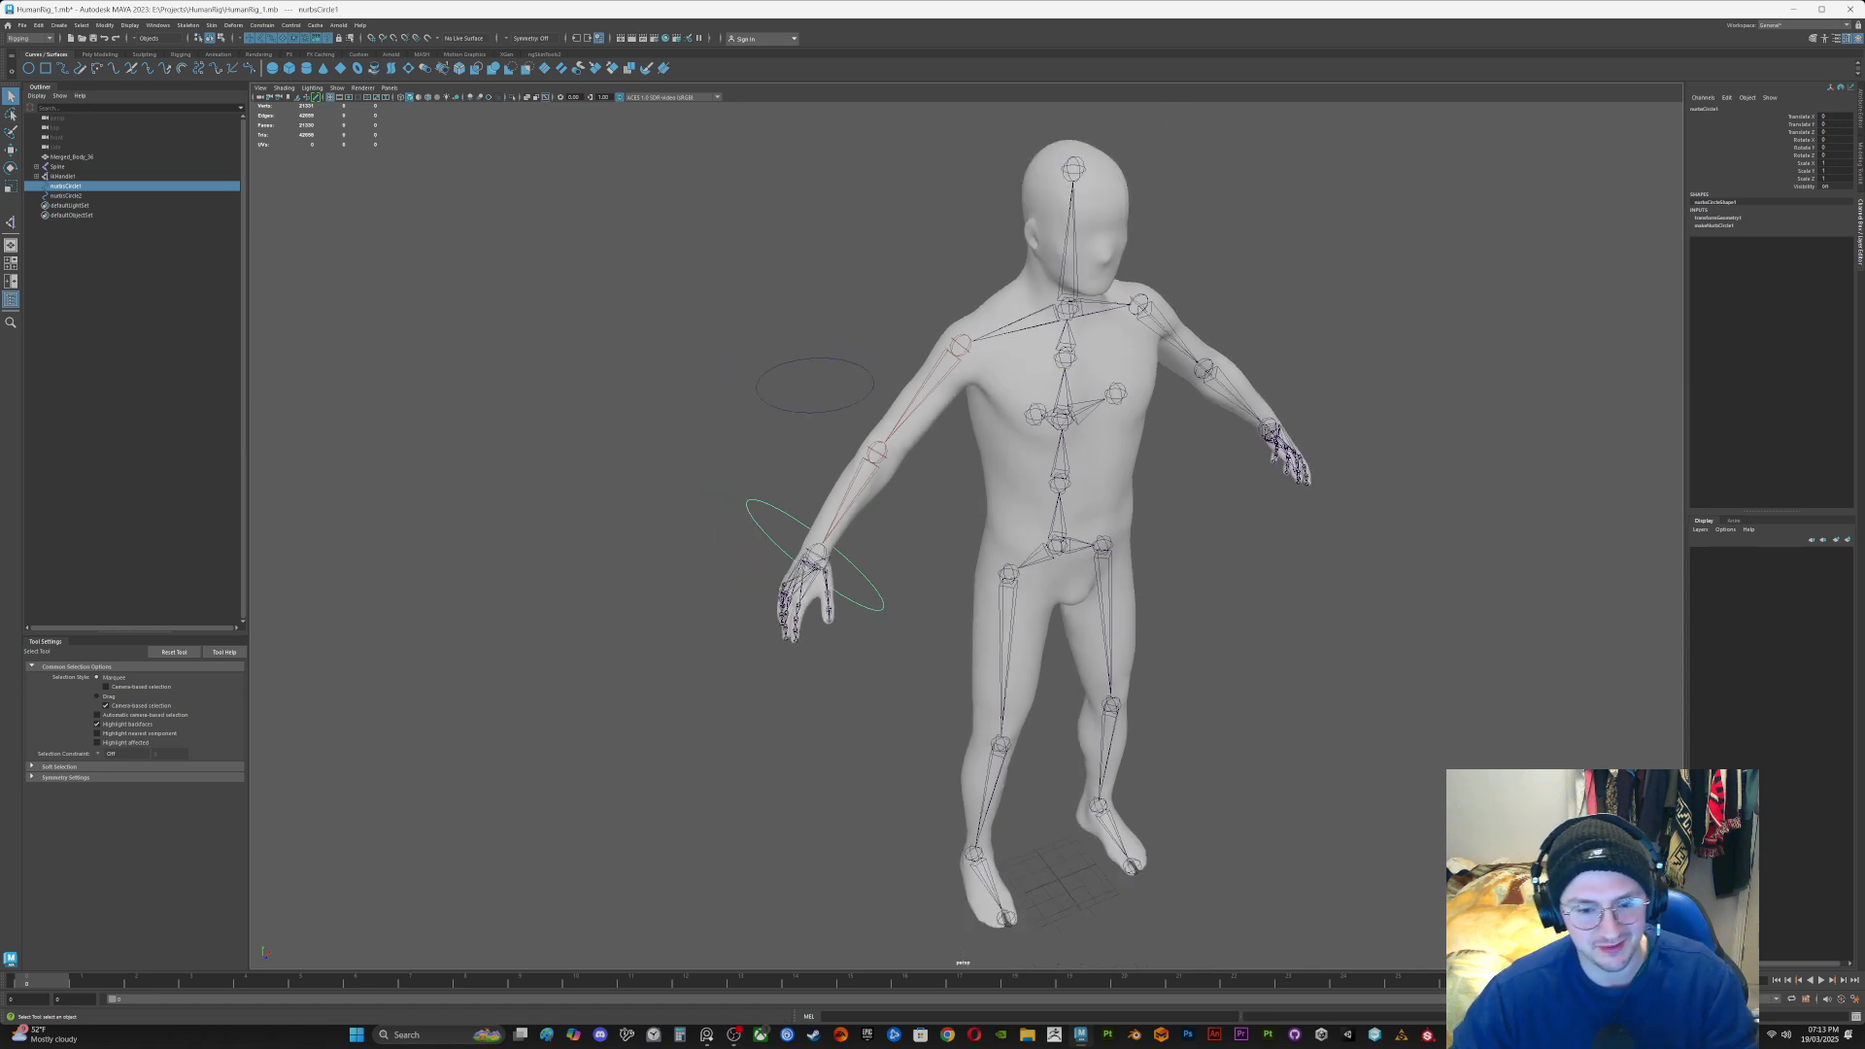
left_click(1059, 485)
left_click_drag(1059, 486, 1195, 486, "alt")
left_click(583, 777)
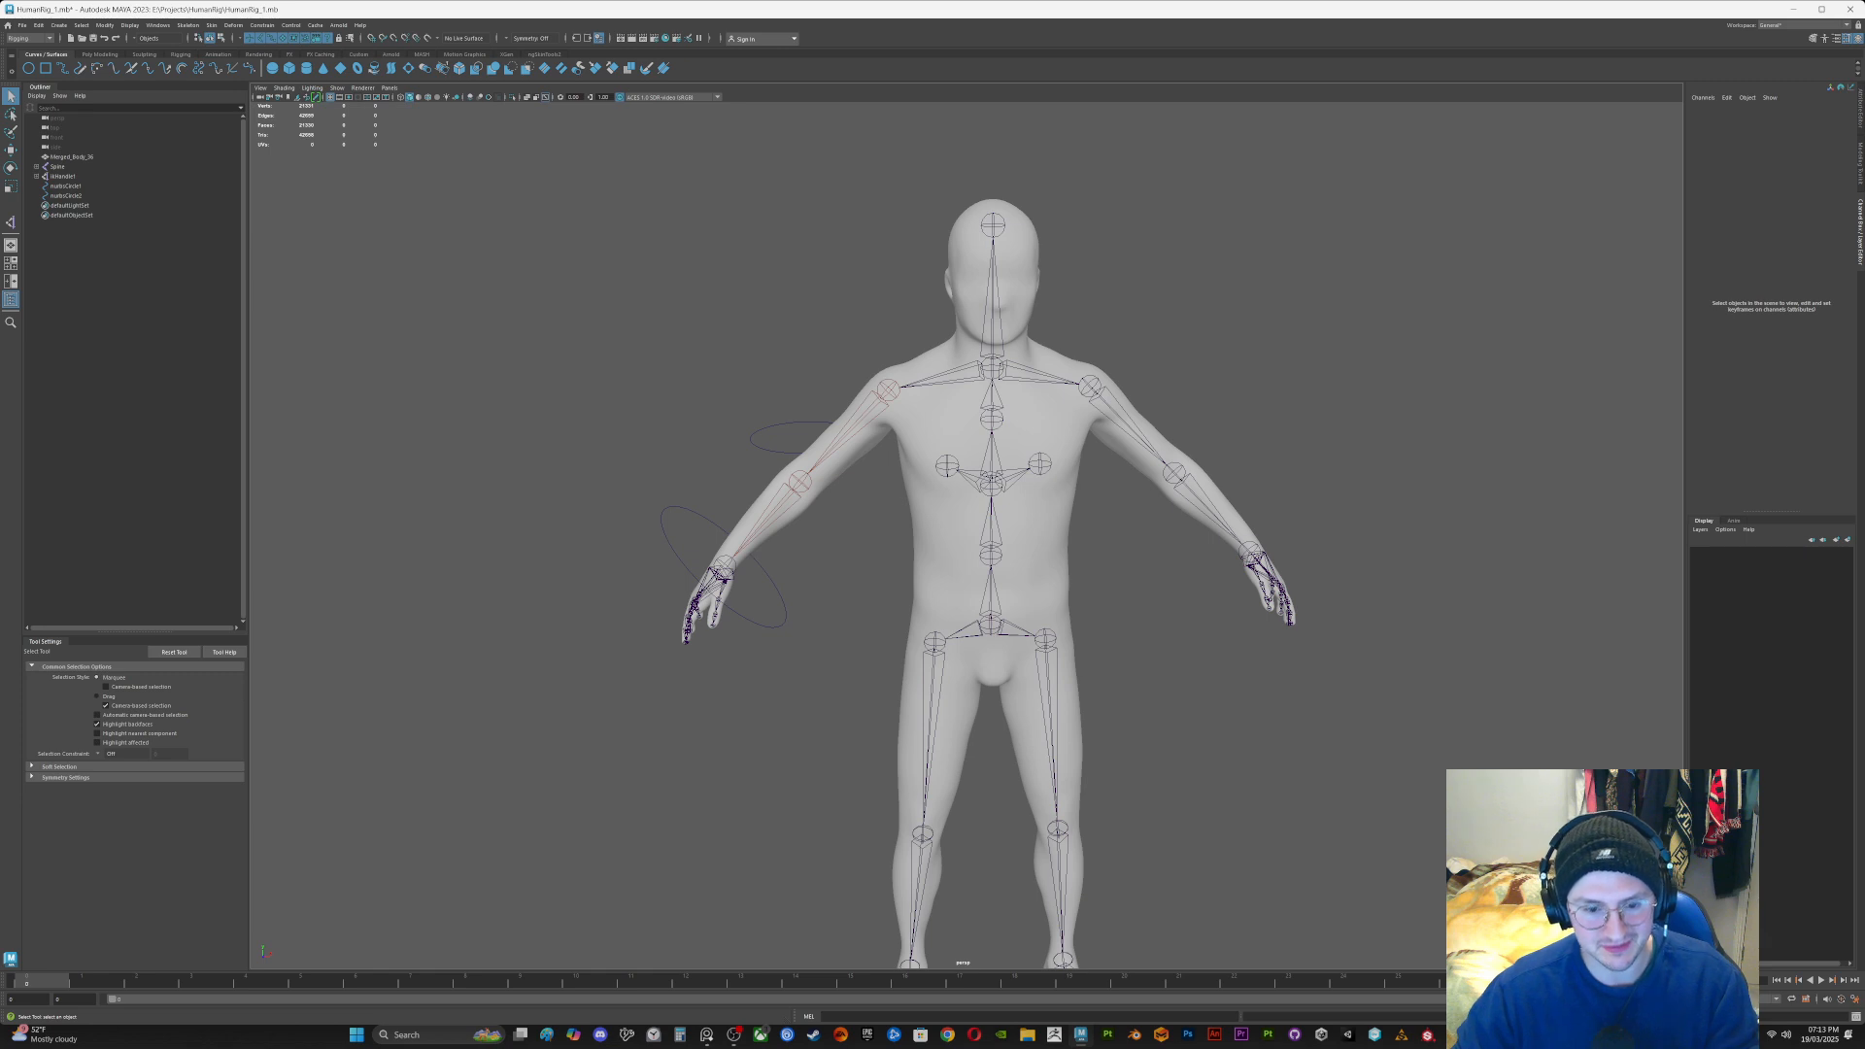
Step: Bind the body mesh to the full joint hierarchy under the Spine root, with Bind Skin set to Joint hierarchy
left_click(57, 166)
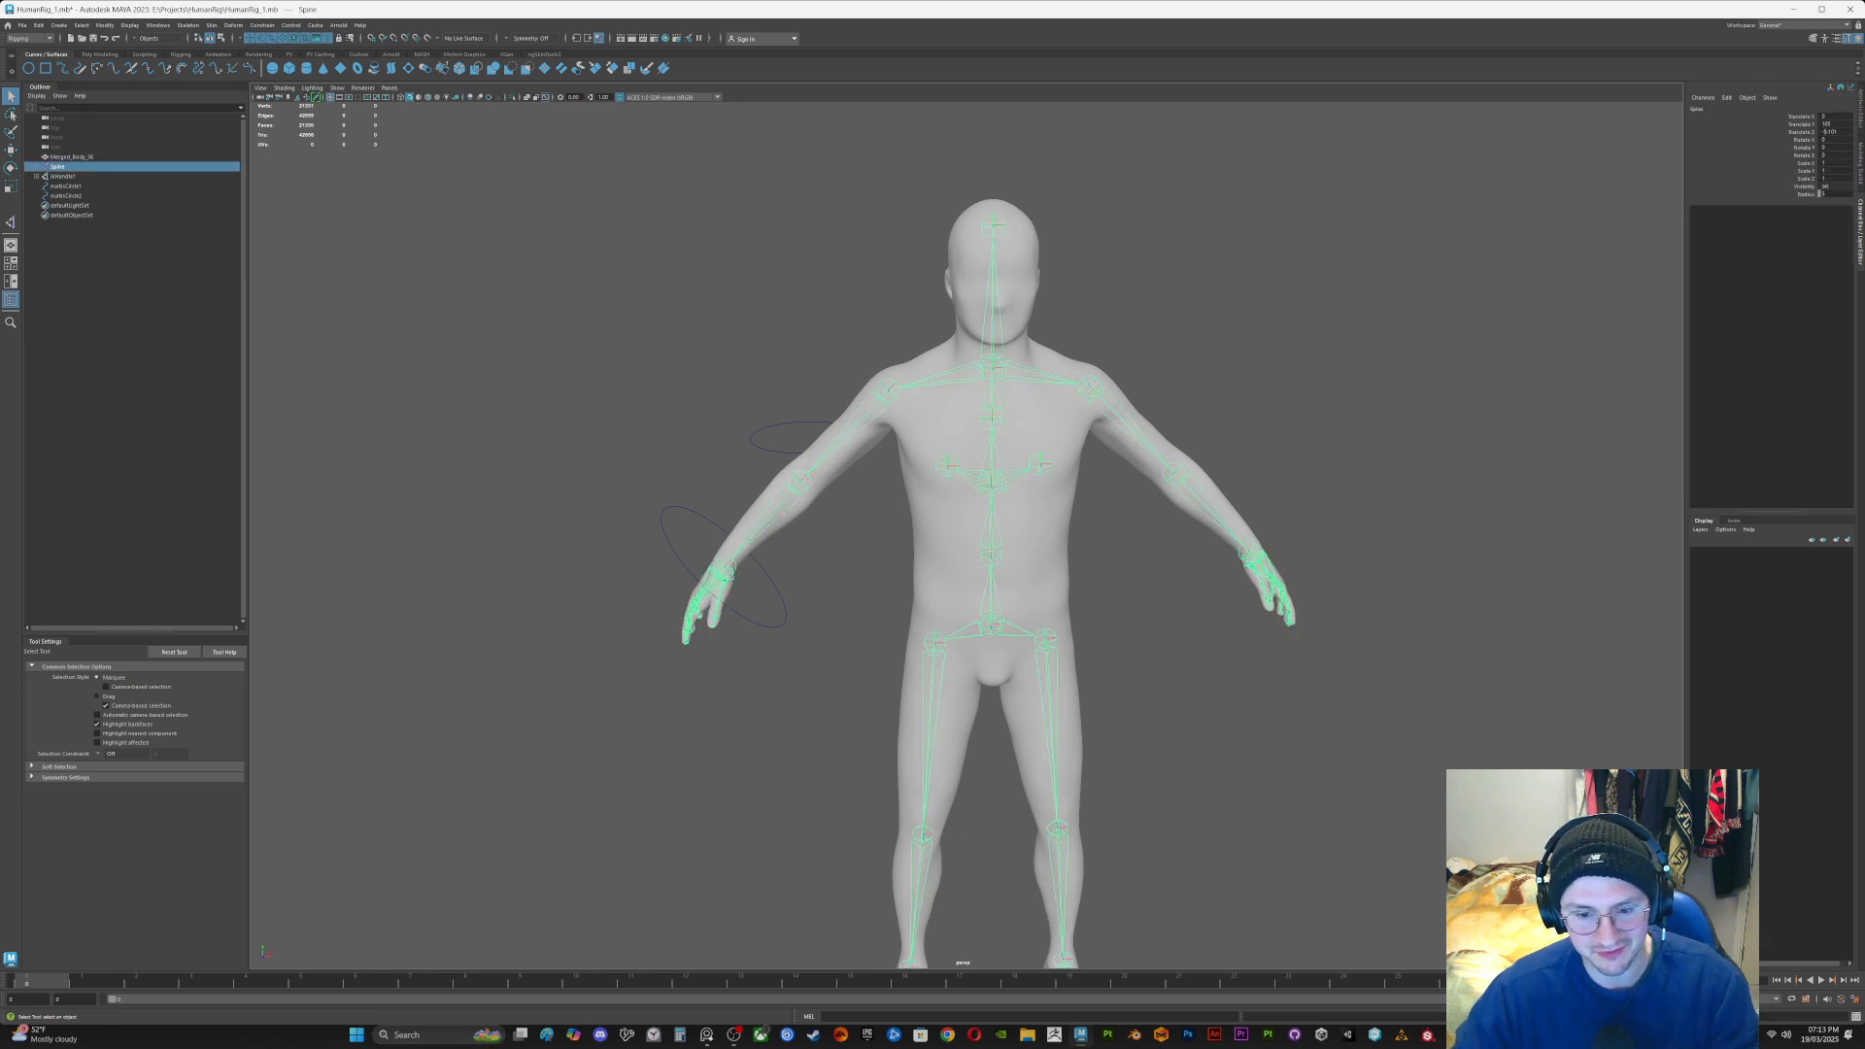
right_click(1010, 626)
left_click(1010, 711)
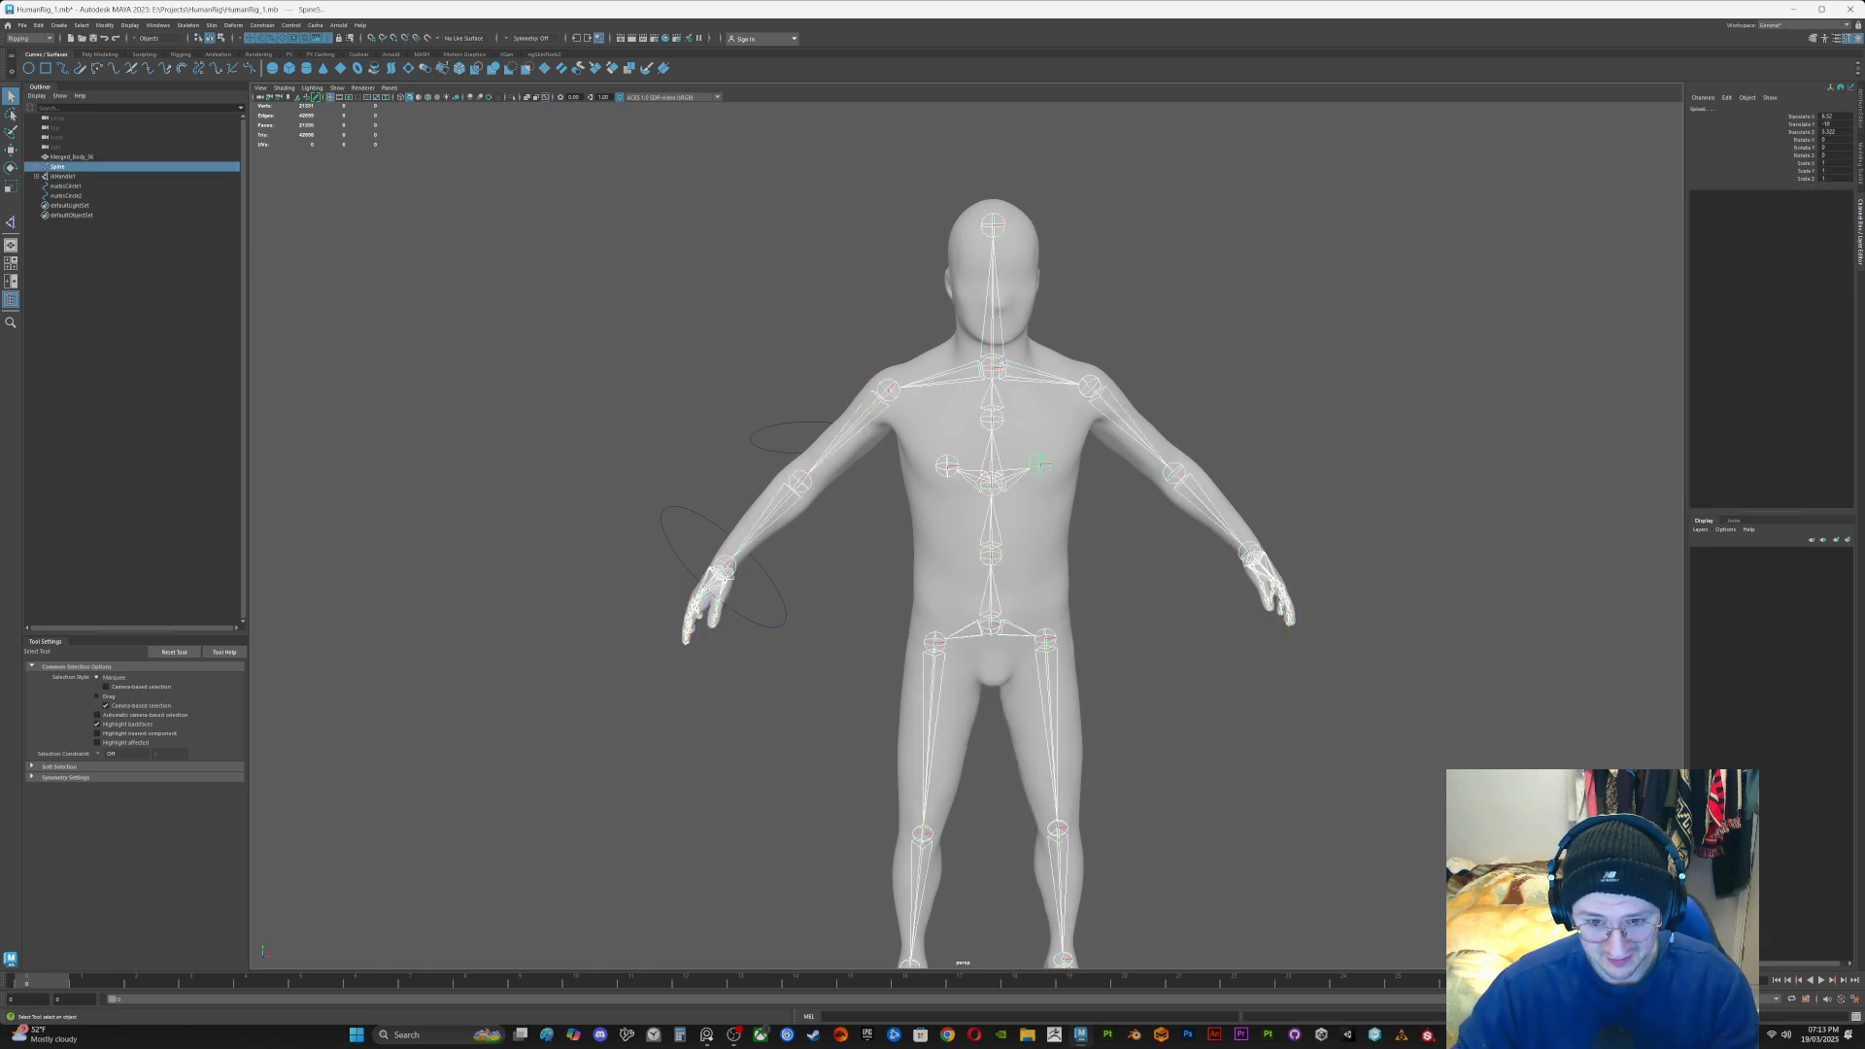
left_click(71, 157, "ctrl")
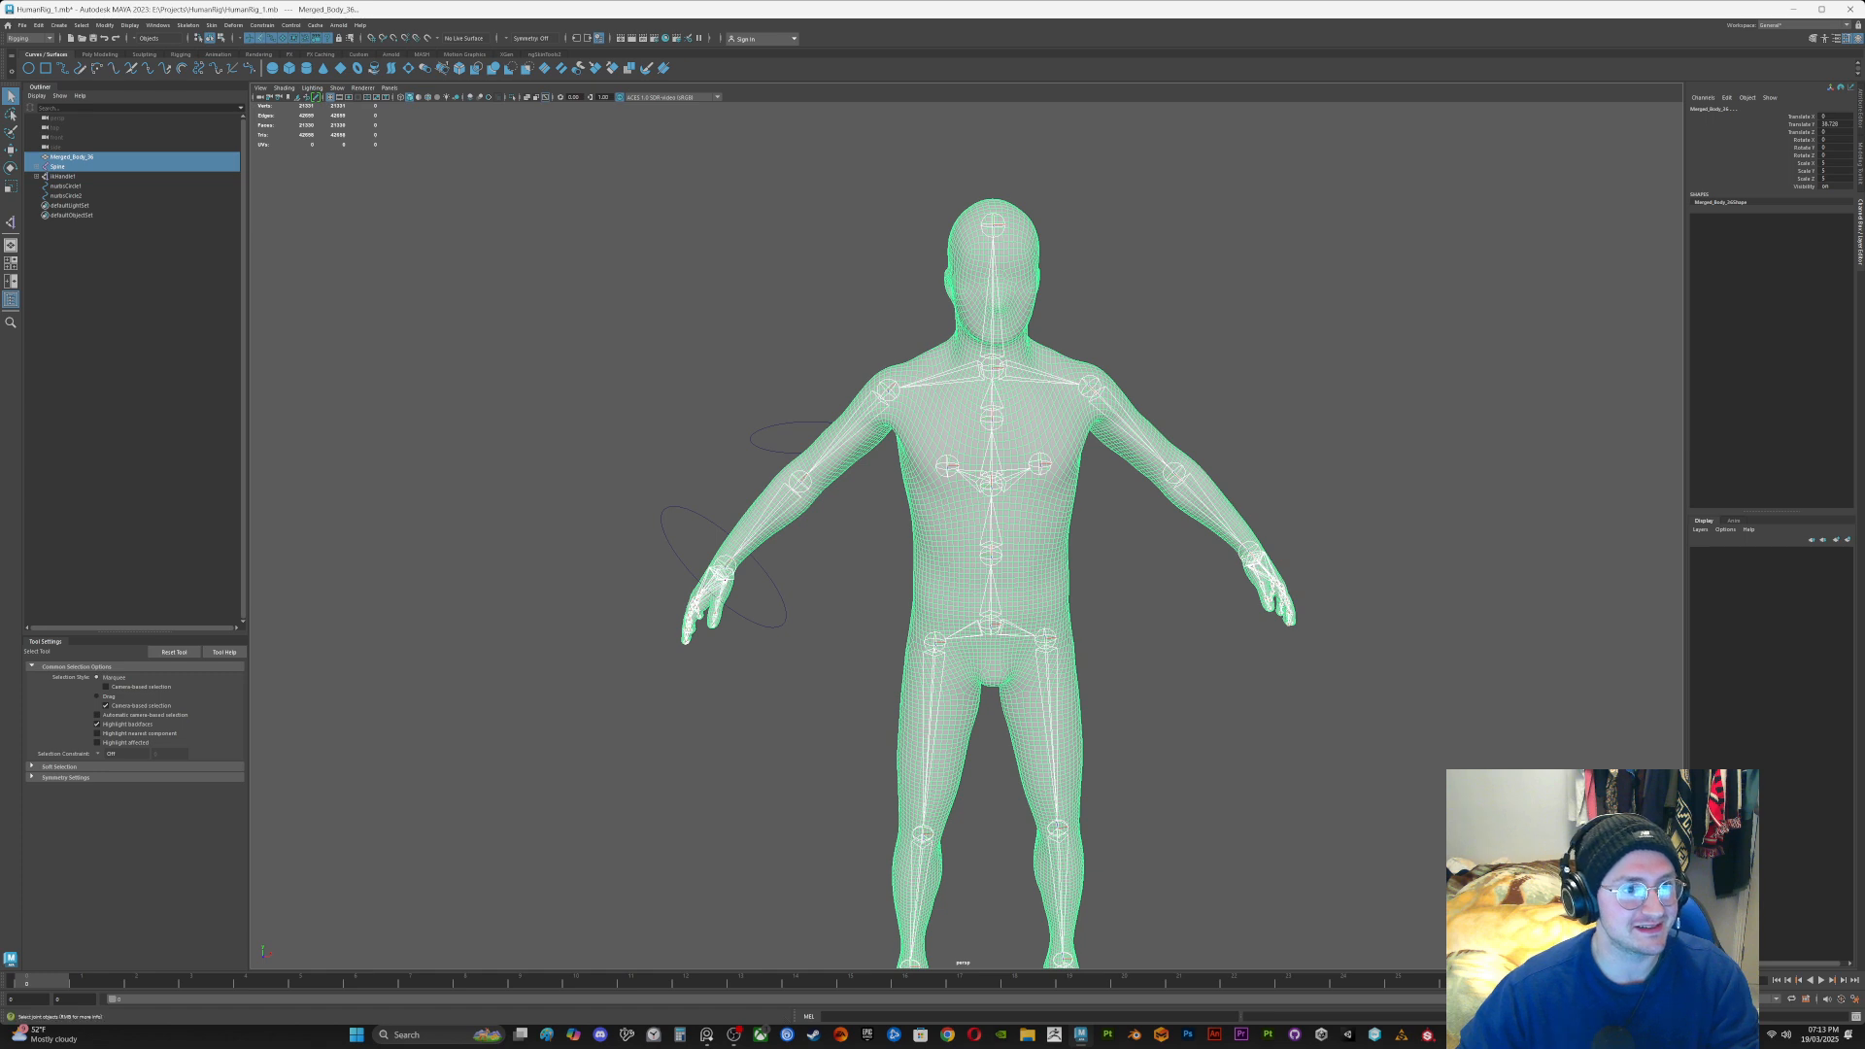
left_click(261, 25)
mouse_move(211, 26)
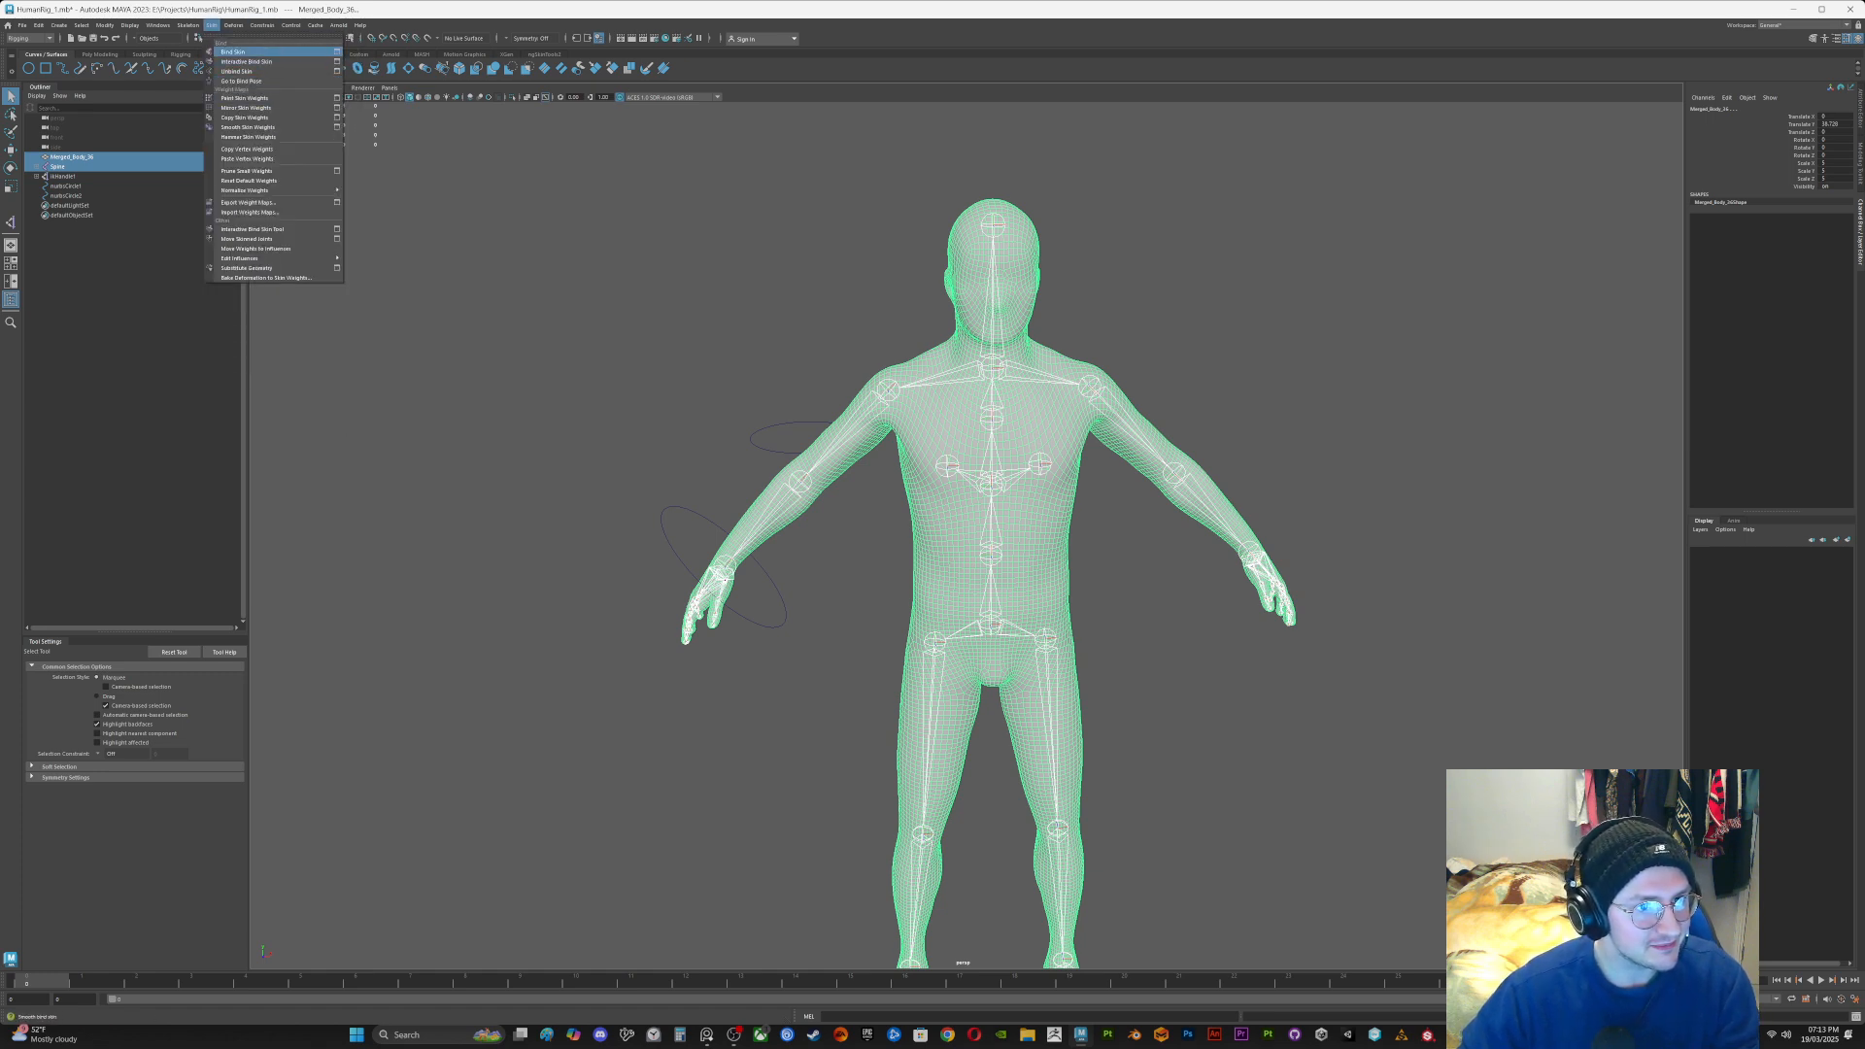
left_click(337, 51)
left_click_drag(1068, 696, 1203, 486)
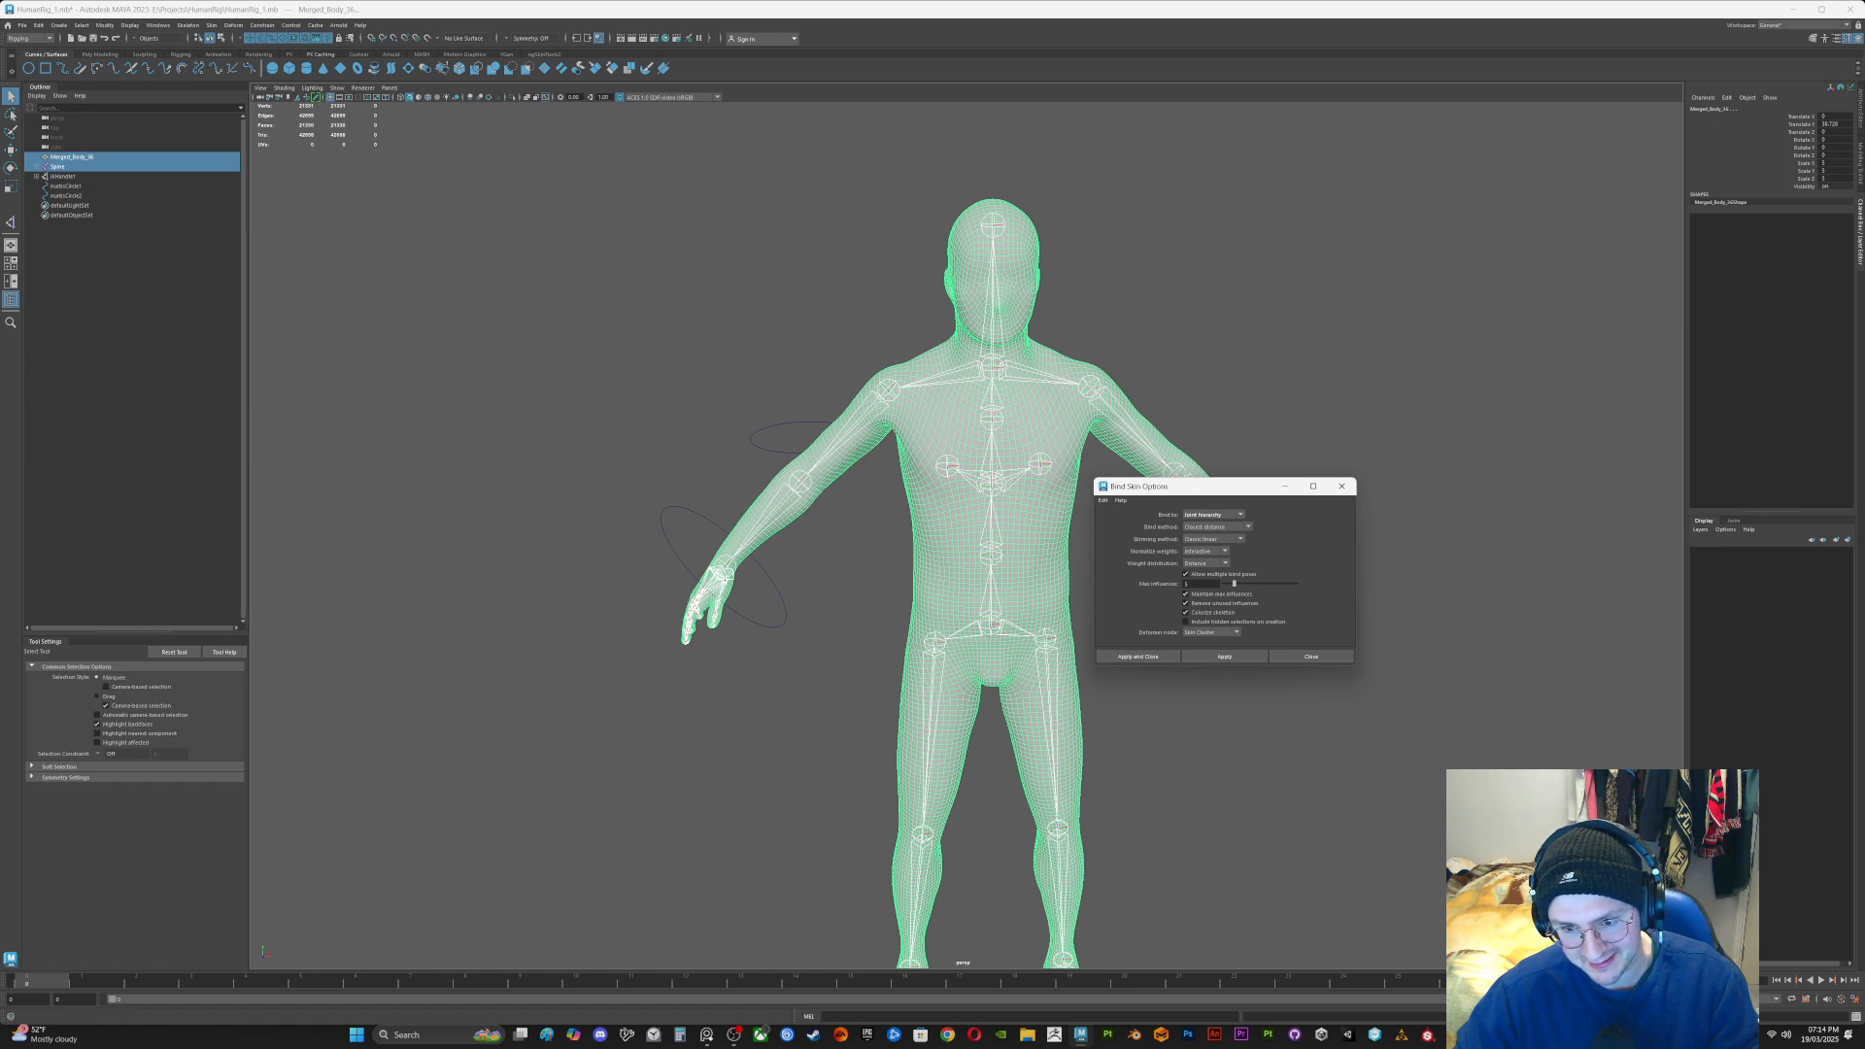
left_click(1224, 656)
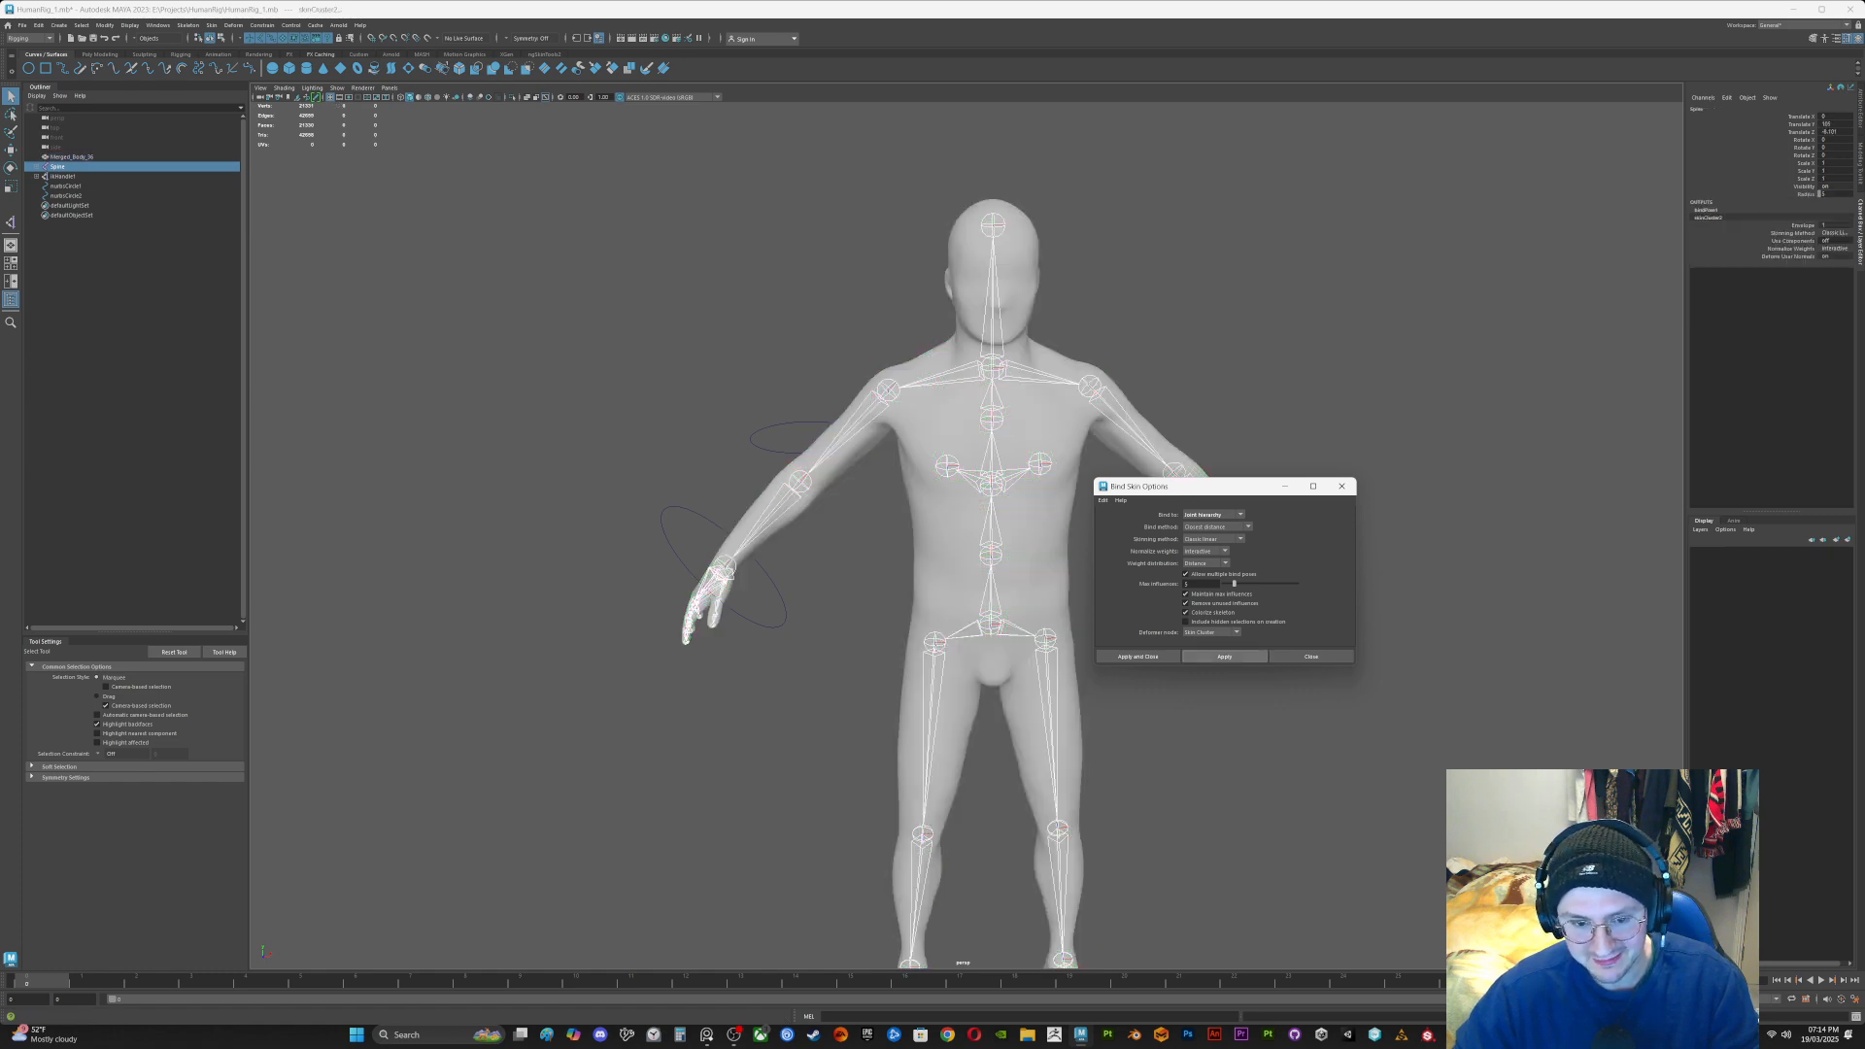
left_click(1342, 486)
Step: Test the skinned right arm and hand by moving and rotating the wrist control circle
left_click(778, 595)
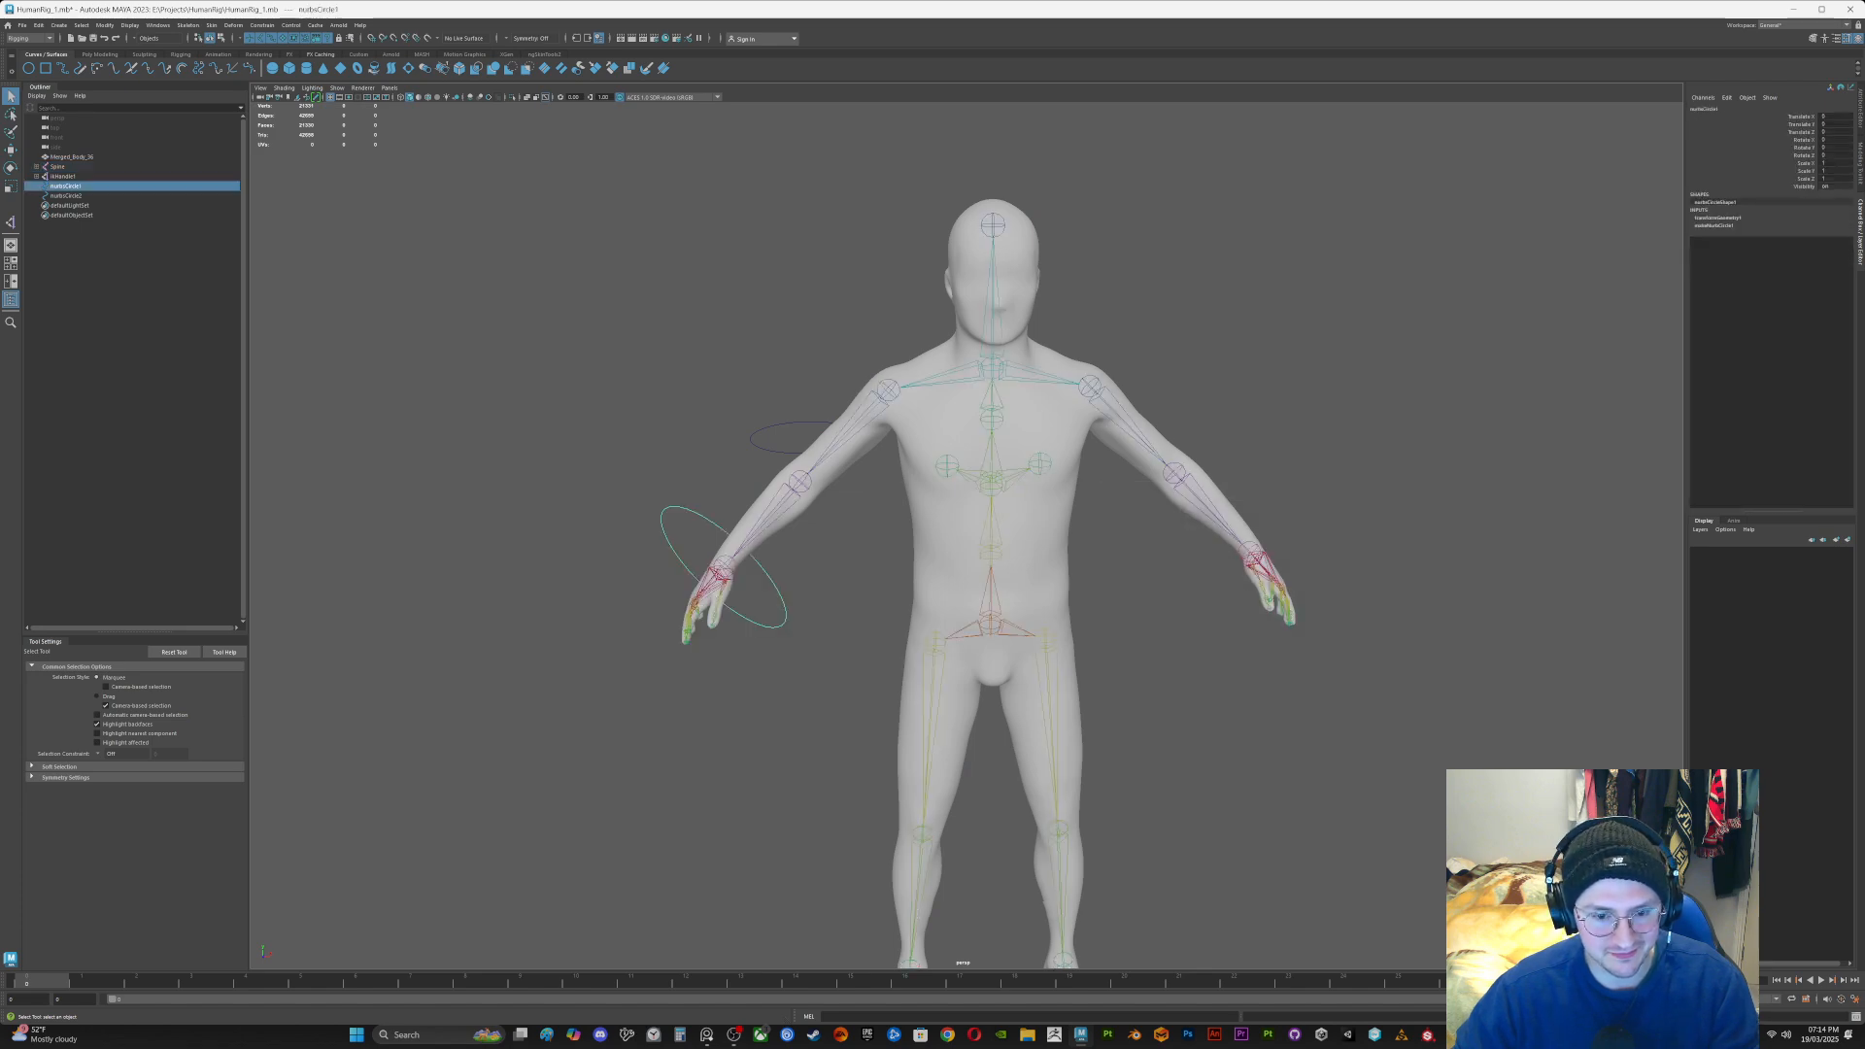
left_click_drag(777, 595, 931, 583, "alt")
key("w")
left_click_drag(931, 583, 768, 398, "alt")
key("e")
key("f")
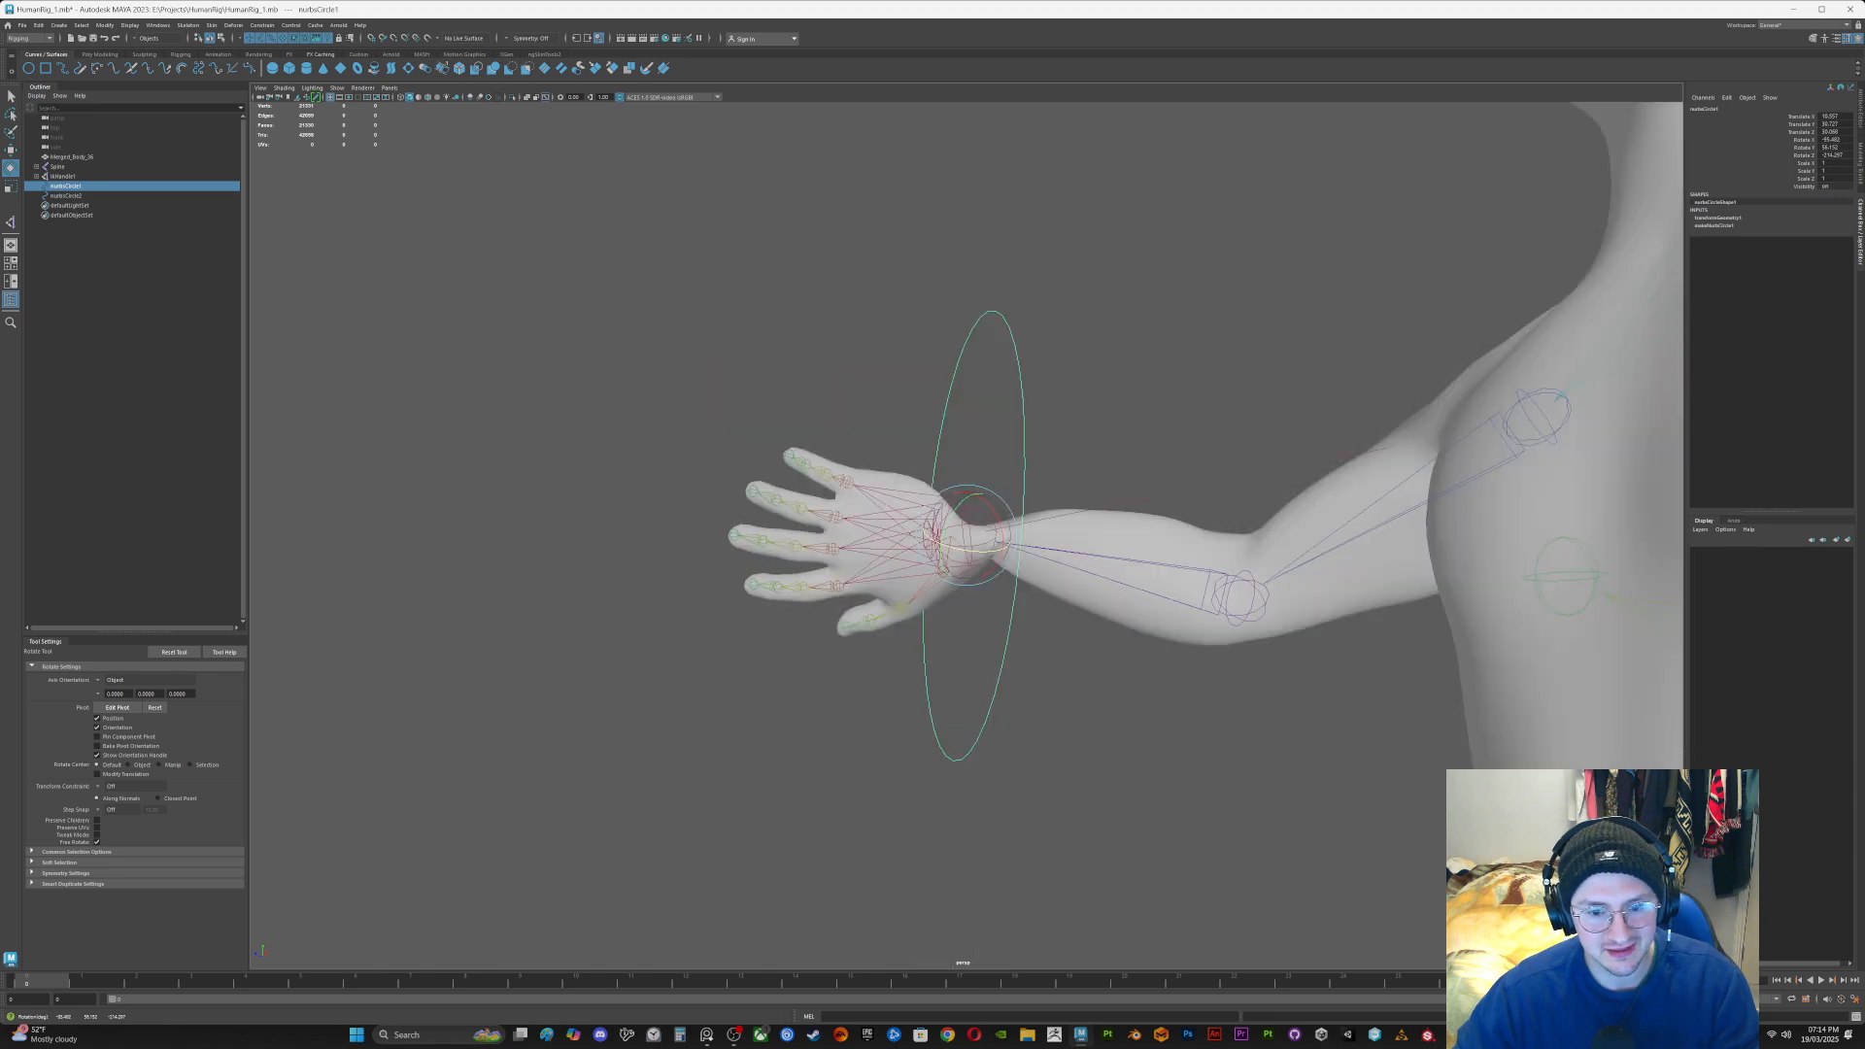
left_click_drag(971, 467, 962, 578, "alt")
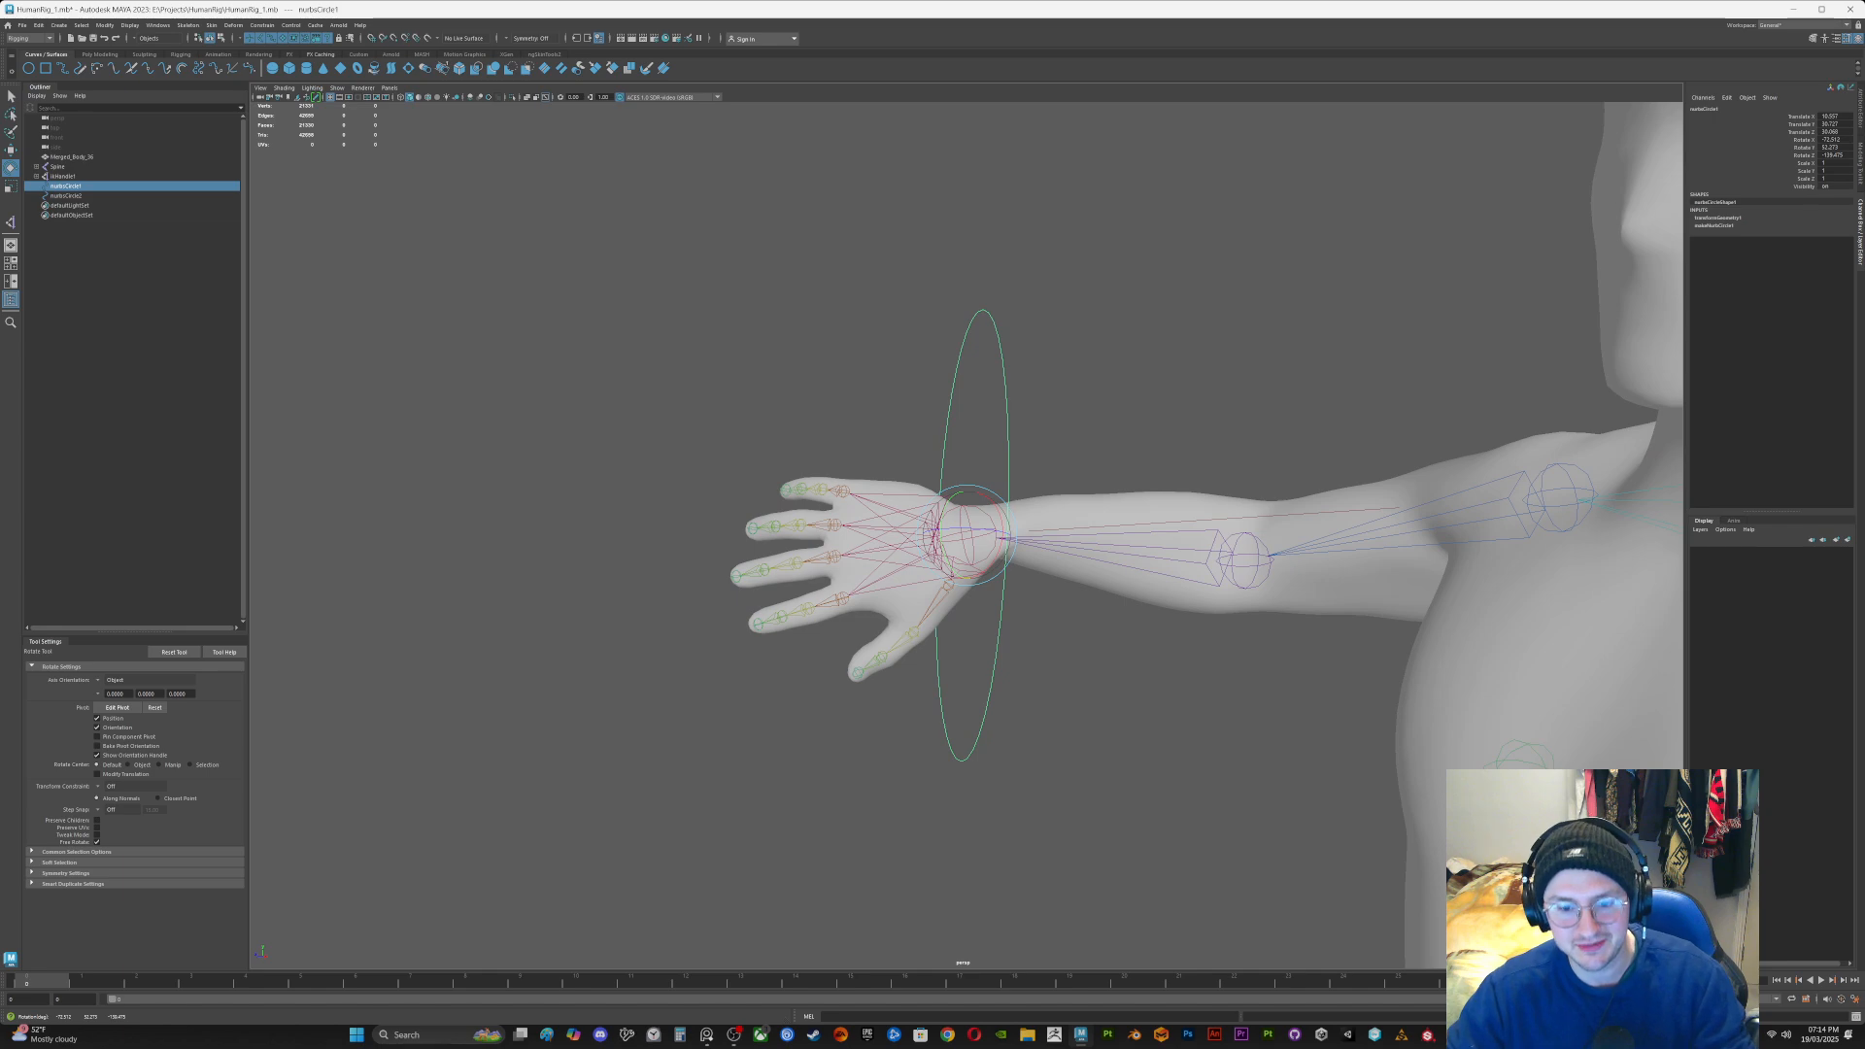
mouse_move(966, 537)
left_mouse_down()
mouse_move(950, 578)
mouse_move(962, 539)
mouse_move(972, 583)
mouse_move(957, 529)
mouse_move(977, 535)
mouse_move(1045, 678)
mouse_move(972, 524)
left_mouse_up()
scroll(971, 529, "down", 5)
key("q")
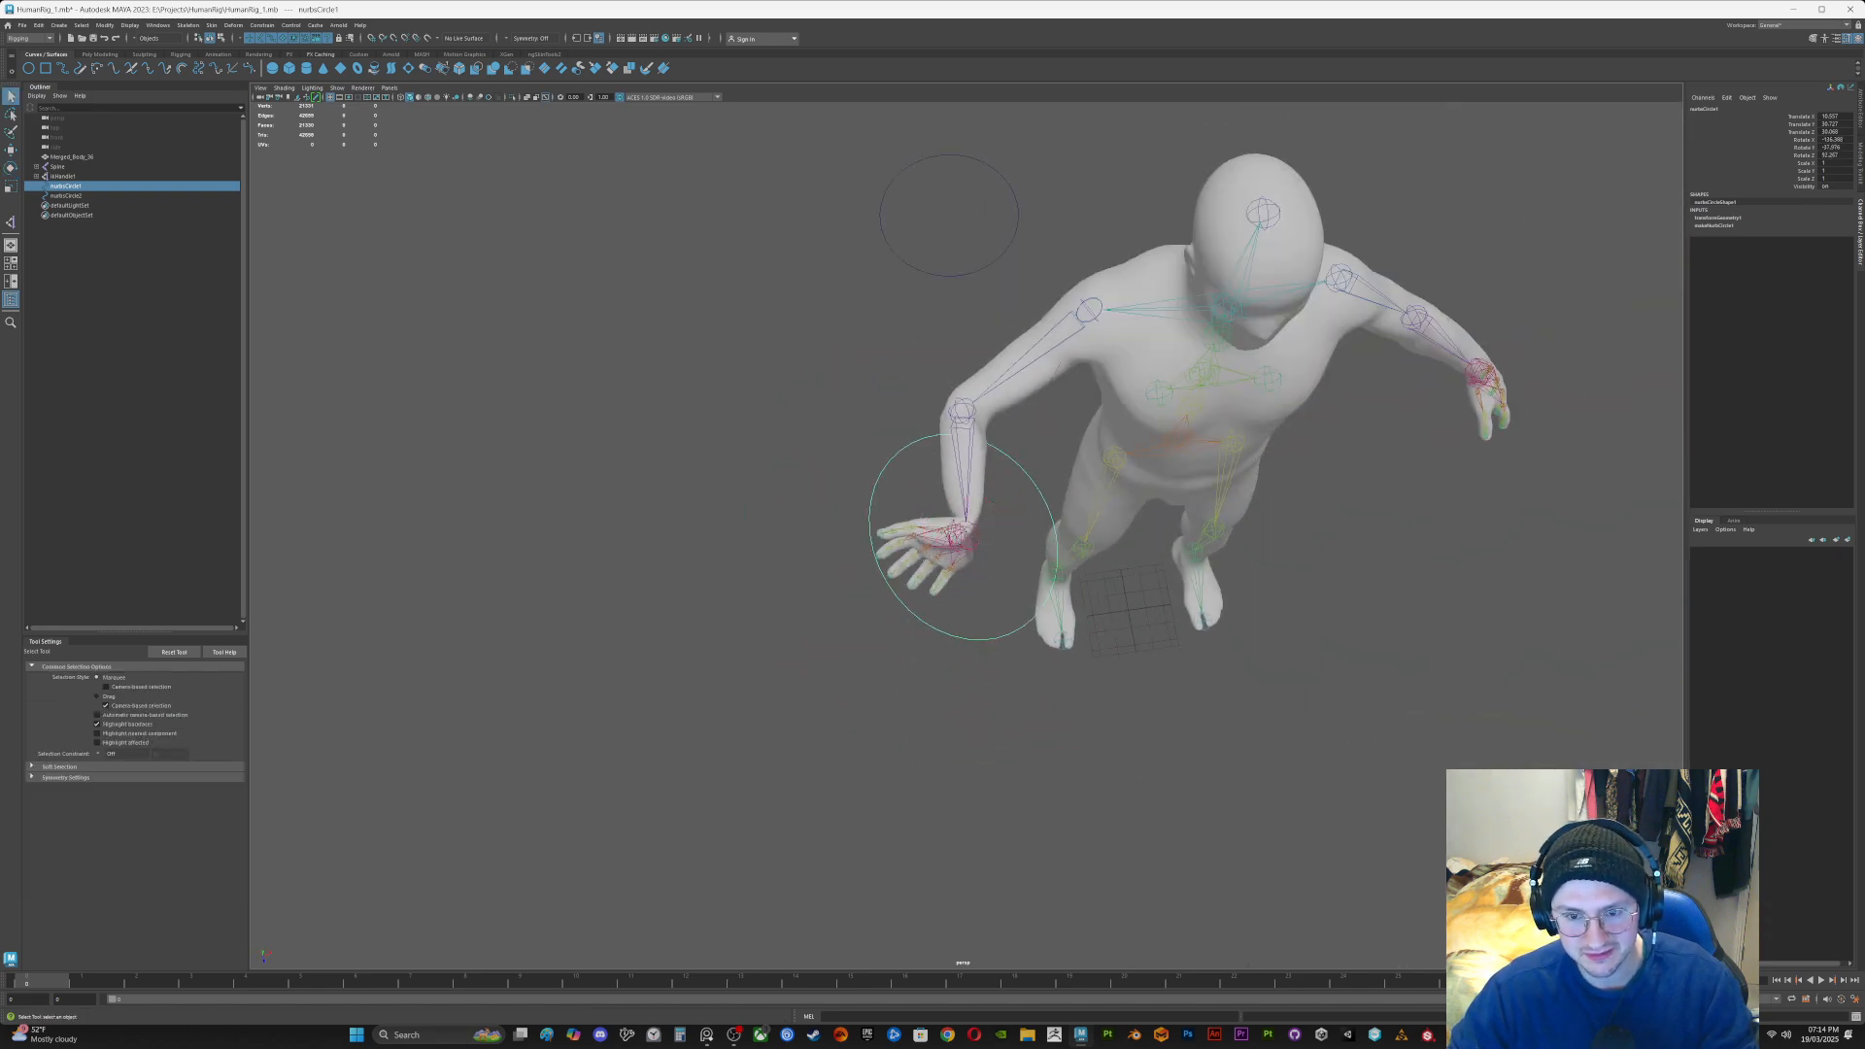
Step: Reset the wrist circle's translate and rotate values to 0
left_click_drag(1804, 116, 1804, 156)
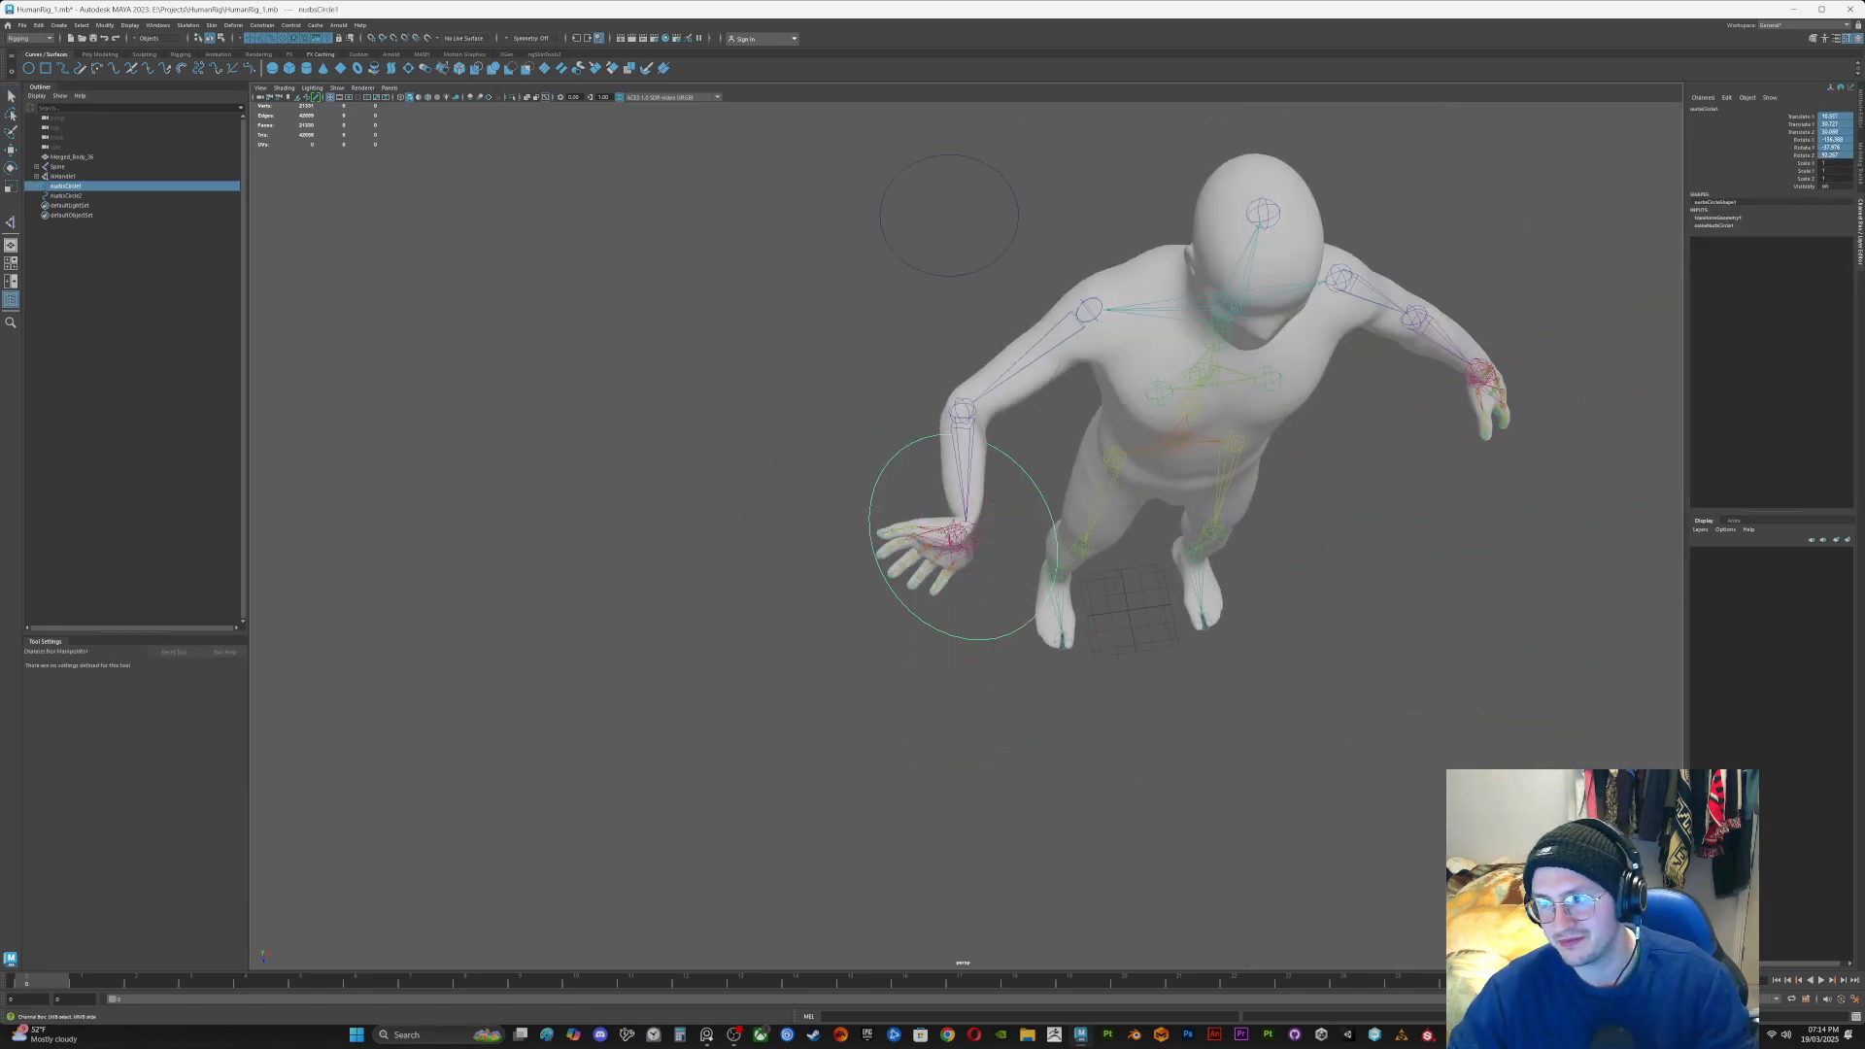
type("0")
key("Return")
key("q")
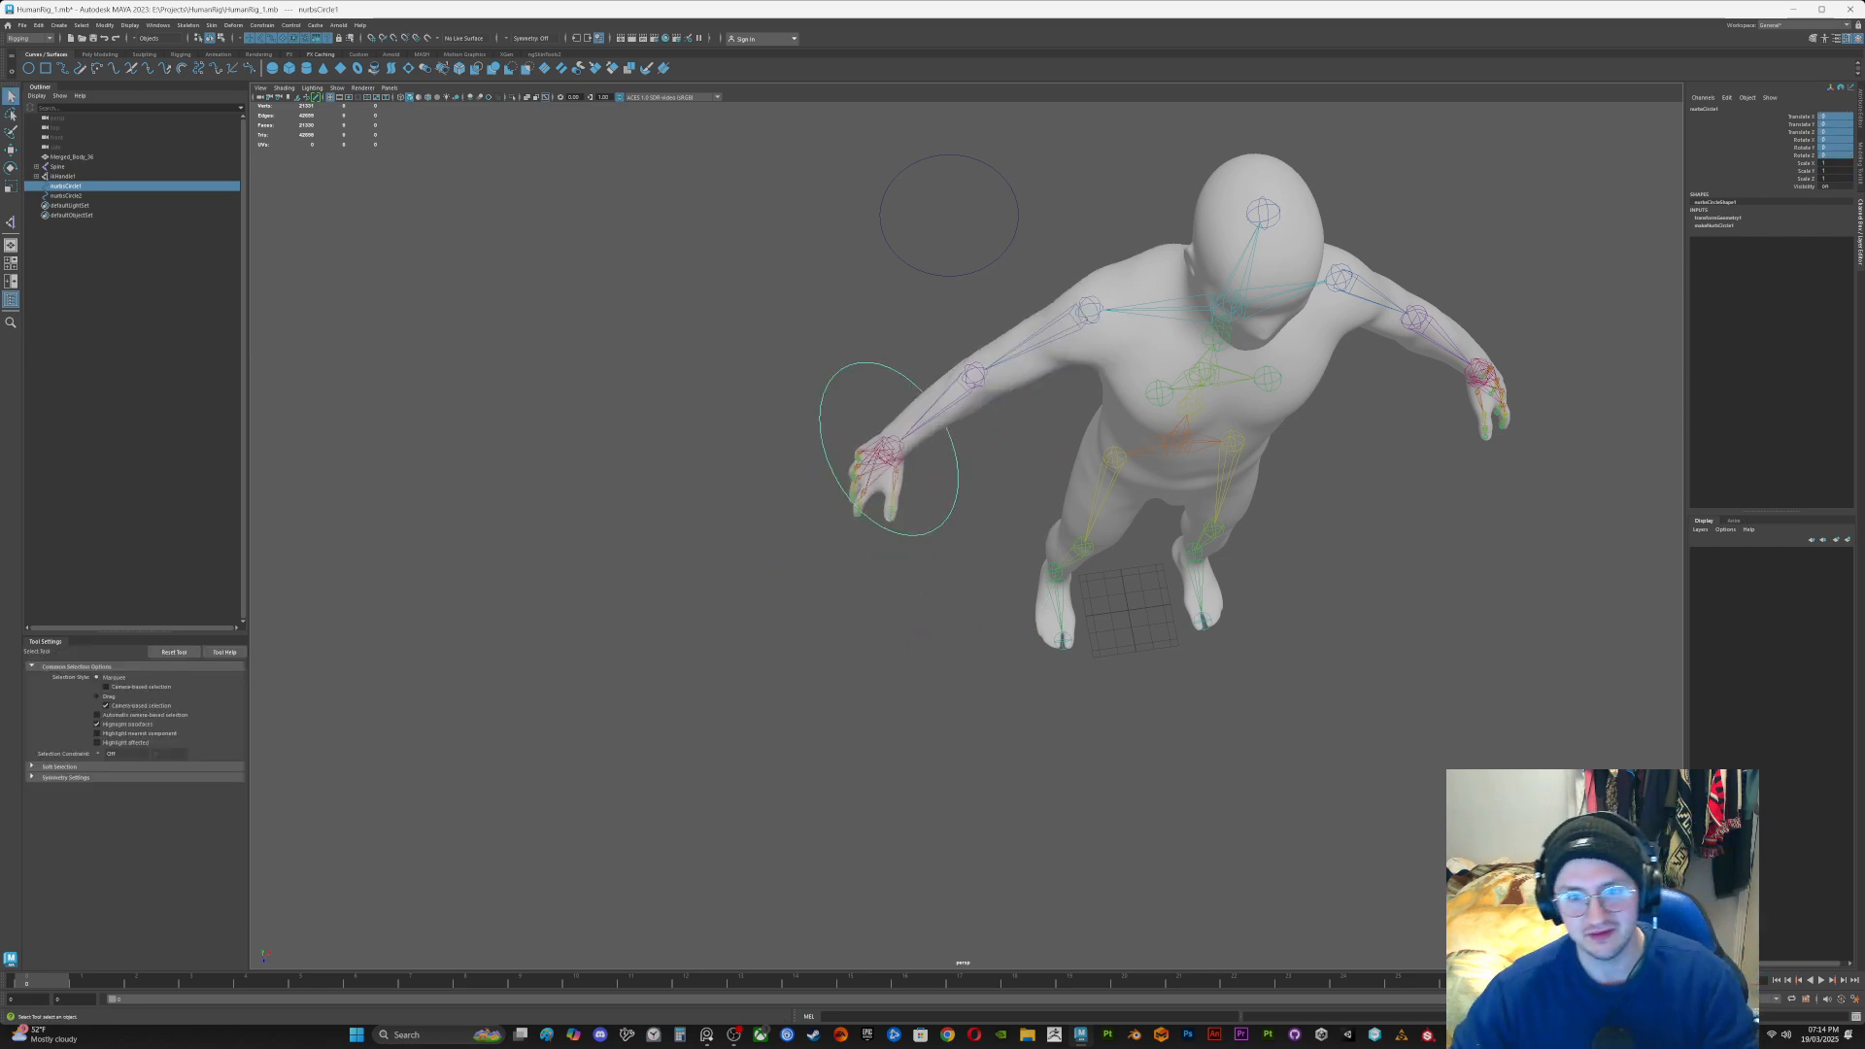
Step: Test how the skinned right arm follows the elbow control circle by moving the circle, and reselect the wrist circle
left_click_drag(724, 593, 722, 419, "alt")
left_click(749, 444)
left_click(757, 430)
key("w")
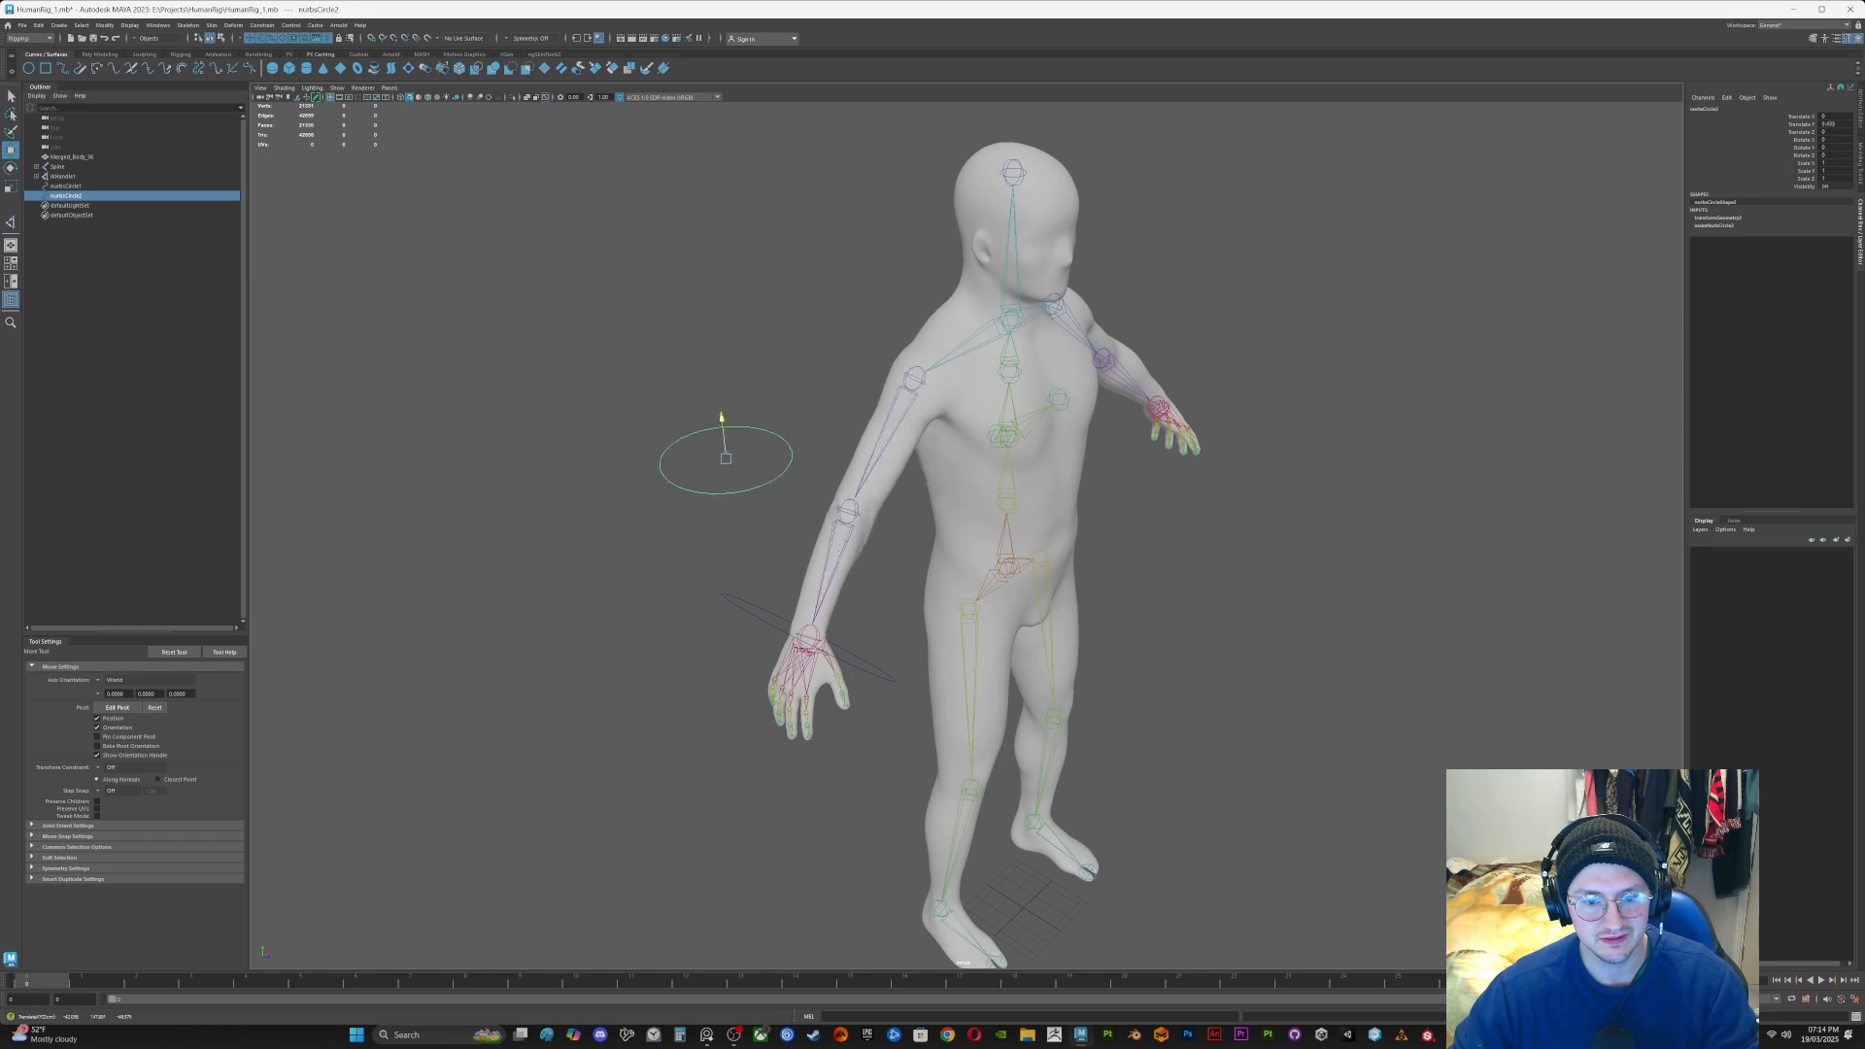
middle_click_drag(722, 418, 654, 366, "alt")
key("q")
left_click(686, 559)
left_click_drag(685, 559, 555, 568, "alt")
middle_click_drag(556, 568, 422, 564, "alt")
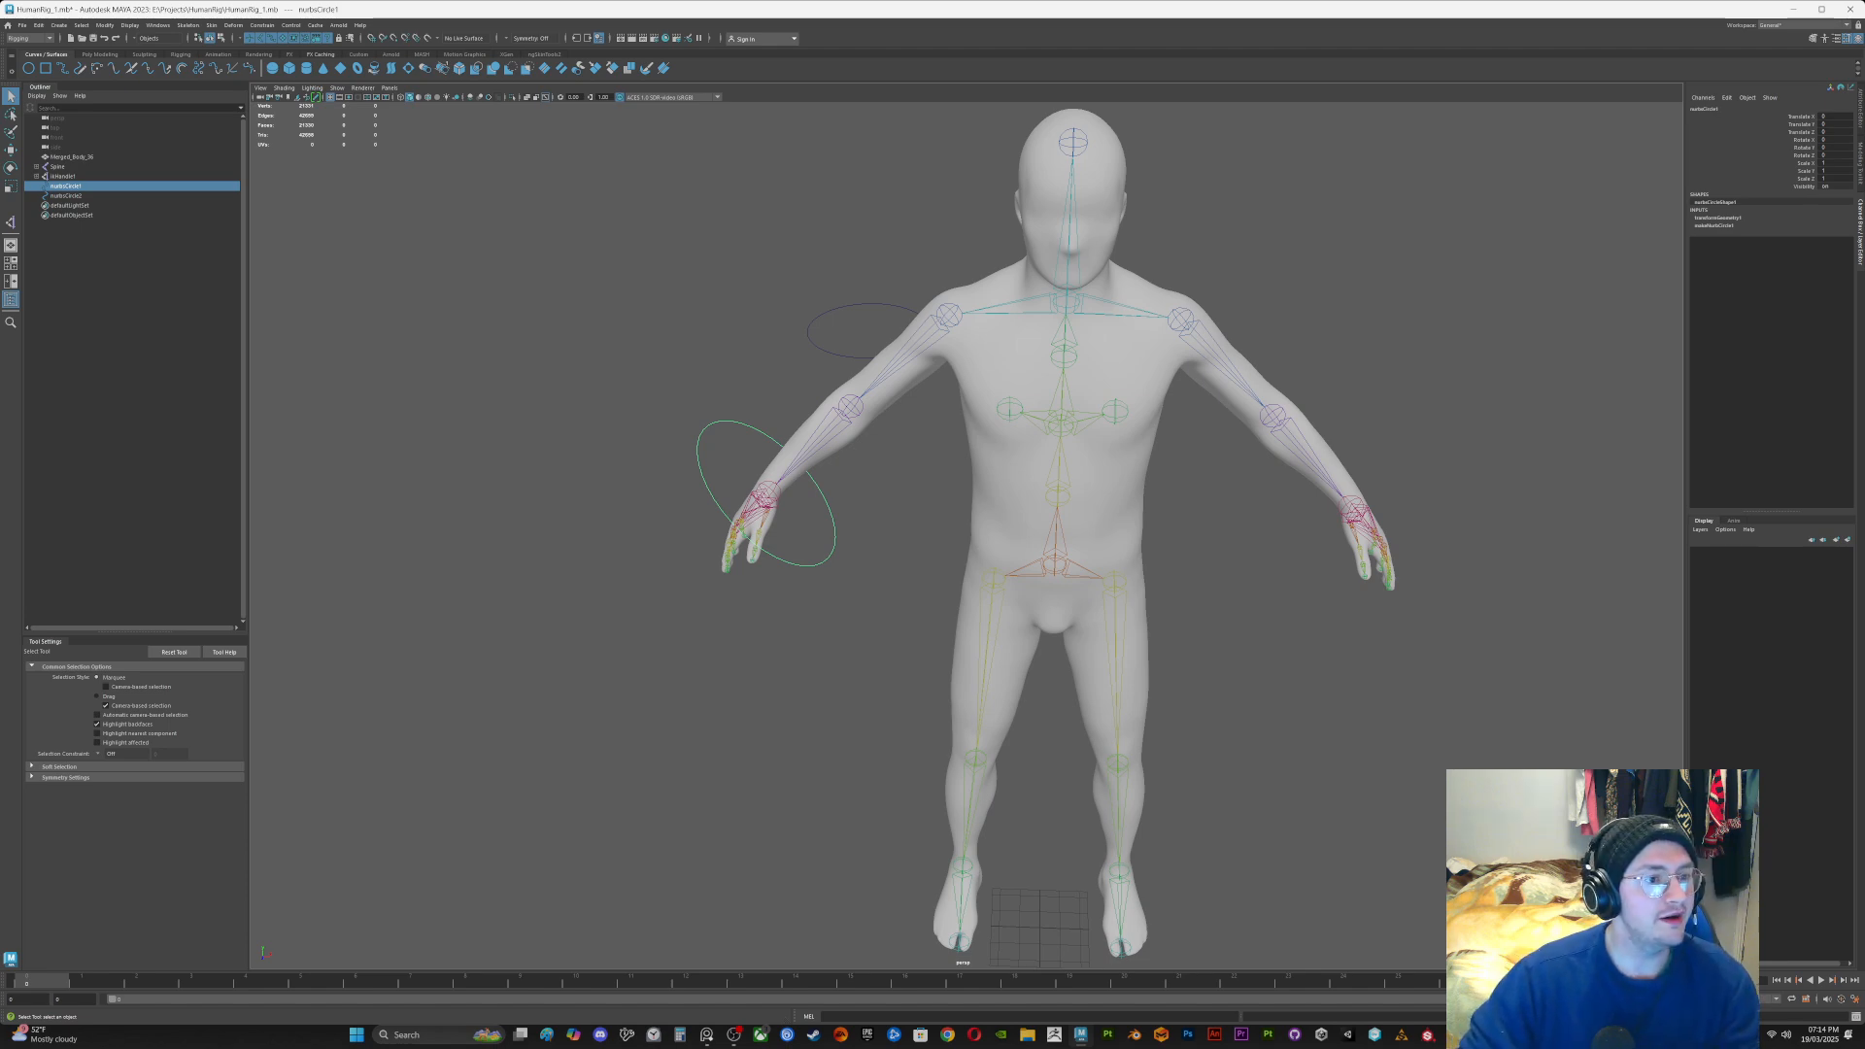
Step: Hide the body mesh so only the skeleton and control circles show
scroll(971, 486, "up", 3)
left_click(71, 157)
key("ctrl+h")
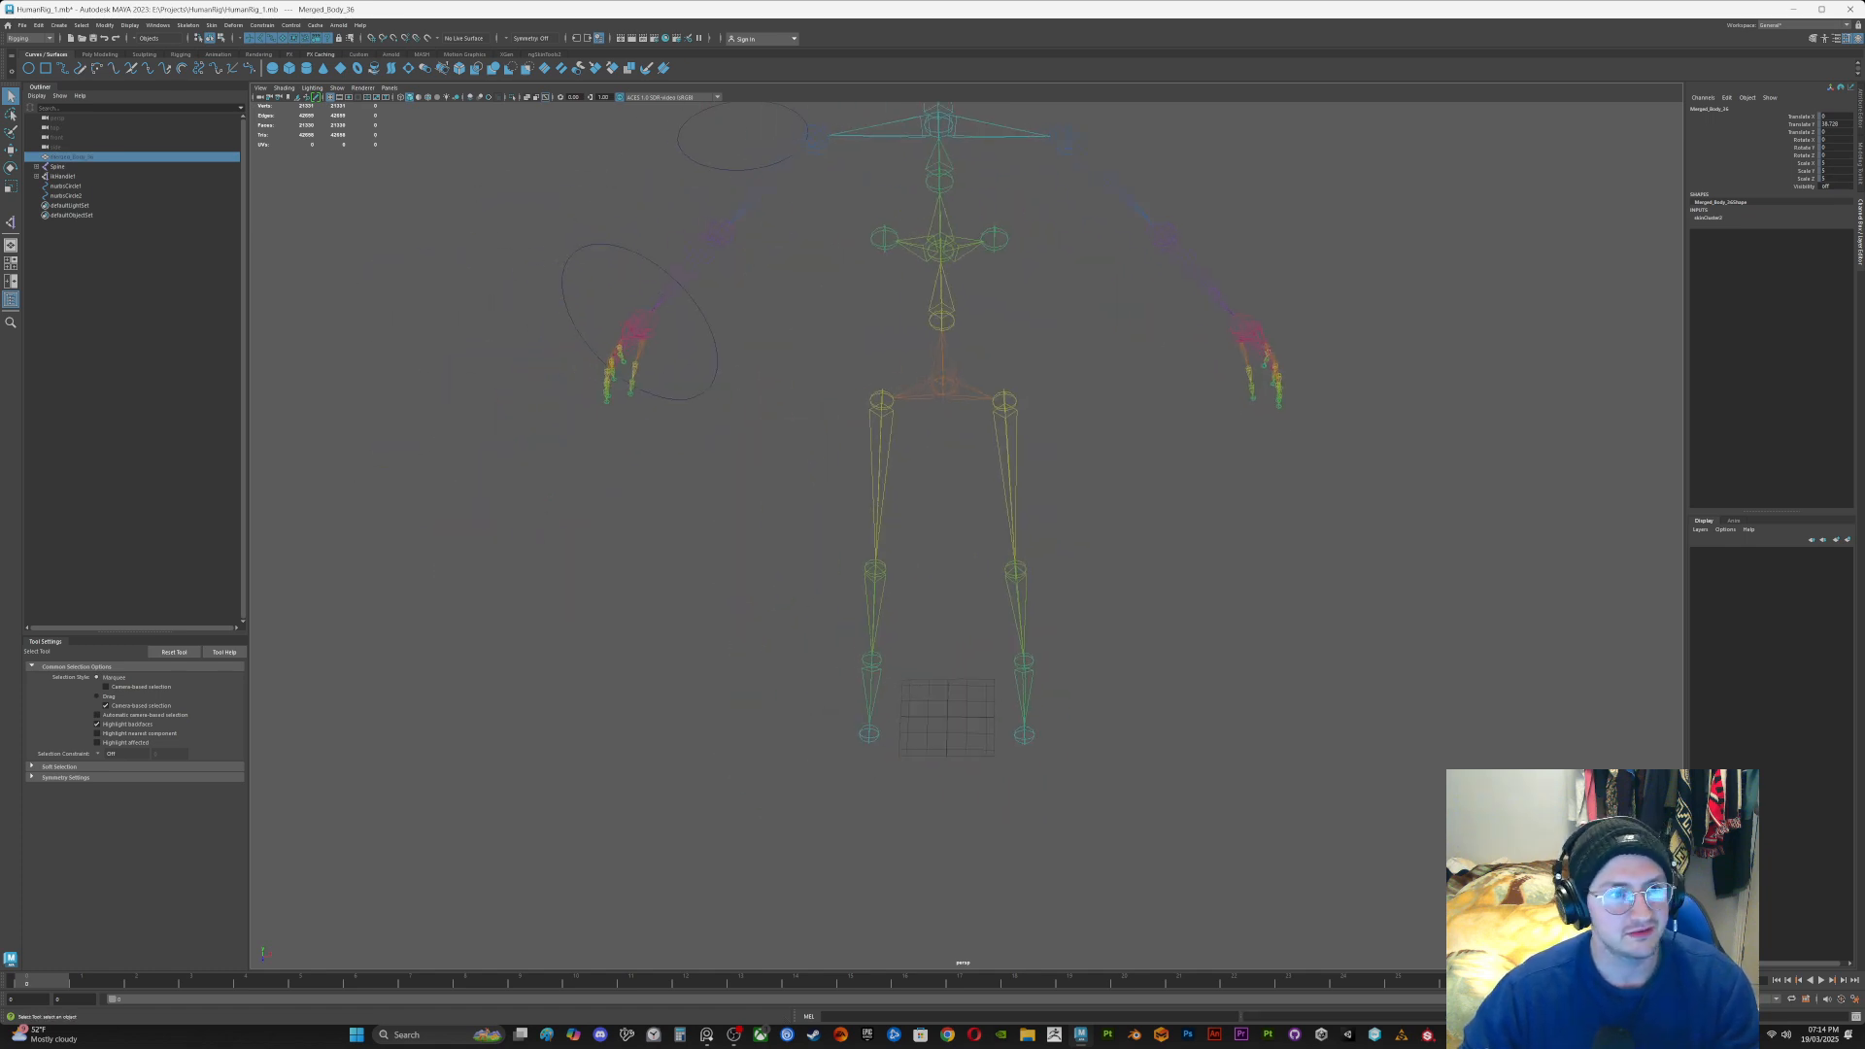
Step: Create a NURBS plane at the scene origin
left_click(104, 26)
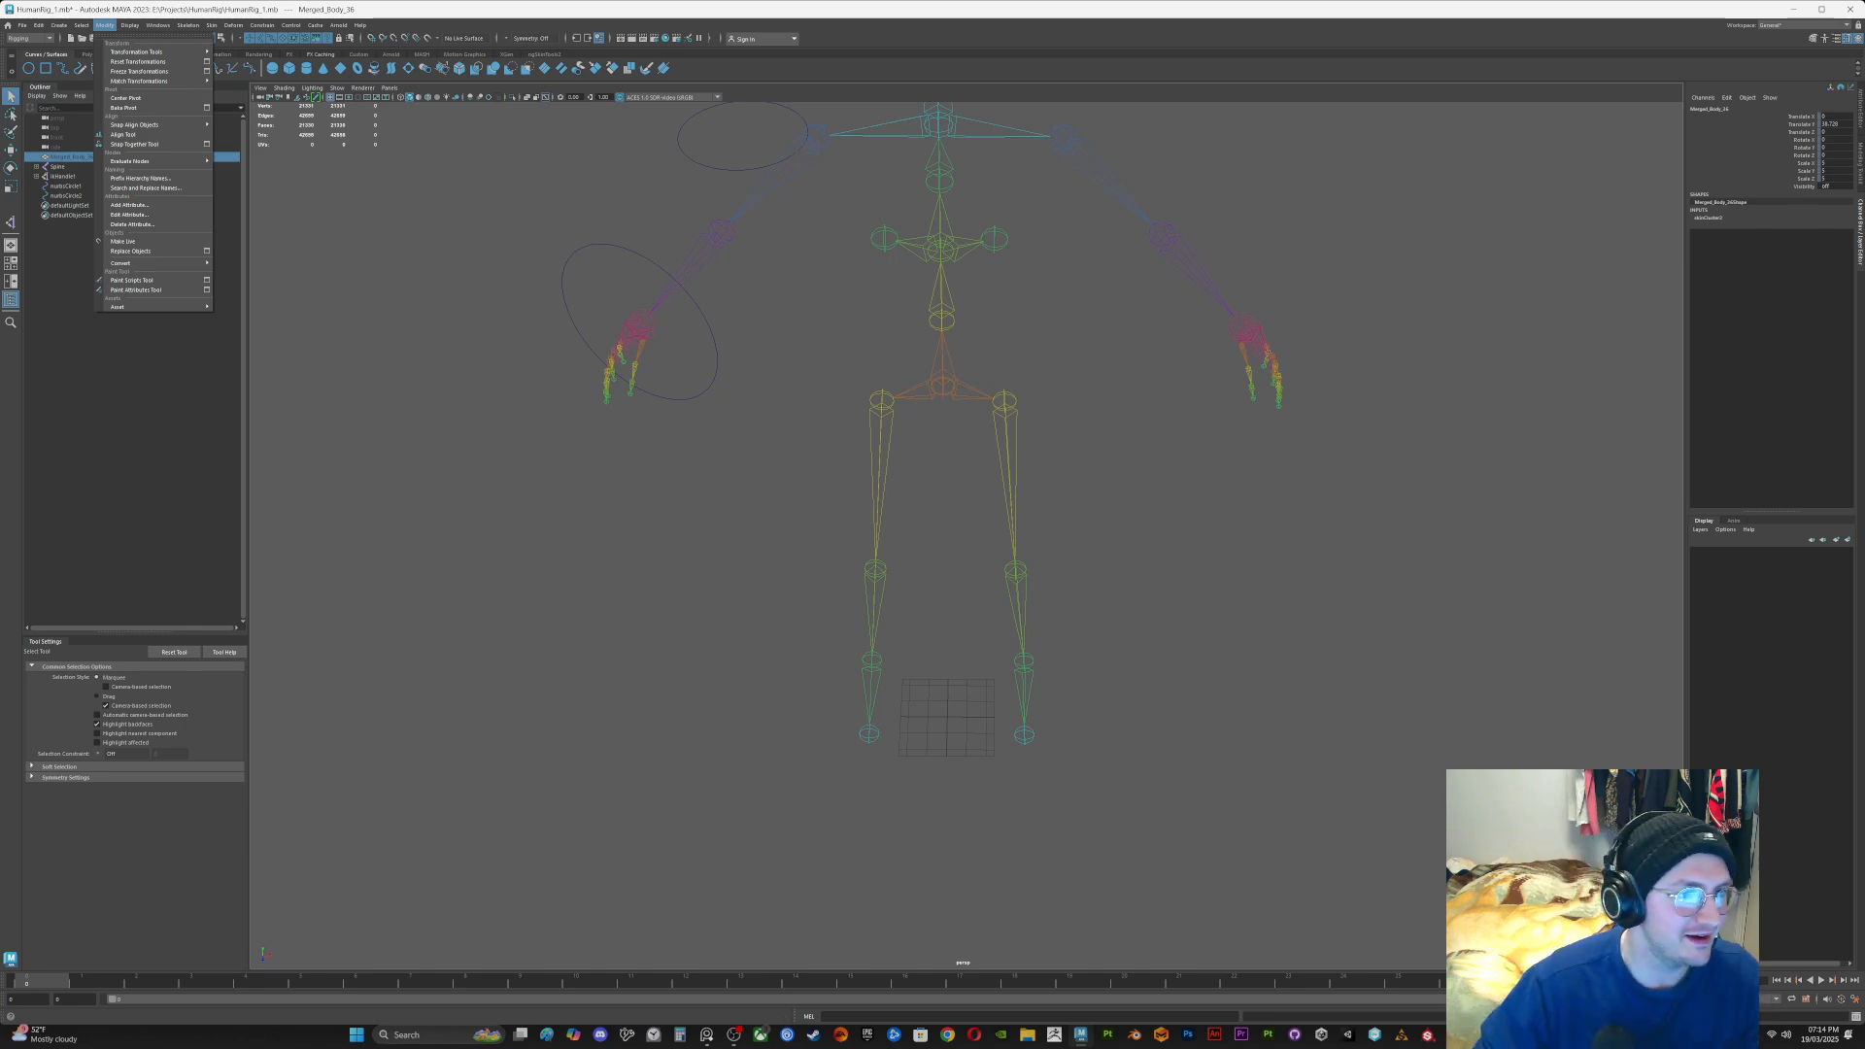
left_click(82, 25)
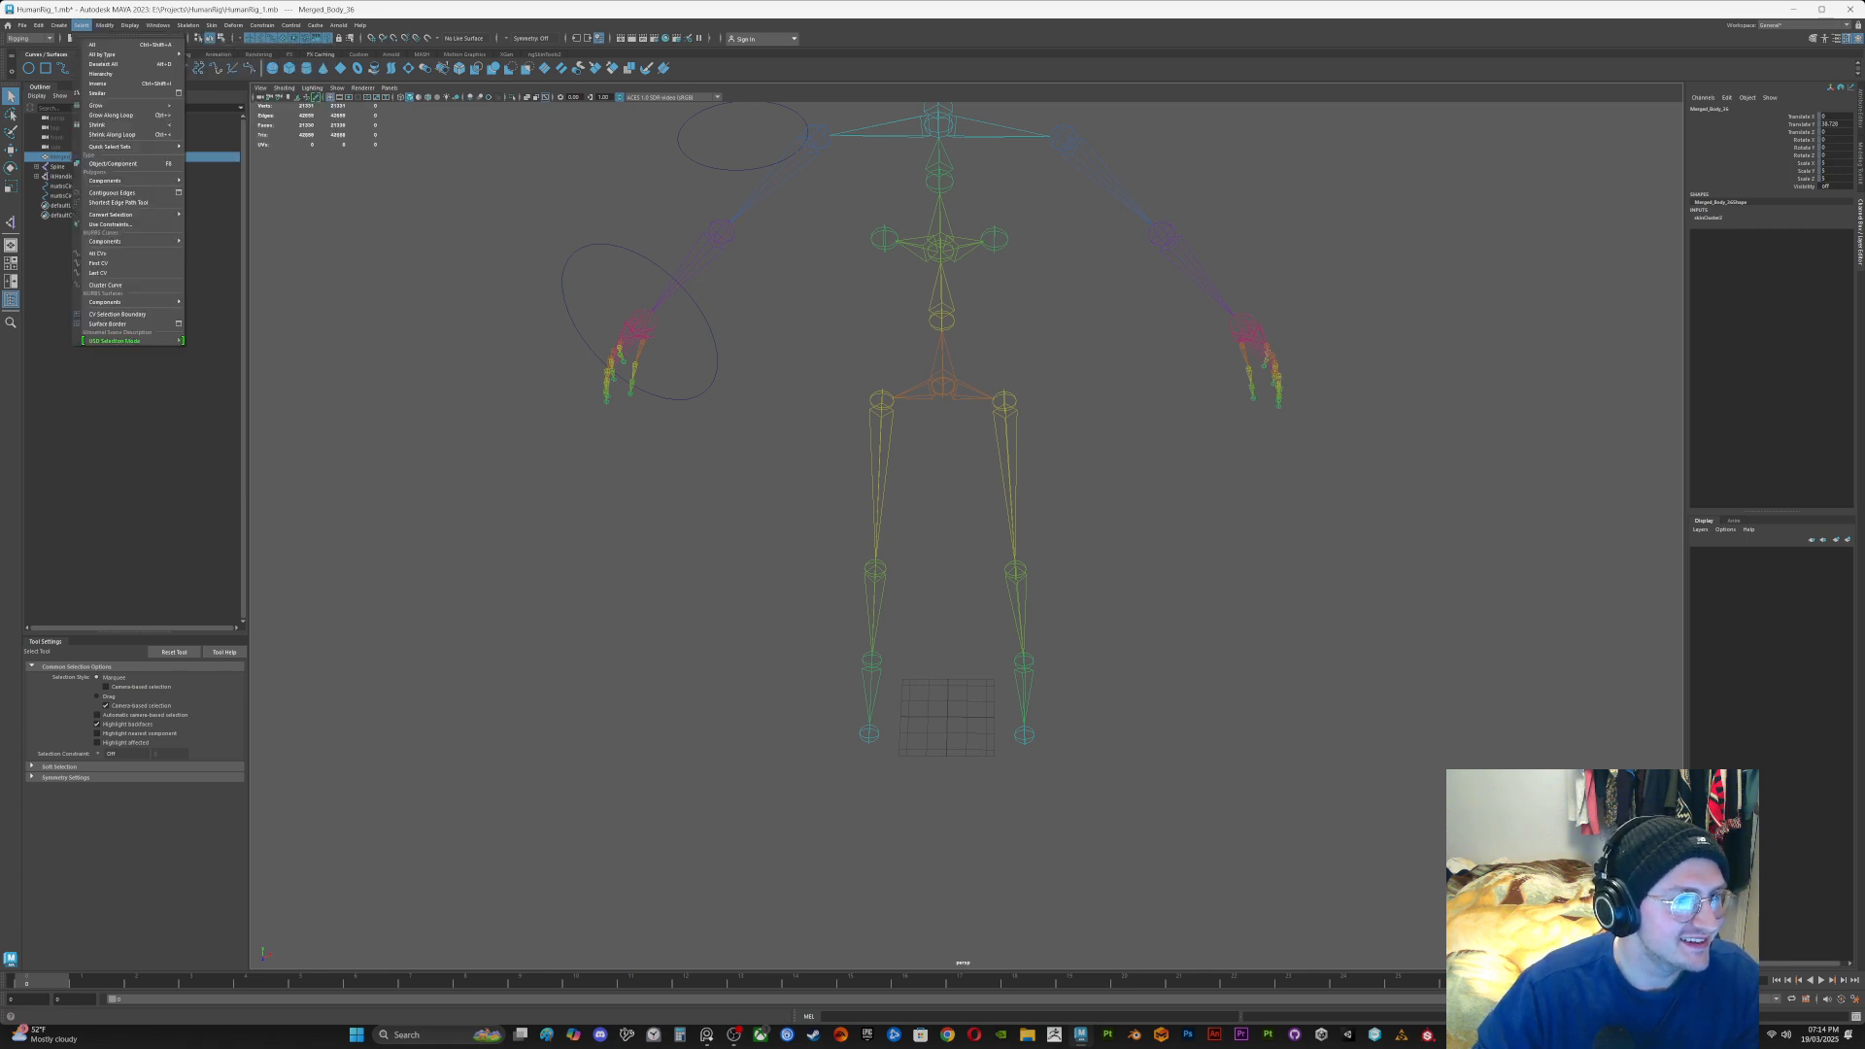
mouse_move(104, 26)
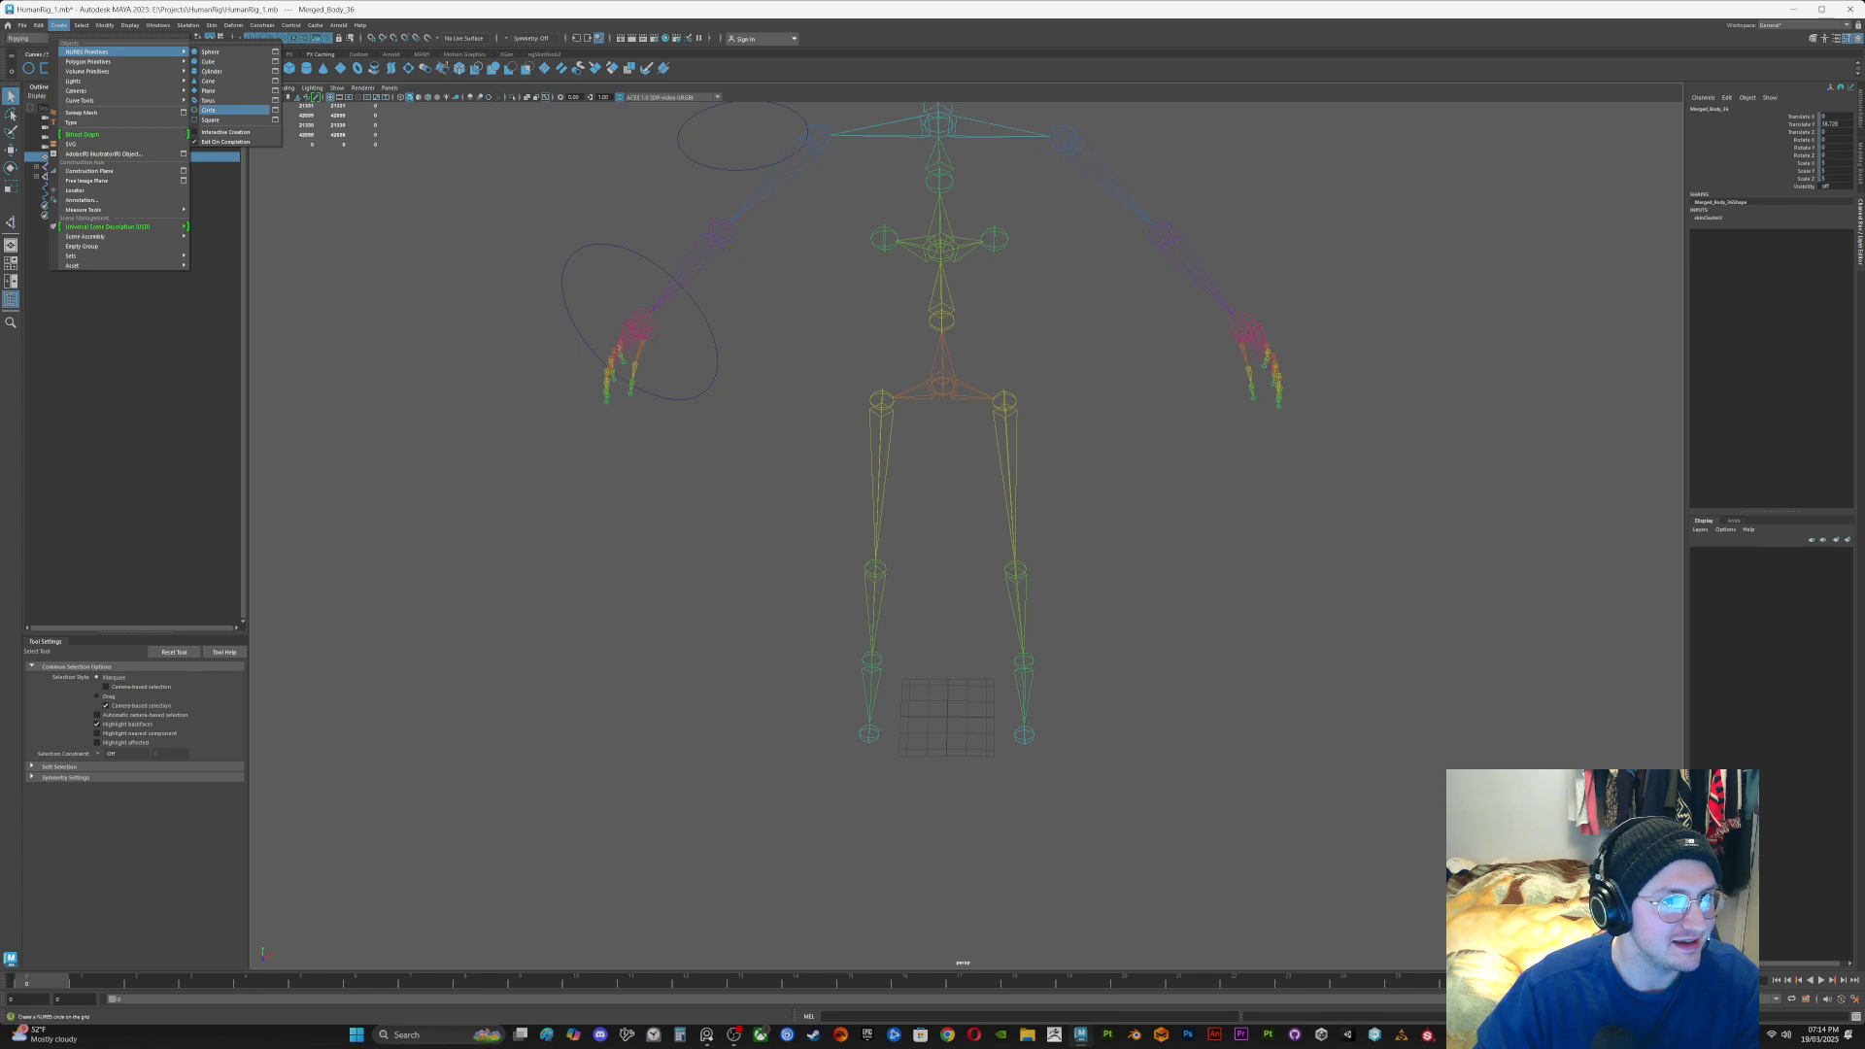
left_click(213, 110)
key("f")
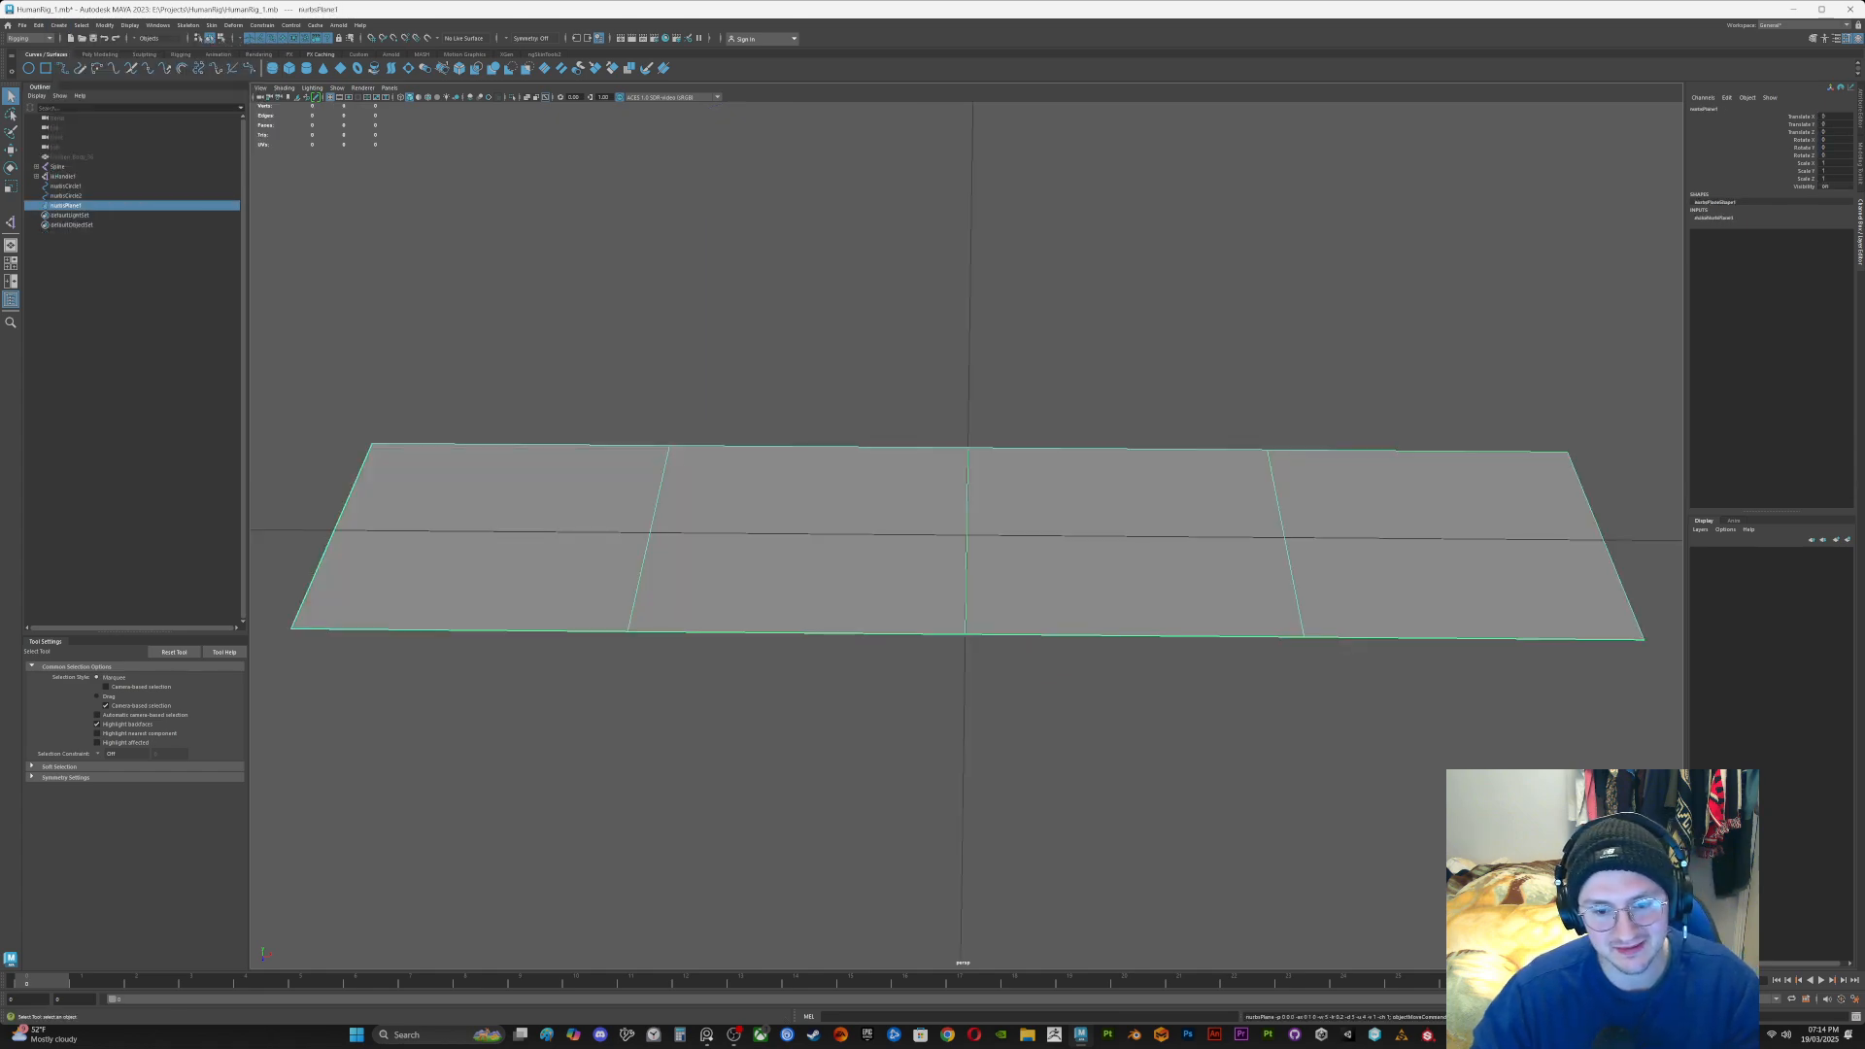
scroll(967, 535, "down", 5)
left_click_drag(966, 534, 960, 595, "alt")
right_click_drag(908, 545, 962, 528)
left_click_drag(957, 534, 972, 400, "alt")
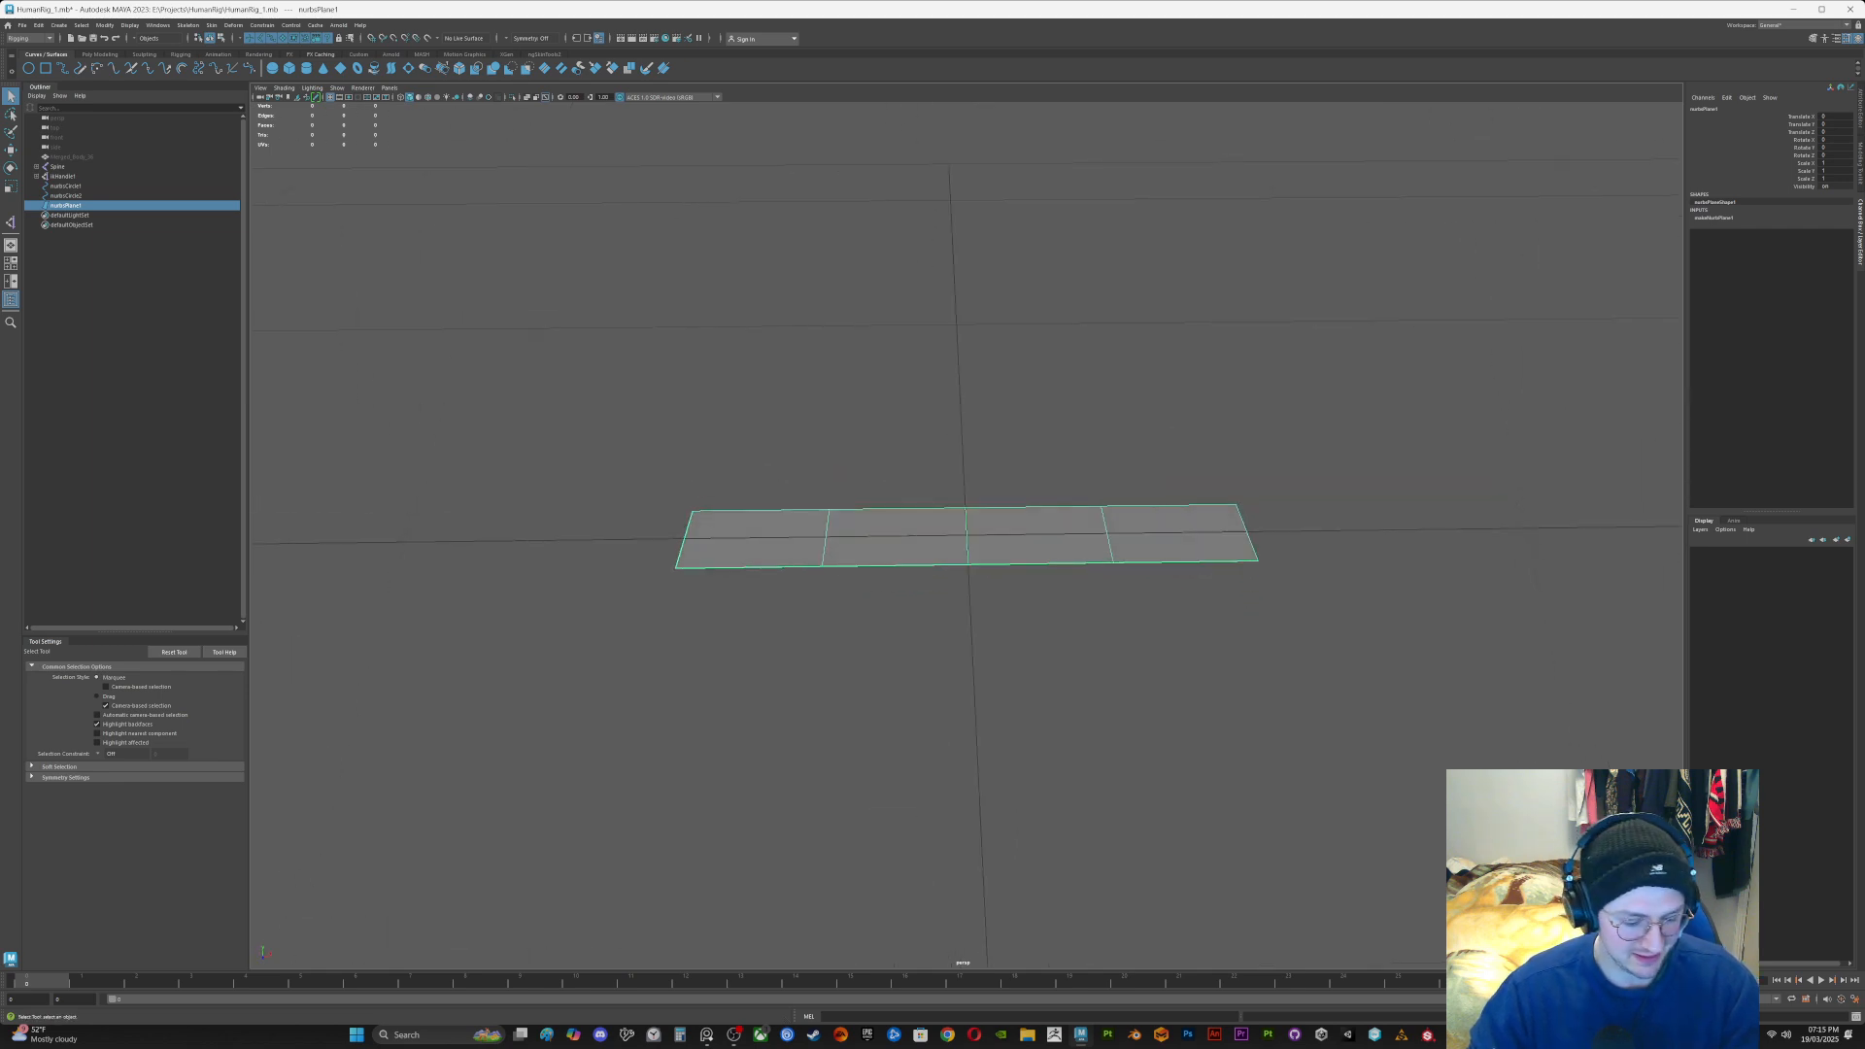
Step: Create nHair on the NURBS plane using the current hair options, and close the options window
key("space")
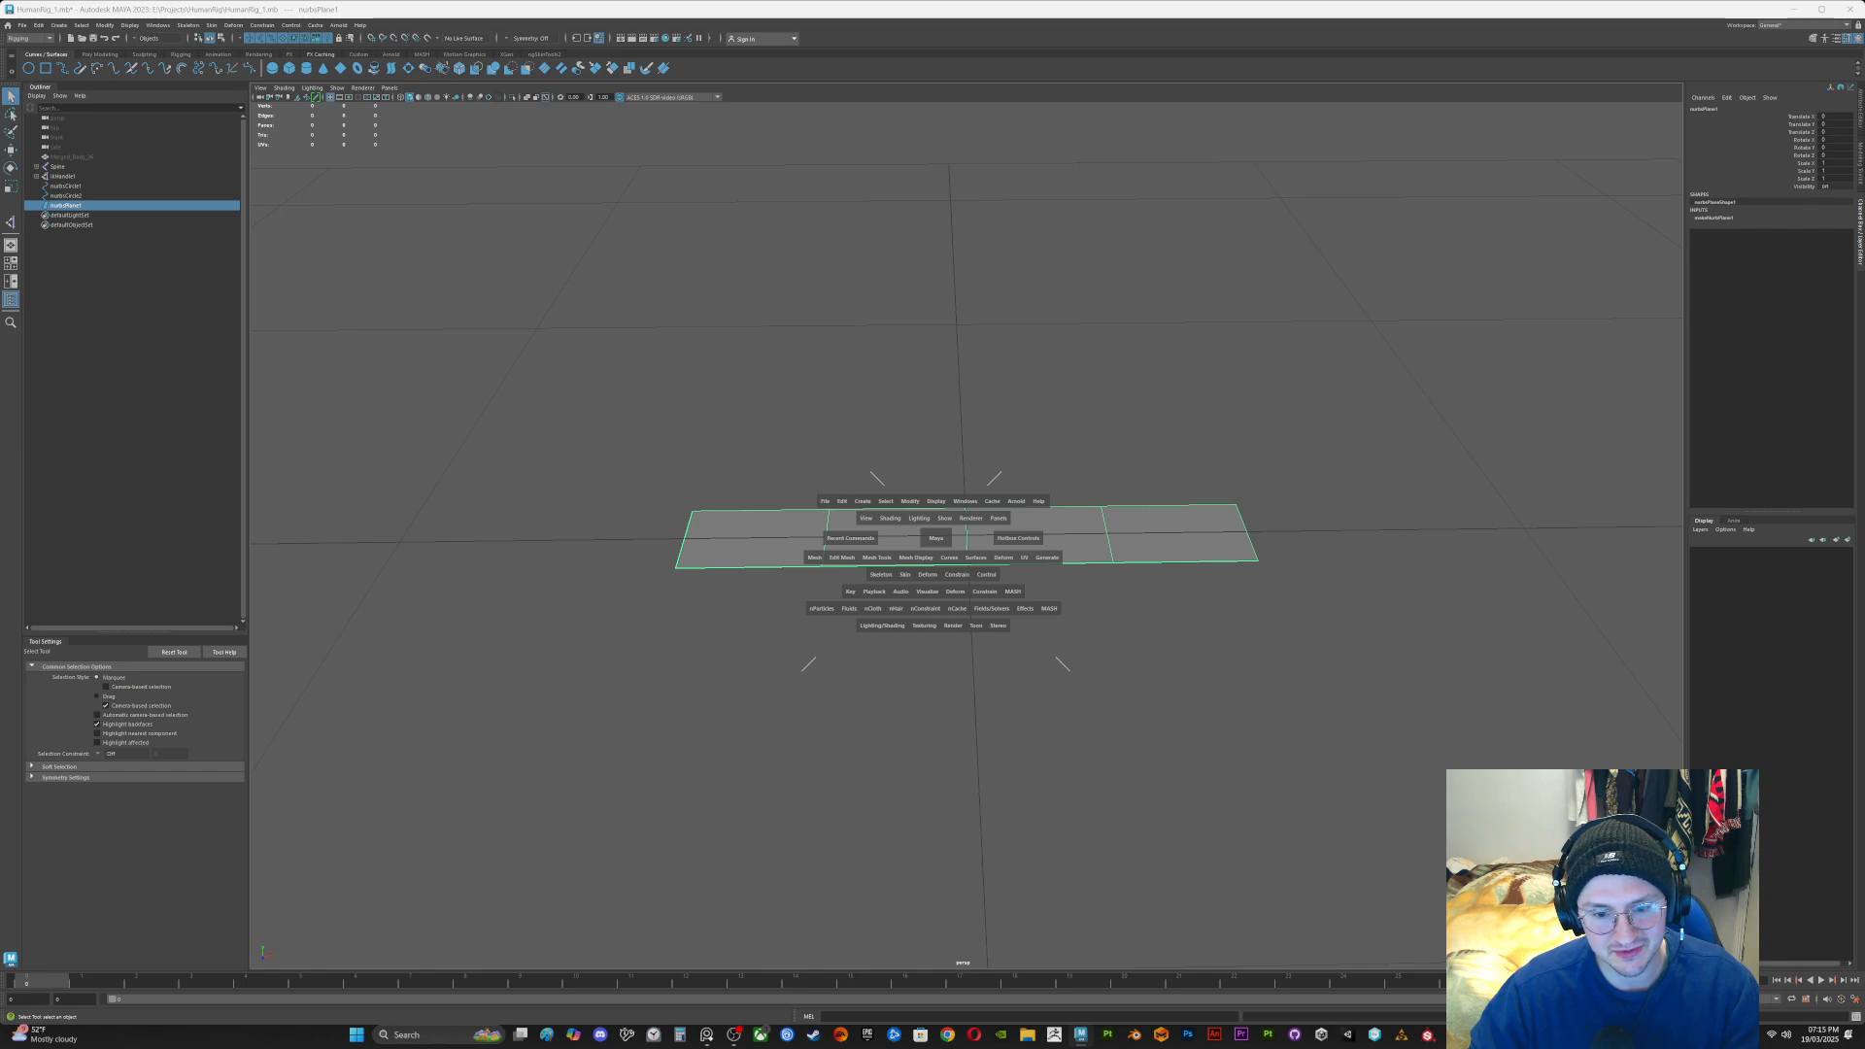
left_click(896, 609)
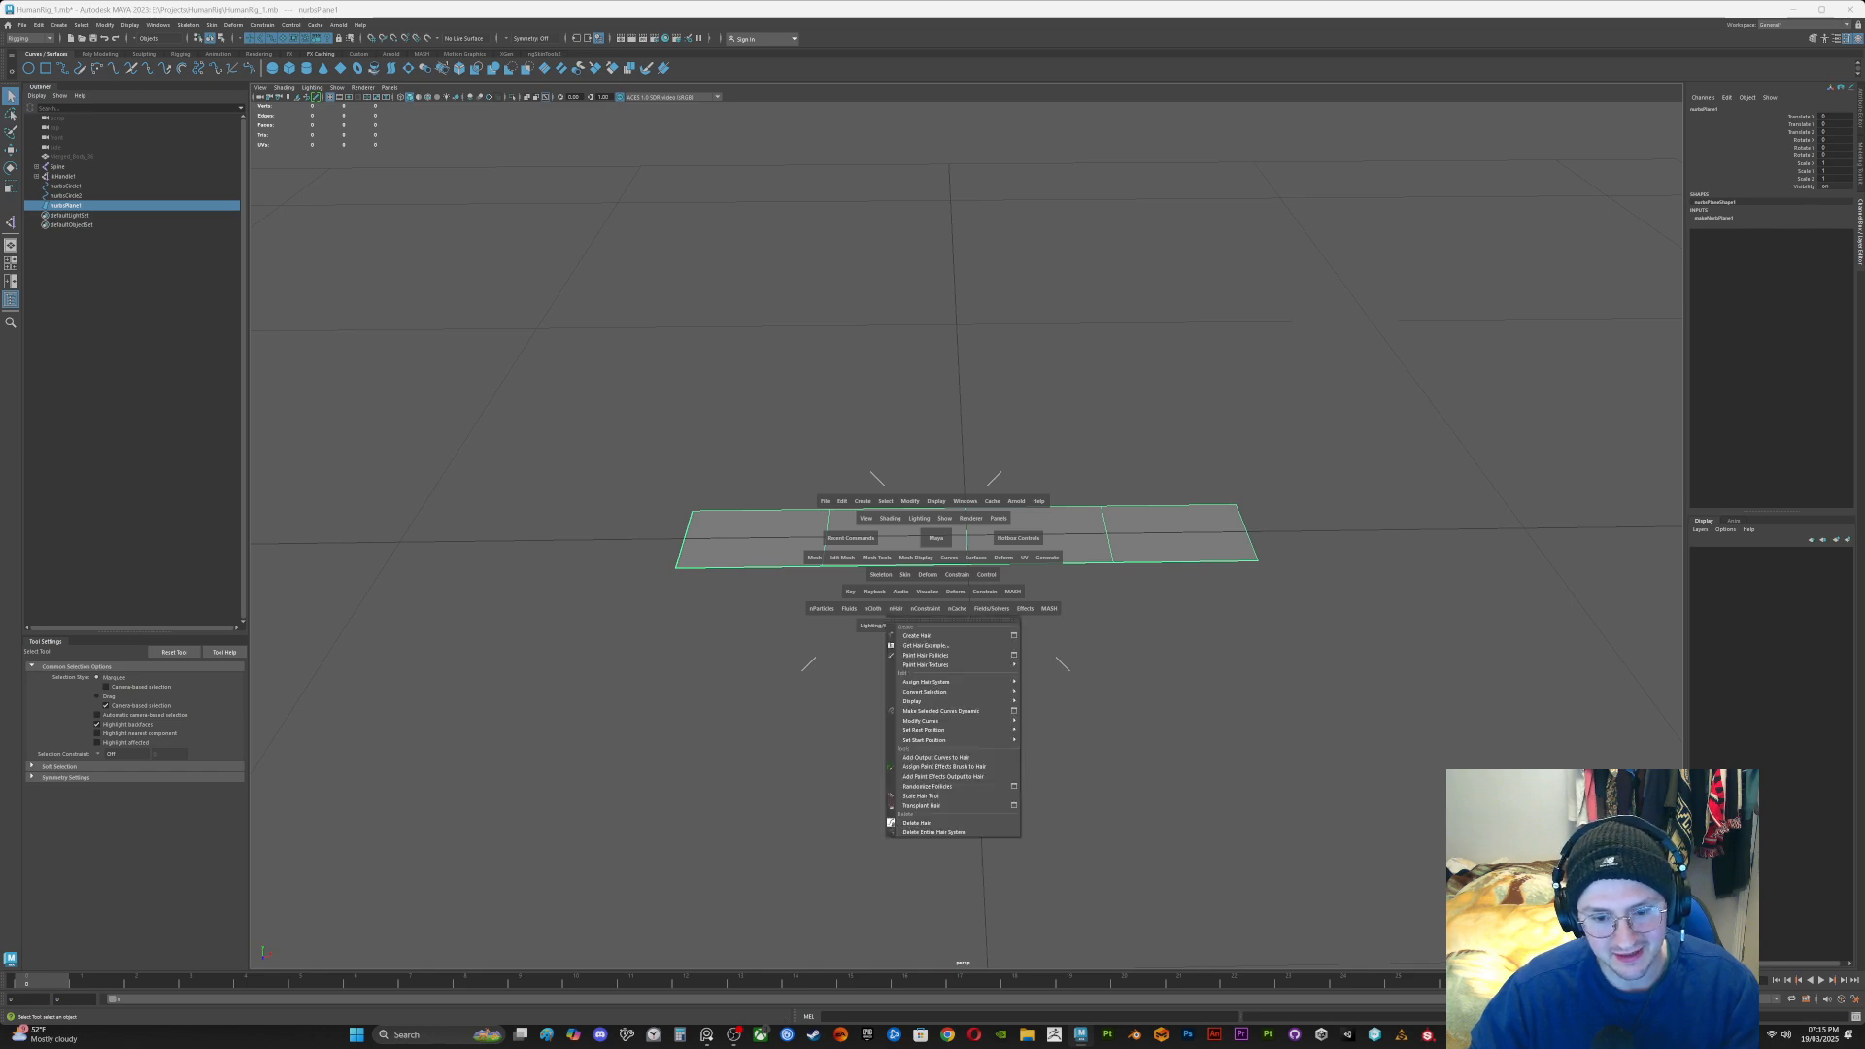
left_click(1014, 636)
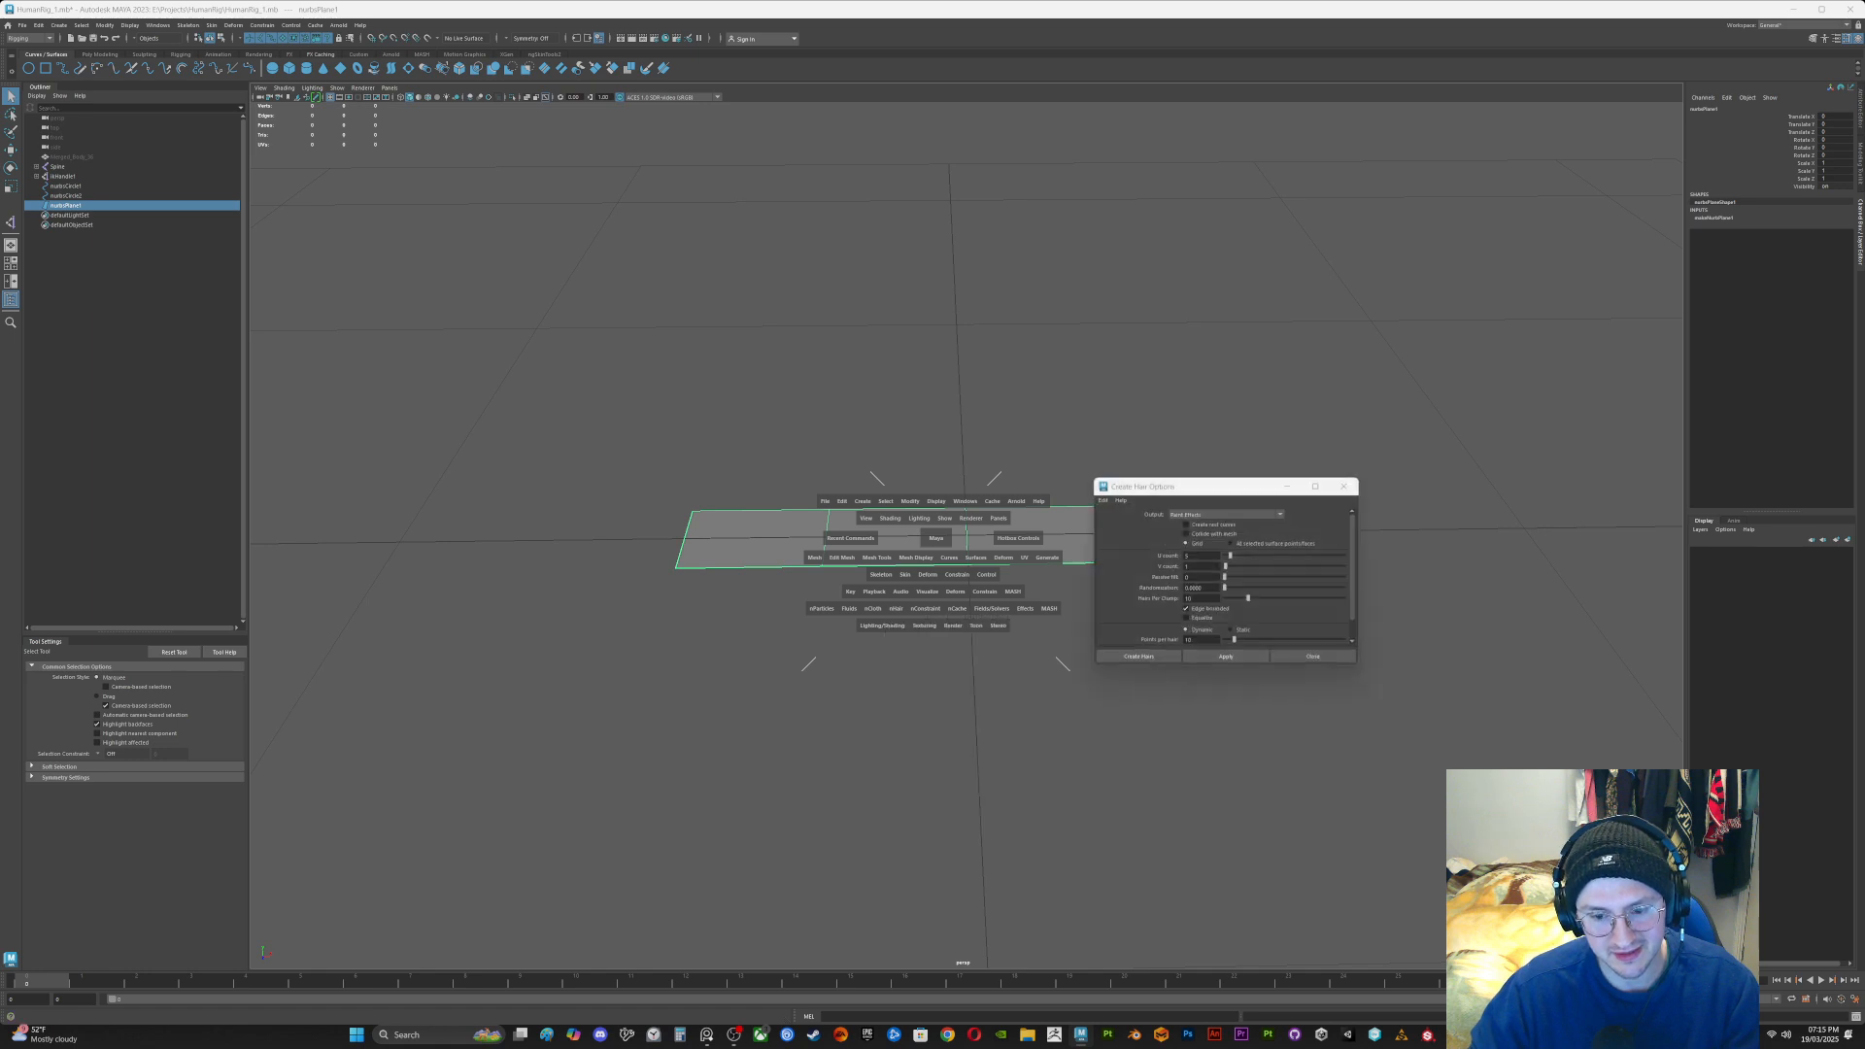
left_click_drag(1176, 491, 971, 358)
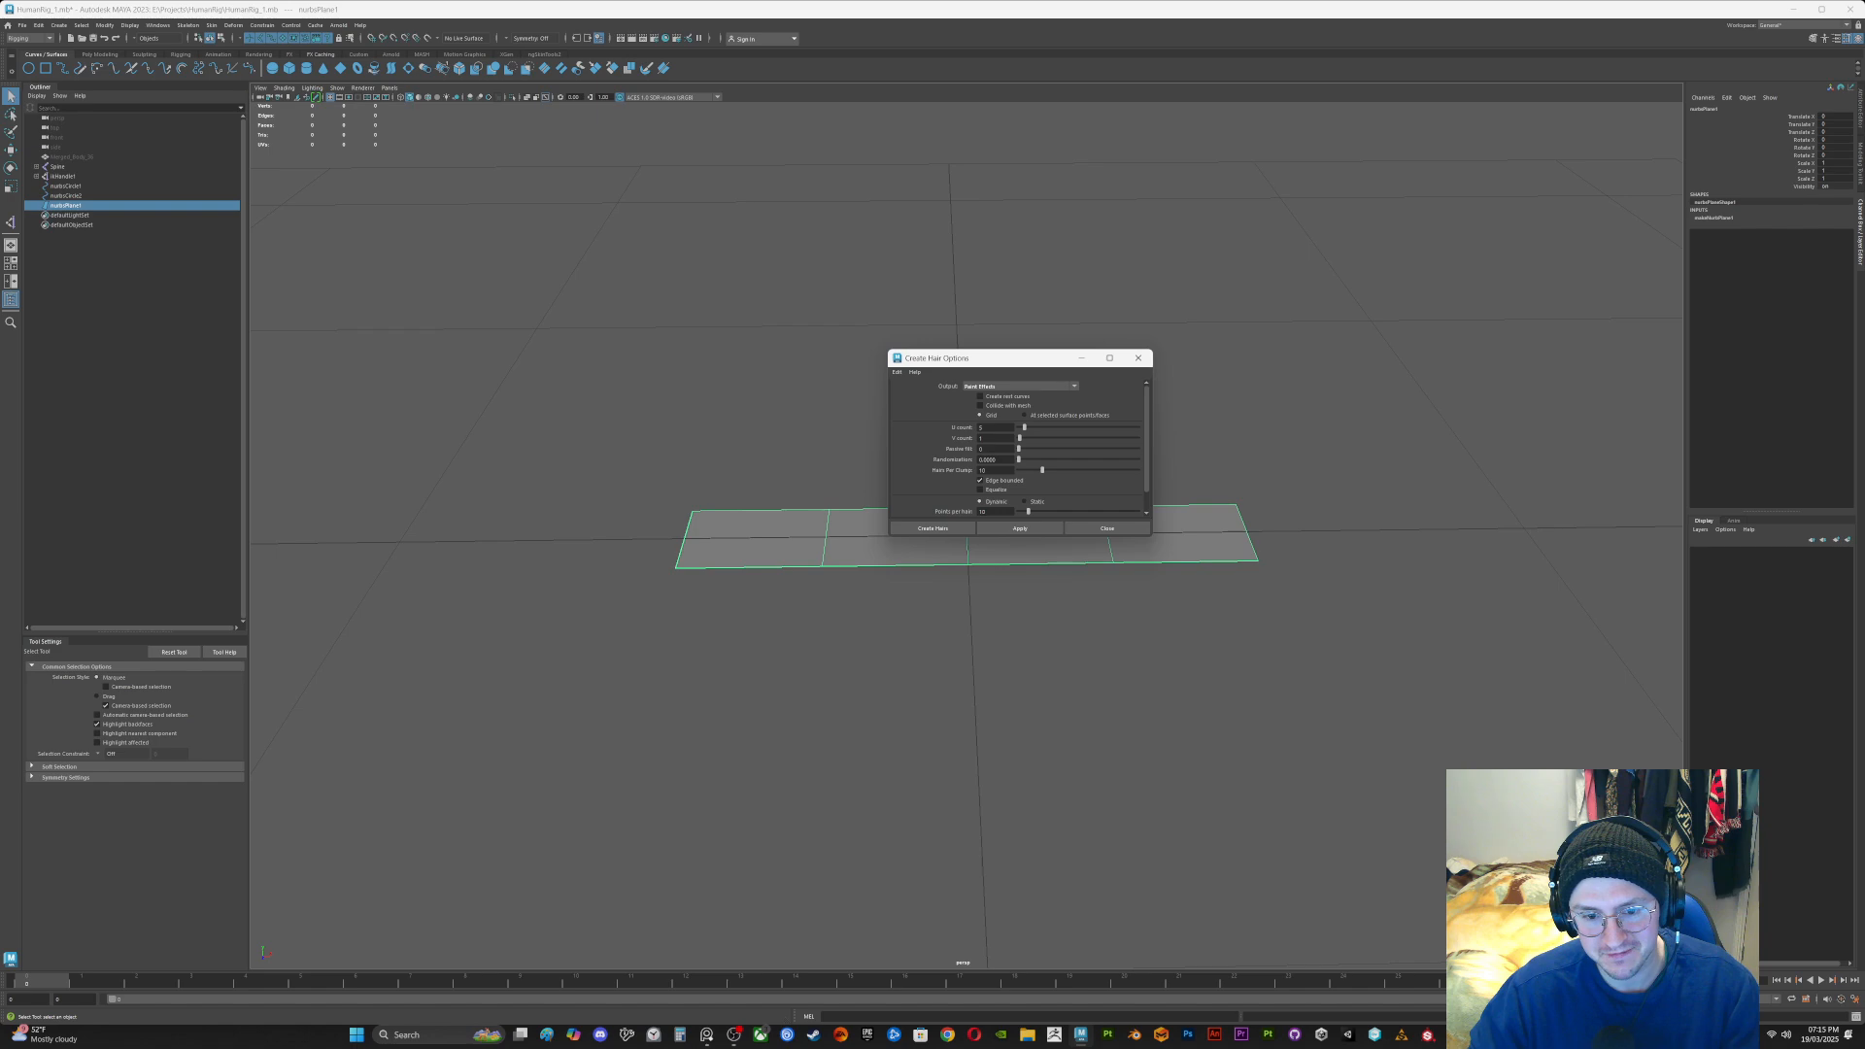
left_click(1020, 527)
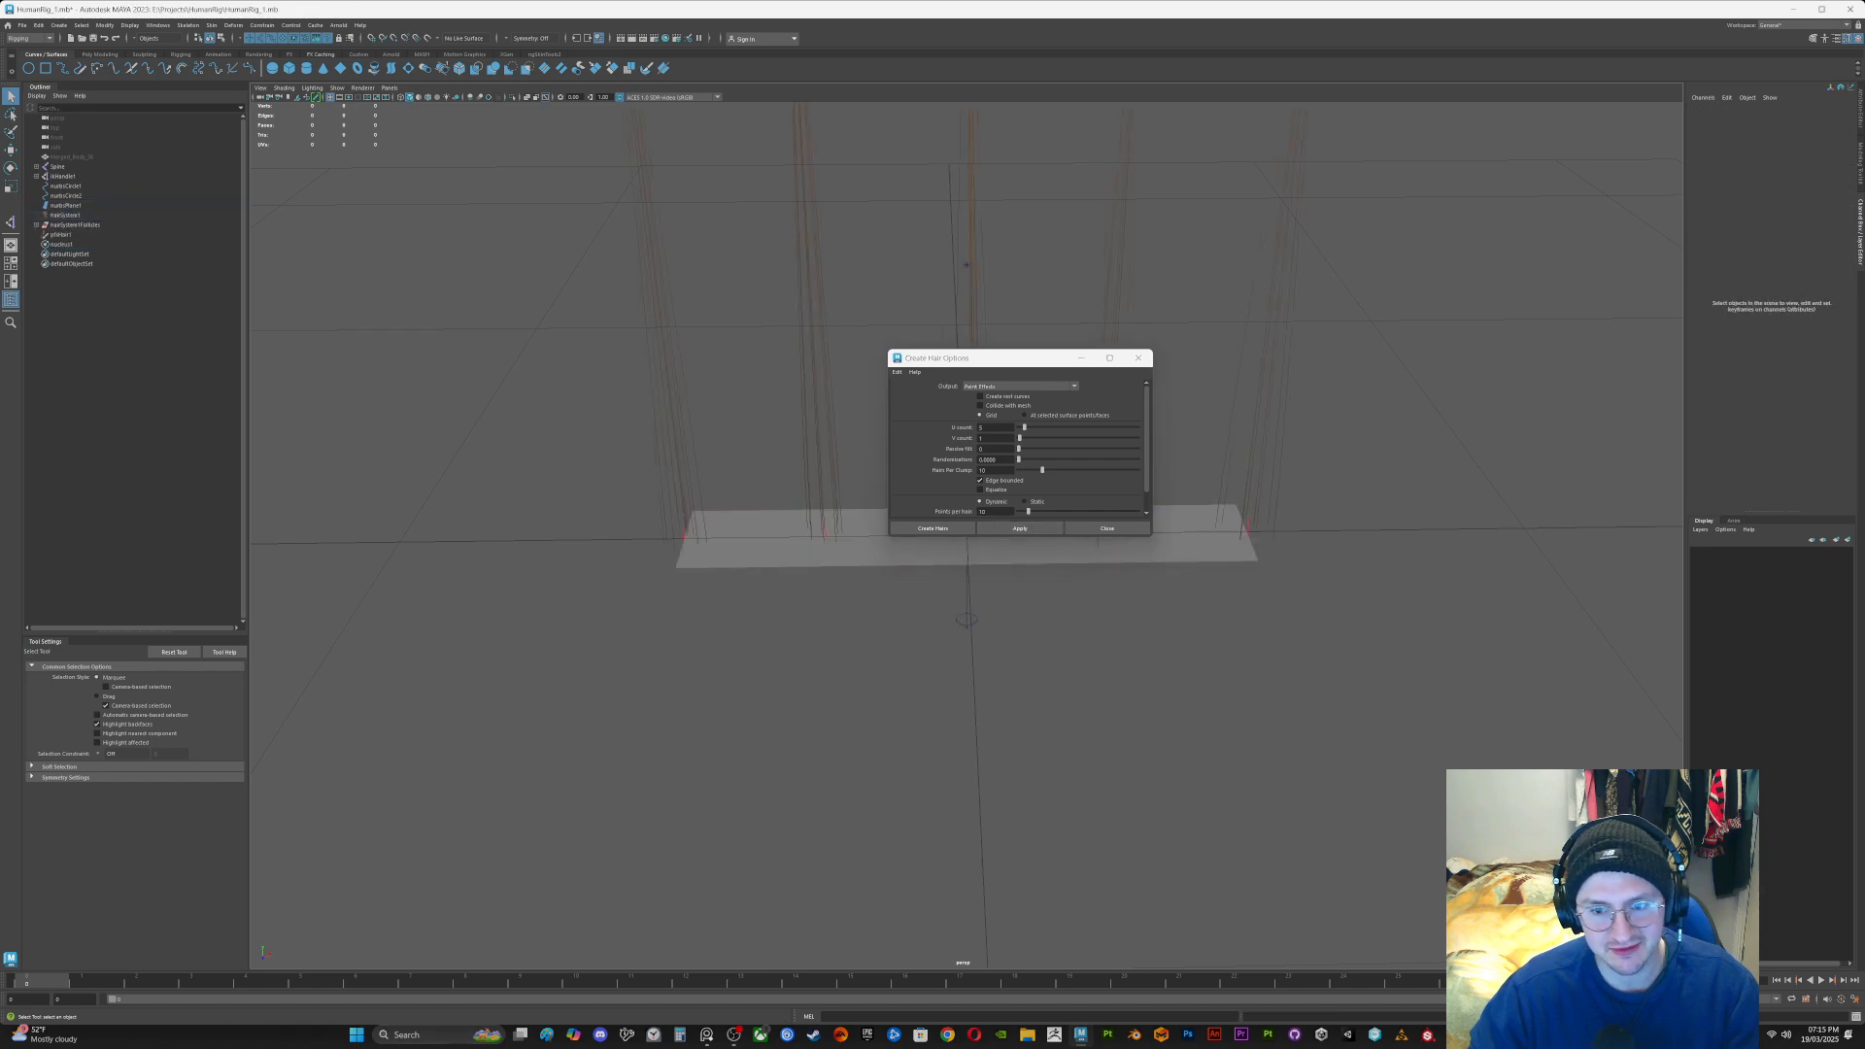
left_click(1139, 358)
Step: Delete the generated Paint Effects hair strands and select the NURBS plane
mouse_move(966, 265)
left_mouse_down("alt")
mouse_move(966, 365)
mouse_move(967, 241)
left_mouse_up("alt")
left_click(966, 365)
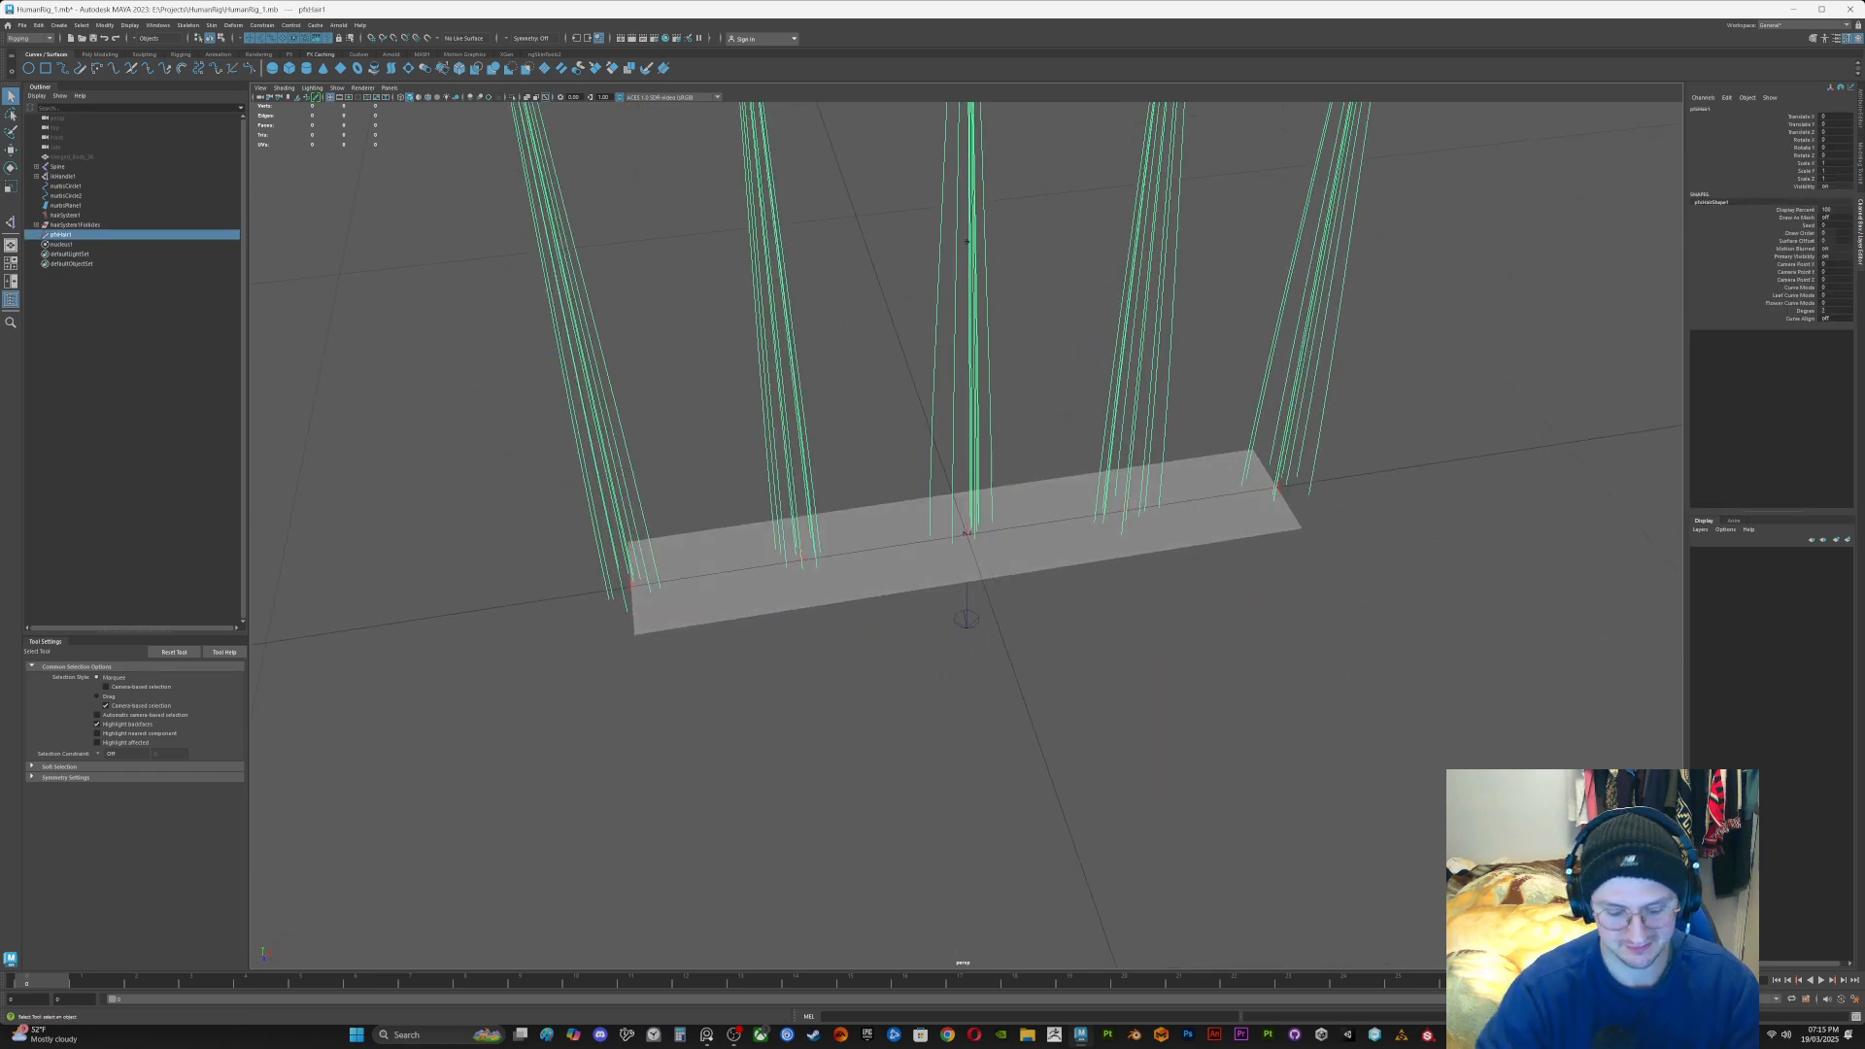
key("Delete")
left_click_drag(773, 446, 832, 581)
left_click_drag(832, 581, 753, 566, "alt")
left_click(752, 553)
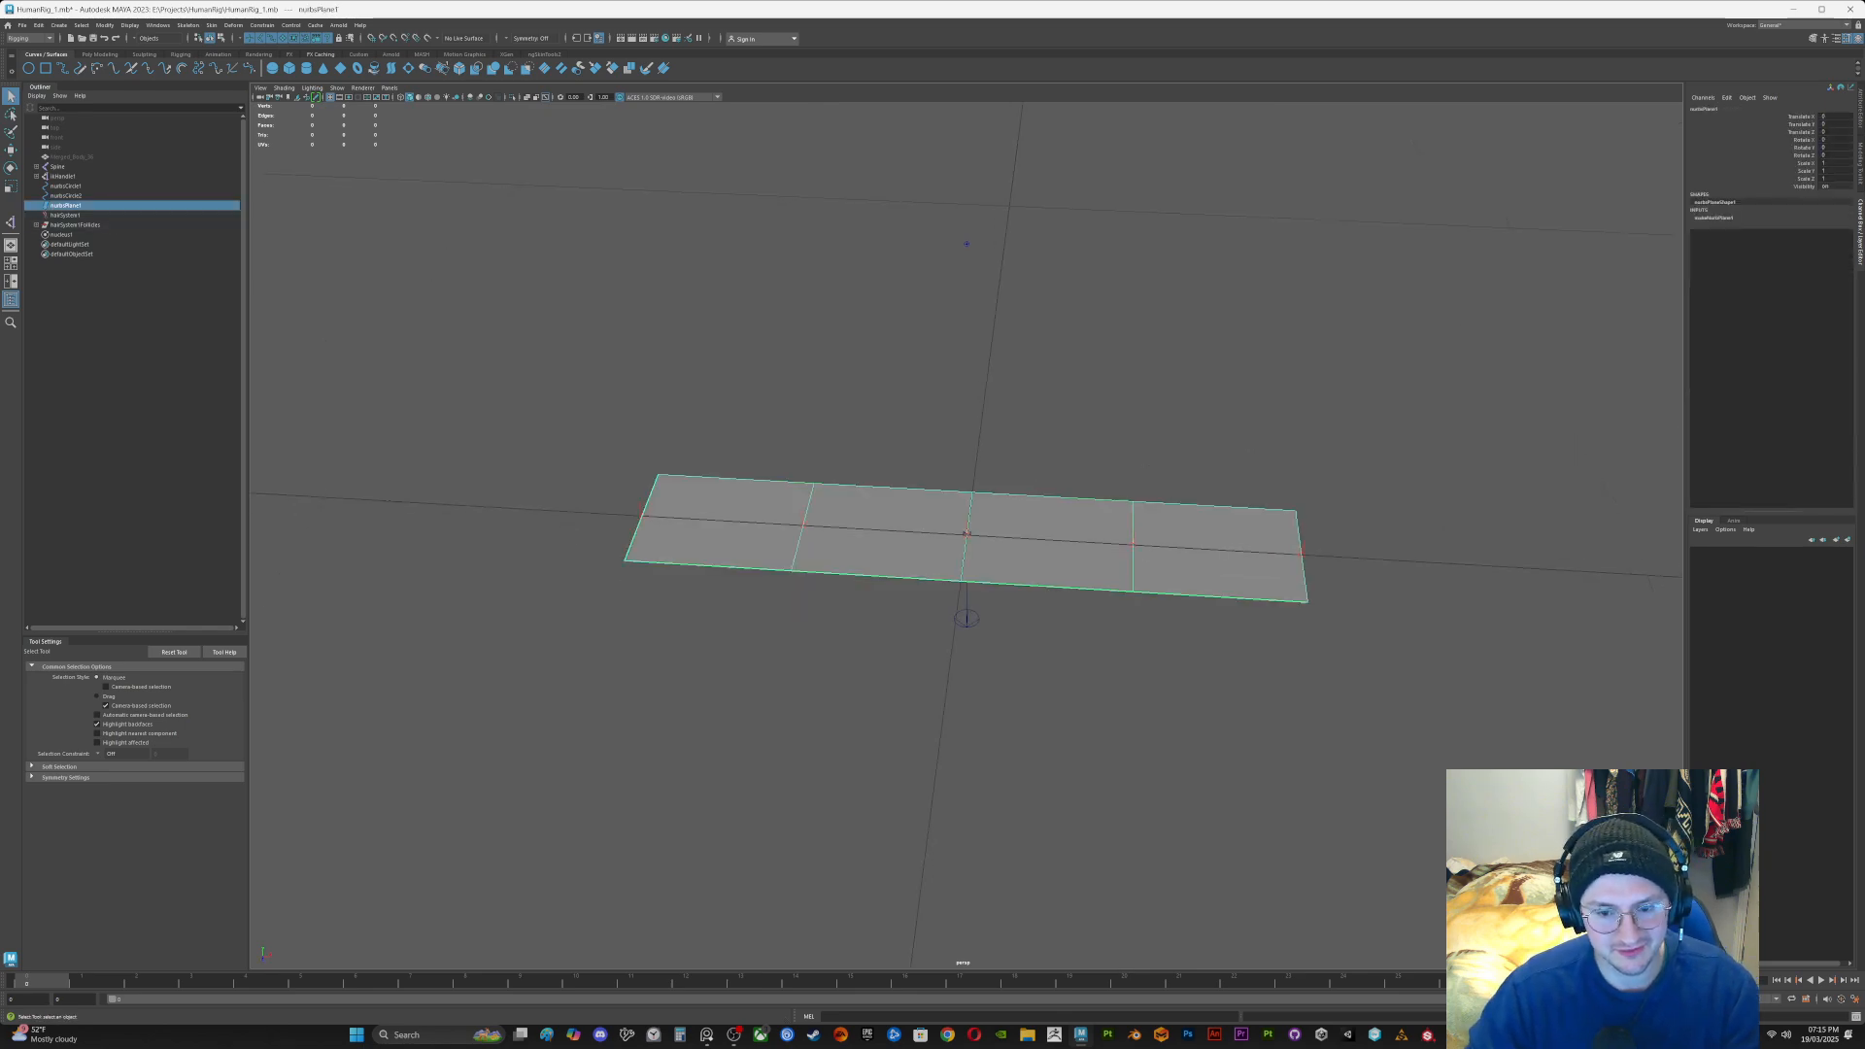
Step: Delete the hair system node, keeping the NURBS plane and the follicles group
right_click_drag(967, 243, 966, 213, "alt")
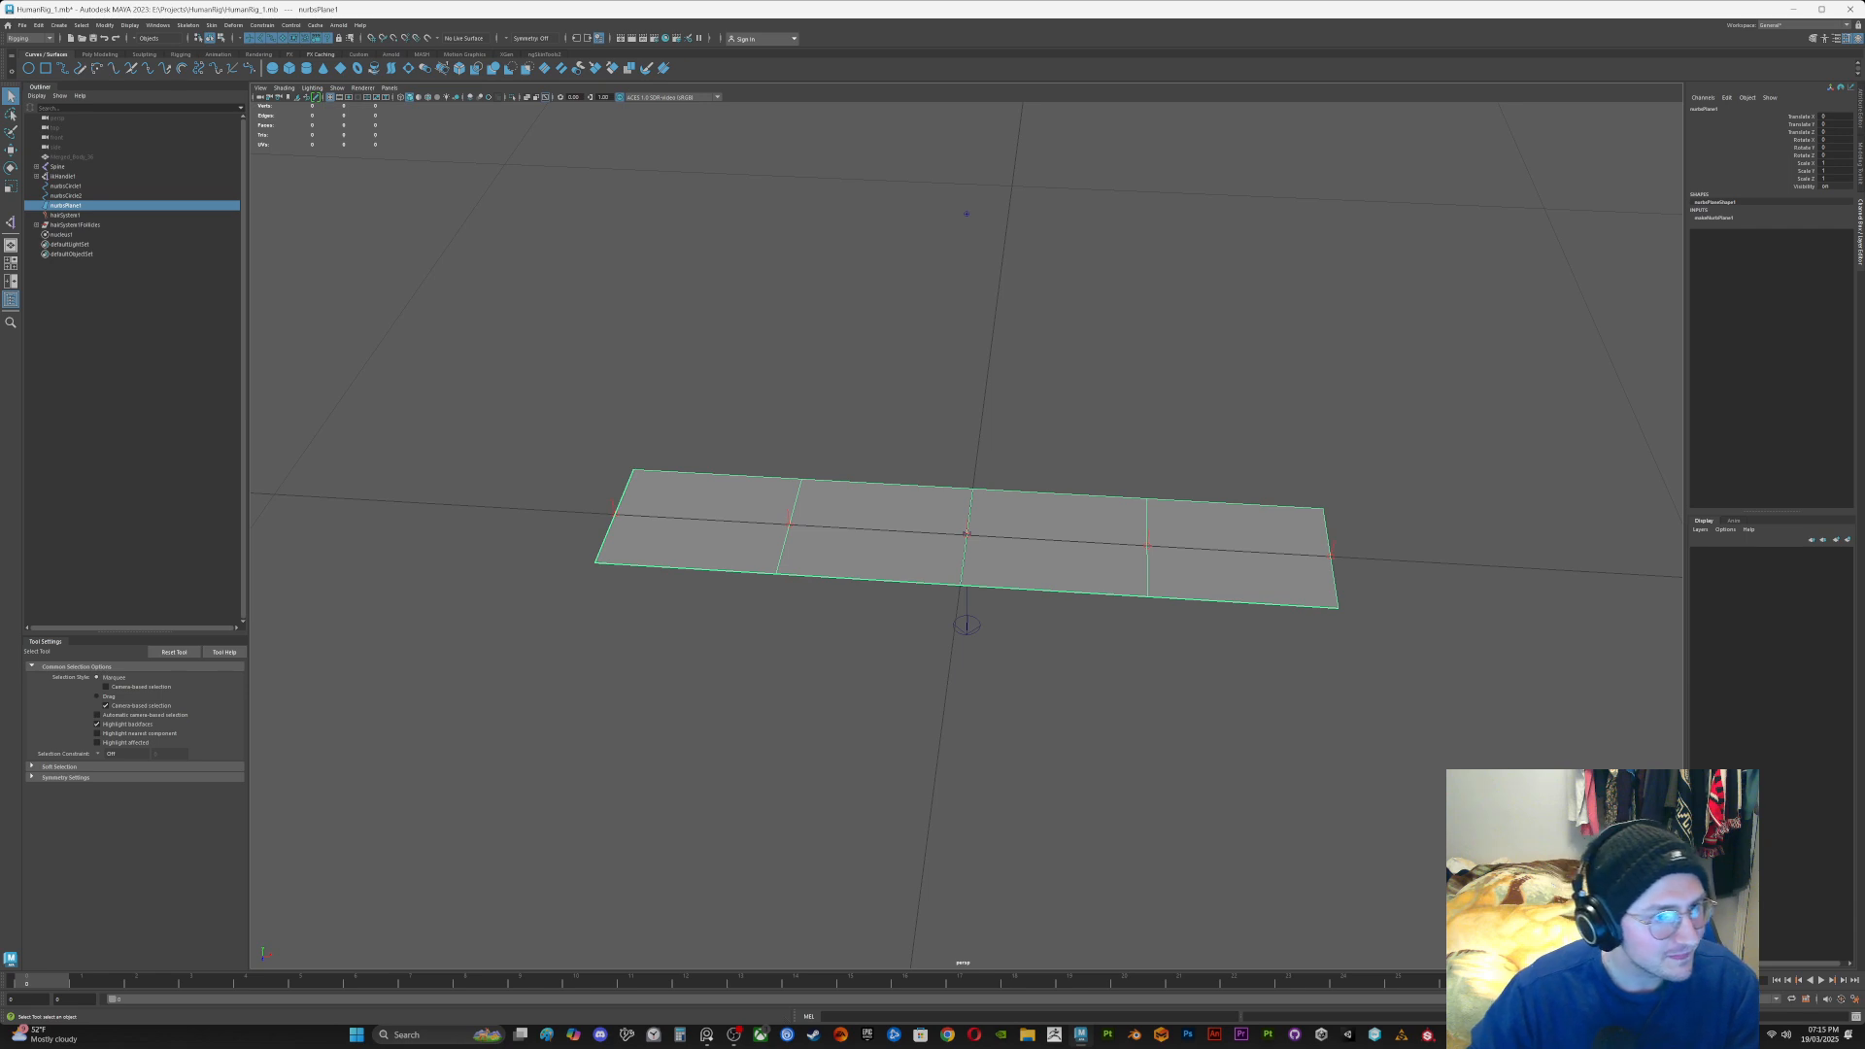
left_click(66, 215)
left_click(66, 205)
key("Down")
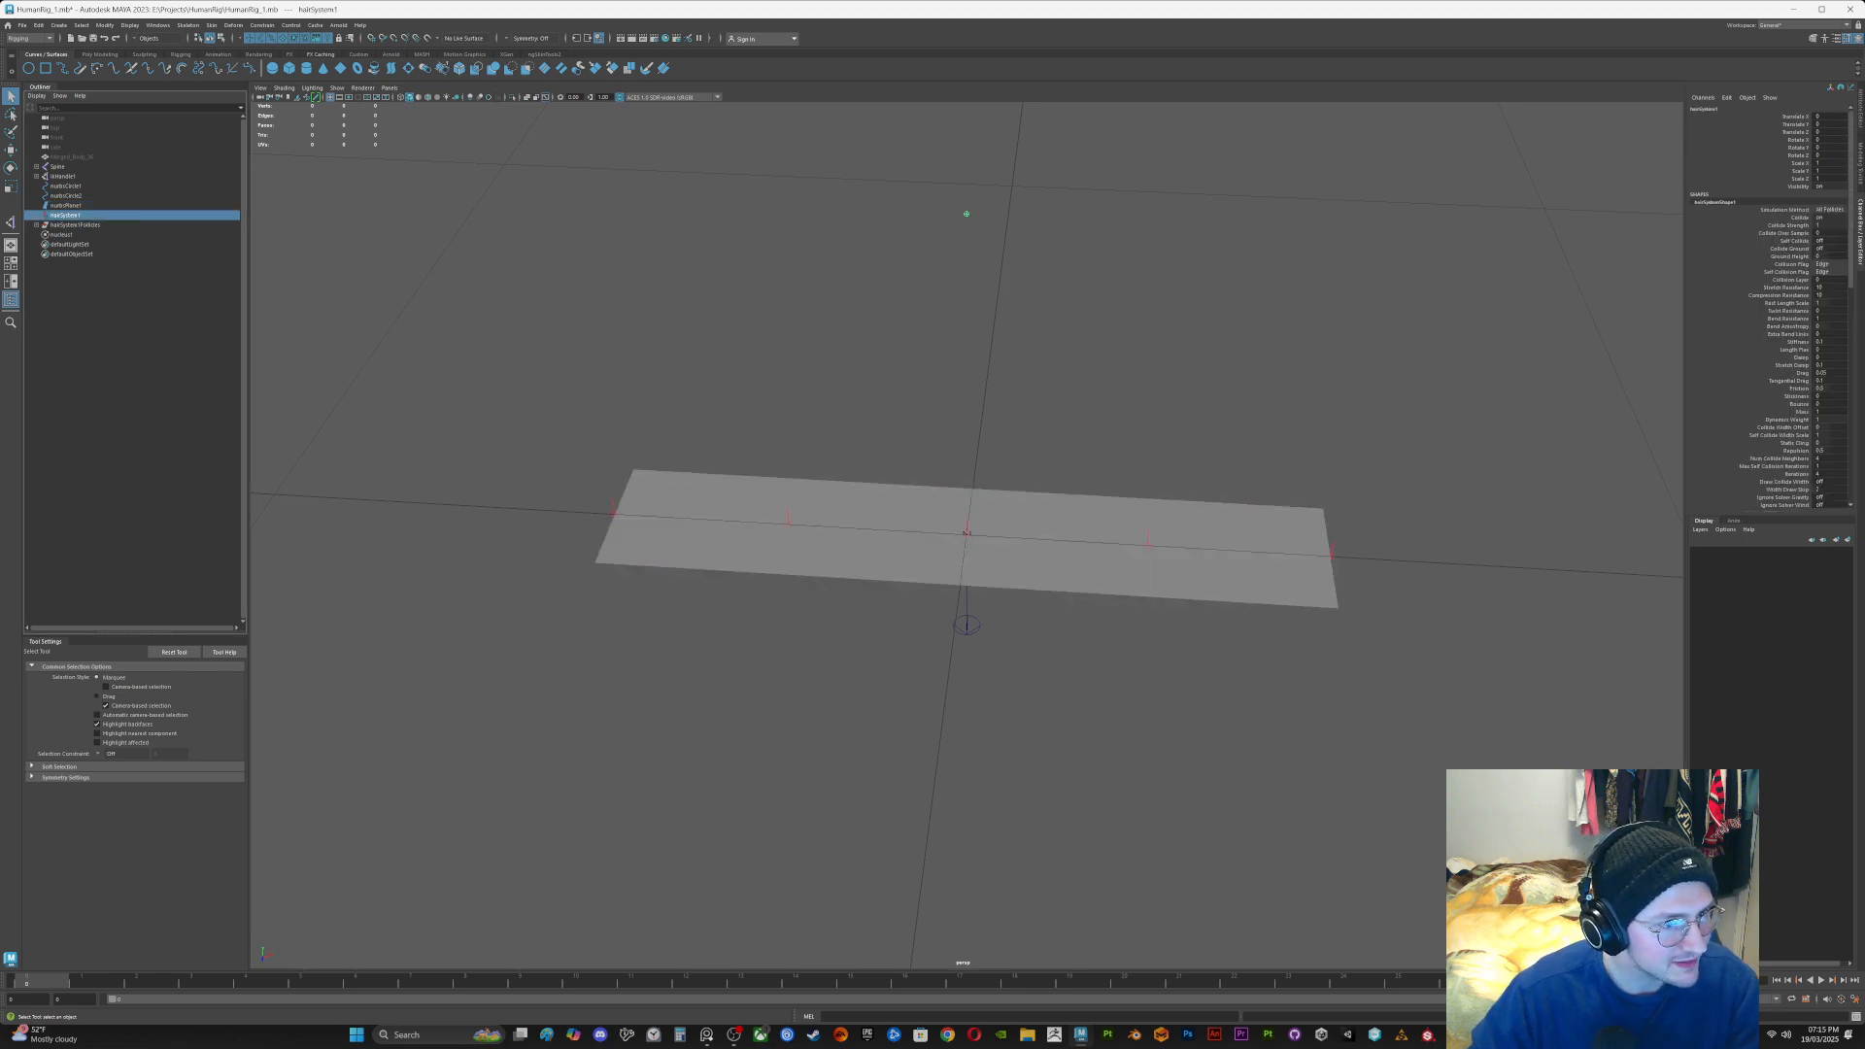
key("Up")
key("Down")
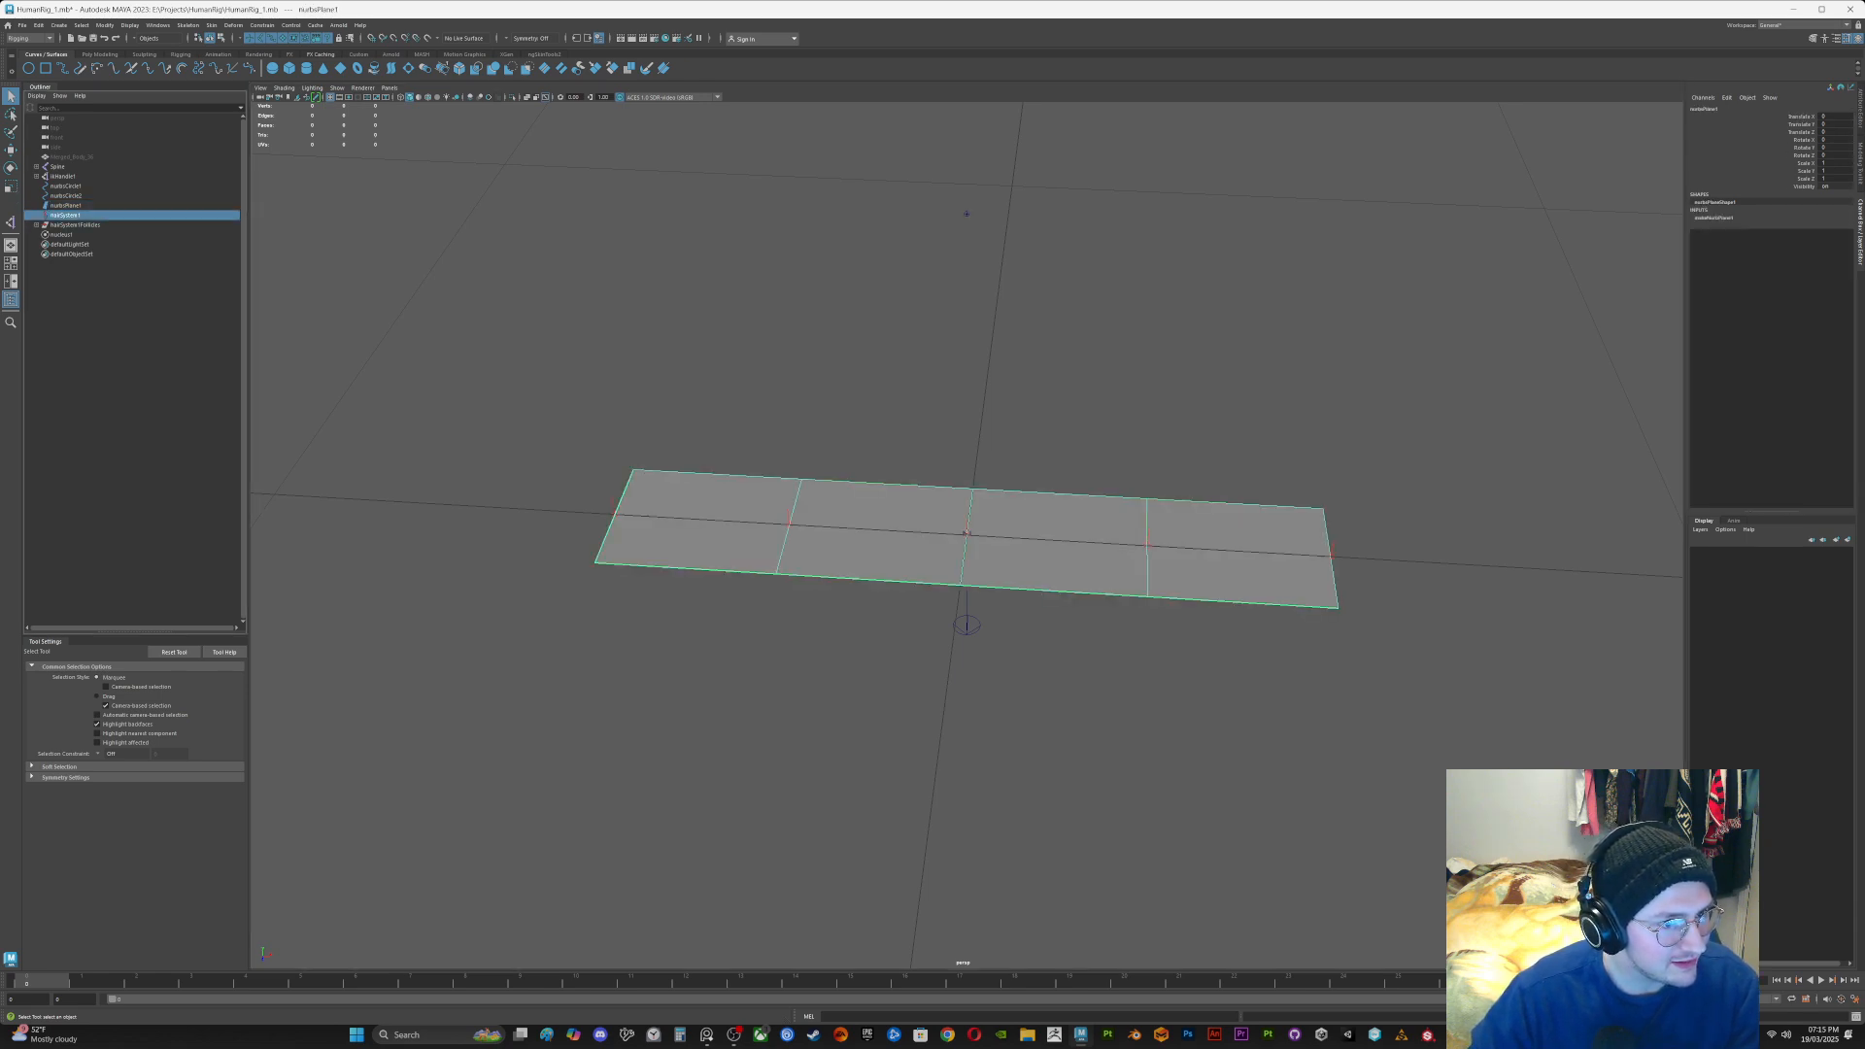
key("Delete")
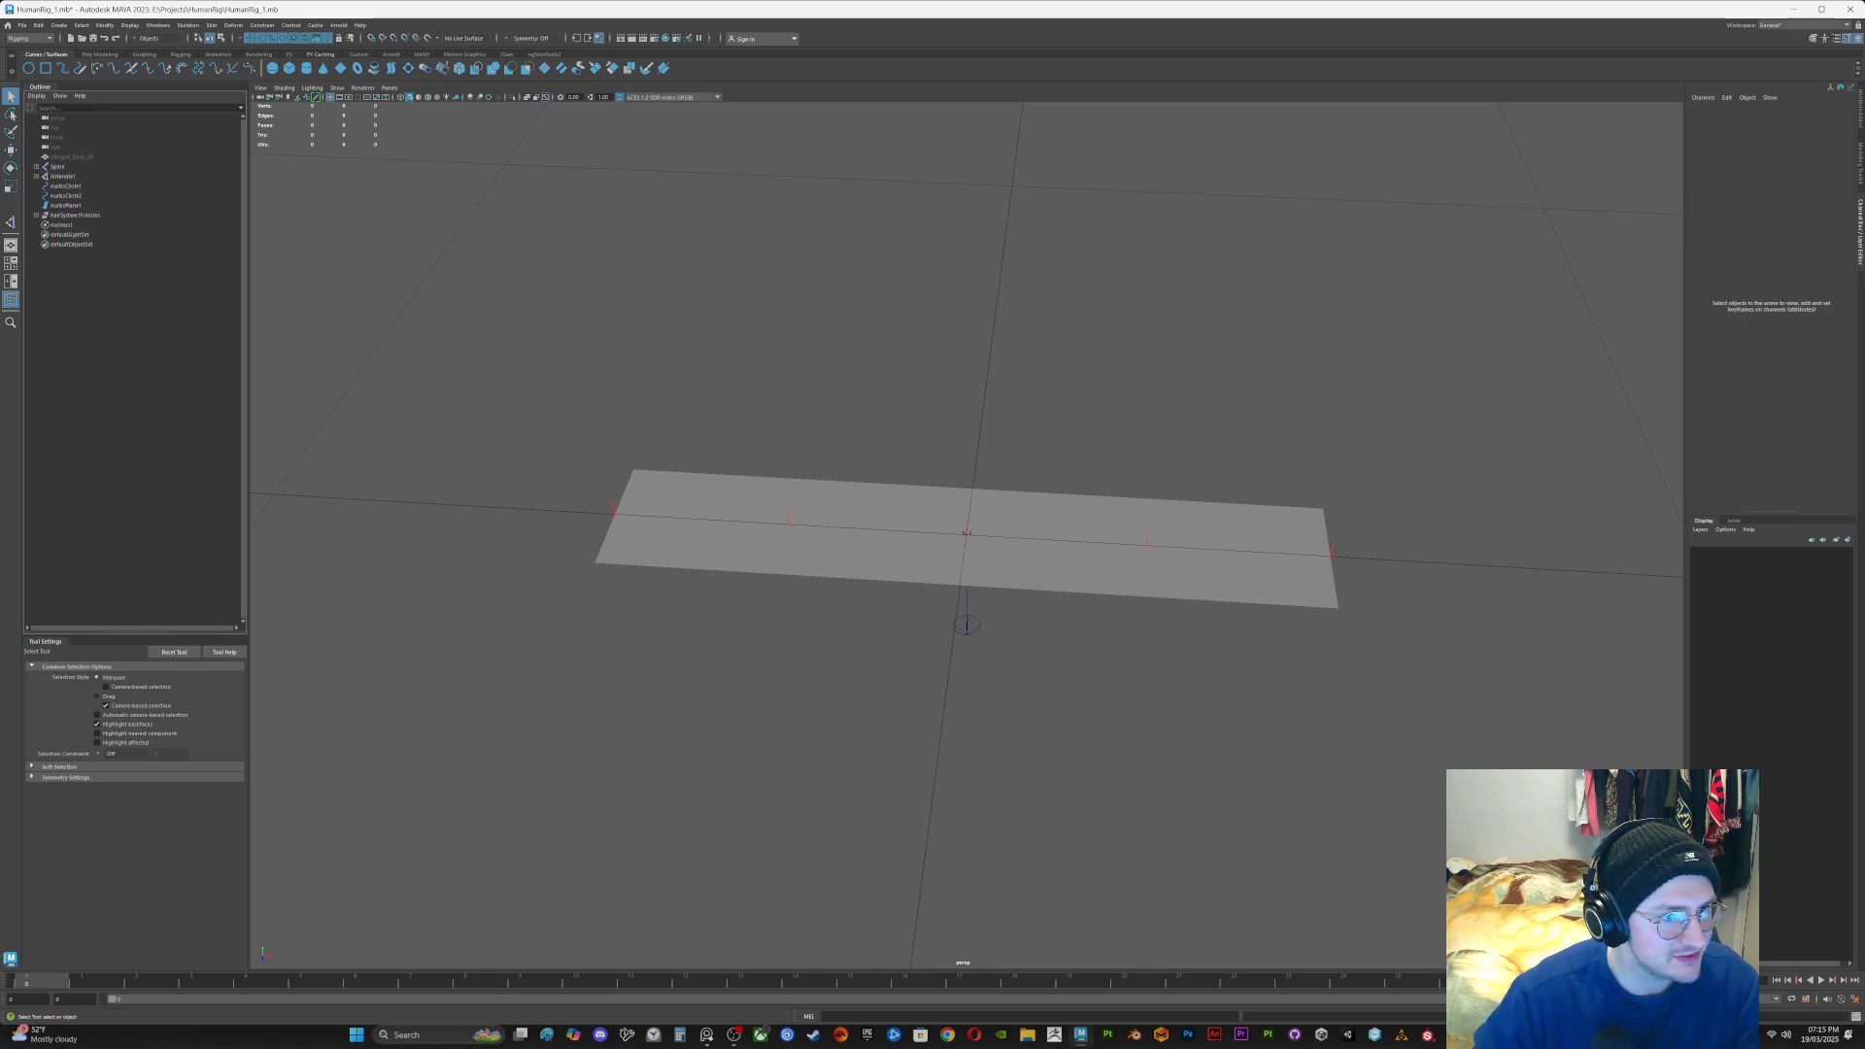
Step: Expand the follicles group and delete the curve under each of the five follicles
left_click(37, 216, "shift")
left_click(70, 235)
left_click(70, 255, "ctrl")
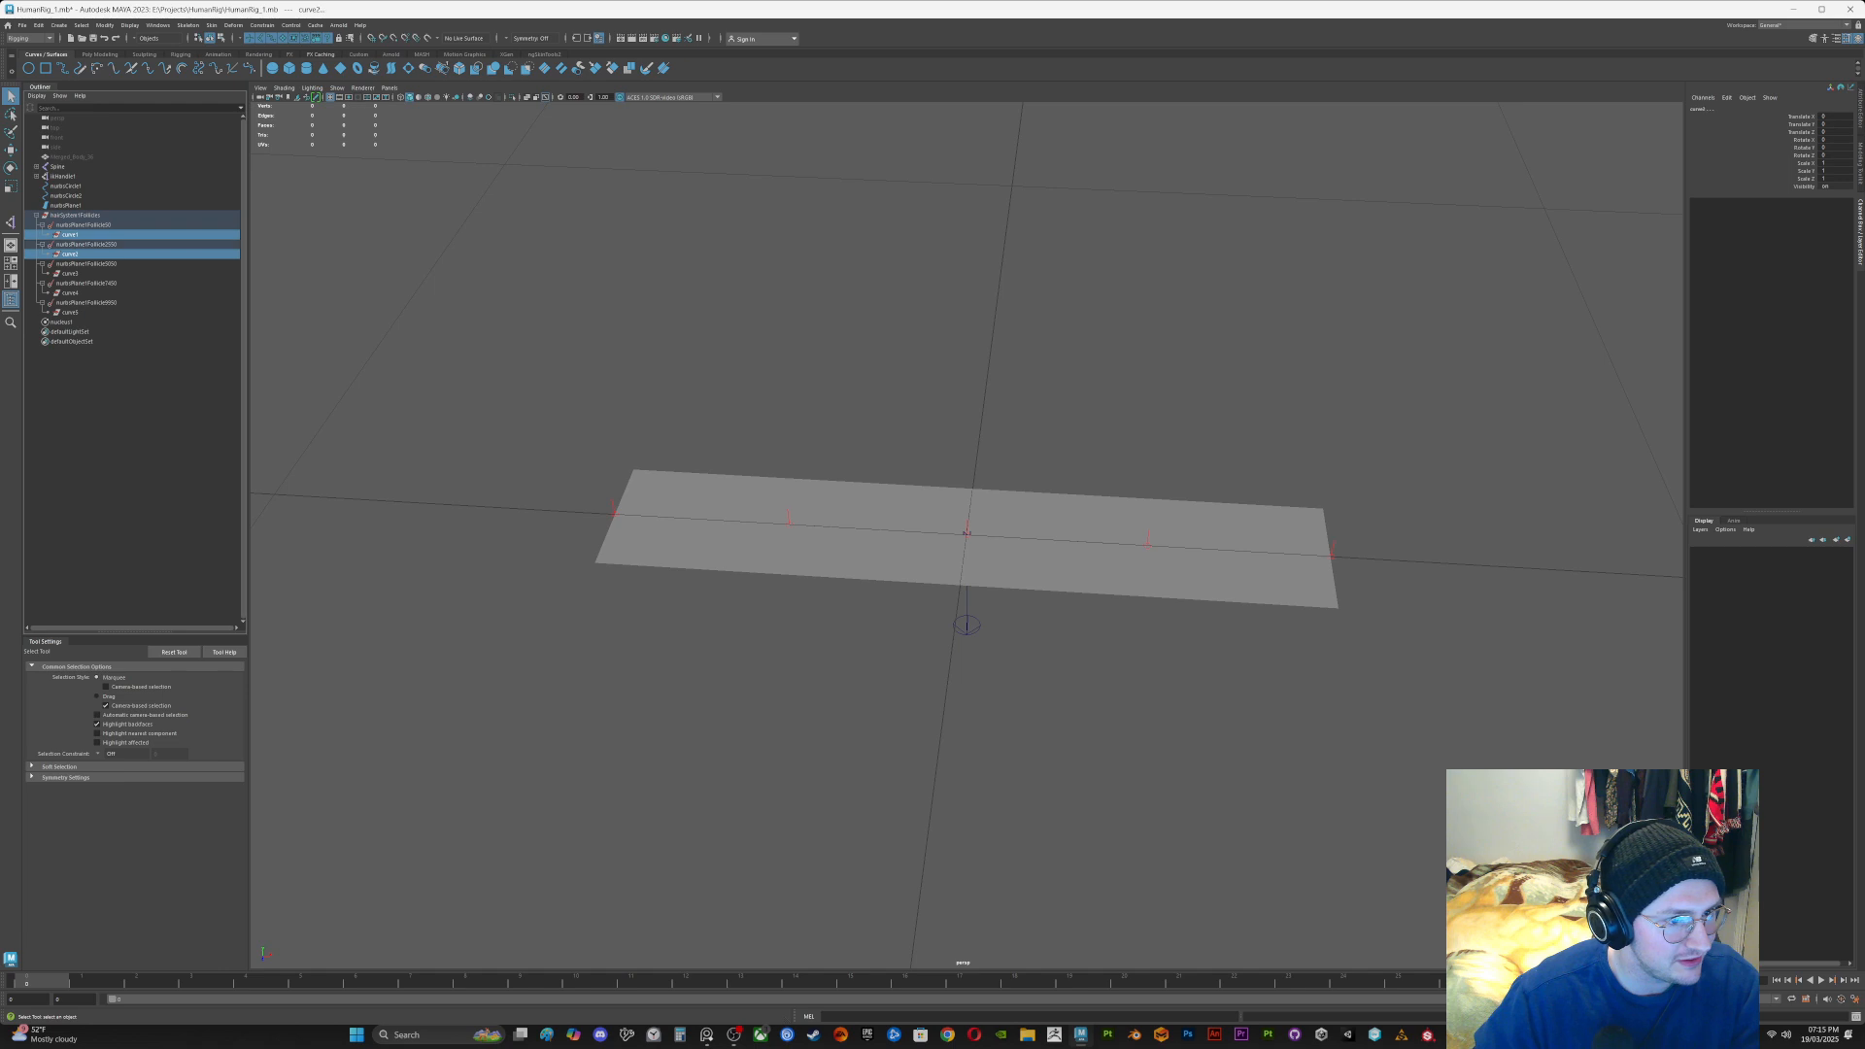
left_click(70, 274, "ctrl")
left_click(70, 294, "ctrl")
left_click(70, 312, "ctrl")
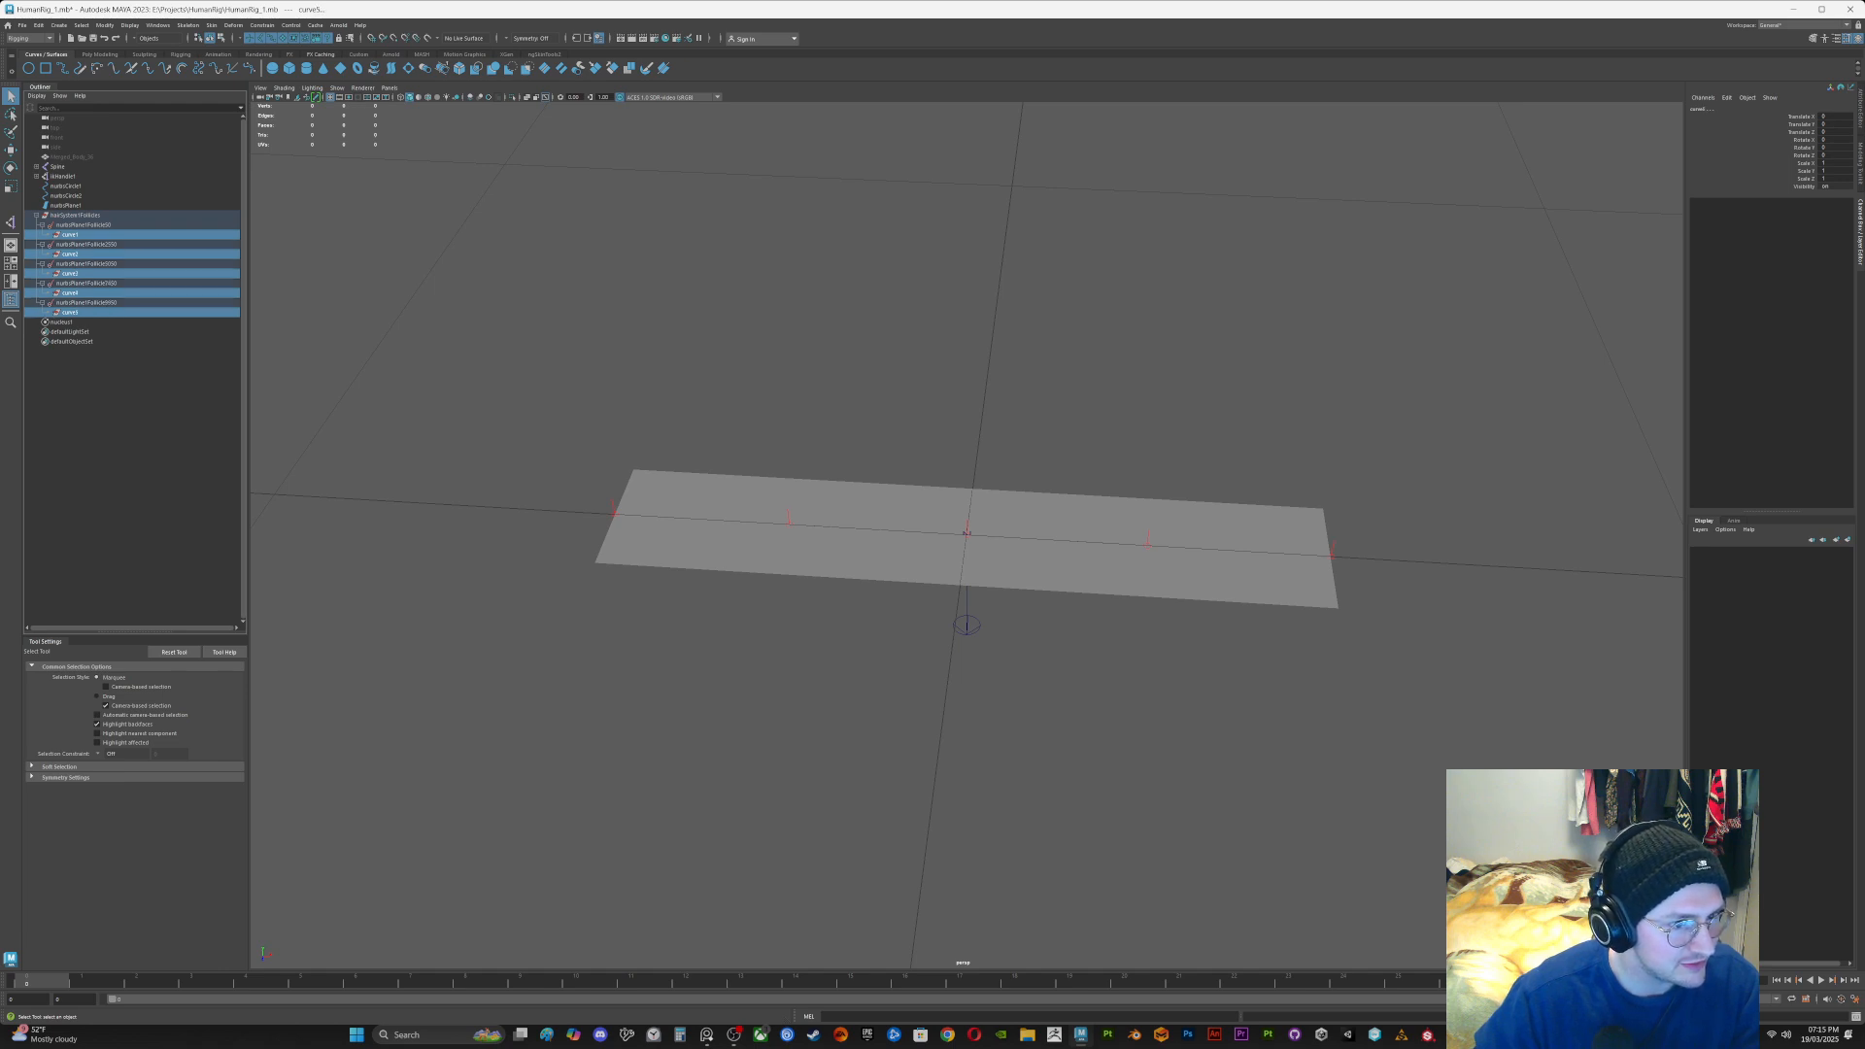
key("Delete")
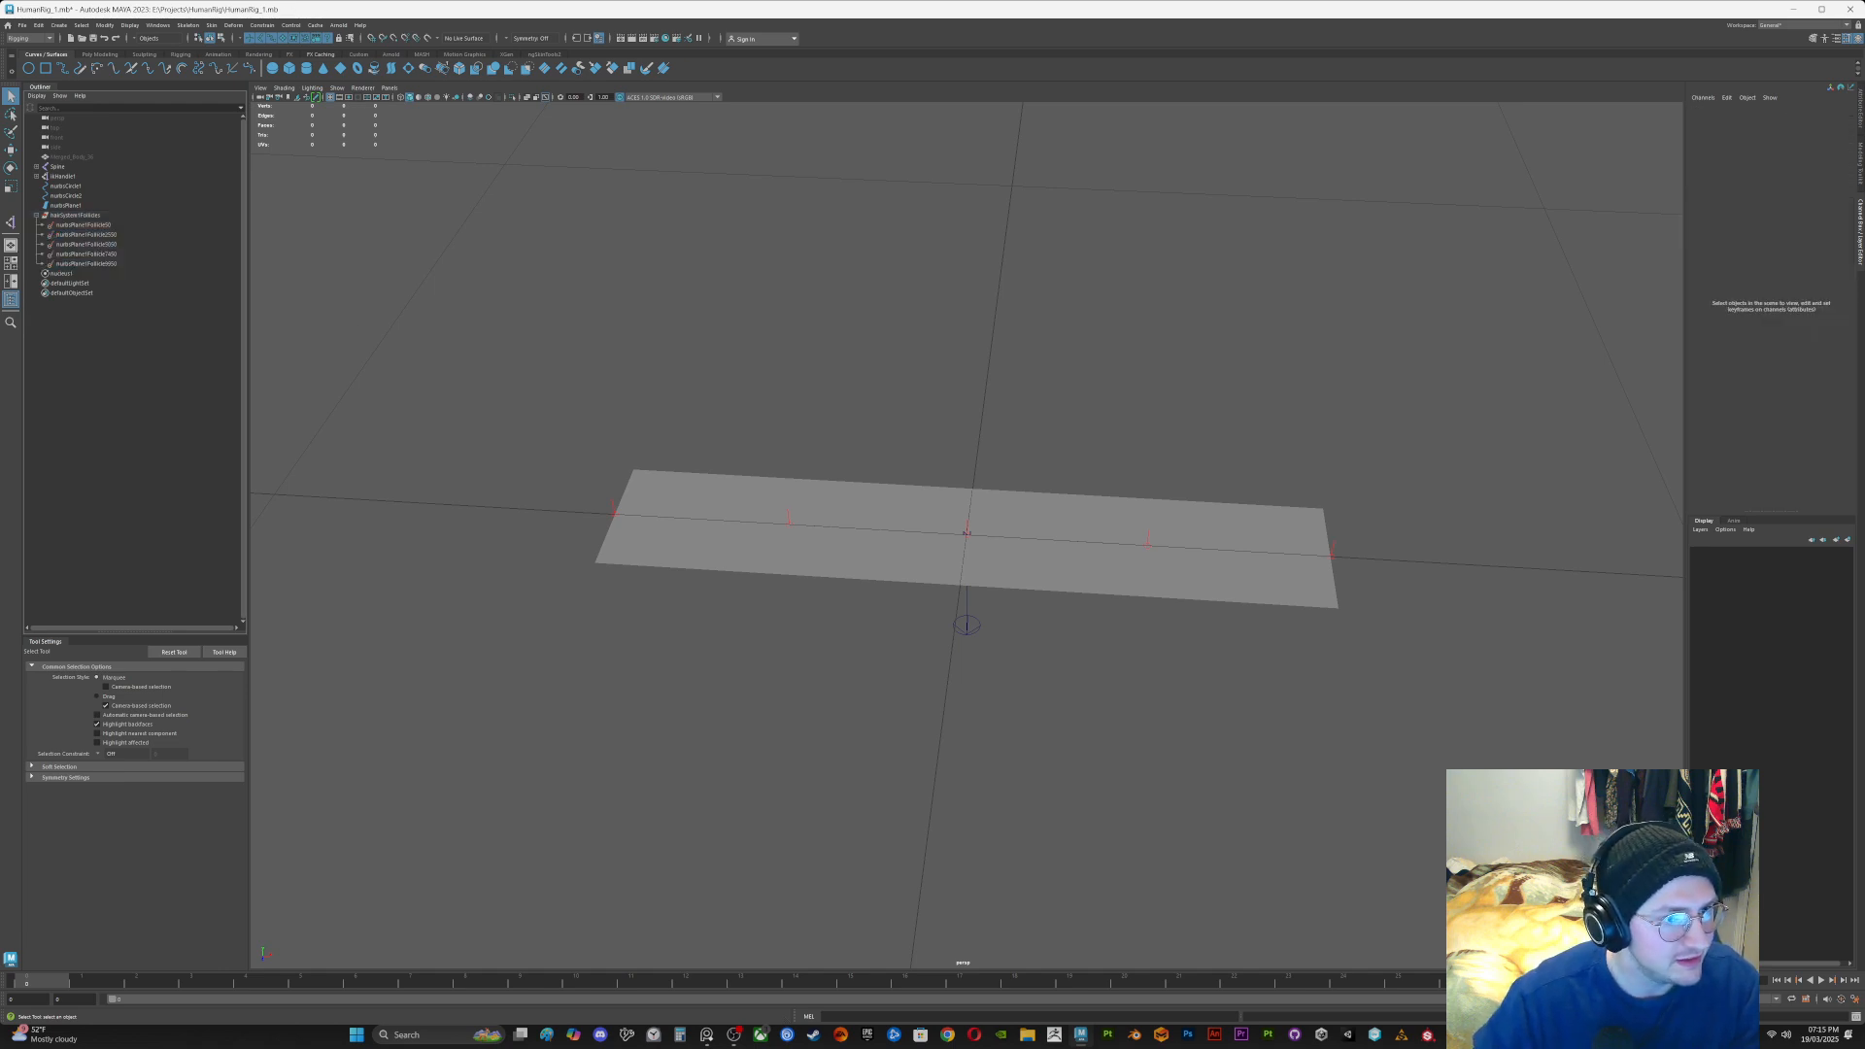
left_click(75, 215)
left_click(68, 206)
left_click(75, 215)
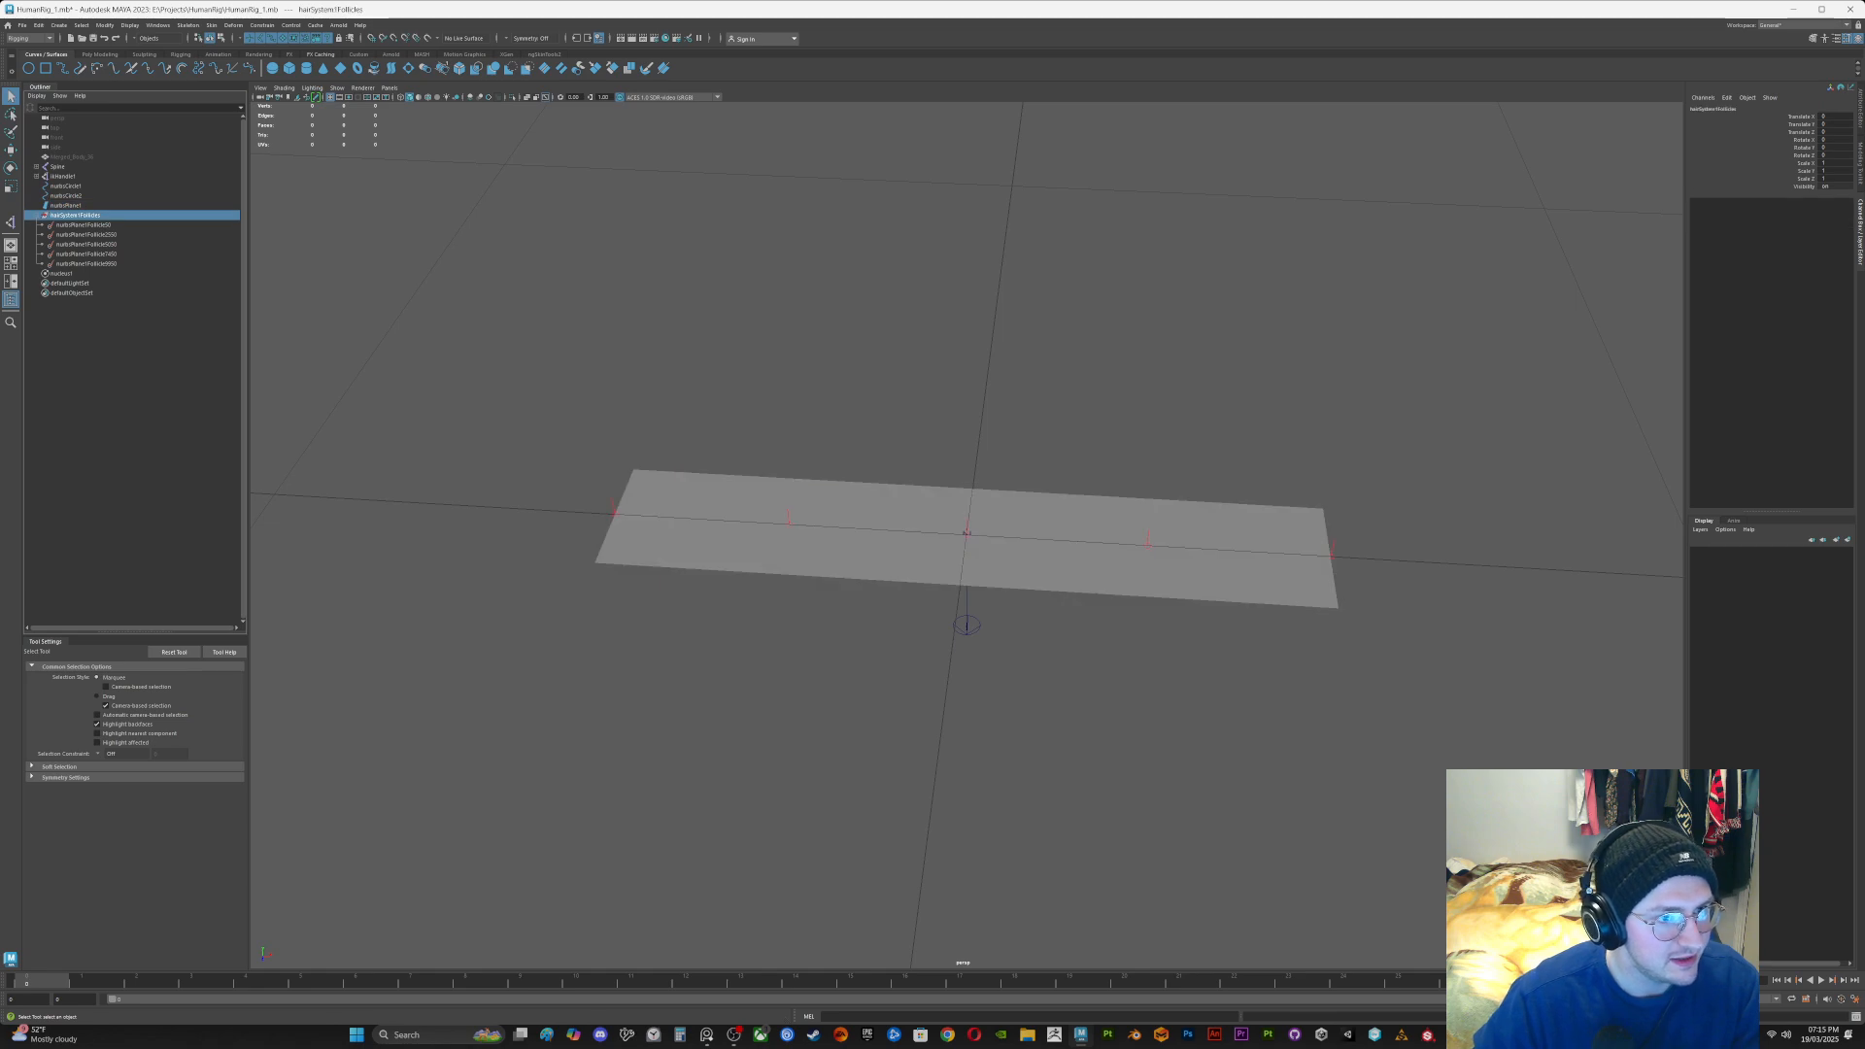
left_click(66, 206)
scroll(967, 534, "down", 8)
left_click_drag(966, 535, 986, 536, "alt")
scroll(967, 534, "up", 3)
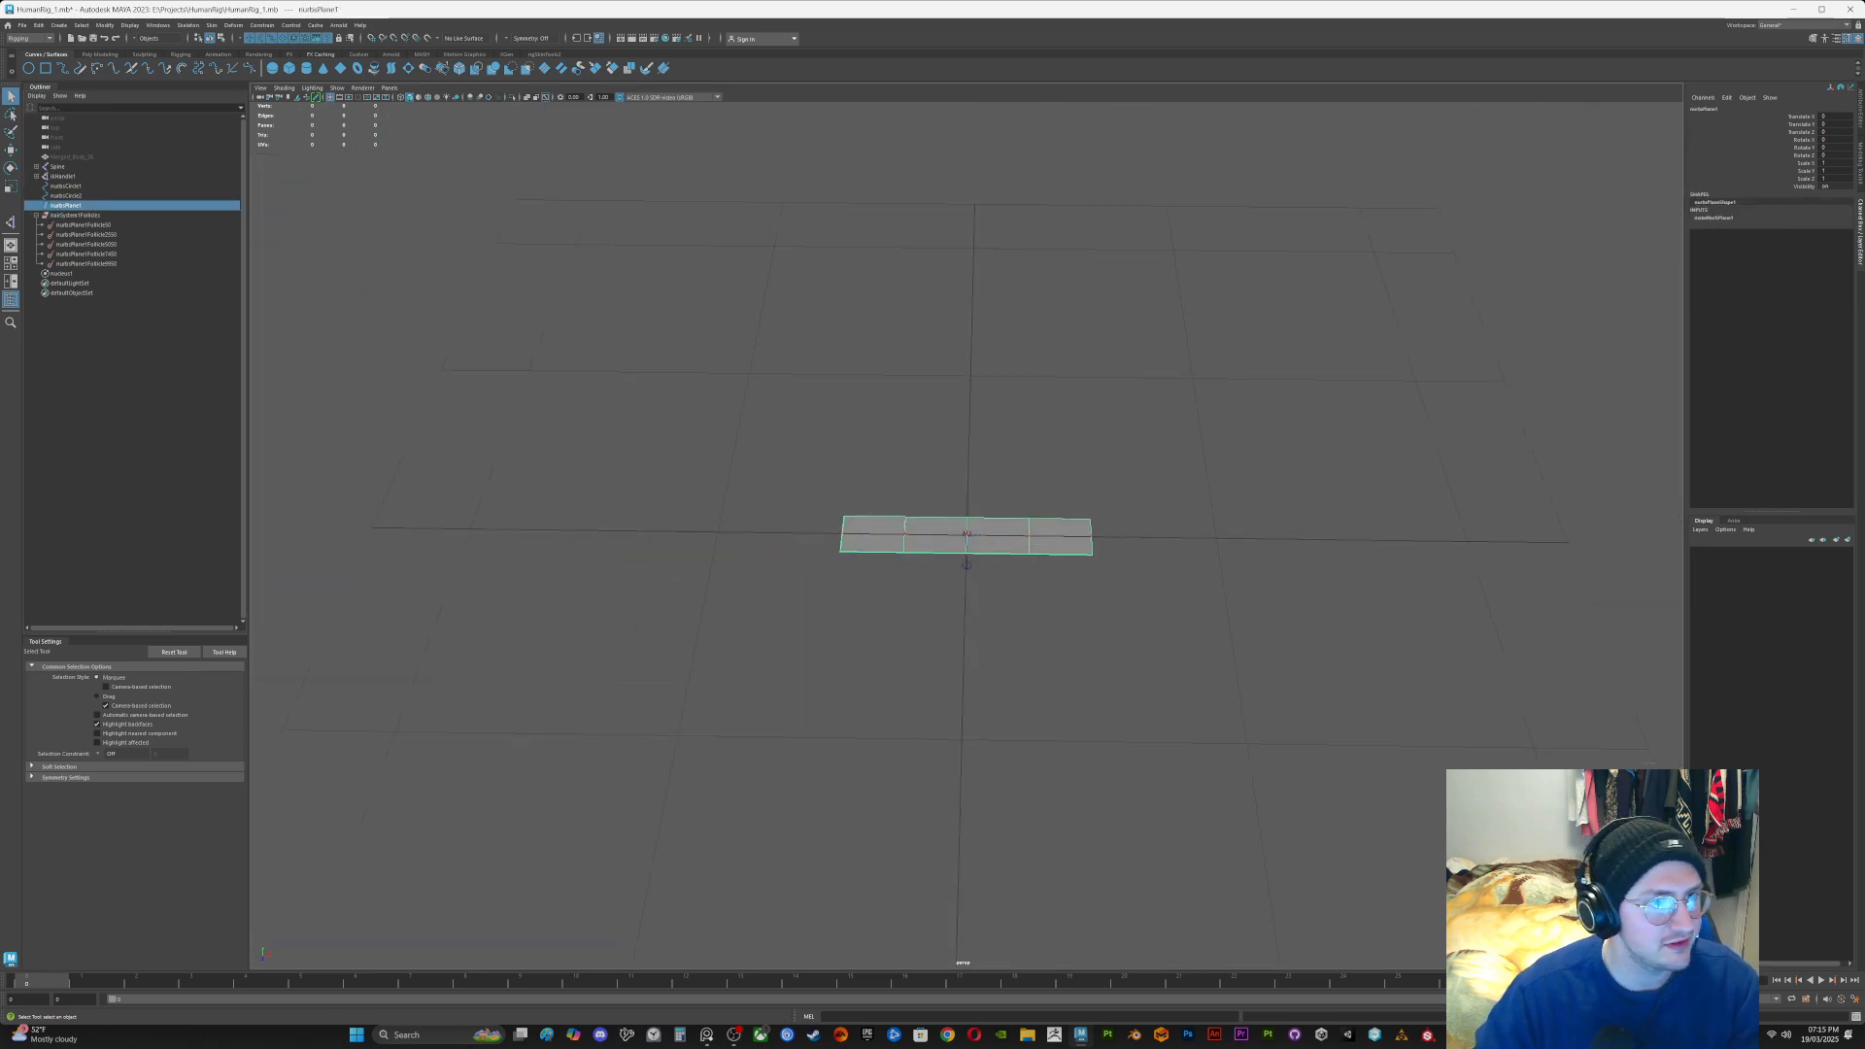
Step: Place a single joint snapped to the grid origin at the centre of the NURBS plane
left_click(99, 55)
left_click(144, 55)
left_click(181, 54)
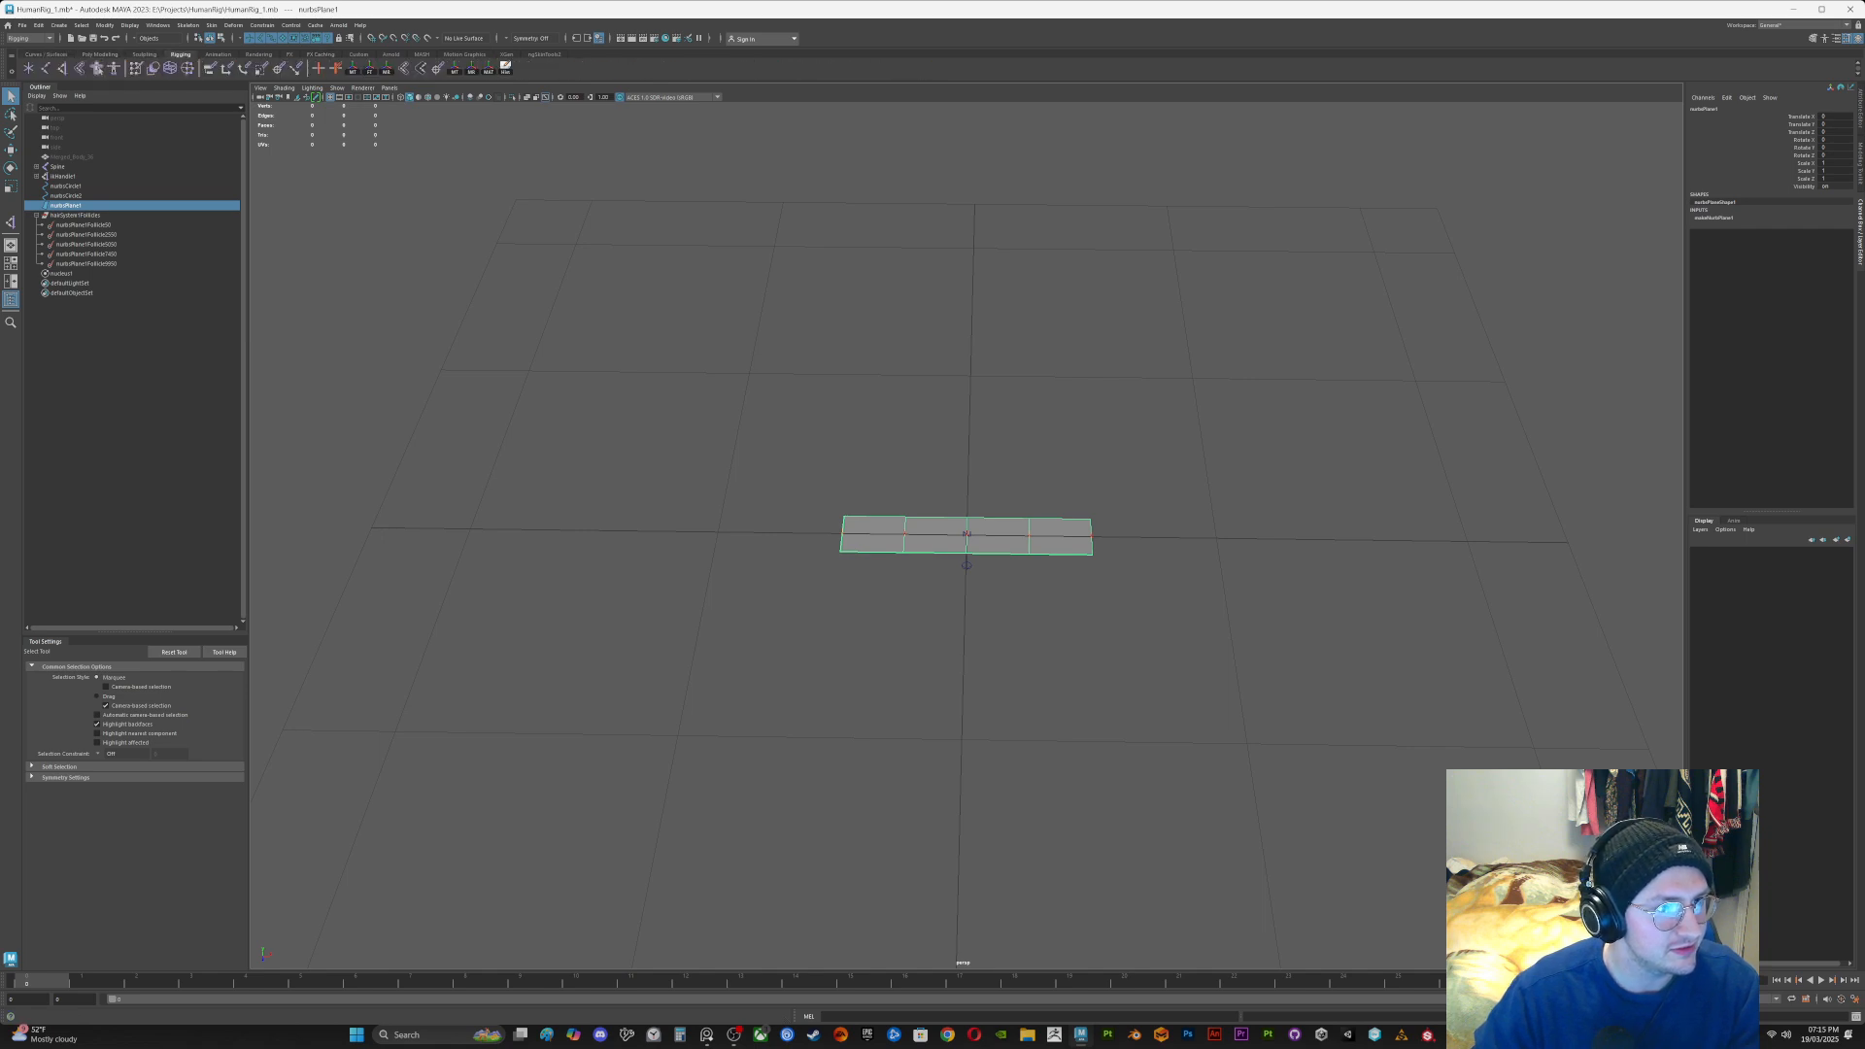
left_click(46, 69)
scroll(967, 534, "up", 5)
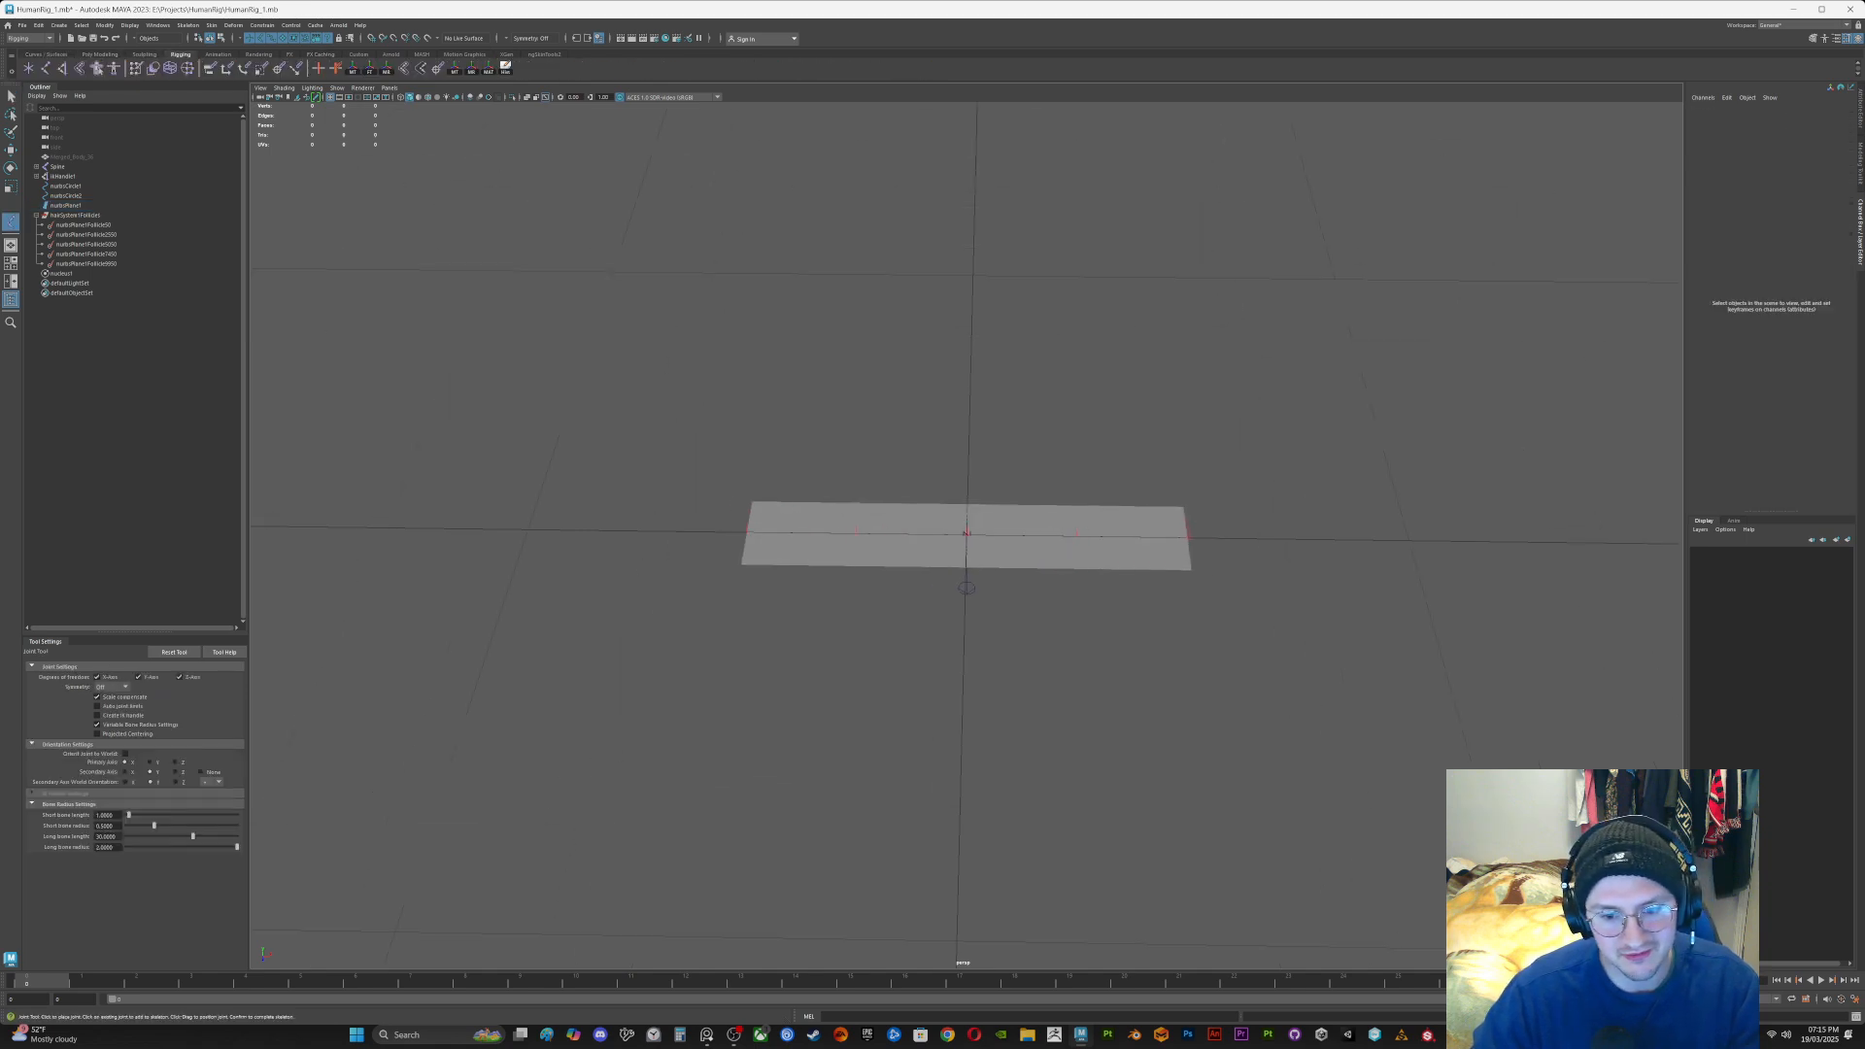
left_click_drag(967, 534, 1001, 545, "alt")
key("w")
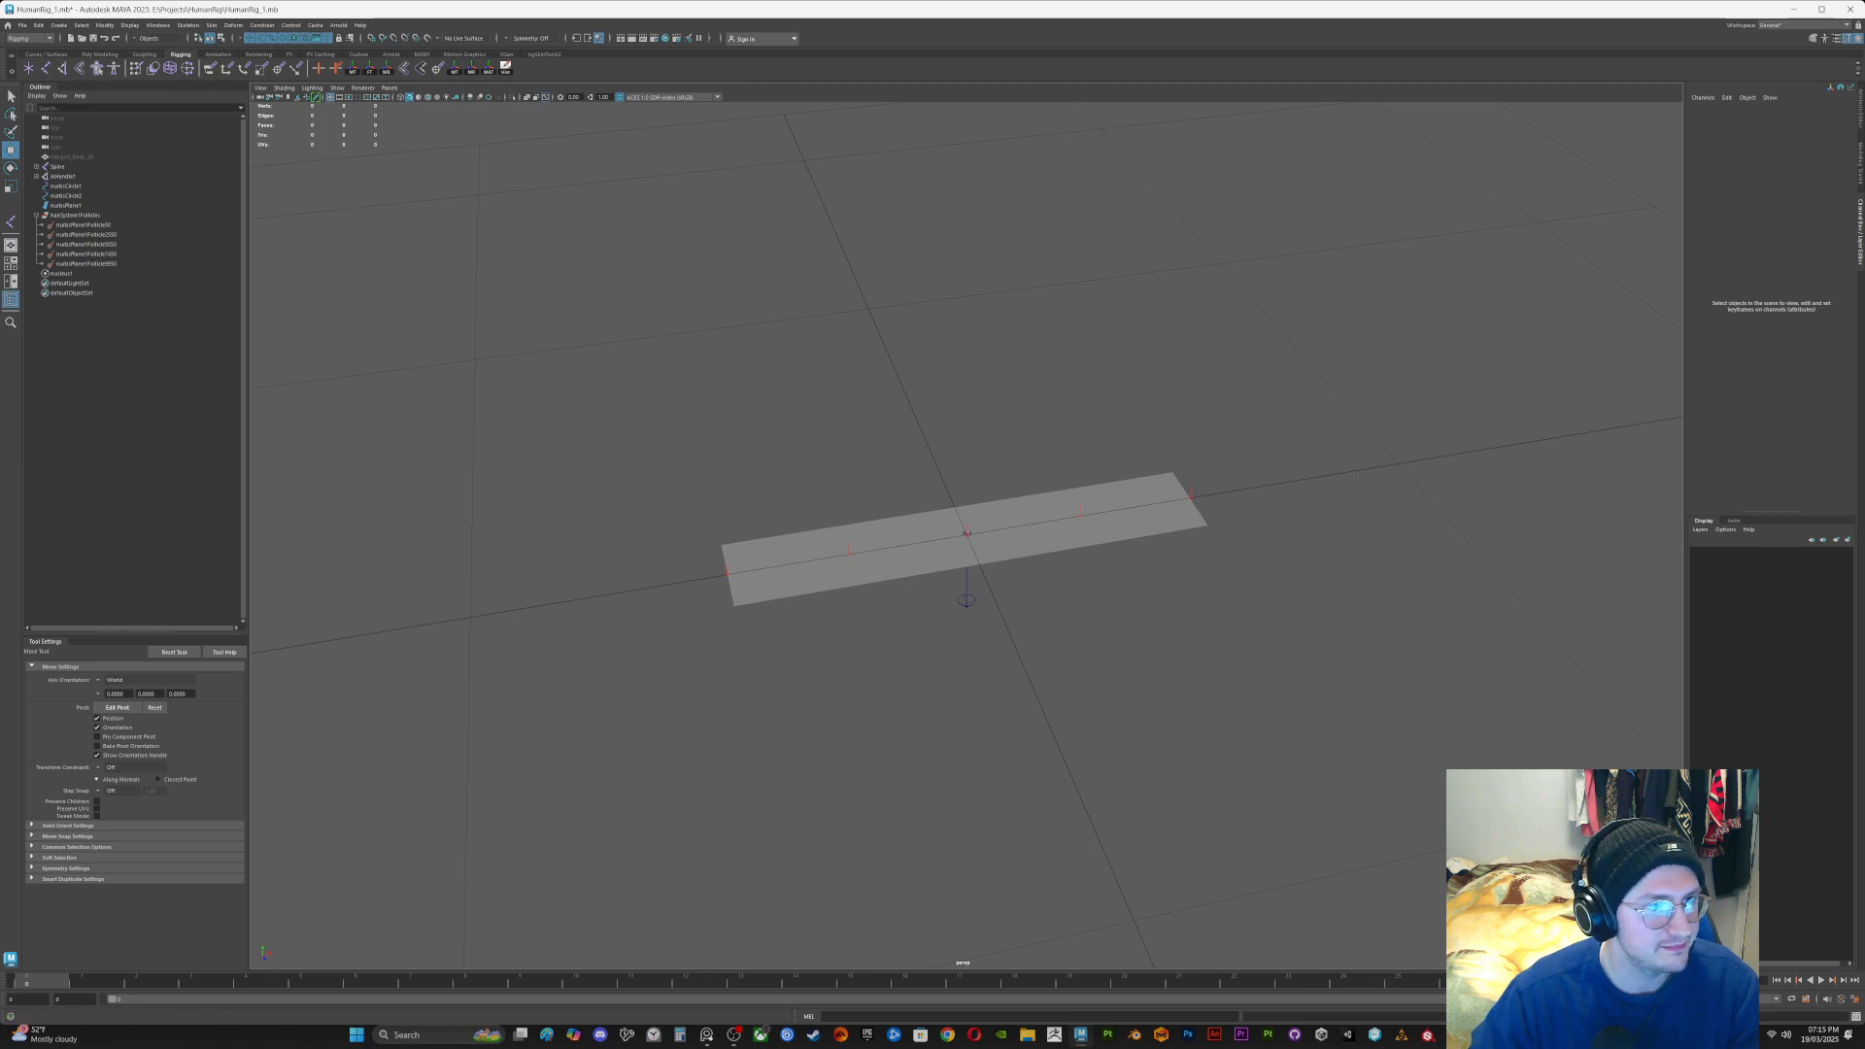
left_click(46, 69)
key("x")
left_click(967, 534)
key("q")
left_click_drag(967, 534, 912, 523, "alt")
scroll(962, 514, "up", 4)
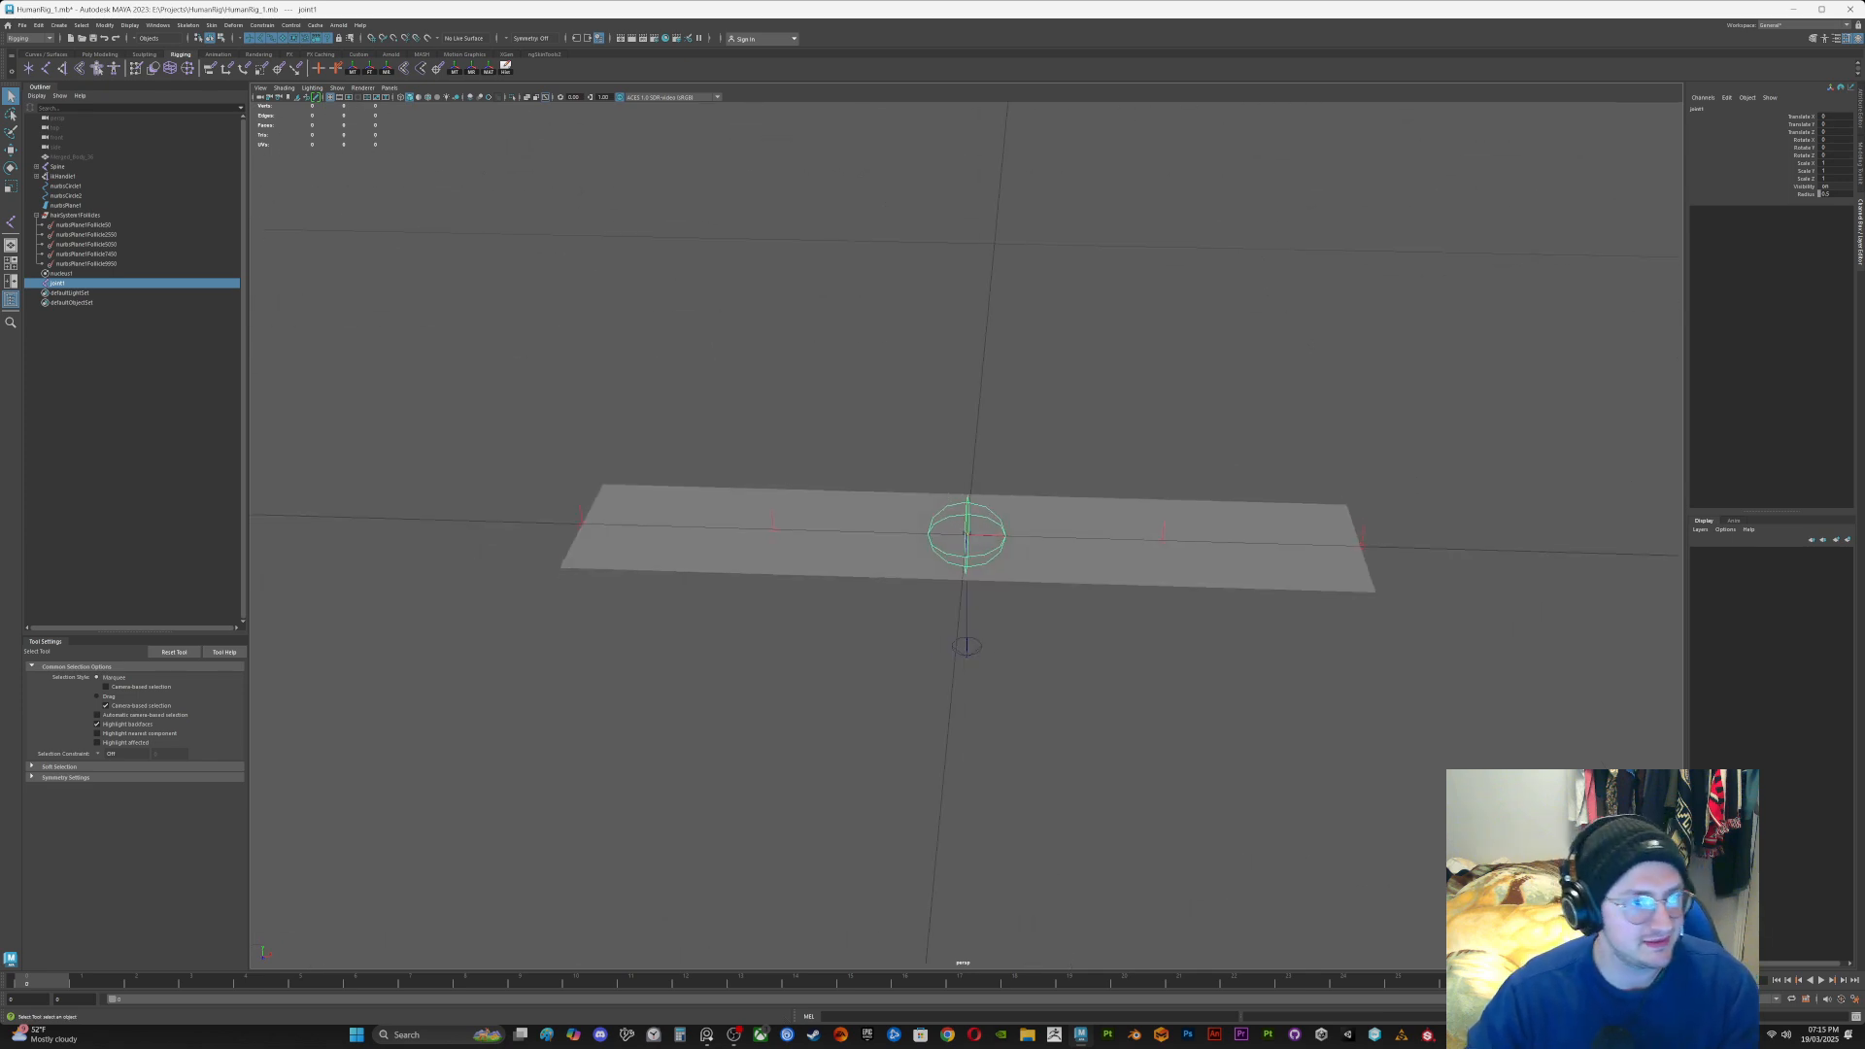
Step: Duplicate the origin joint four times
key("ctrl+d")
key("ctrl+d")
key("ctrl+d")
key("ctrl+d")
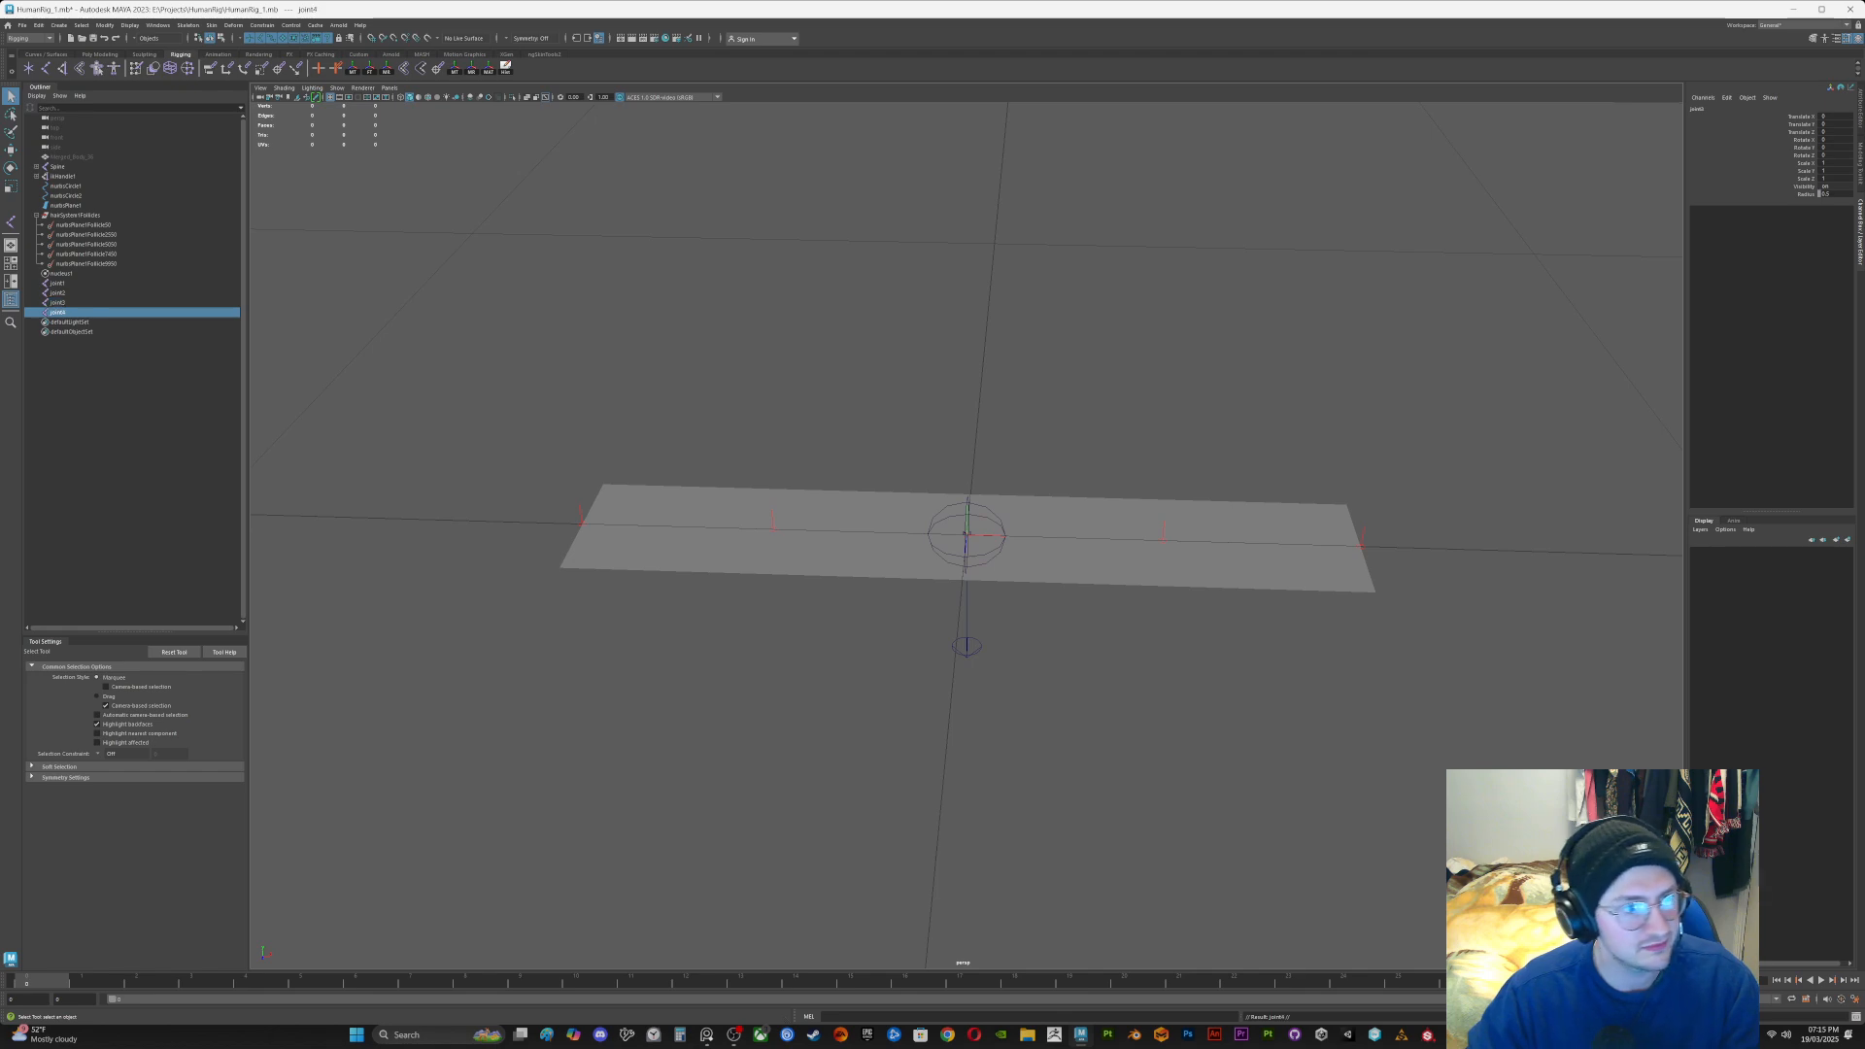
Step: Parent one joint under each of the five plane follicles, and delete the nucleus node
mouse_move(58, 283)
middle_mouse_down()
mouse_move(78, 225)
mouse_move(59, 291)
mouse_move(86, 244)
mouse_move(86, 303)
middle_mouse_up()
left_click(58, 302)
left_click(58, 312)
left_click(59, 322)
left_click(59, 321)
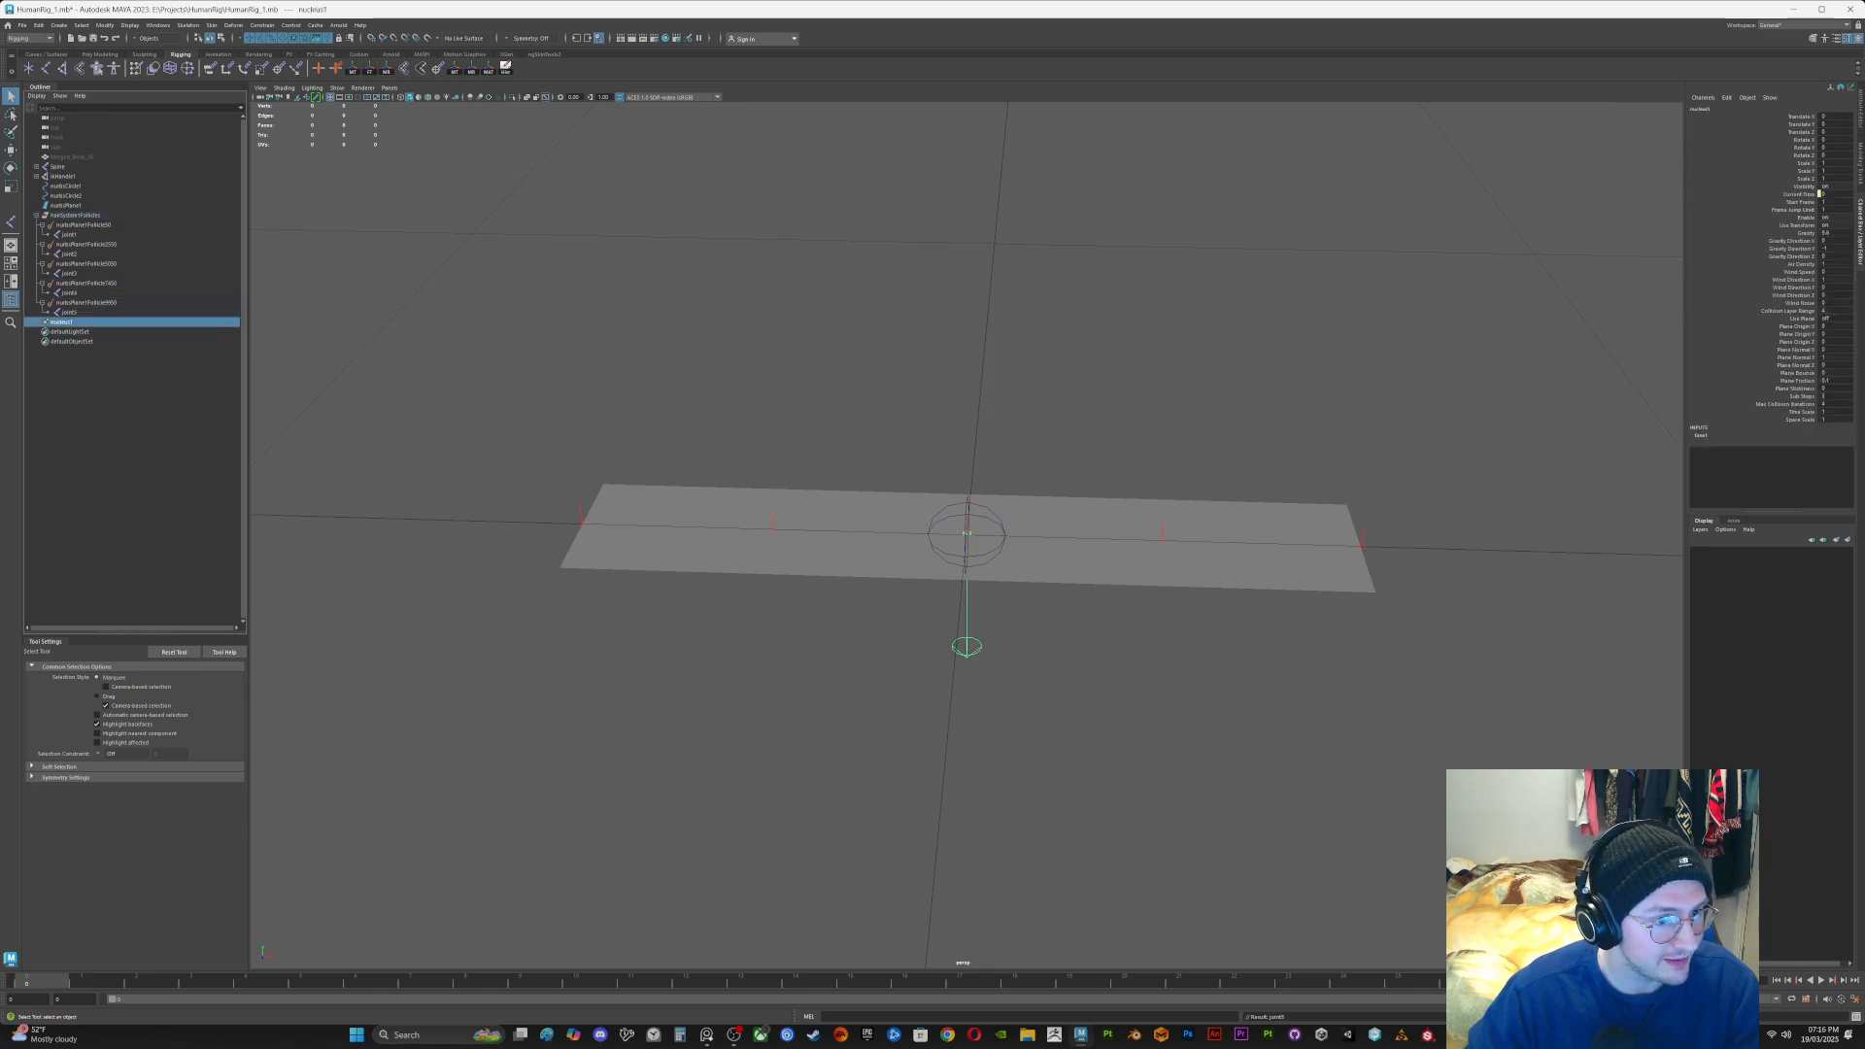
key("Delete")
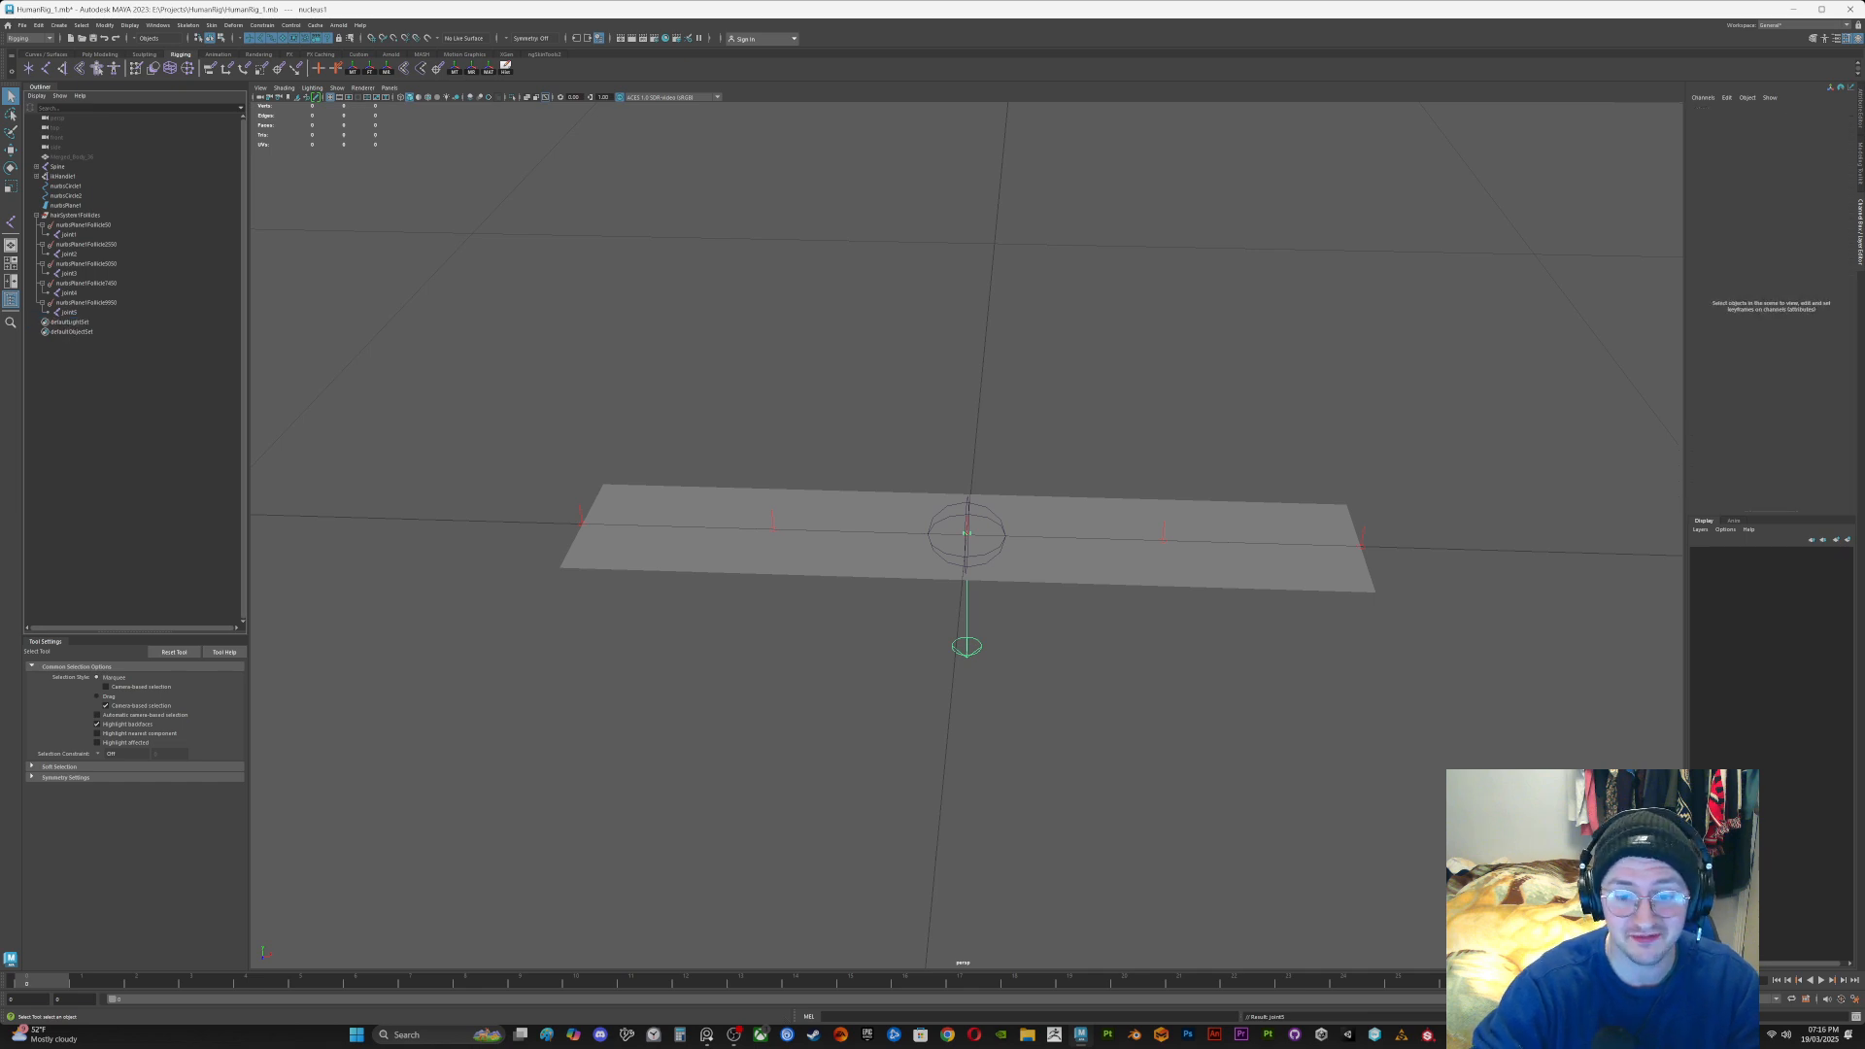
Step: Set the translate and rotate values of all five follicle joints to 0 so each sits on its follicle
left_click(68, 234)
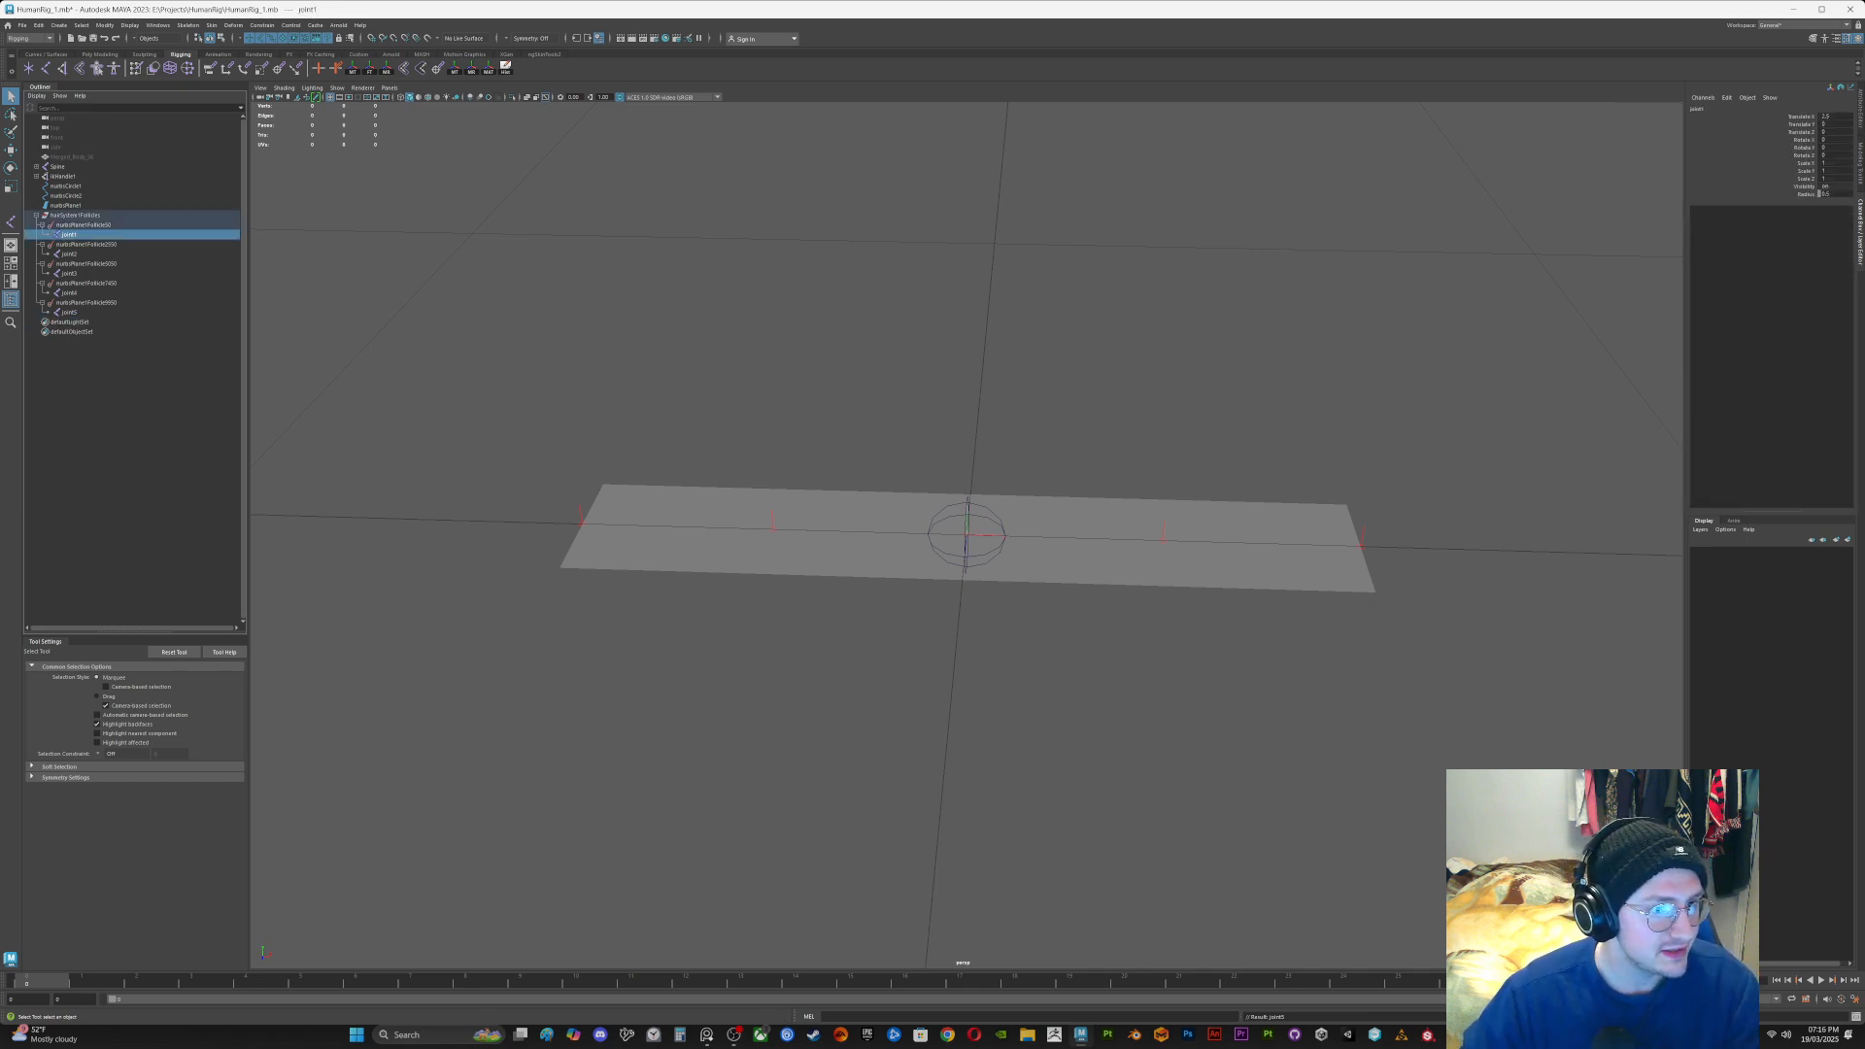
left_click(68, 254, "ctrl")
left_click(68, 273, "ctrl")
left_click(68, 293, "ctrl")
left_click(68, 312, "ctrl")
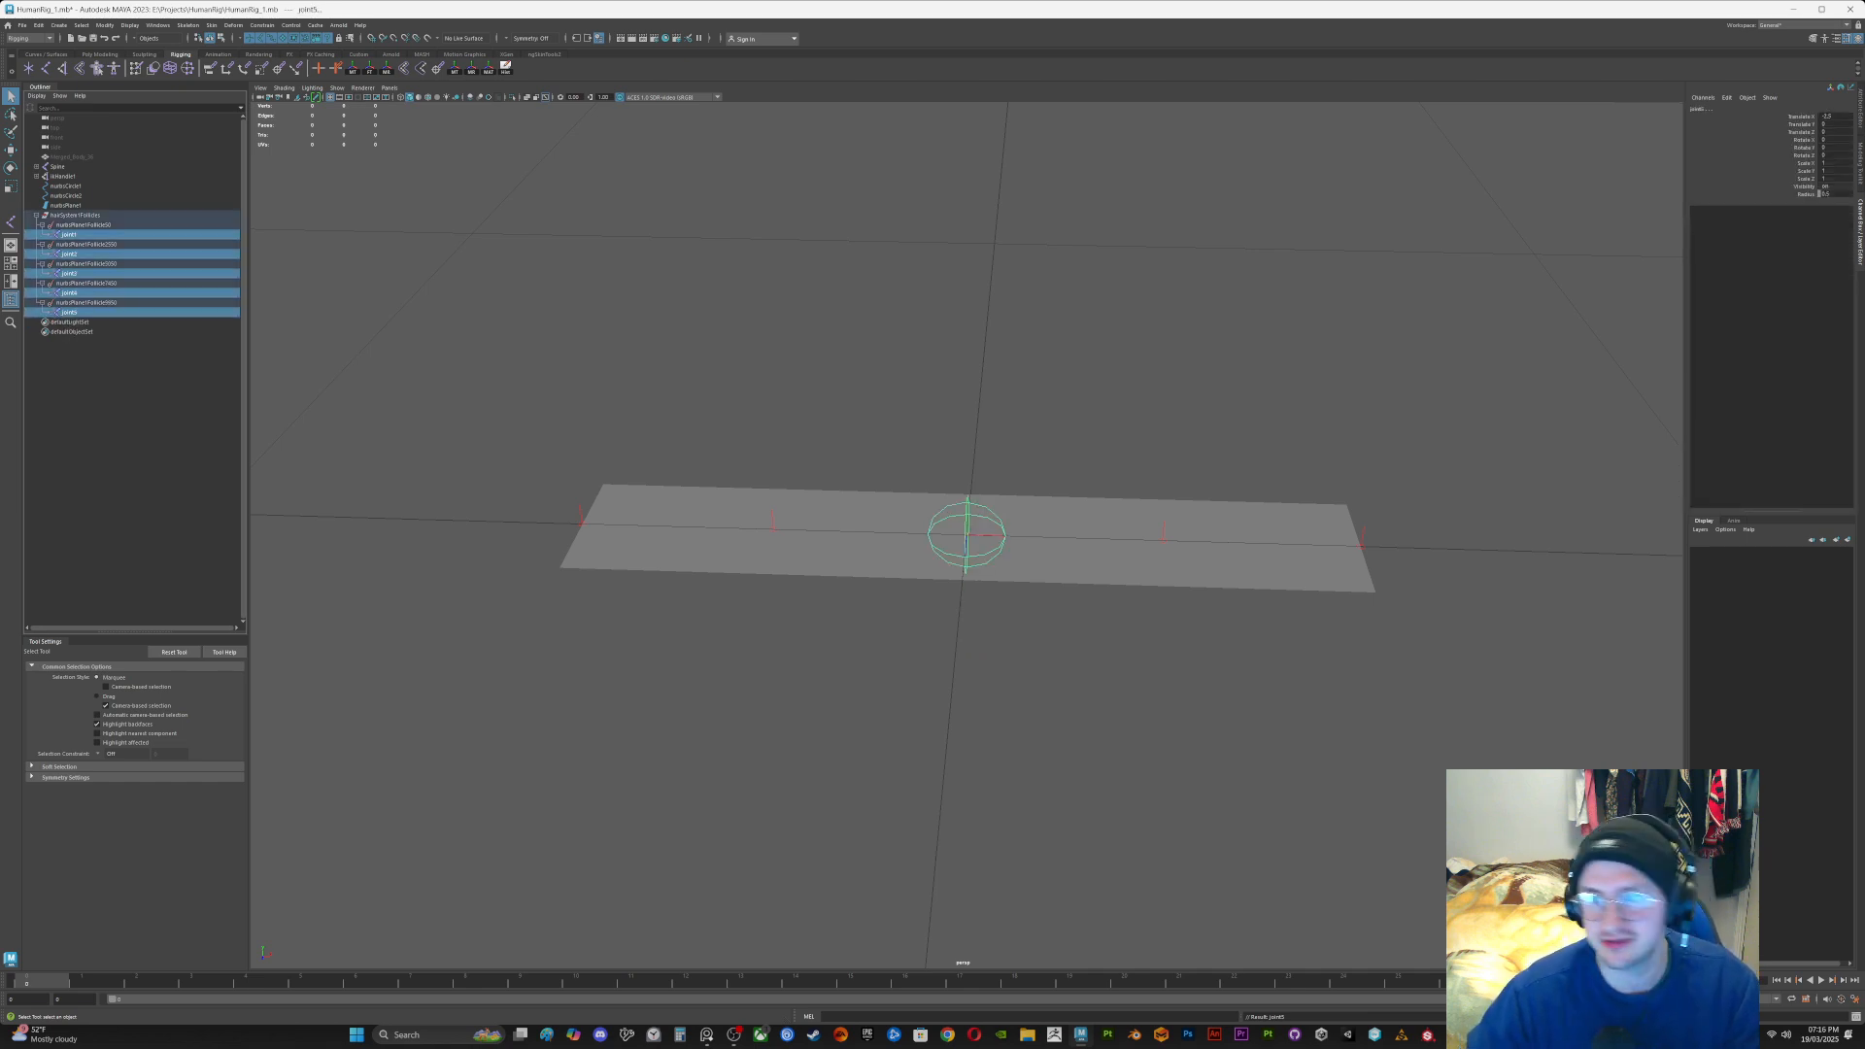
left_click_drag(1805, 116, 1805, 154)
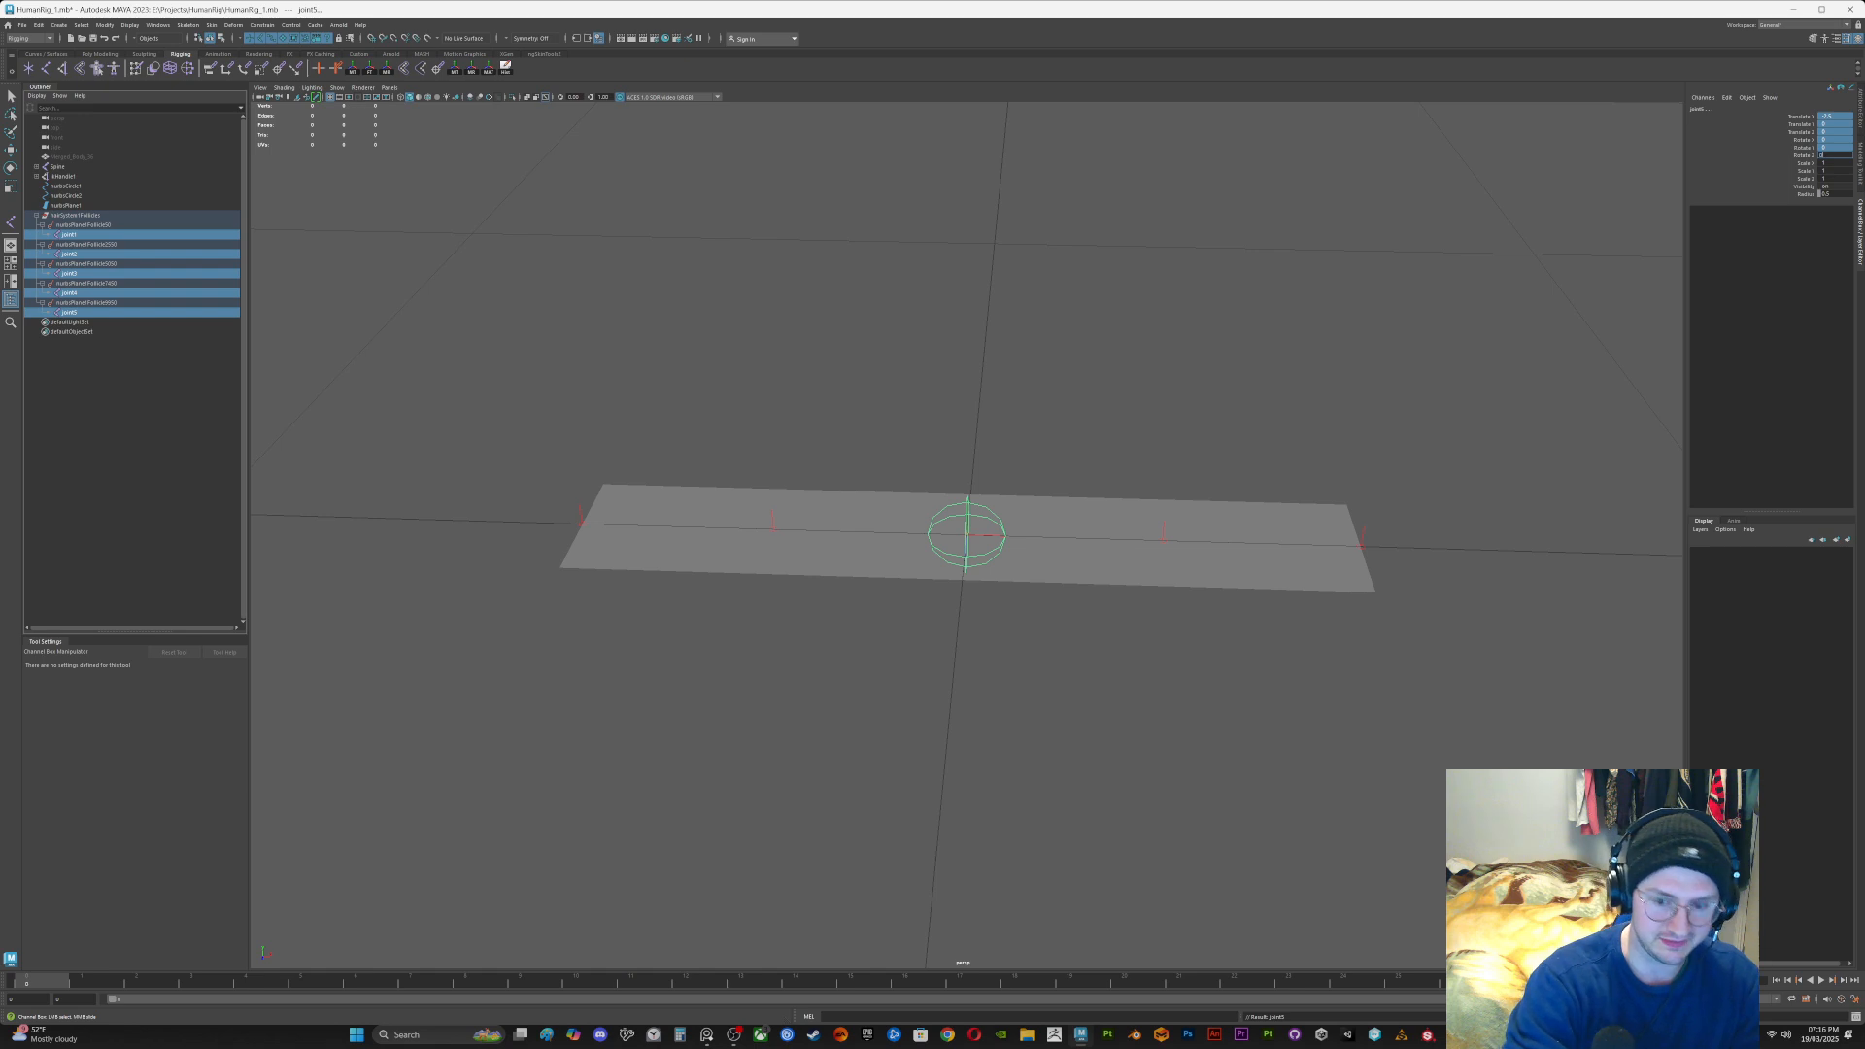
type("0")
key("Return")
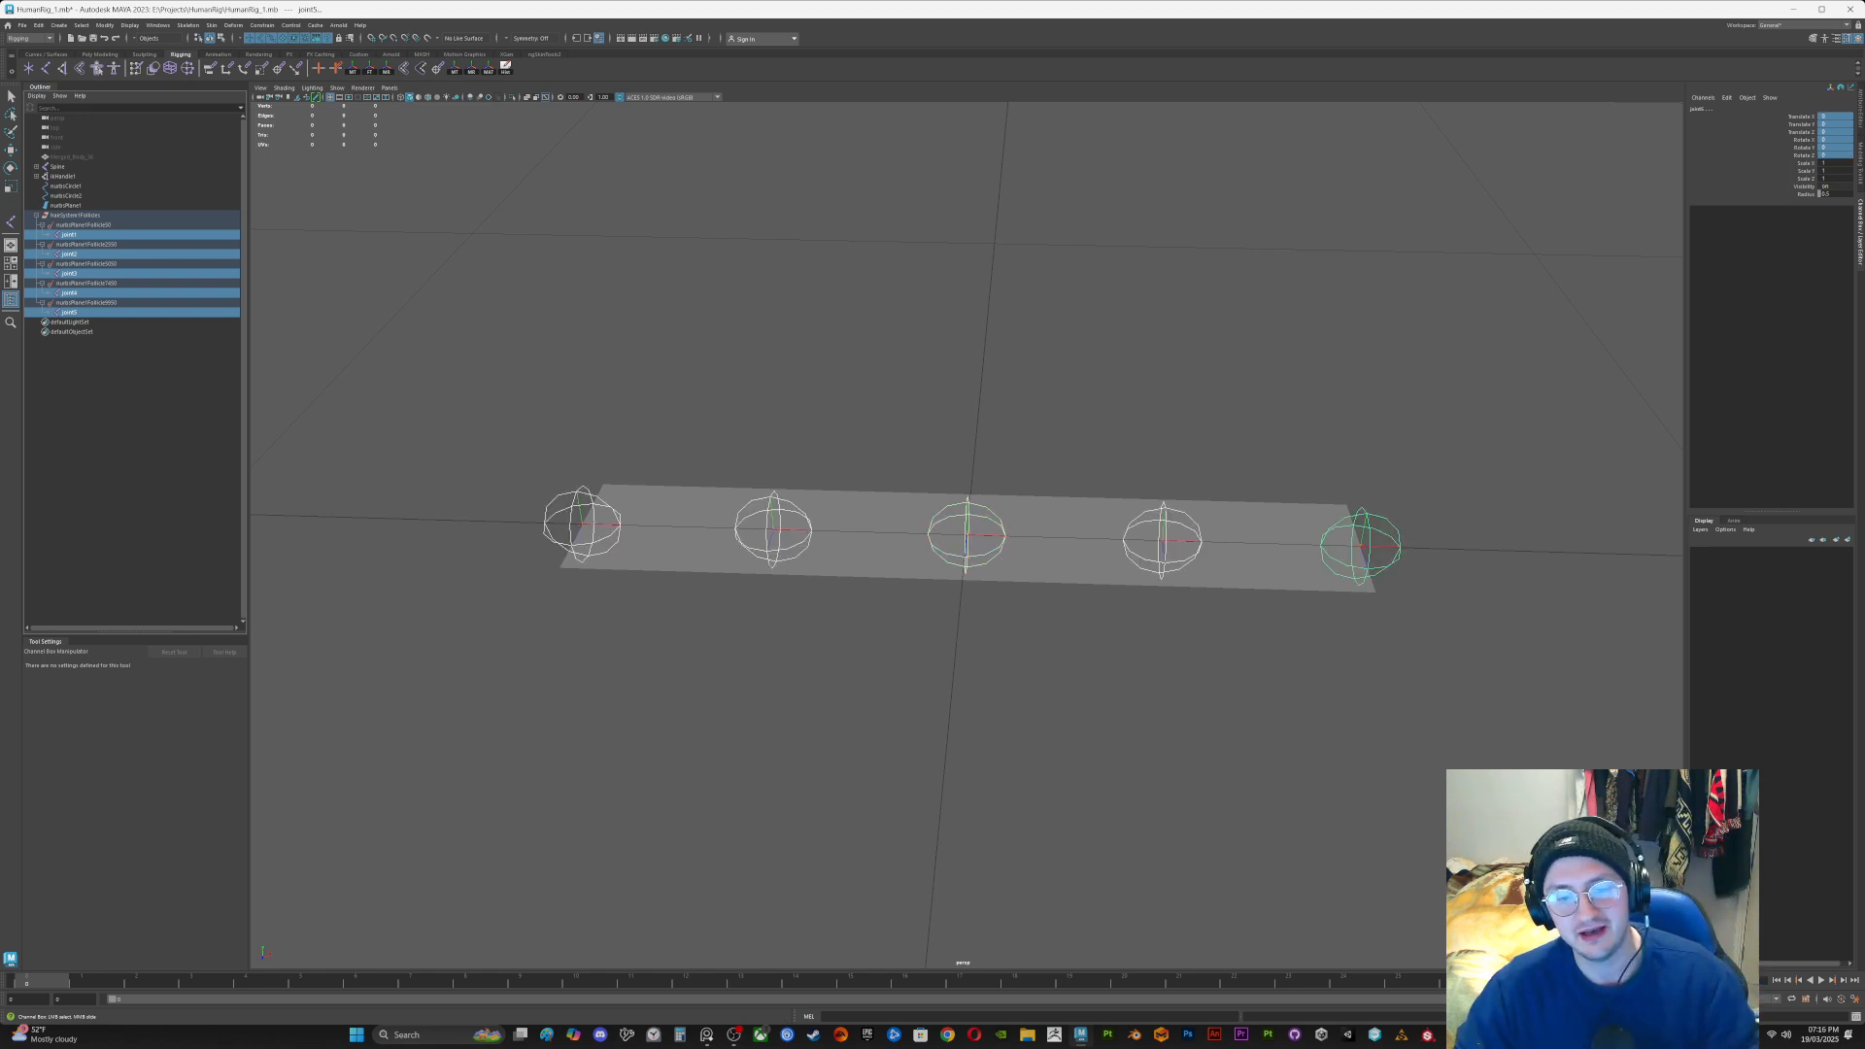
Step: Examine the ribbon plane and its five joints in relation to the character skeleton
left_click_drag(972, 622, 997, 671, "alt")
left_click(933, 739)
scroll(932, 739, "down", 5)
scroll(956, 680, "down", 4)
scroll(997, 670, "down", 7)
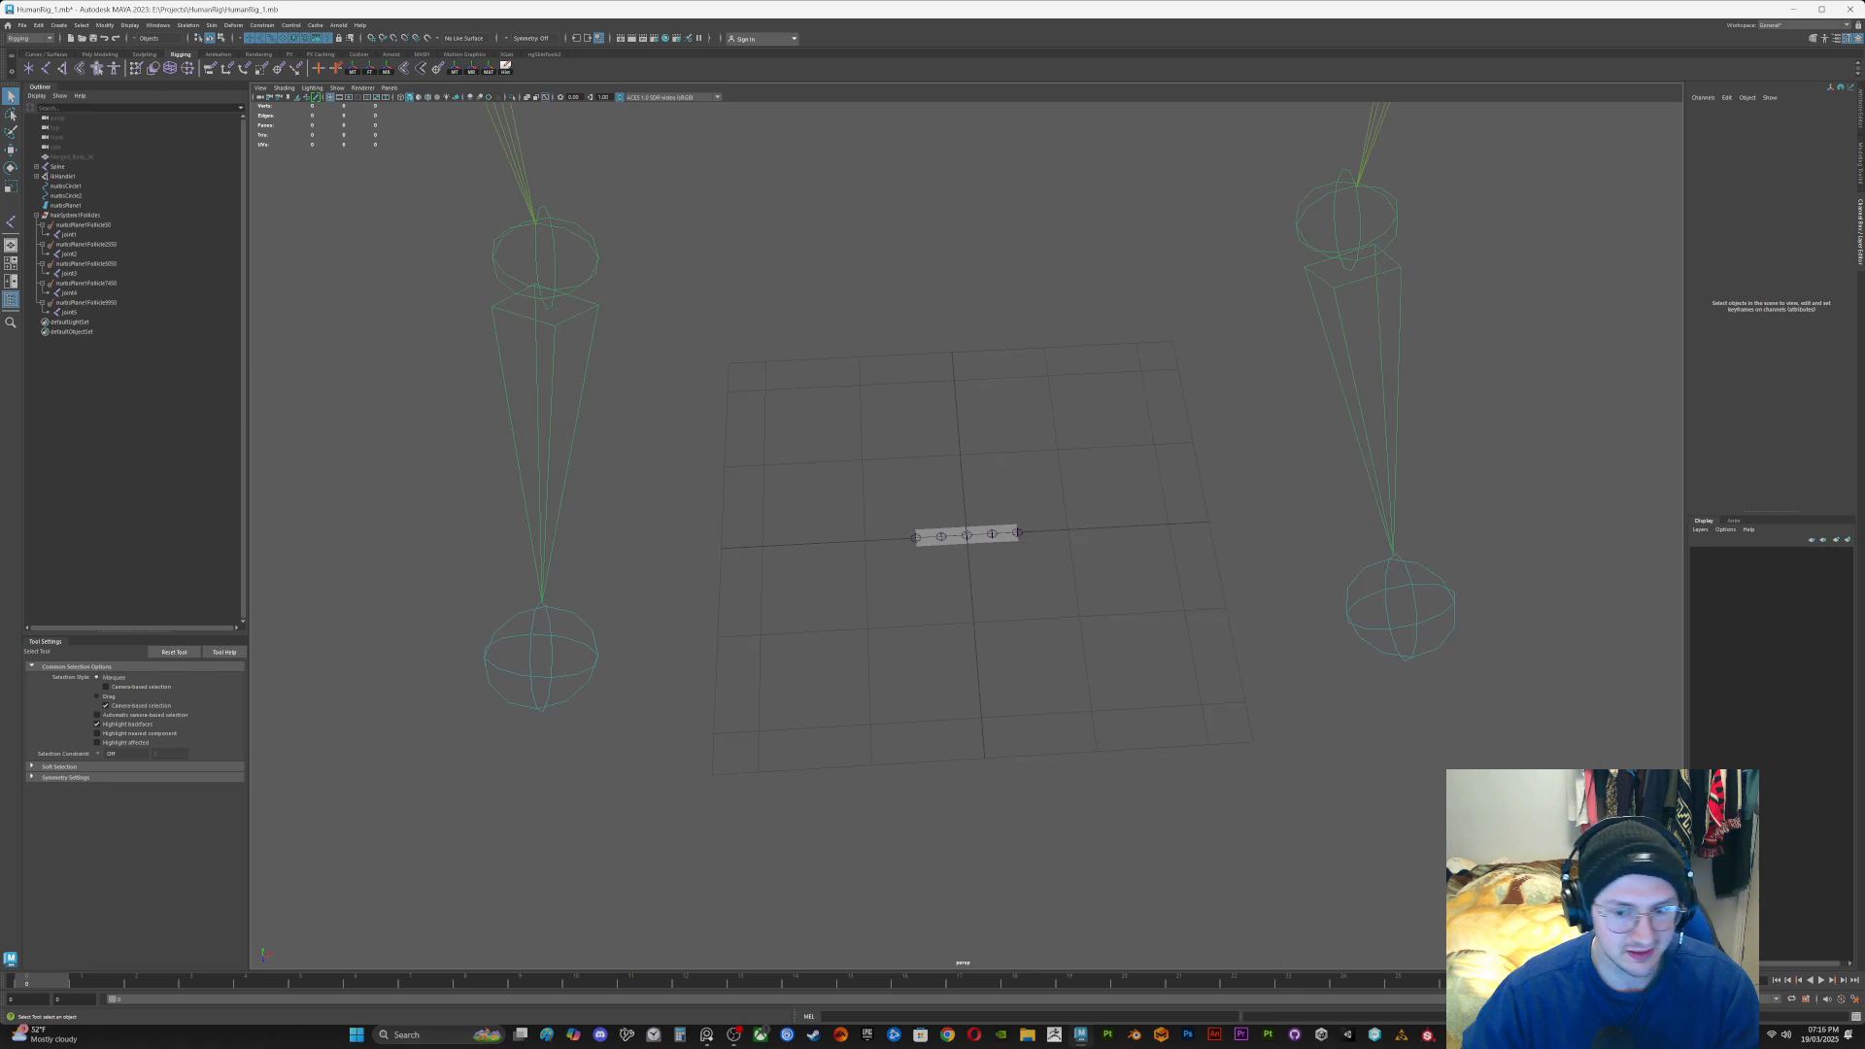
scroll(997, 671, "up", 9)
mouse_move(997, 670)
middle_mouse_down("alt")
mouse_move(878, 667)
mouse_move(1019, 678)
middle_mouse_up("alt")
scroll(878, 667, "up", 4)
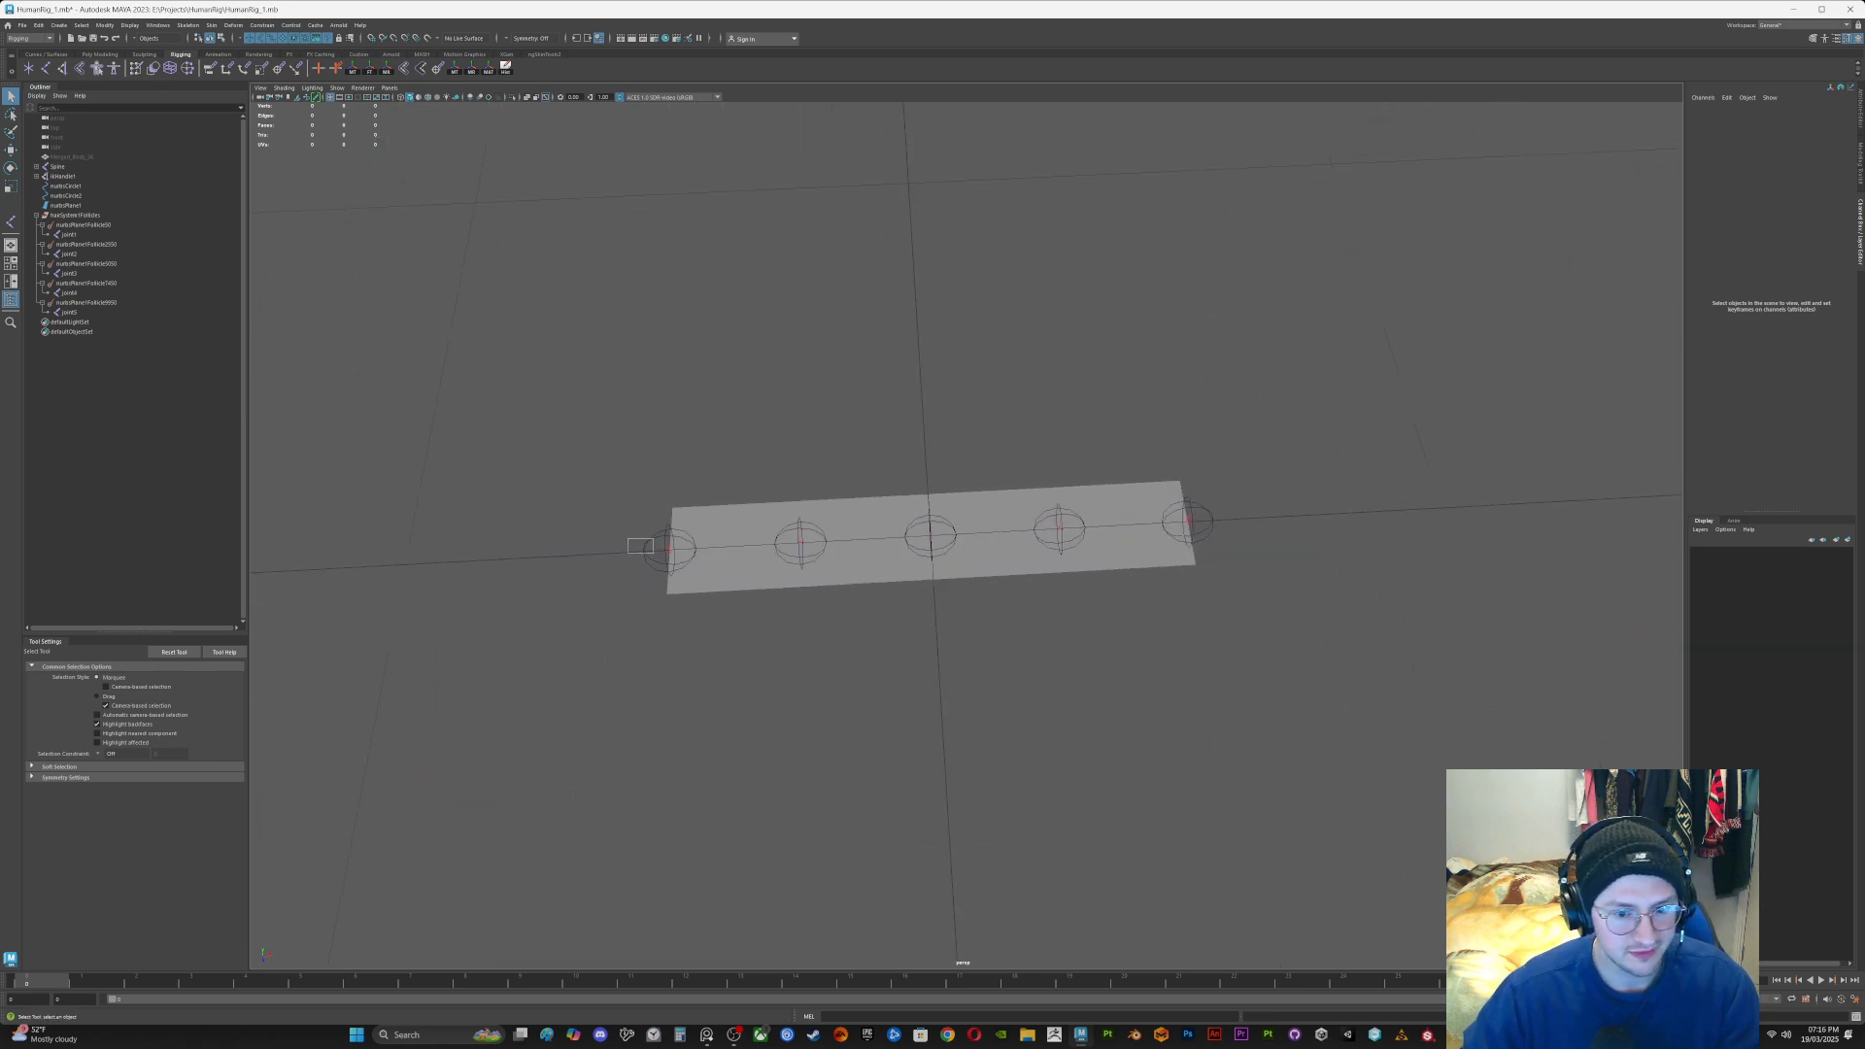
Step: Duplicate the two end joints of the ribbon and unparent the copies from their follicles
left_click(649, 545)
left_click(1205, 502, "shift")
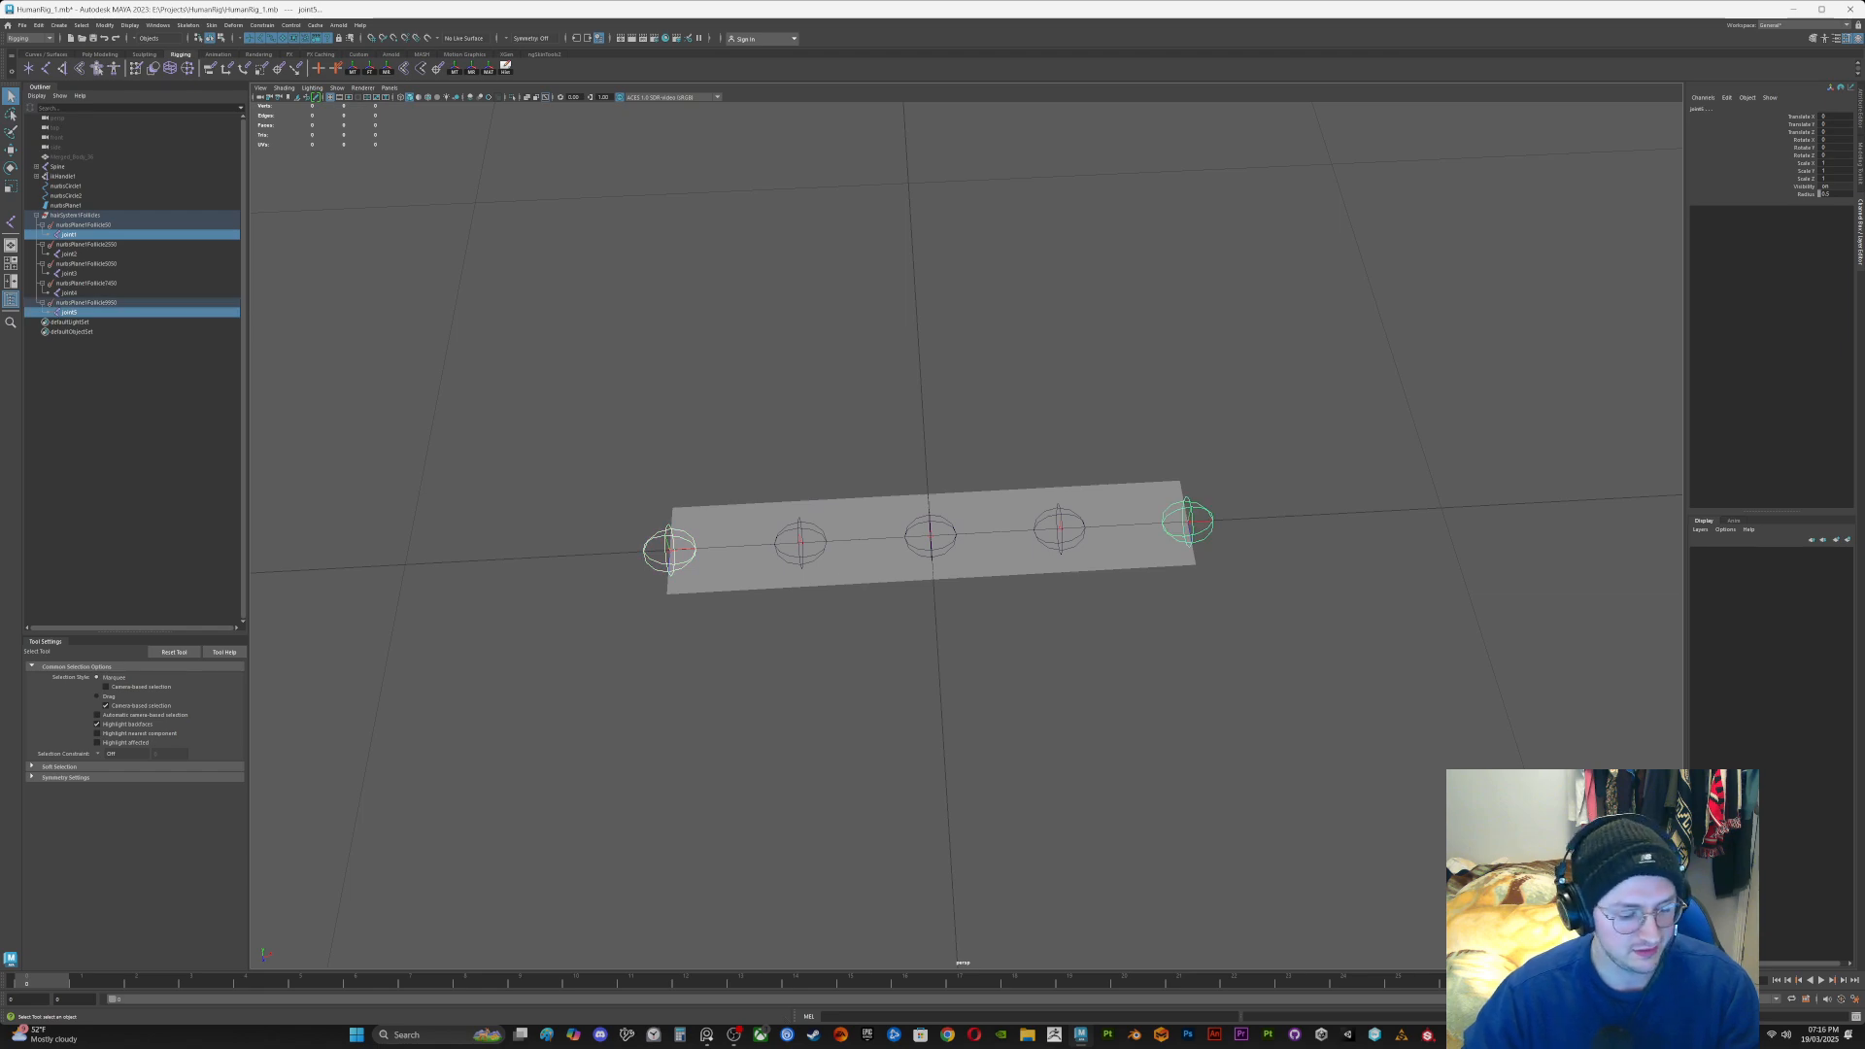
key("ctrl+d")
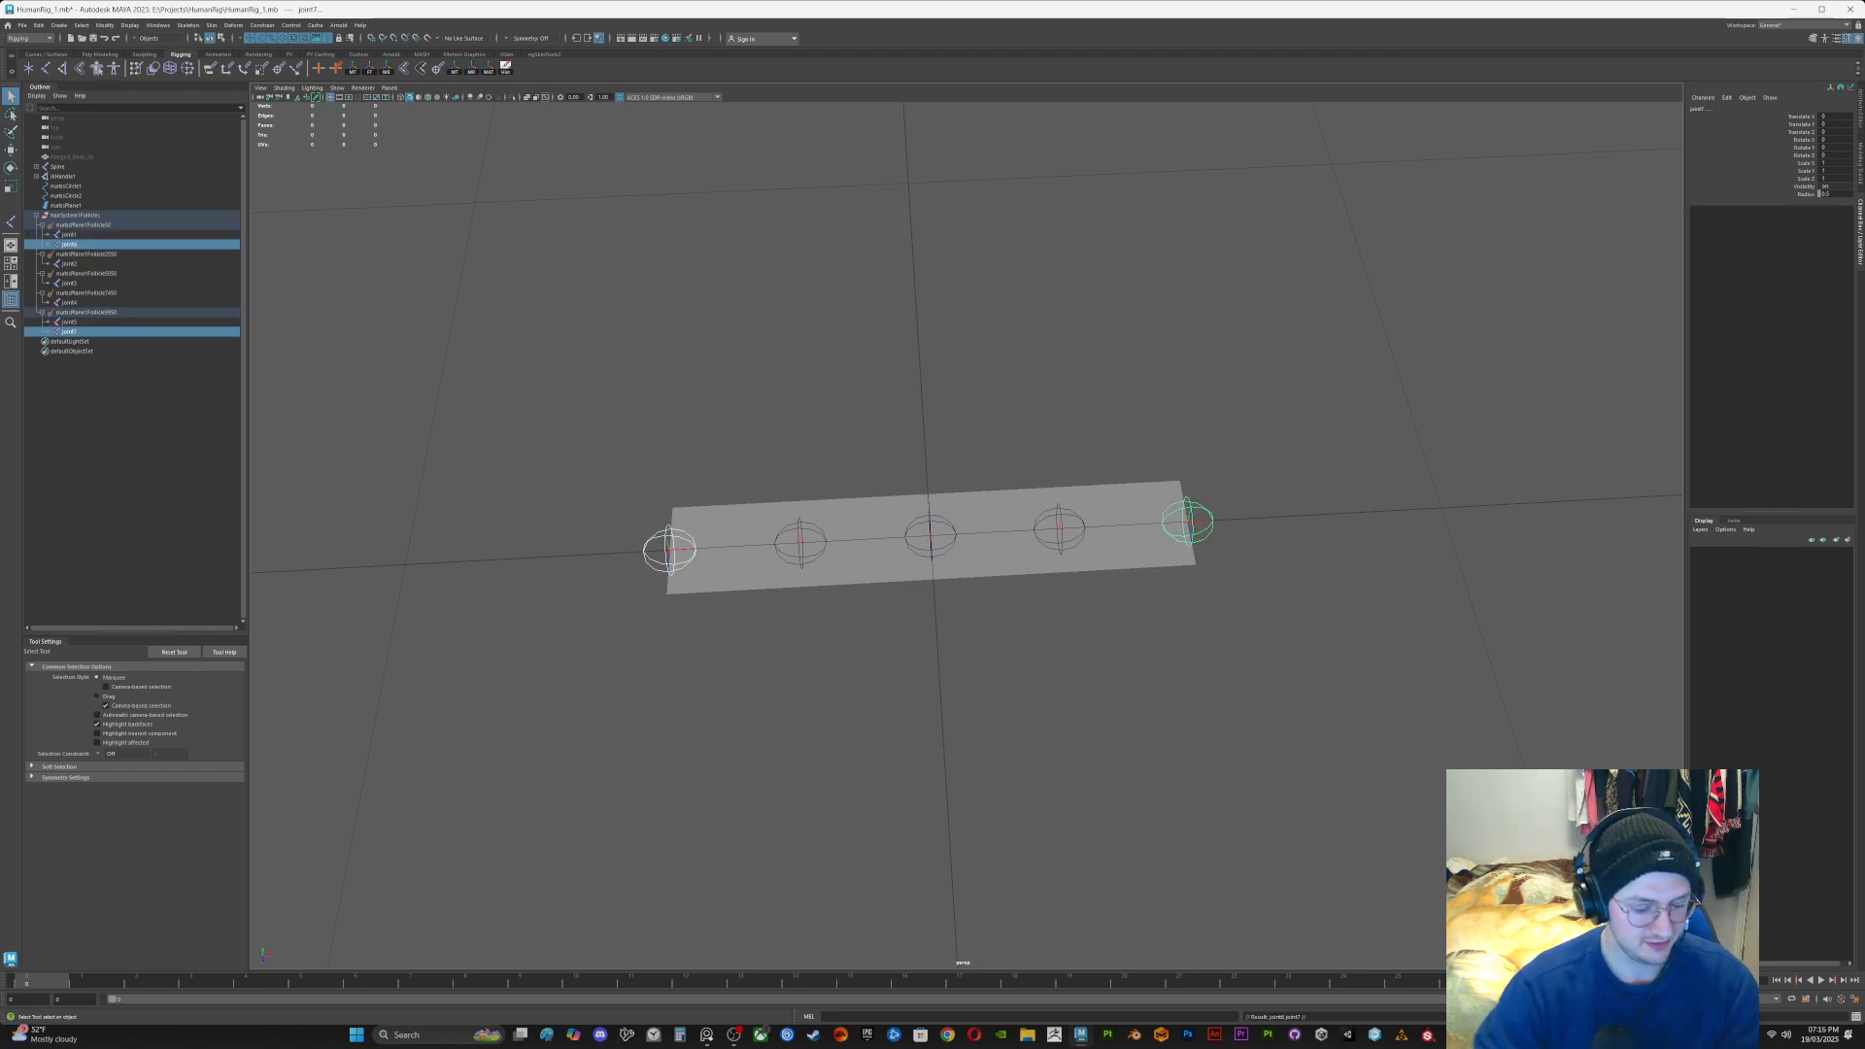
key("shift+p")
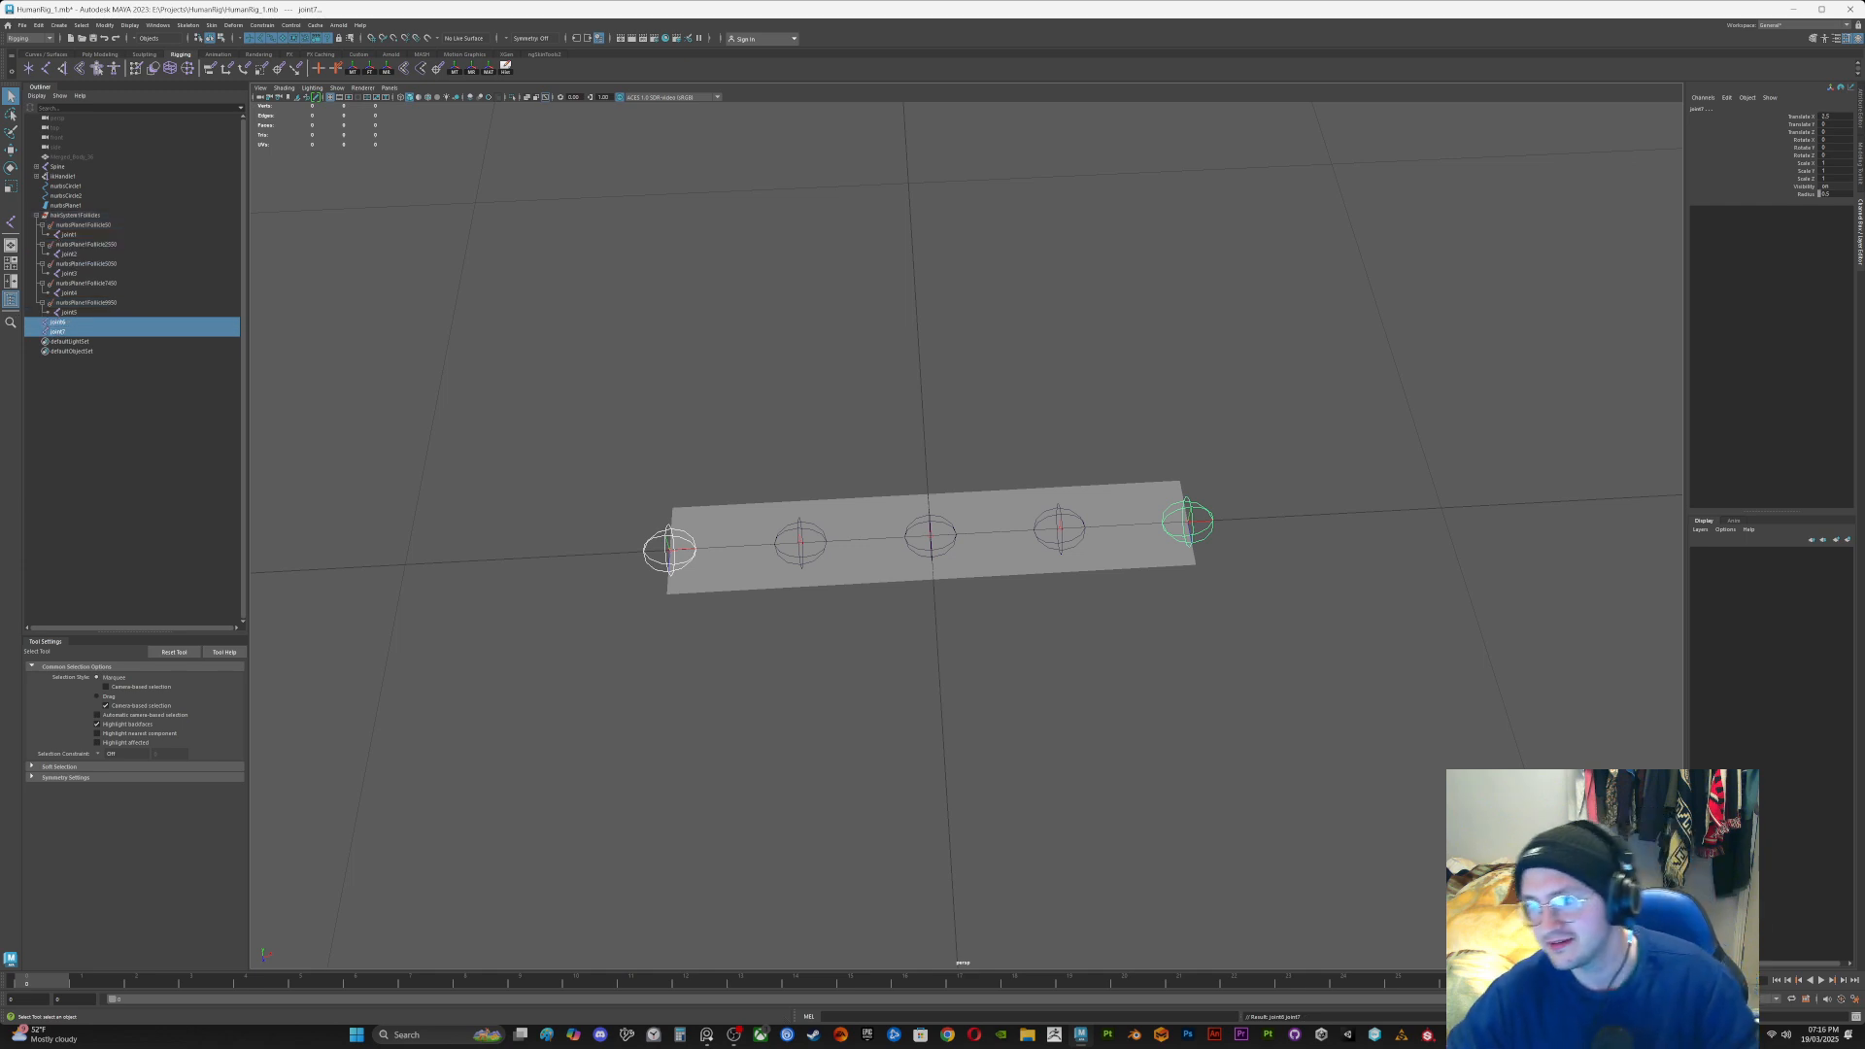
Step: Set the radius of the two unparented end joints to 2, and clear the selection
left_click(1832, 194)
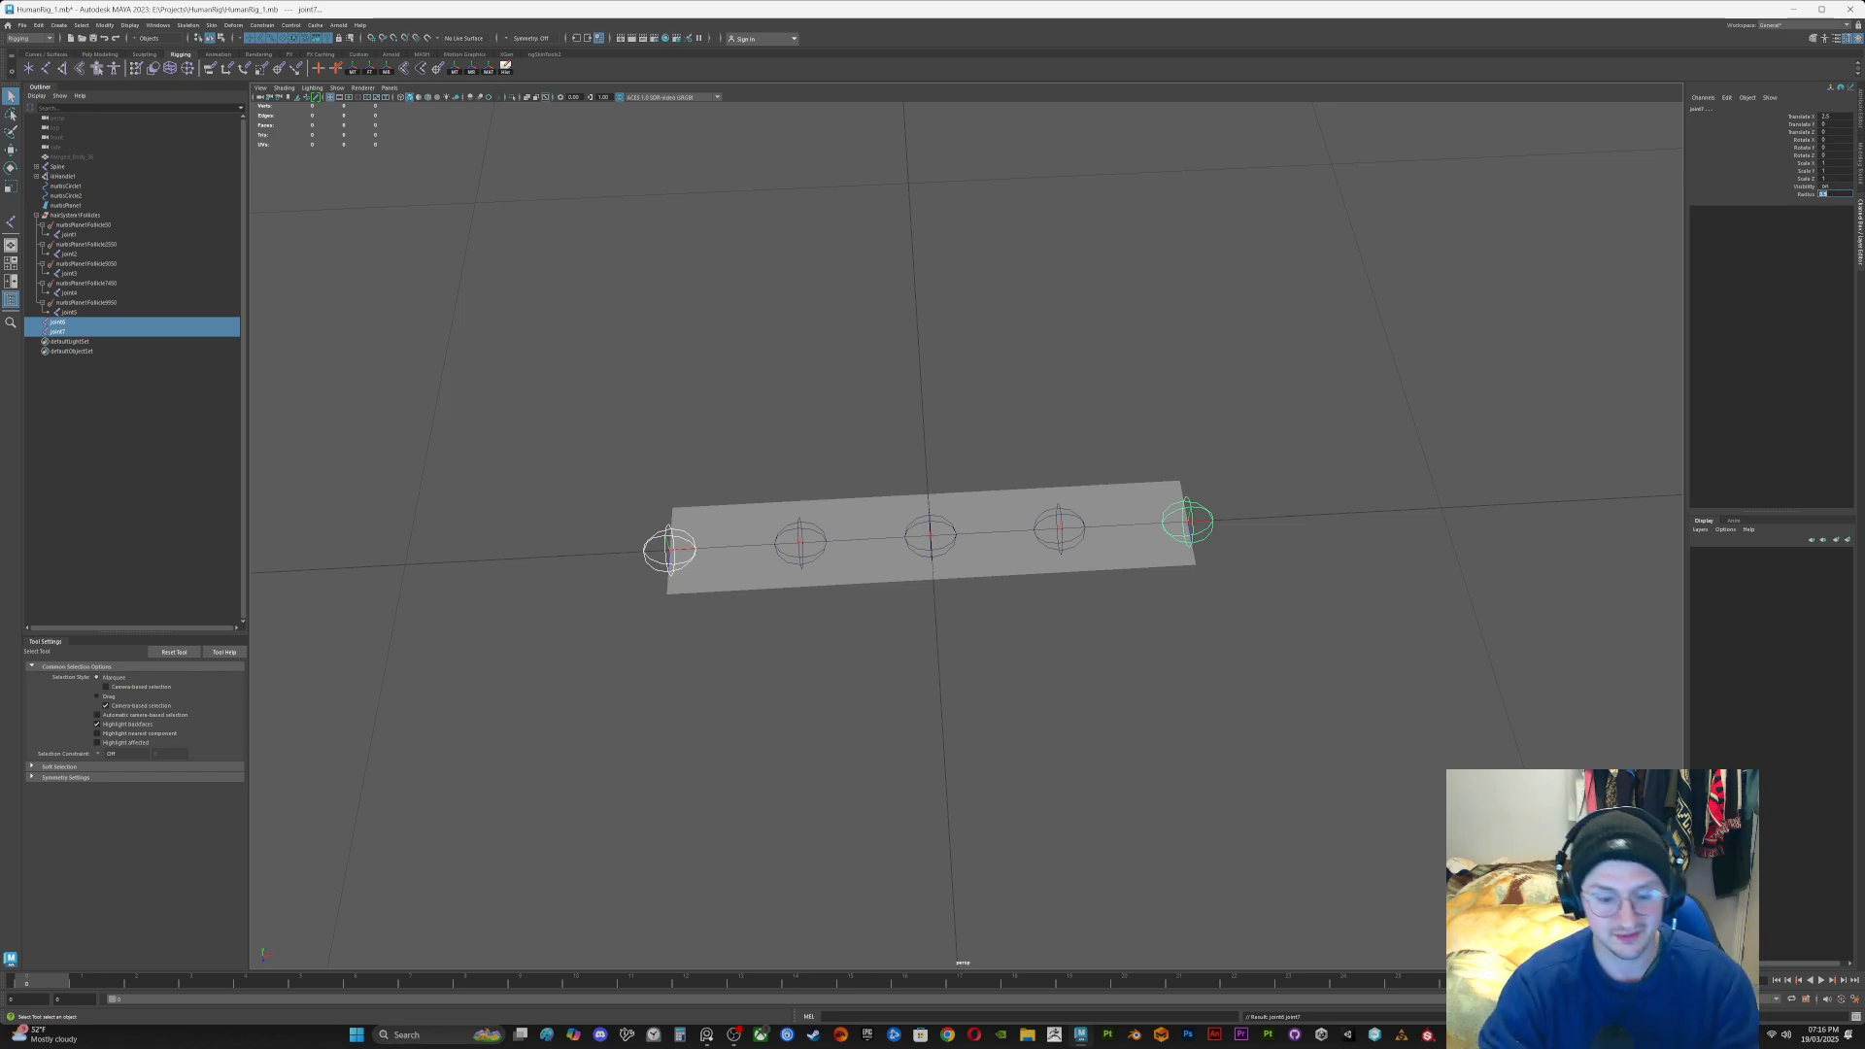
type("2")
key("Return")
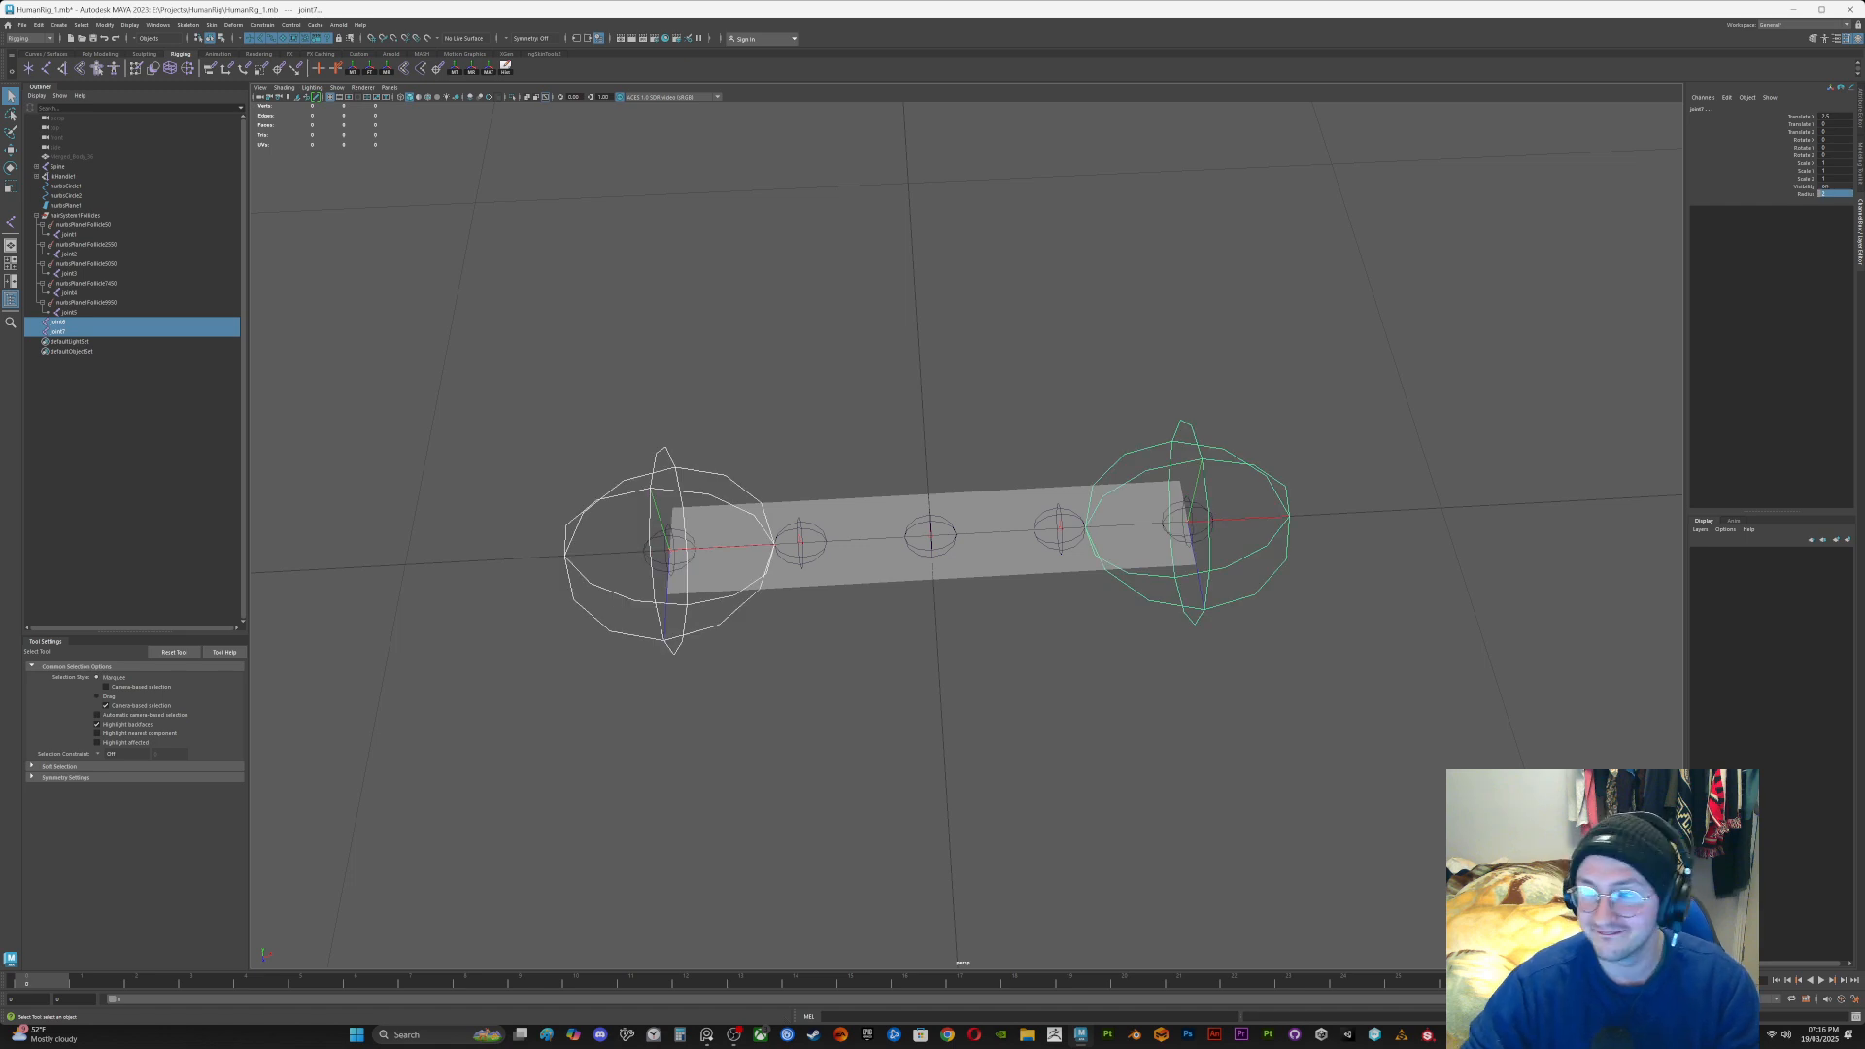
left_click(1438, 408)
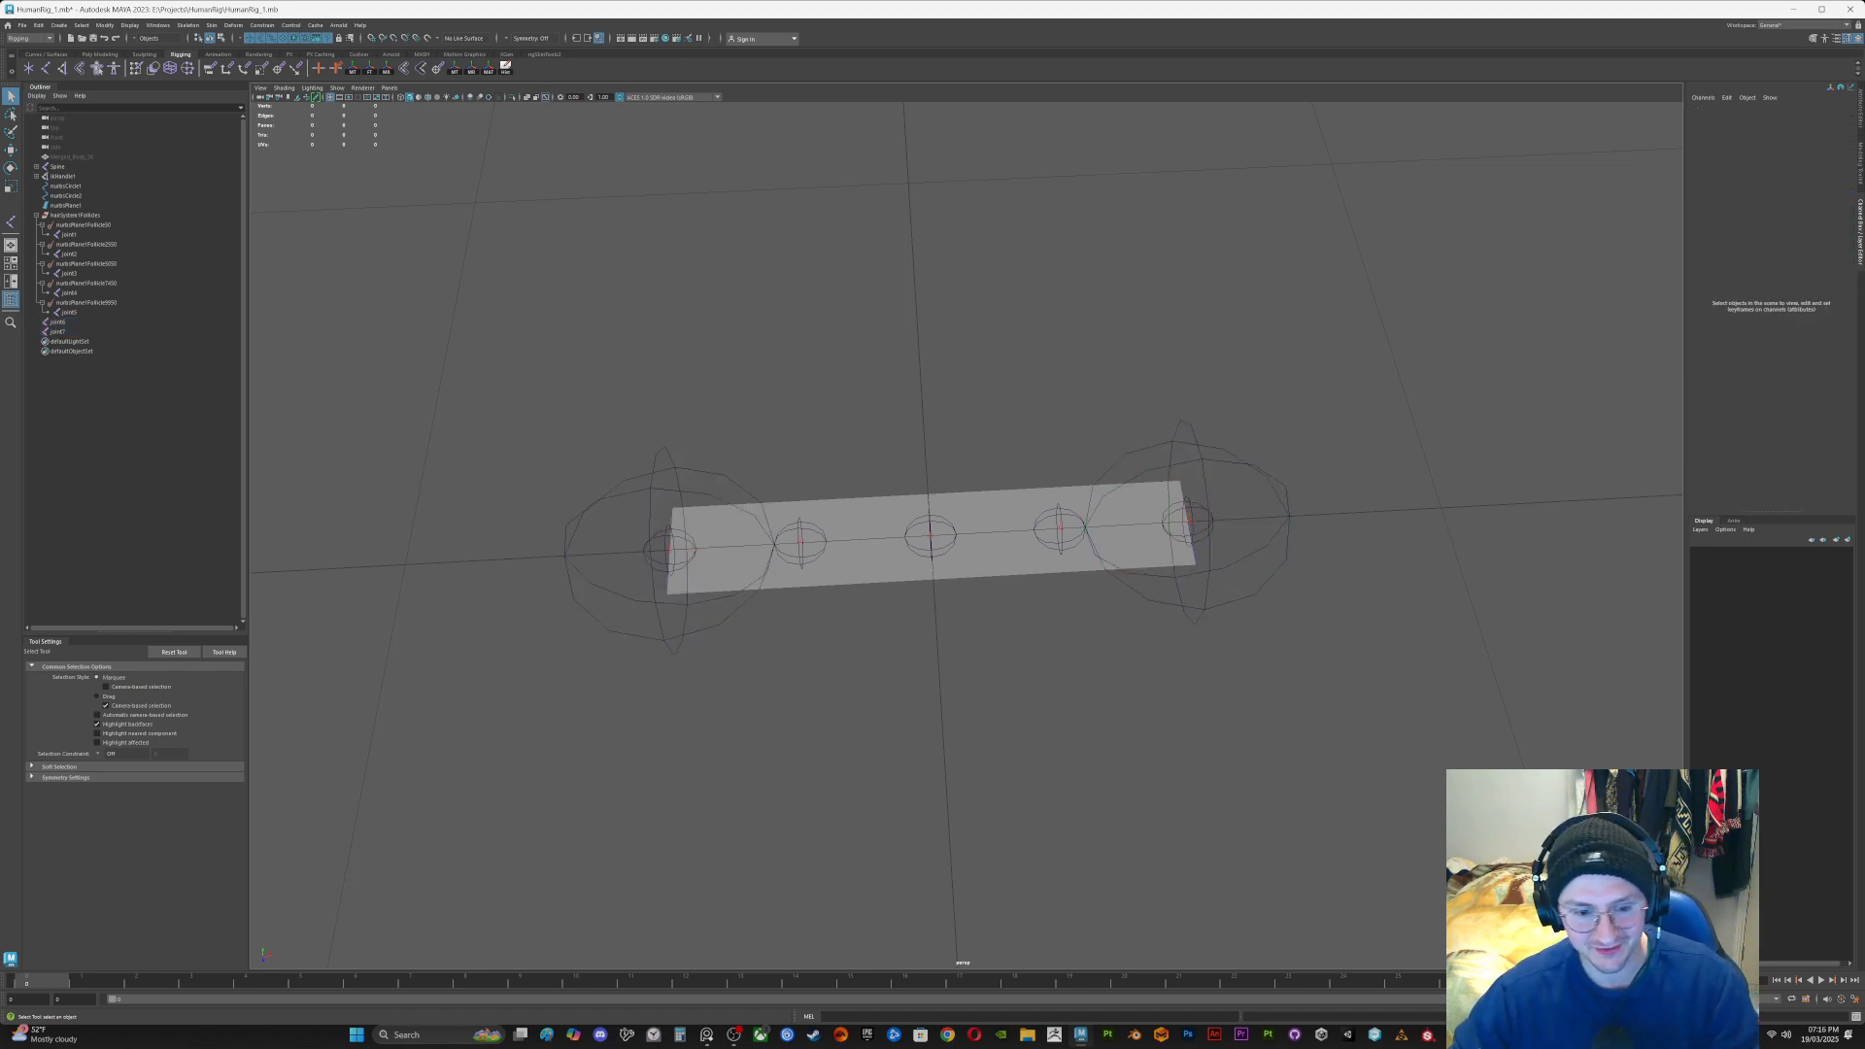
Step: Bind the NURBS ribbon plane to the two unparented end joints using Bind Skin with the Selected joints option
left_click(726, 476)
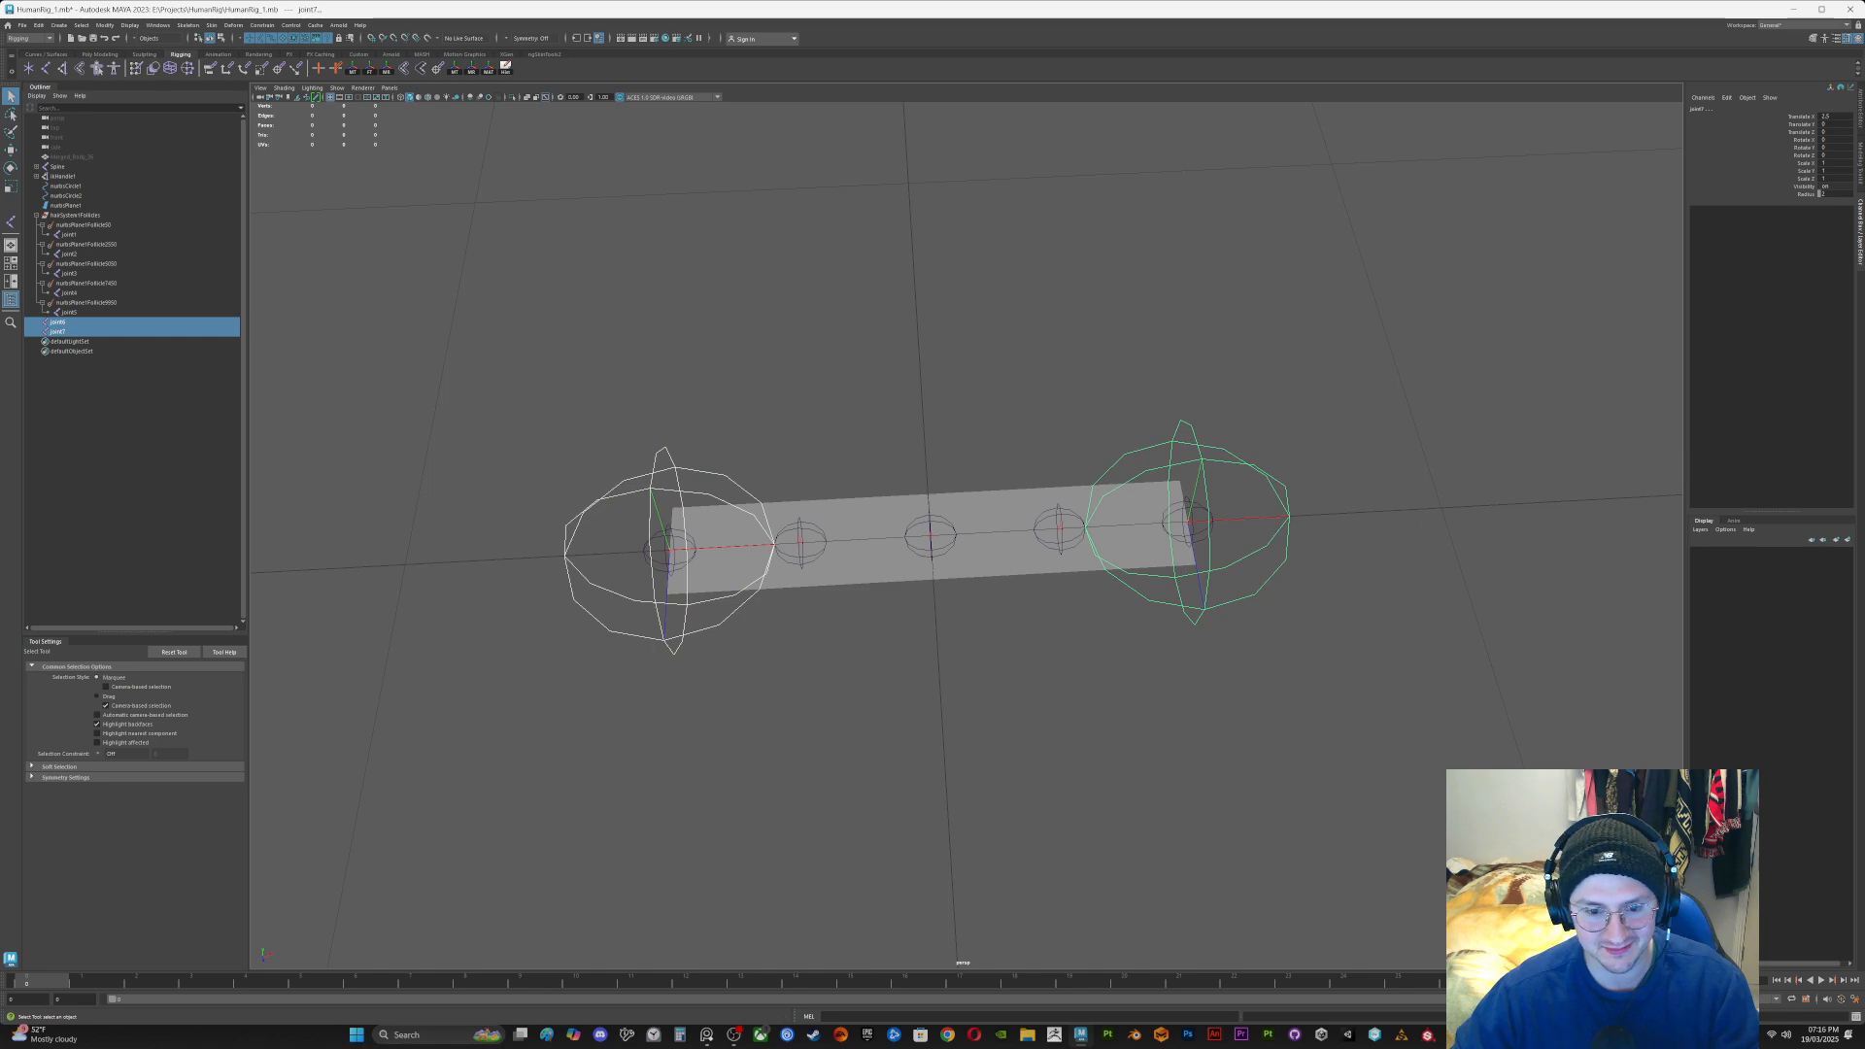
left_click(66, 205, "ctrl")
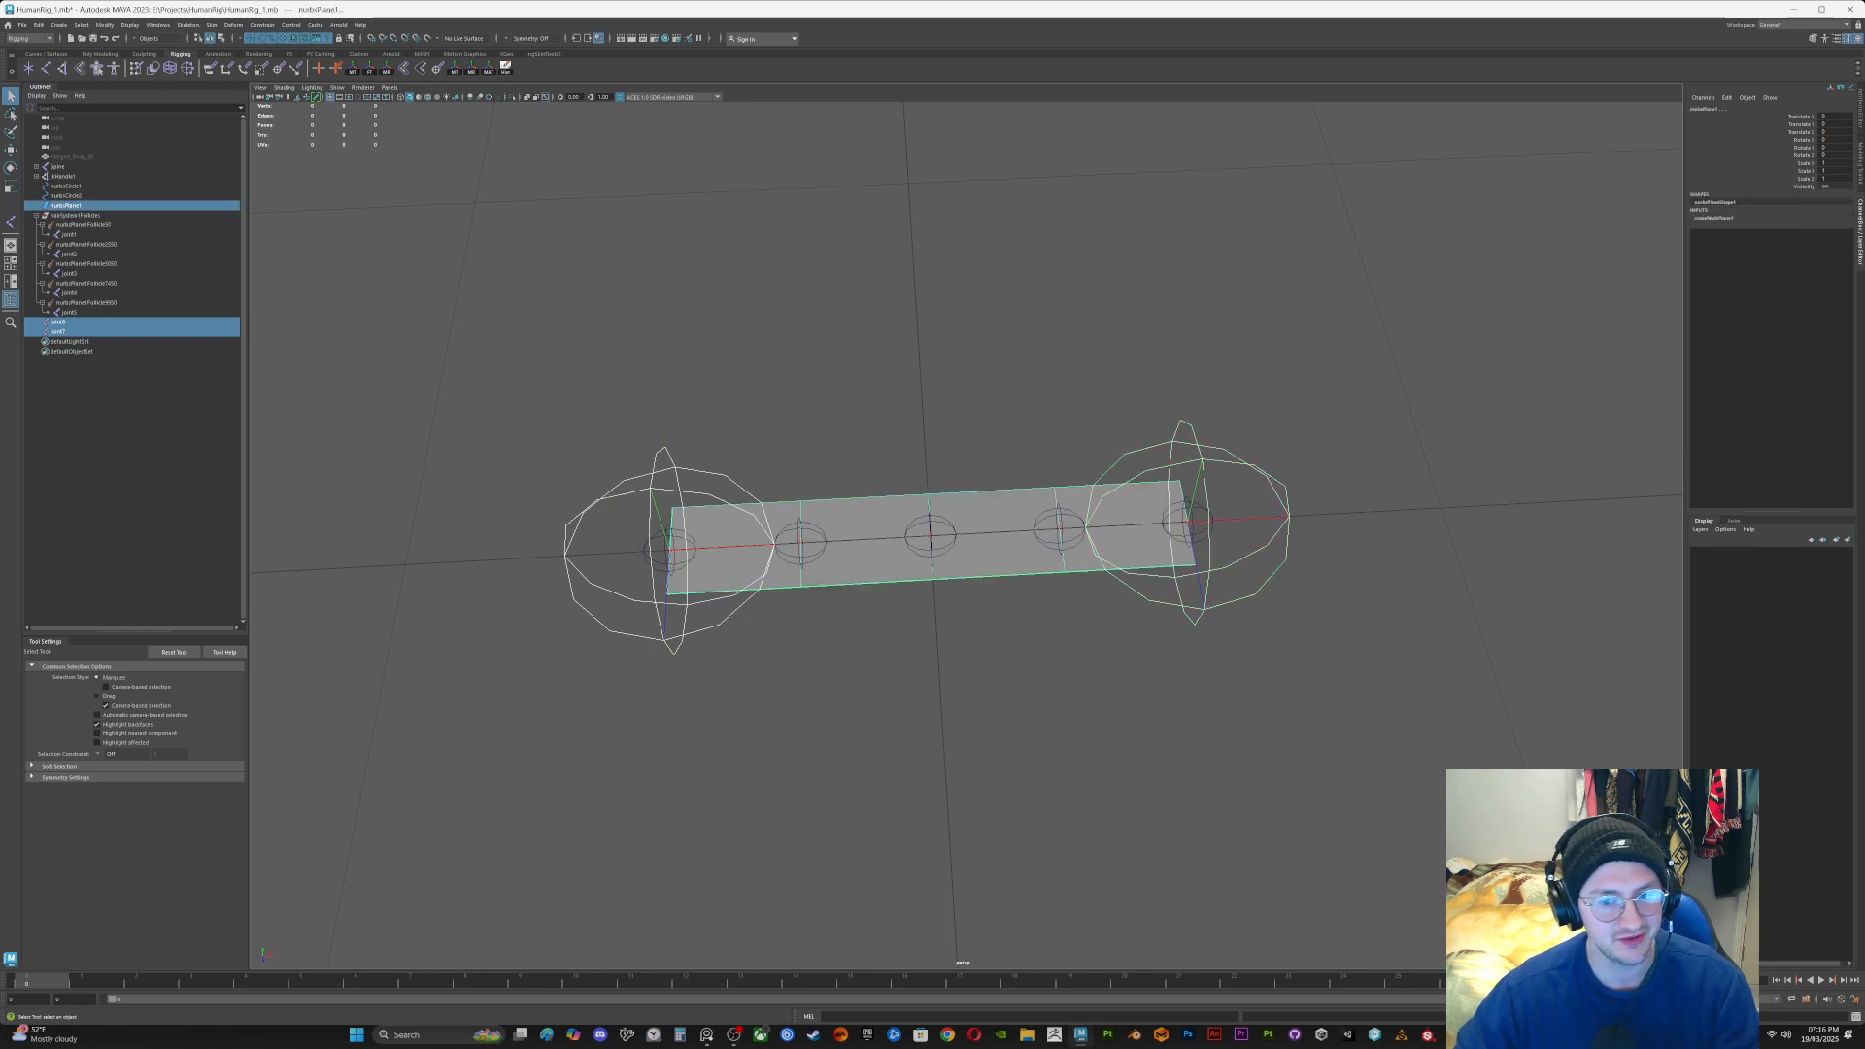
left_click(211, 25)
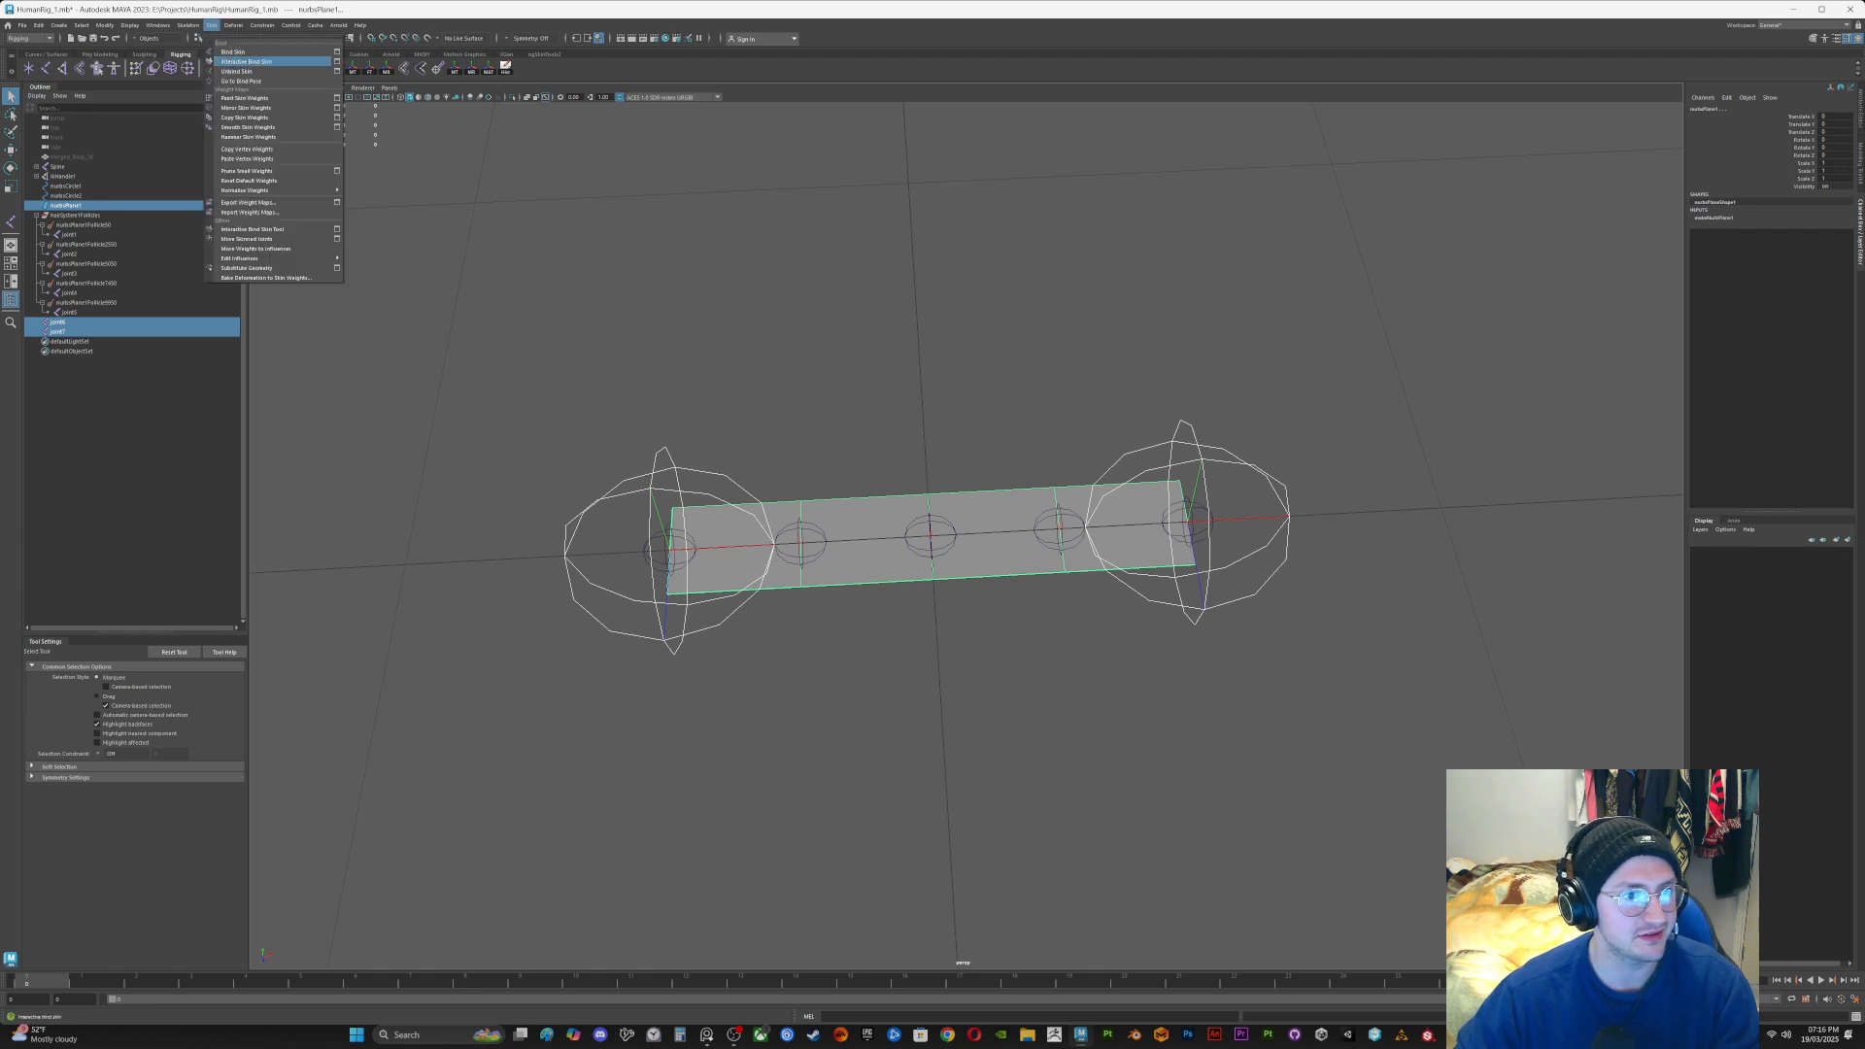
left_click(337, 51)
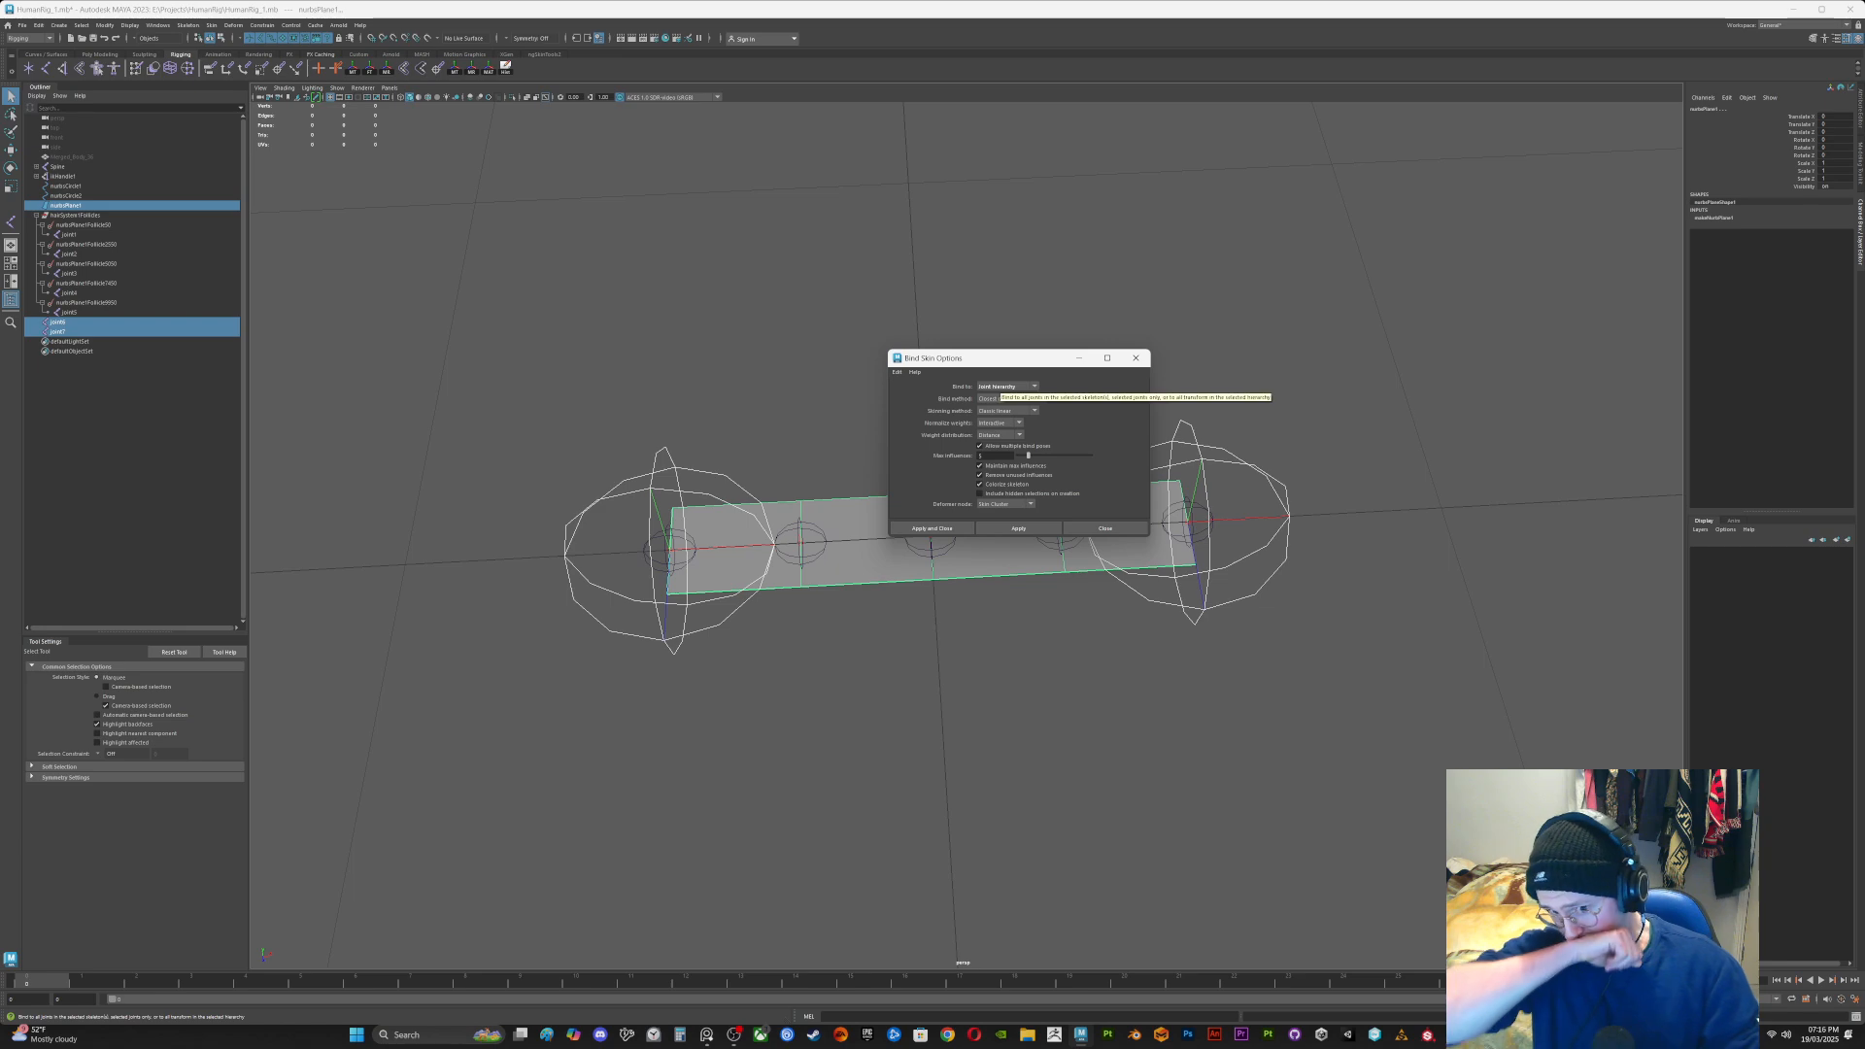
left_click(1006, 386)
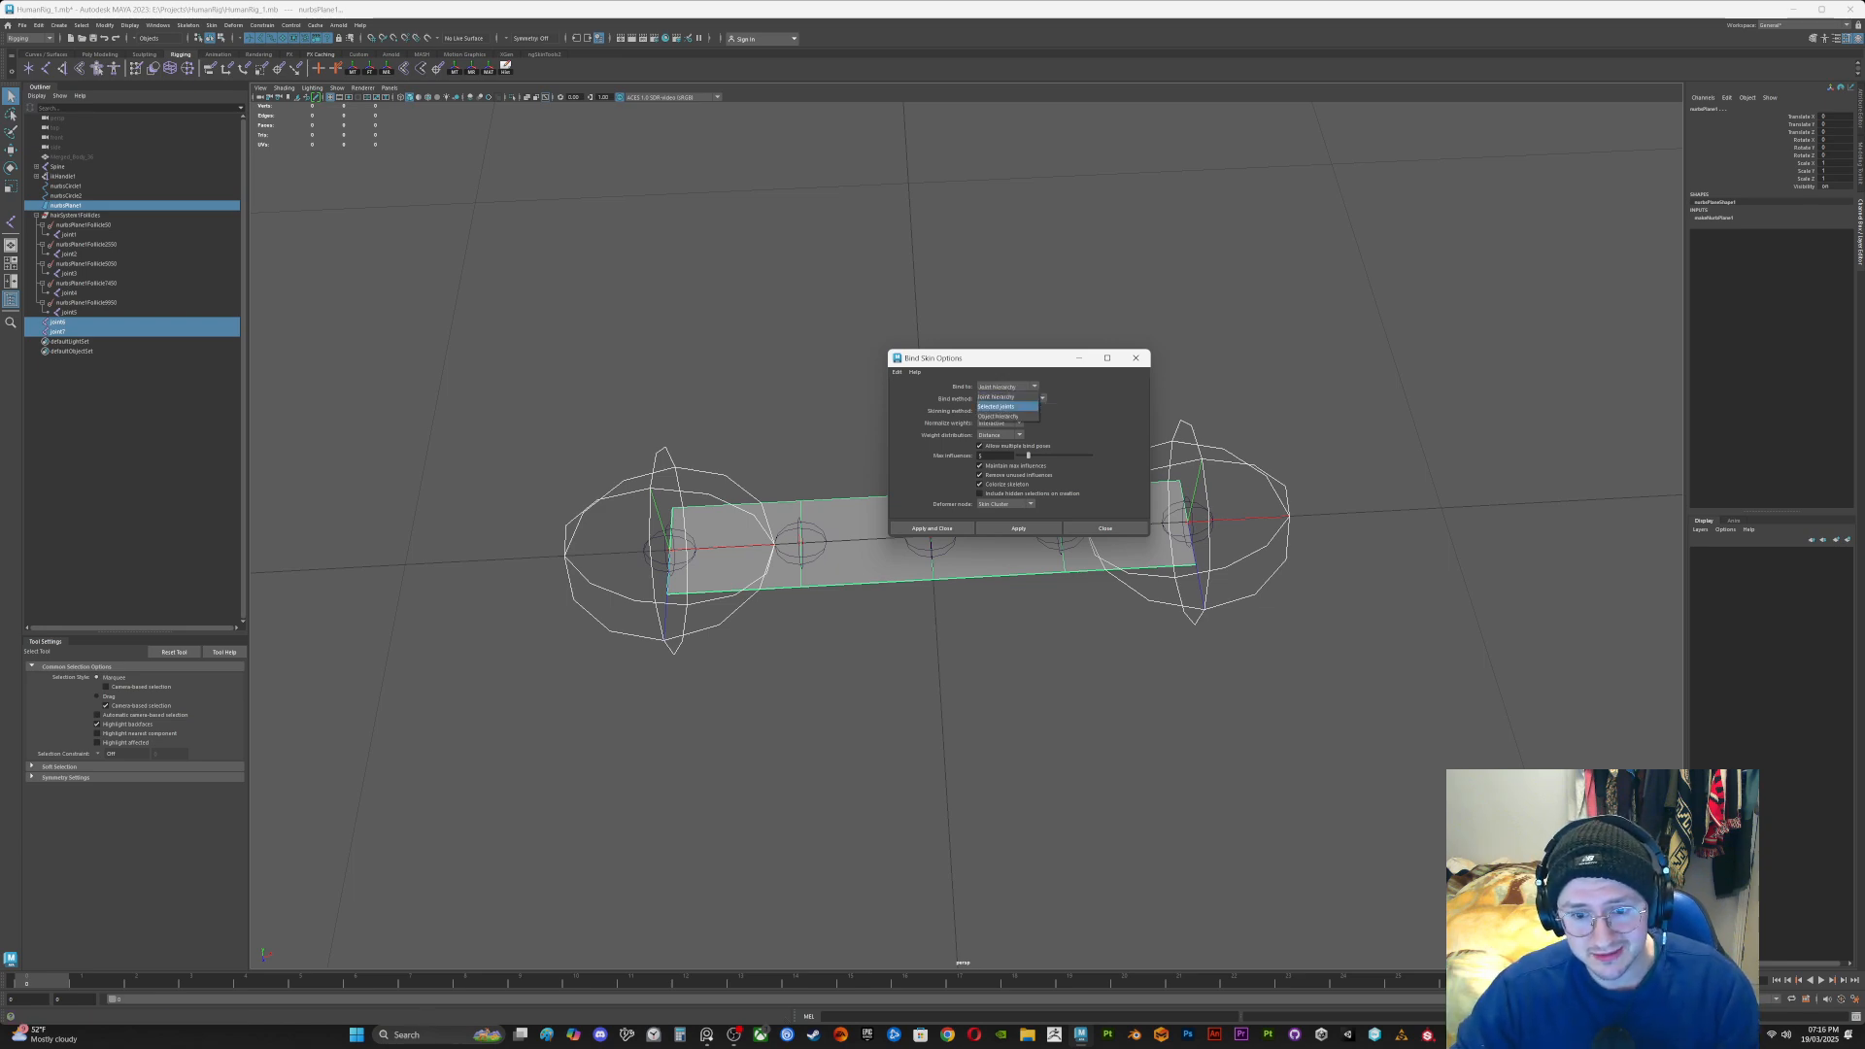
left_click(996, 406)
left_click(1019, 529)
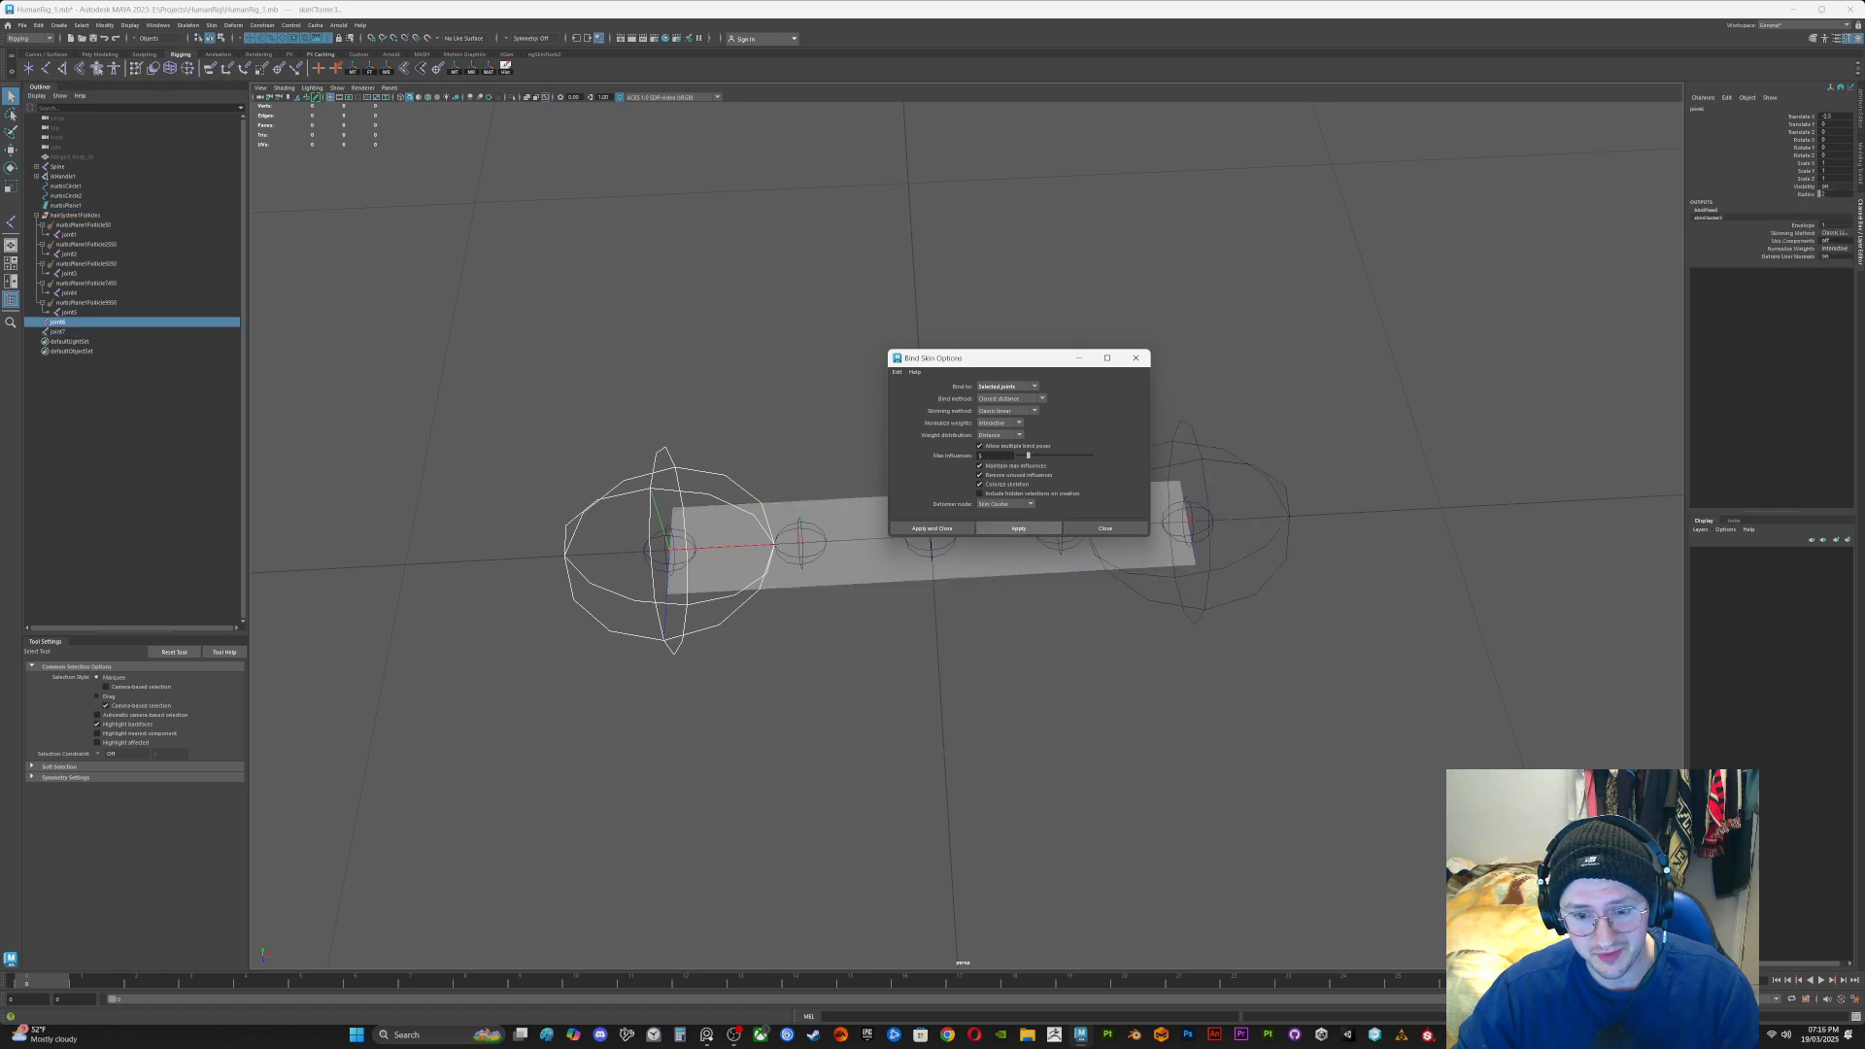
left_click(1136, 358)
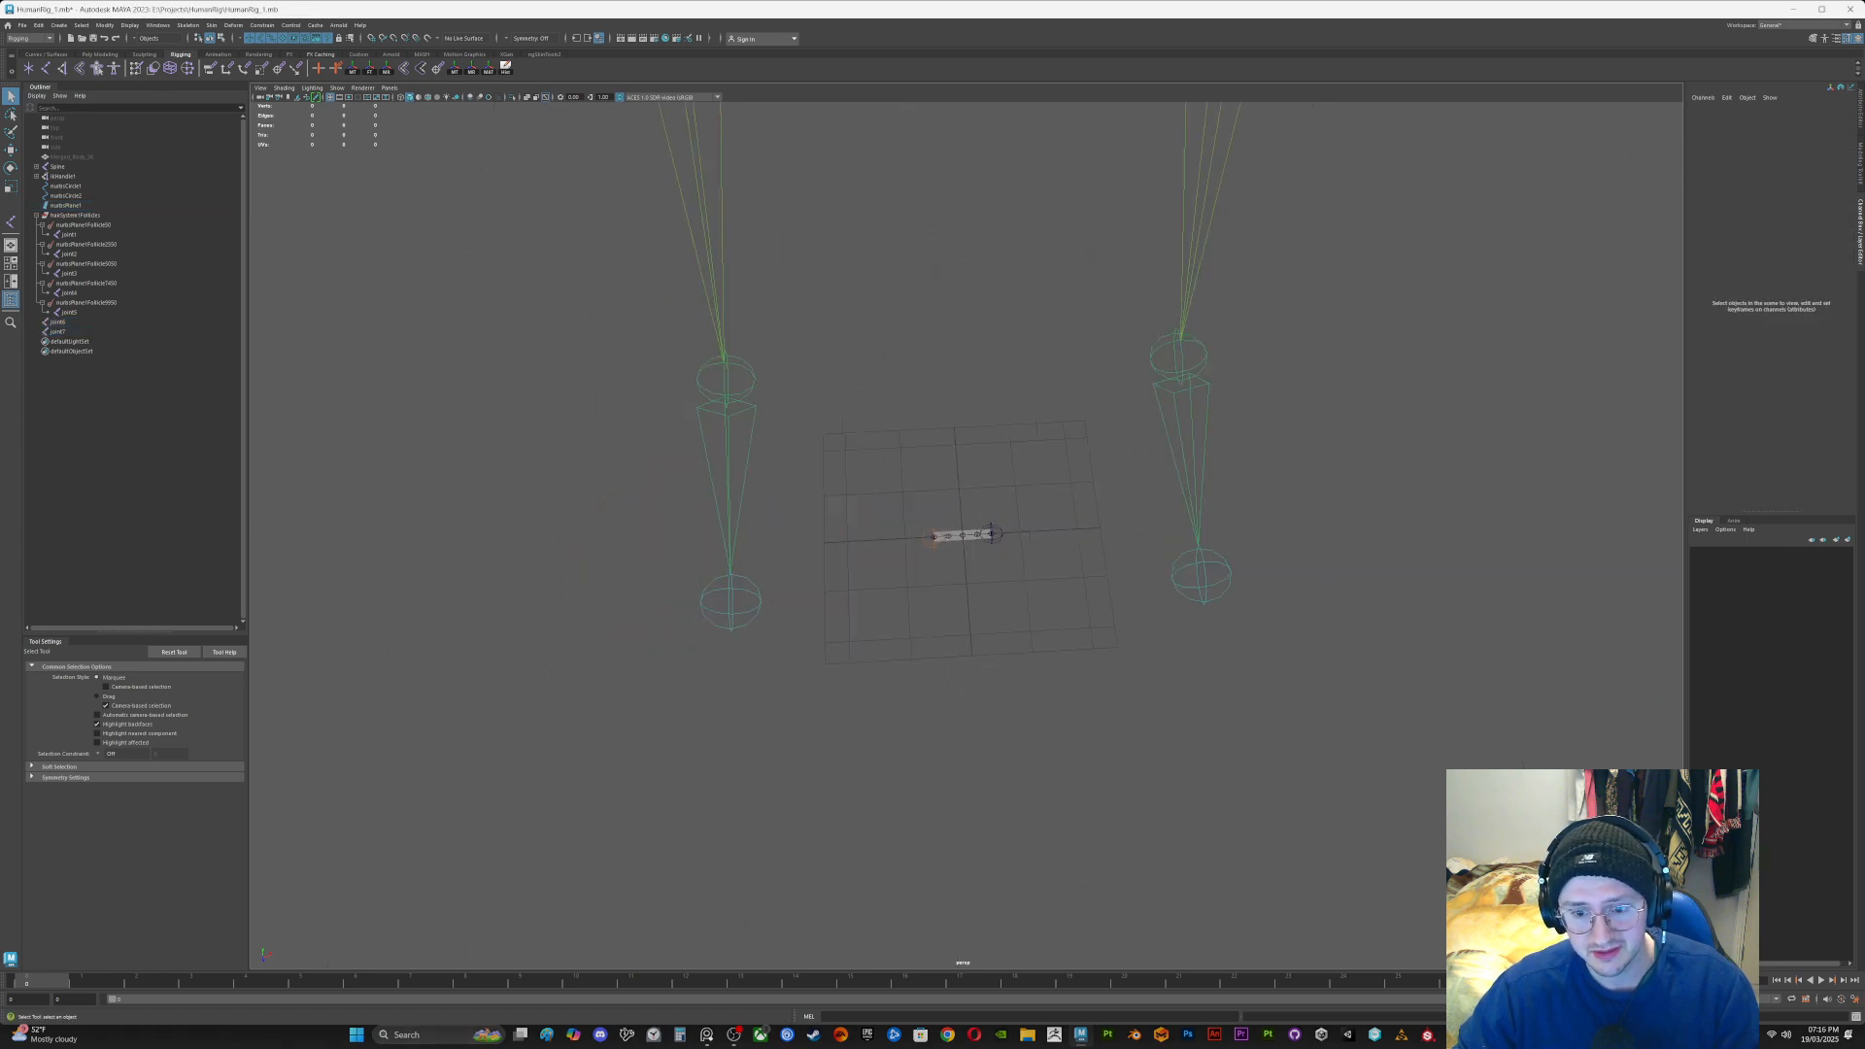
Step: Create a NURBS circle scaled to about 2 and a duplicate of it, placing one around each end joint of the ribbon
key("f")
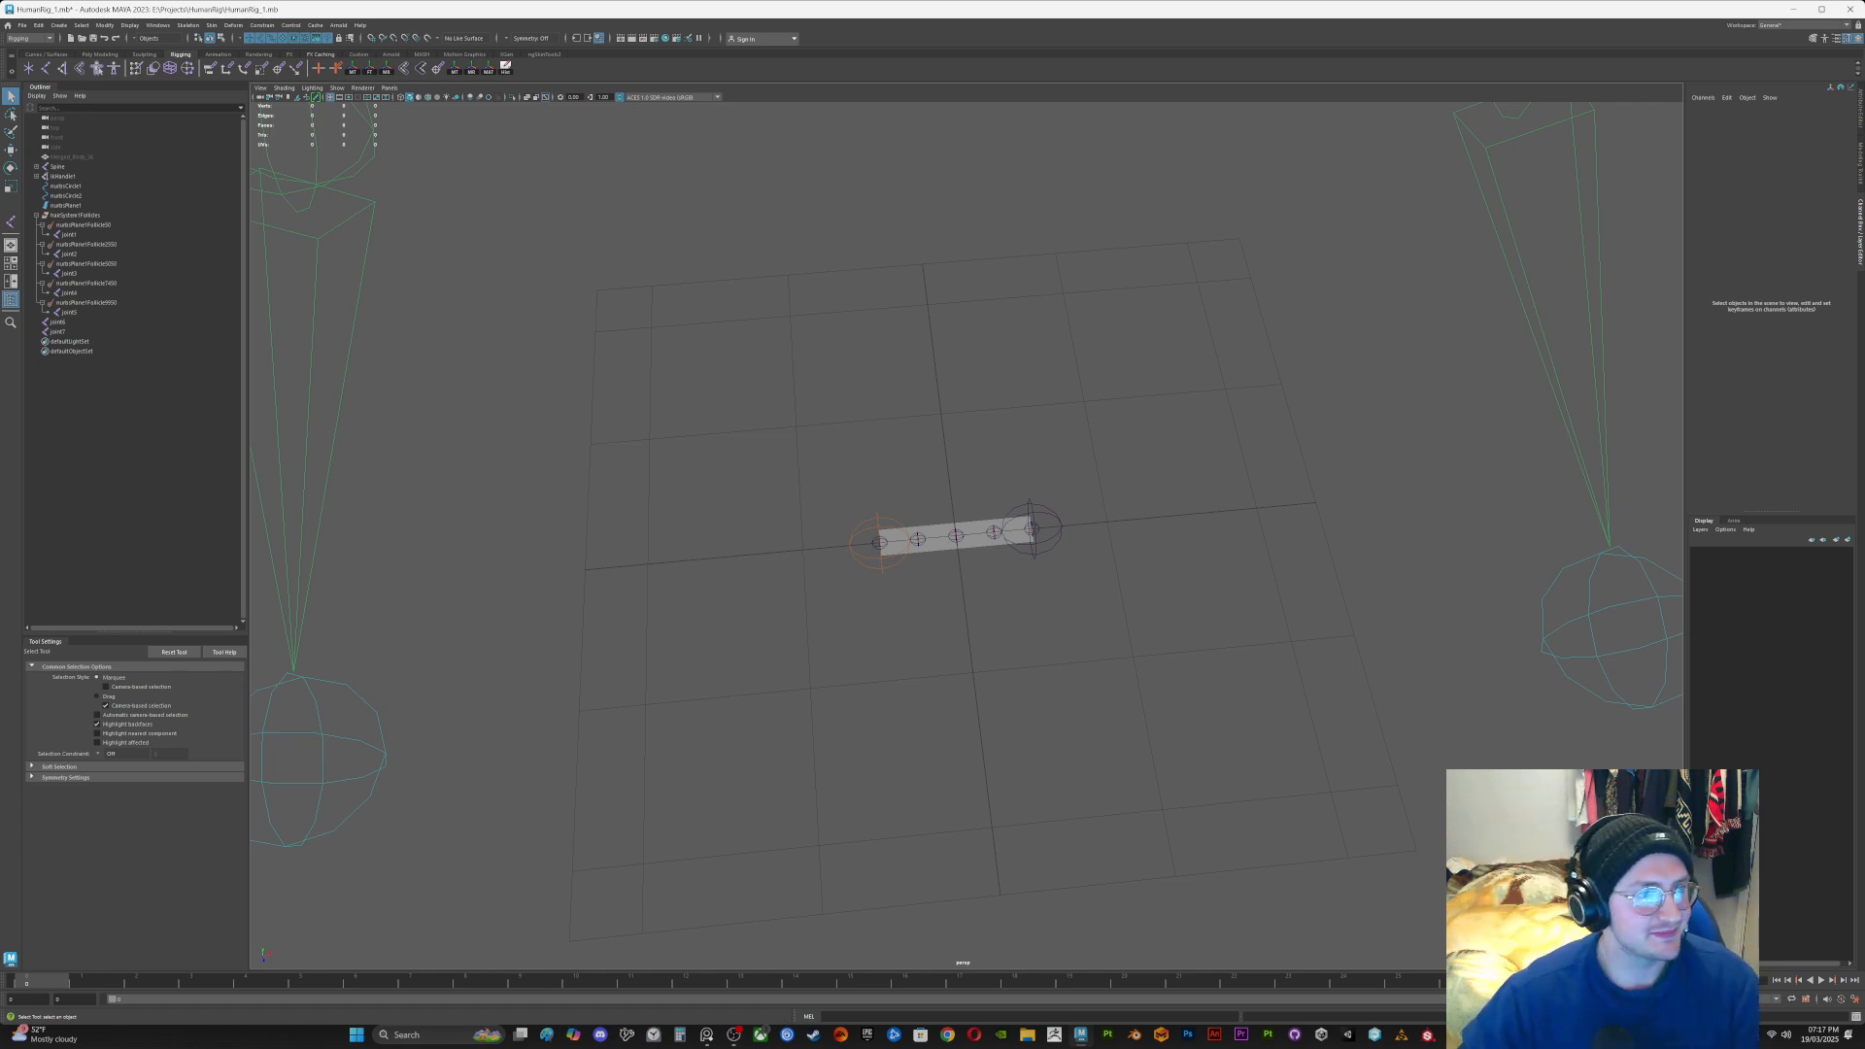
left_click(46, 54)
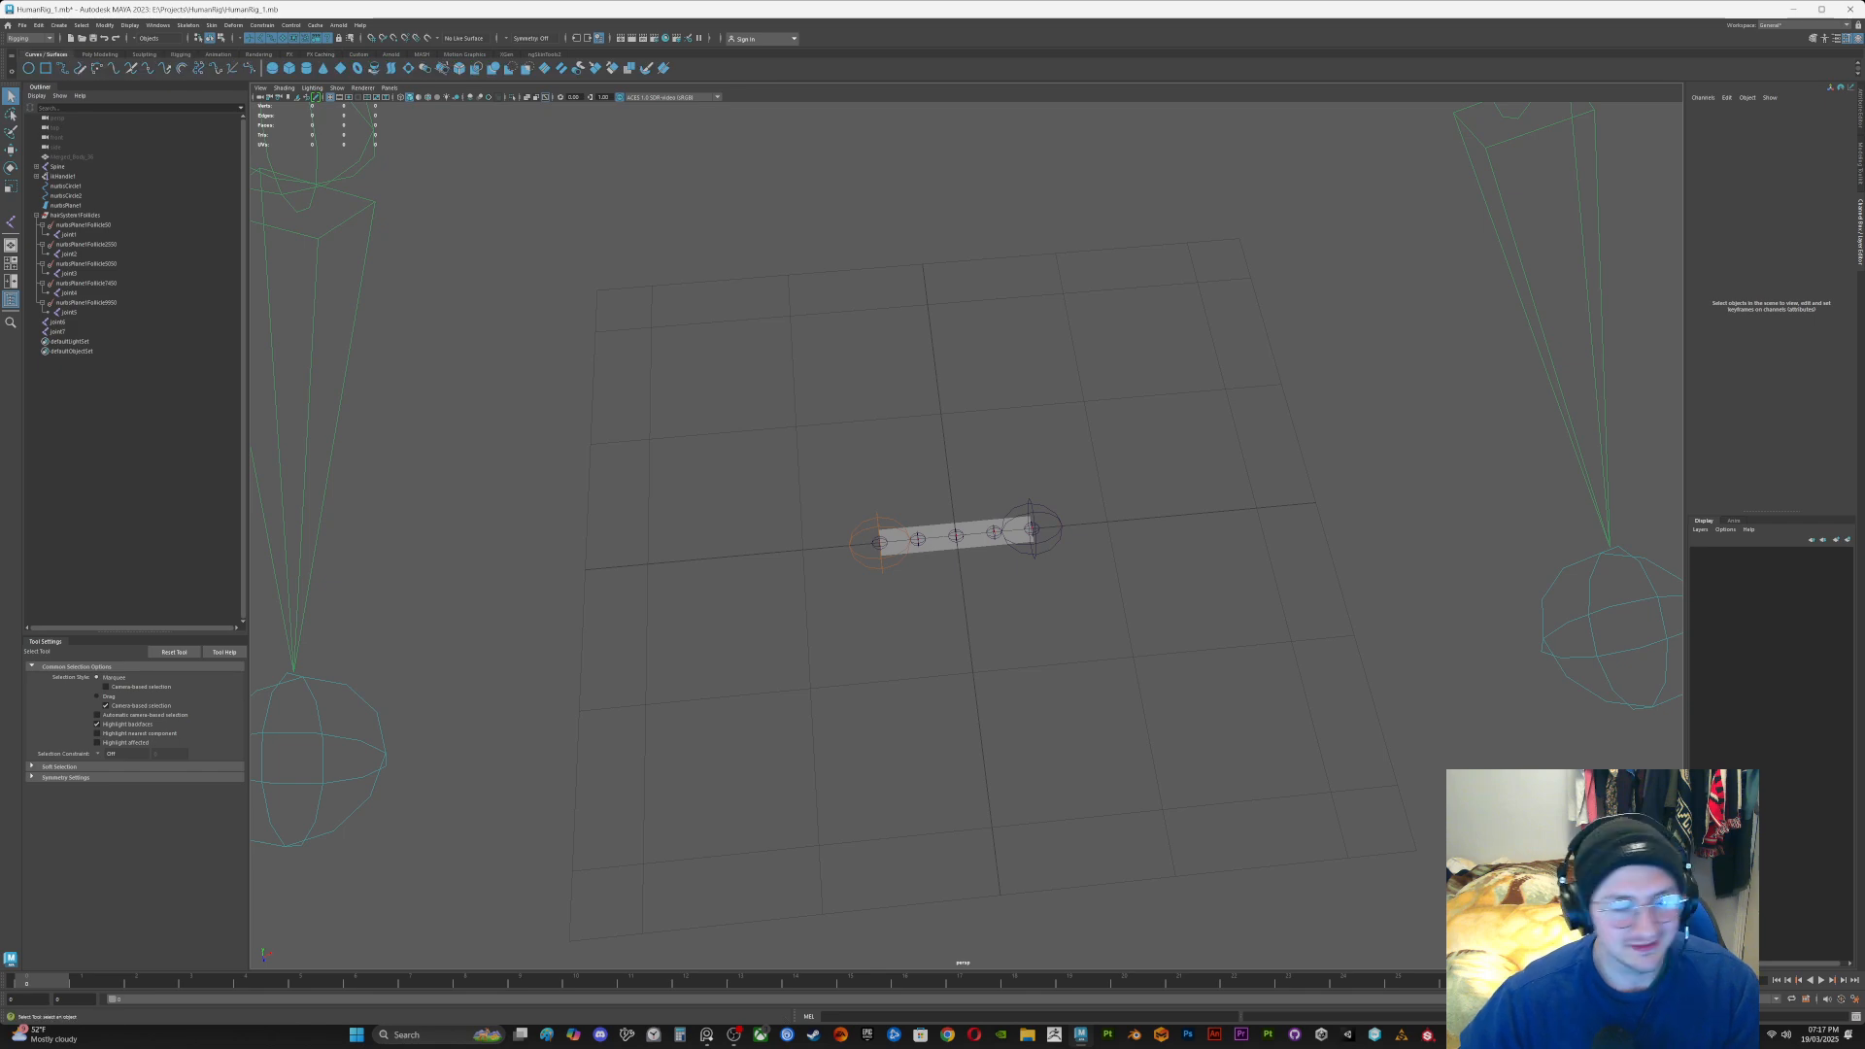
left_click(28, 68)
key("f")
key("w")
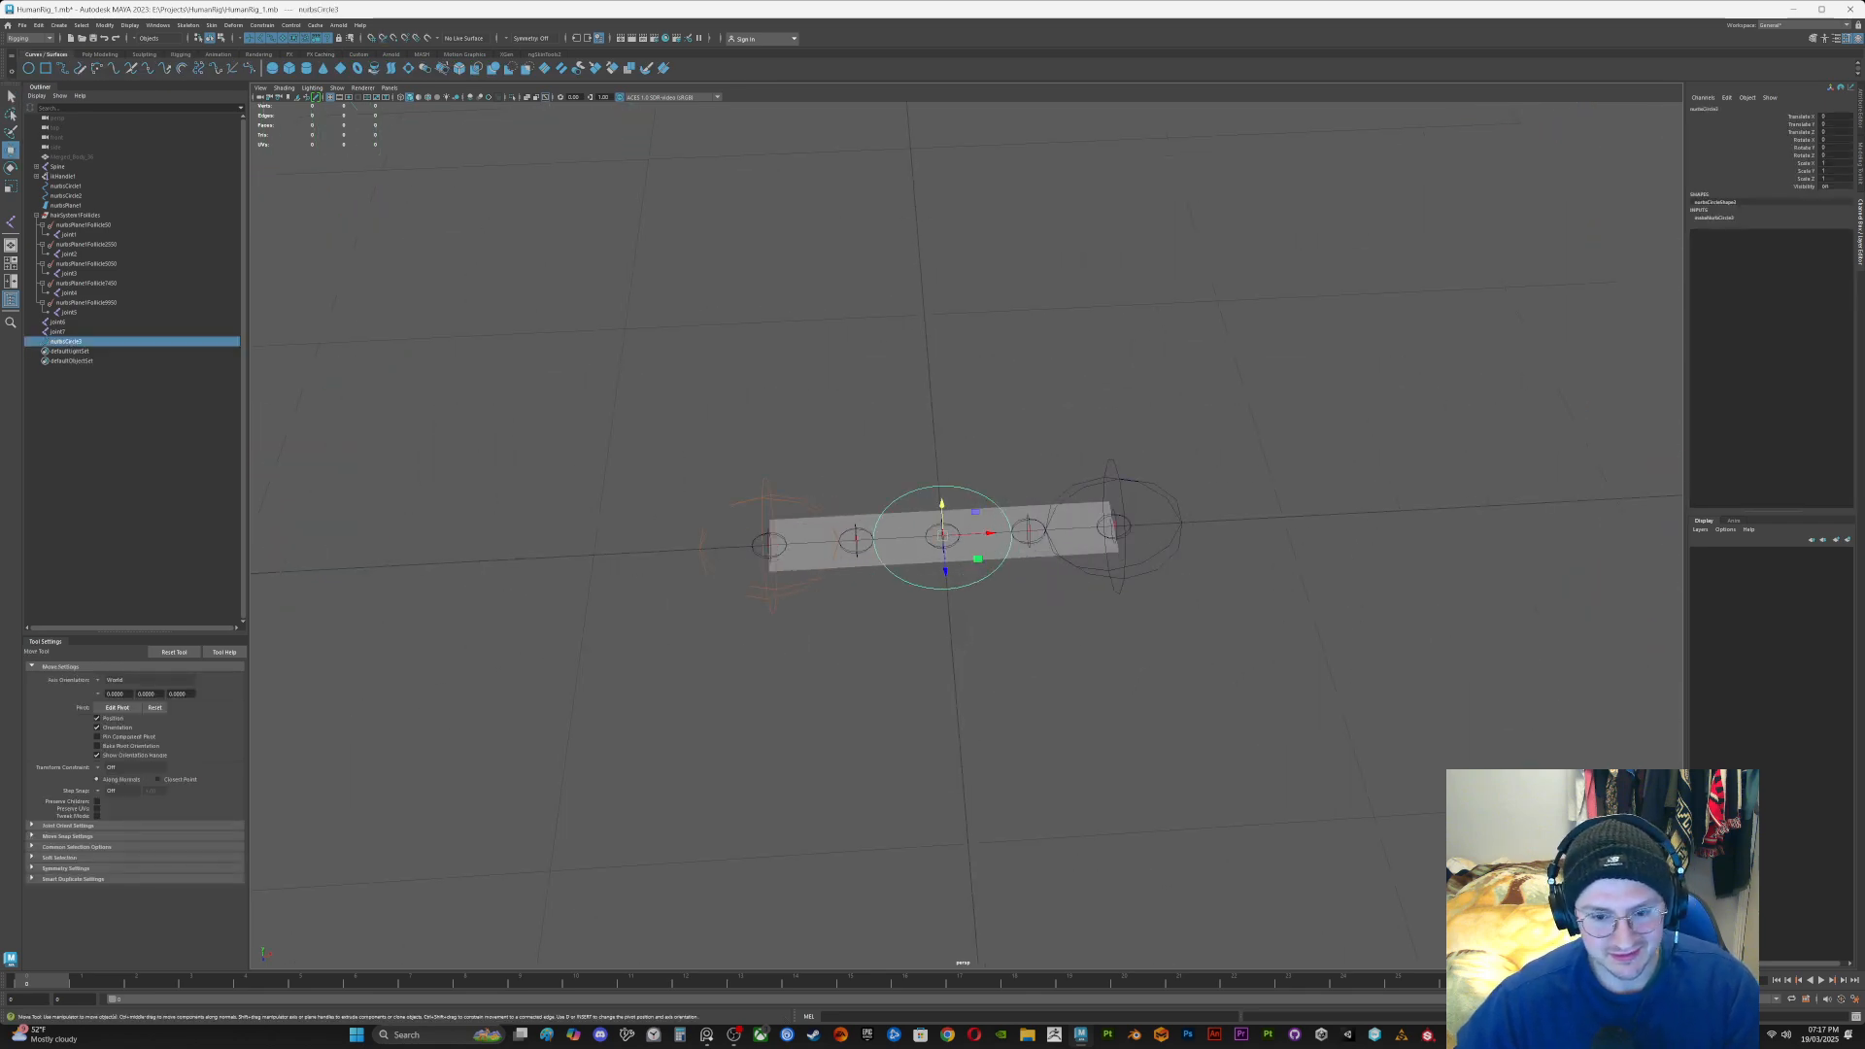
left_click_drag(943, 536, 1113, 527)
key("r")
key("ctrl+d")
key("w")
key("q")
left_click(972, 758)
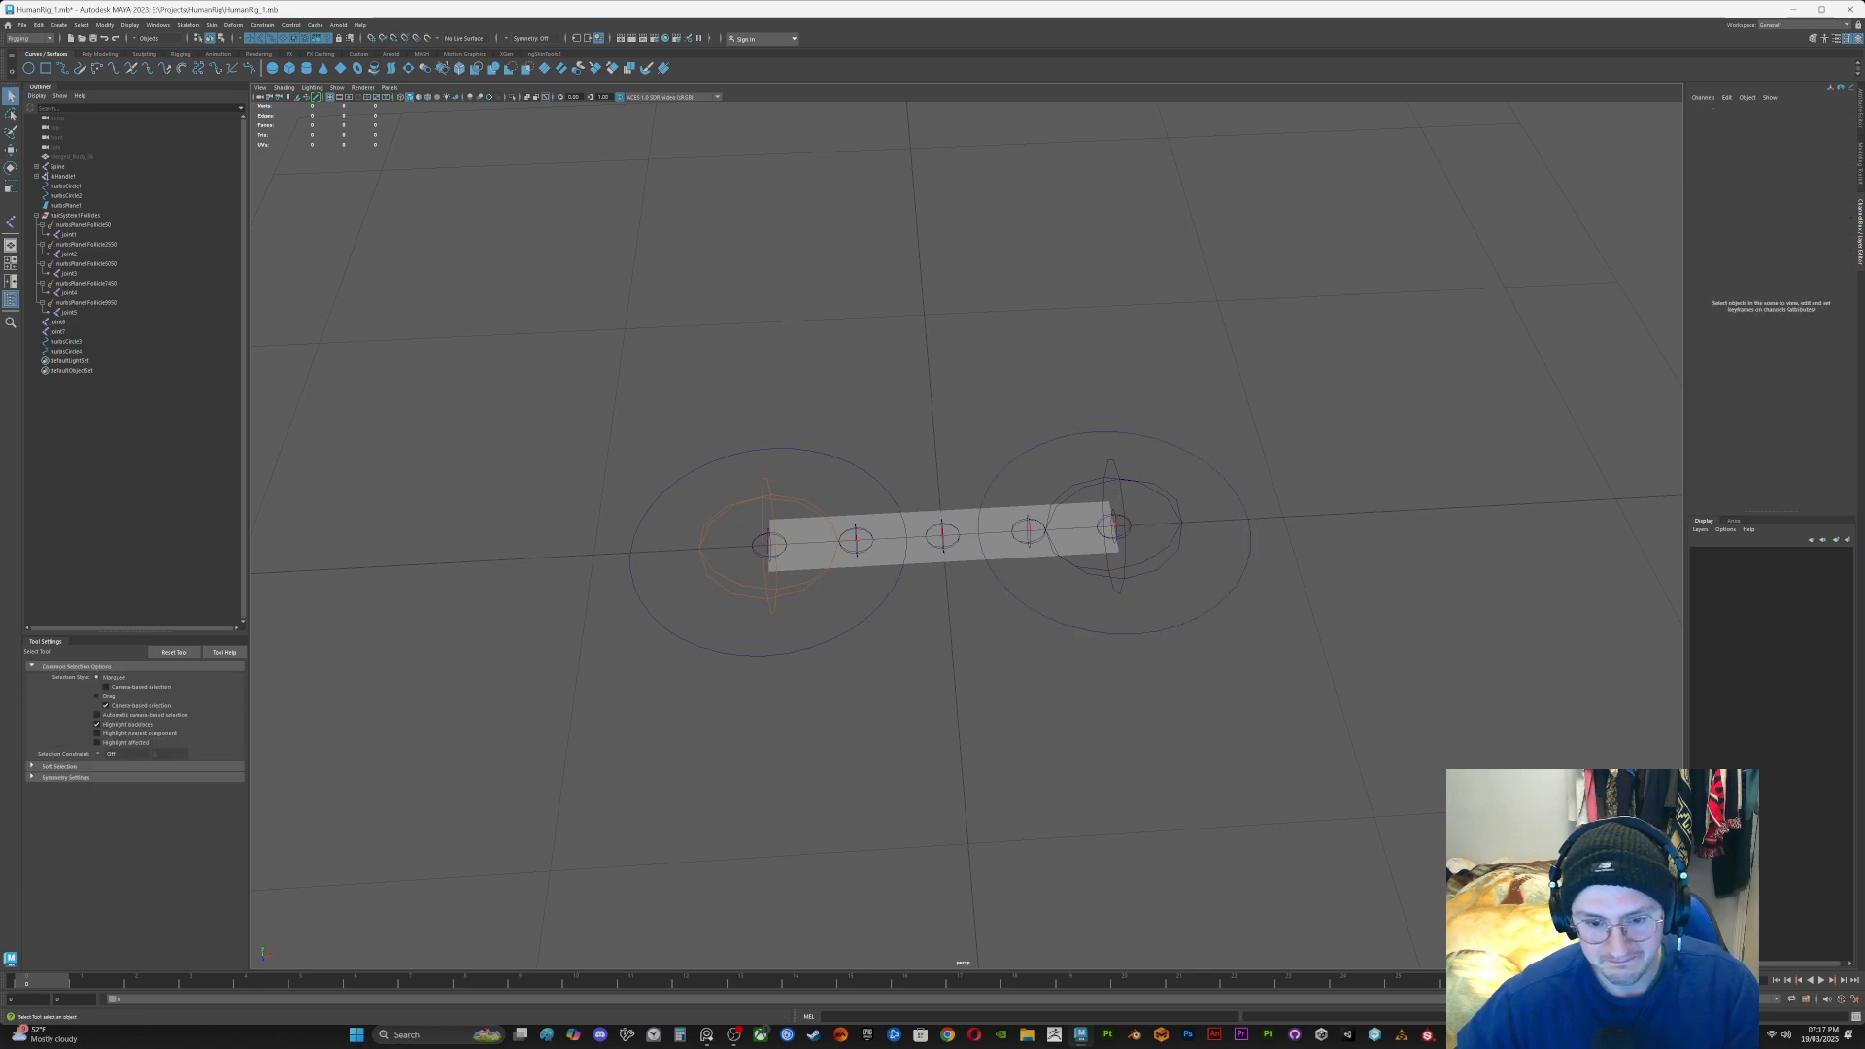
Step: Examine the two control circles around the ribbon's end joints from several angles
left_click(66, 341)
scroll(943, 544, "down", 5)
left_click_drag(943, 544, 1010, 525, "alt")
left_click(978, 529, "shift")
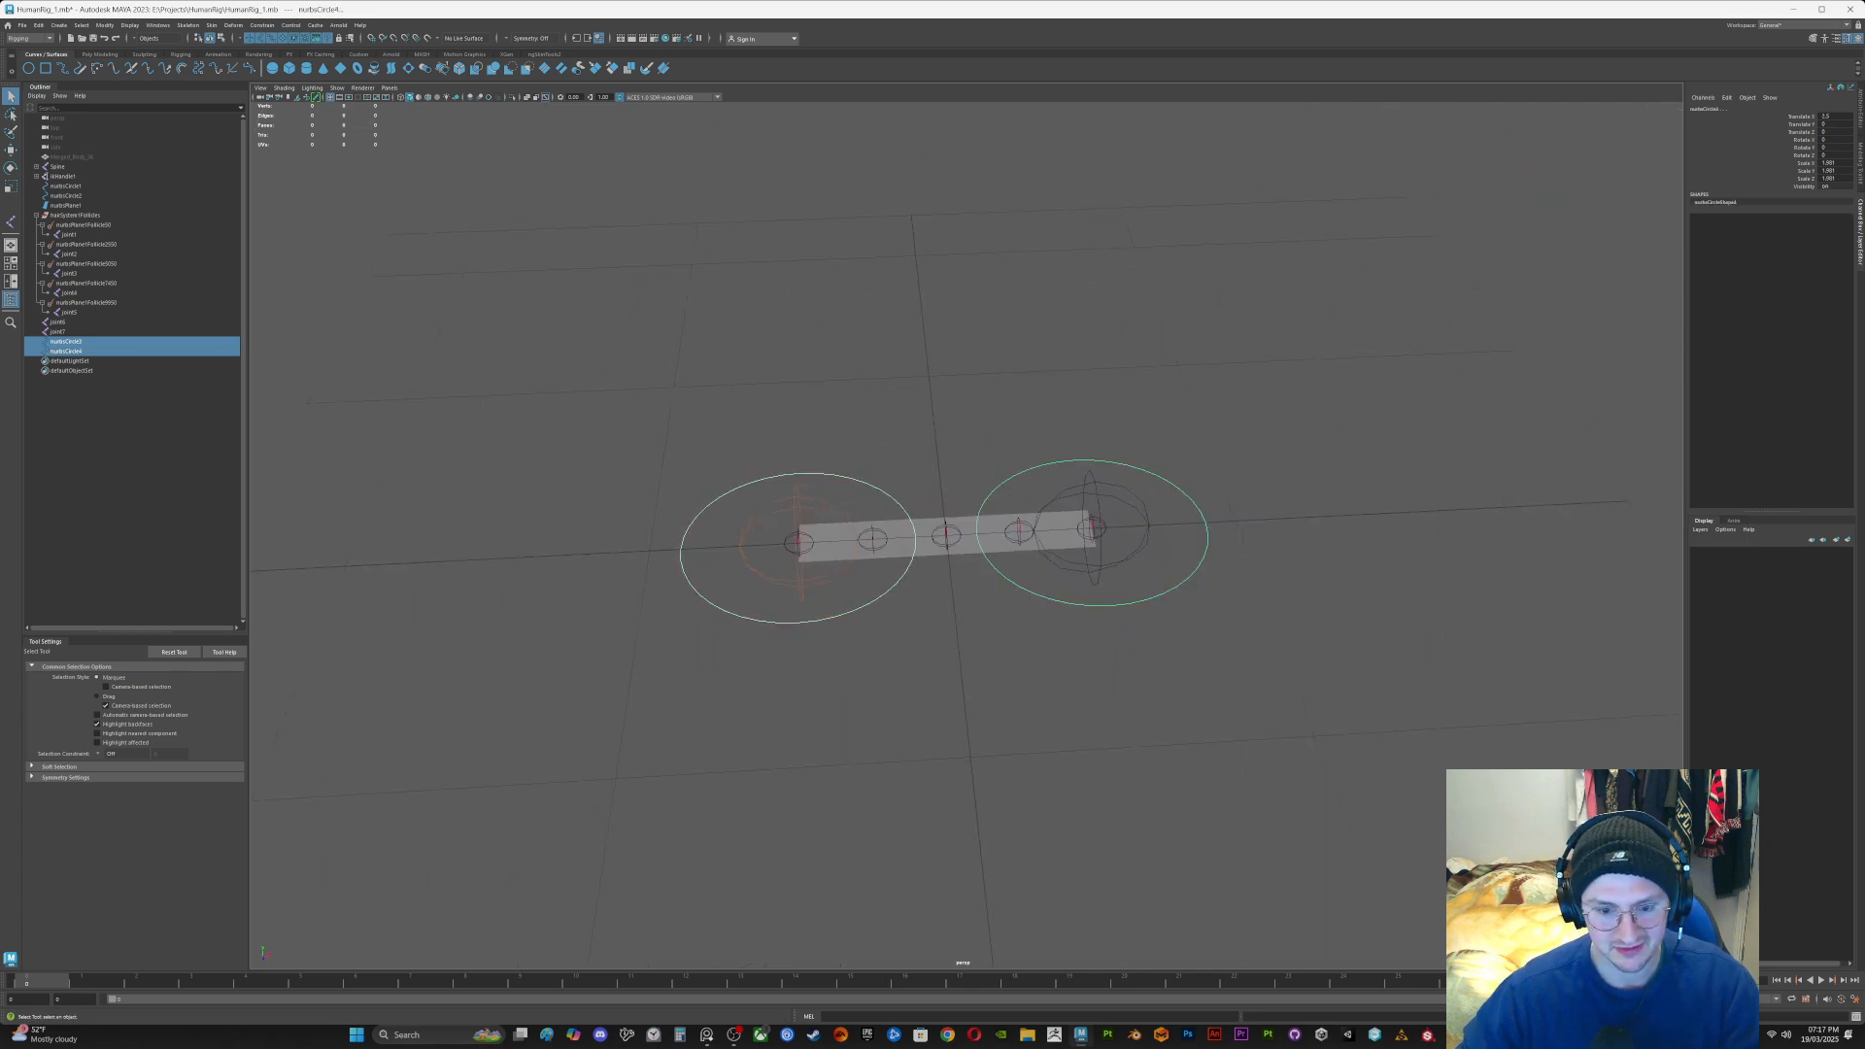
left_click(947, 641)
left_click(914, 556)
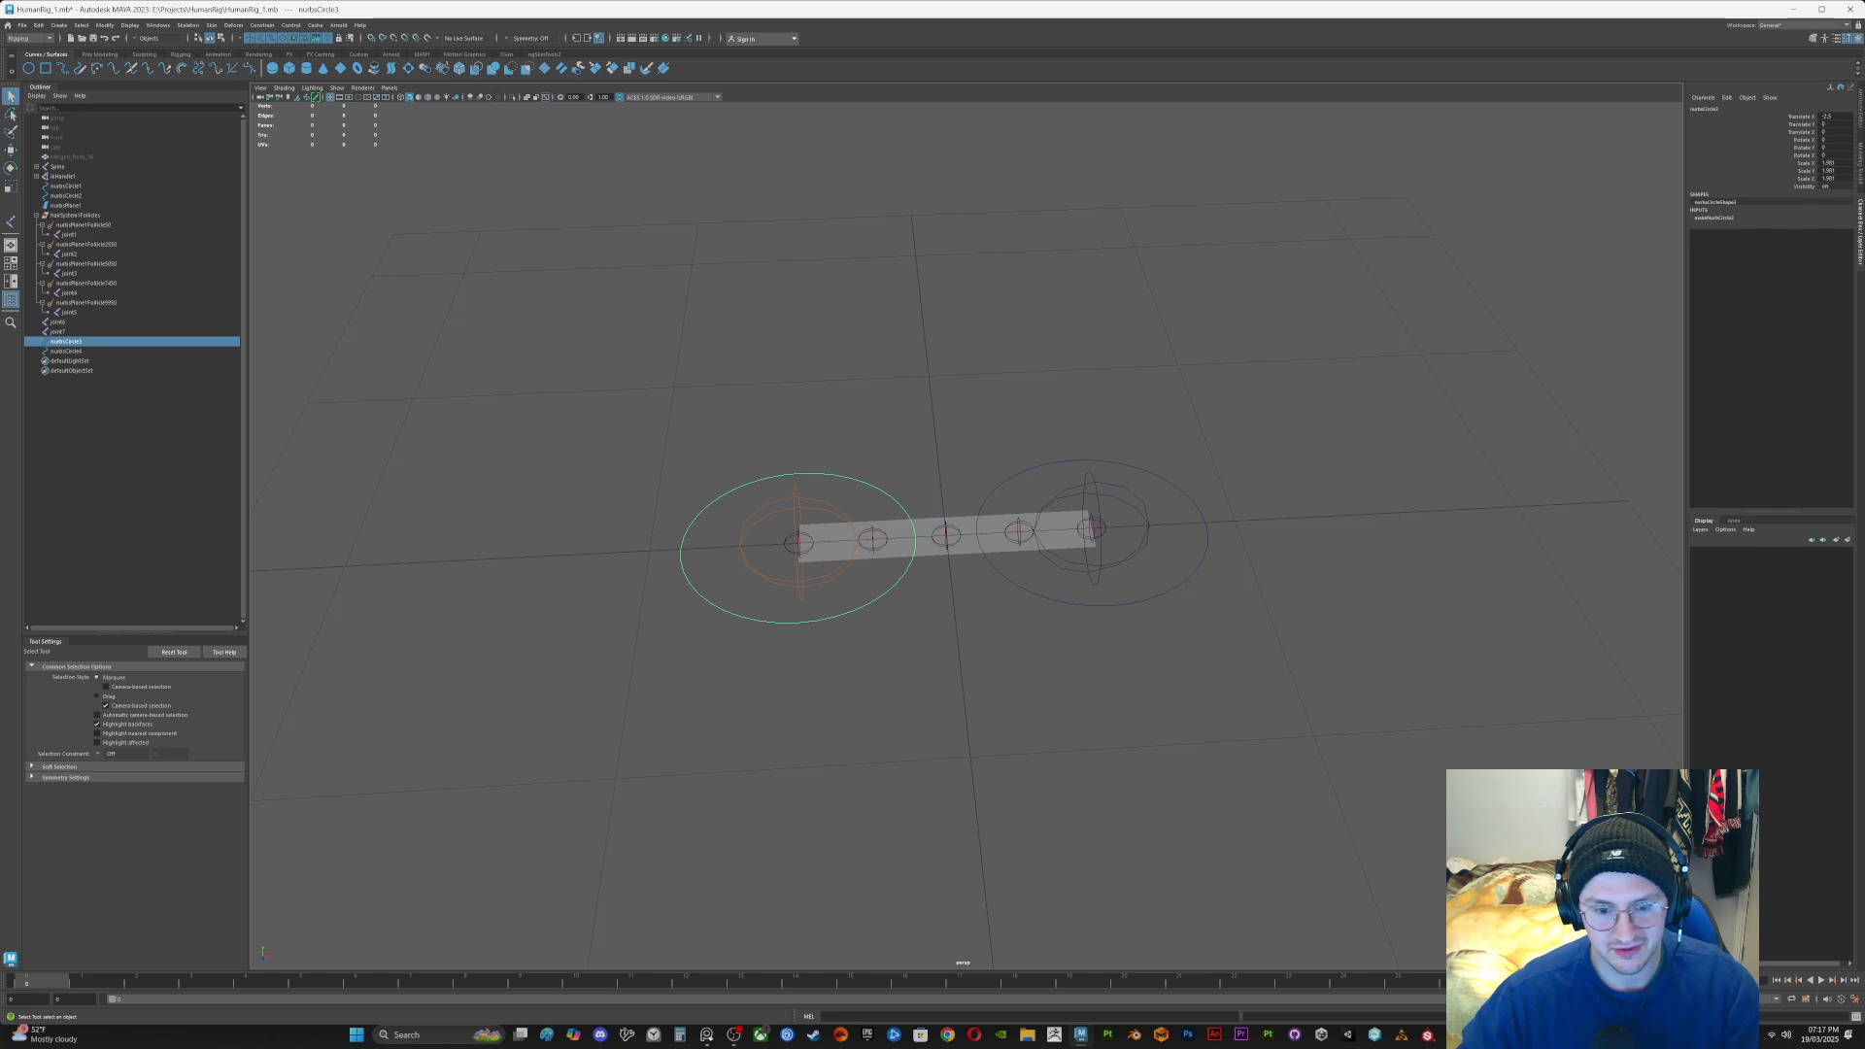
scroll(933, 554, "down", 5)
scroll(933, 554, "up", 4)
left_click_drag(933, 554, 841, 707, "alt")
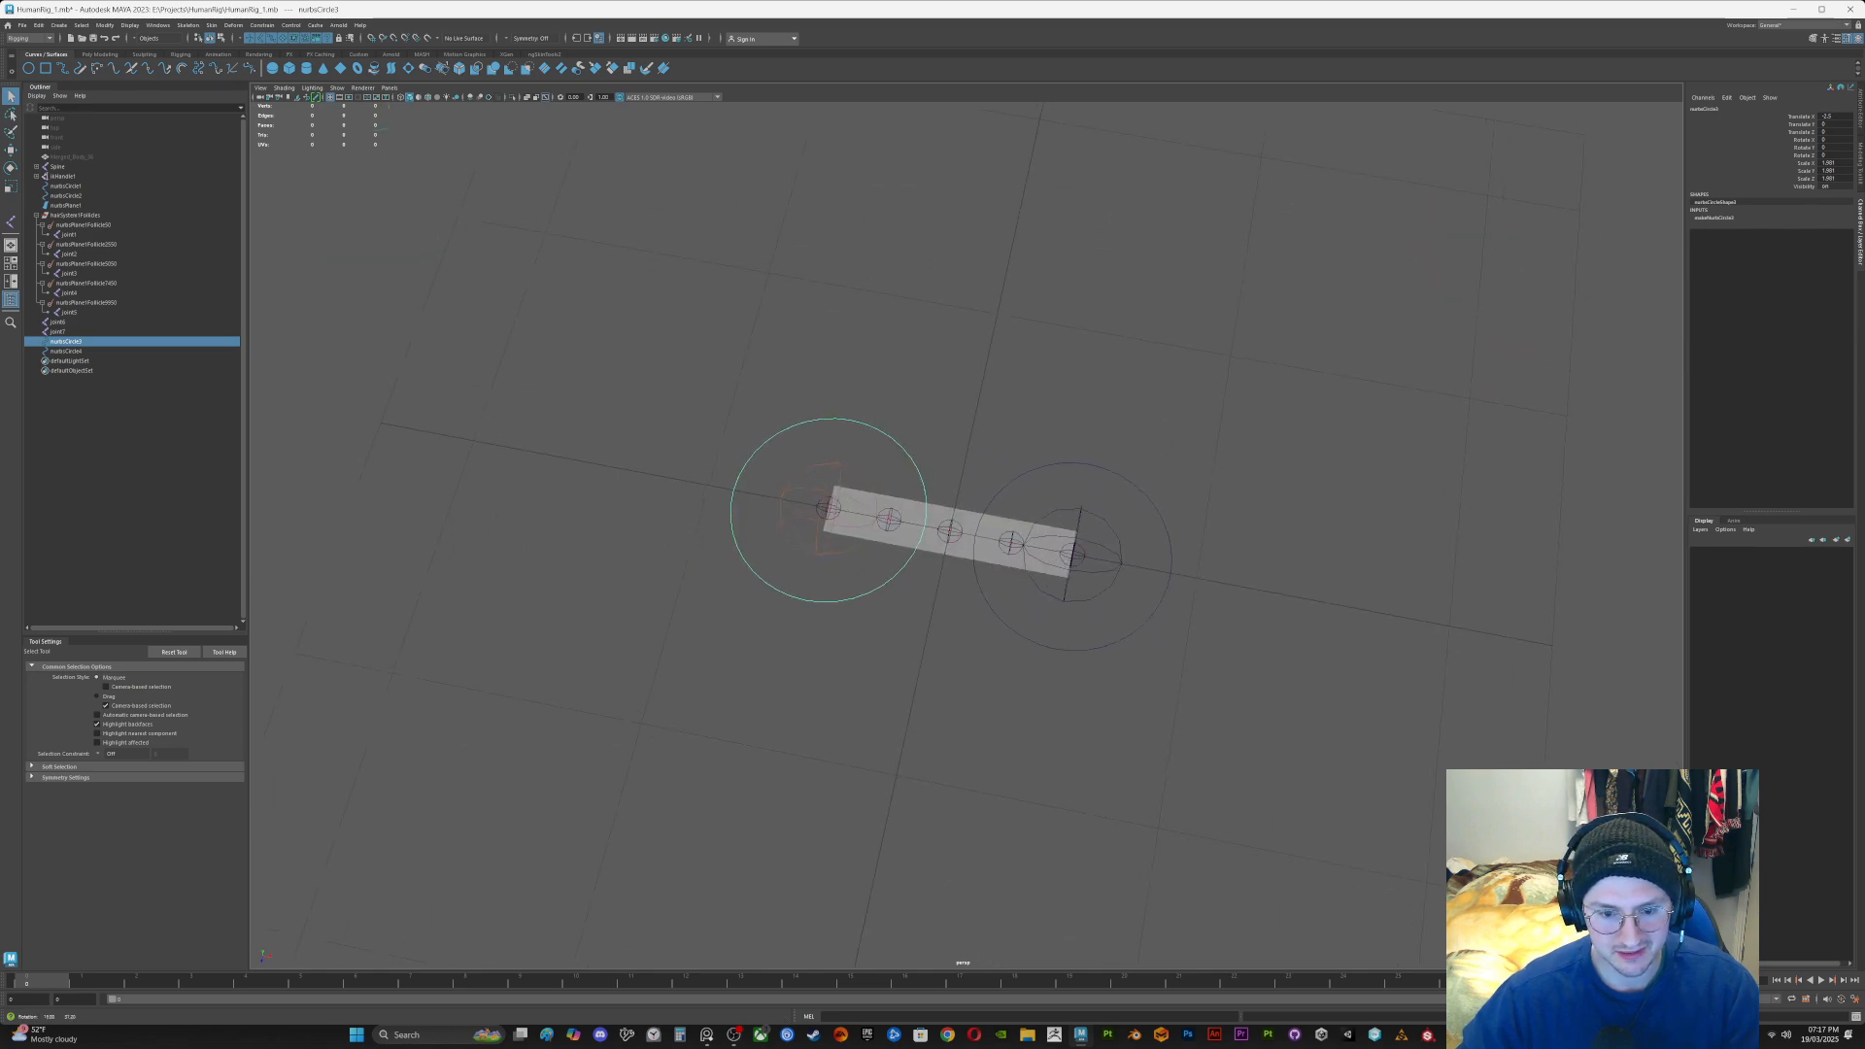
left_click(948, 699)
left_click(827, 601)
left_click(974, 556, "shift")
left_click(947, 699)
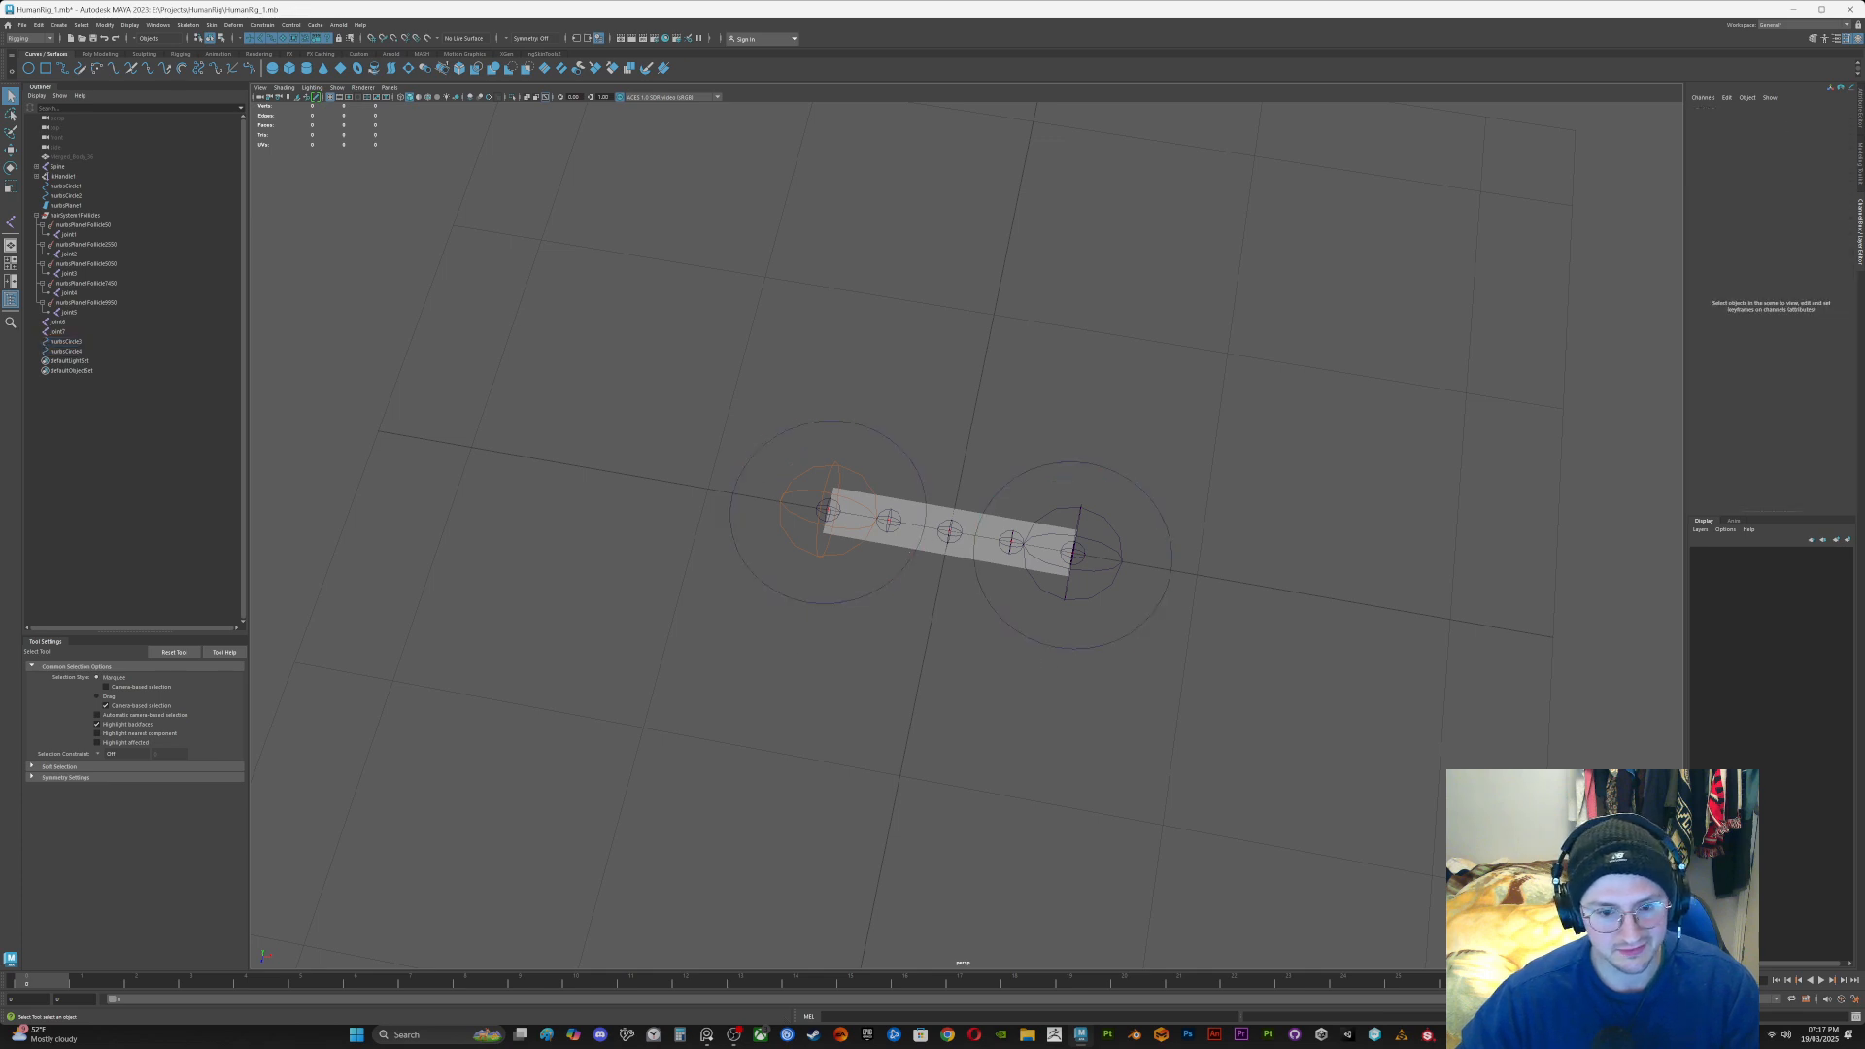
left_click_drag(947, 700, 991, 680, "alt")
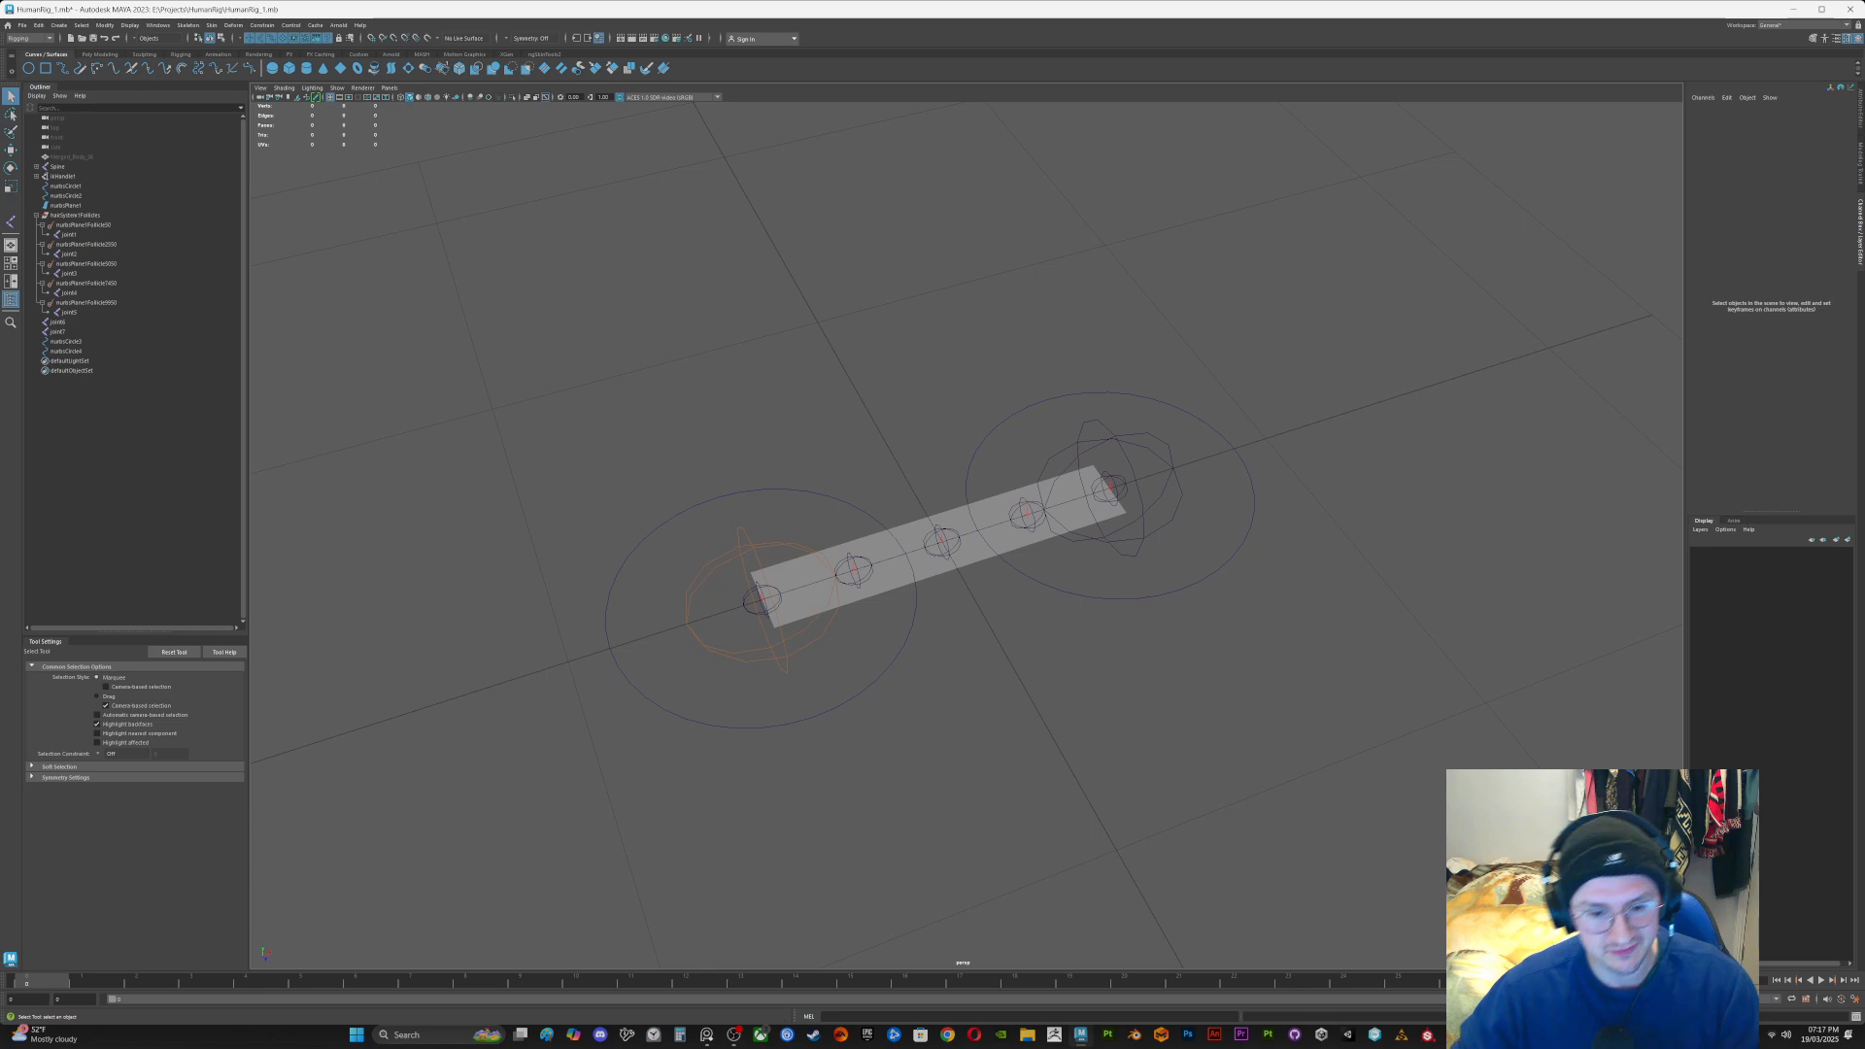
Step: Parent joint6 under nurbsCircle3, the control circle surrounding it
left_click(740, 490)
left_click(742, 531)
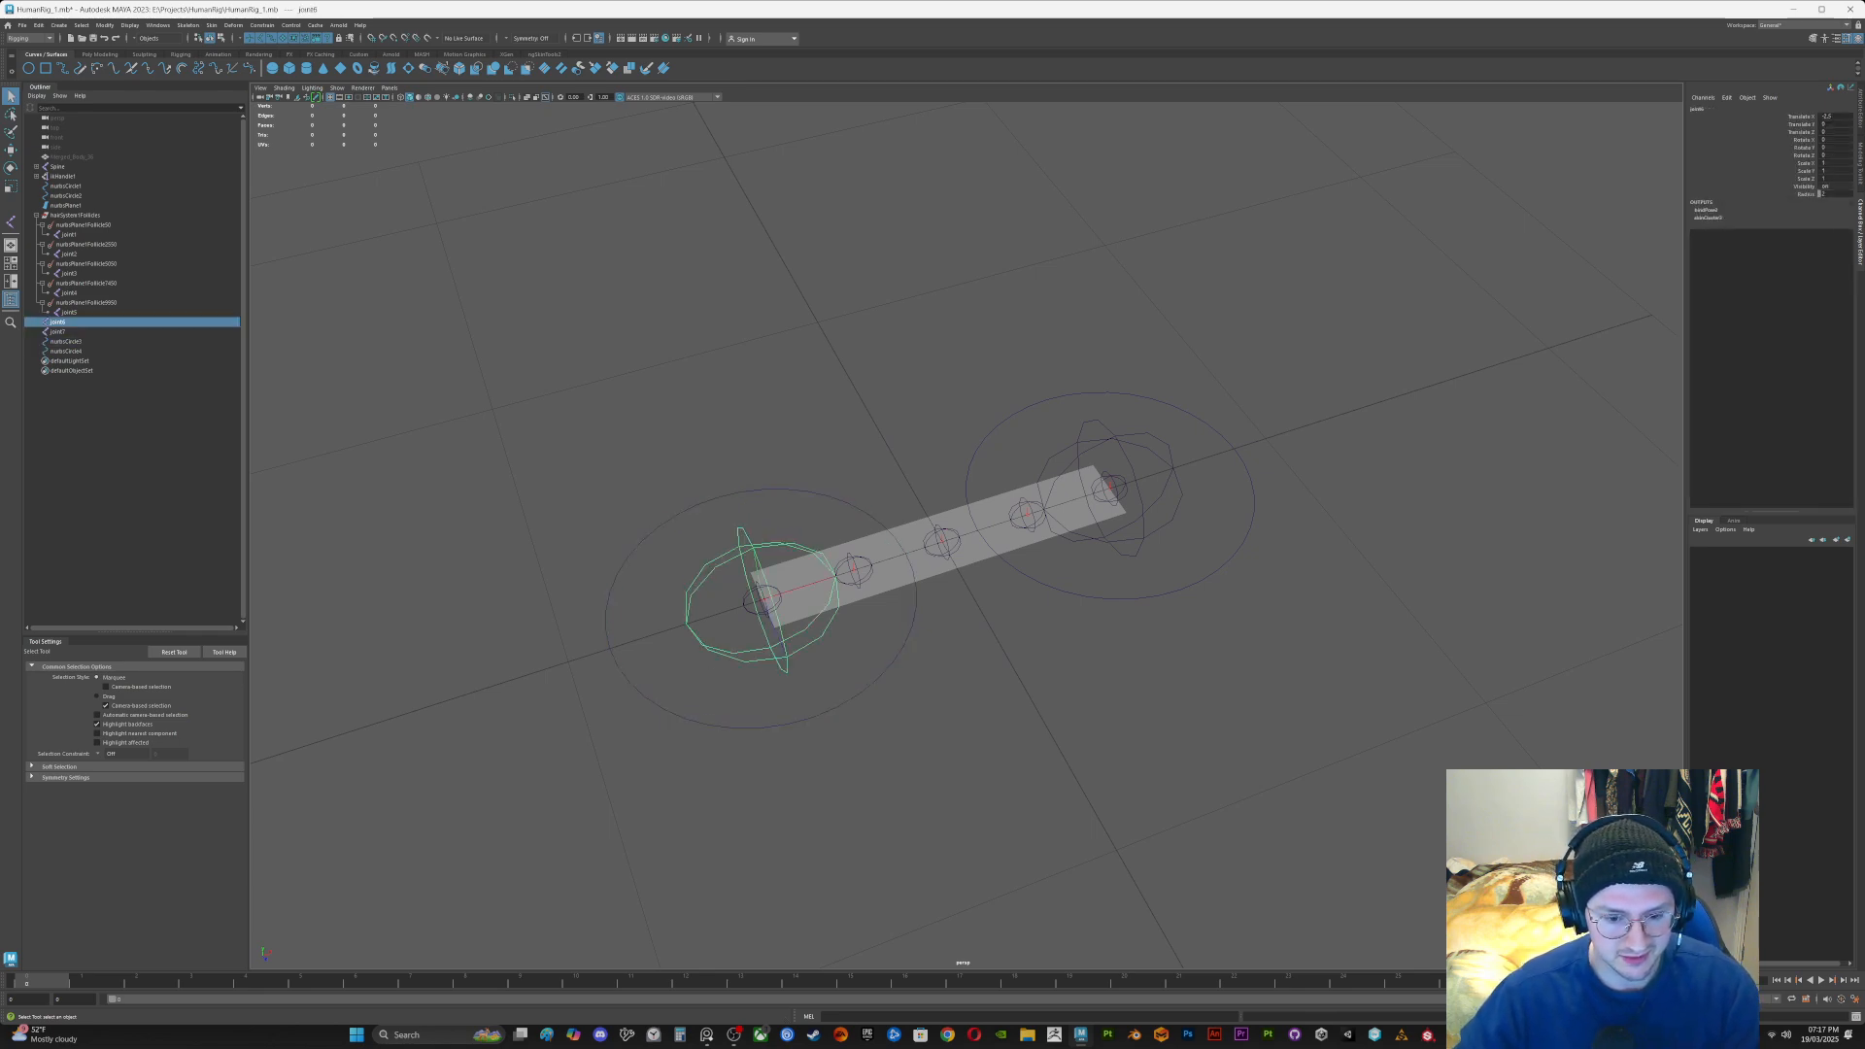
left_click(740, 490, "shift")
key("p")
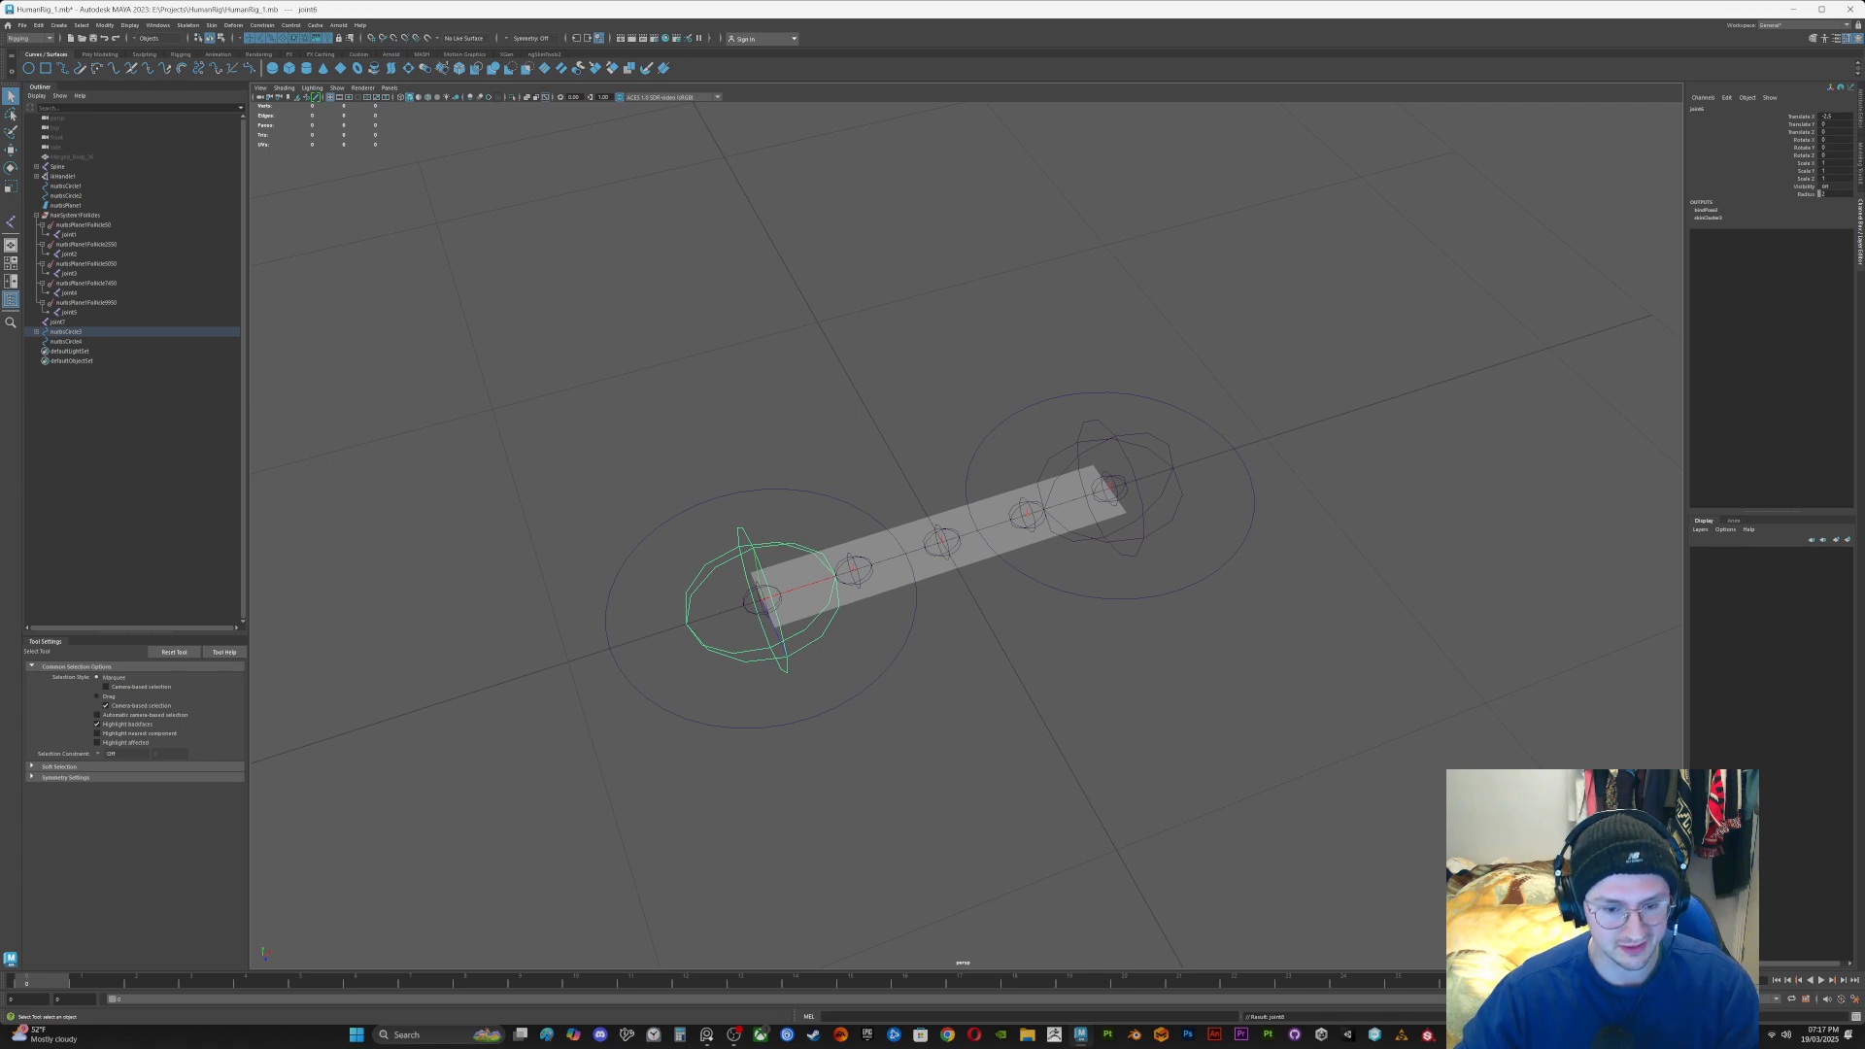
left_click_drag(962, 544, 903, 583, "alt")
Step: Parent joint7 under the other end circle, expand both circles' hierarchies, and clear the selection
left_click(58, 322)
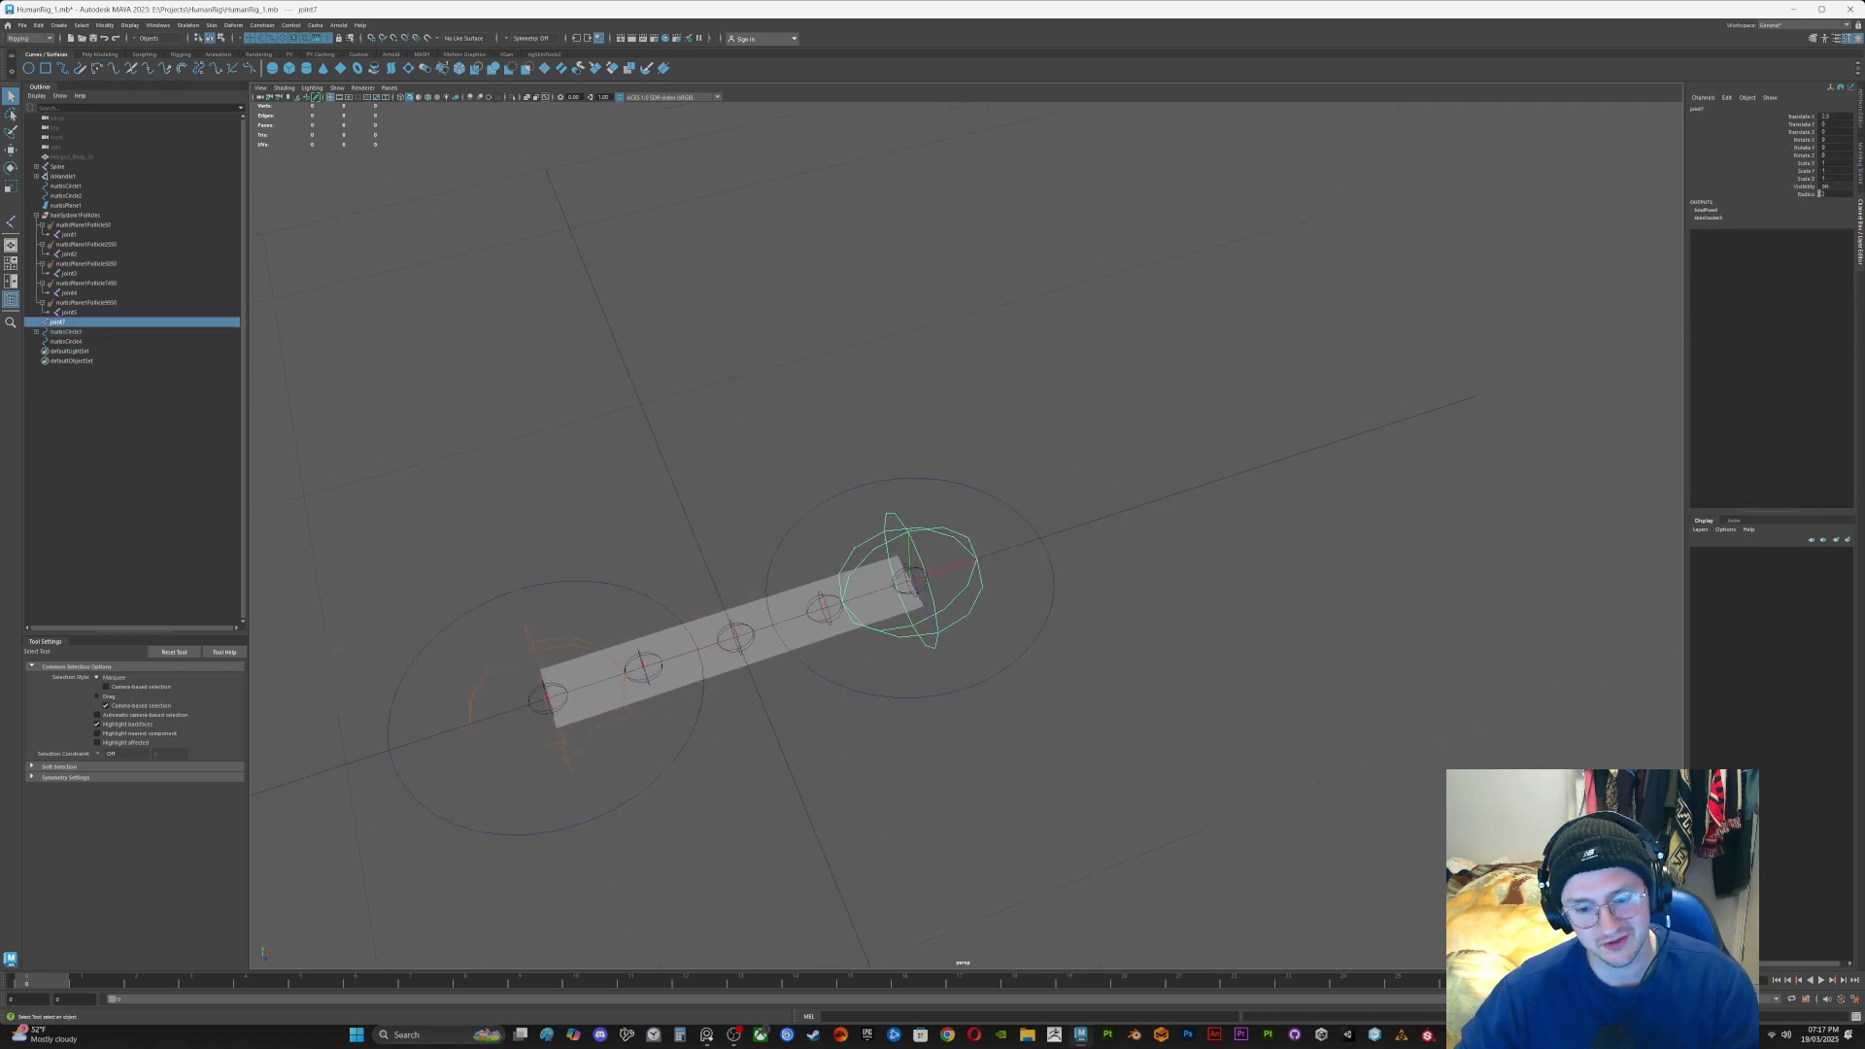
left_click(1053, 582, "shift")
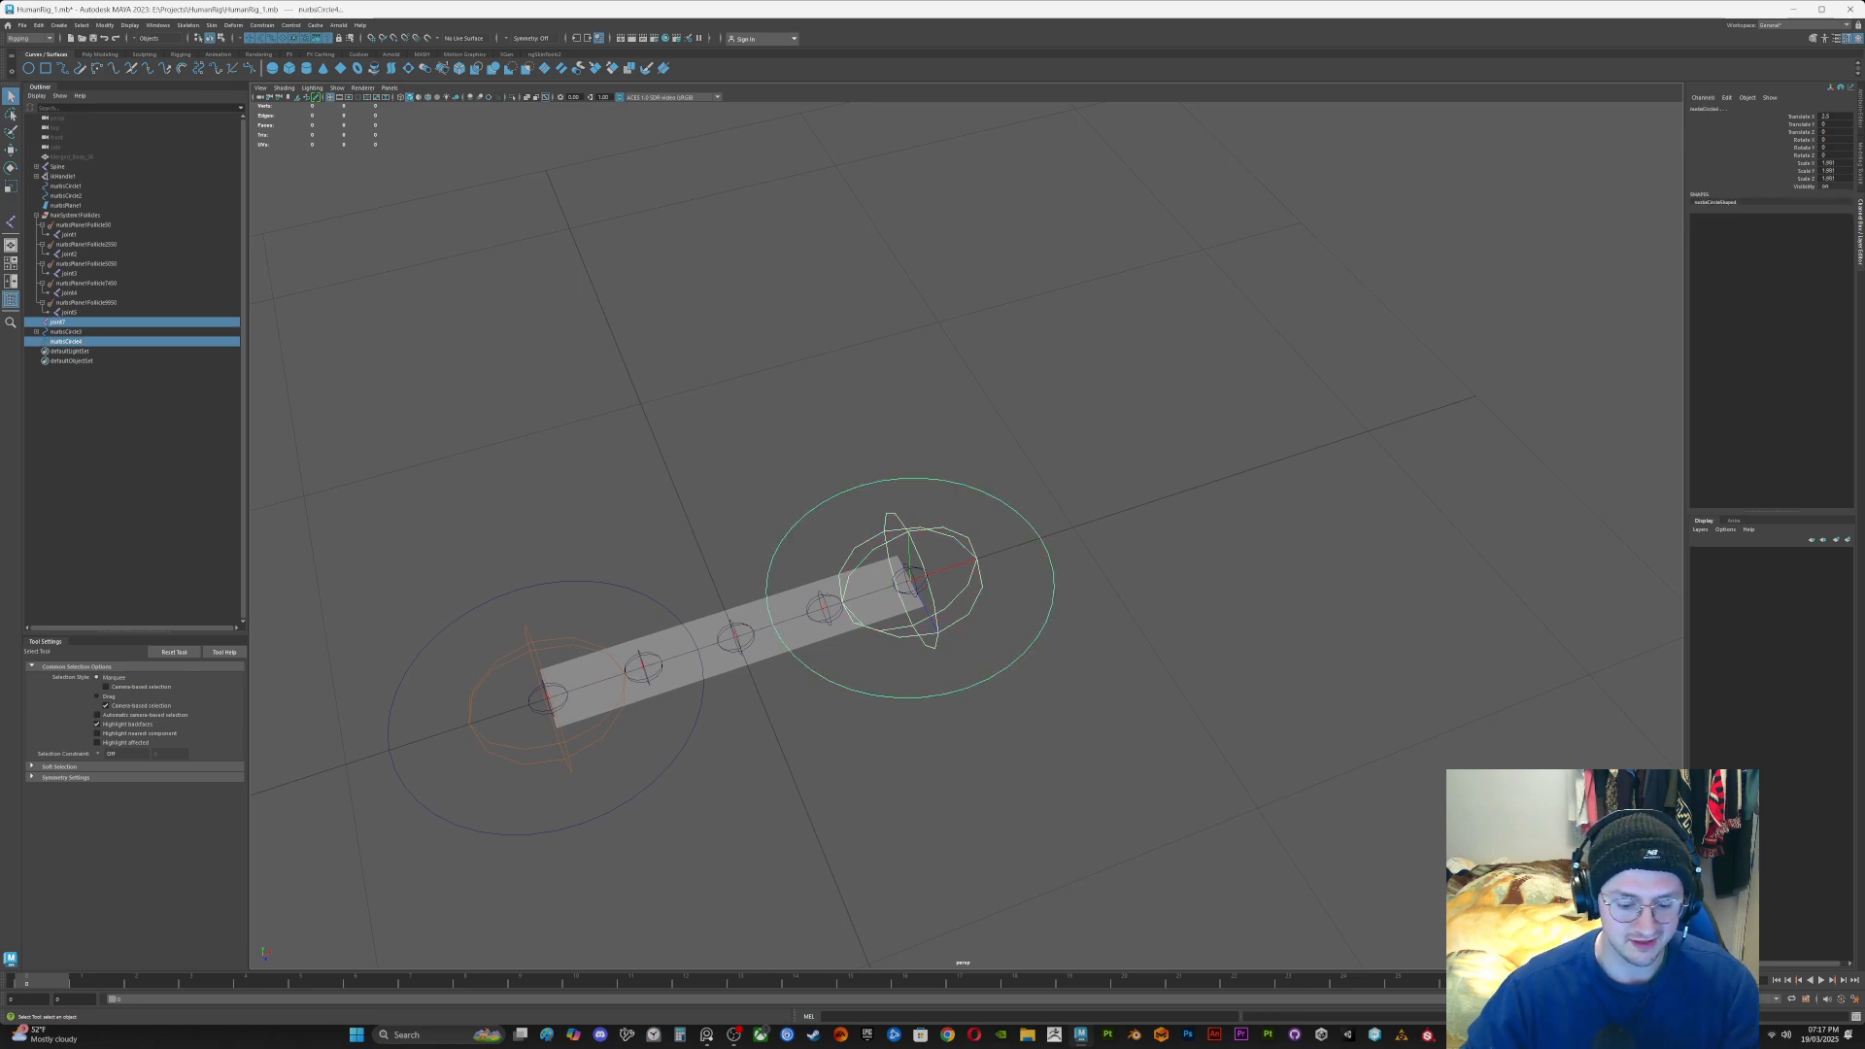
key("p")
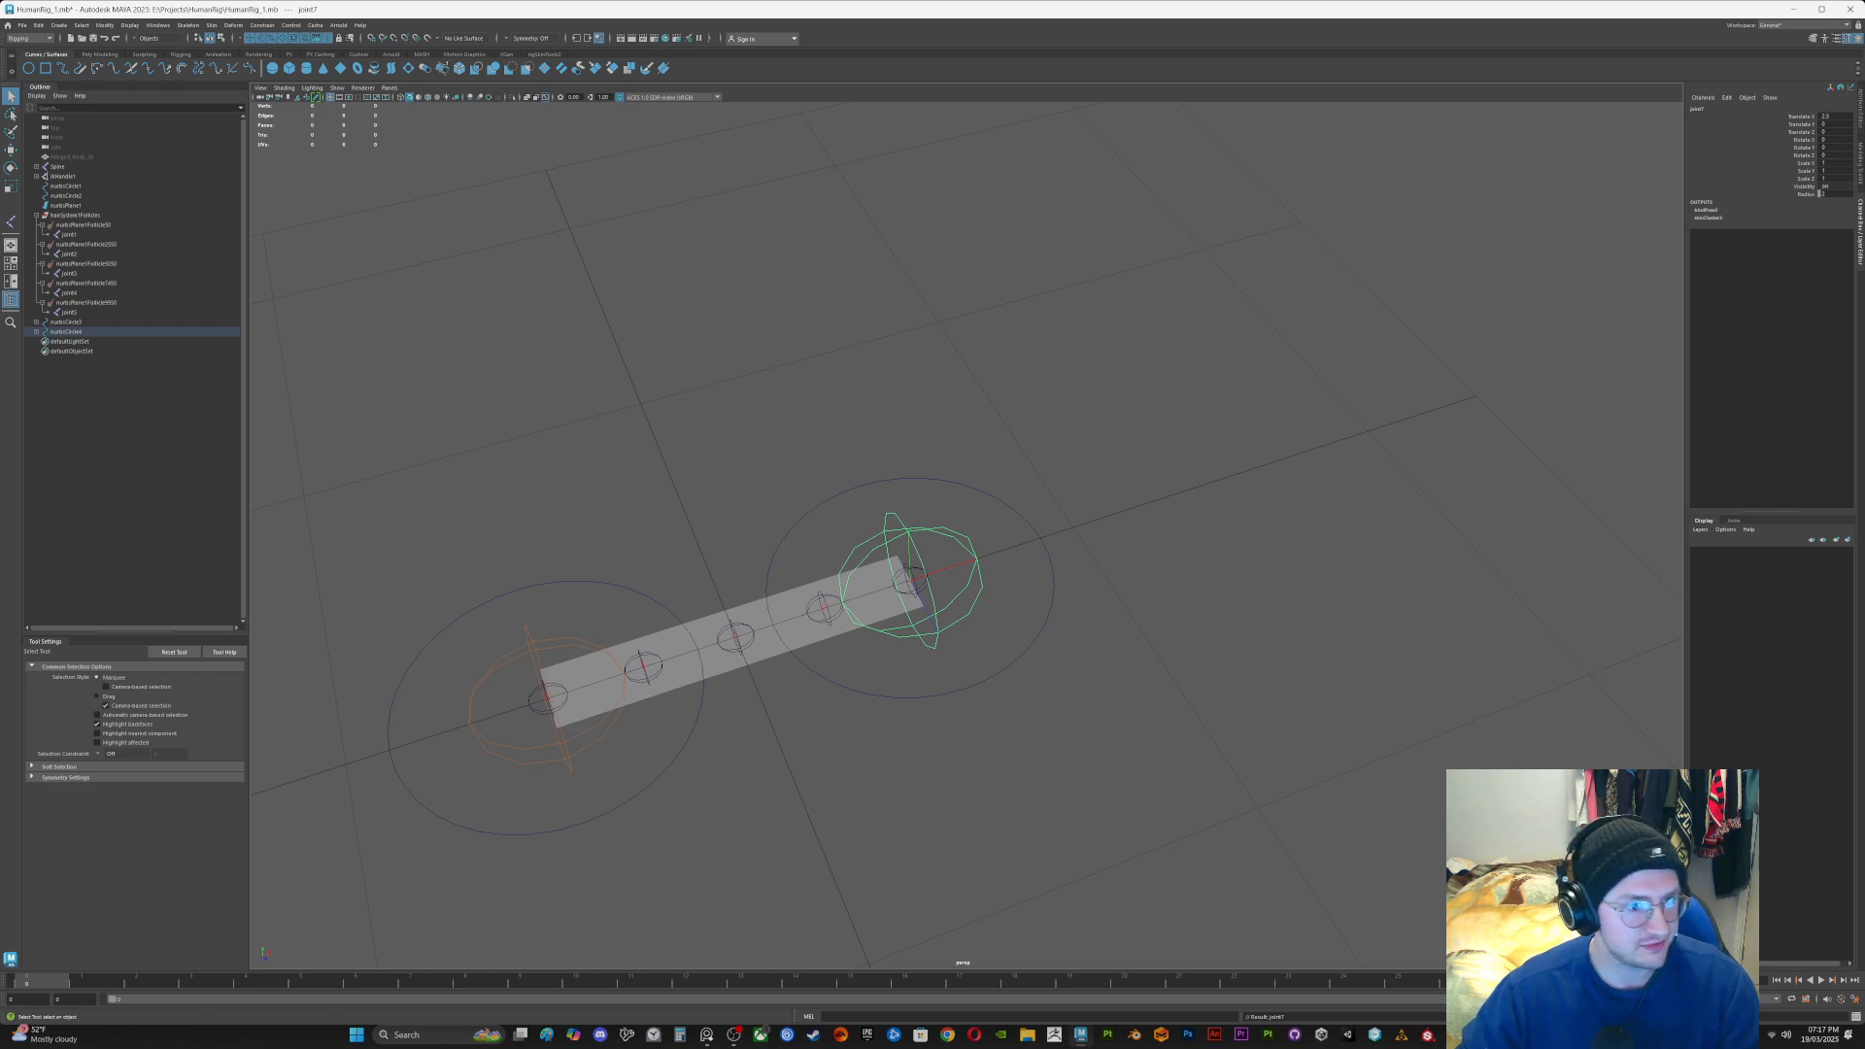
left_click(37, 322, "shift")
left_click(37, 350, "shift")
left_click(971, 408)
scroll(971, 408, "down", 5)
left_click_drag(971, 408, 889, 413, "alt")
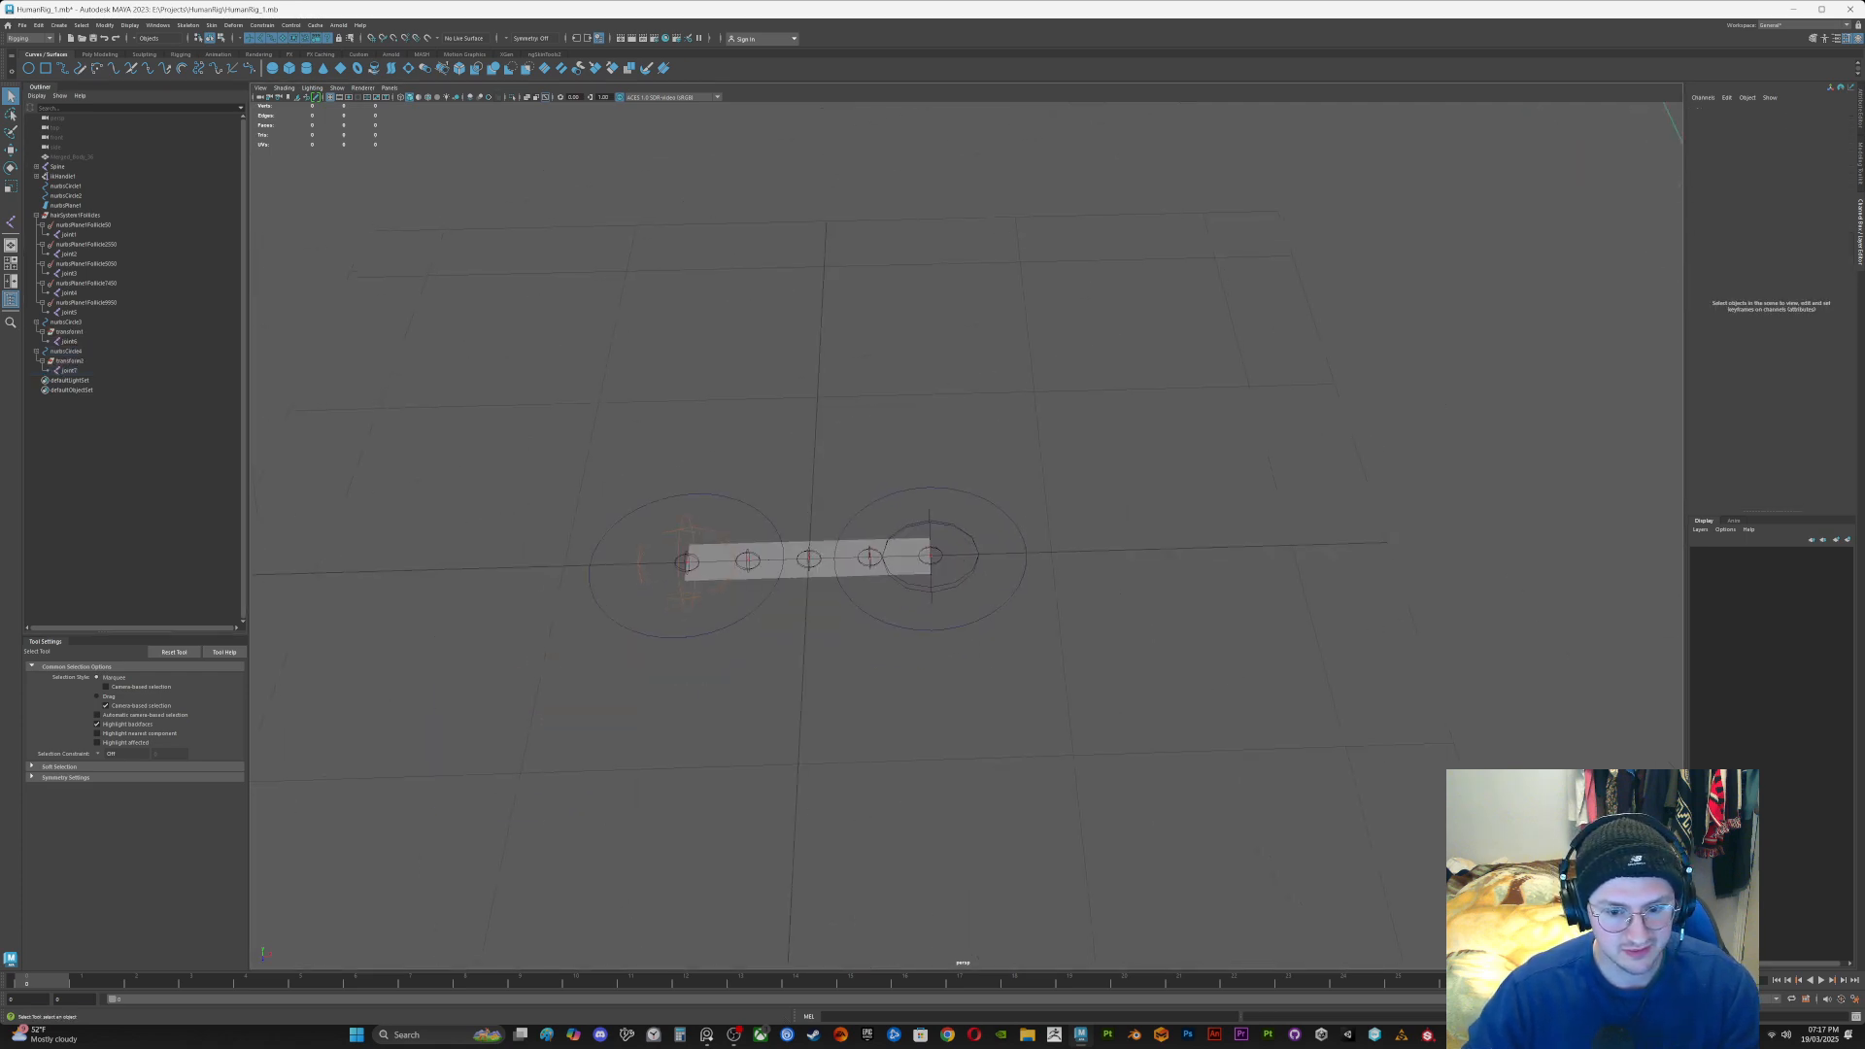
Step: Test the ribbon's stretch and twist by moving and rotating nurbsCircle3, and undo both transforms
scroll(687, 561, "down", 2)
left_click(771, 561)
key("w")
left_click_drag(821, 562, 344, 567)
middle_click_drag(344, 566, 746, 570, "alt")
key("e")
left_click_drag(695, 586, 695, 520)
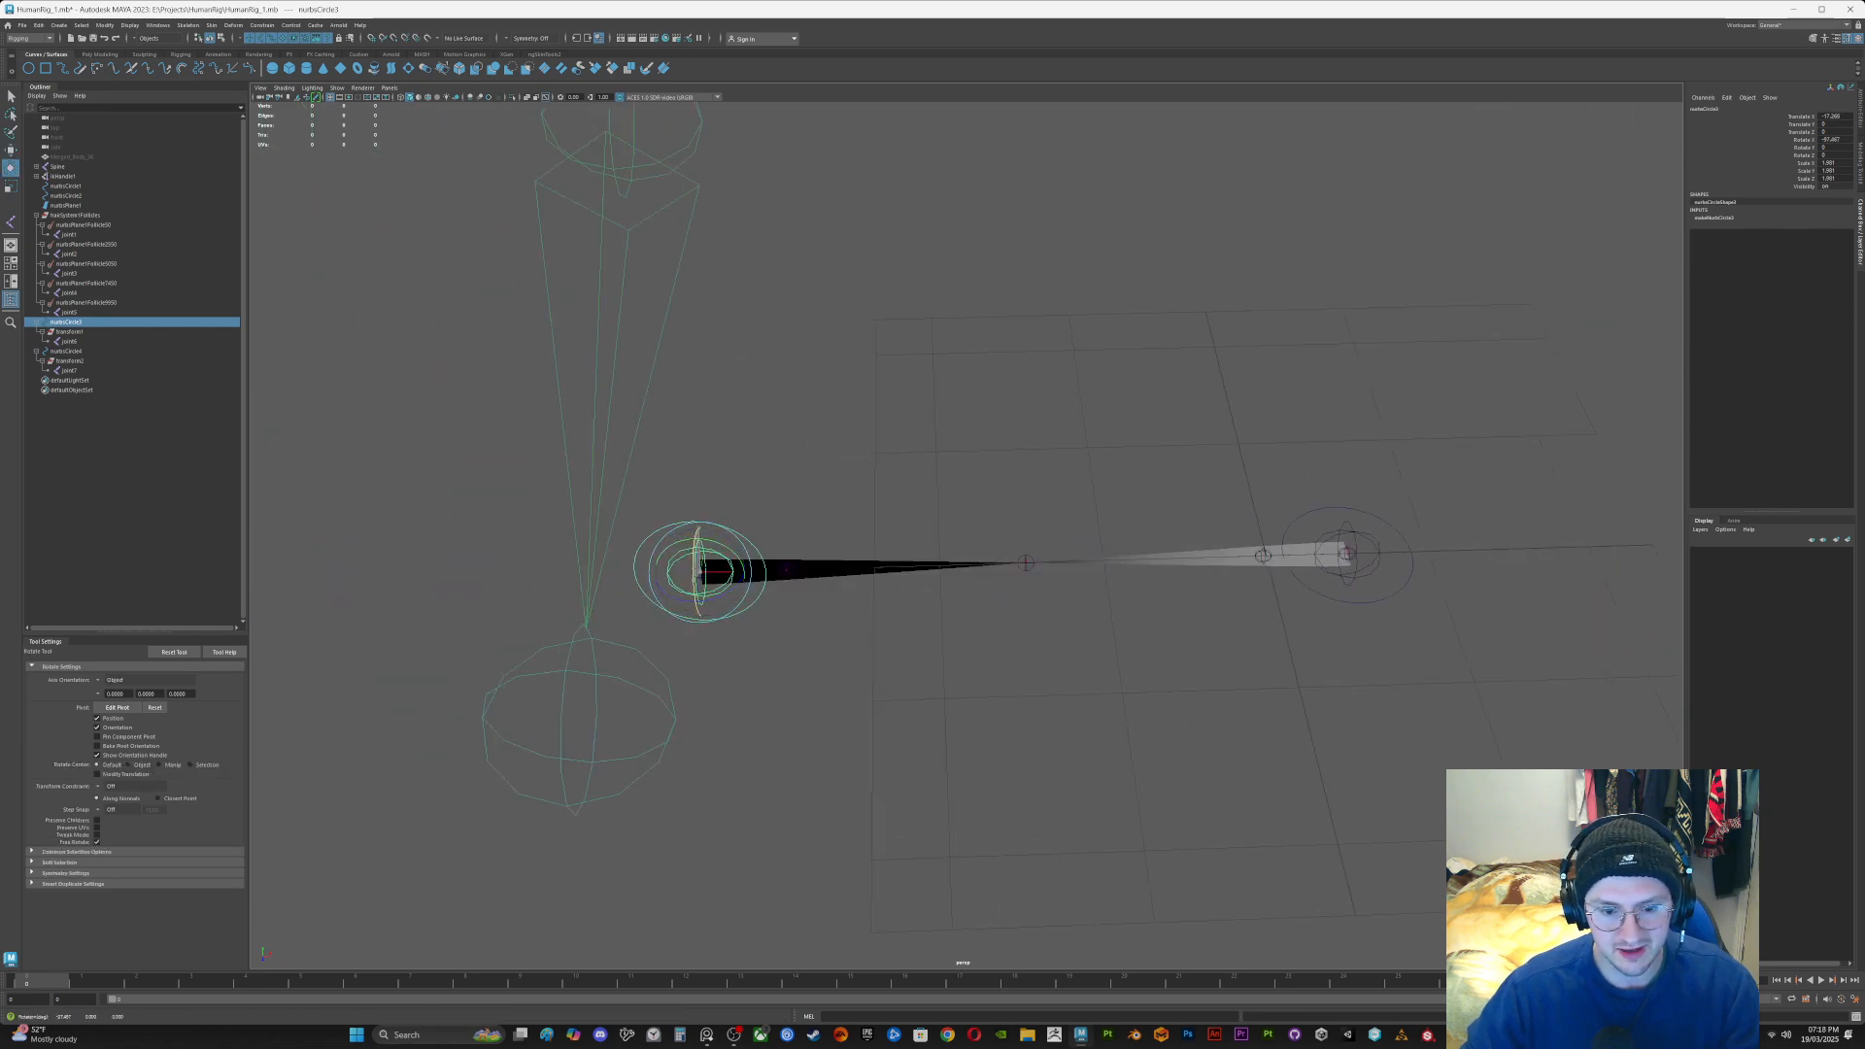
key("ctrl+z")
key("ctrl+z")
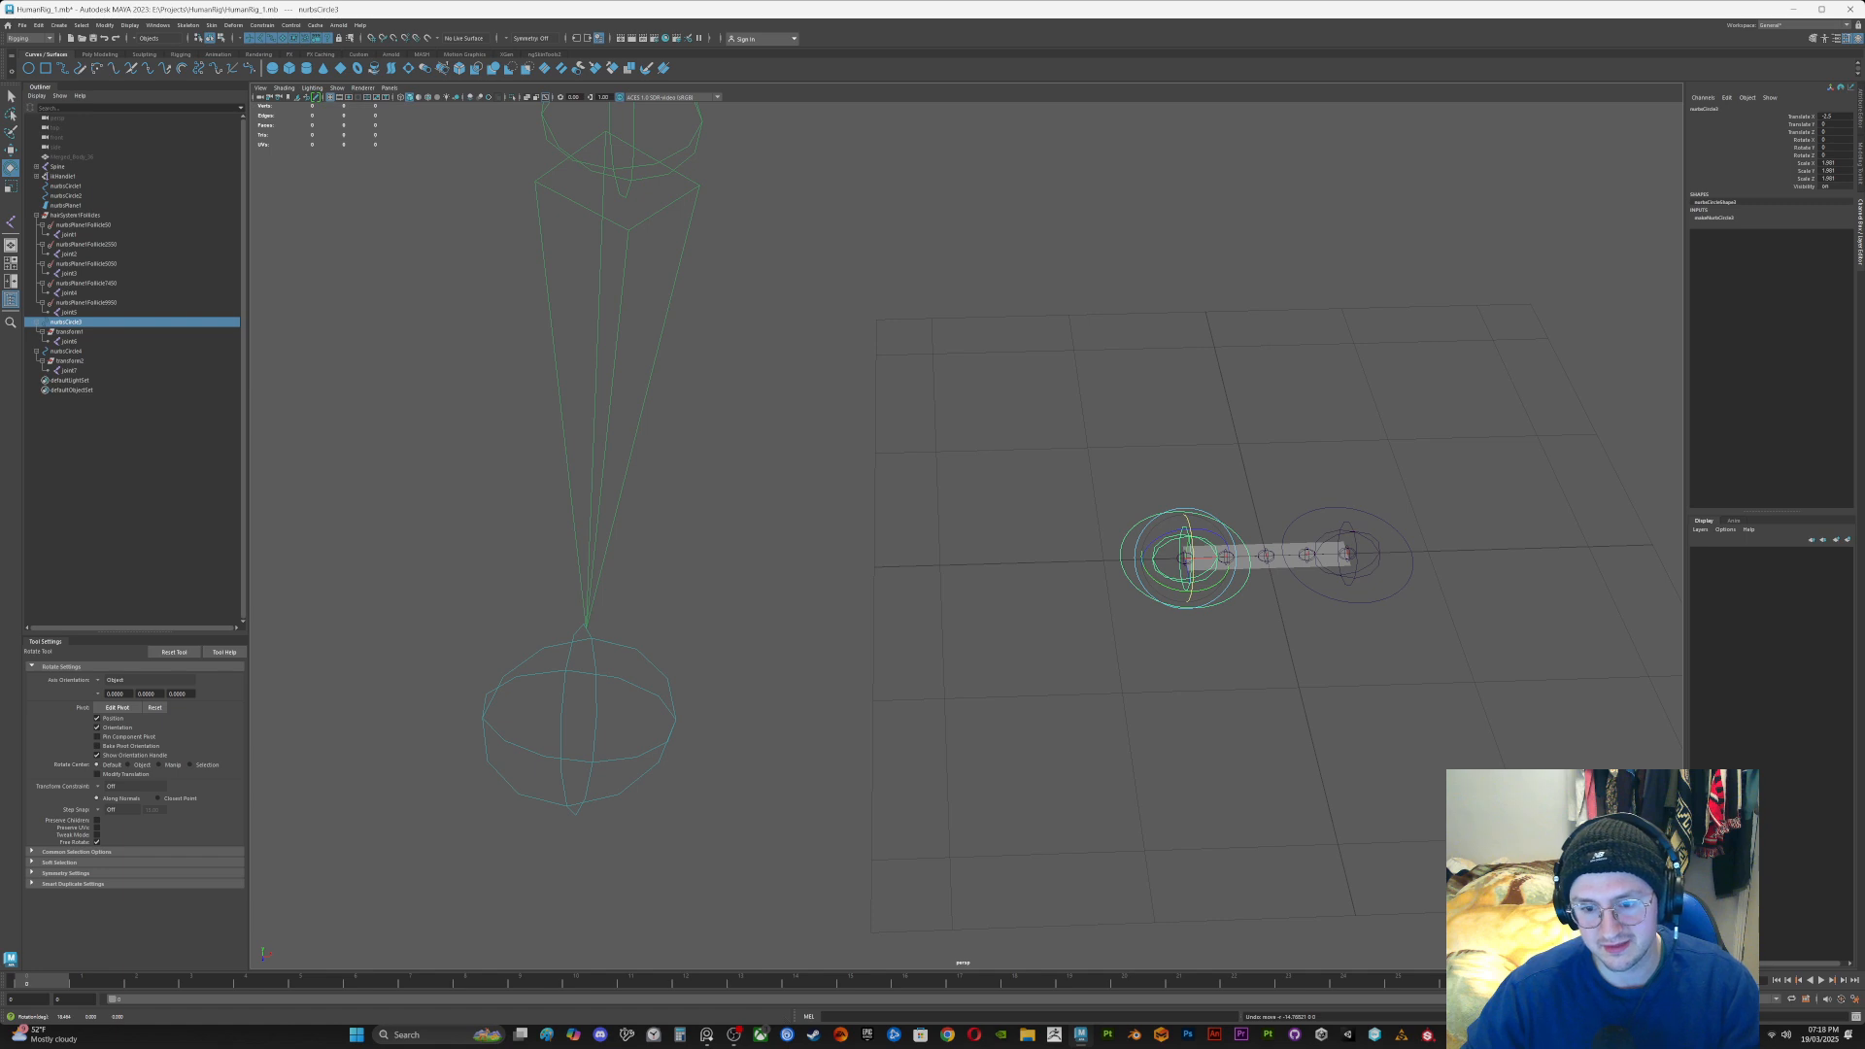
Step: Create a larger NURBS circle scaled to about 7 and centre it on joint7 at the ribbon's end
key("q")
middle_click_drag(695, 520, 289, 610, "alt")
scroll(967, 534, "down", 8)
middle_click_drag(966, 534, 949, 741, "alt")
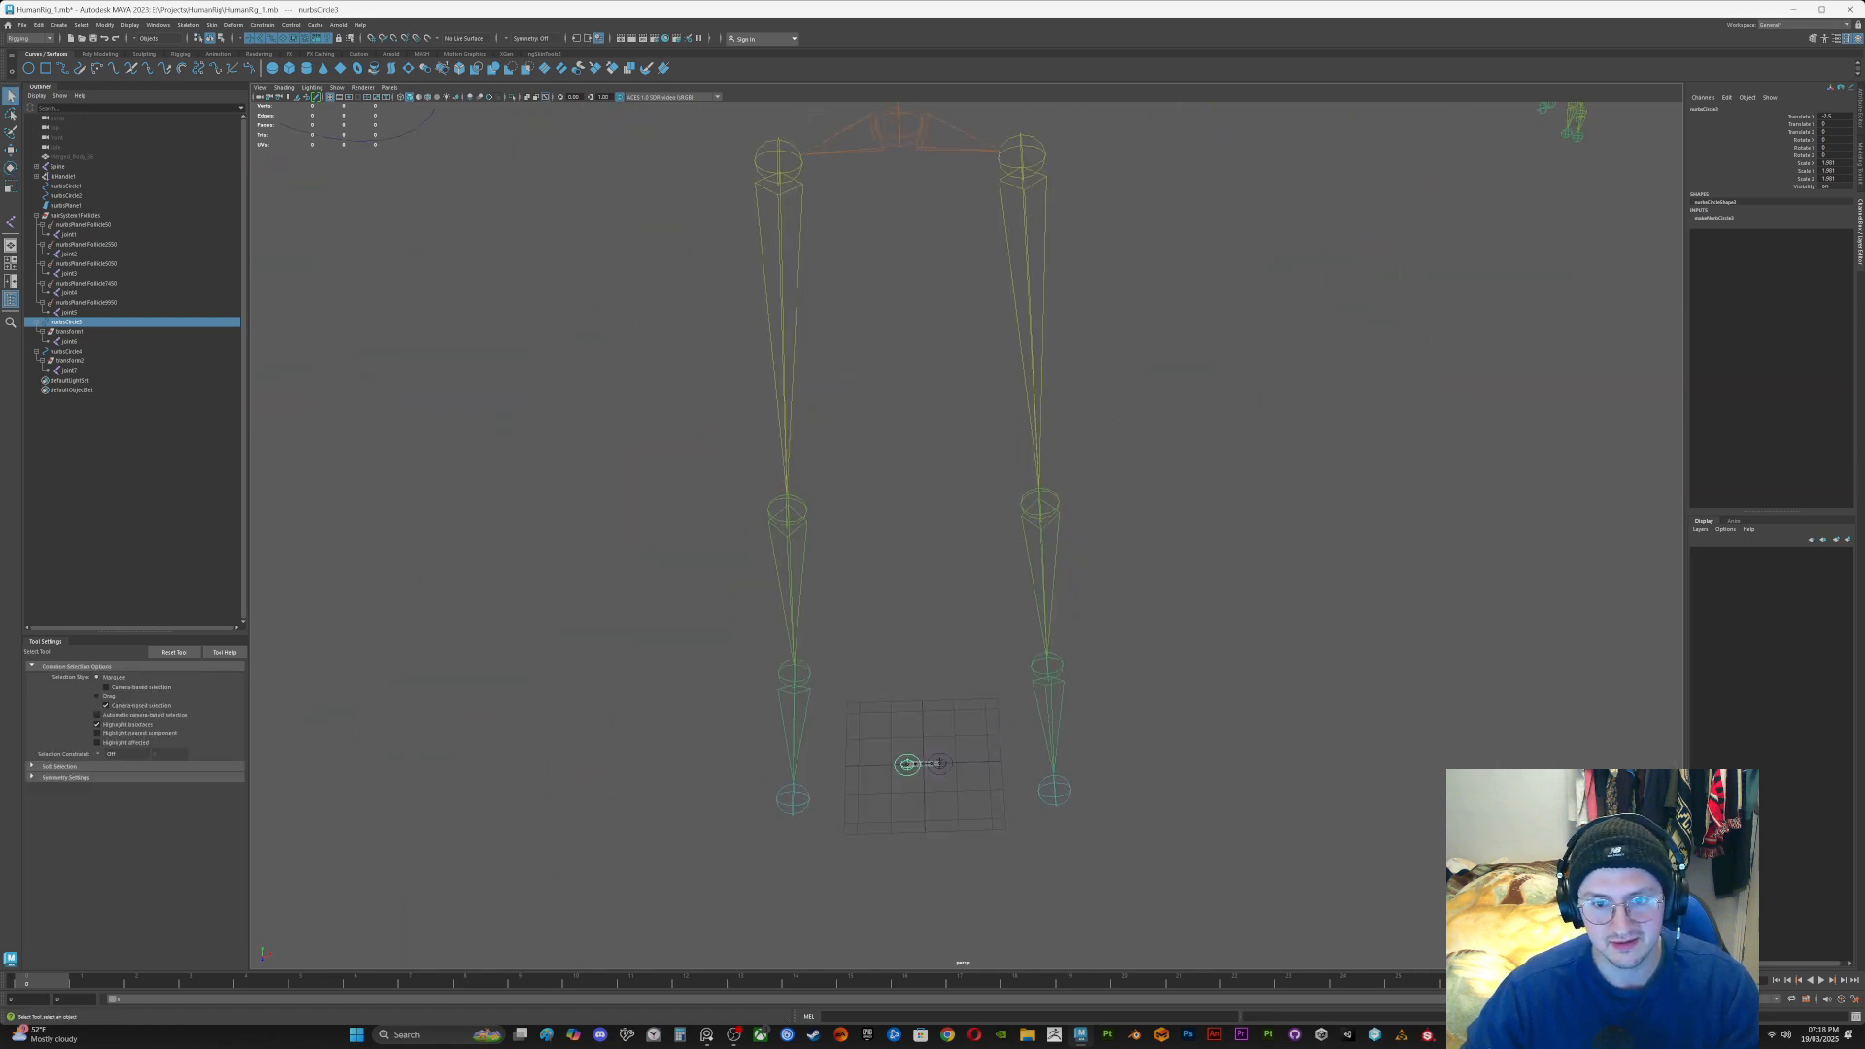
scroll(938, 764, "up", 5)
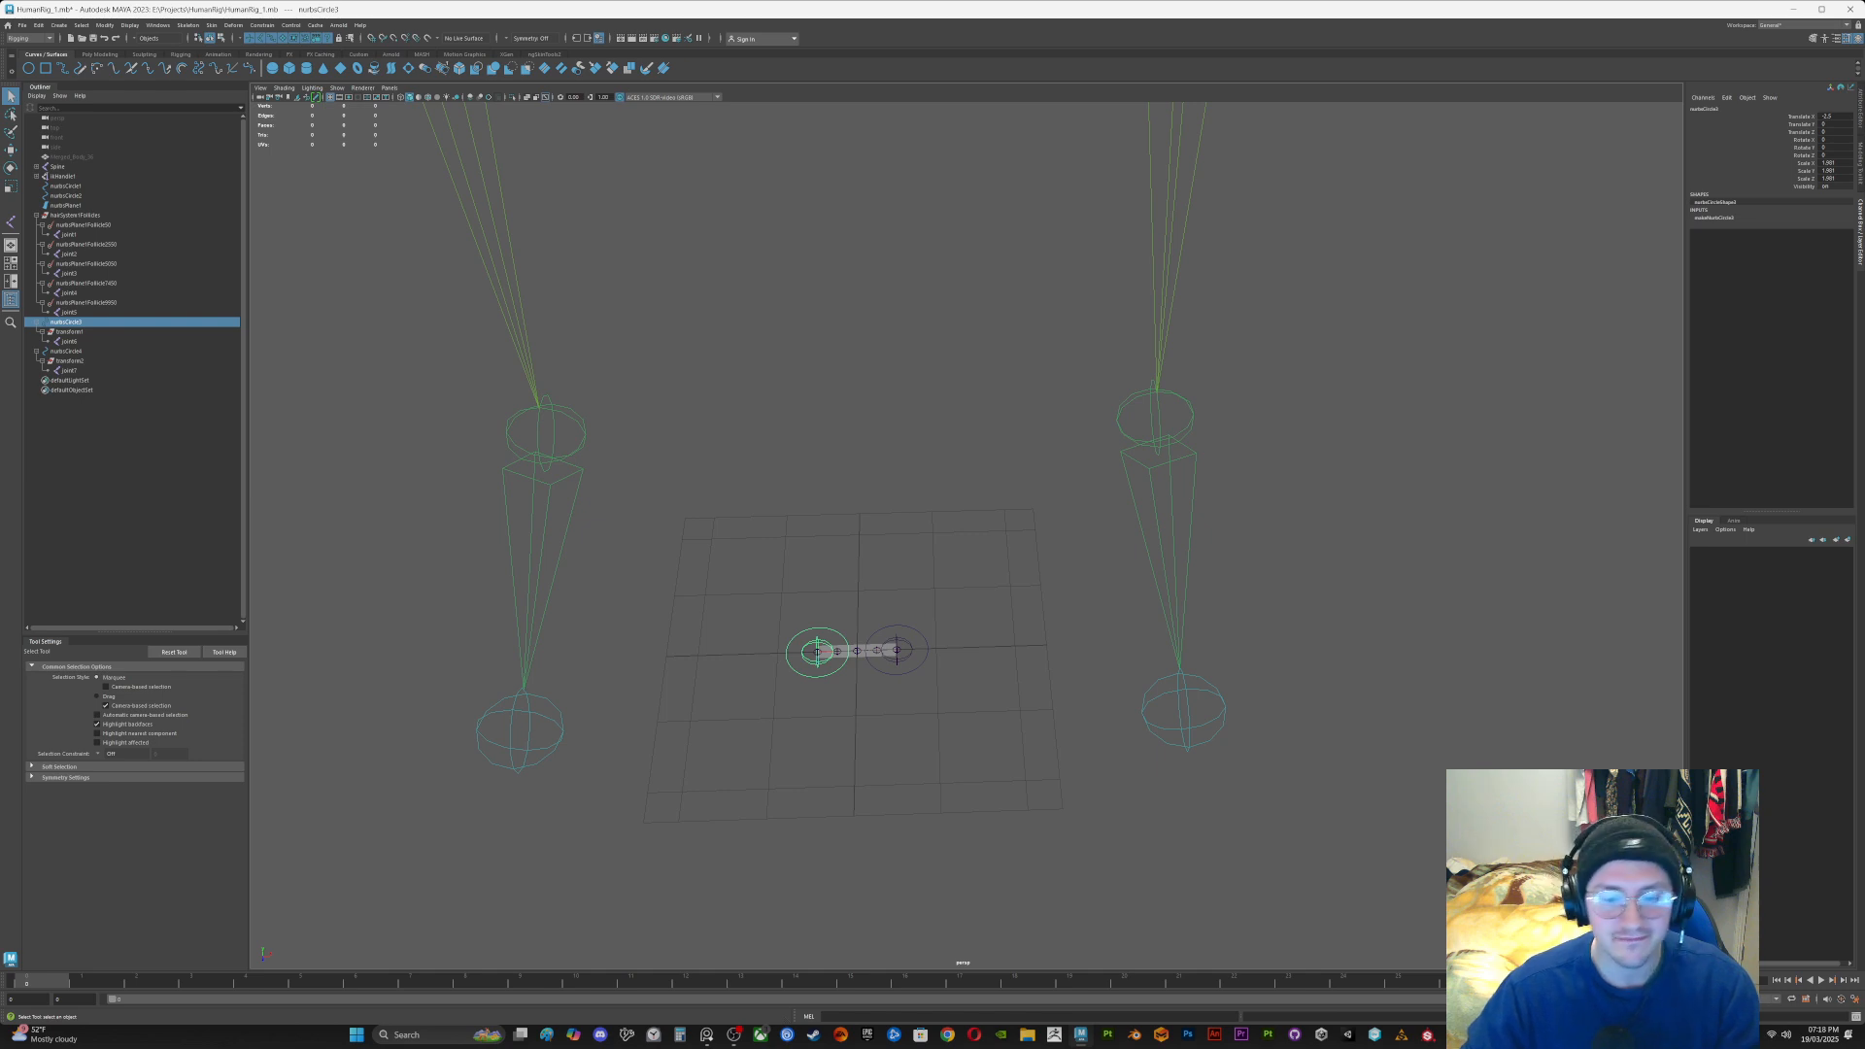
left_click(29, 68)
scroll(874, 632, "up", 3)
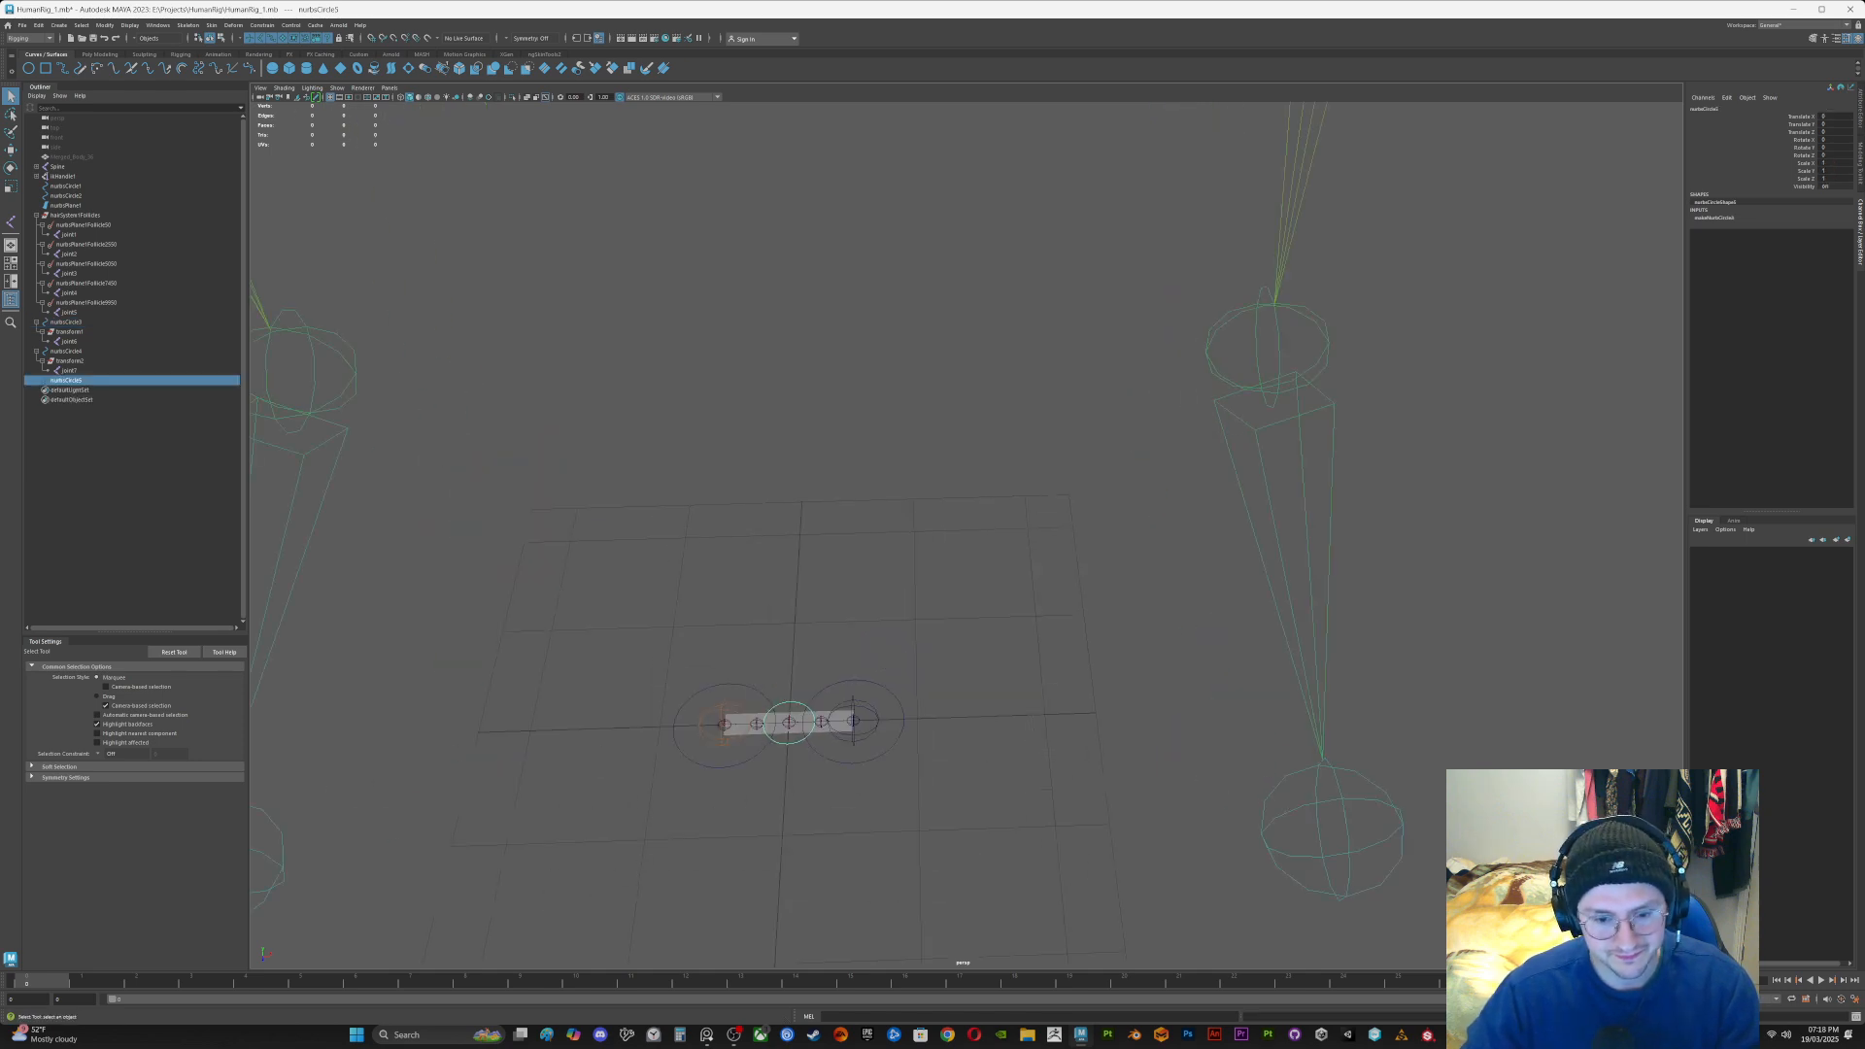
key("r")
left_click_drag(788, 723, 899, 642)
key("w")
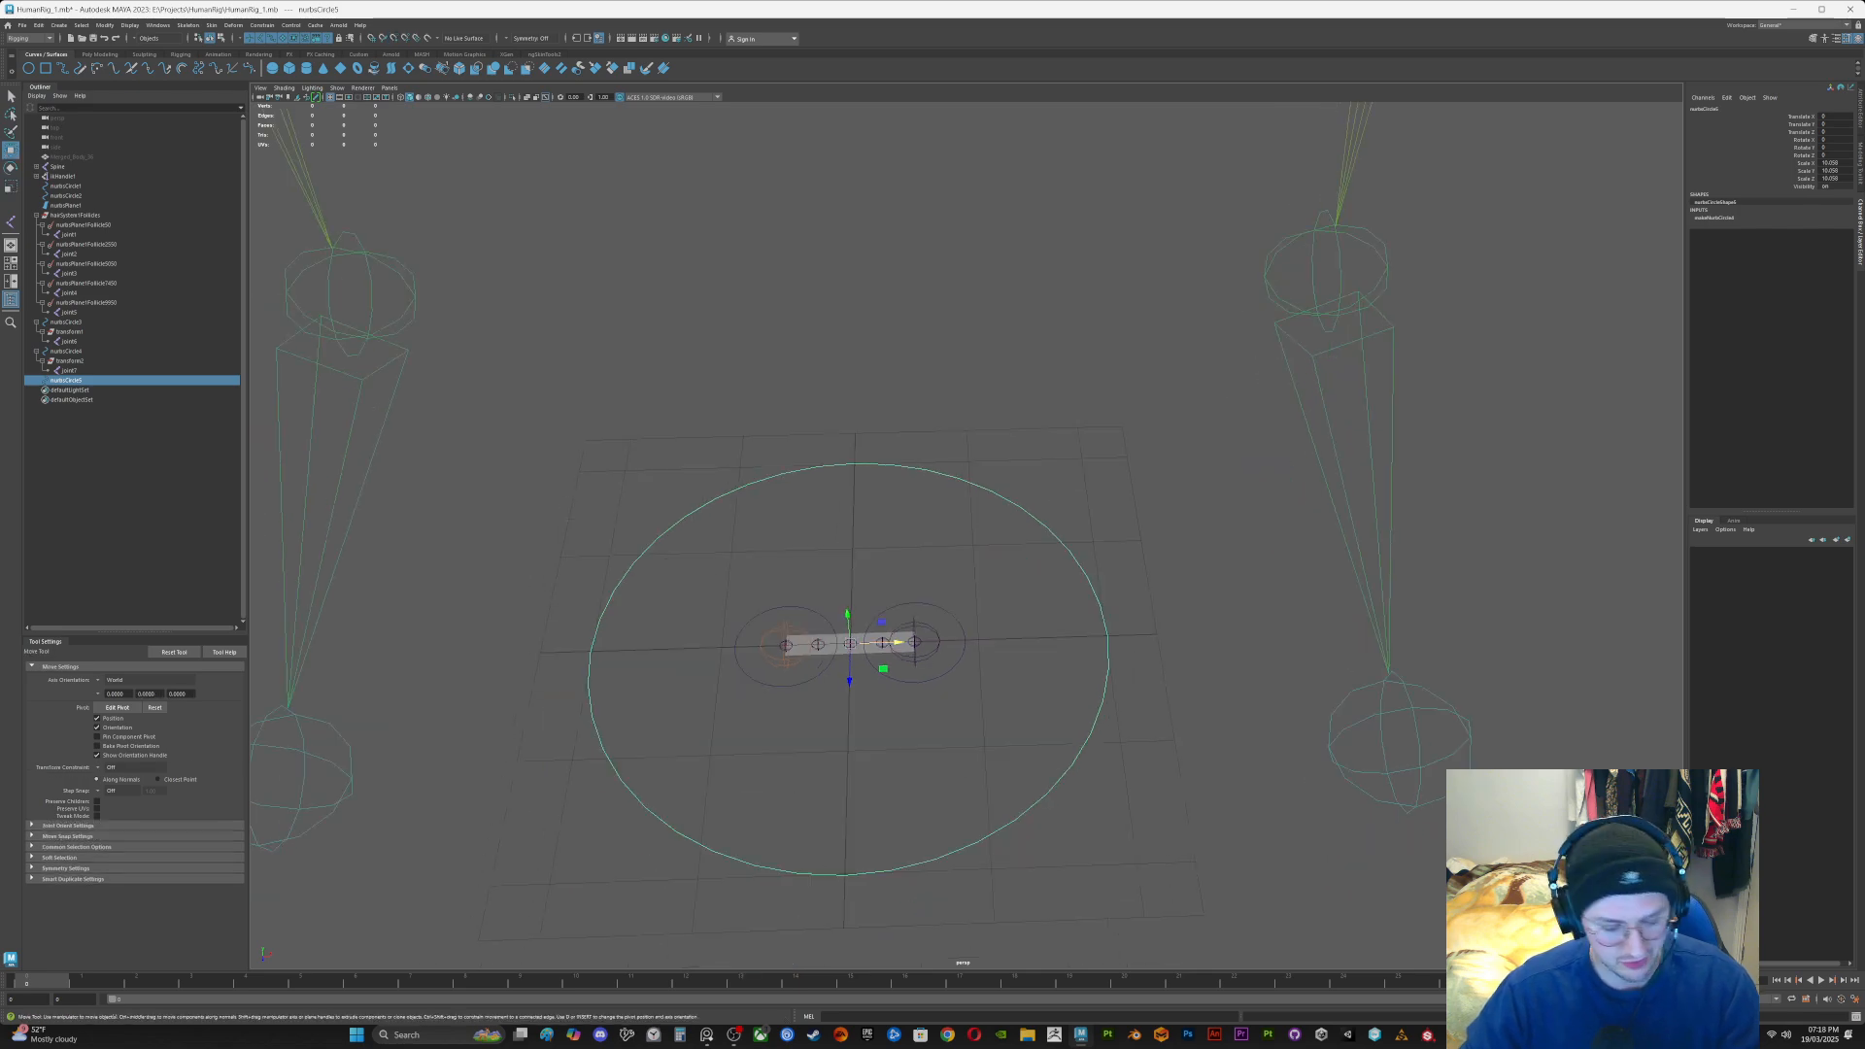
left_click_drag(898, 642, 782, 768)
key("r")
key("q")
Step: Parent both end control circles under the large control circle
scroll(836, 728, "up", 3)
left_click(1049, 466)
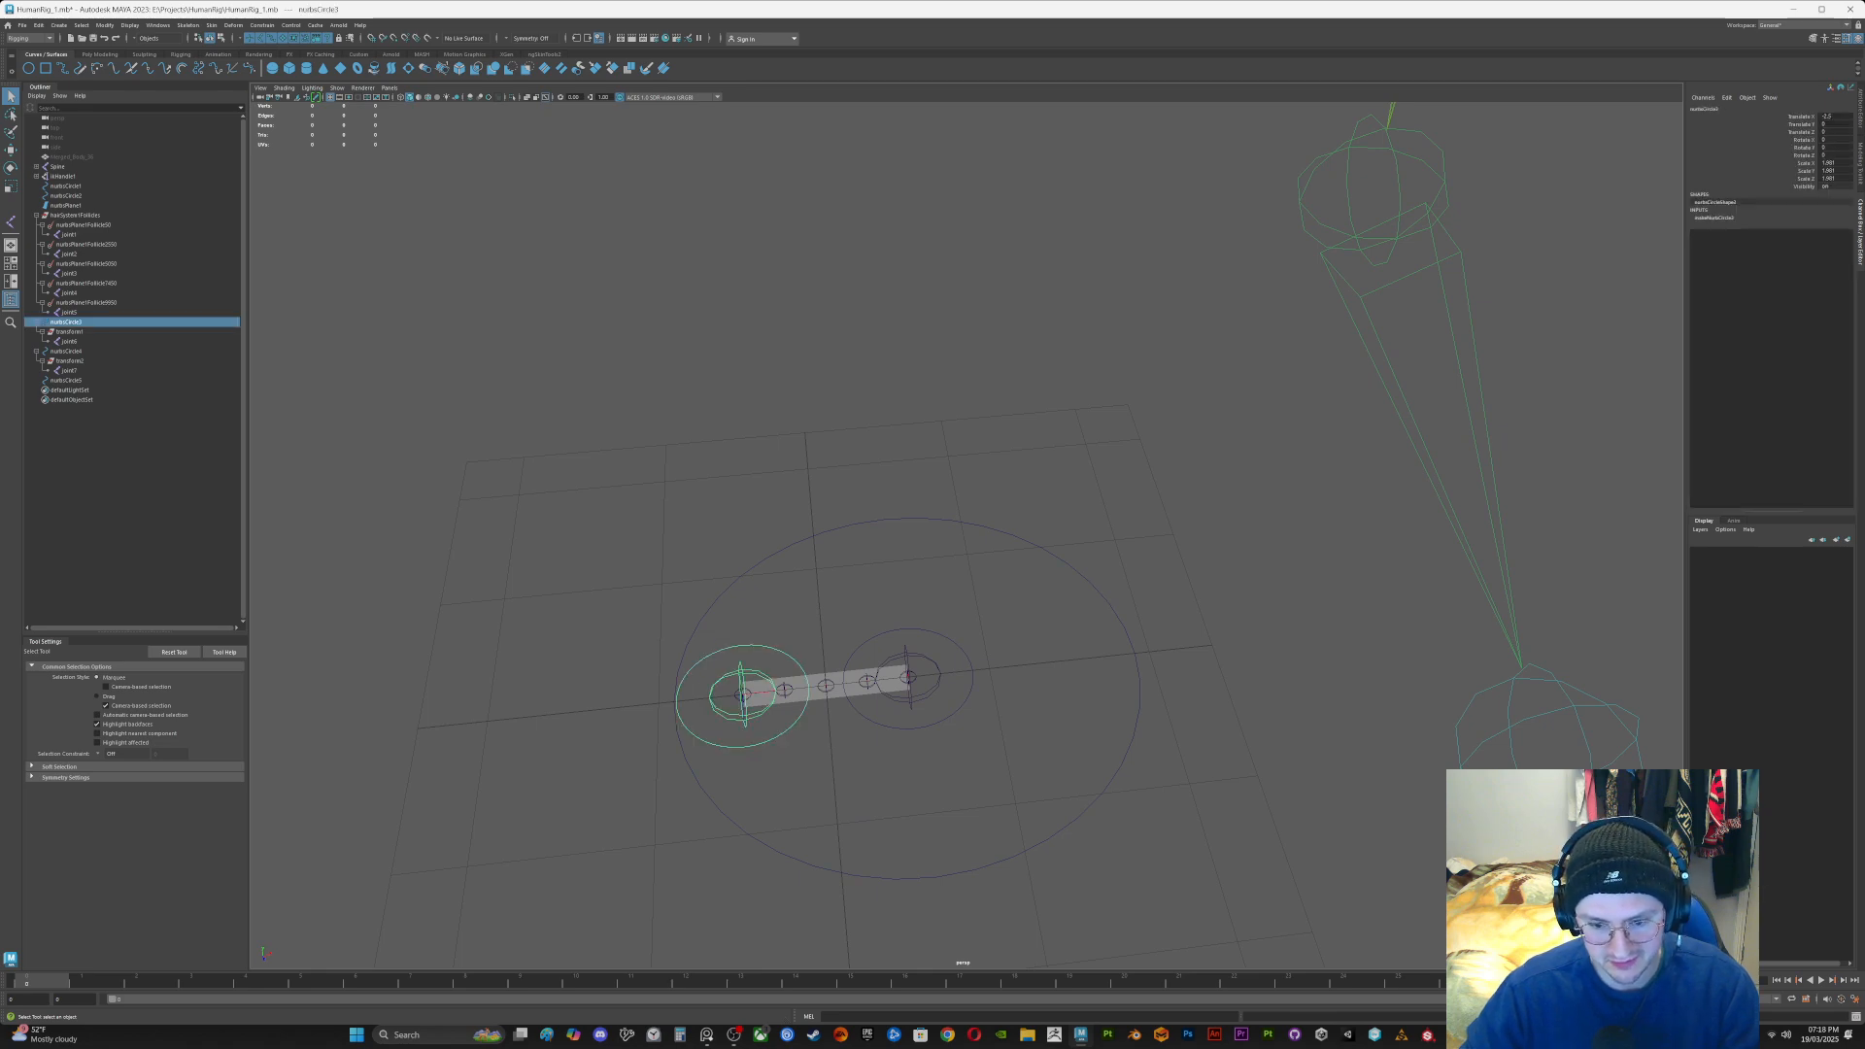
left_click(928, 728, "shift")
left_click(957, 876, "shift")
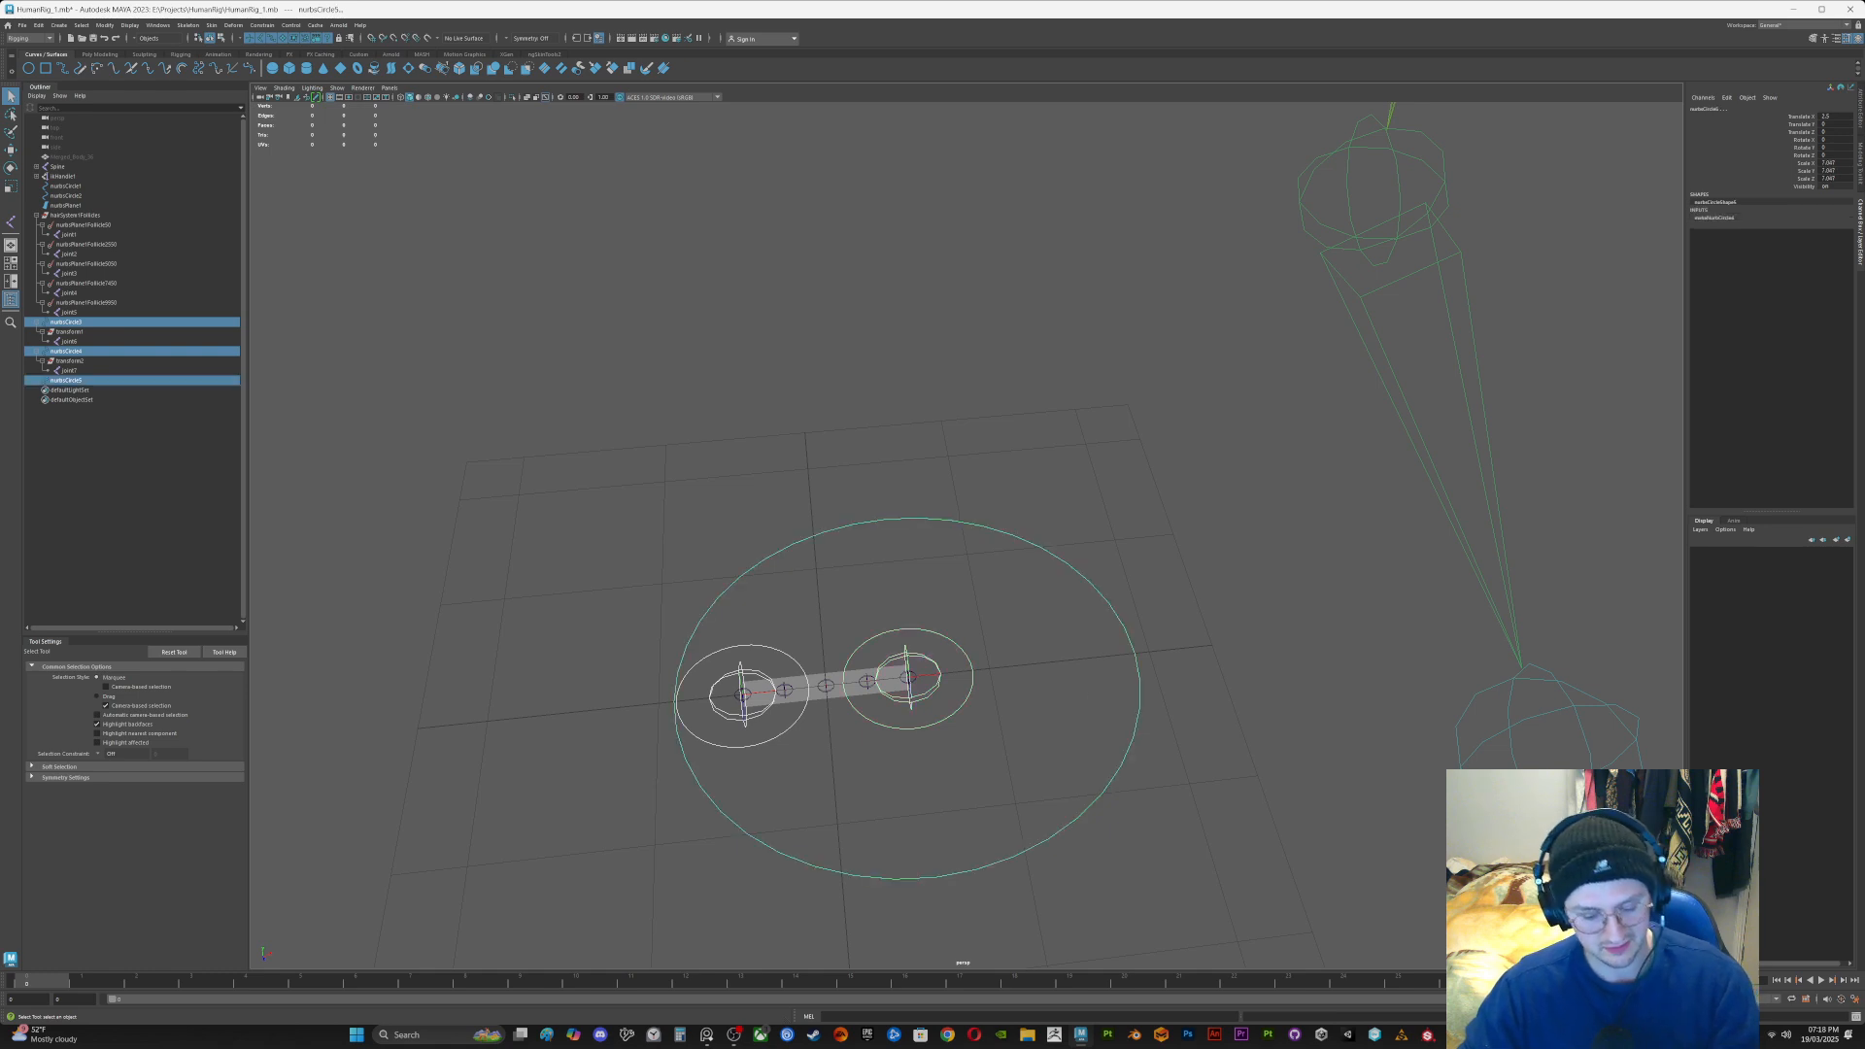
key("p")
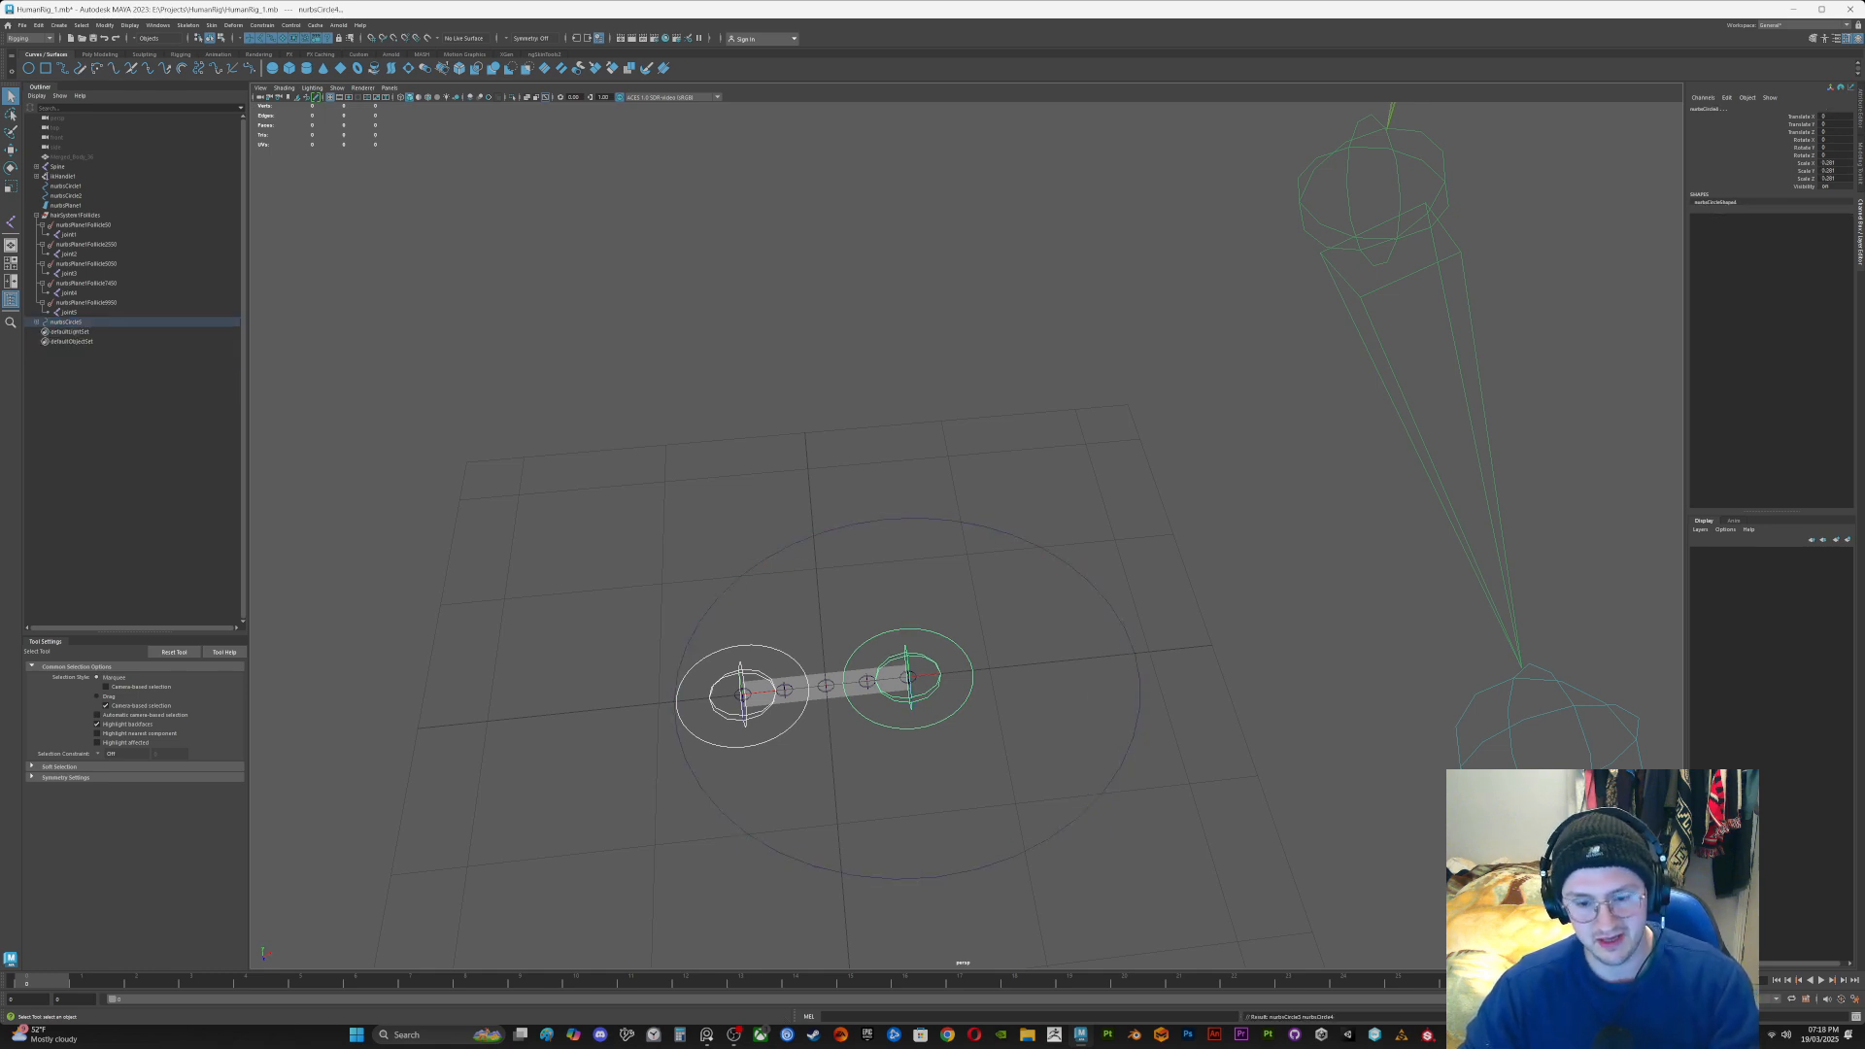
Step: Move the large control circle and its ribbon controls up to the elbow joint of the character's right arm
left_click_drag(933, 582, 949, 328, "alt")
key("w")
scroll(950, 558, "down", 6)
left_click_drag(972, 632, 1059, 738, "alt")
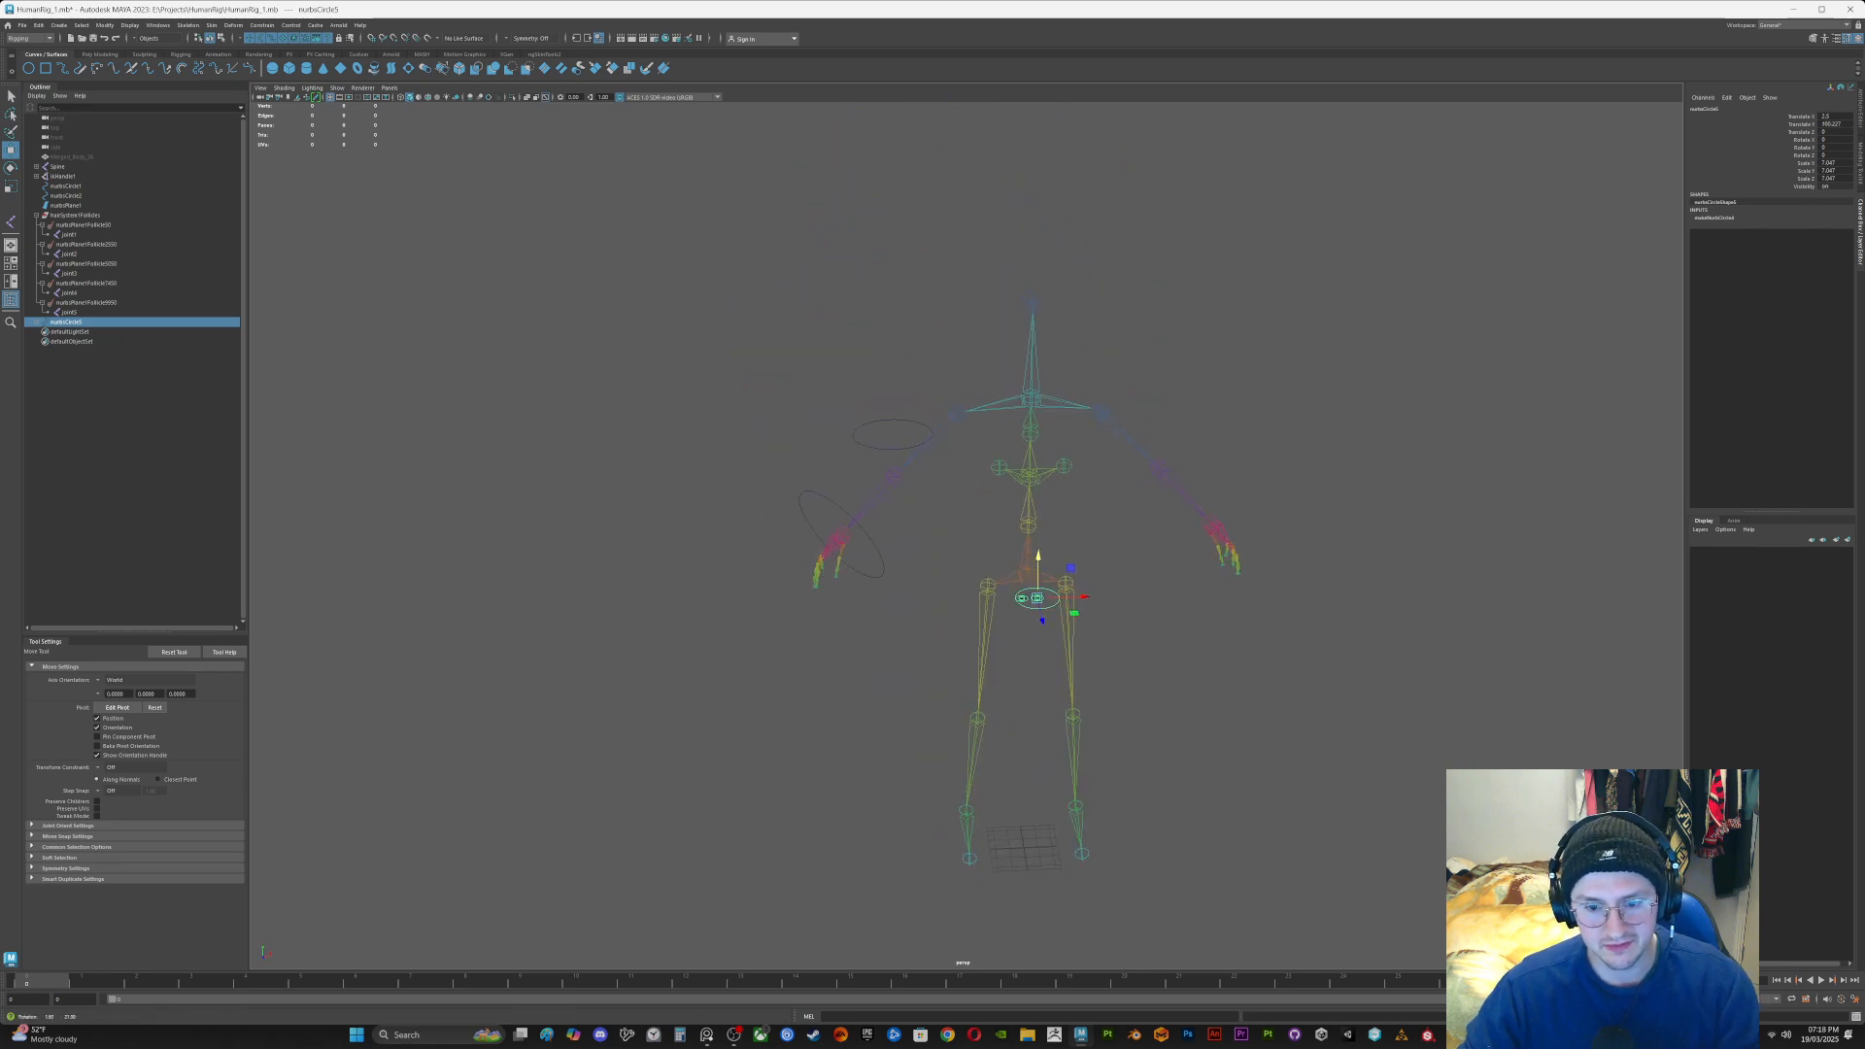
left_click_drag(1074, 613, 739, 641)
key("e")
scroll(1001, 585, "up", 4)
left_click(1001, 586)
key("q")
left_click(1002, 586)
key("e")
left_click(874, 699)
key("q")
scroll(874, 699, "up", 4)
mouse_move(932, 602)
left_mouse_down("alt")
mouse_move(923, 564)
mouse_move(971, 699)
mouse_move(942, 592)
left_mouse_up("alt")
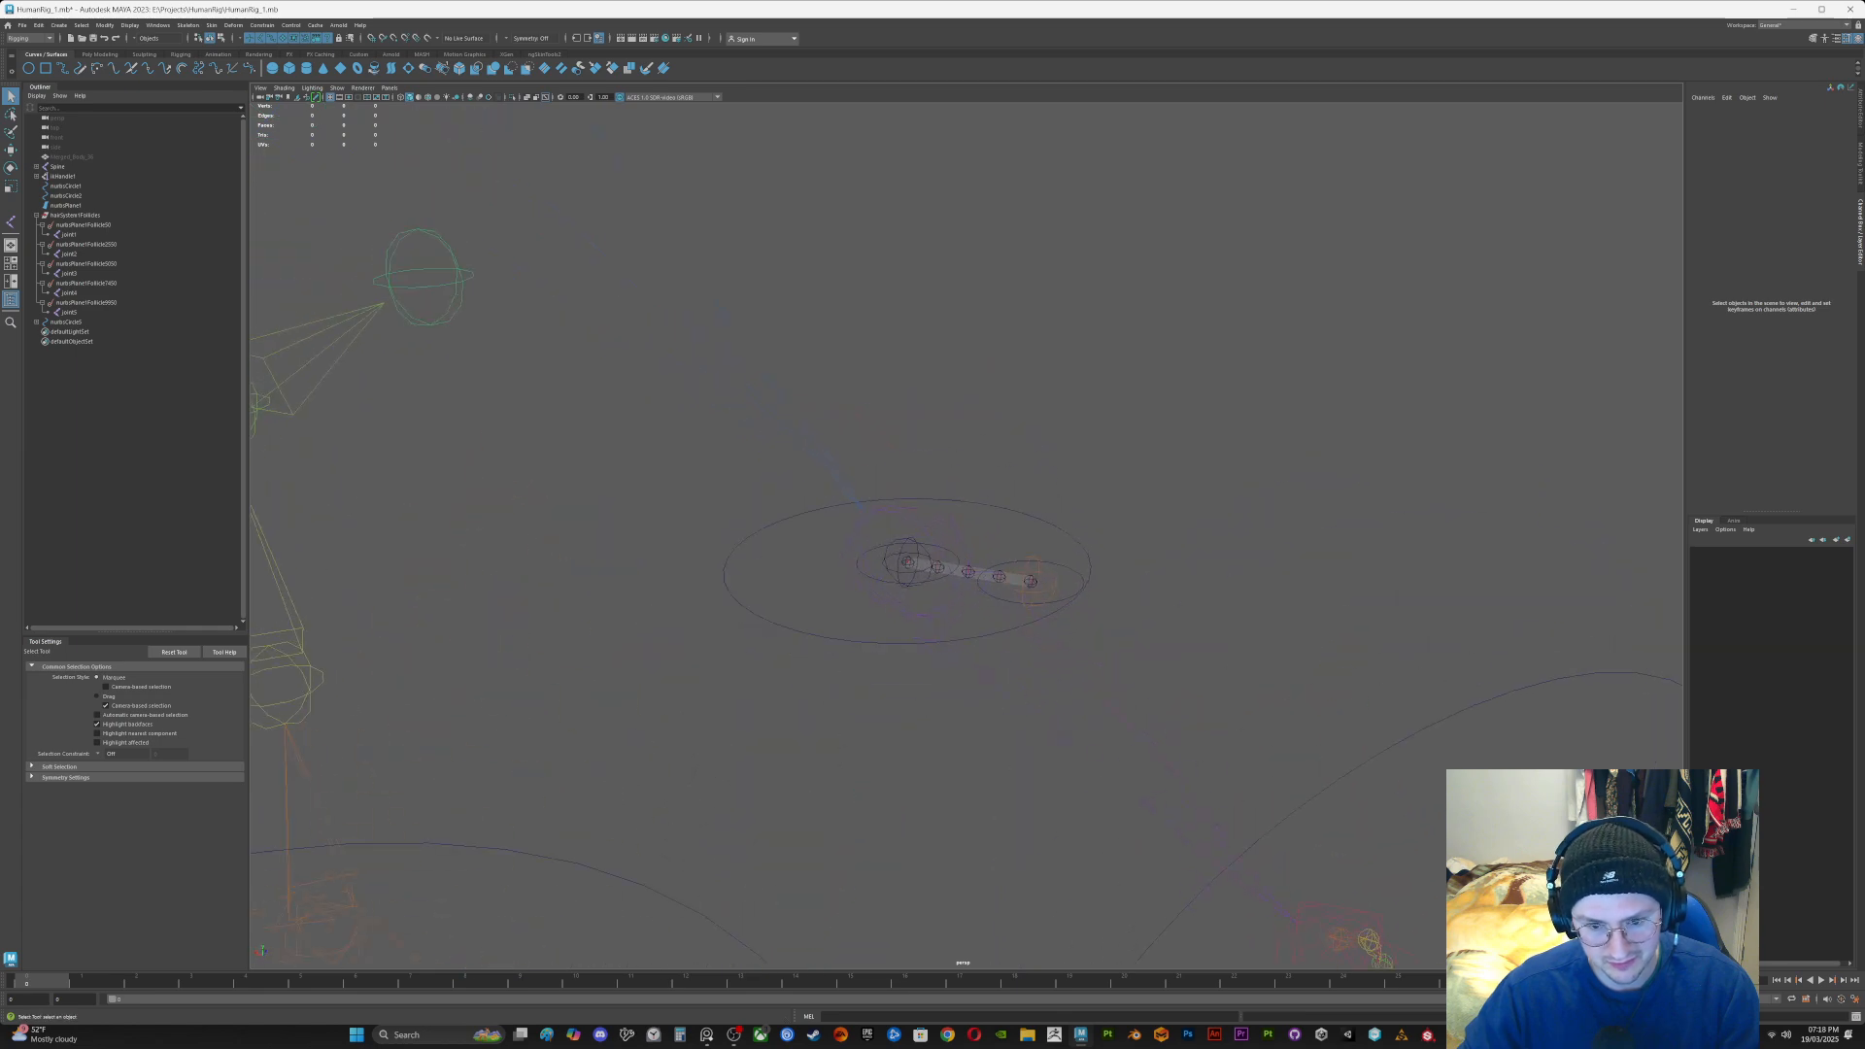
left_click(950, 520)
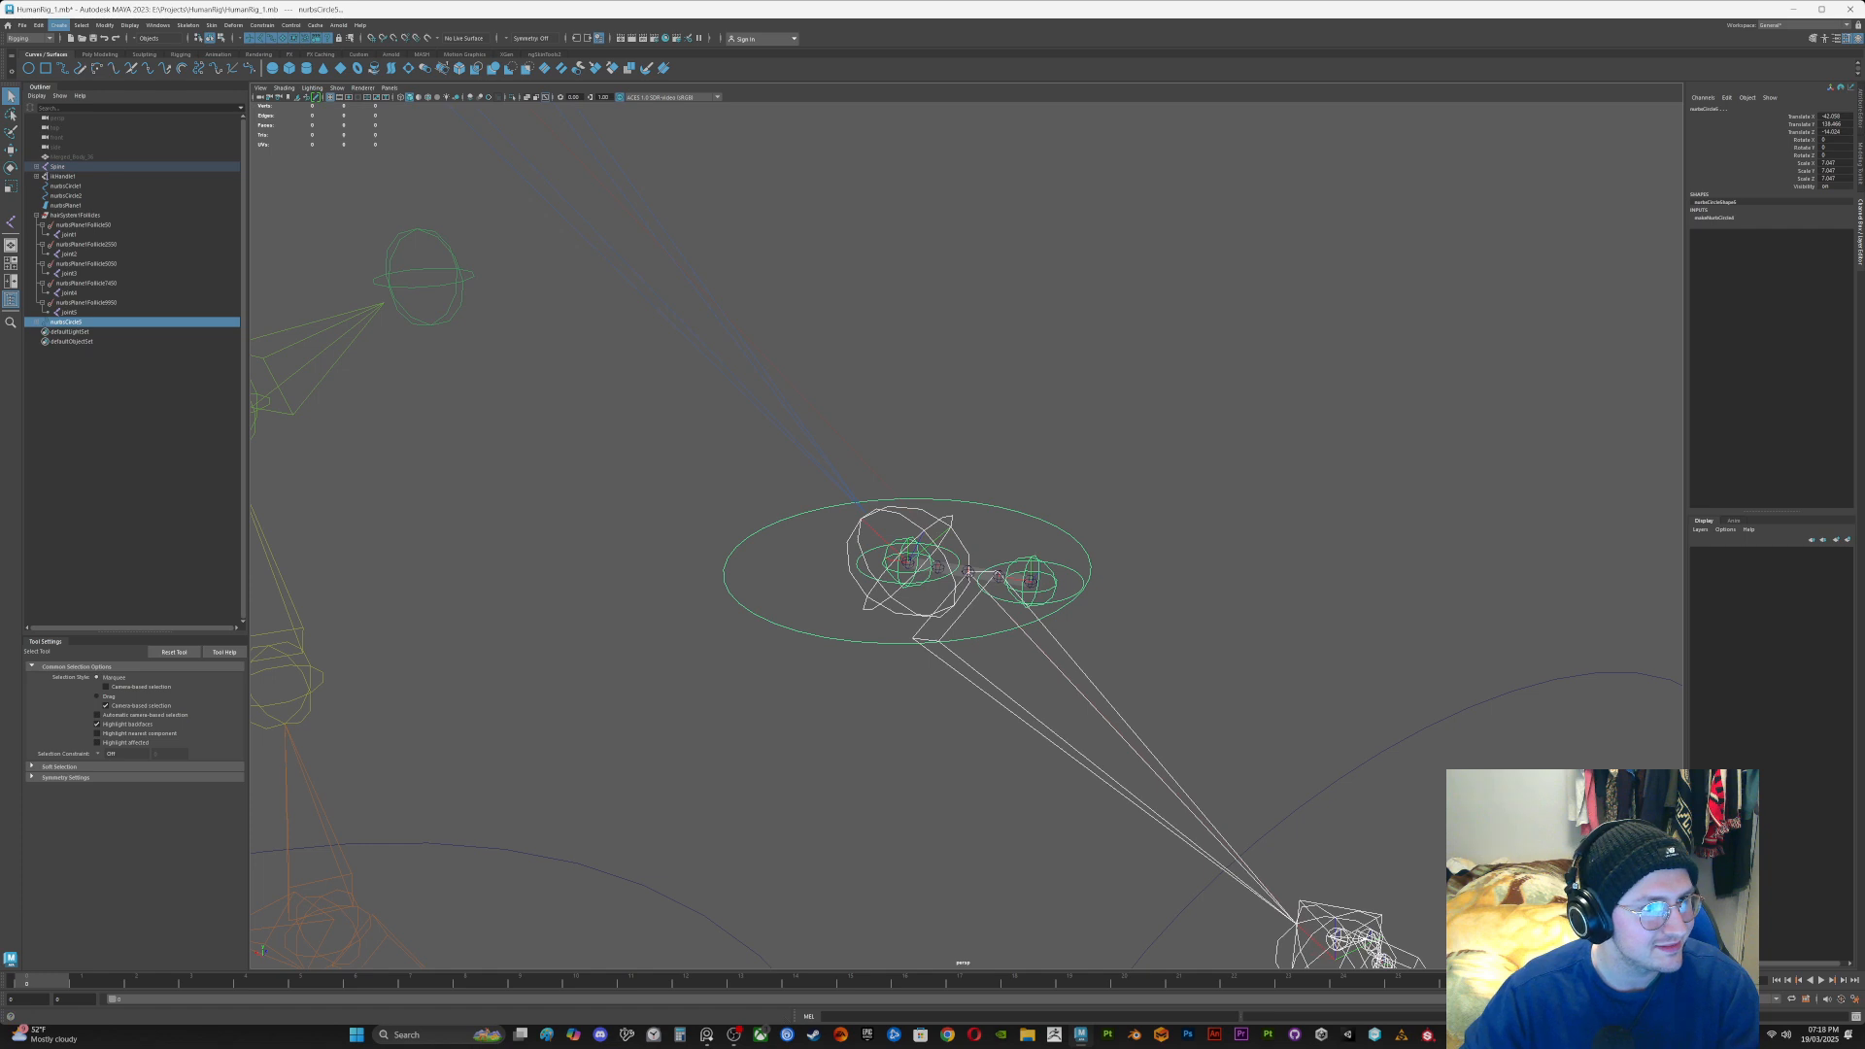
left_click(104, 26)
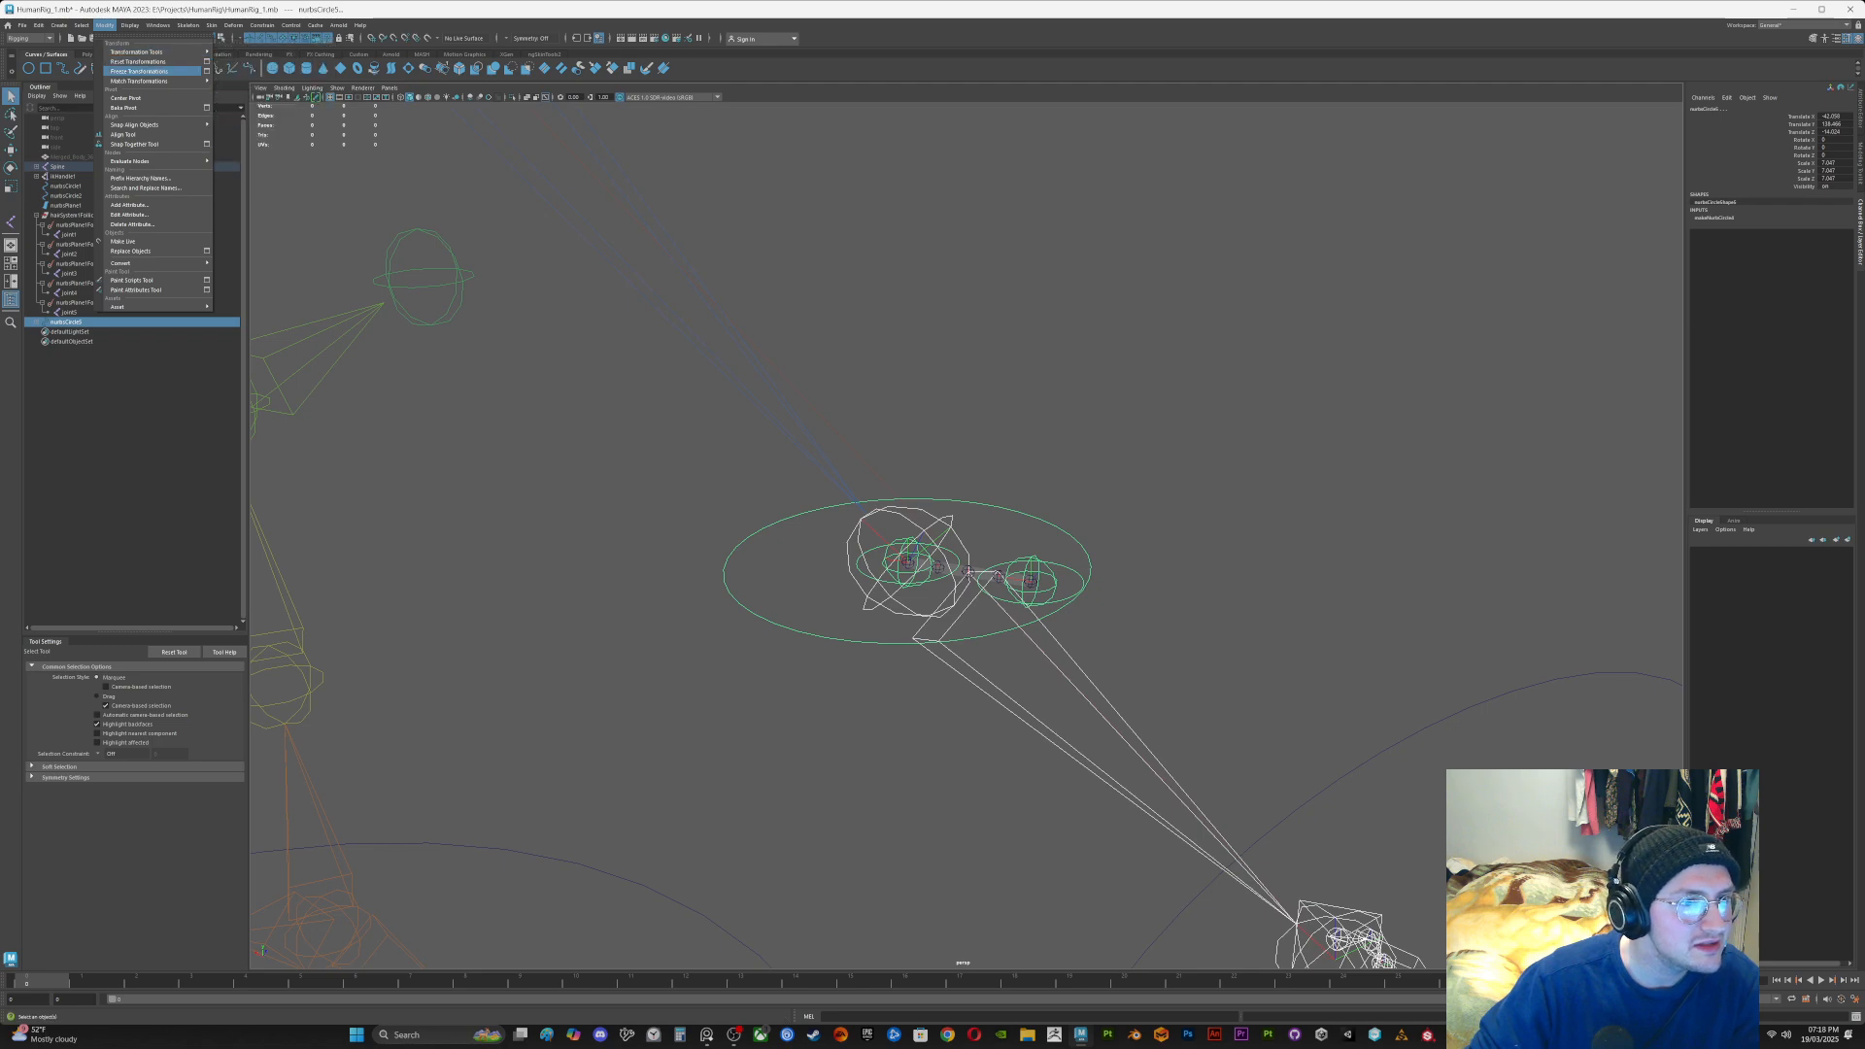
mouse_move(155, 81)
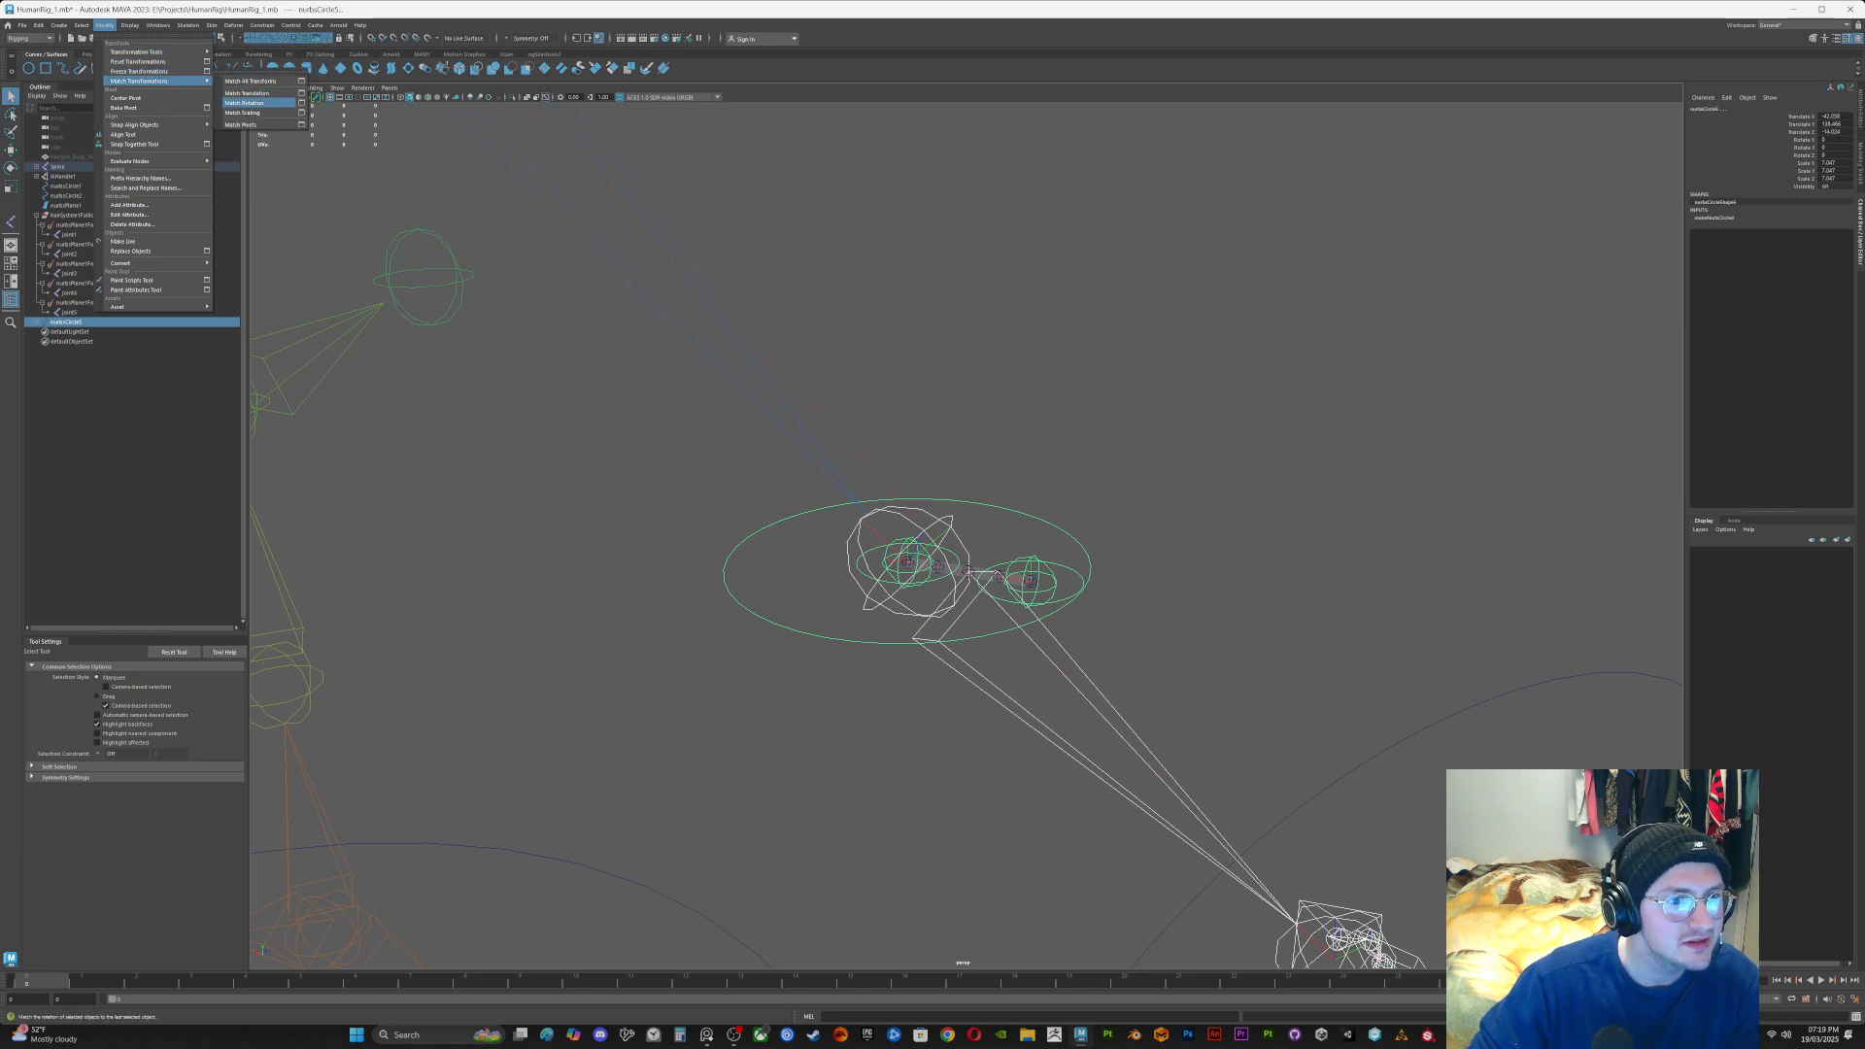
left_click(245, 103)
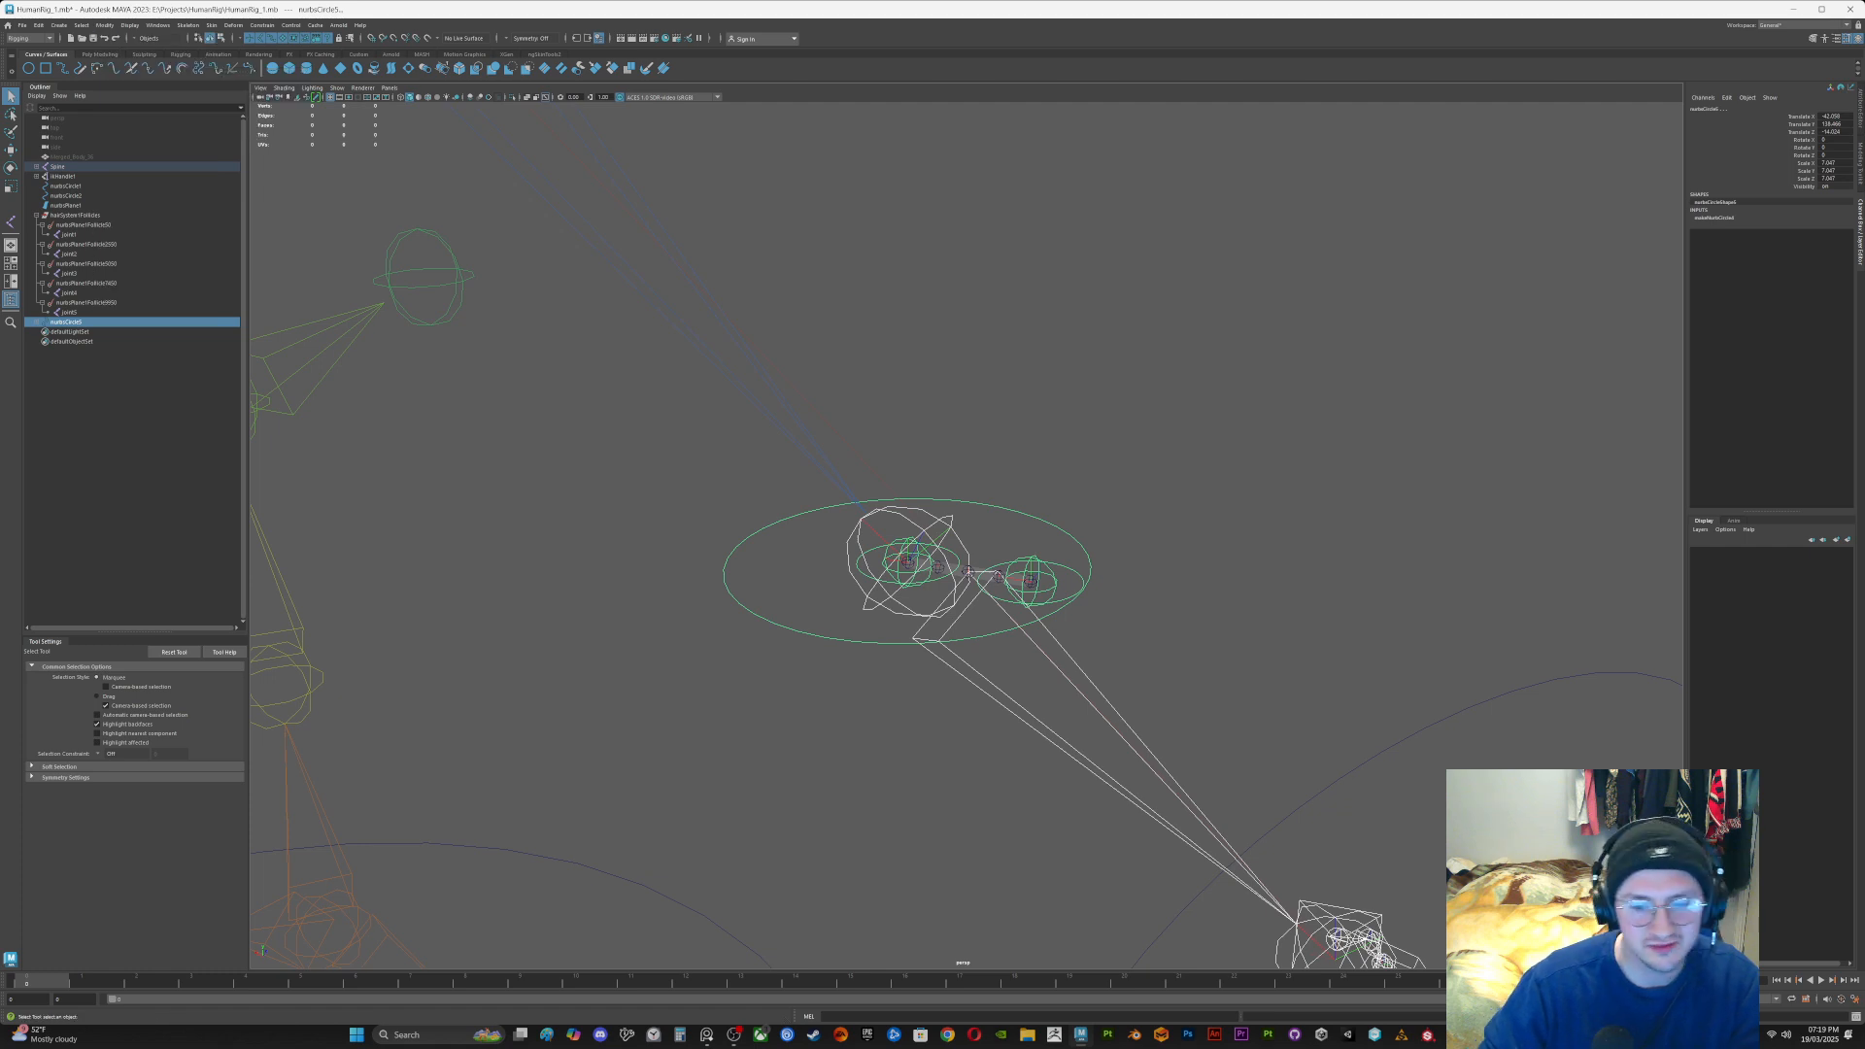
Step: Match the rotation of the large control circle, with its ribbon controls, to the right elbow joint Elbow_R
left_click(760, 557)
left_click_drag(759, 555, 717, 579)
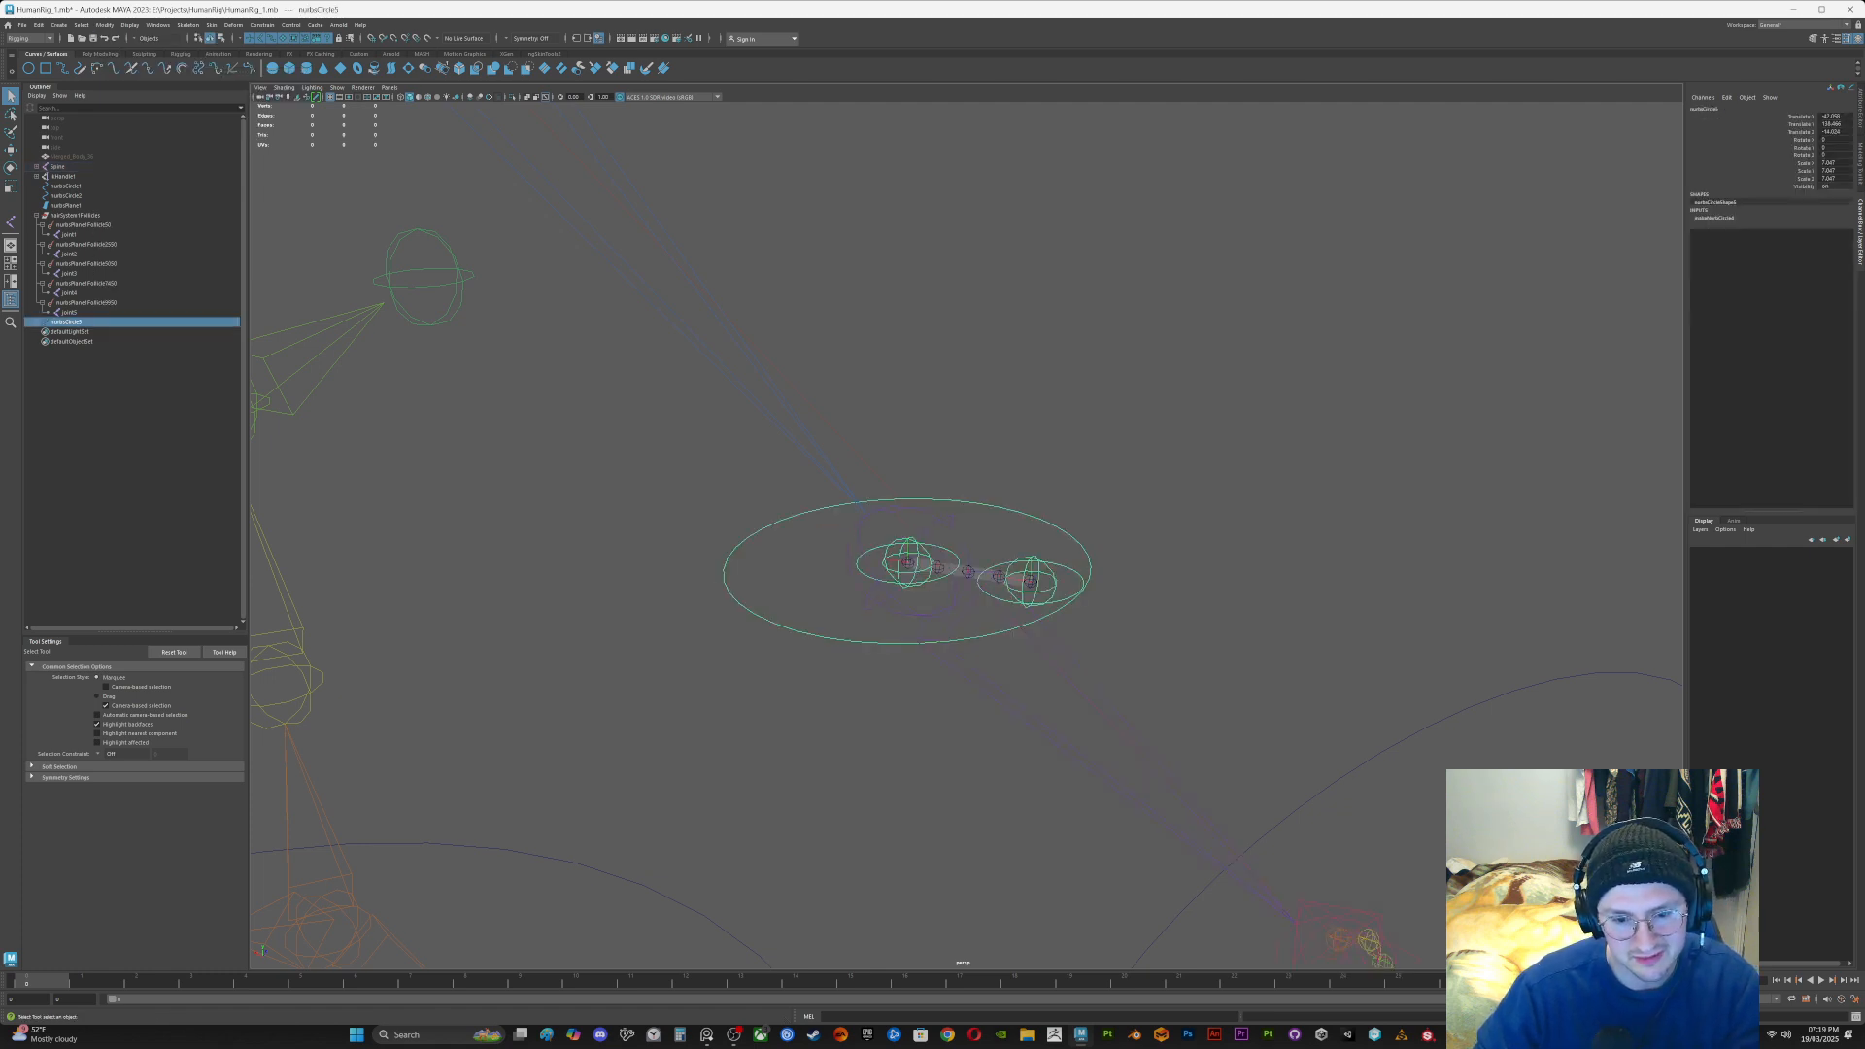
left_click(969, 571)
left_click(105, 25)
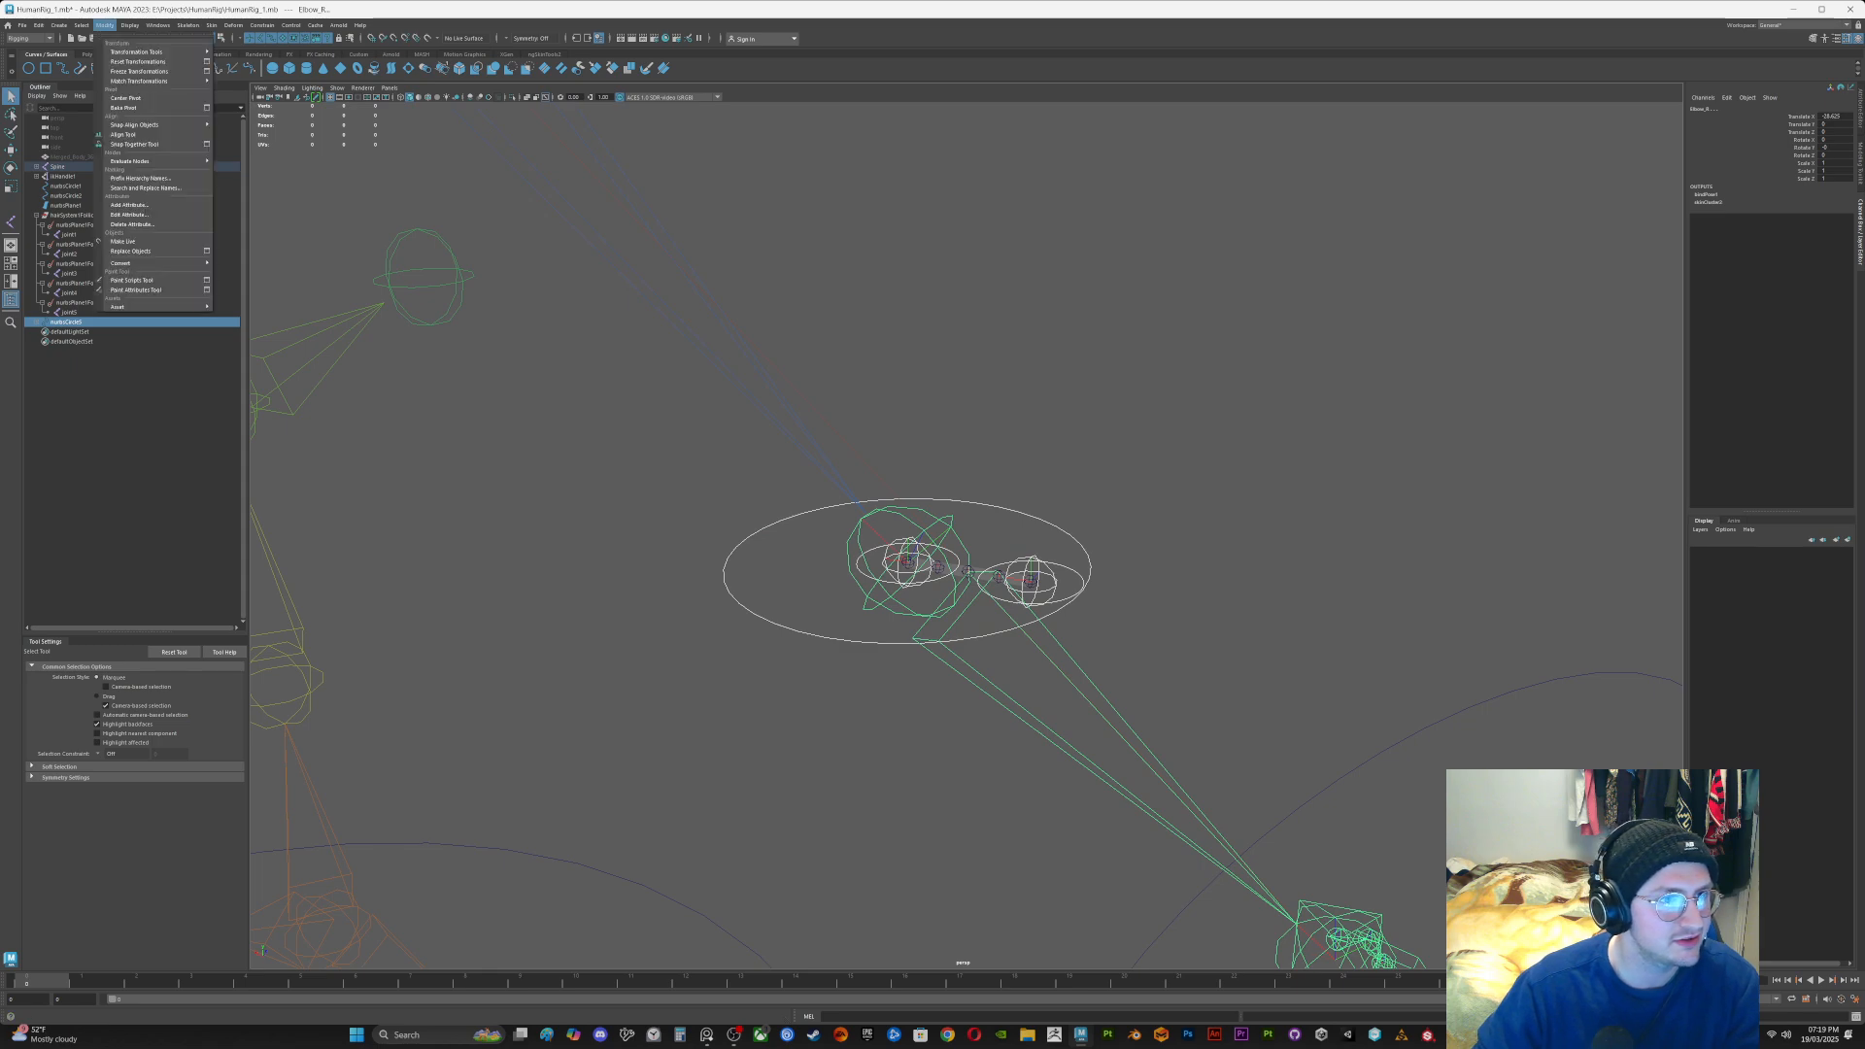
mouse_move(146, 80)
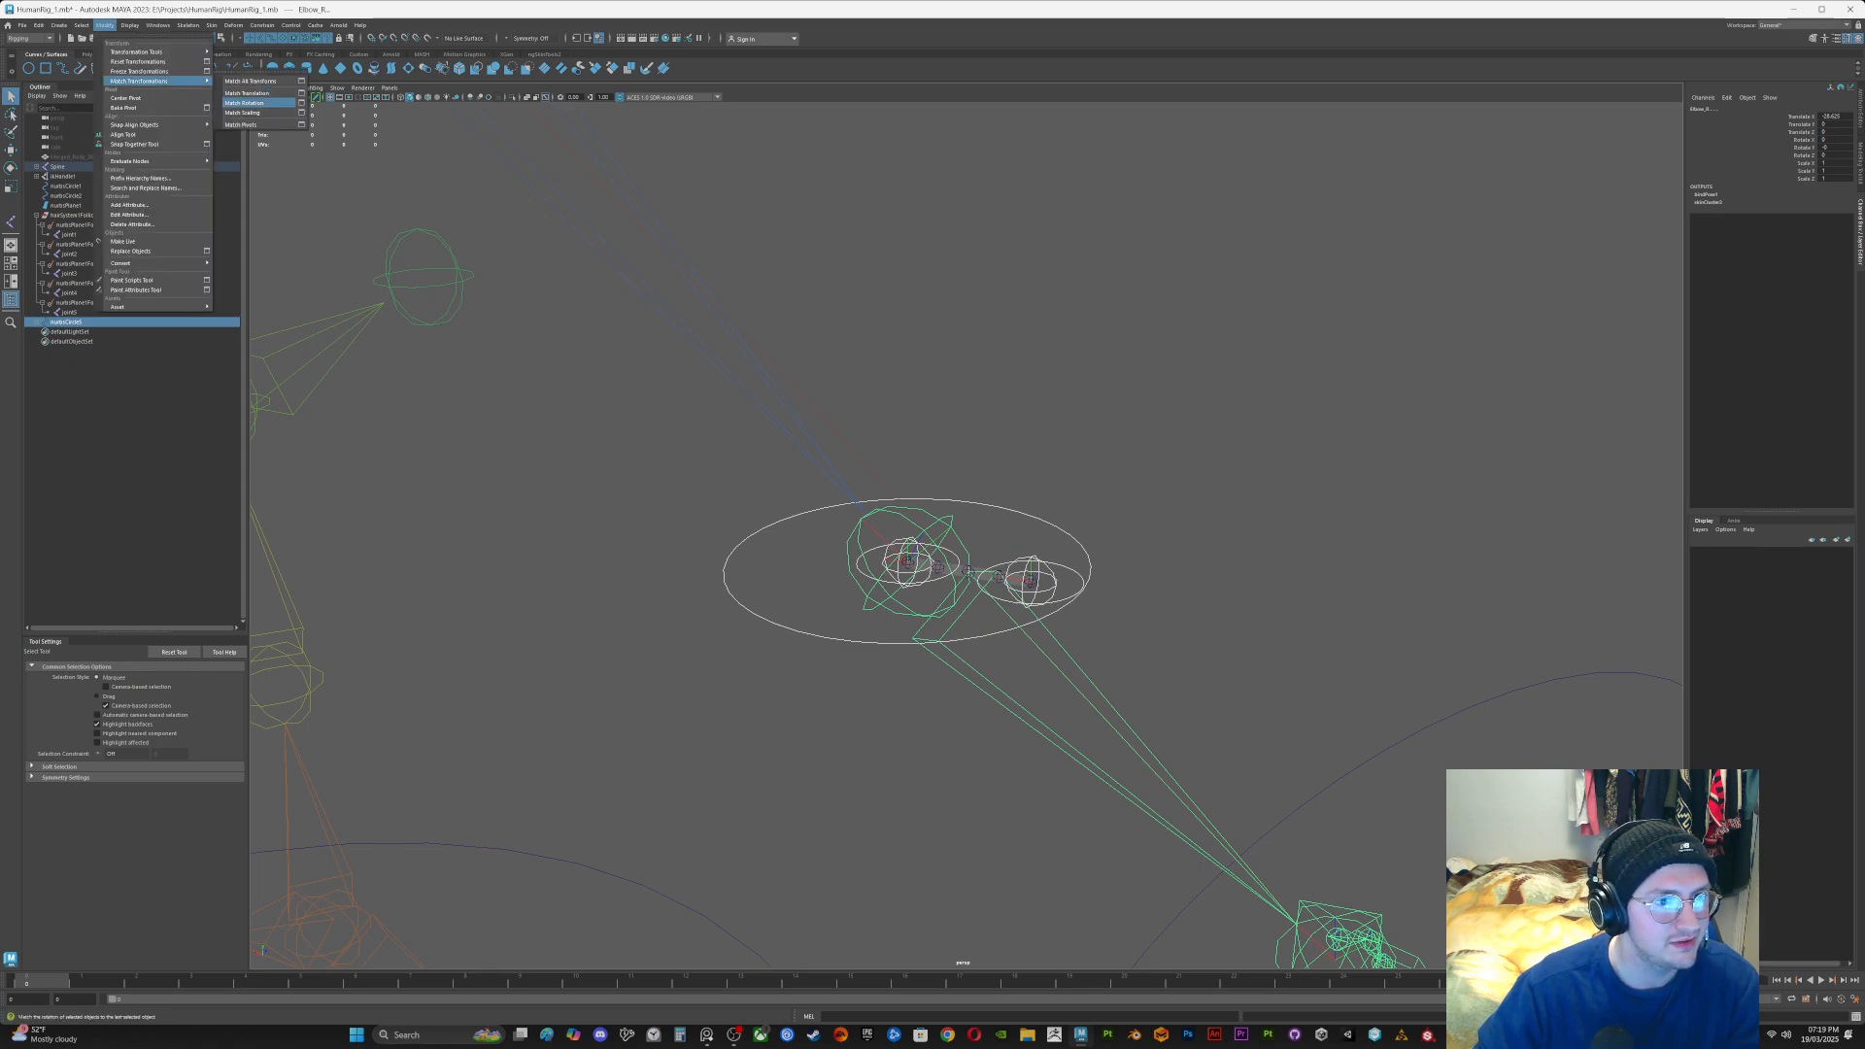
left_click(243, 102)
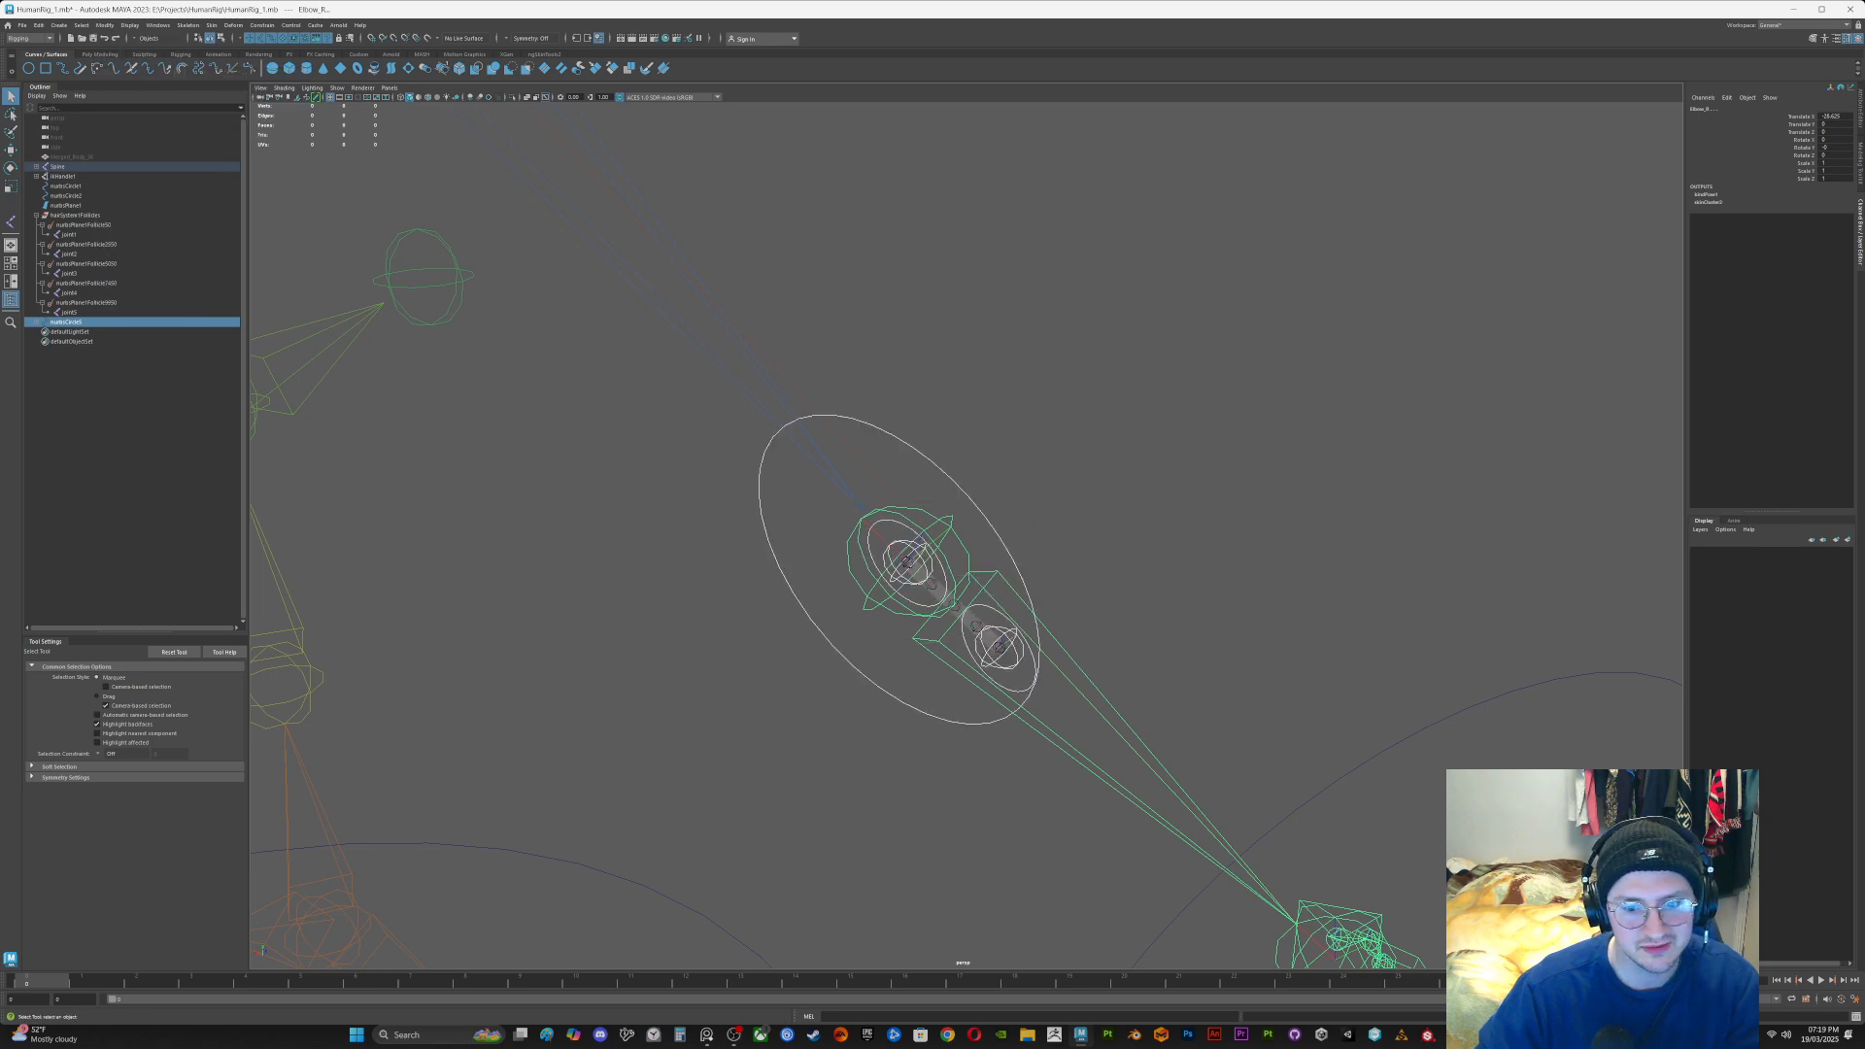
left_click_drag(962, 544, 966, 631, "alt")
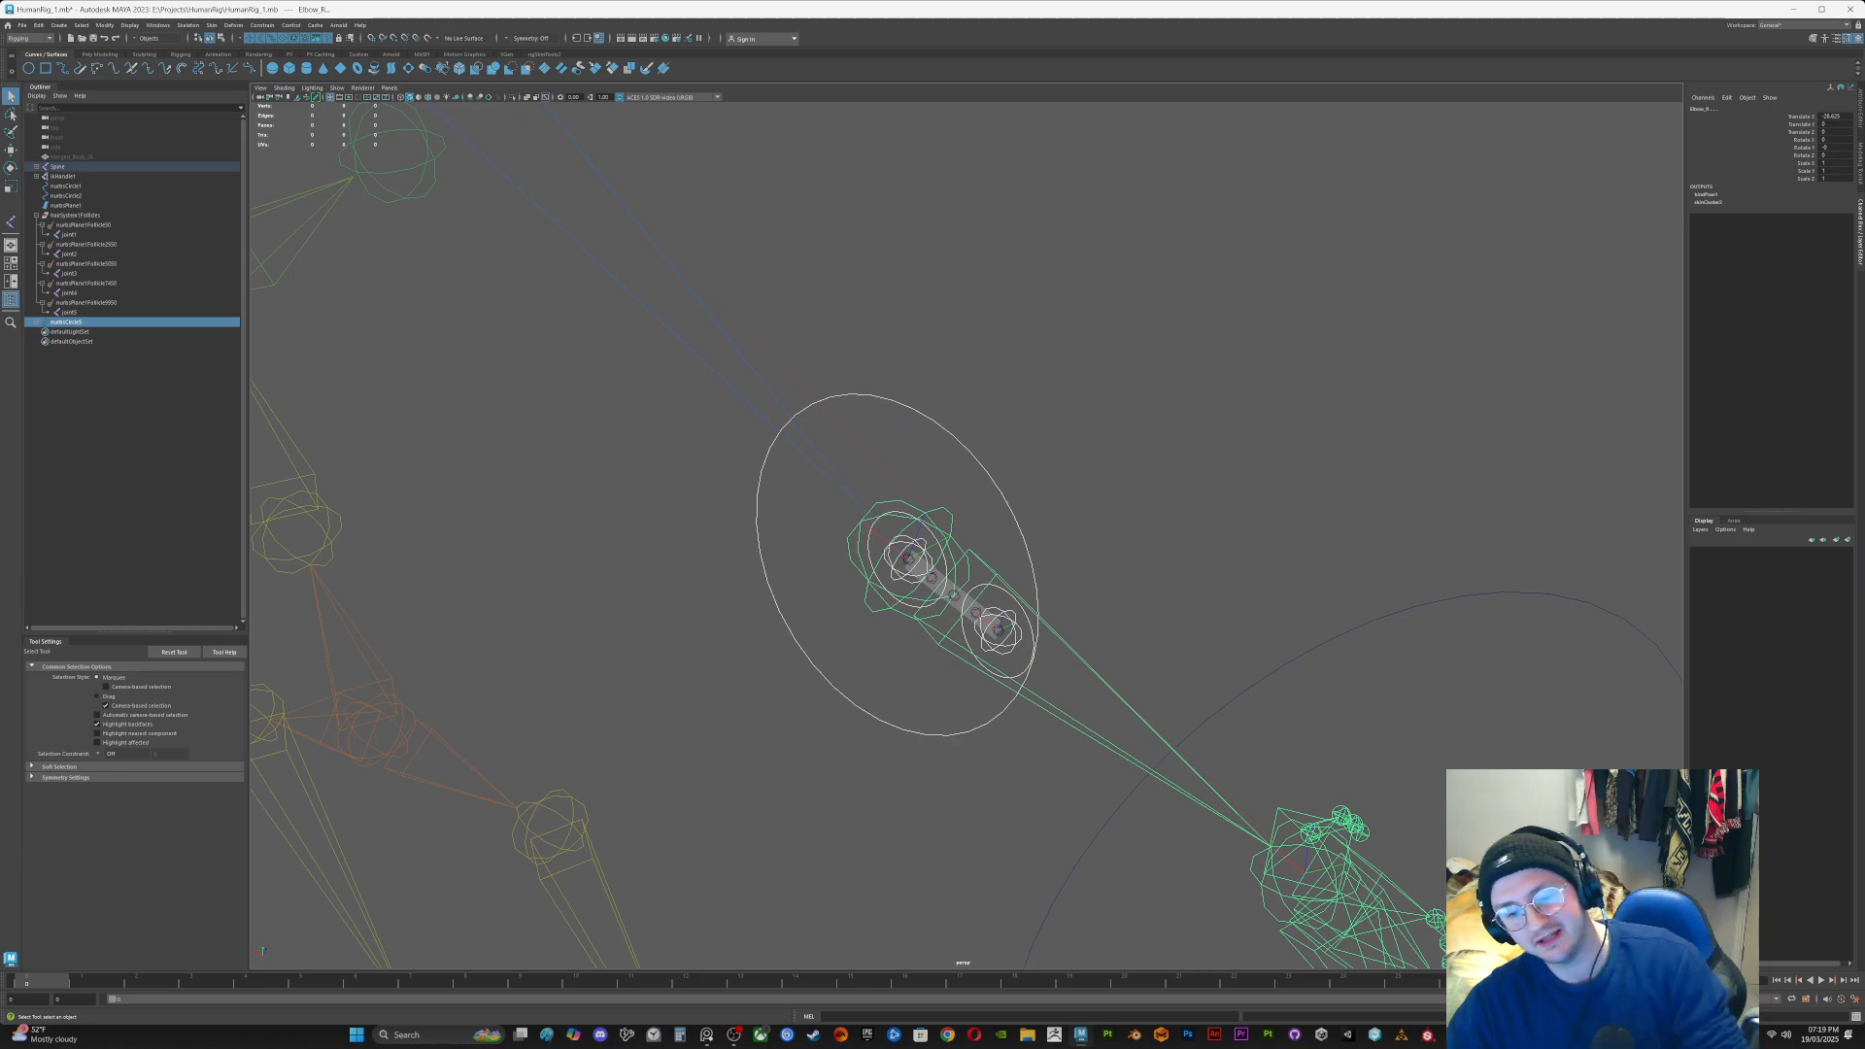
Step: Select the control circle at the ribbon's free end and set the Move tool's axis orientation to Object
scroll(962, 622, "down", 3)
left_click_drag(923, 612, 729, 612, "alt")
middle_click_drag(942, 583, 826, 424, "alt")
left_click_drag(825, 485, 1084, 535, "alt")
scroll(1078, 515, "up", 4)
left_click(1083, 486)
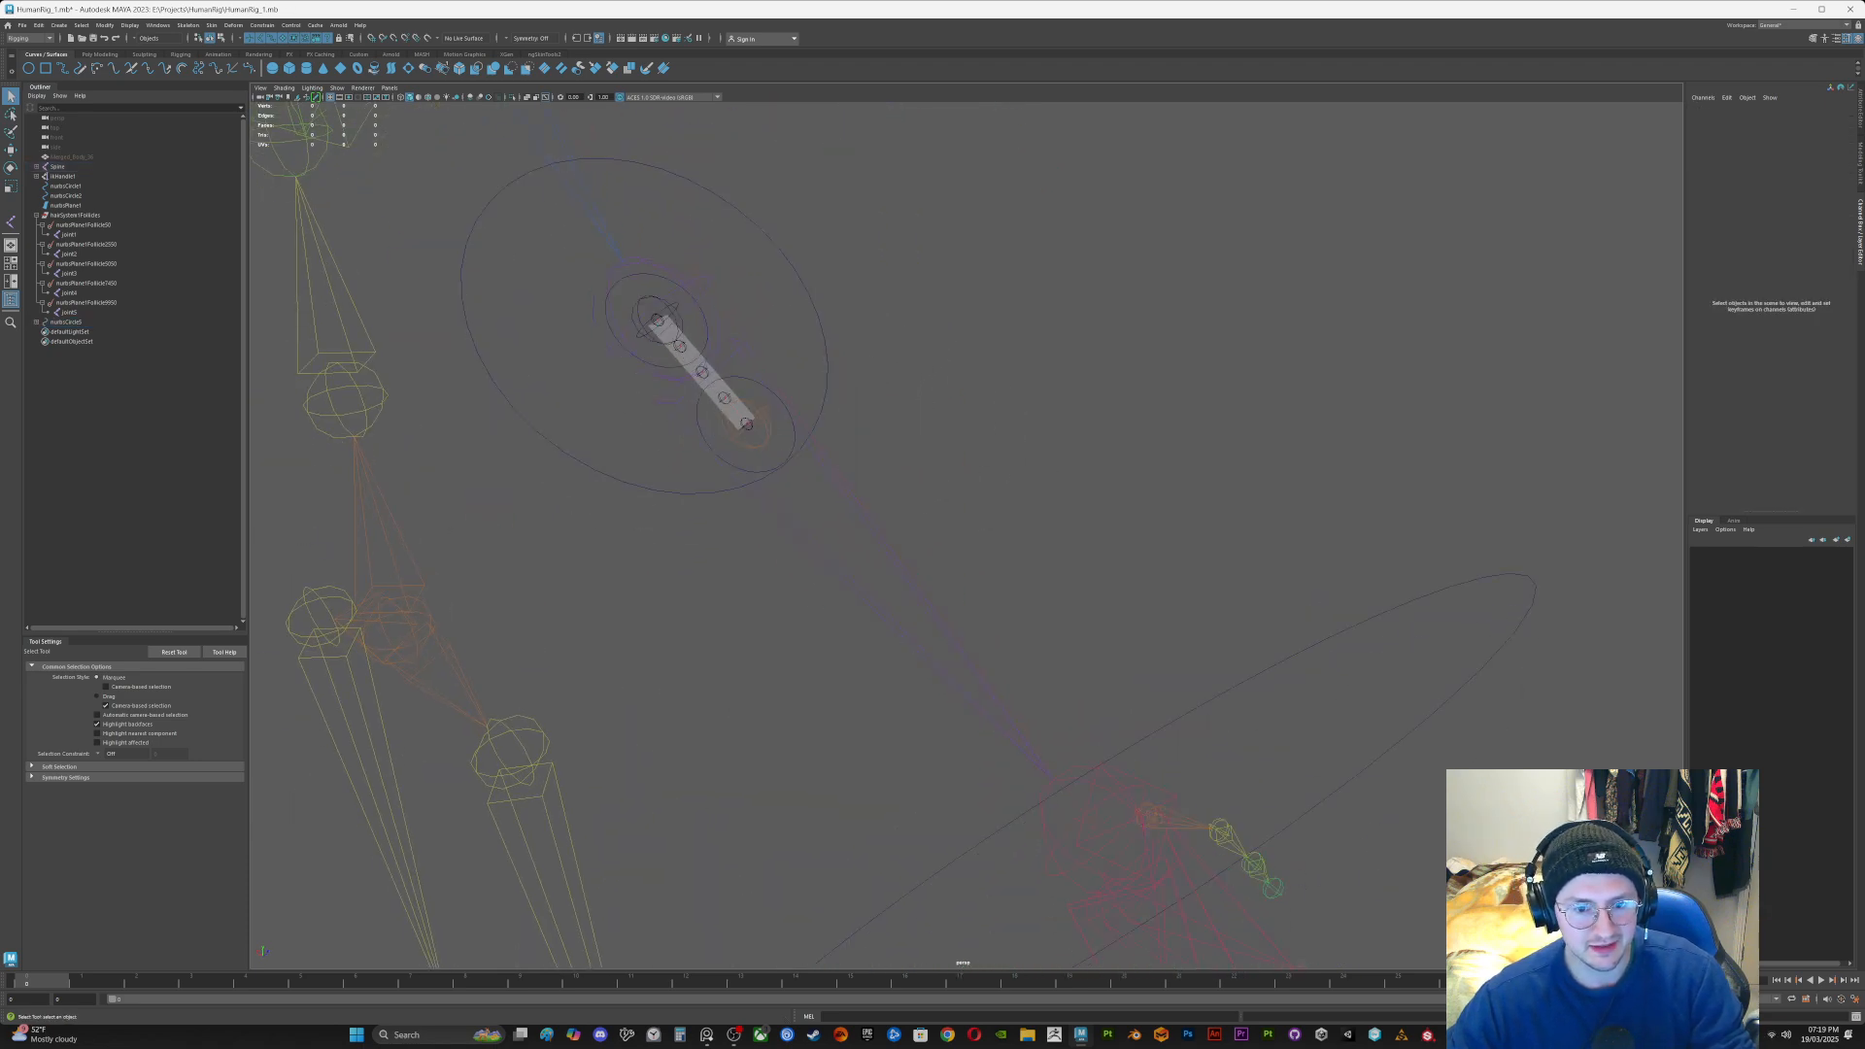
left_click(781, 460)
key("w")
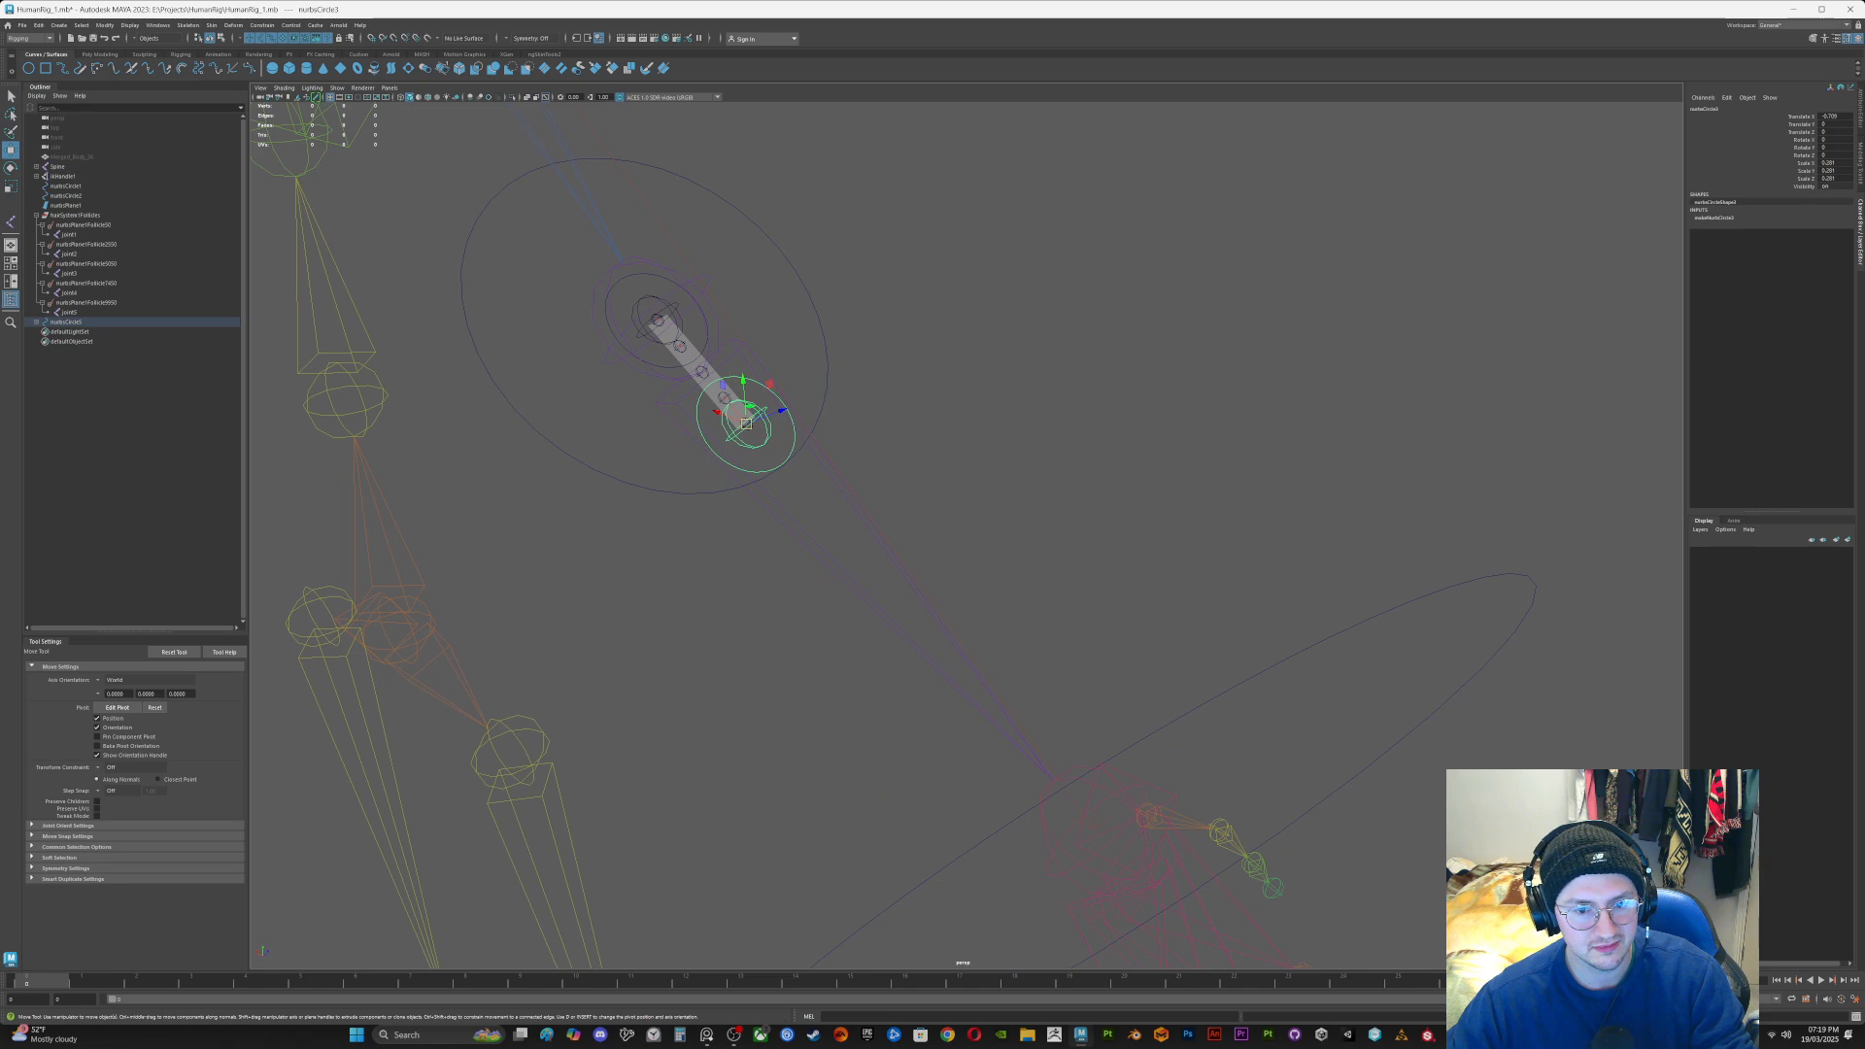
left_click_drag(781, 460, 1108, 263, "alt")
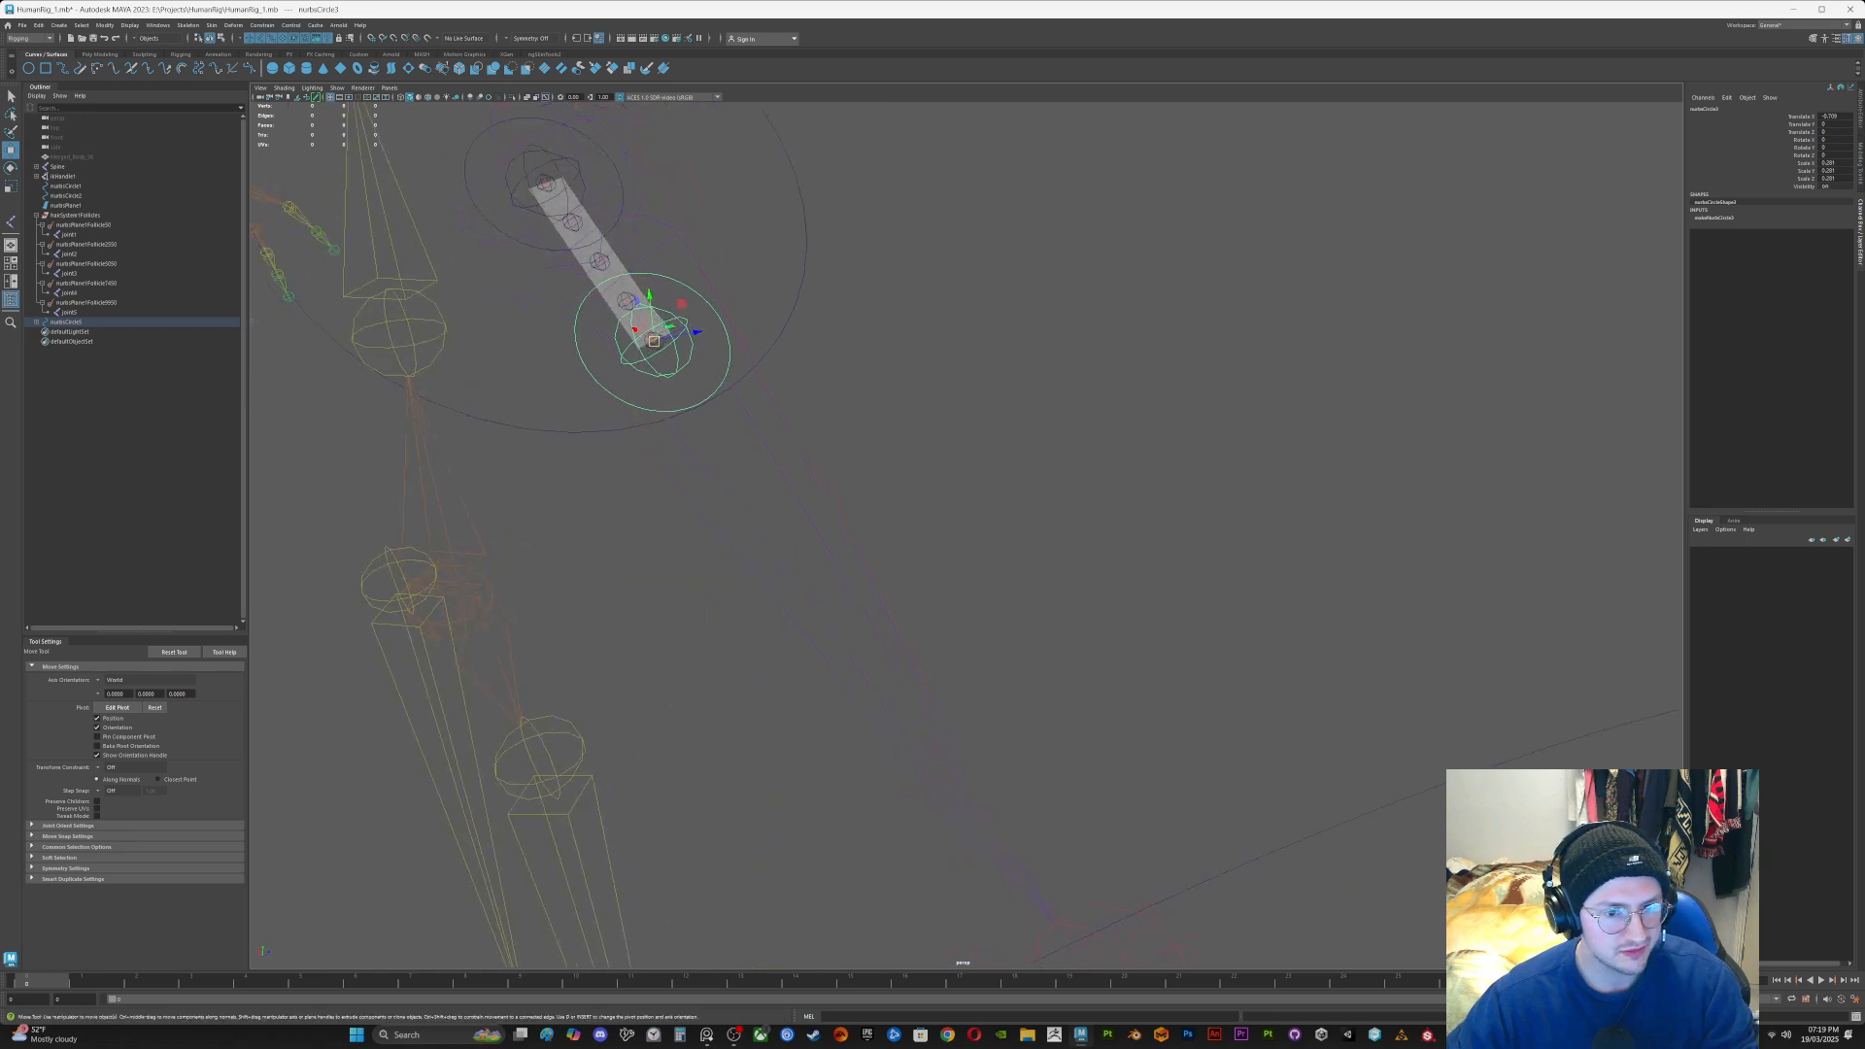
middle_click_drag(1108, 262, 1181, 446, "alt")
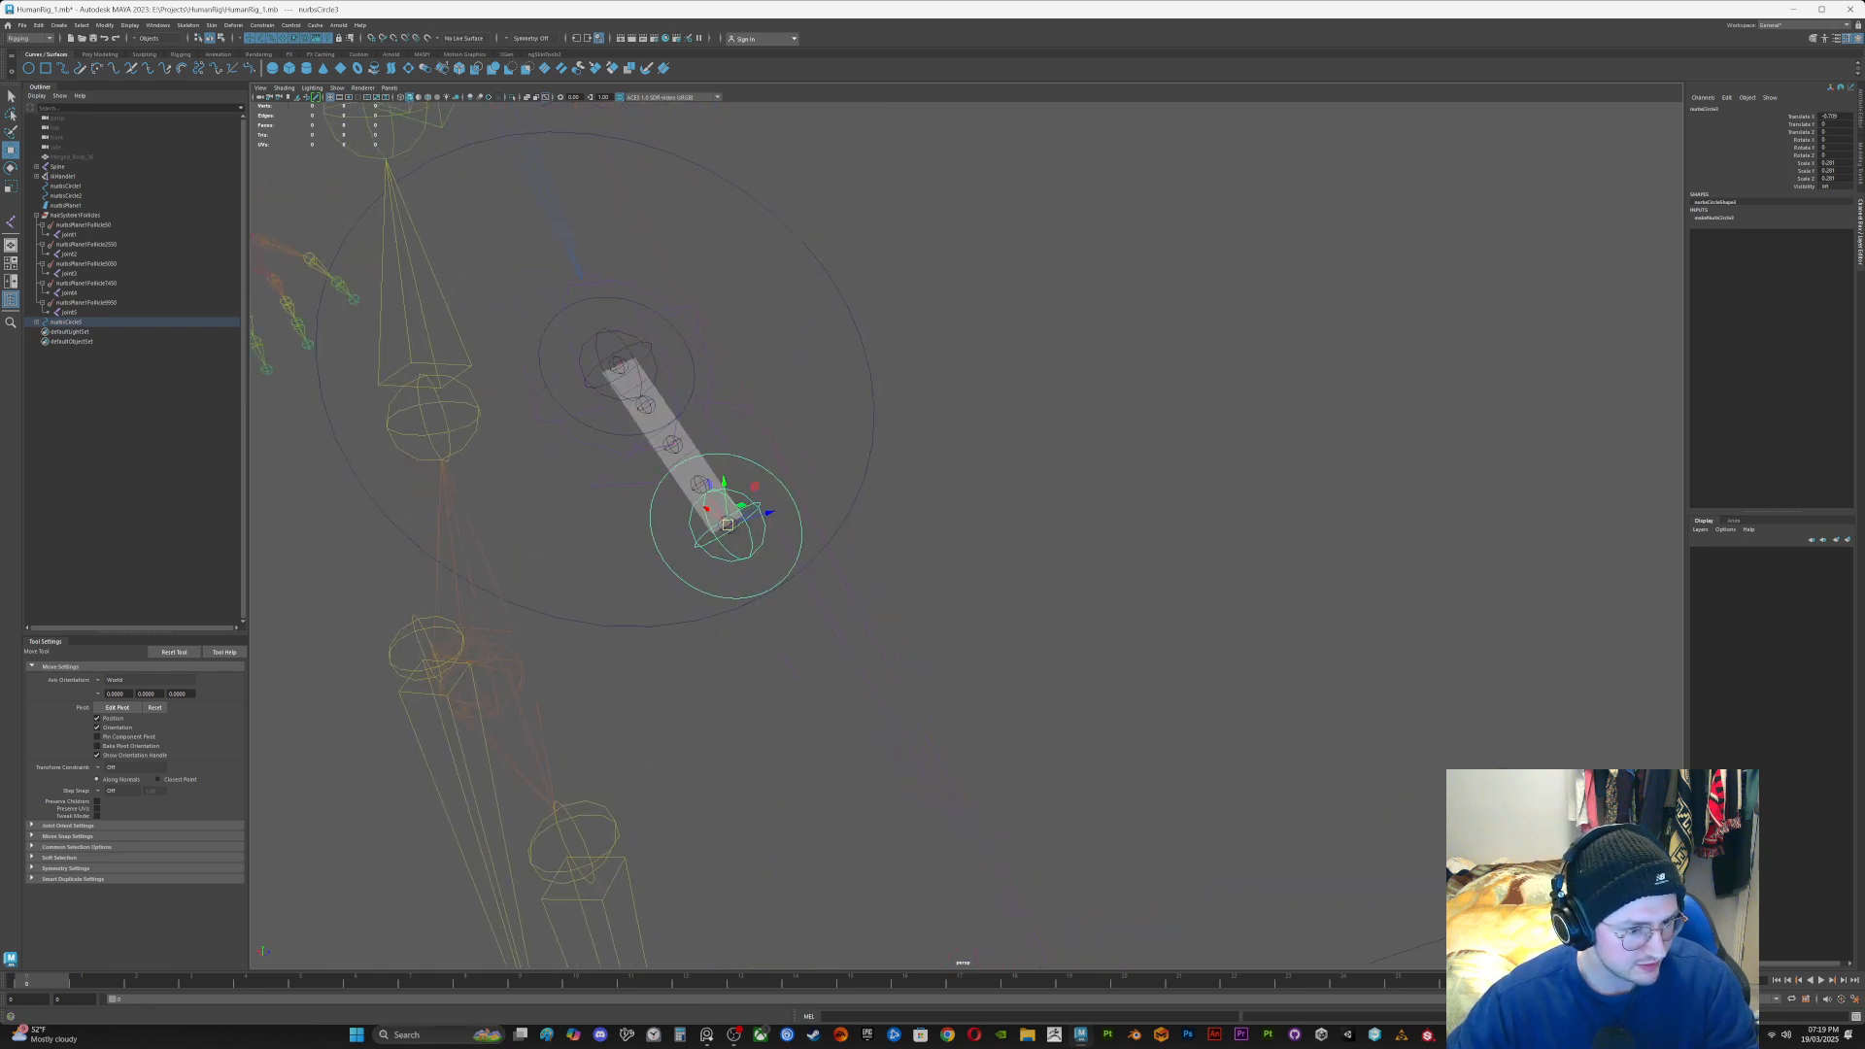
left_click(141, 680)
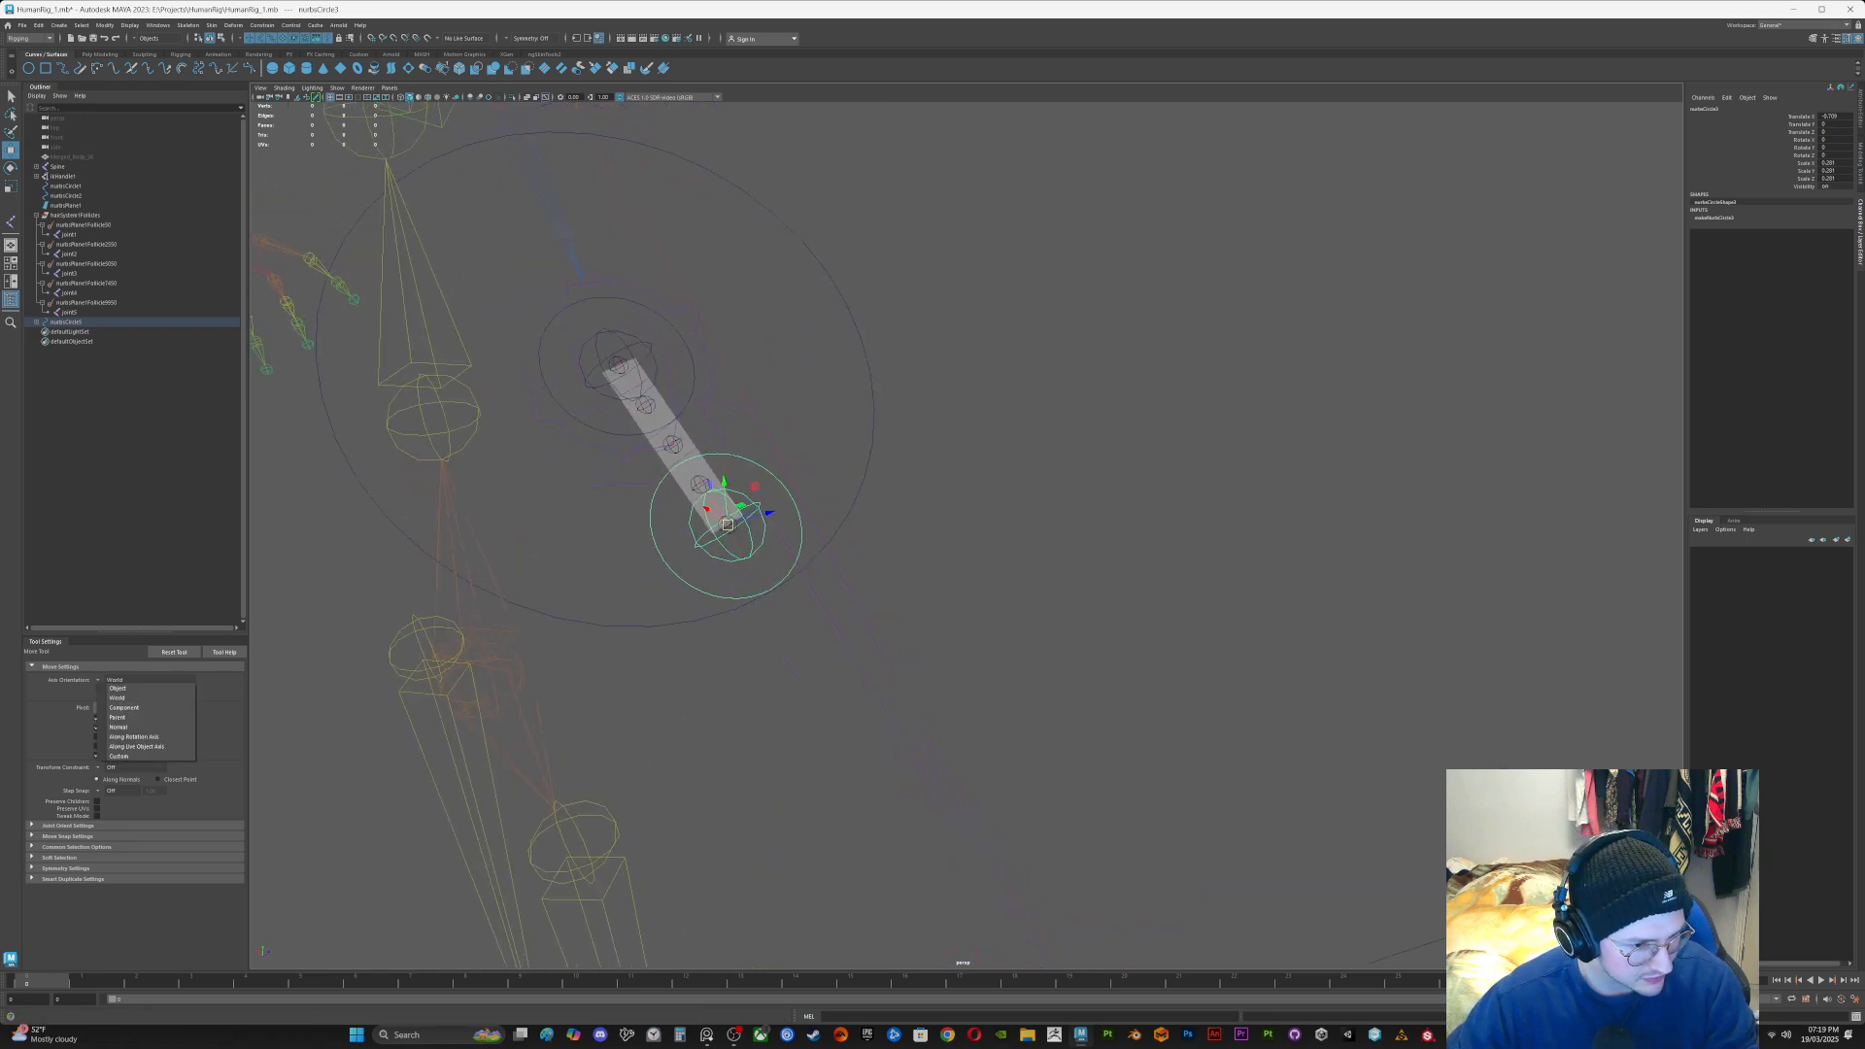
left_click(136, 687)
Step: Move the free end's control circle along its own axis to the right wrist, stretching the ribbon down the forearm
left_click_drag(777, 544, 1190, 539, "alt")
left_click_drag(836, 524, 1048, 765, "alt")
middle_click_drag(1047, 766, 818, 601, "alt")
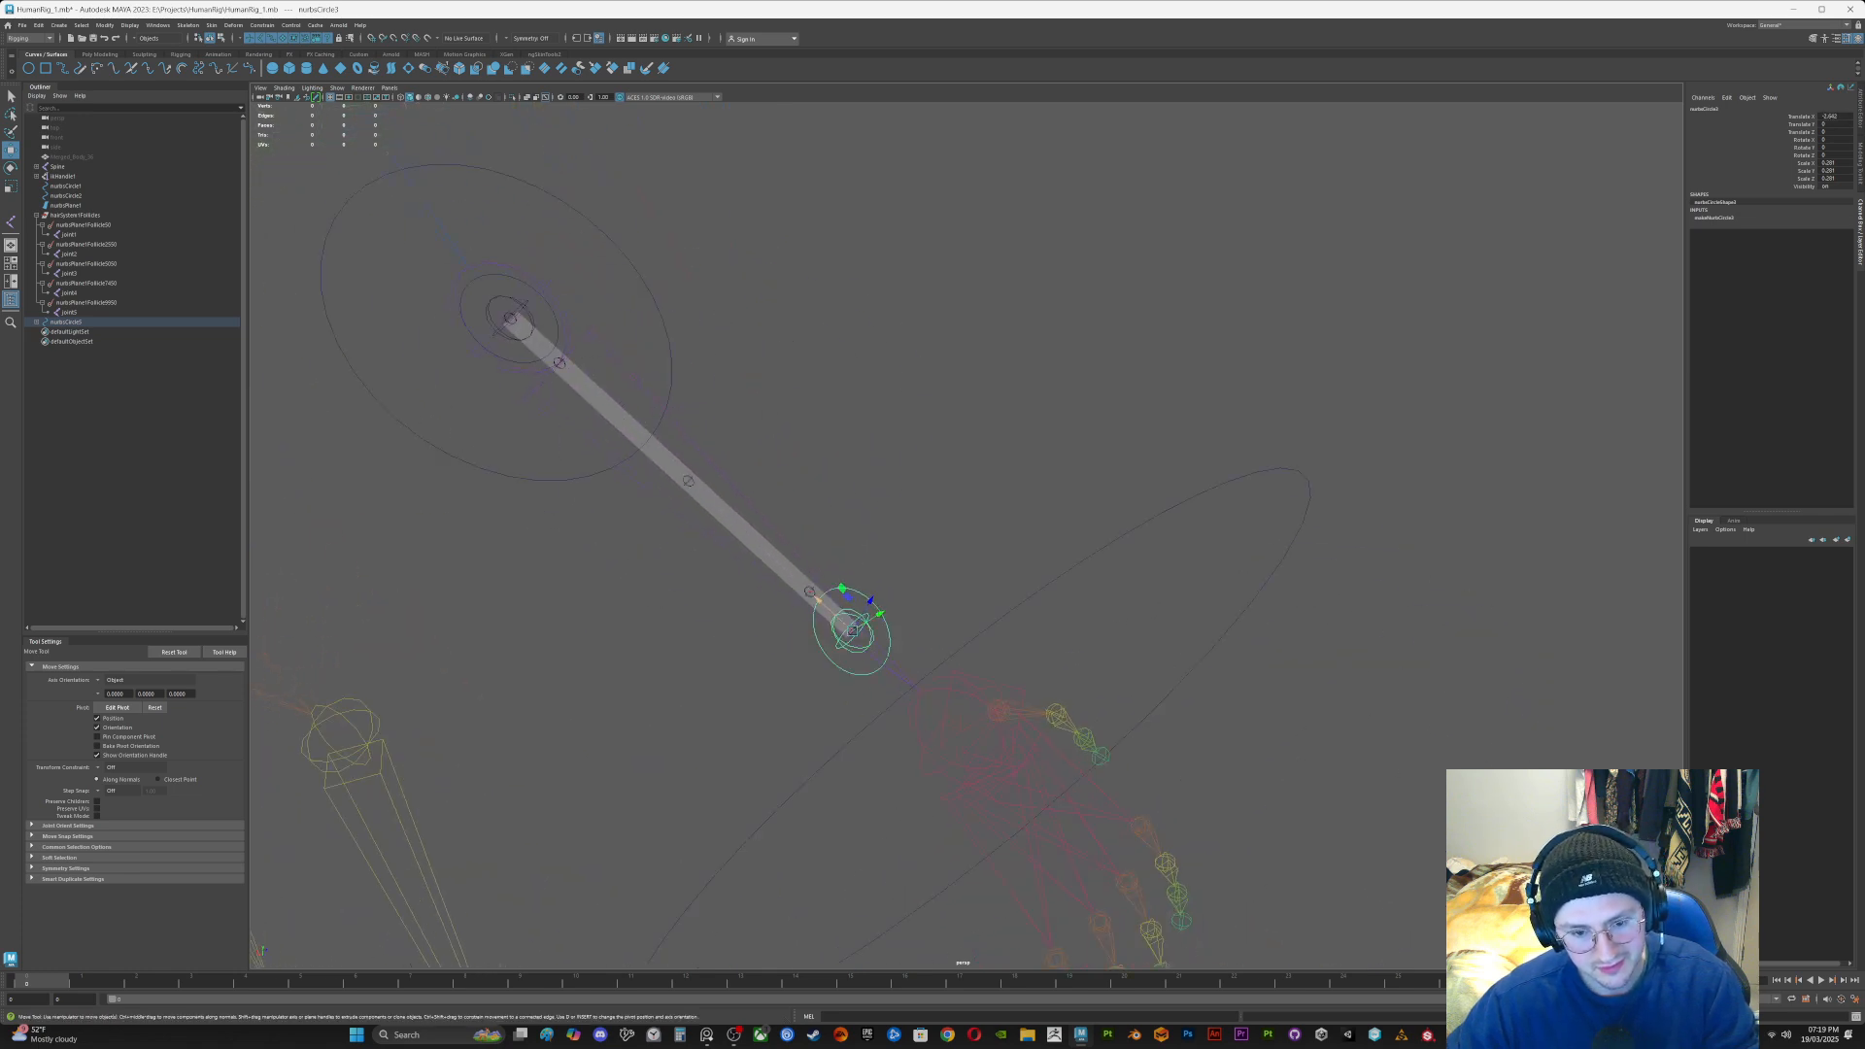
left_click_drag(819, 601, 890, 664)
middle_click_drag(890, 663, 822, 616, "alt")
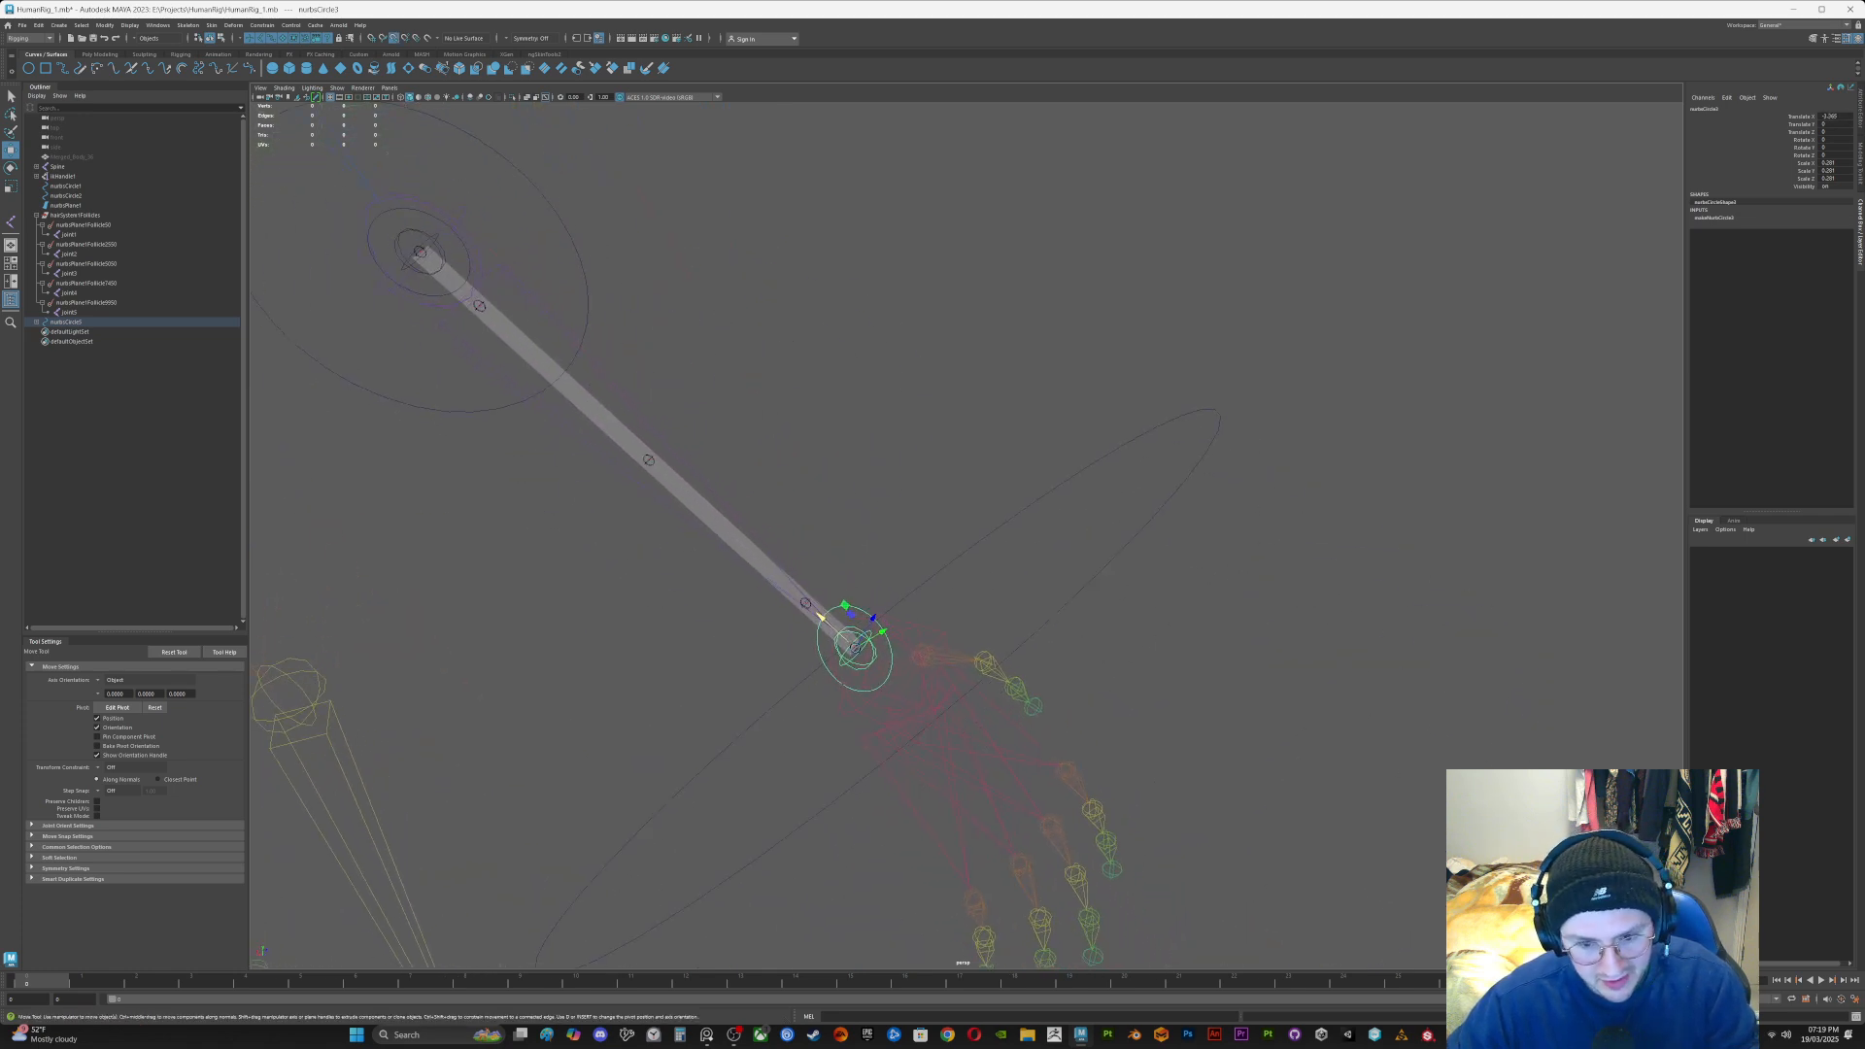
left_click_drag(822, 617, 622, 621)
key("q")
Step: Check the ribbon's alignment along the forearm from several angles and save the scene
scroll(836, 583, "down", 4)
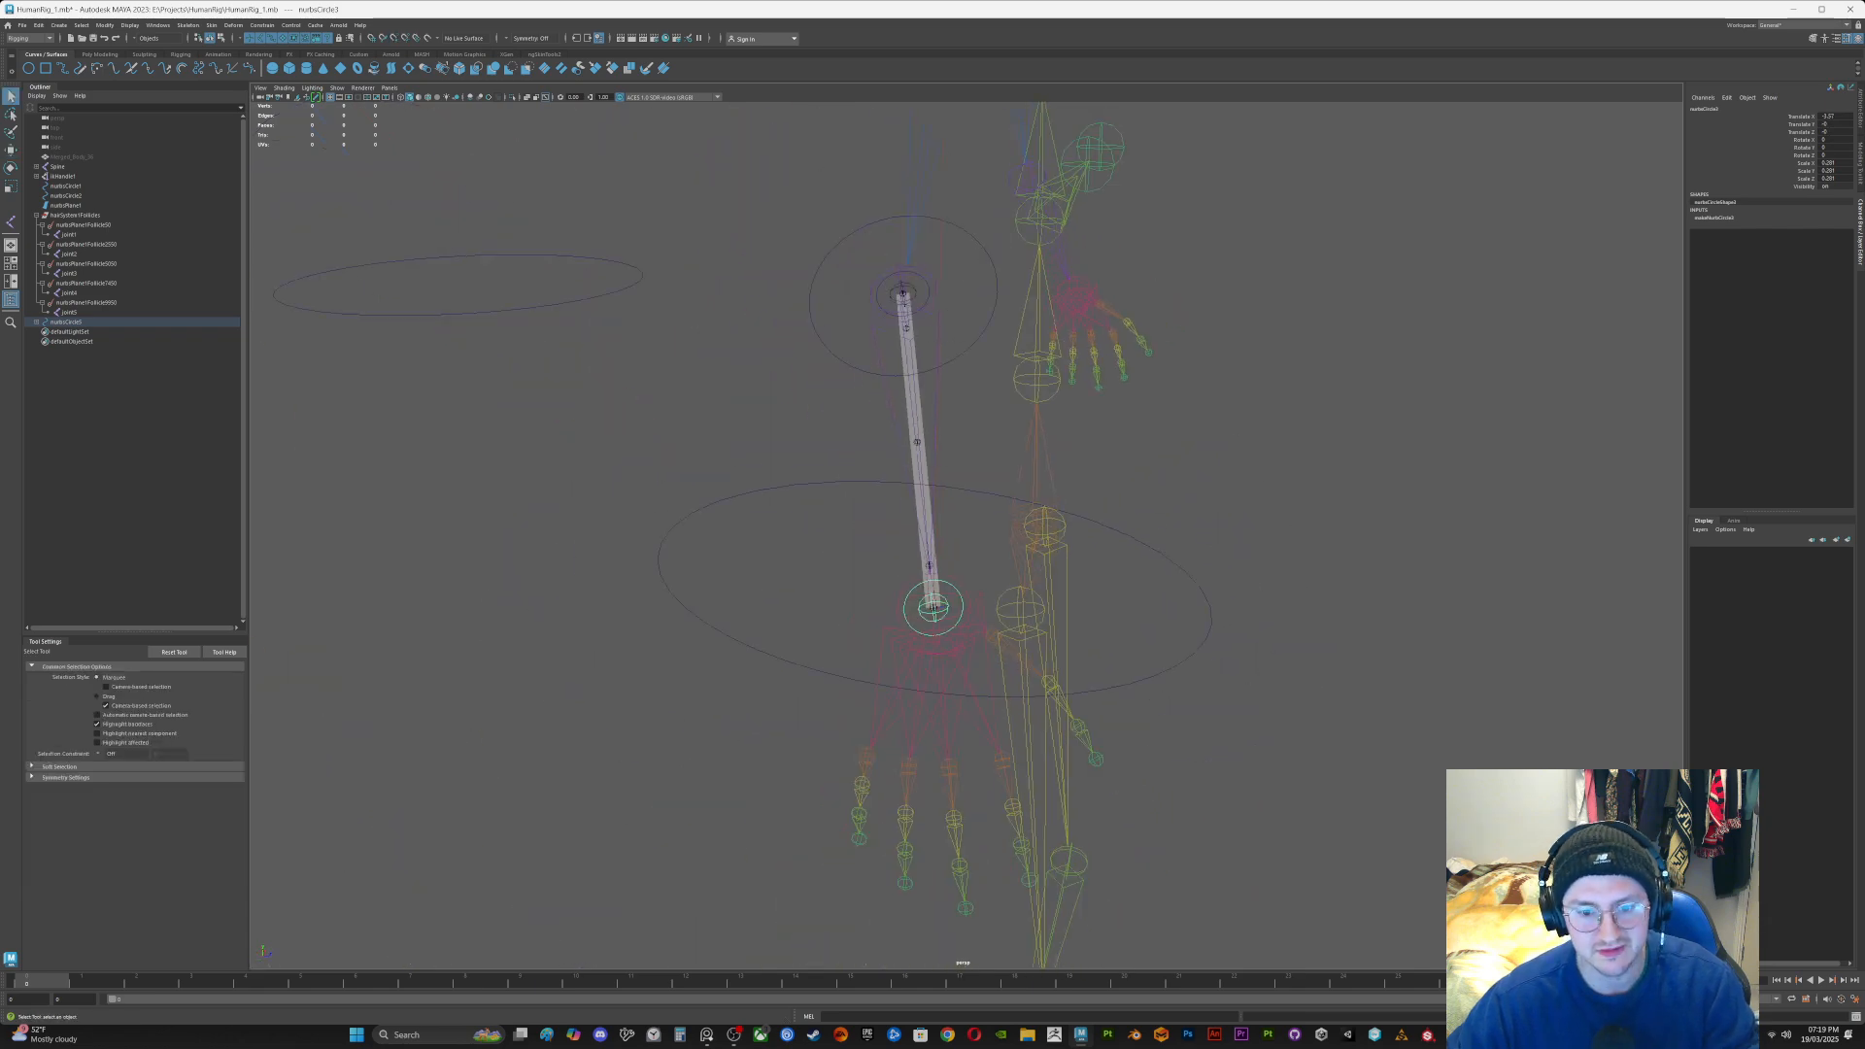
left_click_drag(874, 583, 1020, 602, "alt")
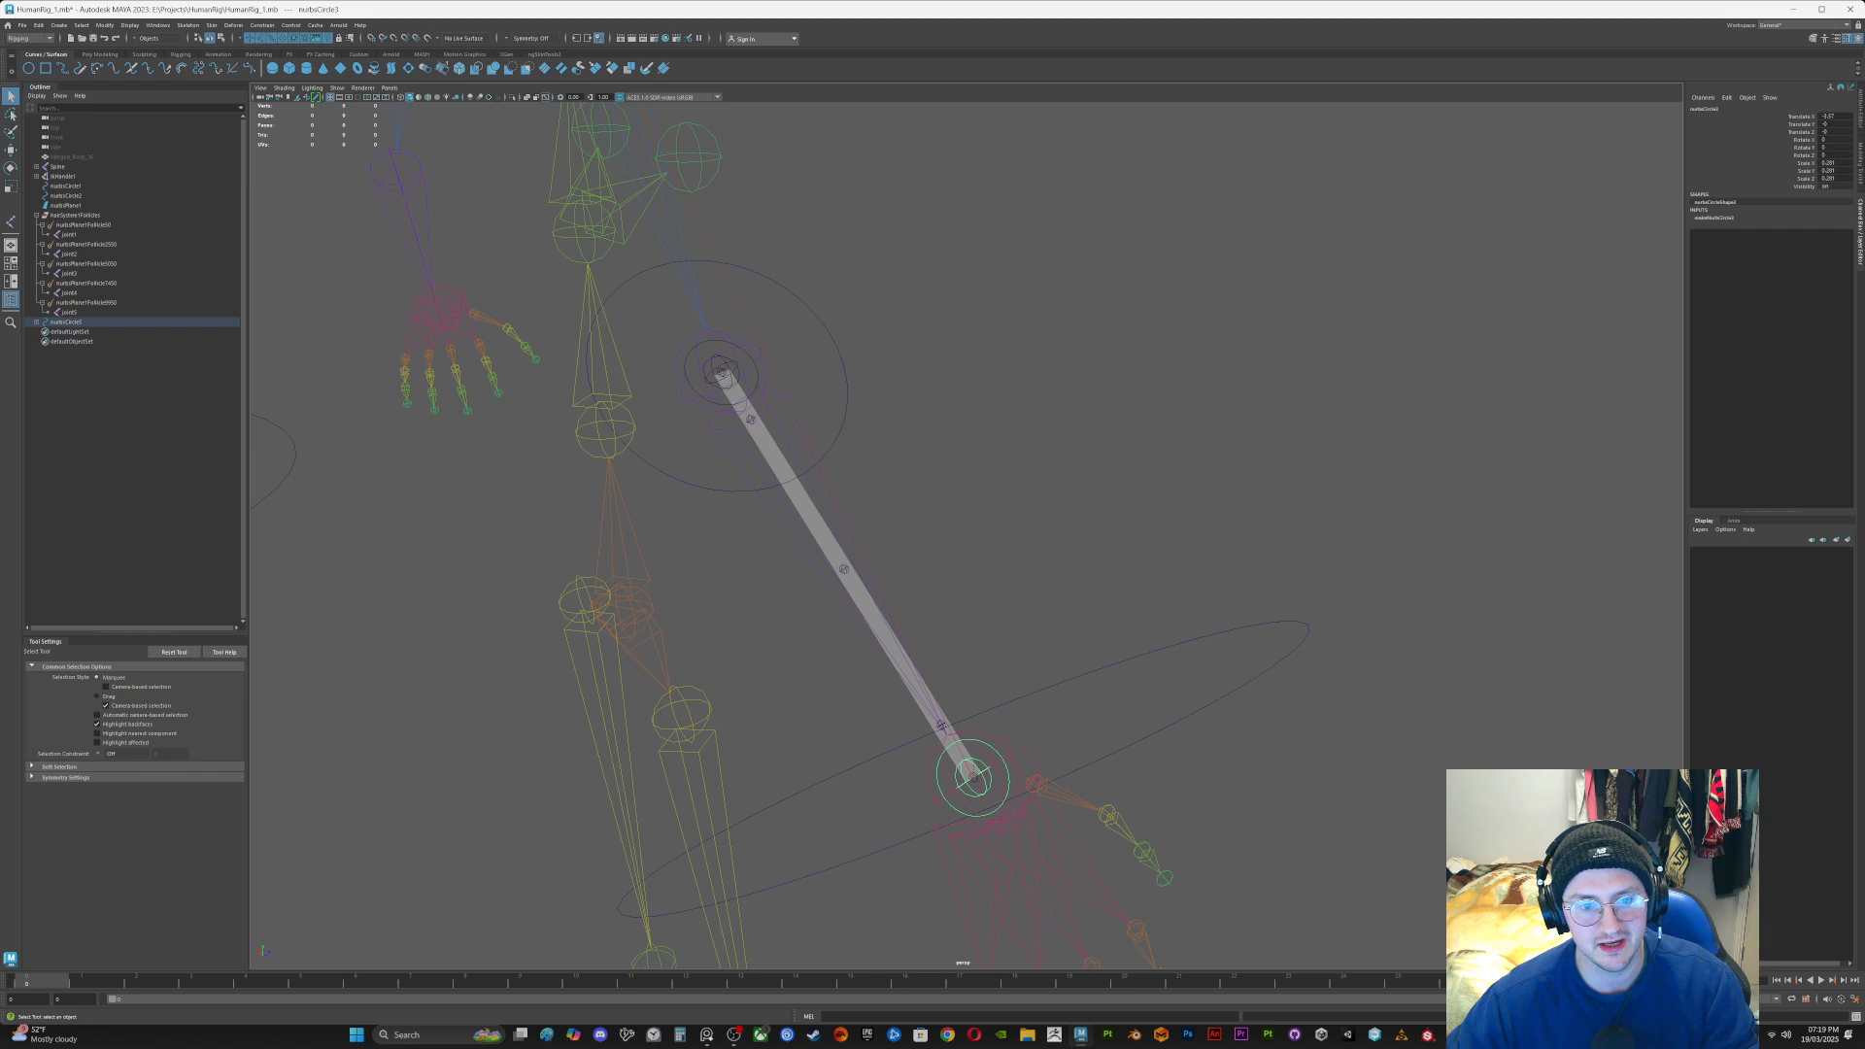
scroll(874, 583, "up", 5)
middle_click_drag(874, 583, 887, 515, "alt")
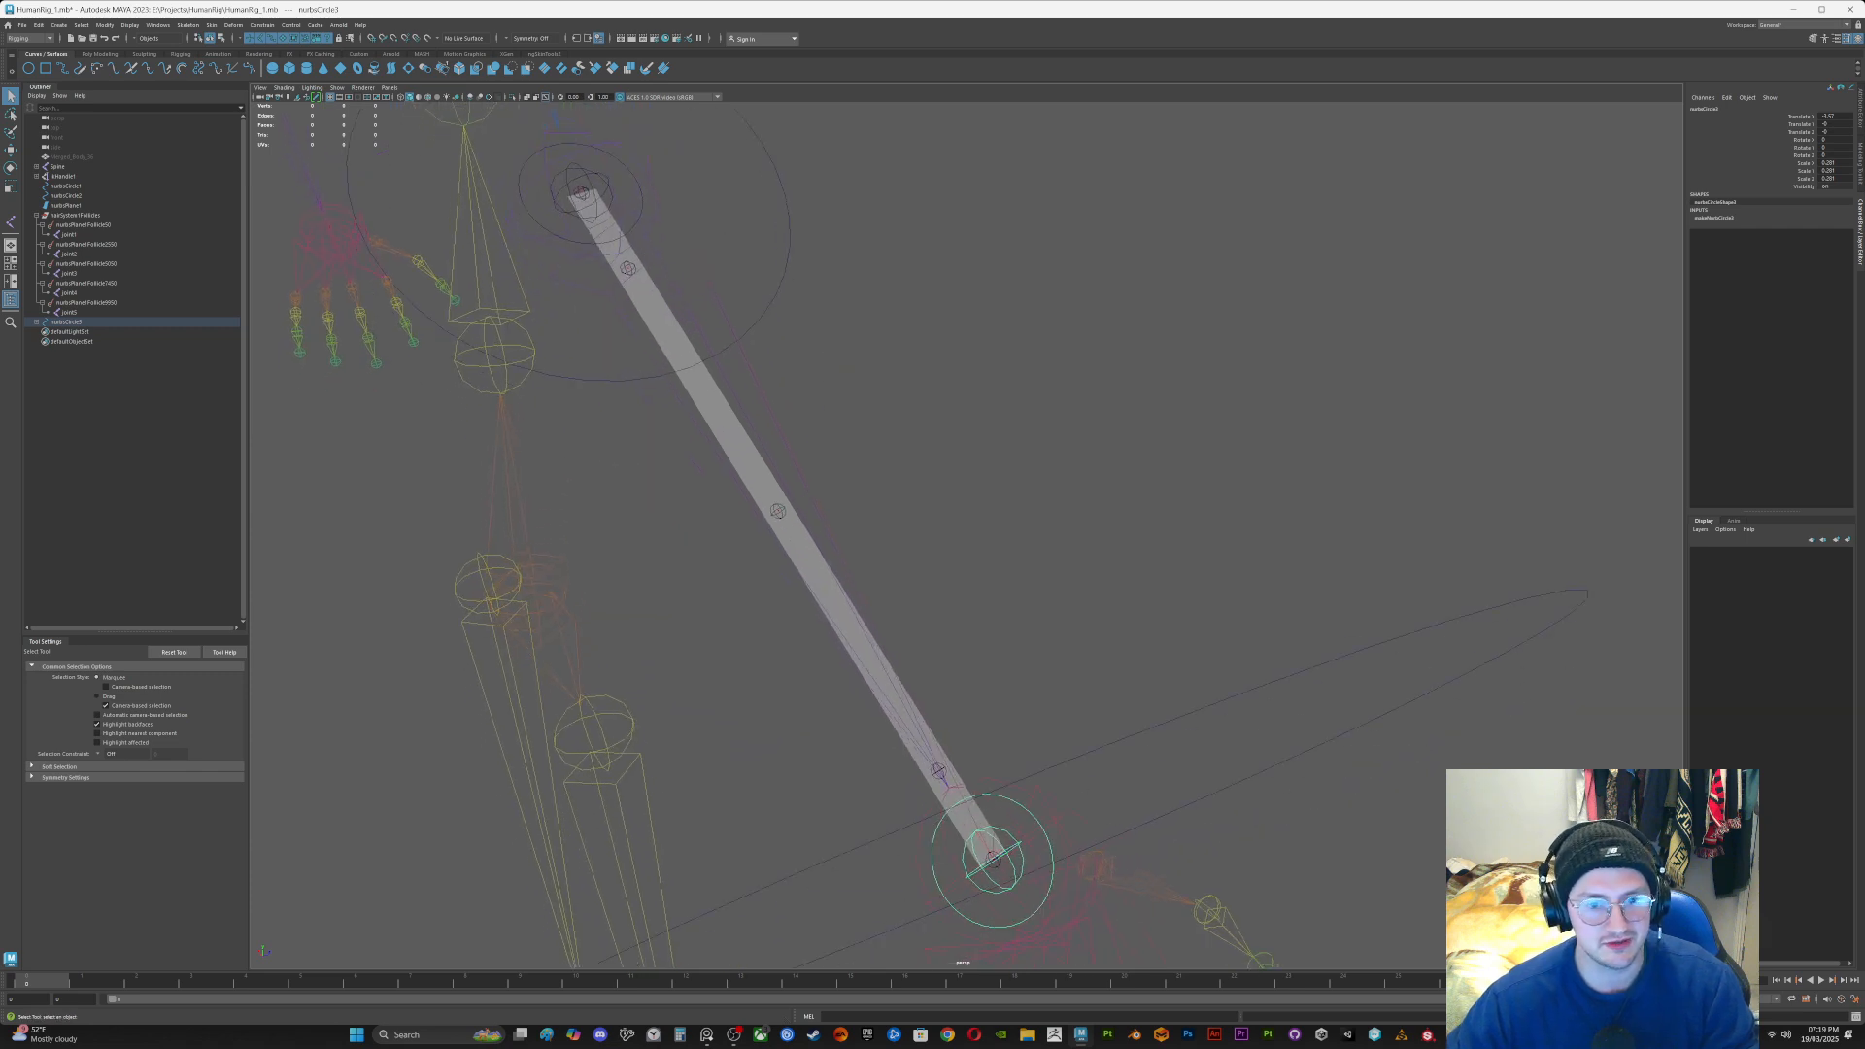
left_click_drag(874, 544, 957, 621, "alt")
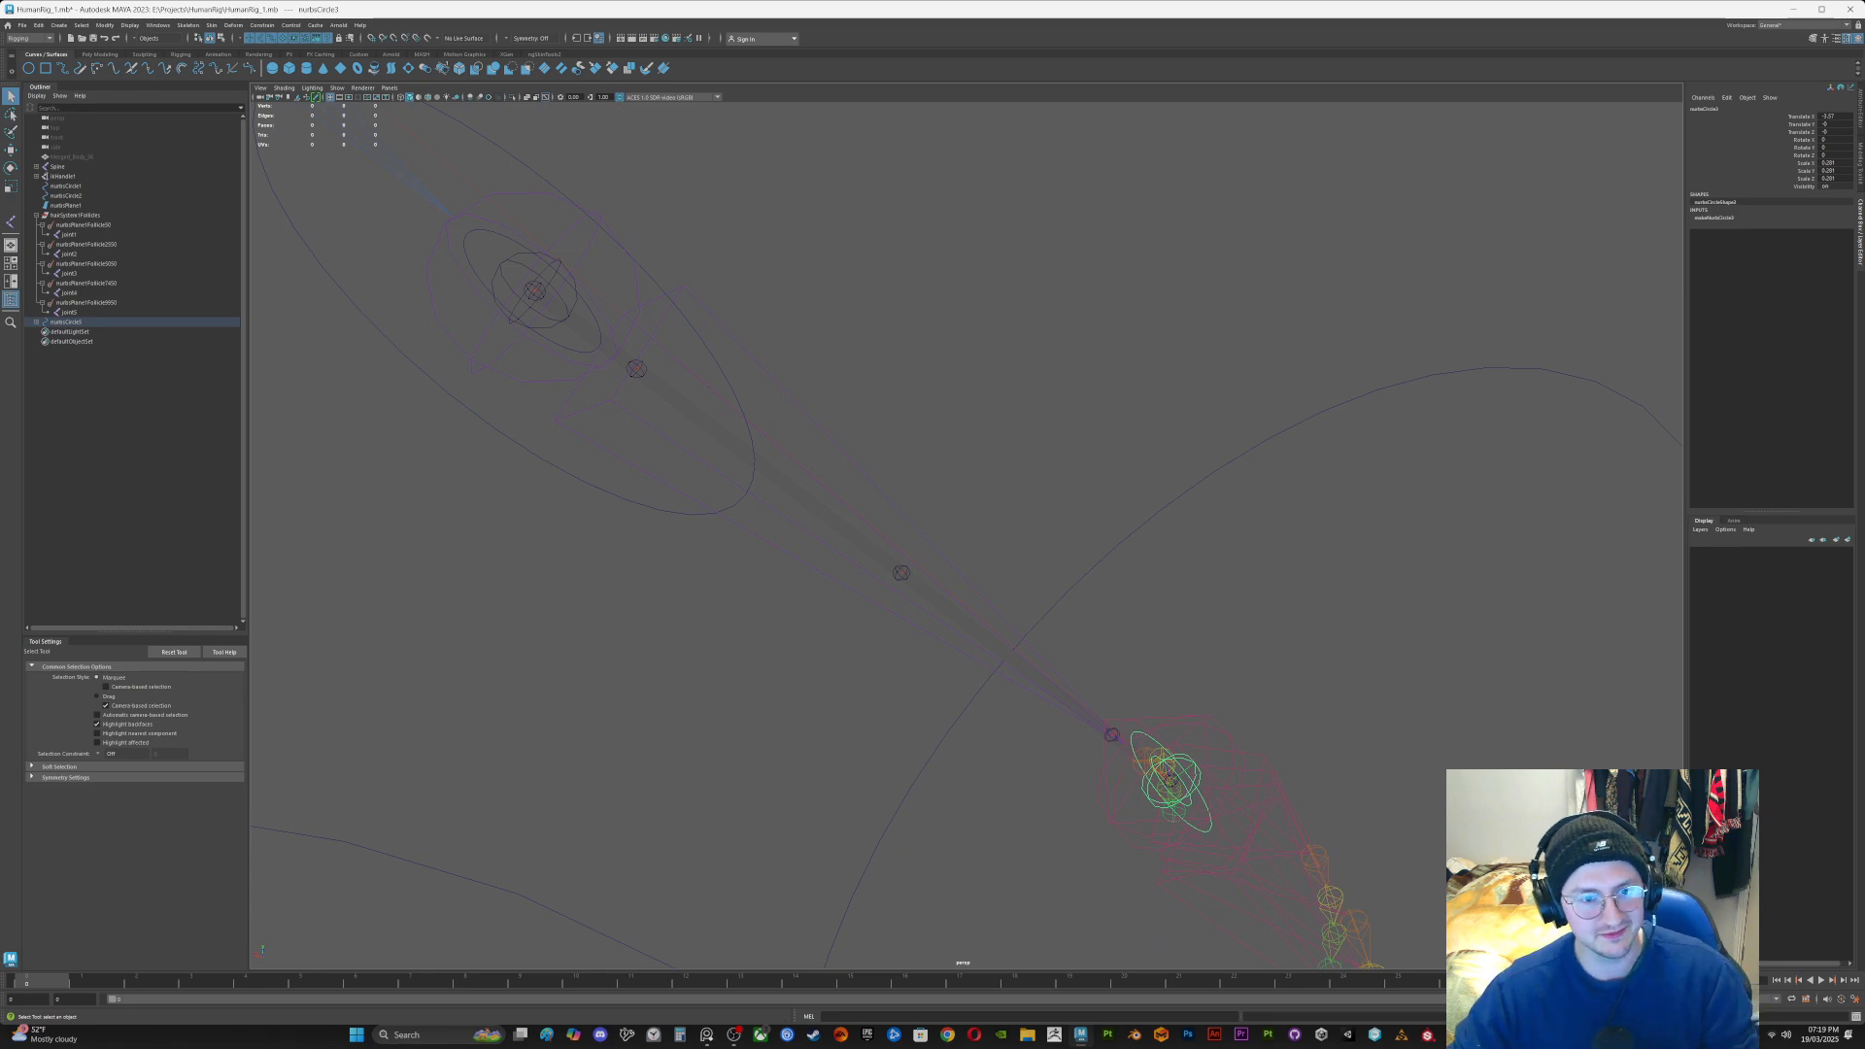
left_click_drag(957, 622, 787, 569, "alt")
scroll(826, 530, "down", 5)
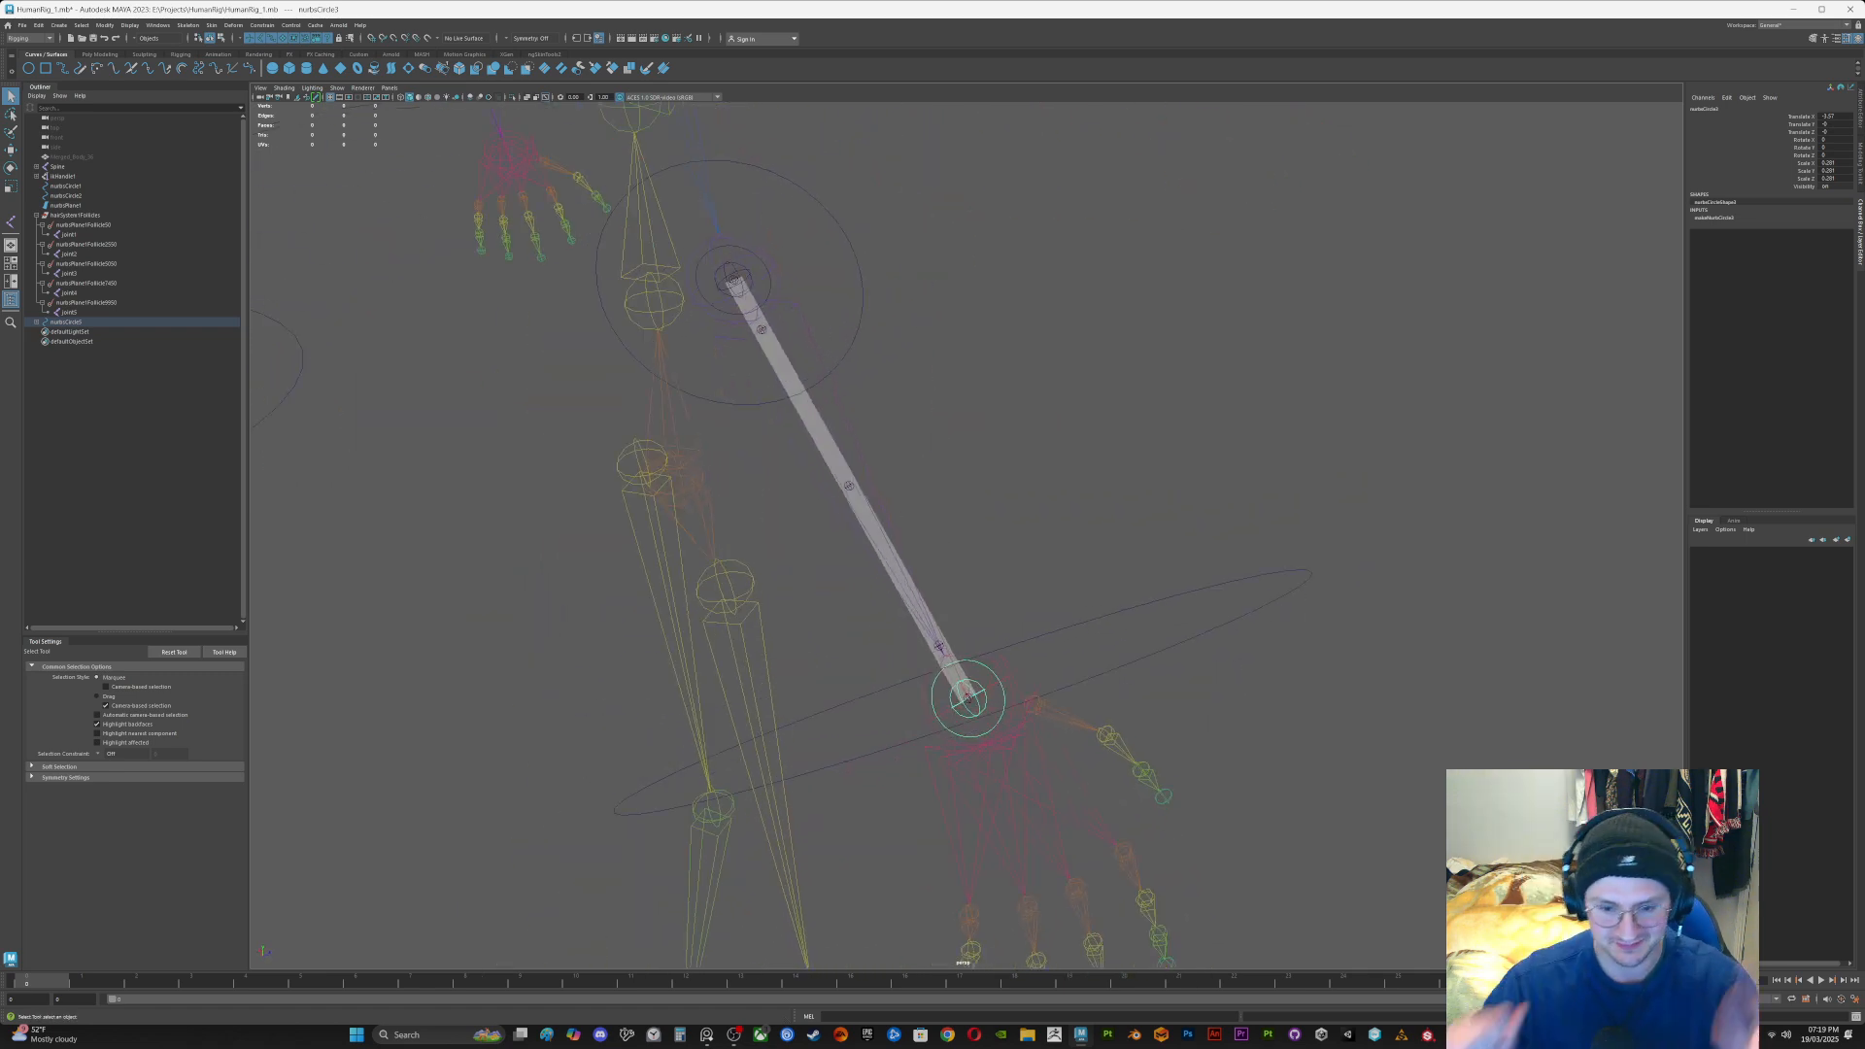
left_click_drag(787, 569, 913, 612, "alt")
scroll(809, 600, "up", 4)
key("ctrl+s")
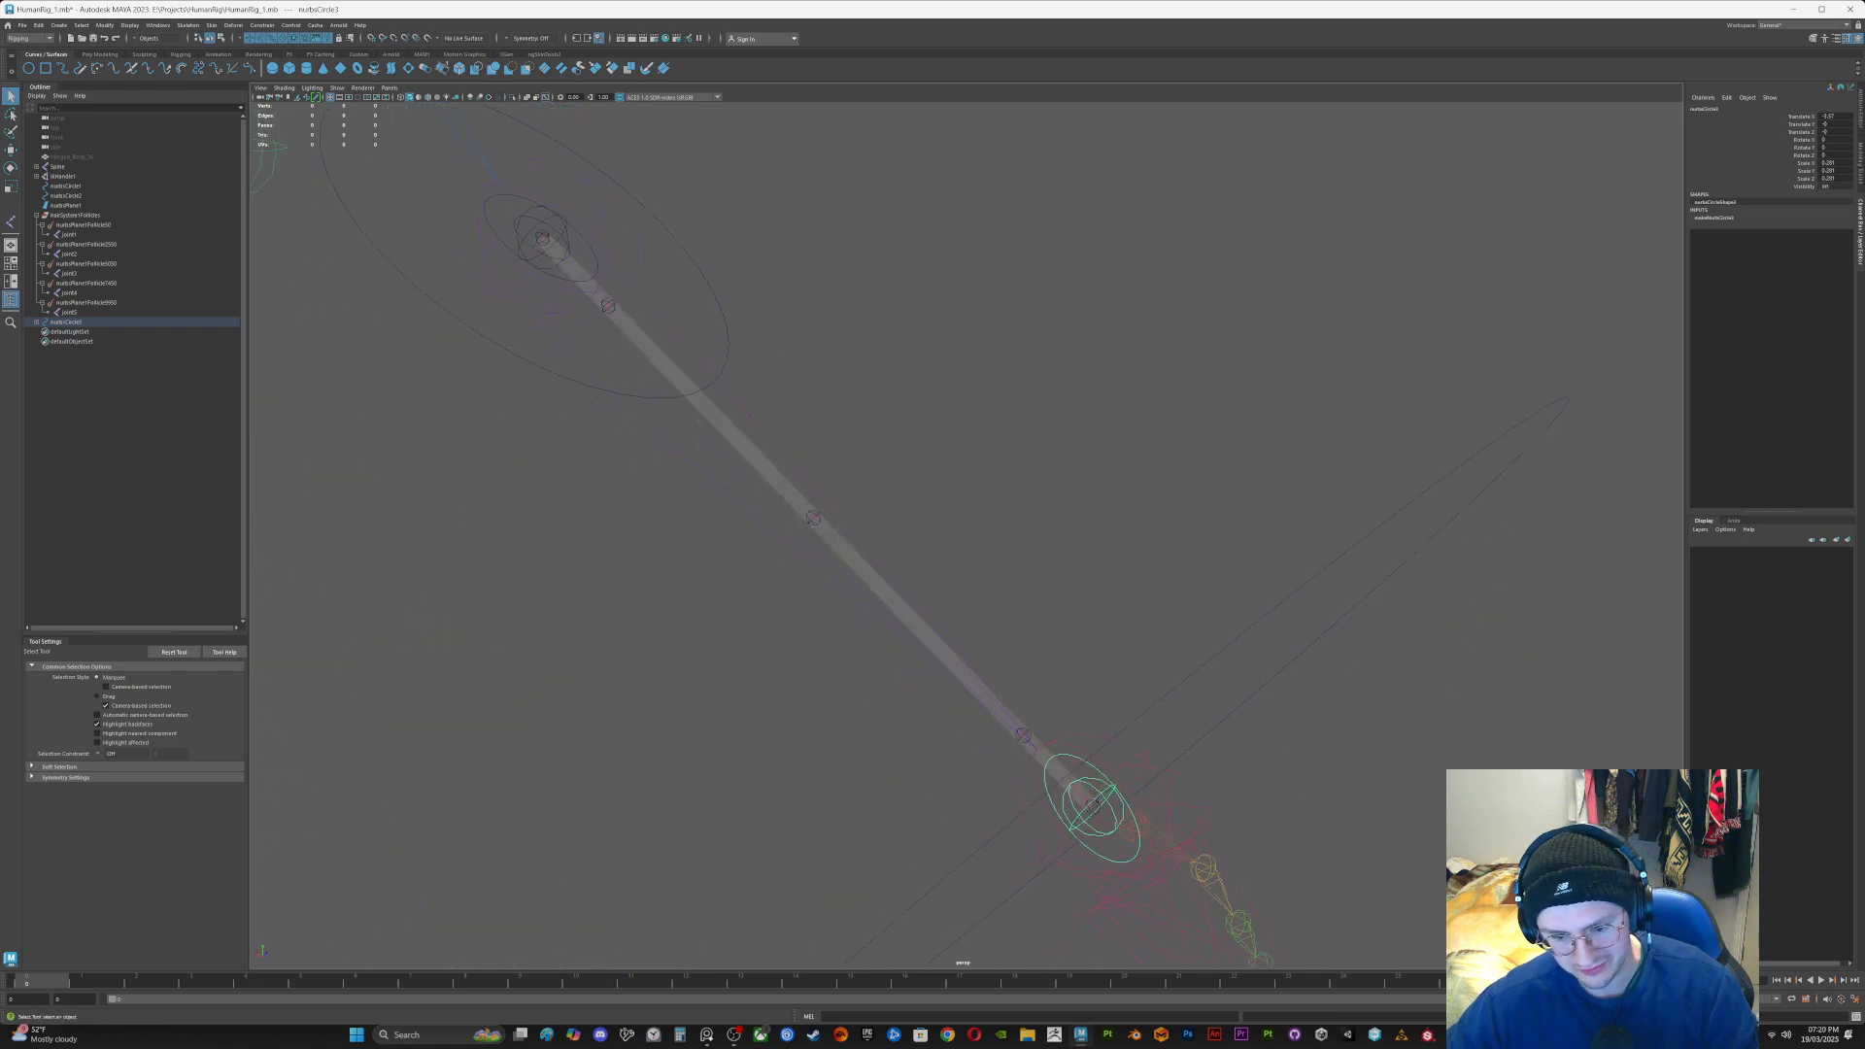
Step: Unparent both end control circles from the large control circle and delete the large circle
middle_click_drag(913, 612, 1022, 741, "alt")
left_click_drag(1022, 741, 1063, 789, "alt")
scroll(967, 535, "up", 3)
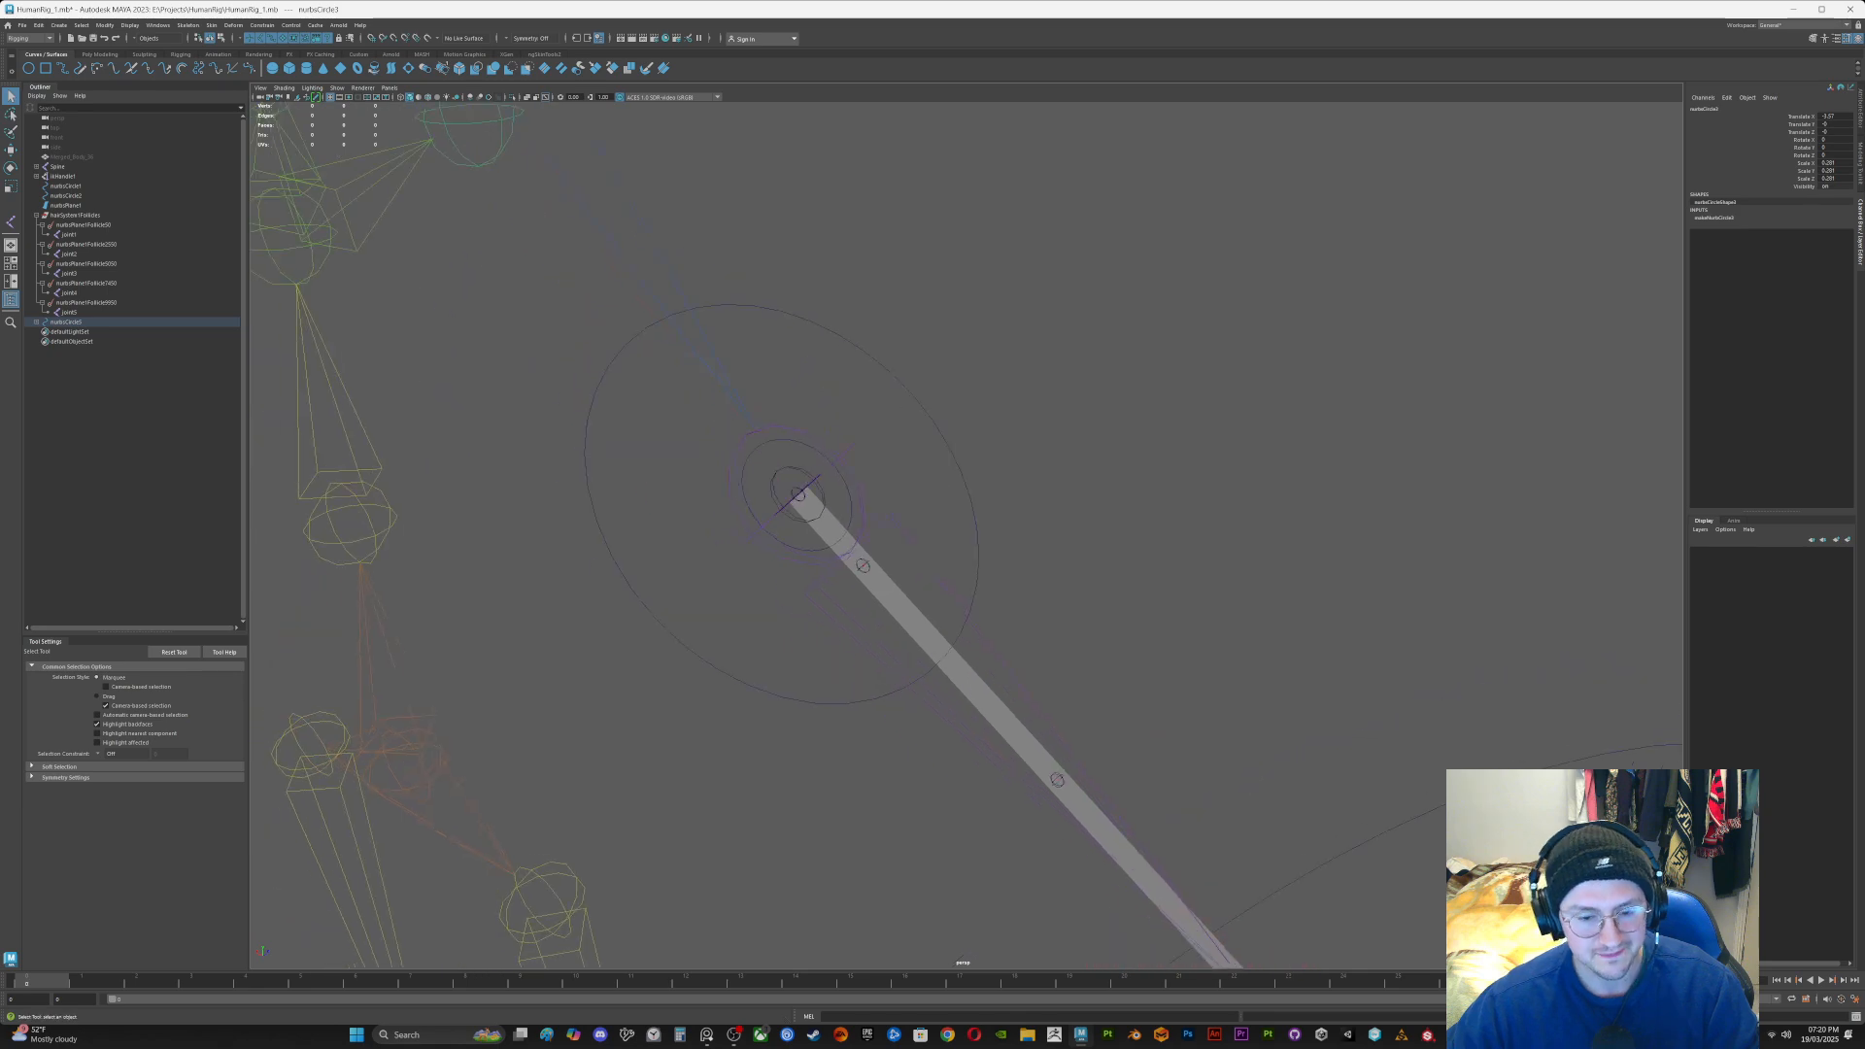
left_click_drag(921, 487, 1038, 536)
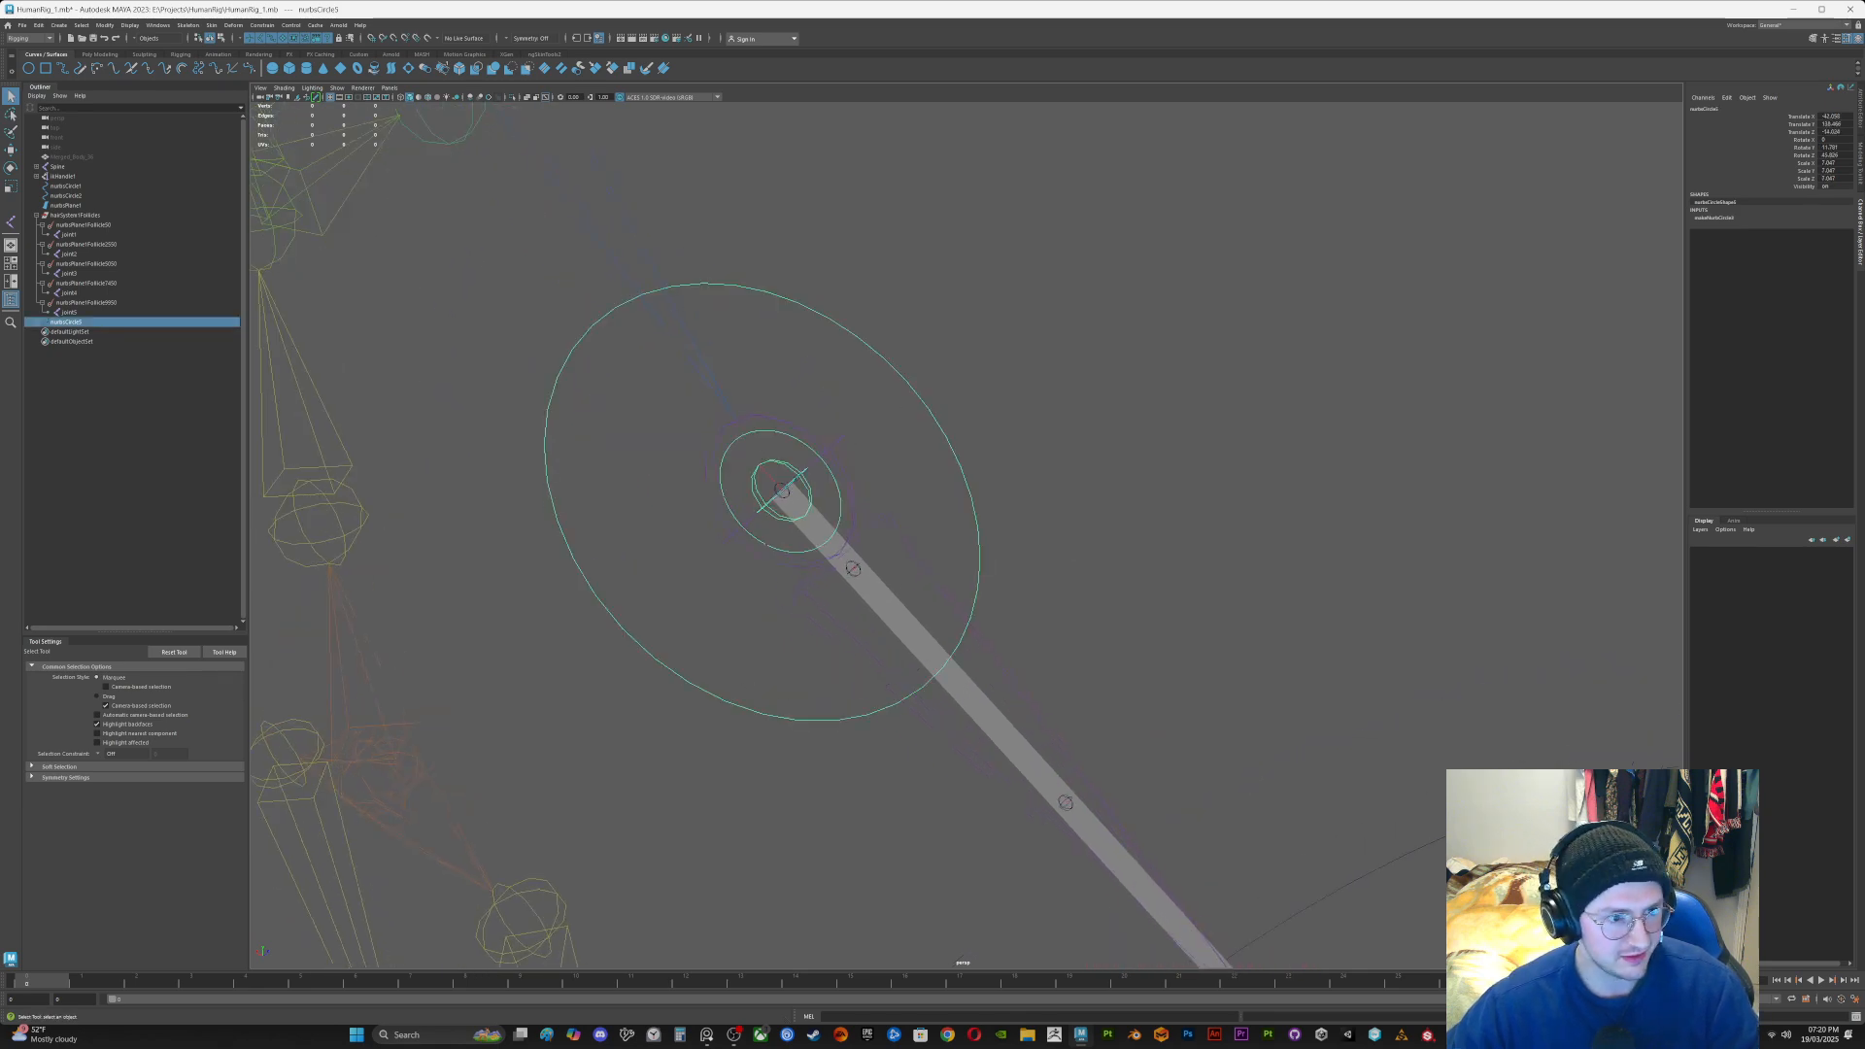
key("p")
key("Down")
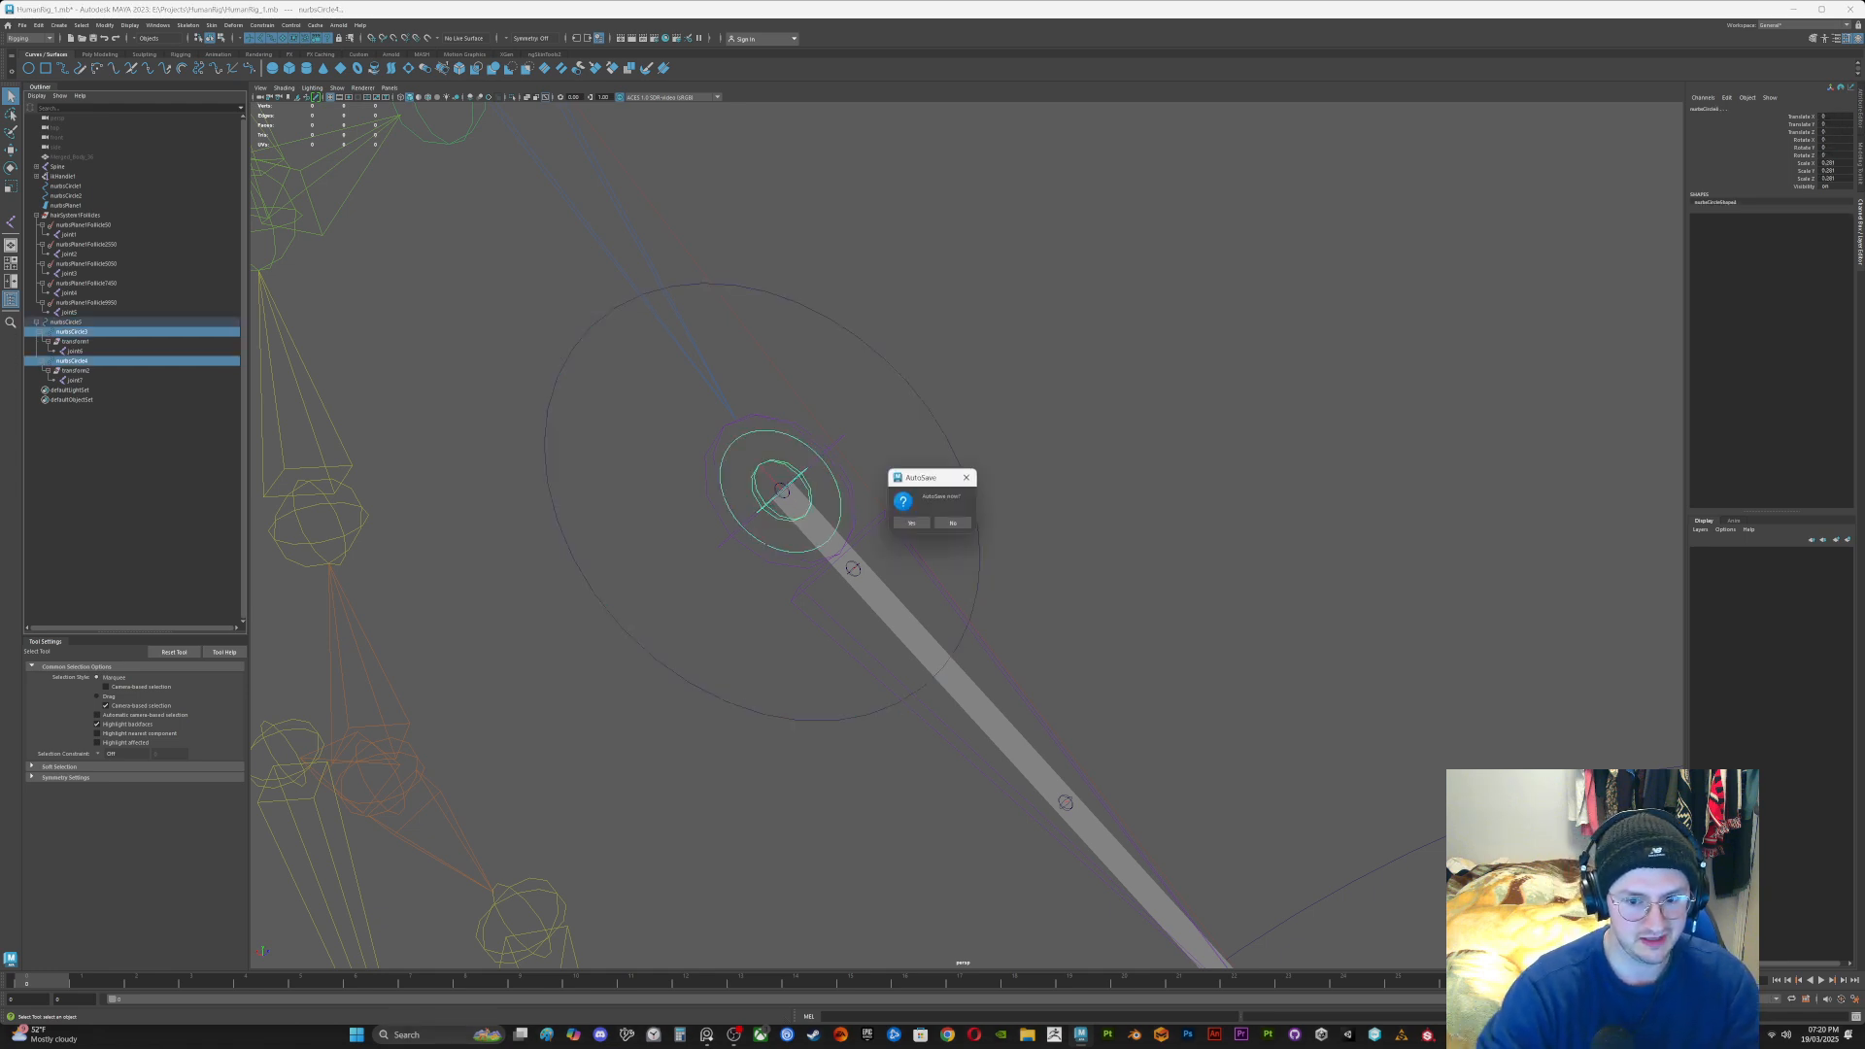
left_click(911, 522)
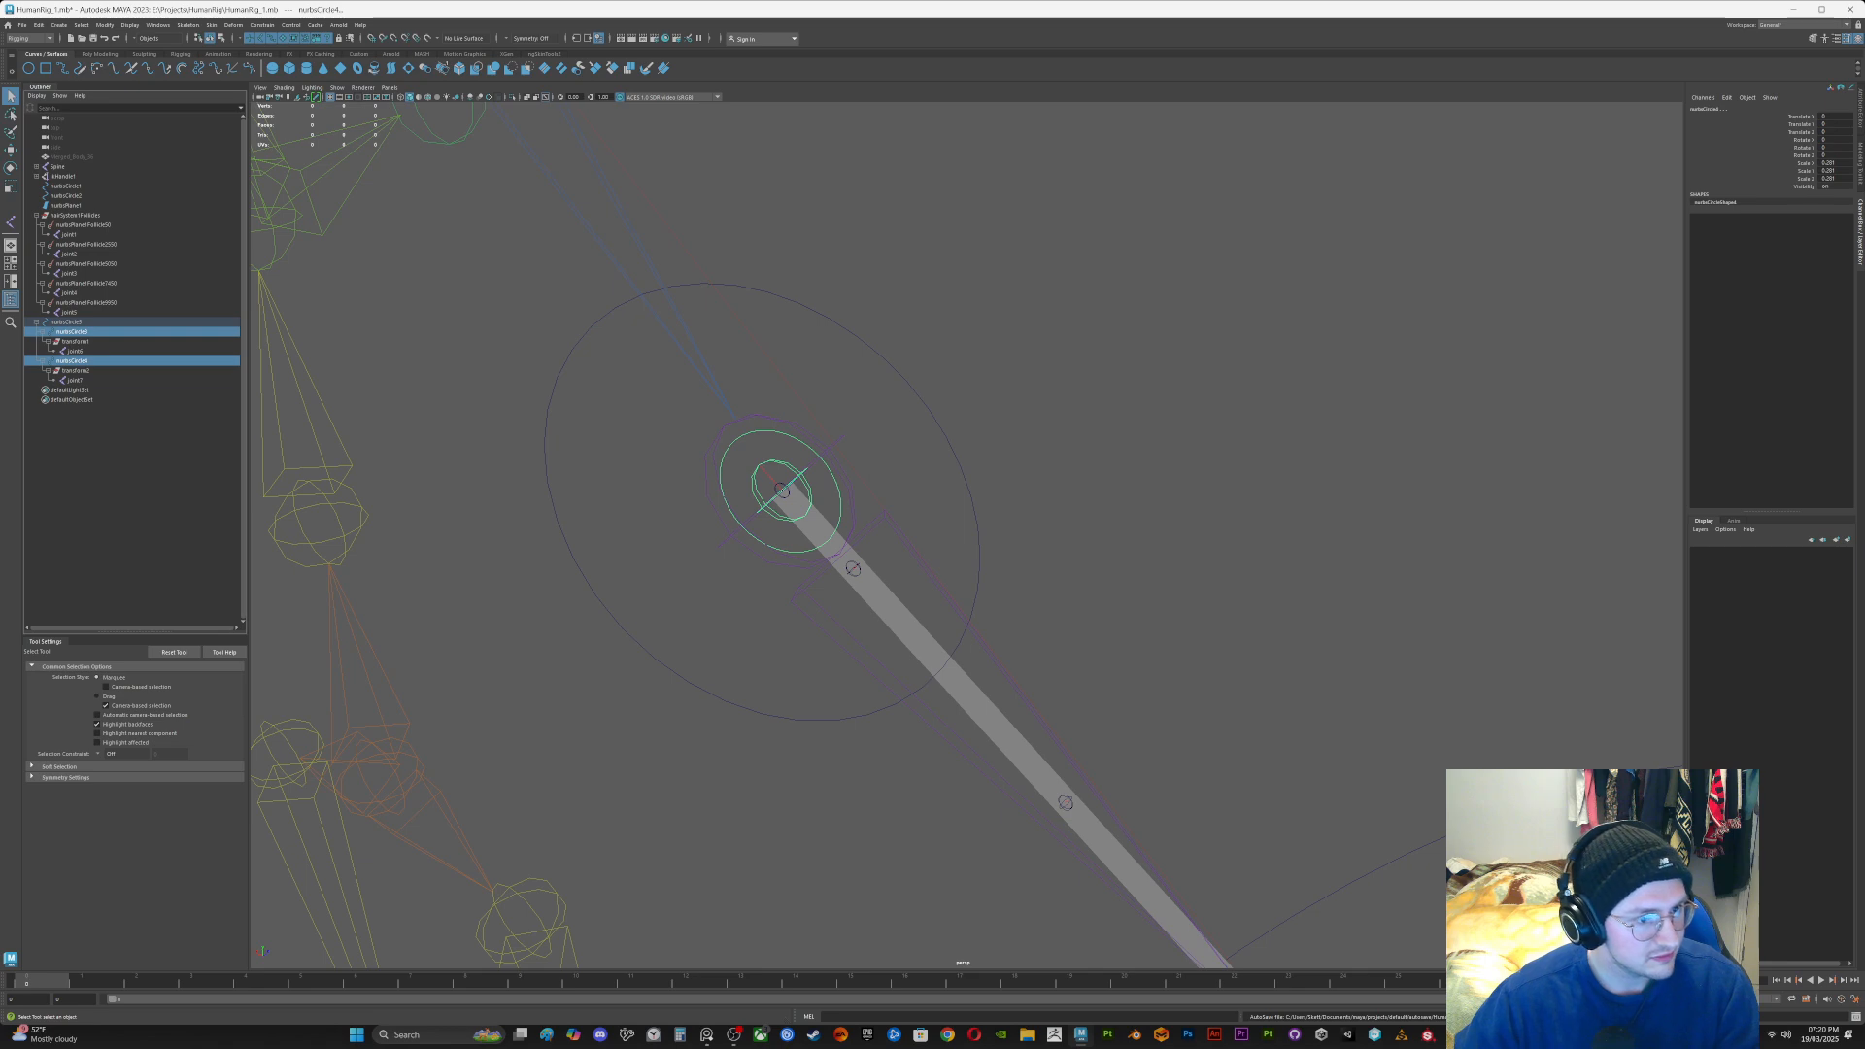
key("shift+p")
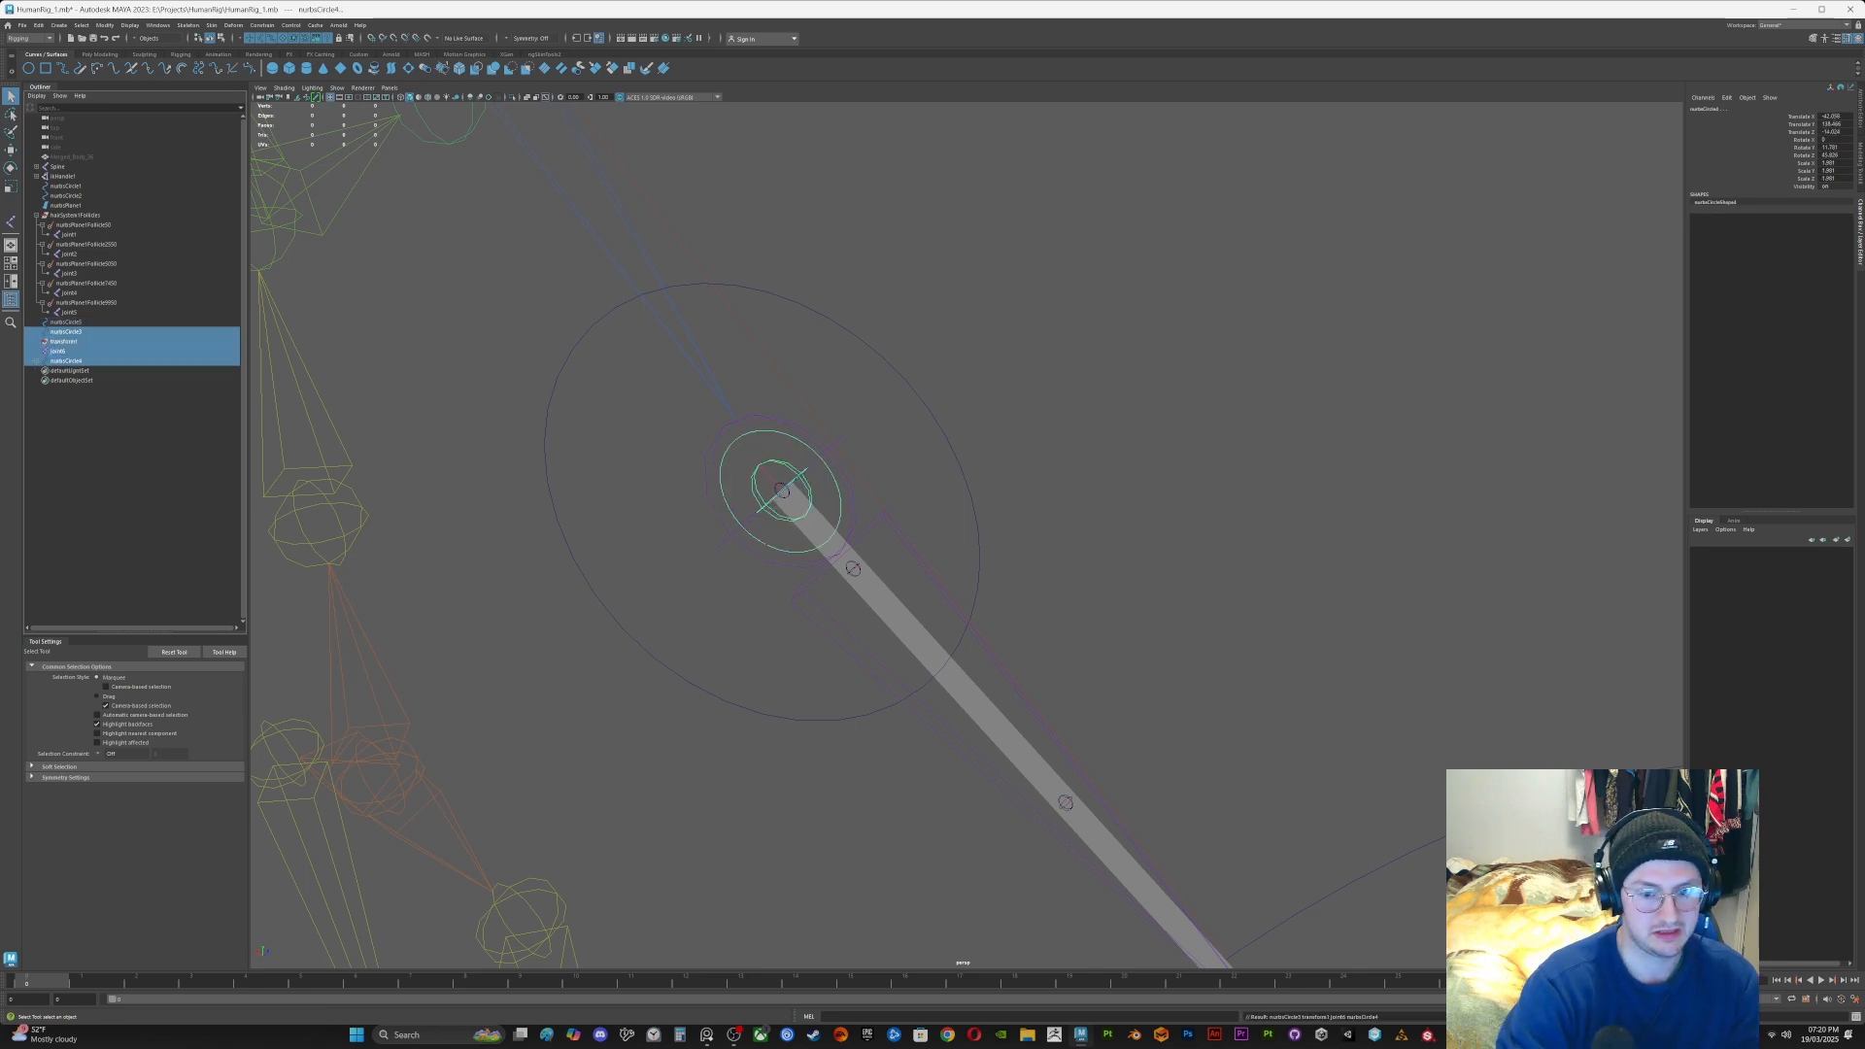
left_click(66, 322)
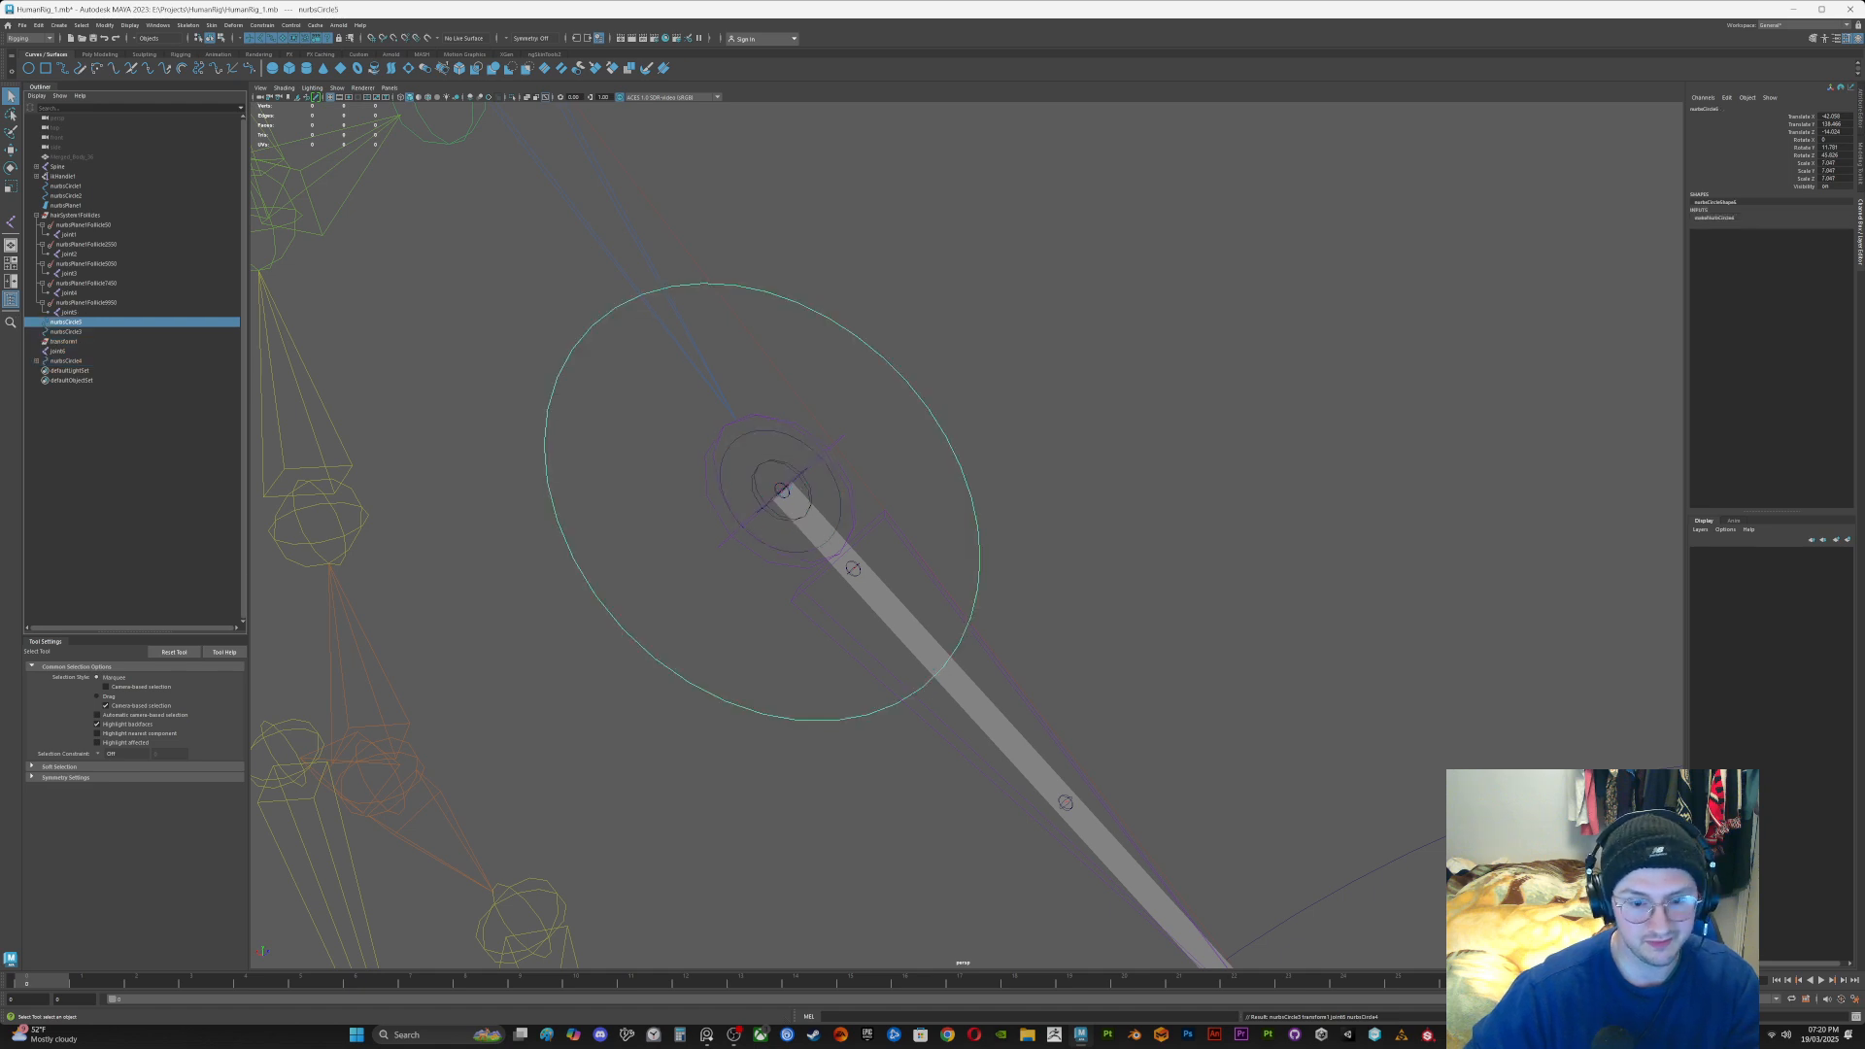
key("Delete")
left_click_drag(971, 583, 1029, 612, "alt")
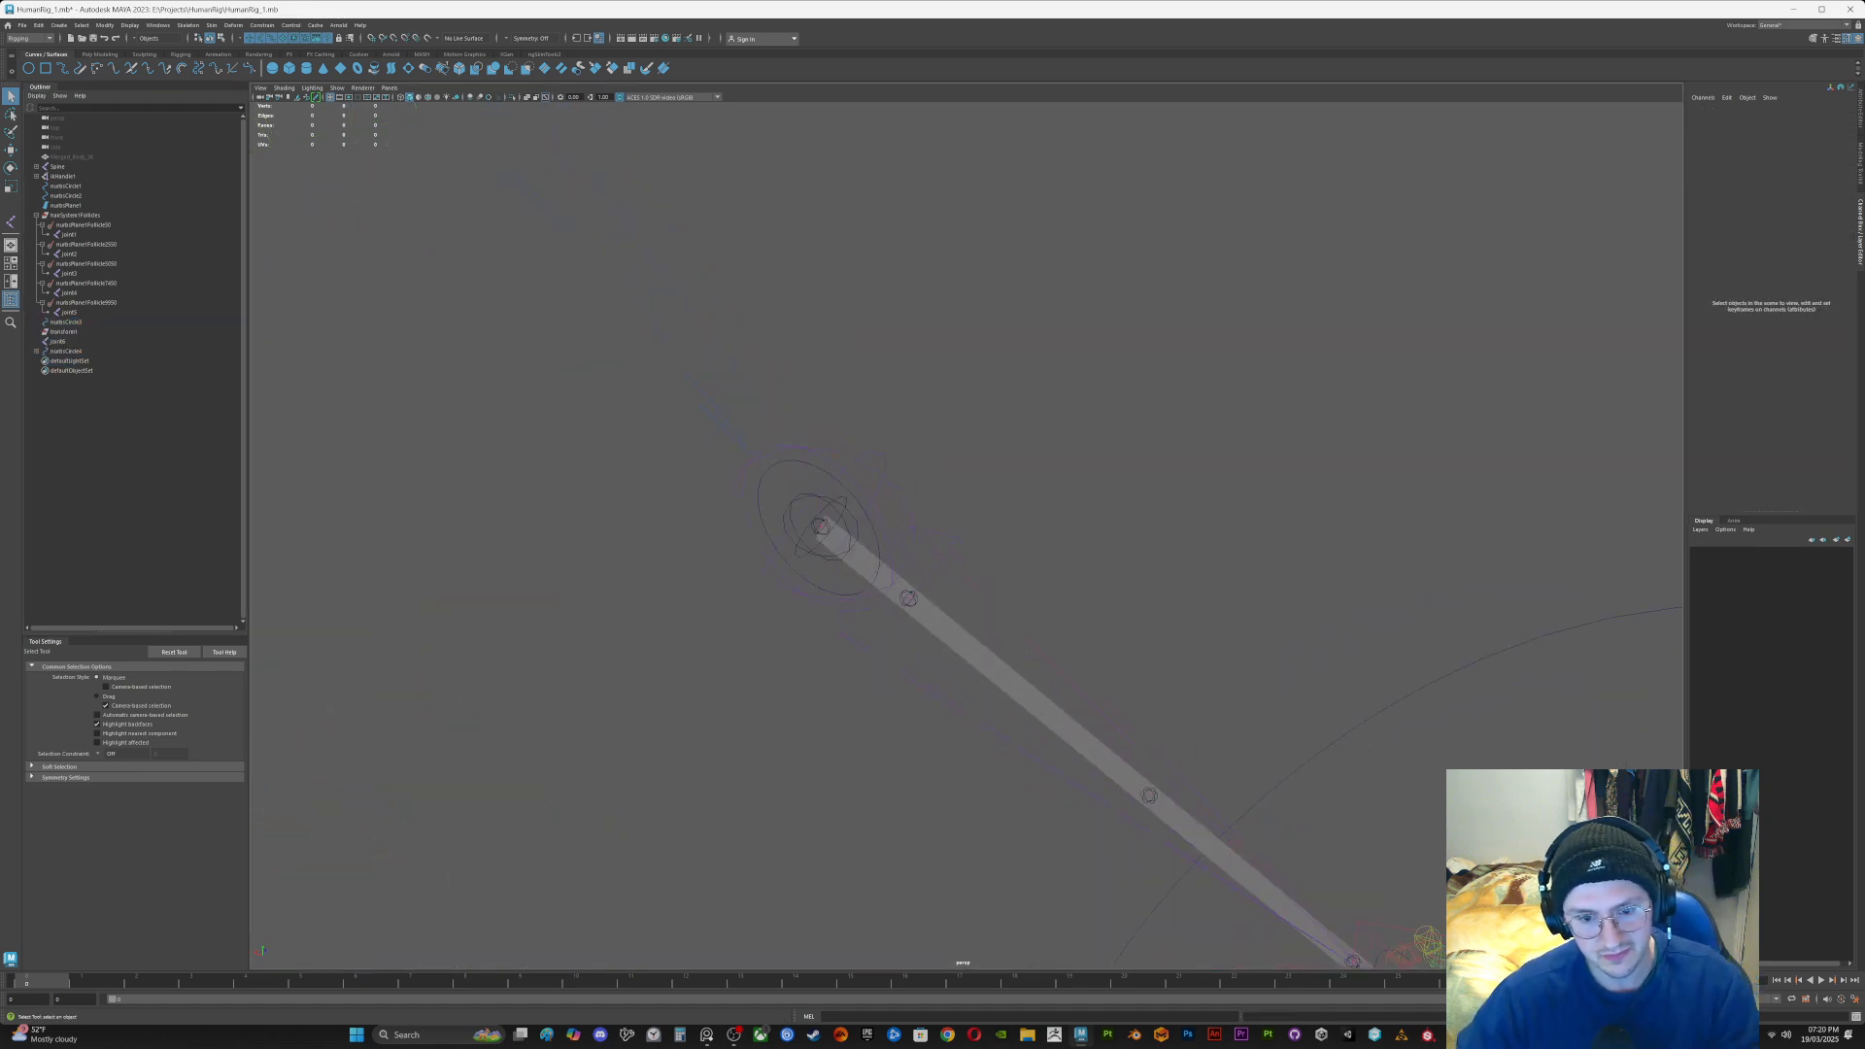
Step: Parent-constrain the ribbon control circle at the elbow to the joint Elbow_R
left_click(875, 533)
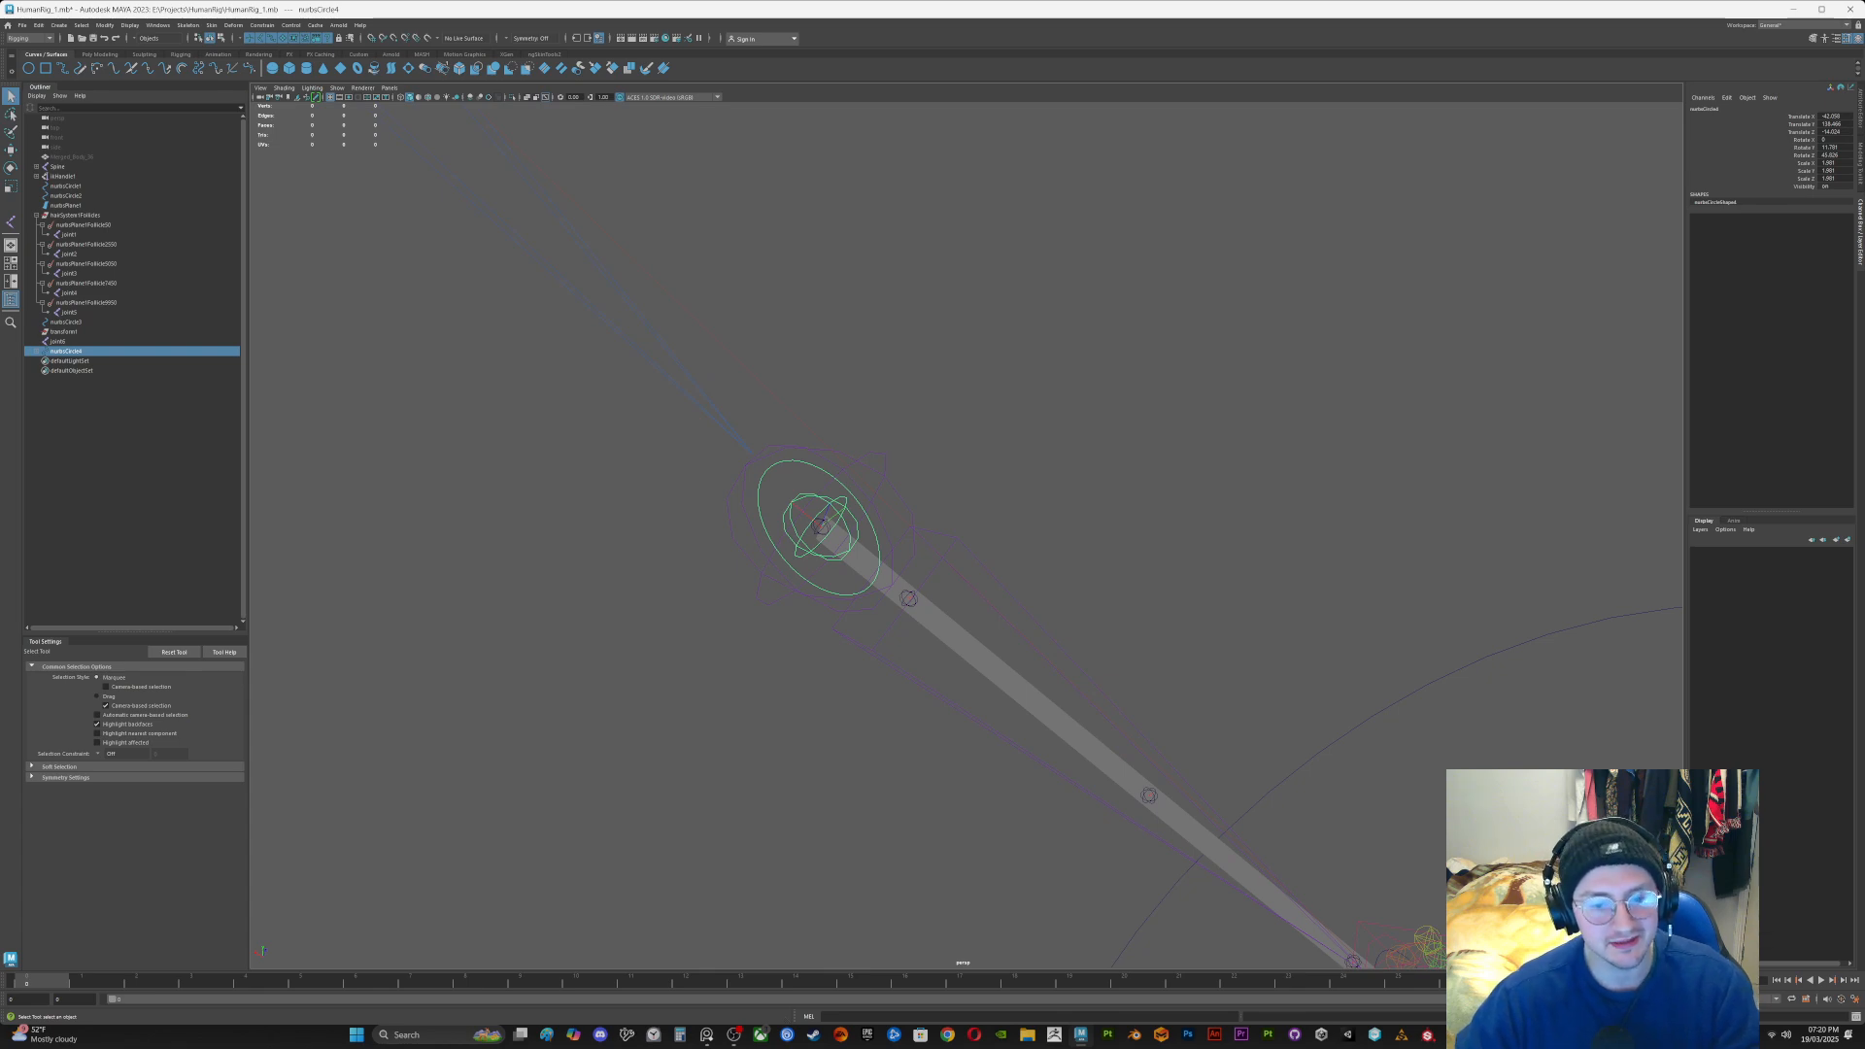
mouse_move(971, 583)
left_mouse_down("alt")
mouse_move(908, 558)
mouse_move(1118, 563)
mouse_move(962, 583)
left_mouse_up("alt")
scroll(966, 530, "up", 3)
scroll(961, 583, "up", 3)
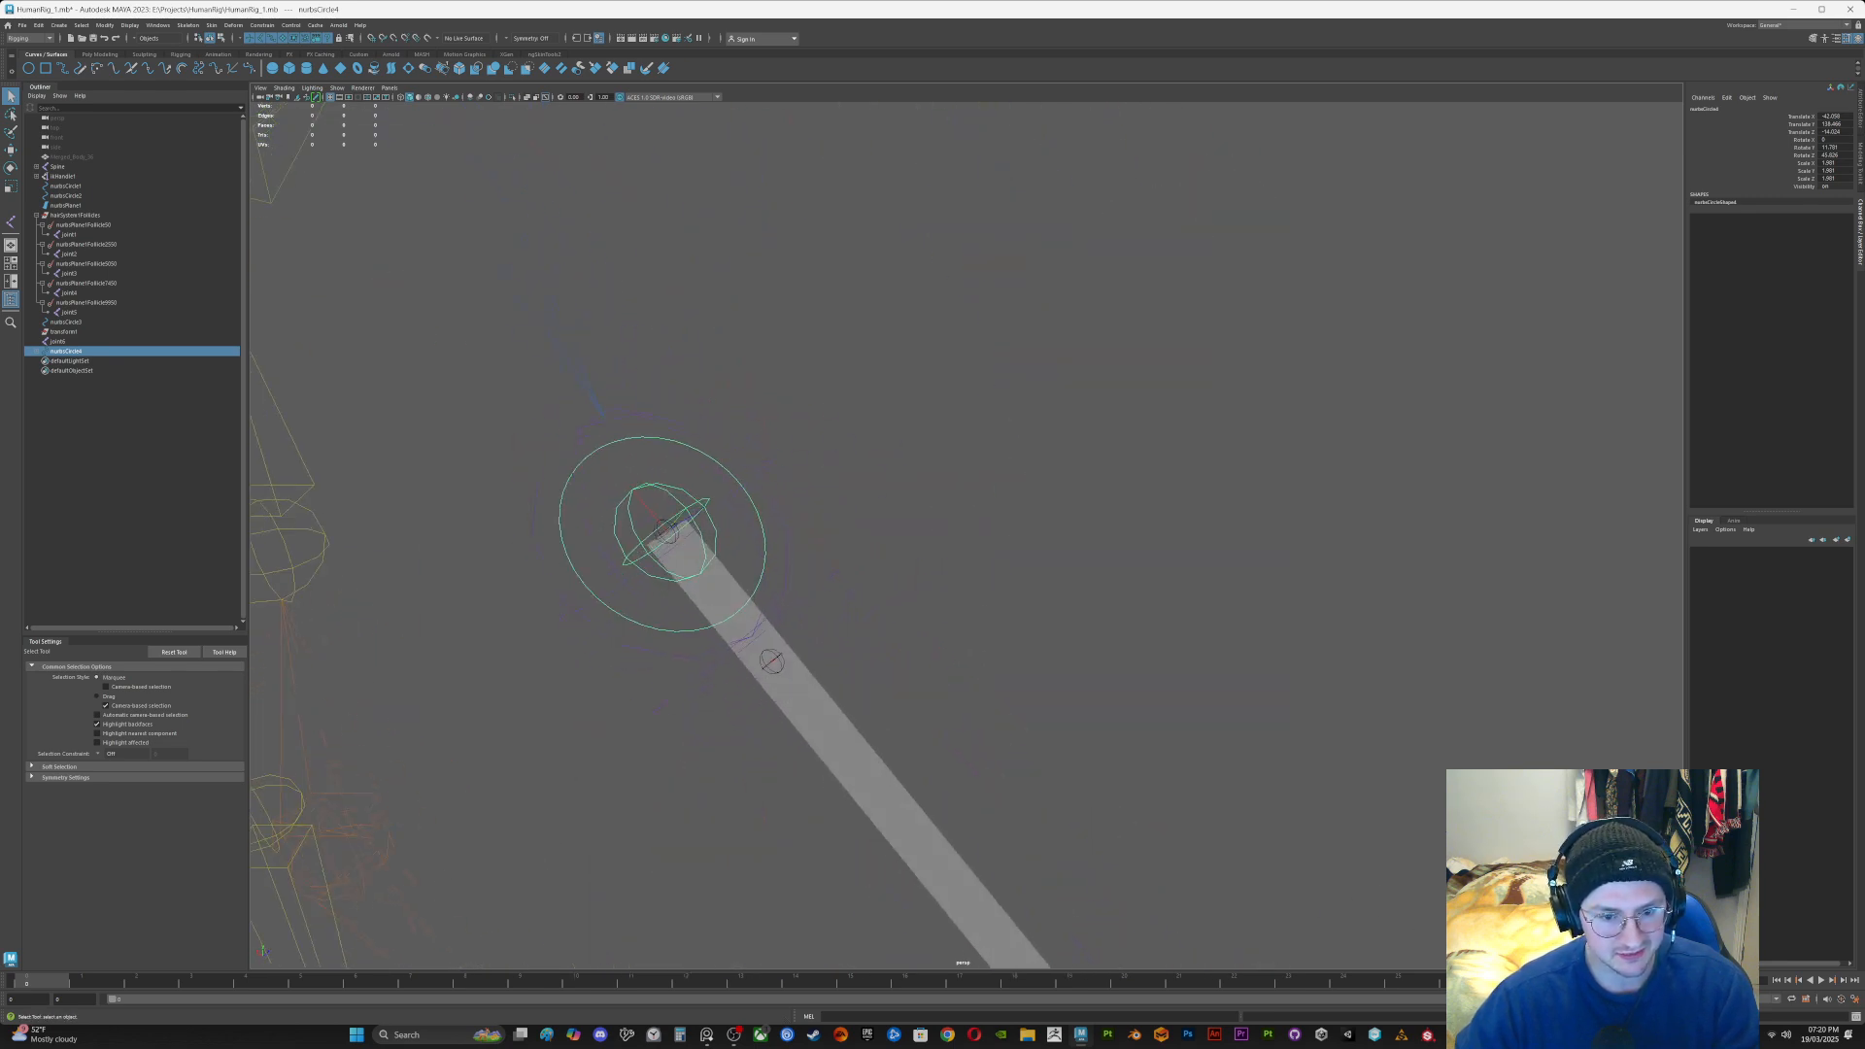
left_click(665, 533)
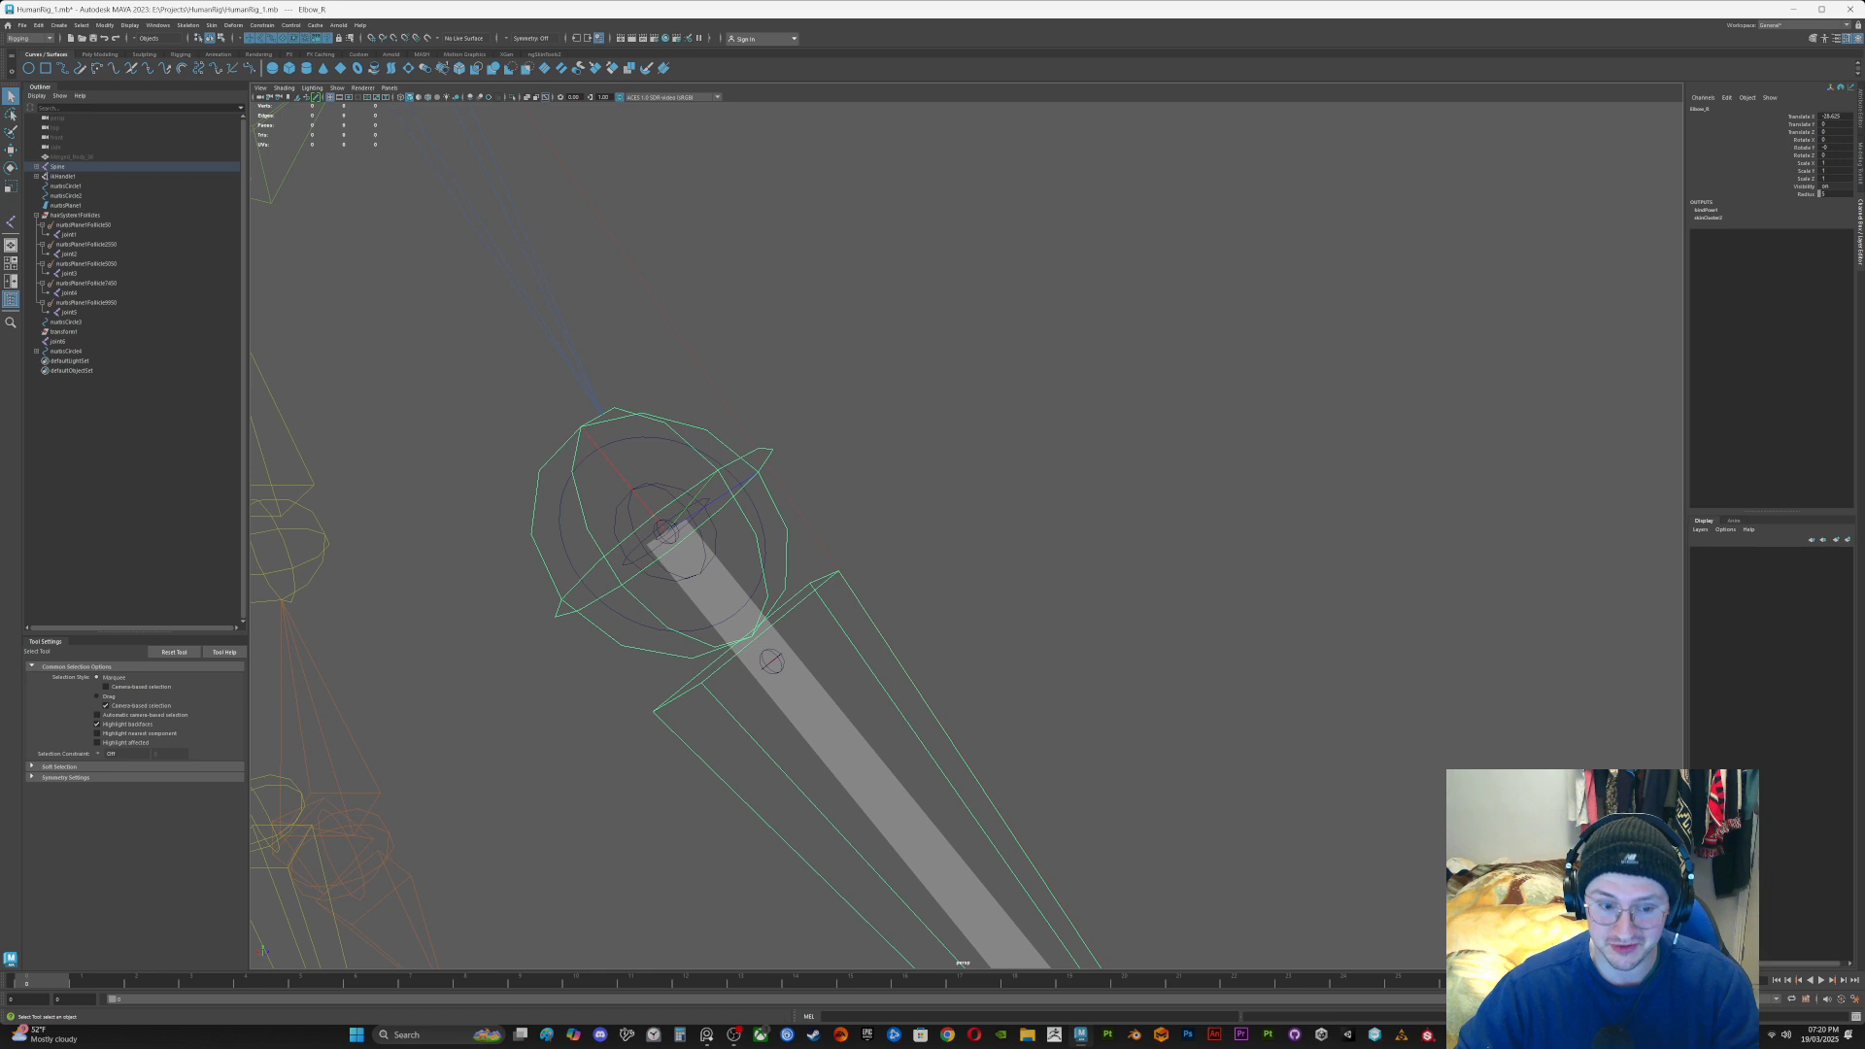
left_click(565, 546)
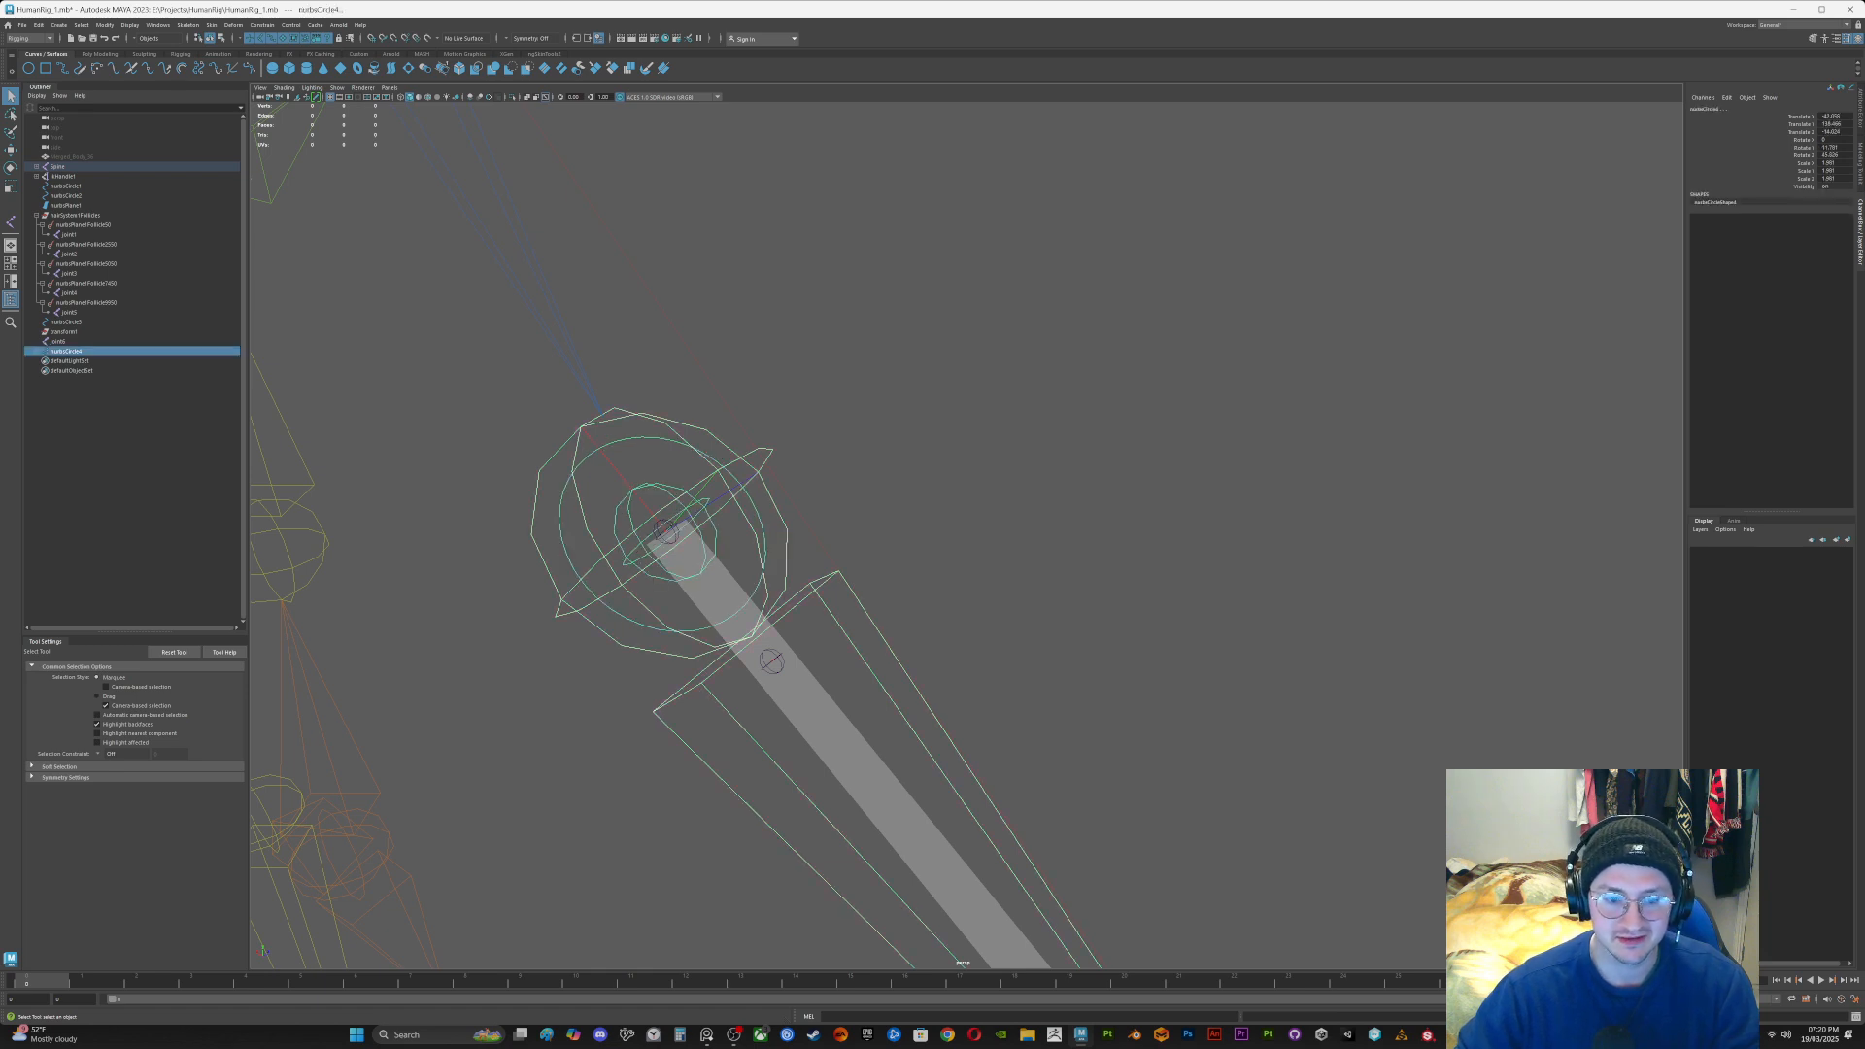
left_click(263, 25)
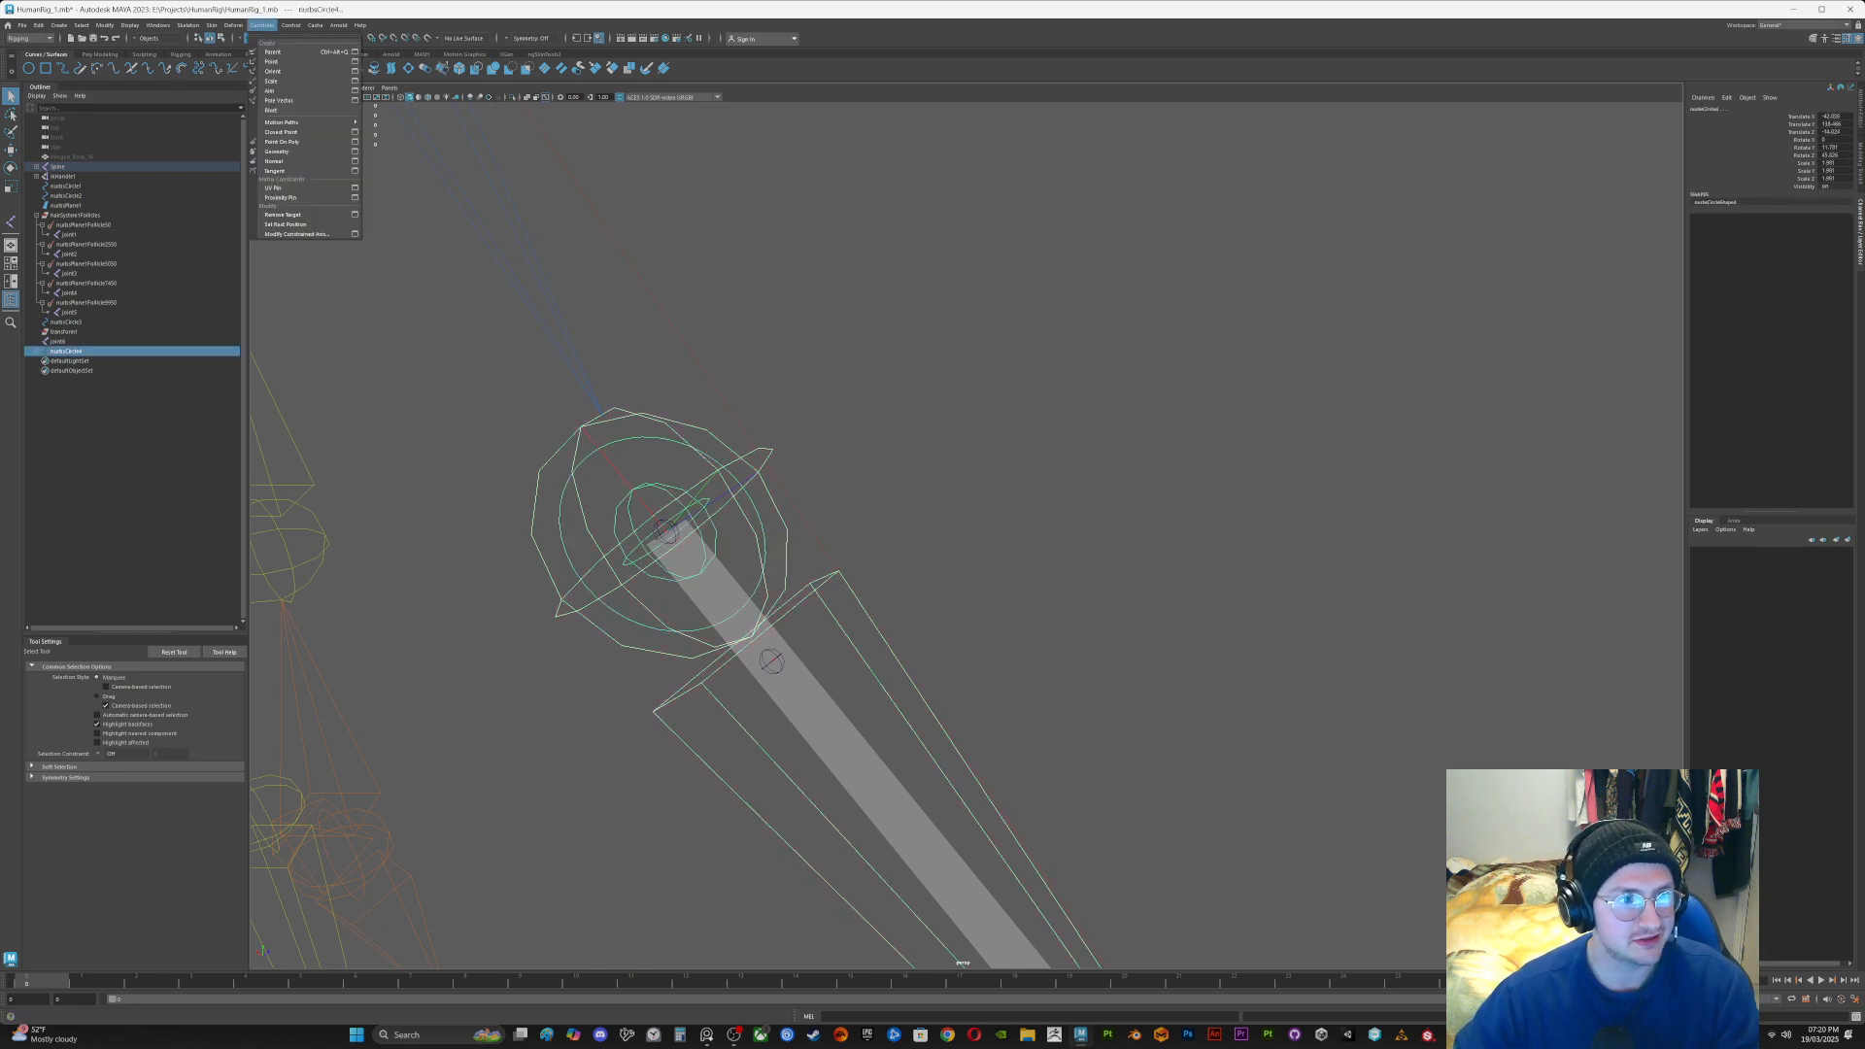
left_click(282, 52)
Step: Parent the ribbon's small wrist control circle to the large control circle around the right wrist
left_click_drag(962, 525, 719, 399, "alt")
left_click(66, 321)
key("f")
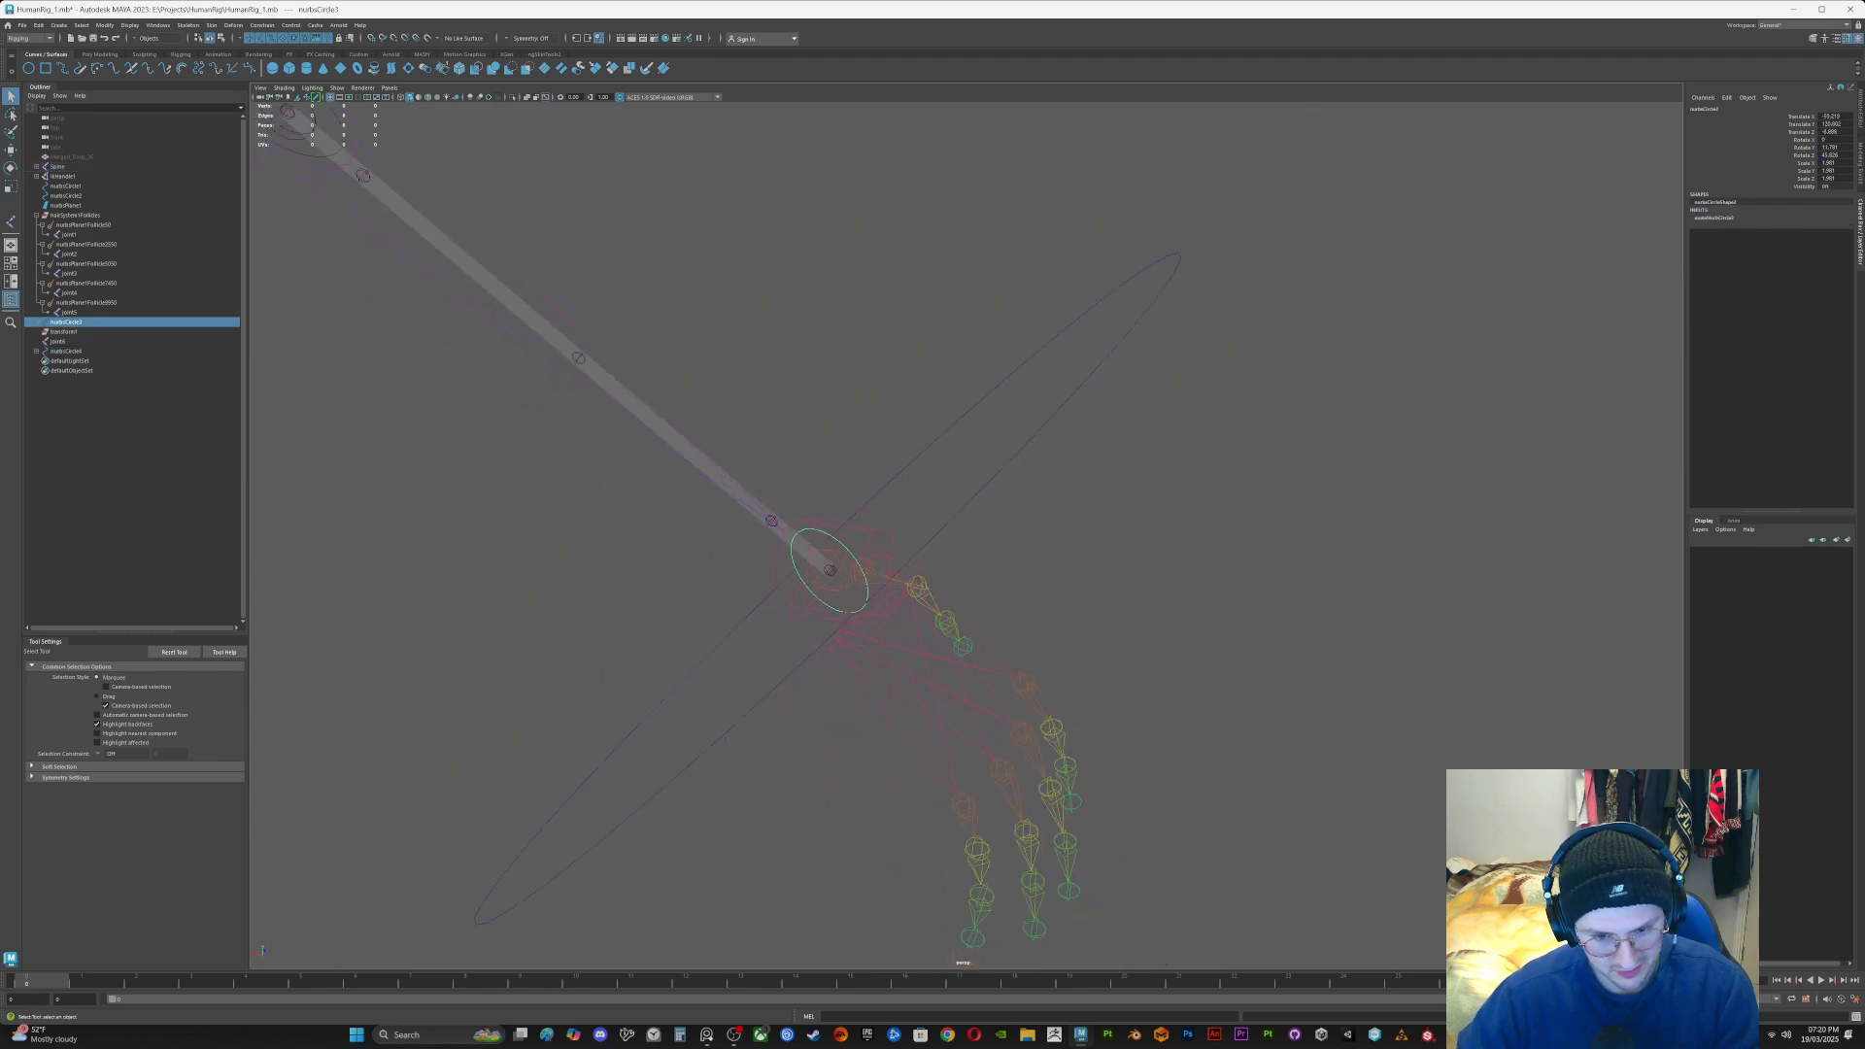
left_click_drag(1254, 428, 1292, 432, "shift")
left_click_drag(1293, 432, 1029, 462, "alt")
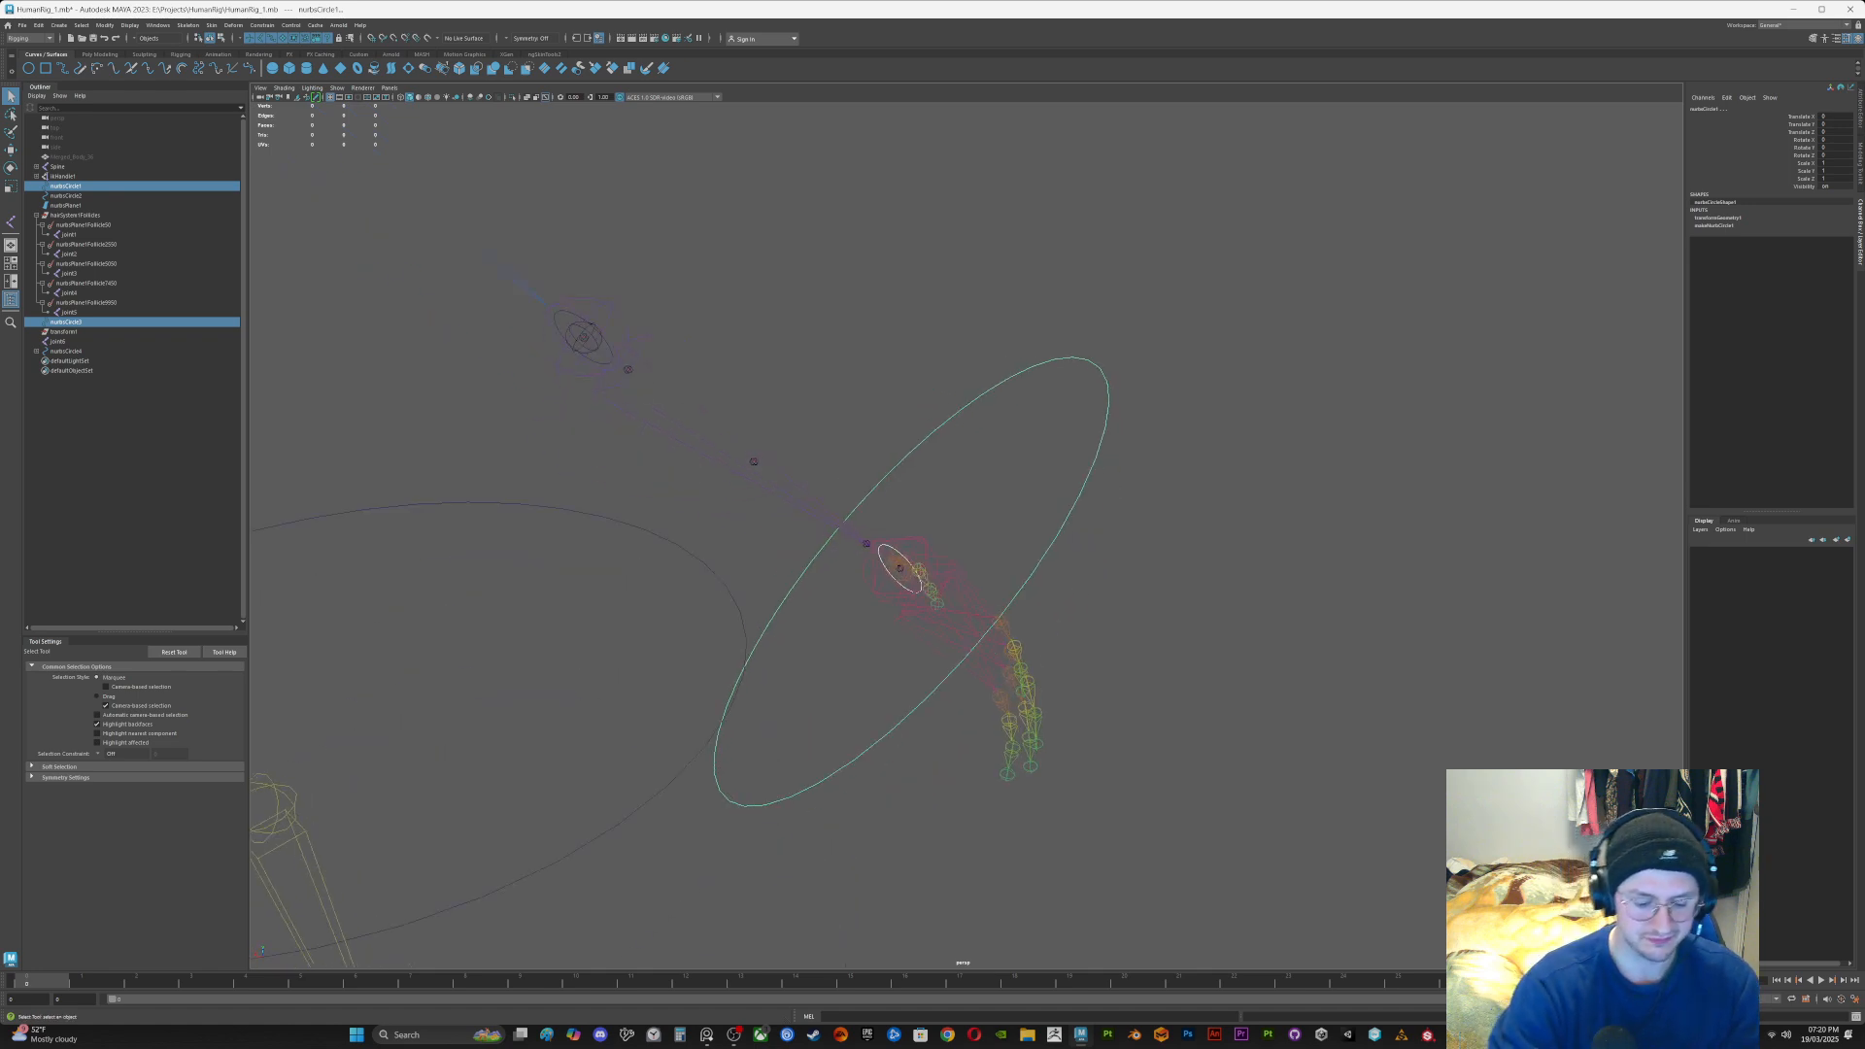
key("p")
Step: Try moving the parented wrist control, undo the move, and save the scene
left_click_drag(1117, 456, 1054, 508, "alt")
left_click_drag(1054, 508, 1142, 544, "alt")
key("w")
key("ctrl+z")
key("q")
scroll(960, 504, "up", 3)
scroll(1141, 544, "up", 3)
key("ctrl+s")
Step: Test-move the small wrist control circle to check whether the ribbon's end follows it
left_click(875, 583)
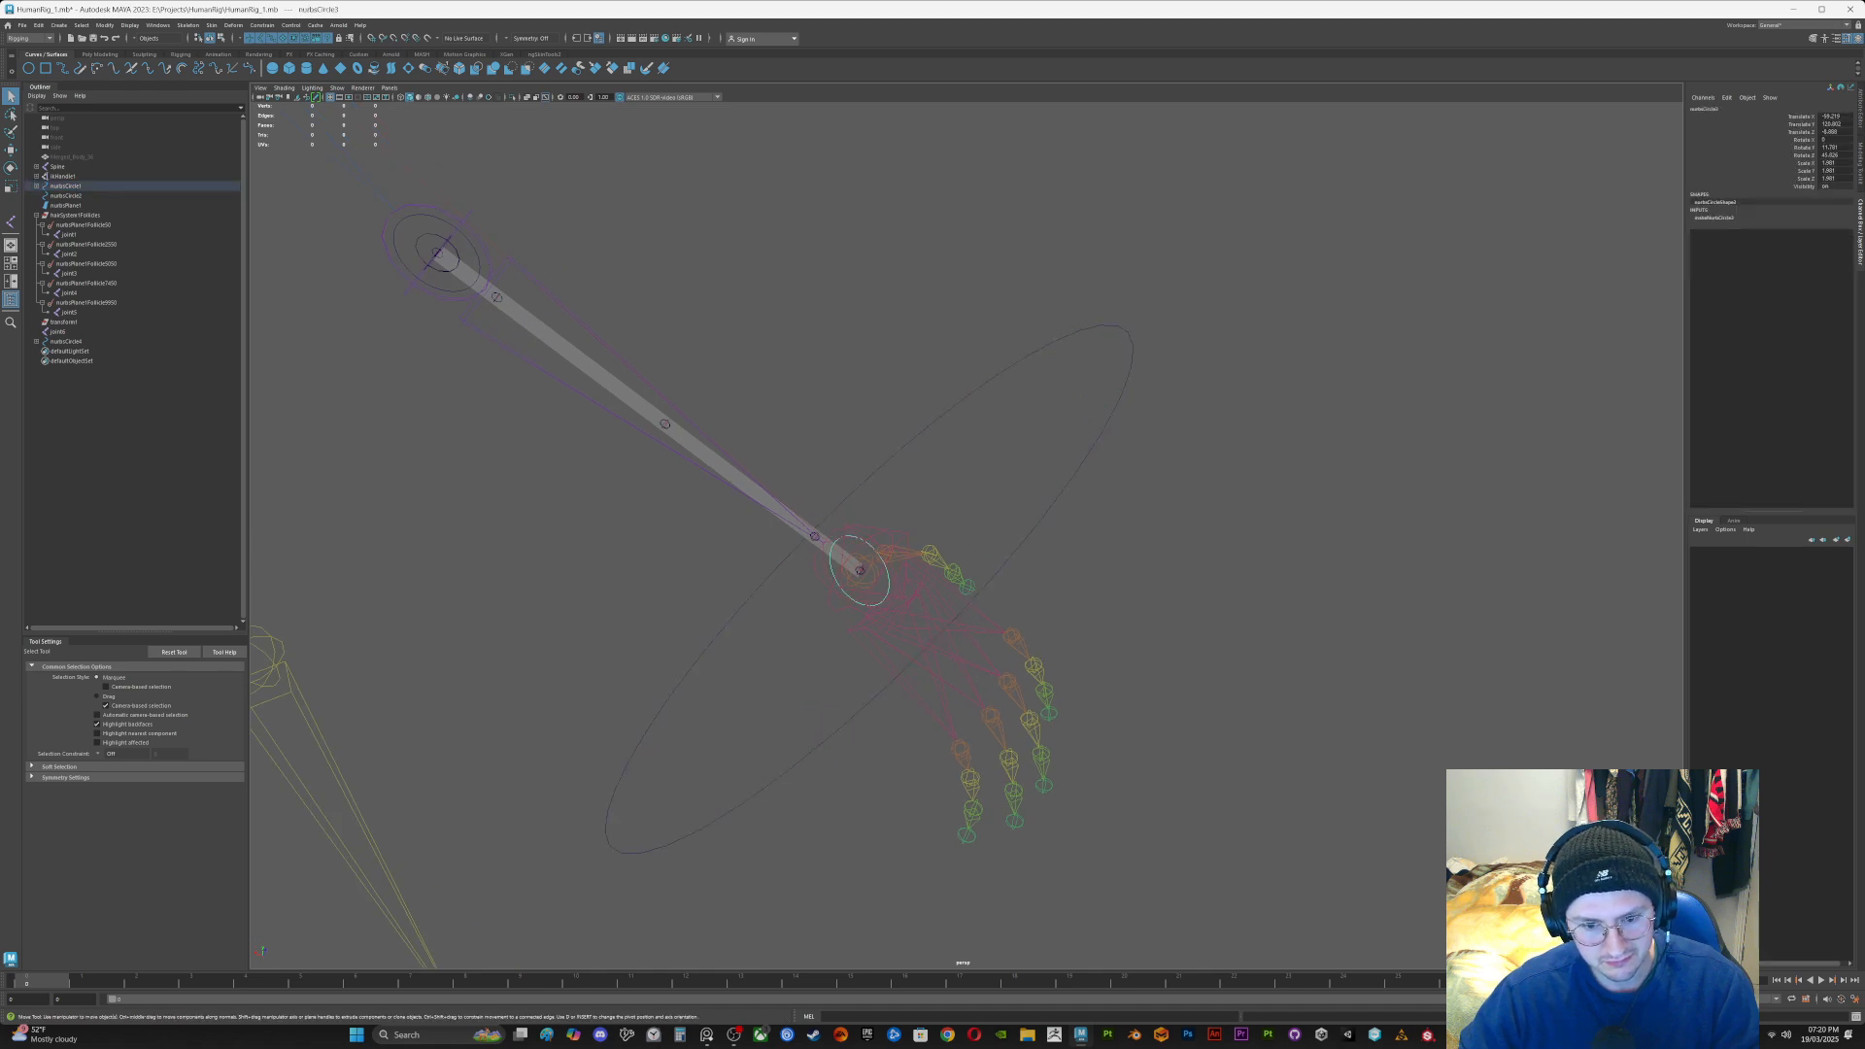
key("w")
left_click_drag(871, 568, 860, 569)
key("q")
scroll(861, 569, "up", 3)
middle_click_drag(860, 569, 956, 519, "alt")
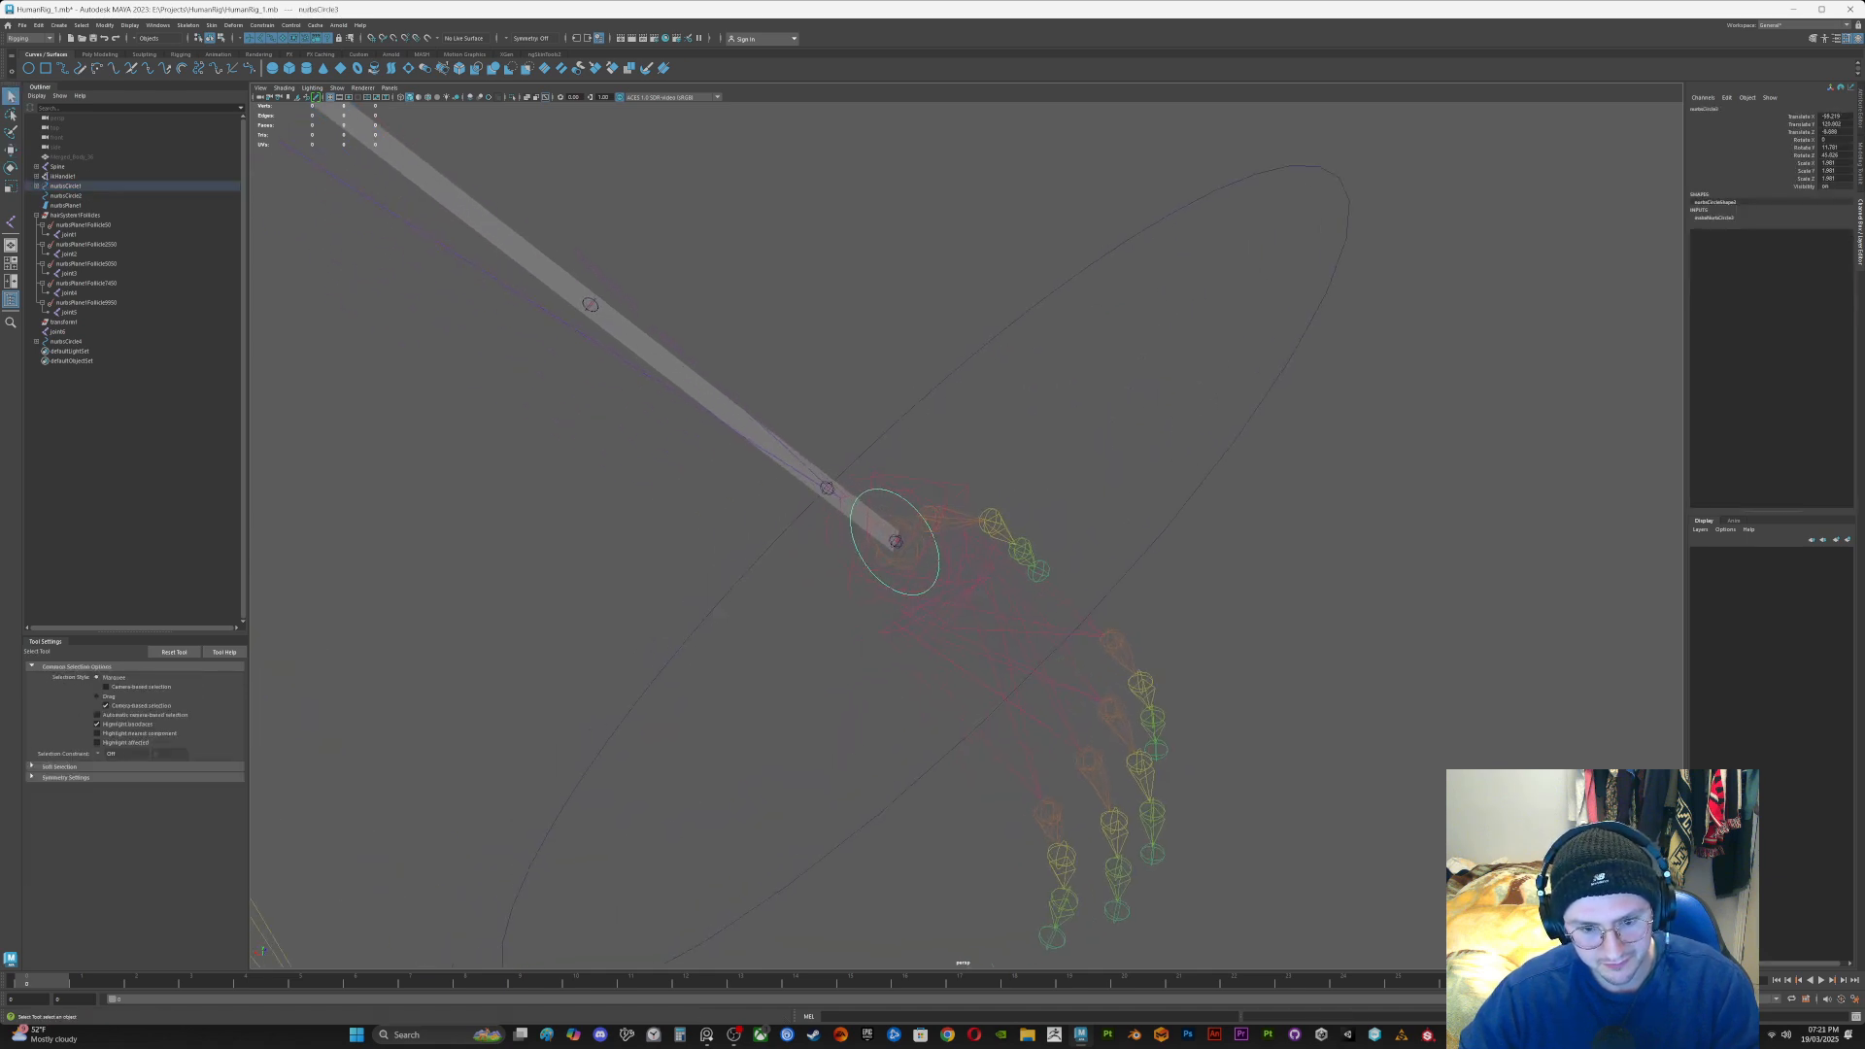
Step: Try moving the follicle joint at the ribbon's wrist end
left_click_drag(956, 519, 947, 524, "alt")
scroll(947, 525, "up", 3)
left_click(851, 544)
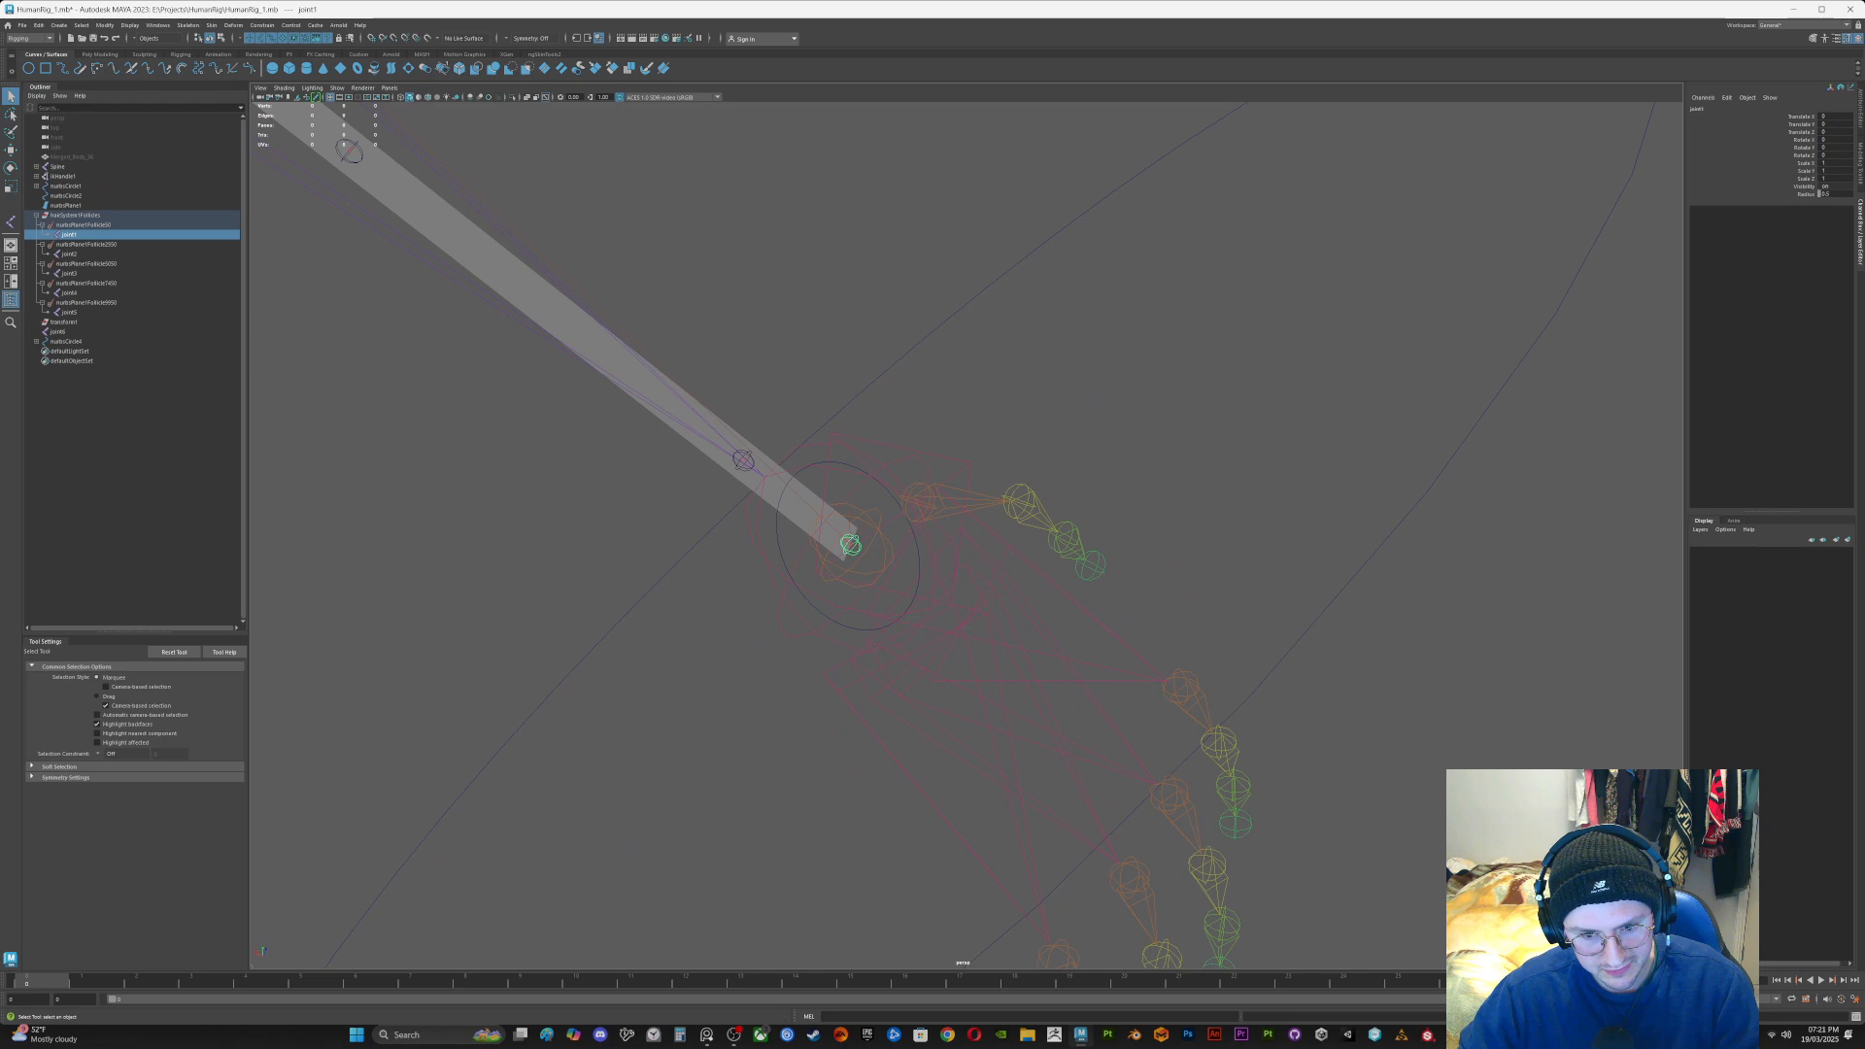
scroll(851, 544, "up", 3)
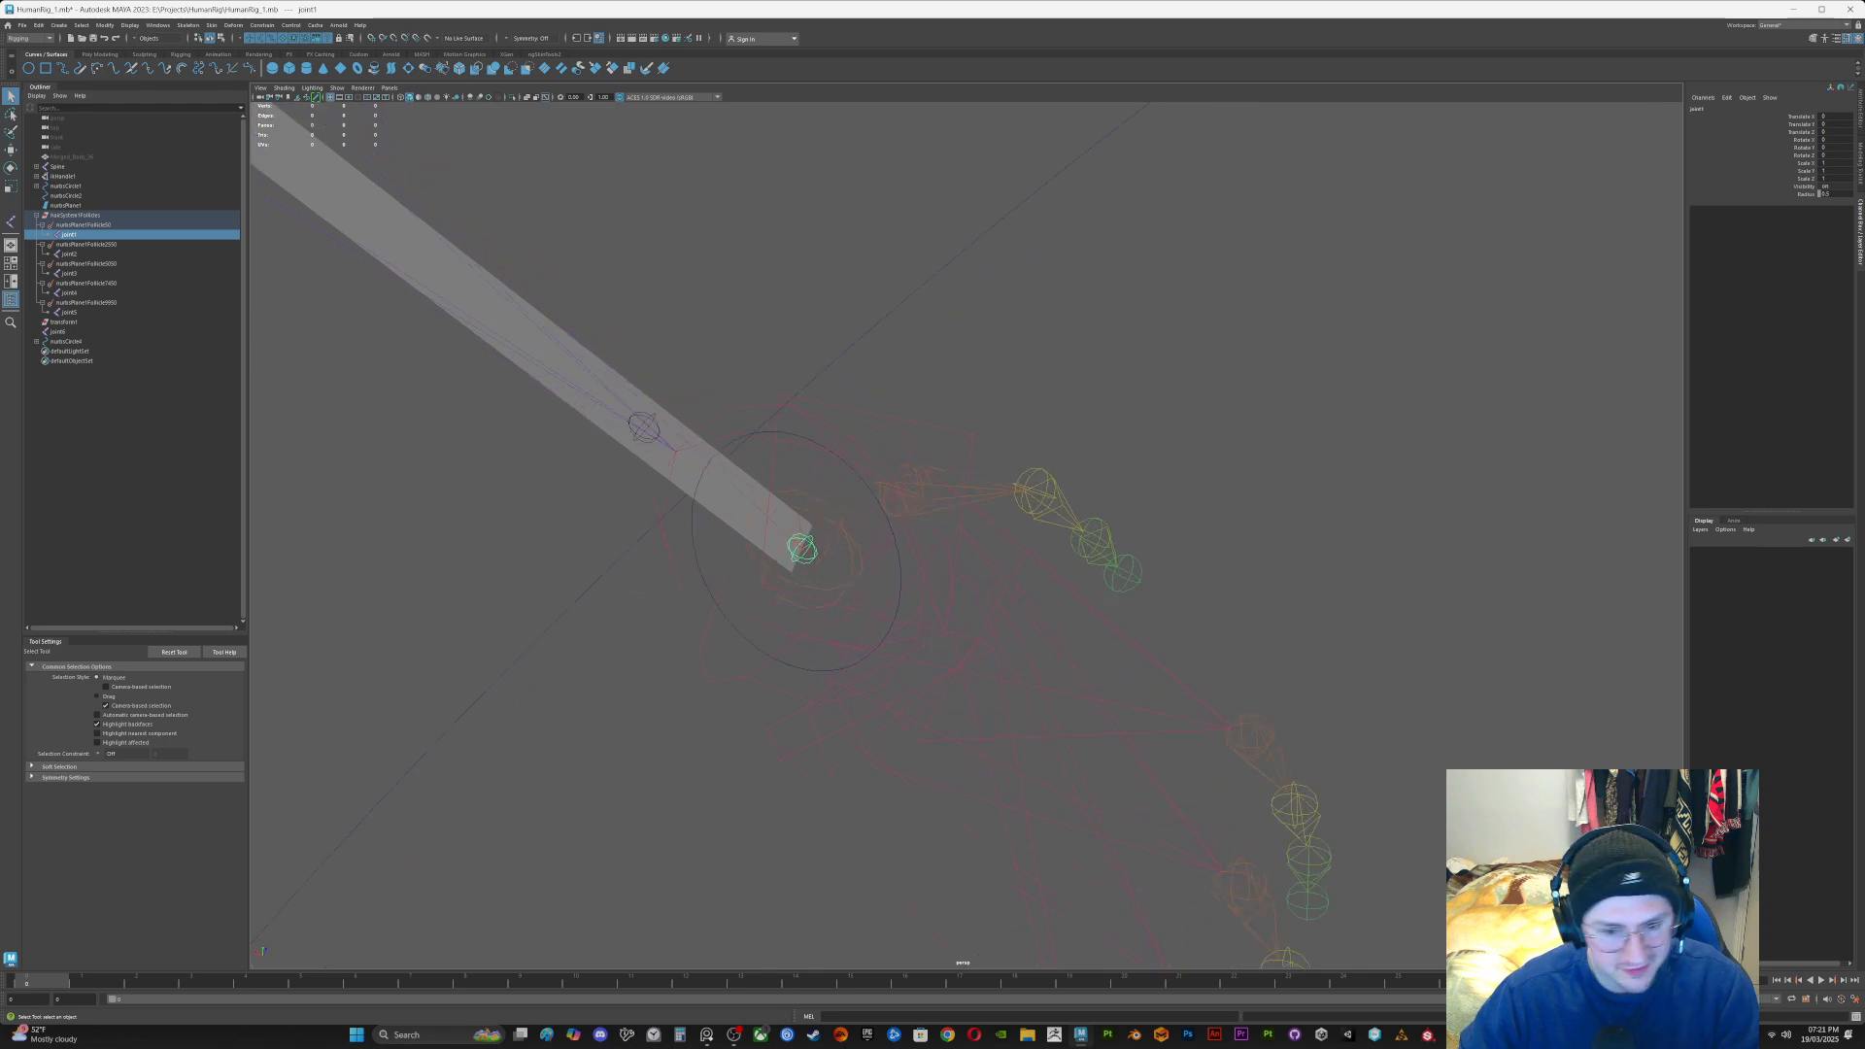
left_click(933, 418)
left_click(803, 547)
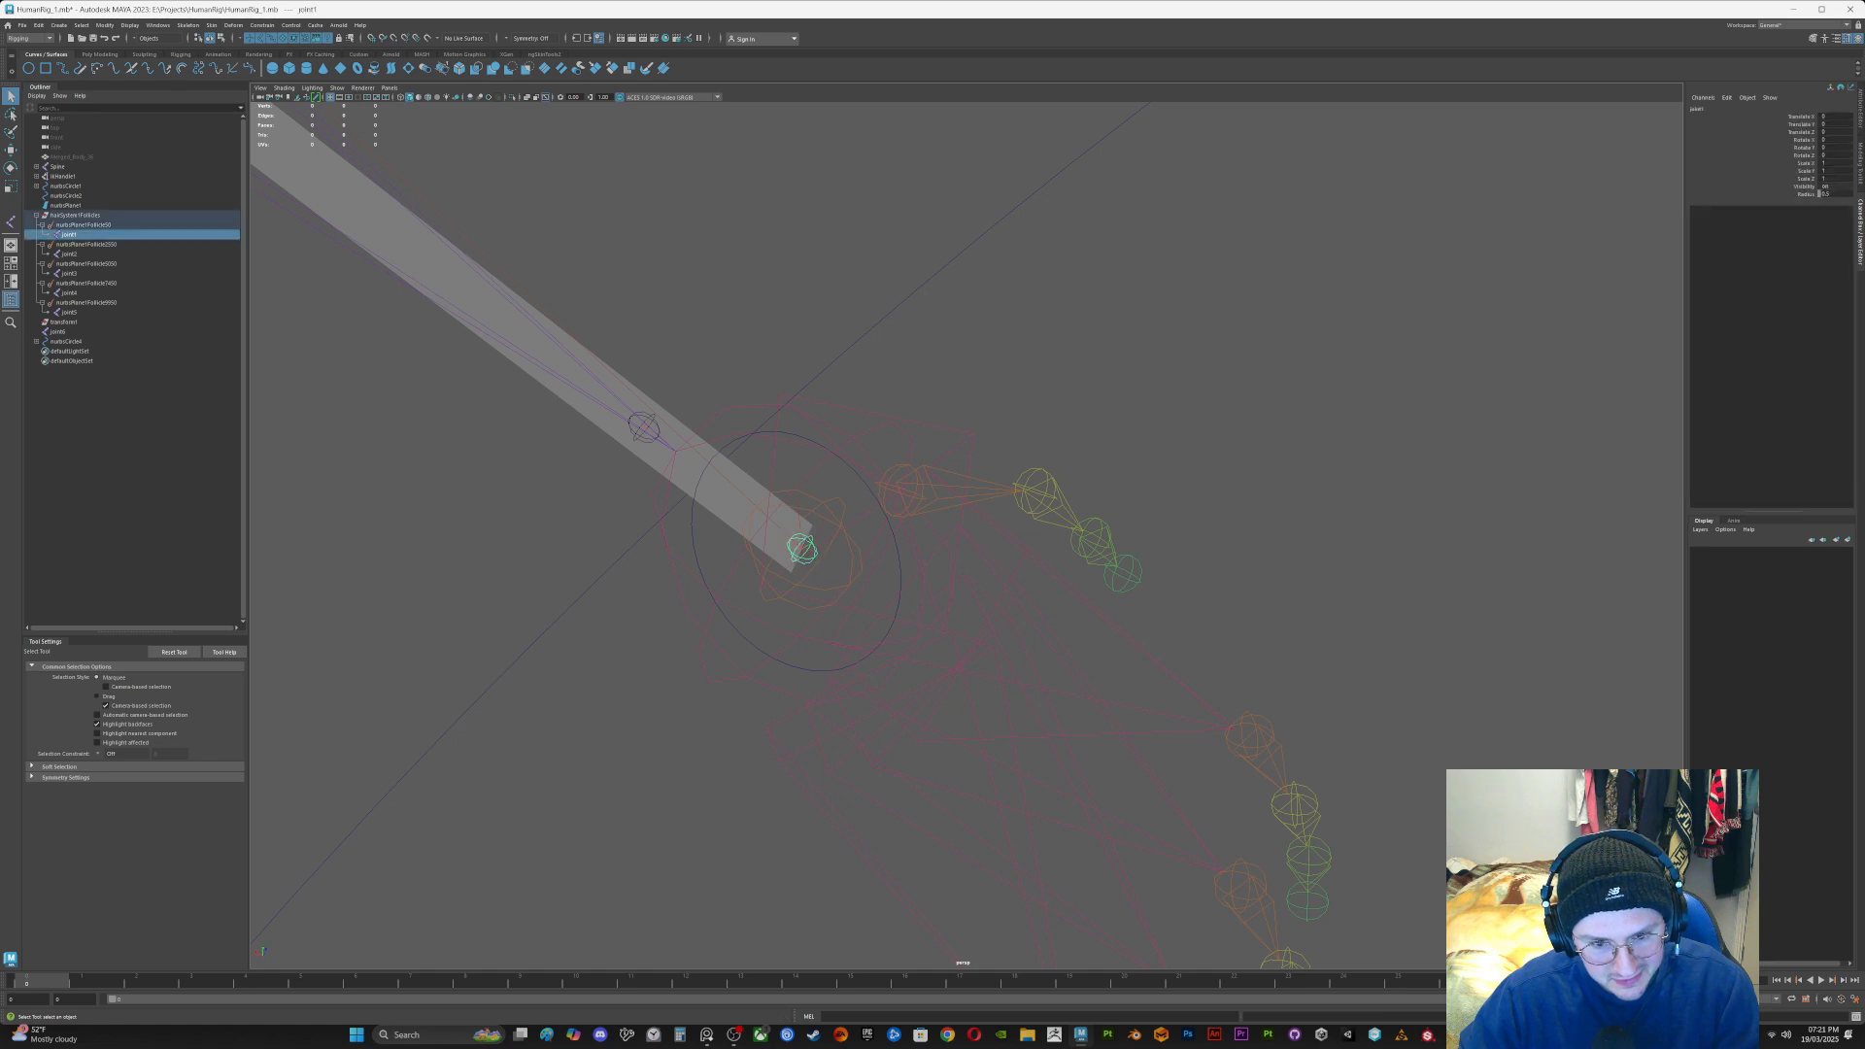
key("w")
left_click_drag(802, 547, 803, 550)
key("q")
Step: Parent the larger joint that drives the ribbon's wrist end to the small wrist control circle
left_click(703, 536)
left_click(693, 529)
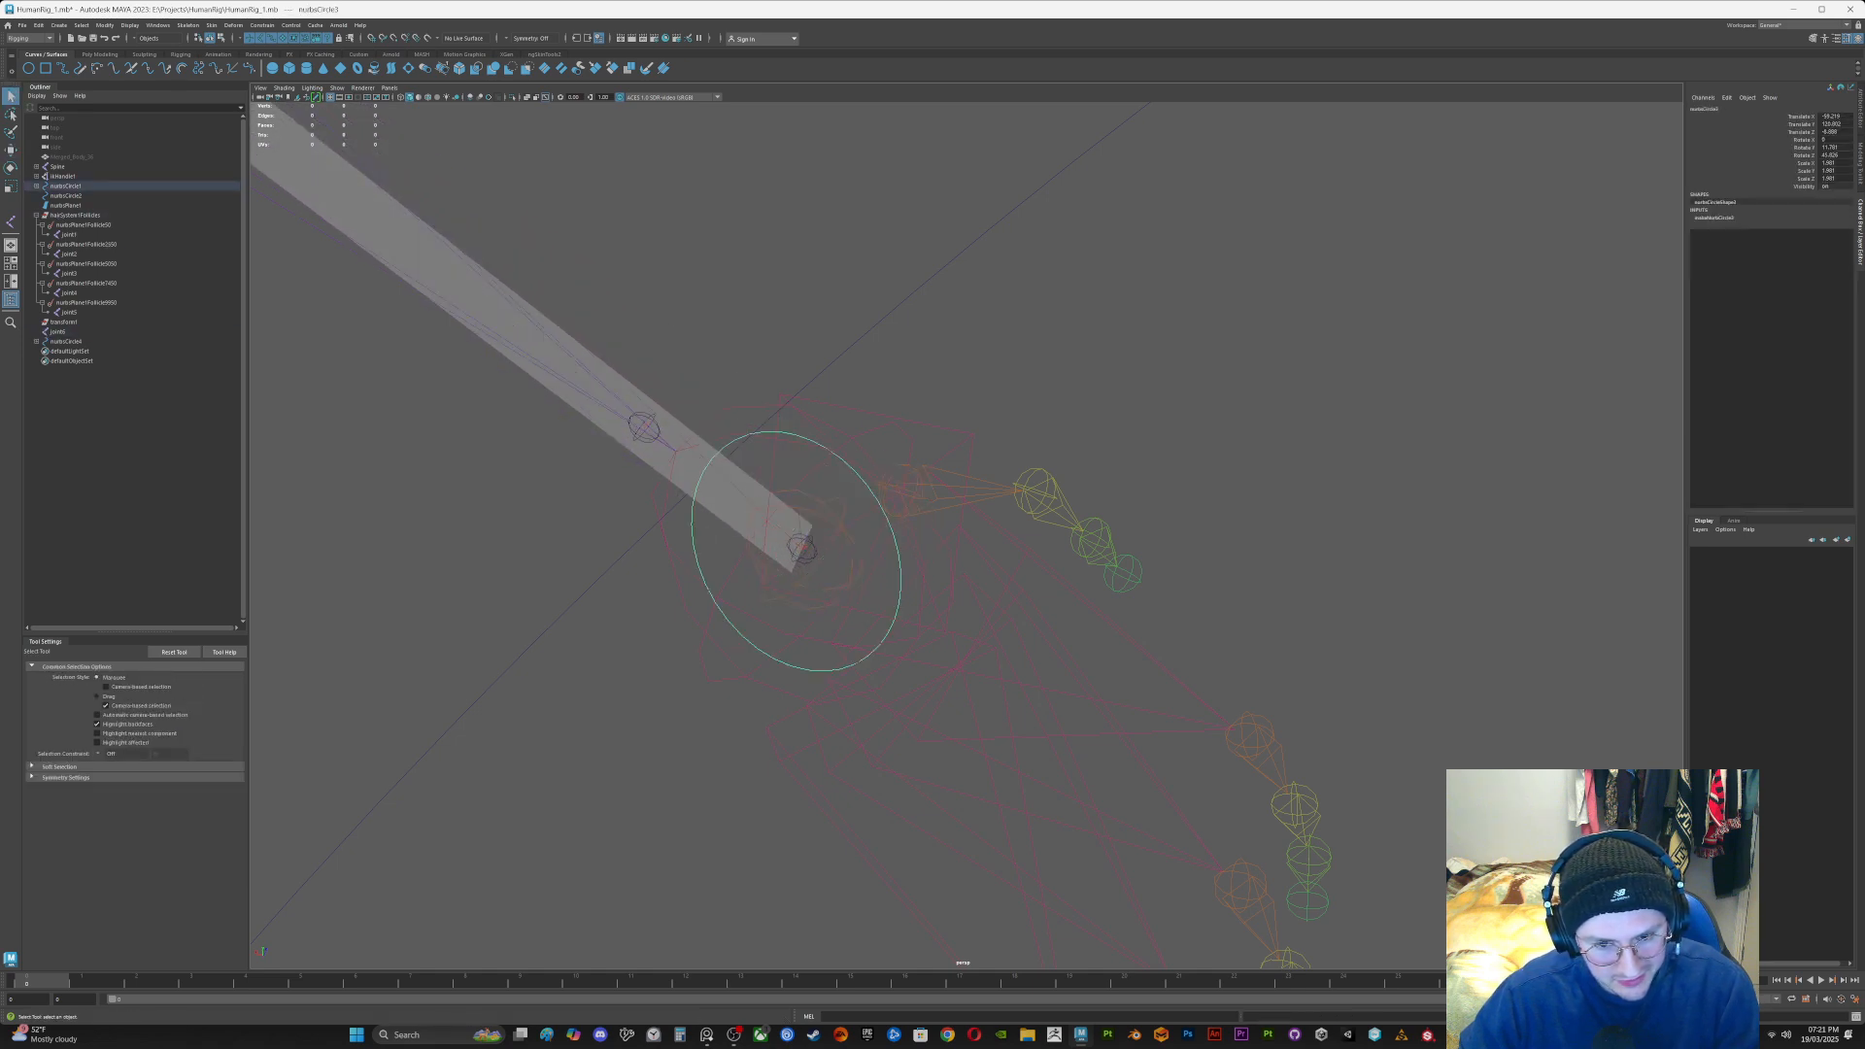
left_click(748, 532)
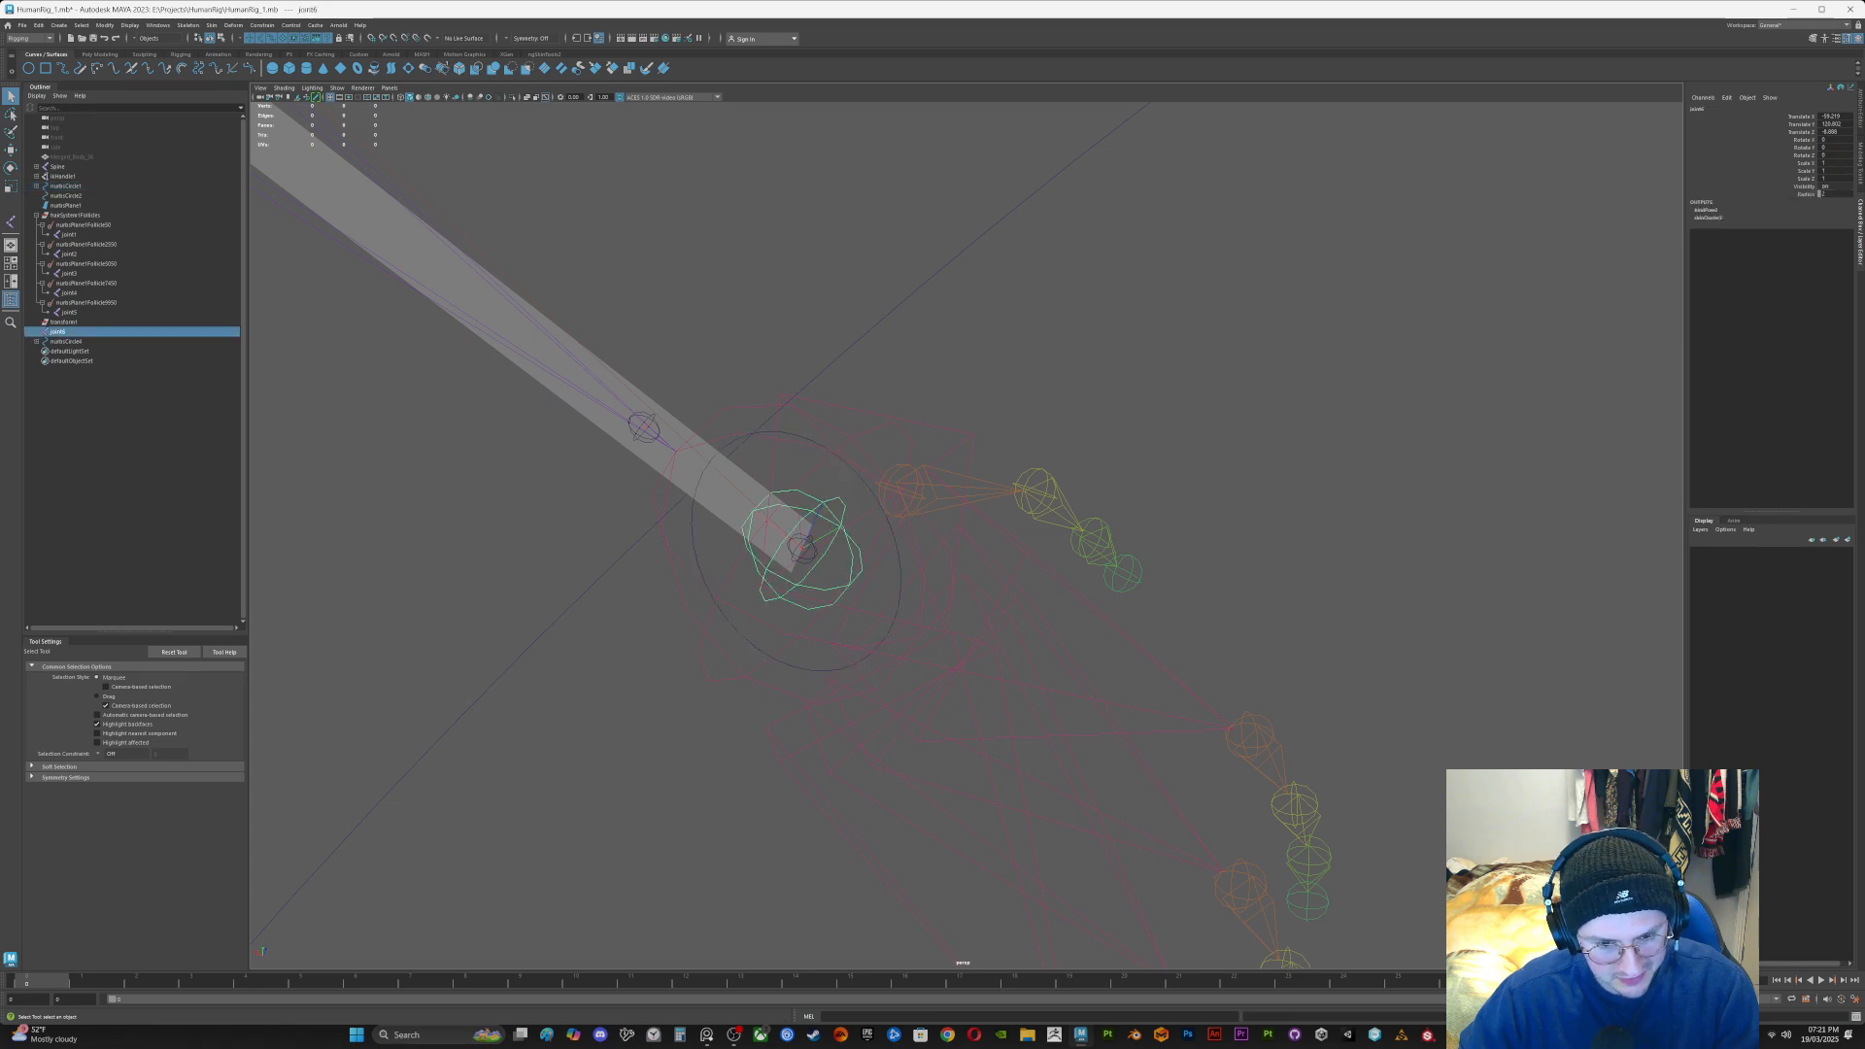
left_click(693, 532, "shift")
key("p")
left_click(670, 559)
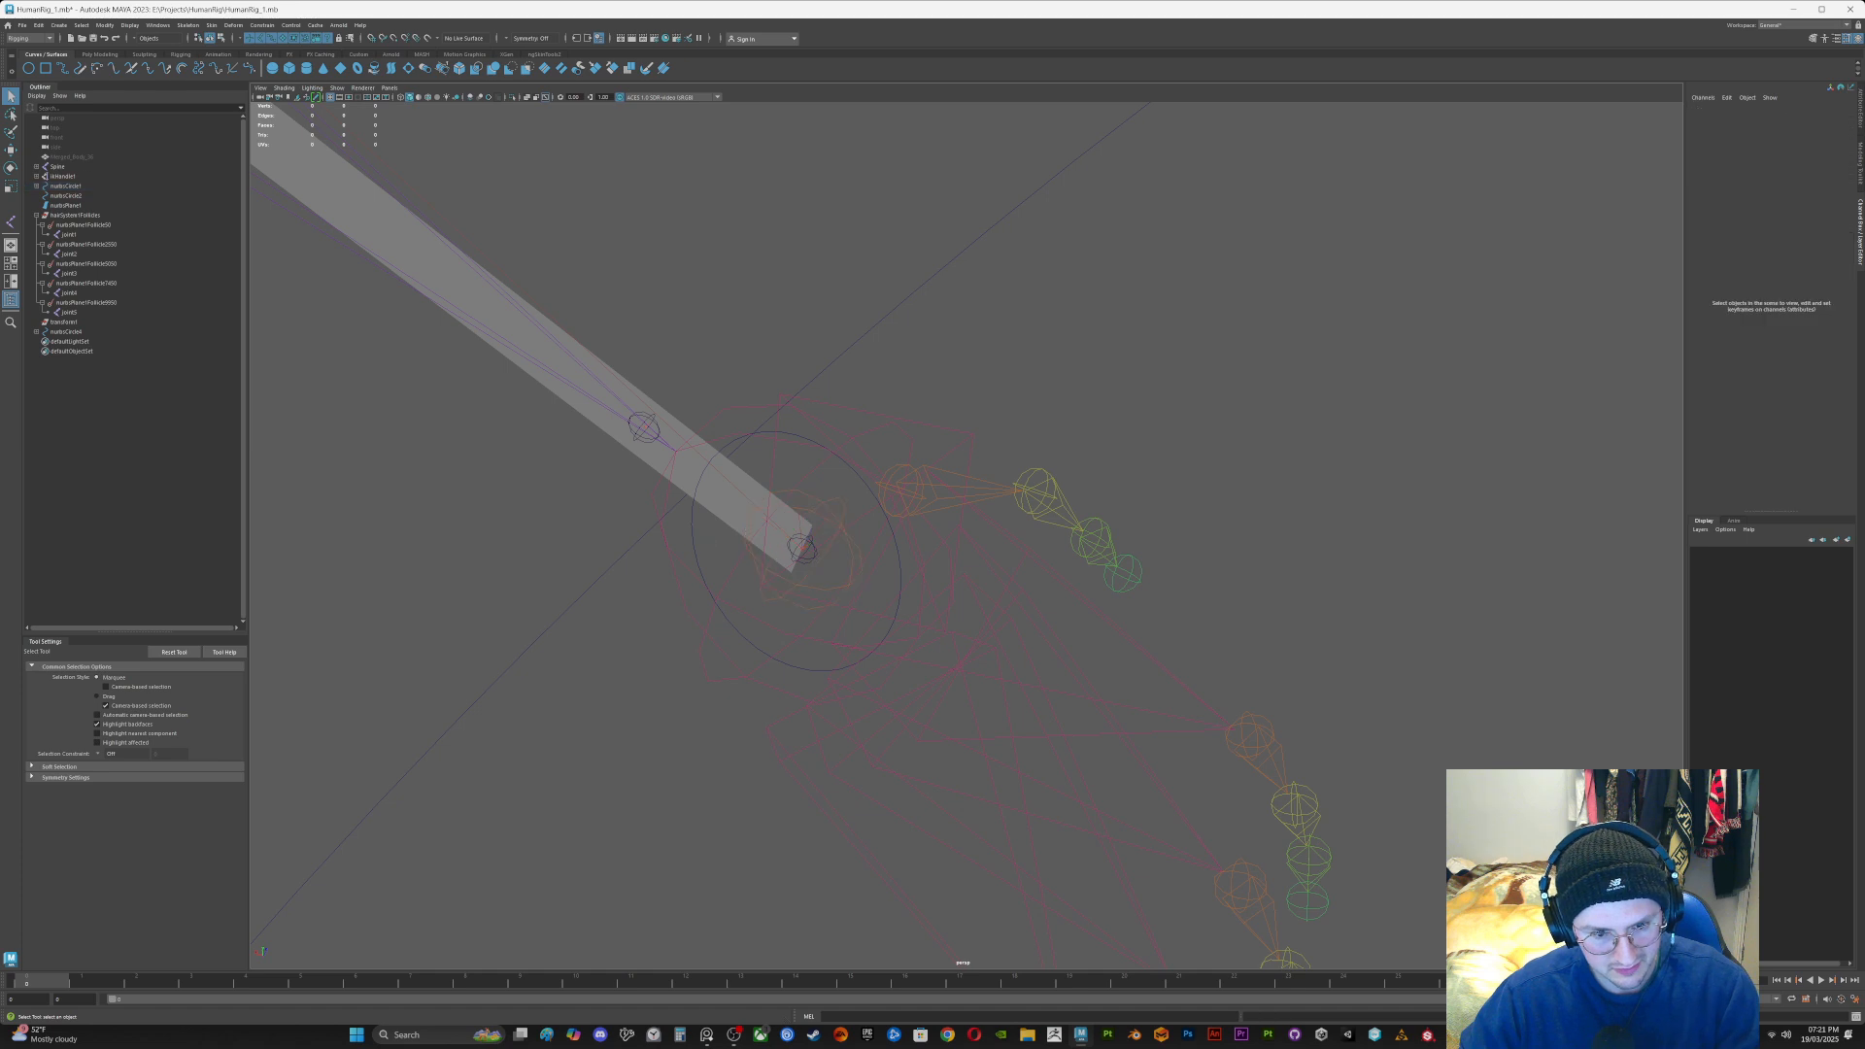
Step: Test-move the small wrist control circle with its newly parented joint
left_click(693, 532)
key("w")
left_click_drag(803, 549, 833, 552)
scroll(832, 552, "down", 3)
key("q")
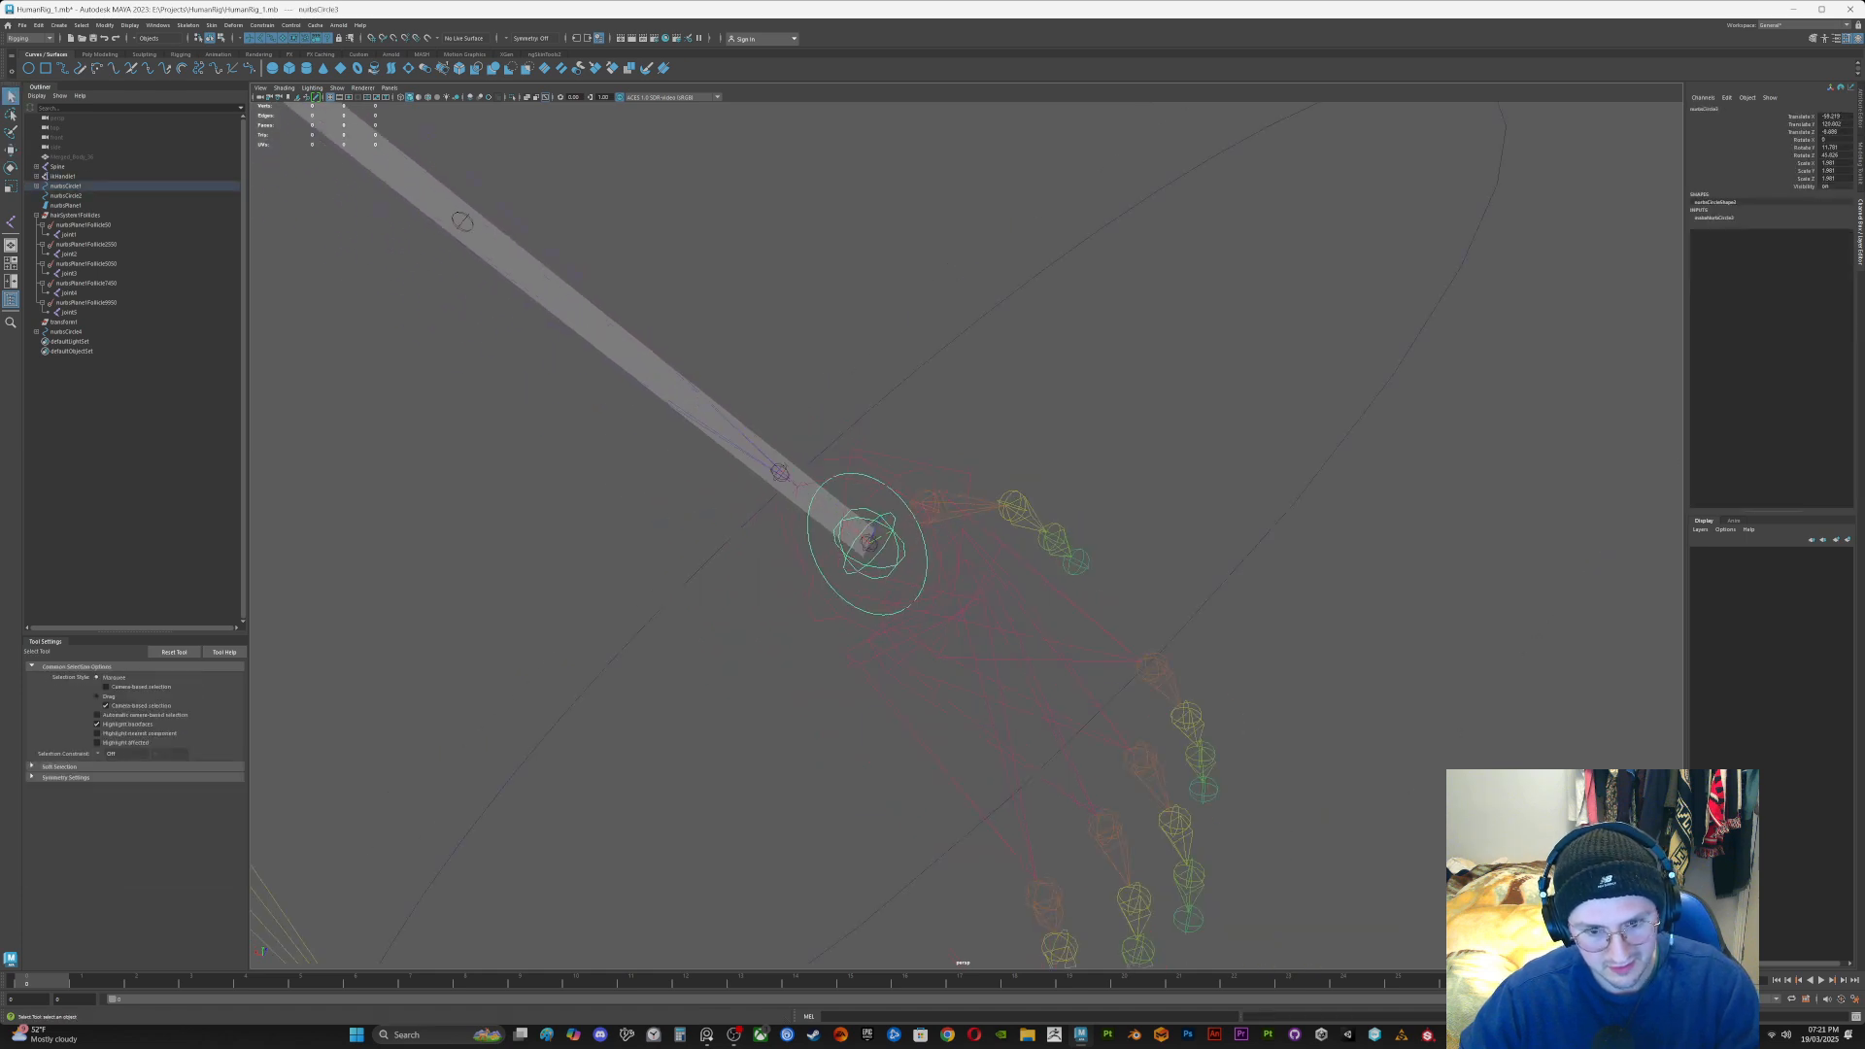
Step: Try moving the large wrist control circle to test the arm and ribbon, and undo the moves
left_click(67, 185)
key("f")
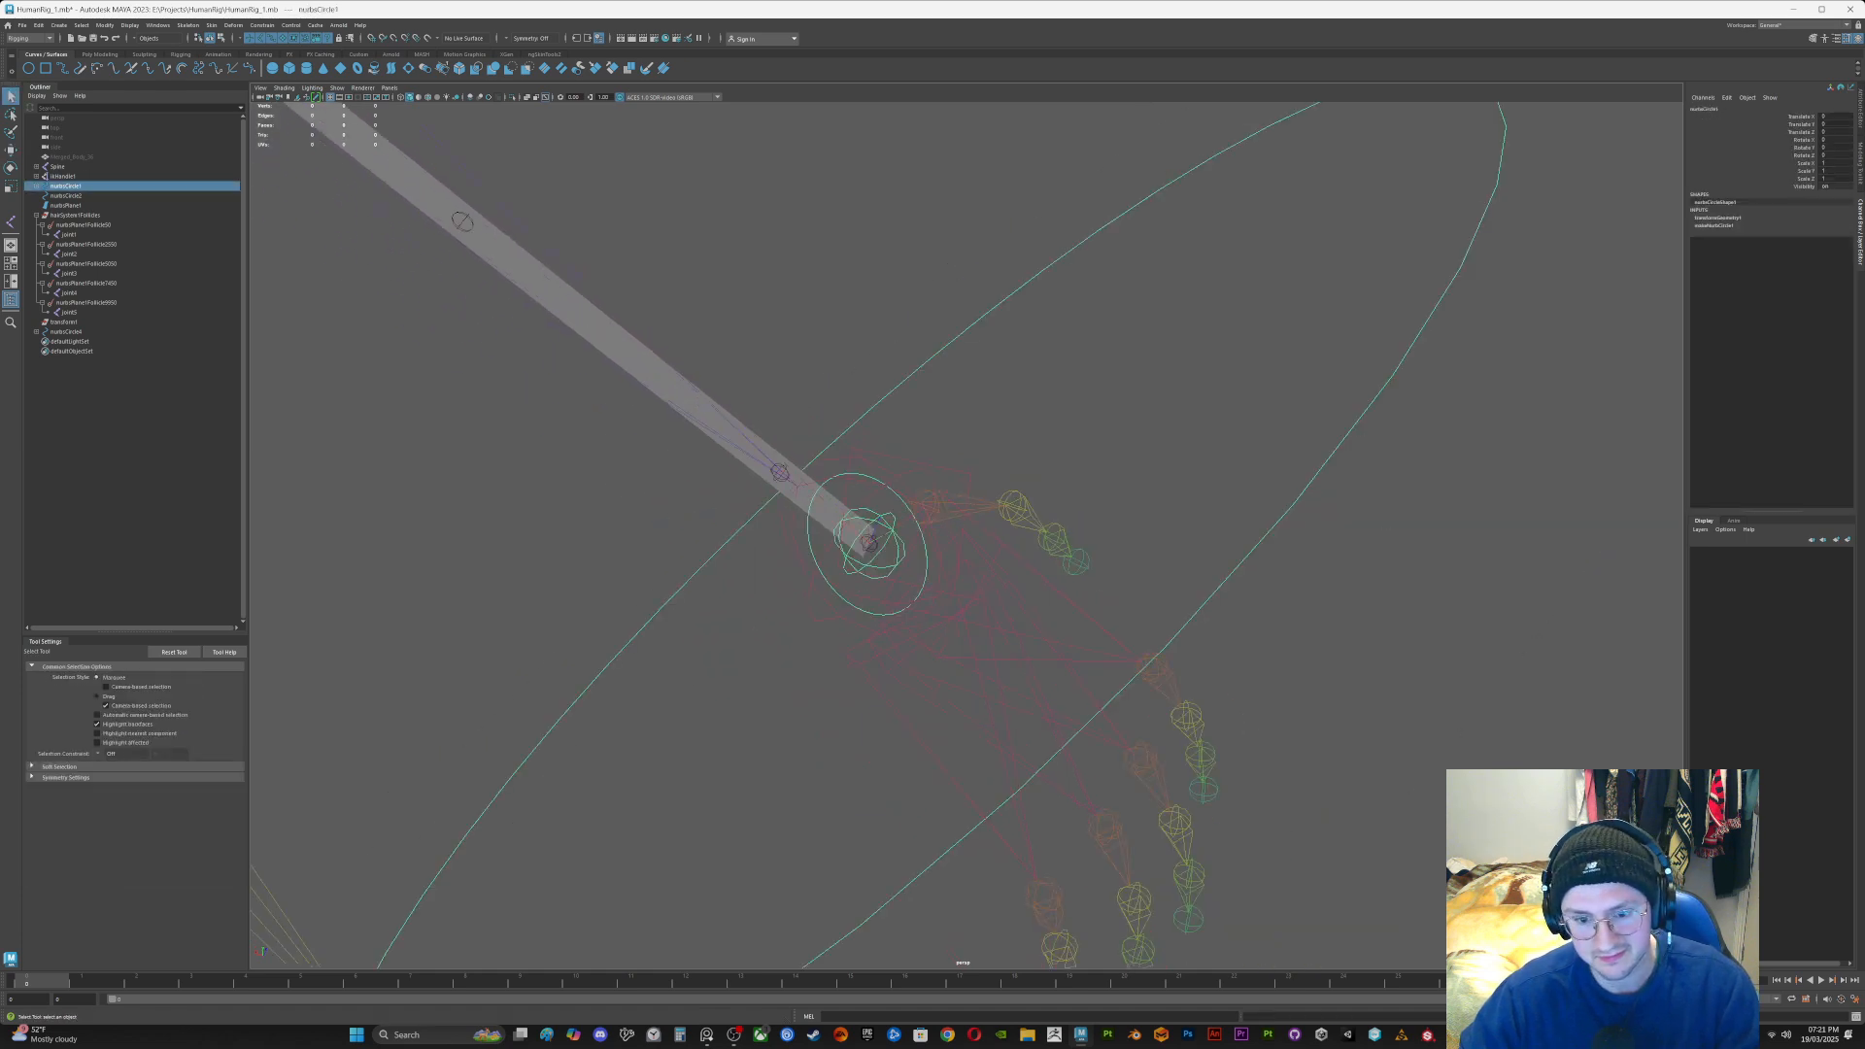
key("w")
left_click_drag(887, 530, 1127, 389)
left_click_drag(1105, 527, 942, 525)
key("ctrl+z")
key("ctrl+z")
key("ctrl+z")
Step: Test-rotate the large wrist control circle and reset its translate and rotate values to 0
key("e")
key("q")
left_click_drag(1805, 116, 1807, 155)
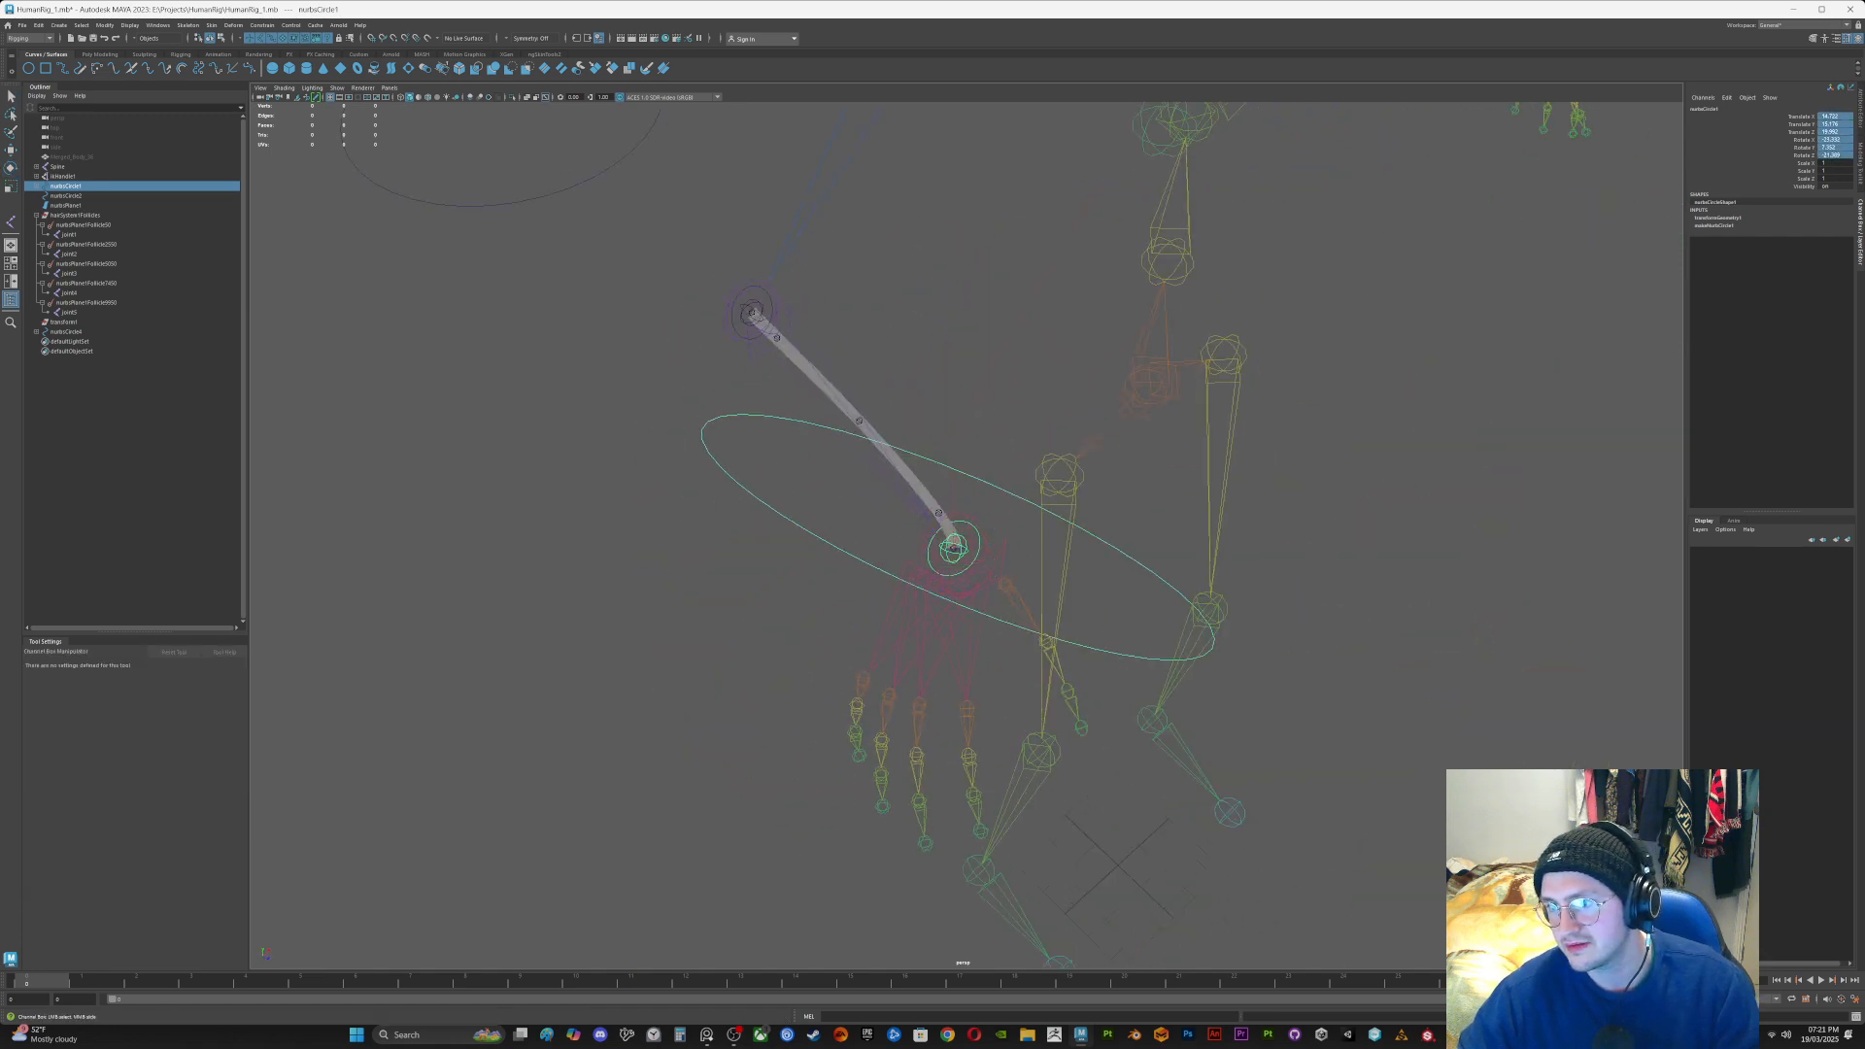
type("0")
key("Return")
left_click_drag(874, 544, 1193, 448, "alt")
key("q")
left_click(1030, 437)
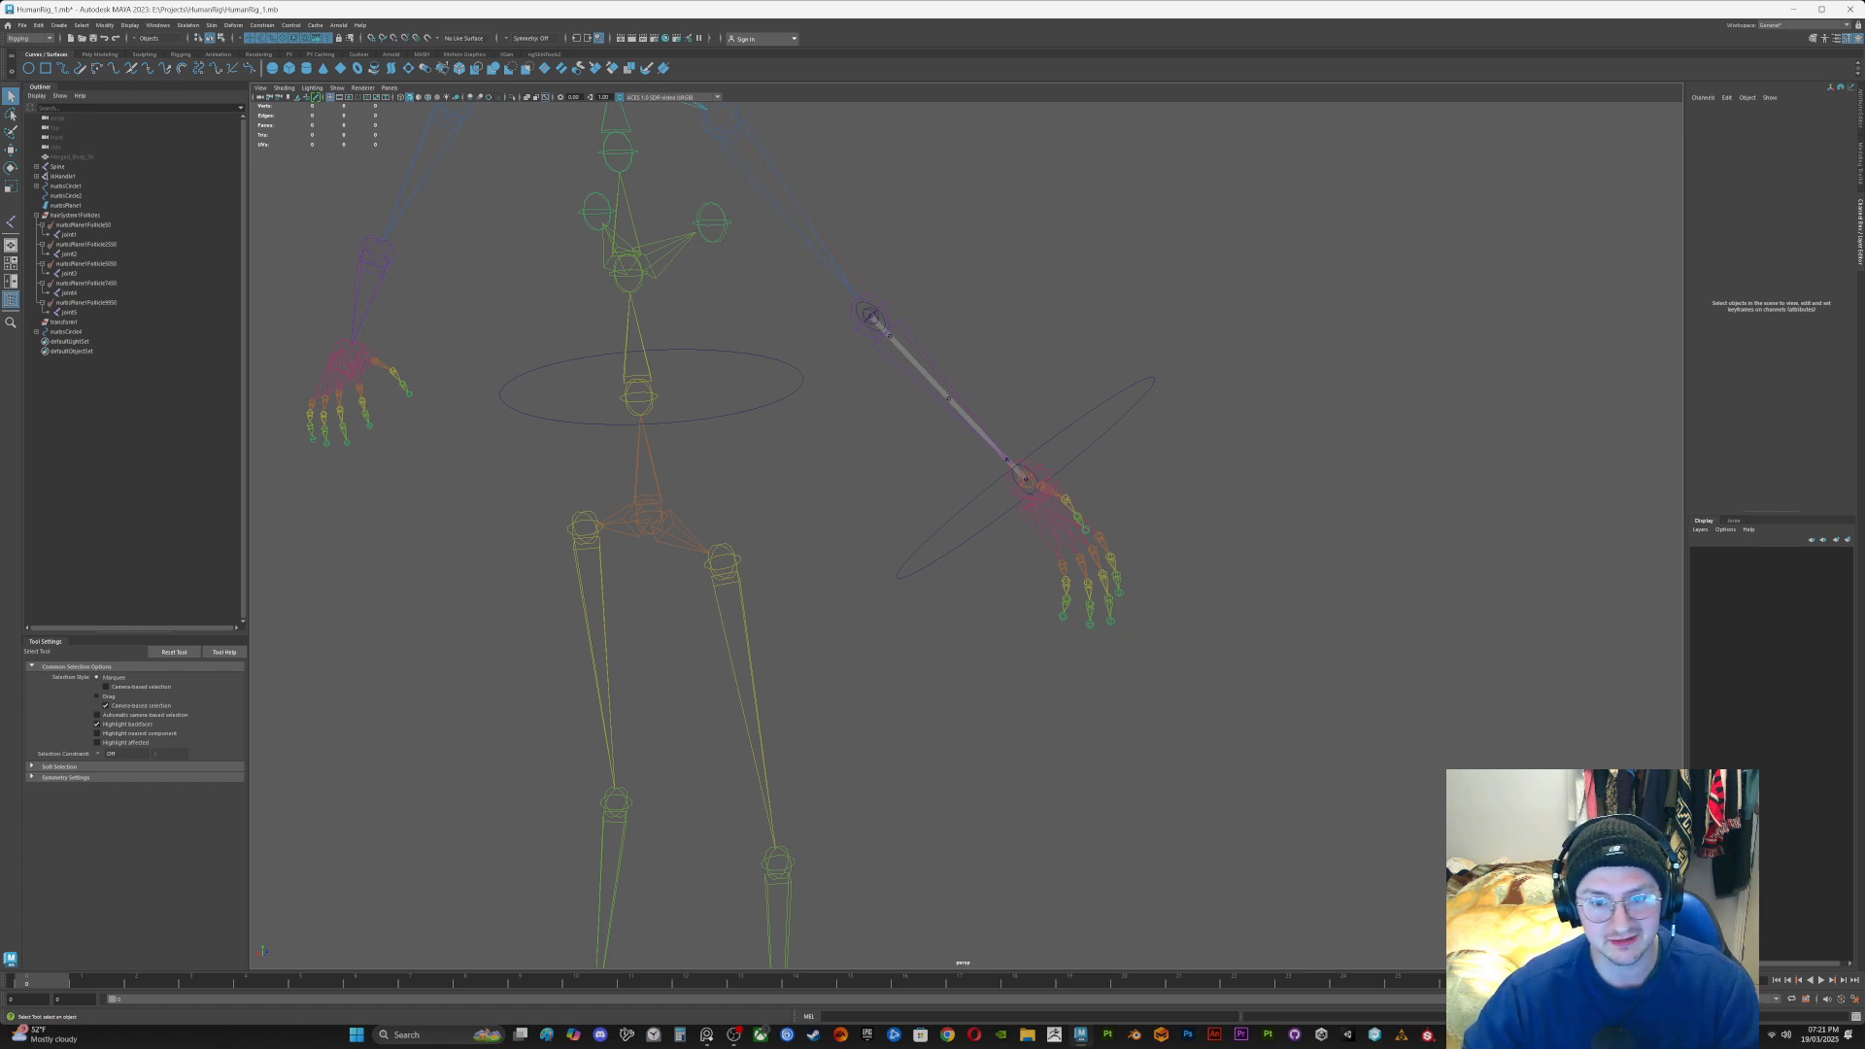
Step: Duplicate the three middle follicle joints along the forearm ribbon and unparent the copies to the scene root
right_click_drag(972, 437, 1117, 447, "alt")
middle_click_drag(1117, 447, 1083, 680, "alt")
mouse_move(1050, 544)
left_mouse_down("alt")
mouse_move(893, 535)
mouse_move(1069, 544)
left_mouse_up("alt")
right_click_drag(1068, 544, 1146, 548, "alt")
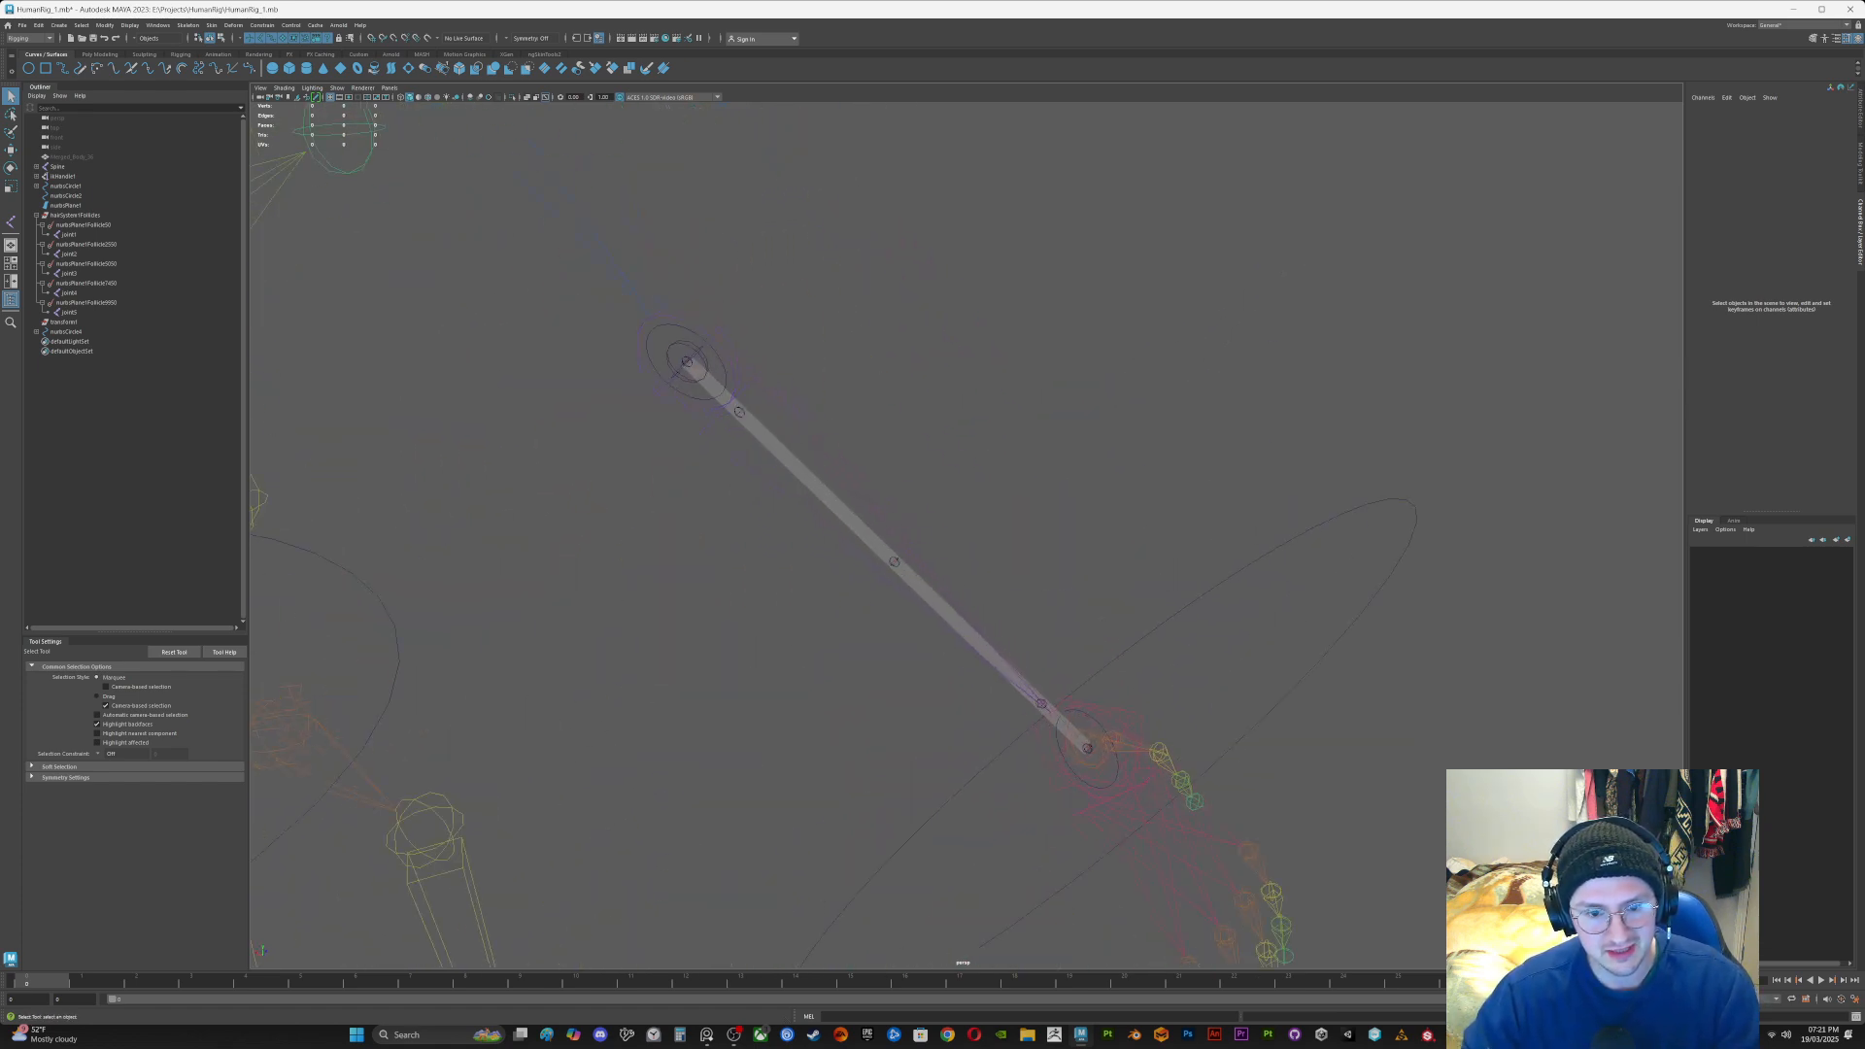
left_click(740, 413)
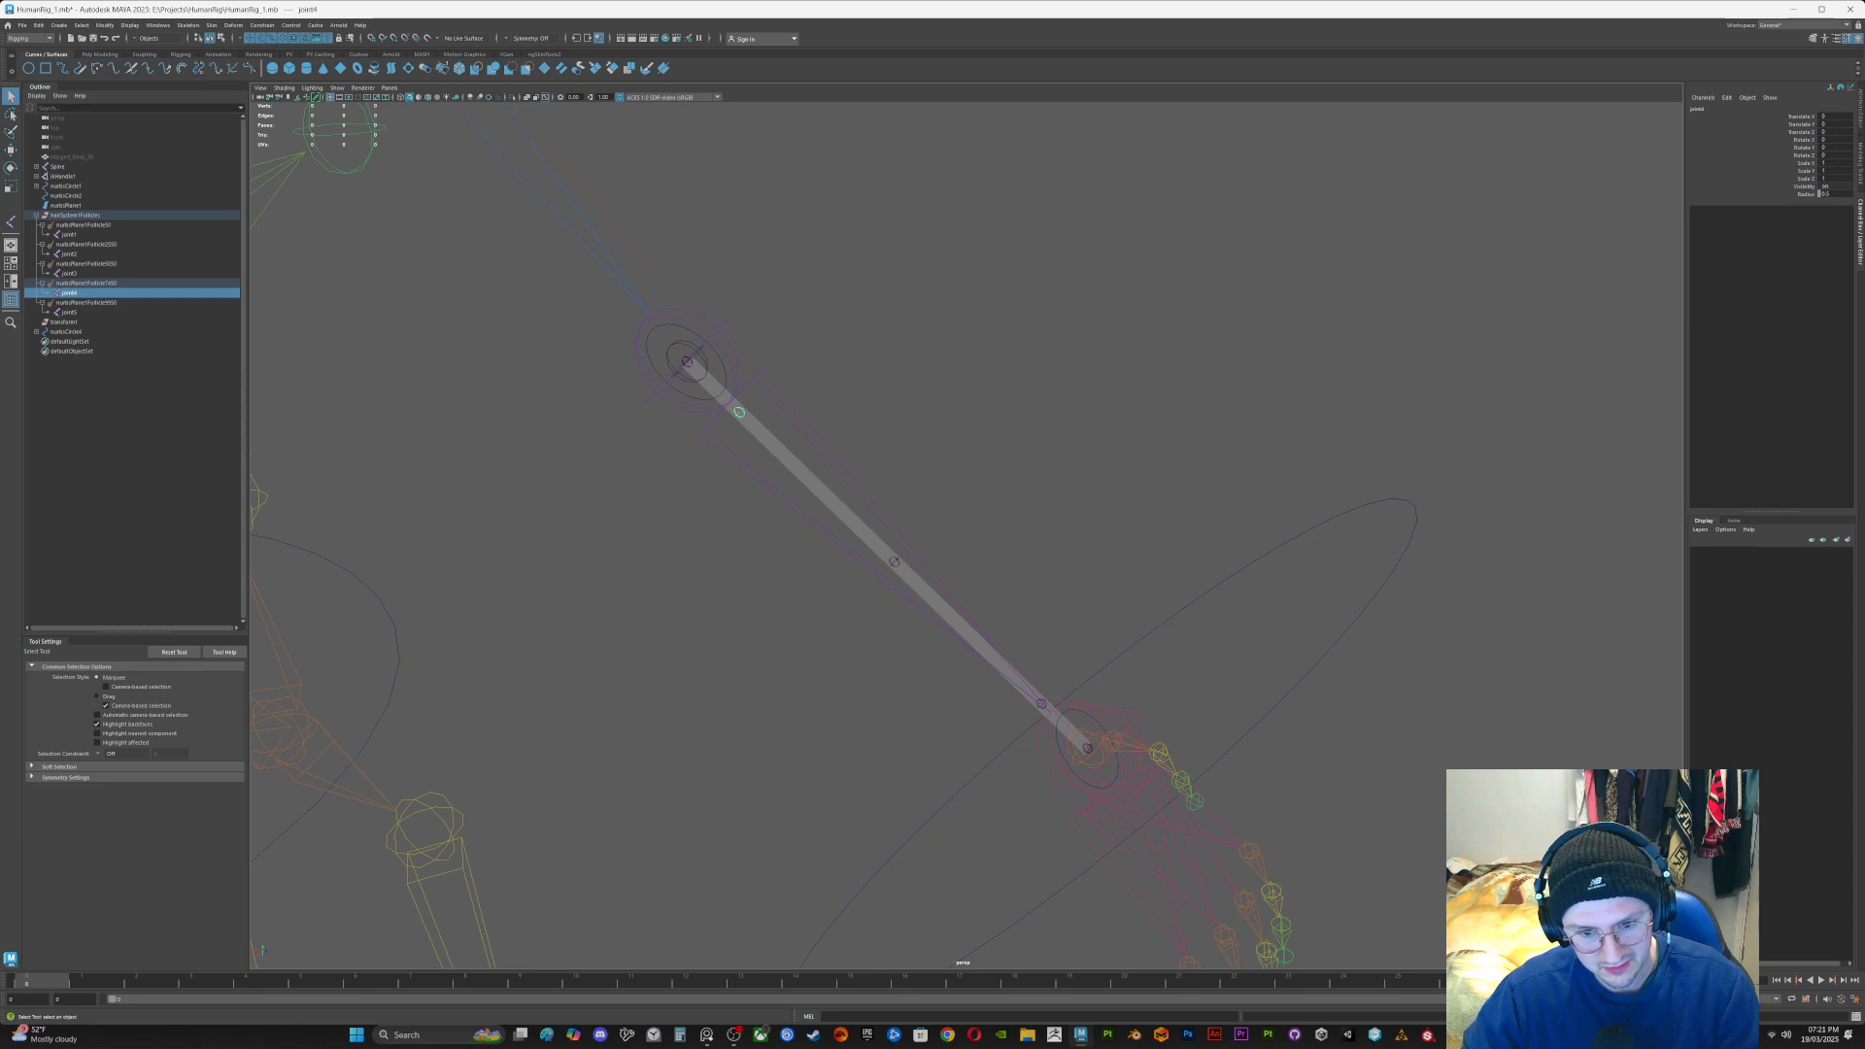
left_click(894, 562, "shift")
left_click(1042, 704, "shift")
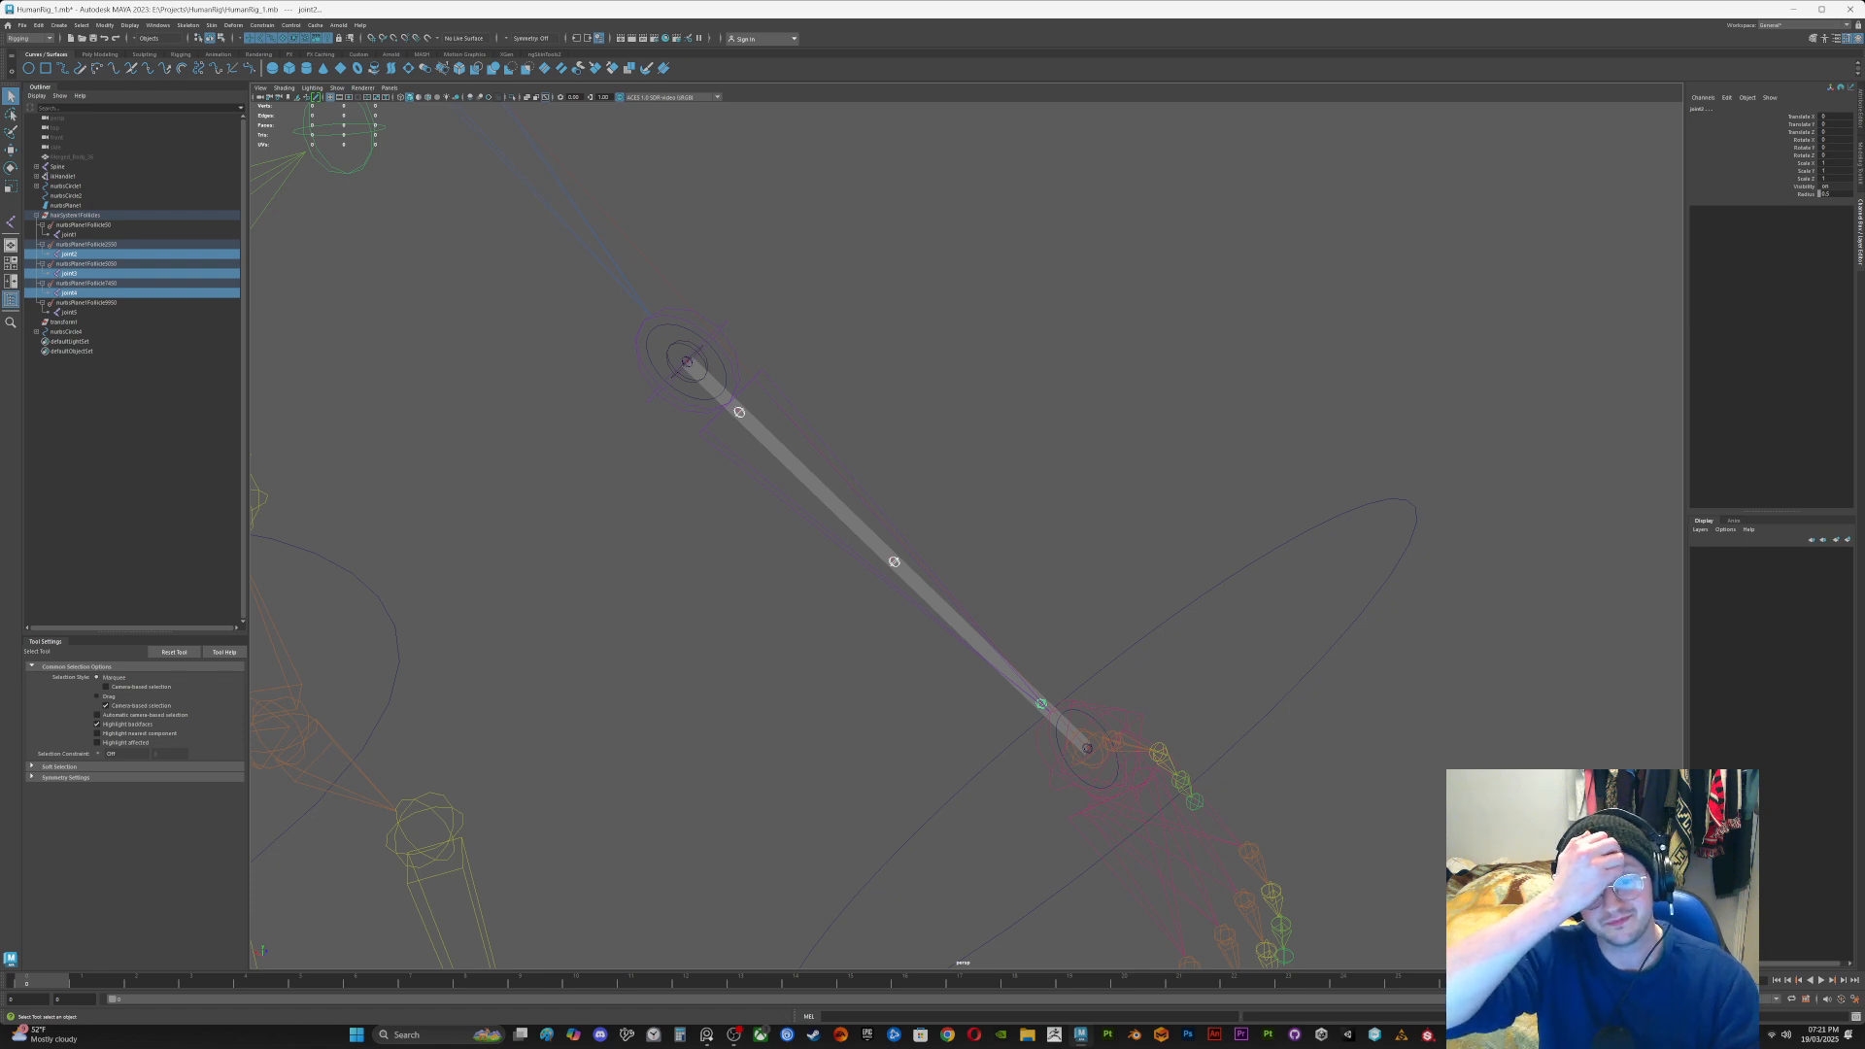
key("ctrl+d")
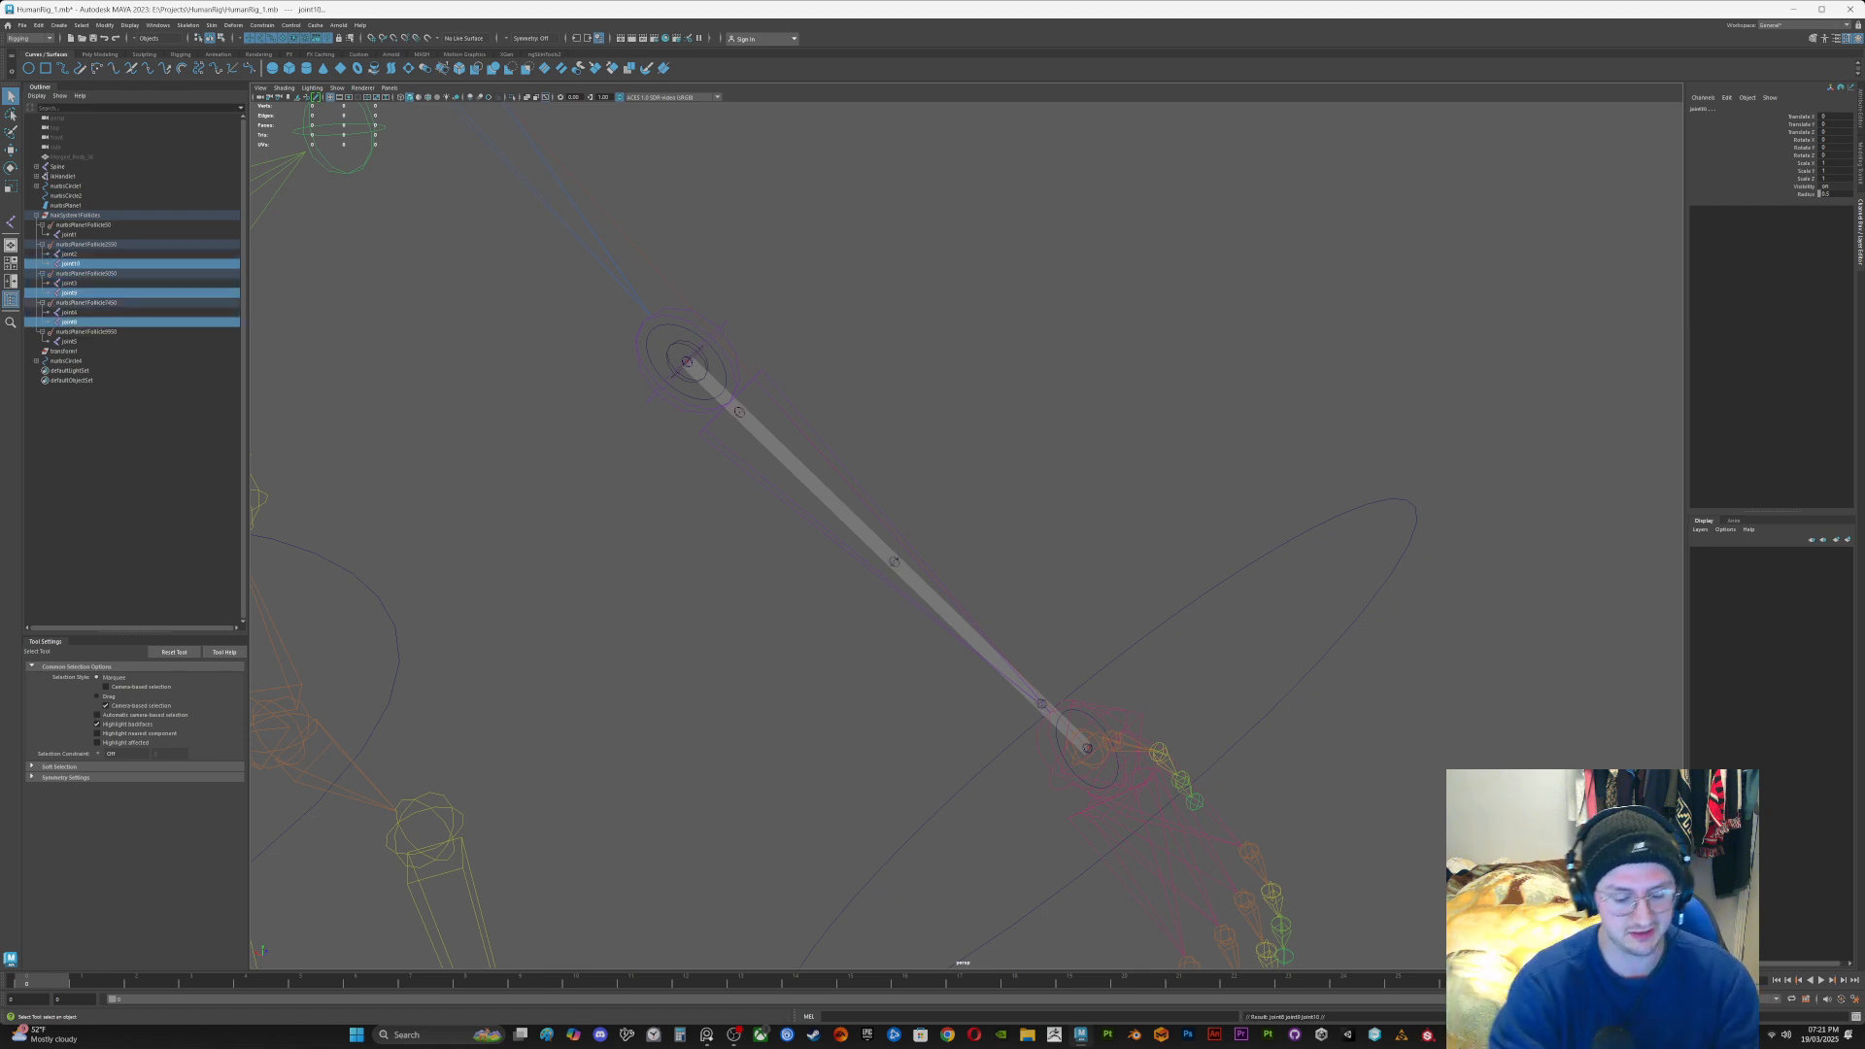
key("shift+p")
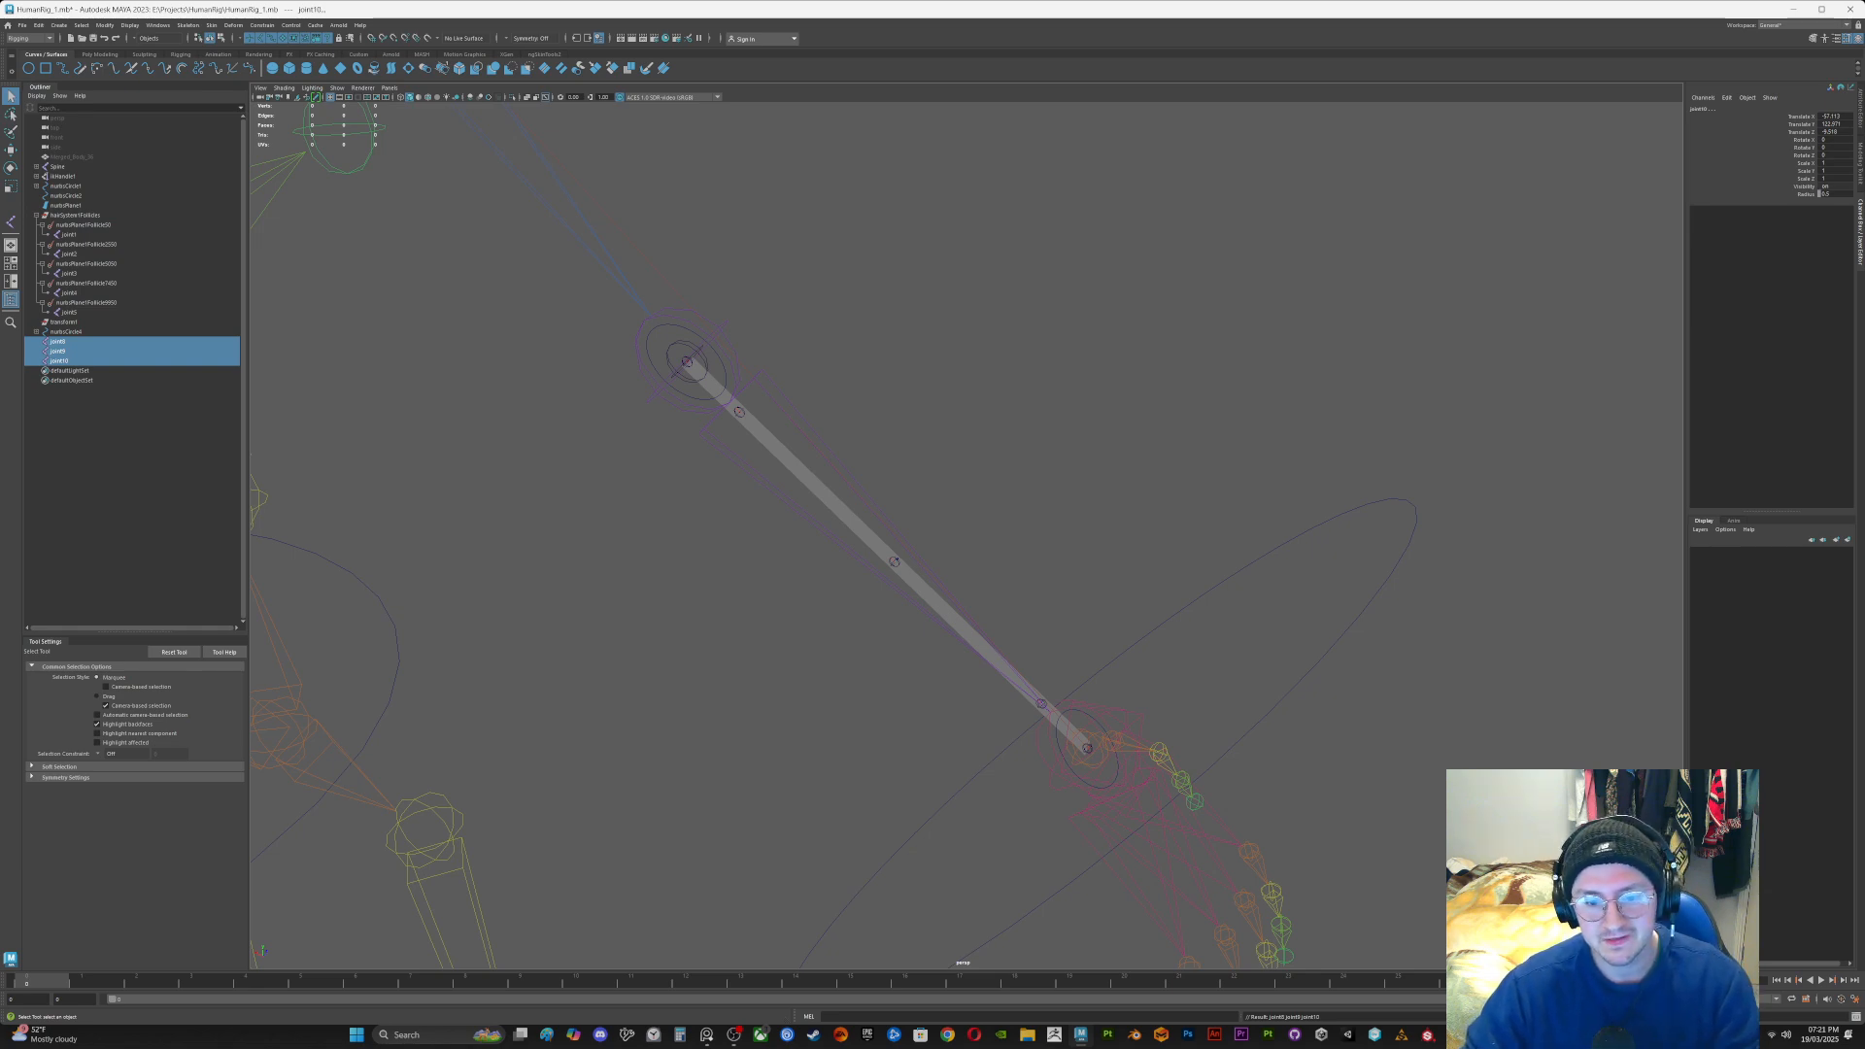
Step: Set the radius of the three duplicated forearm joints to 3
middle_click_drag(895, 561, 797, 566, "alt")
left_click(1832, 194)
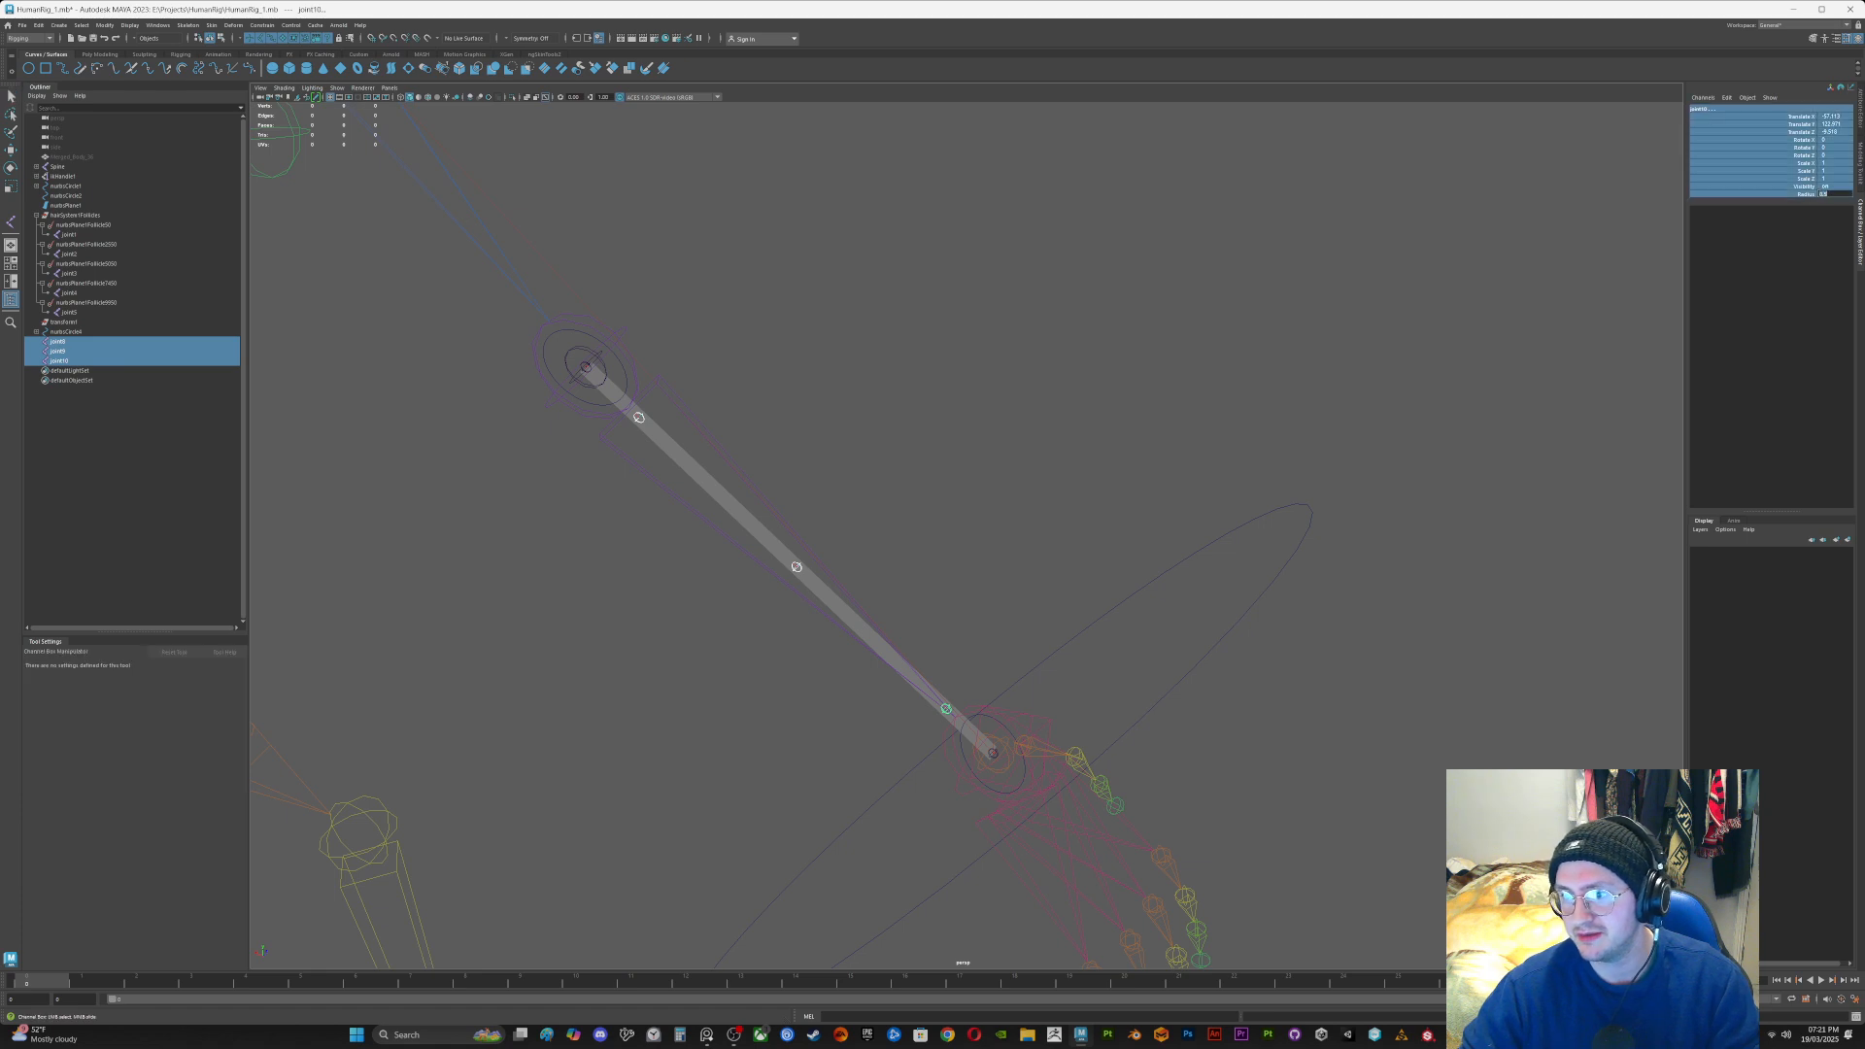
left_click(58, 342)
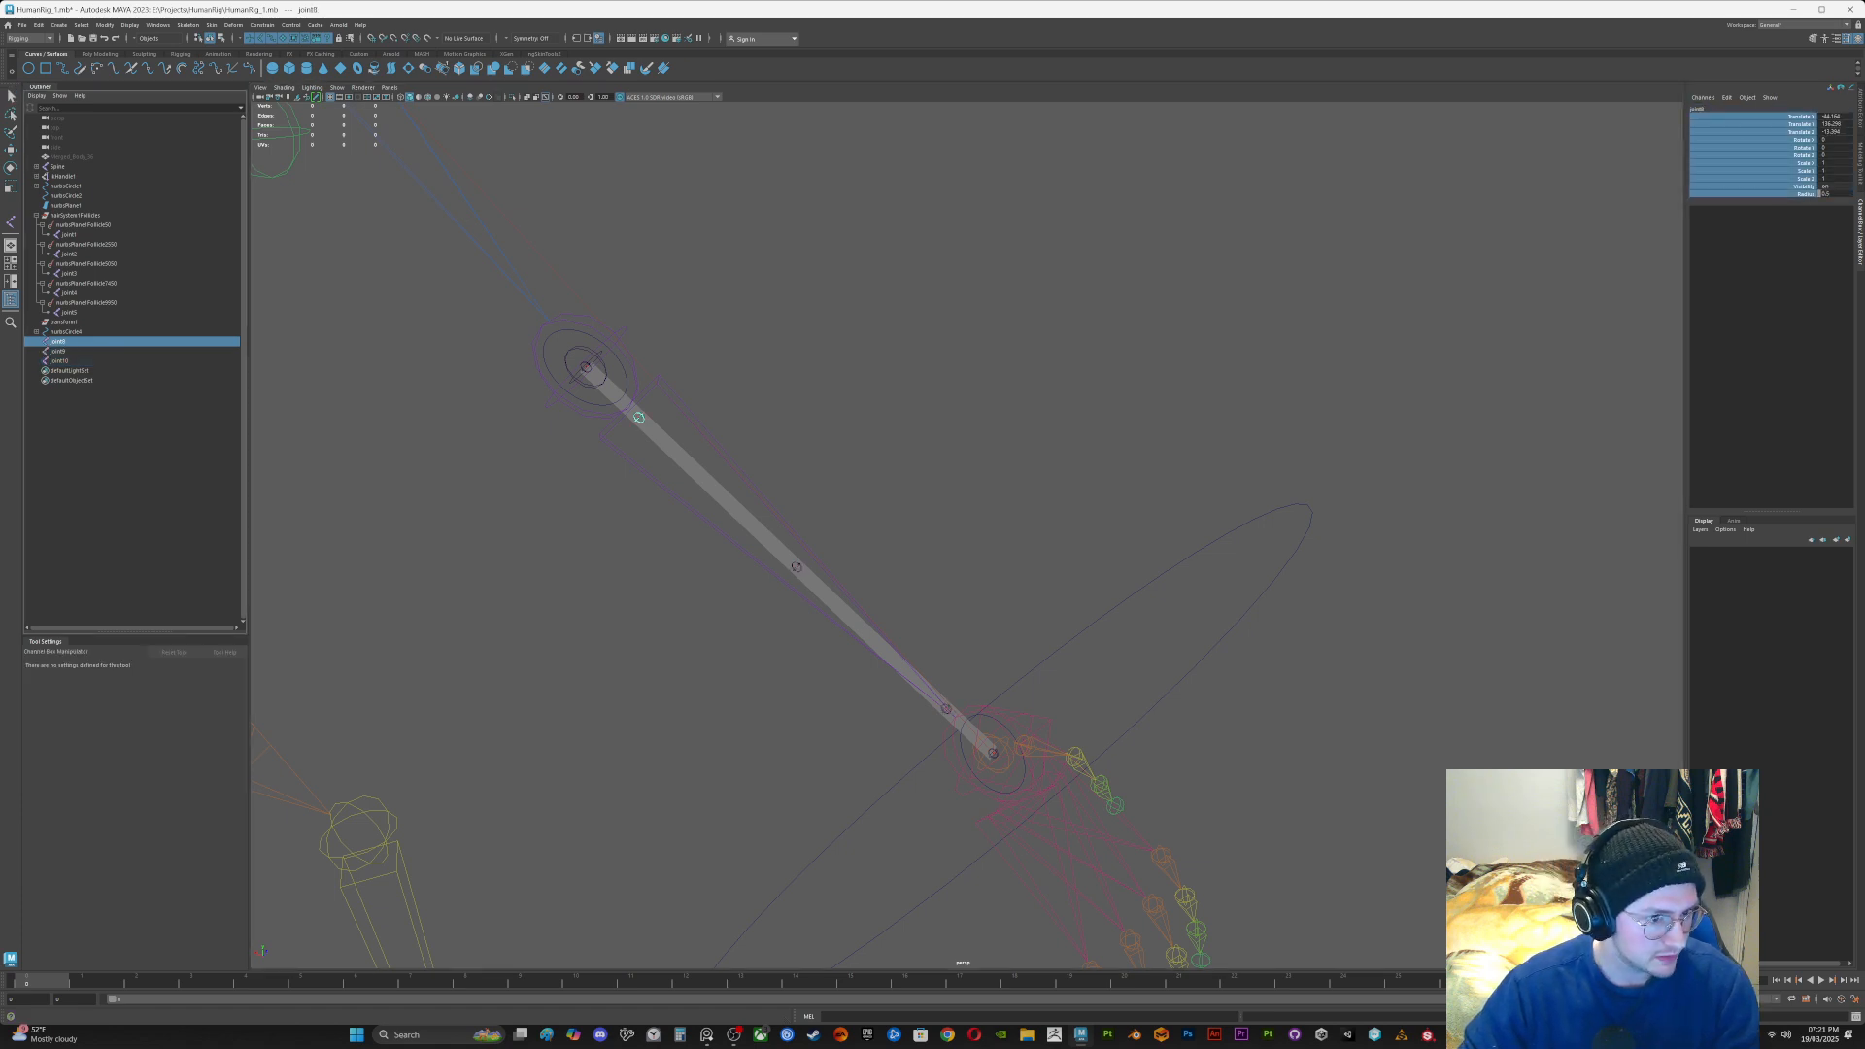
left_click(59, 361, "shift")
left_click(1824, 195)
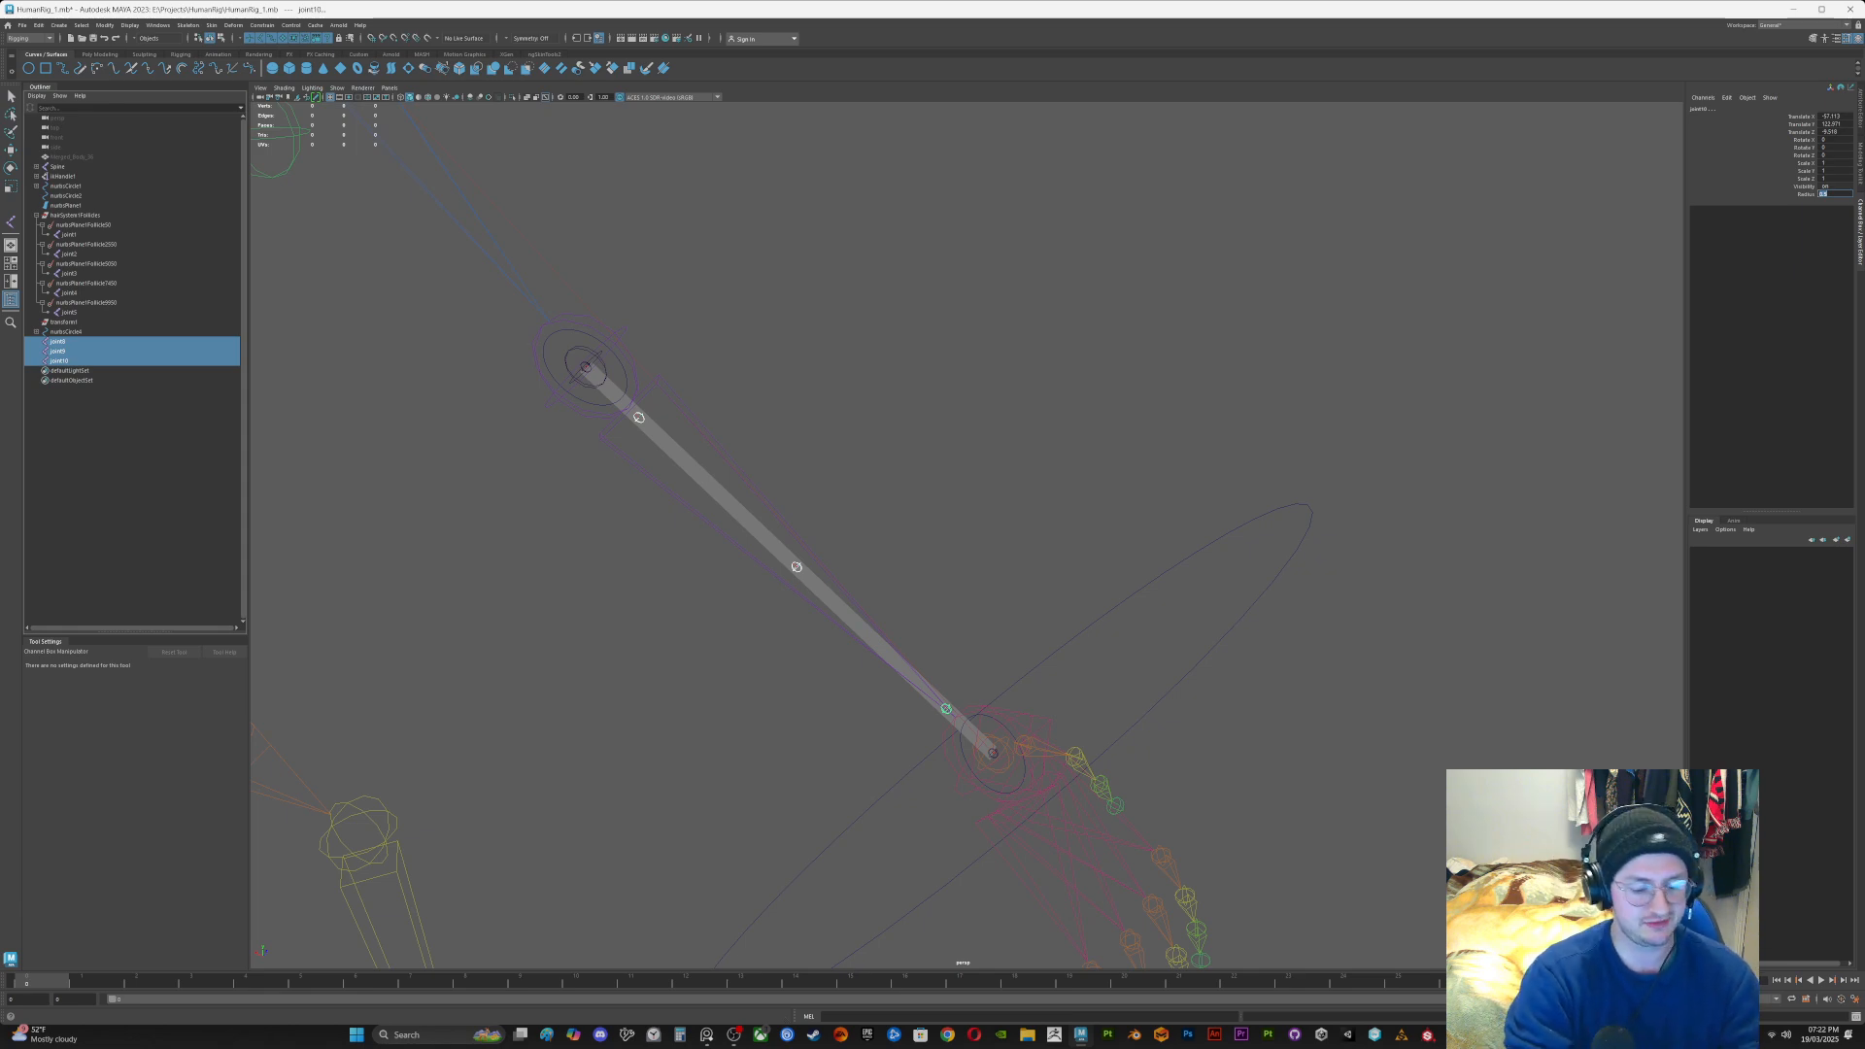
type("3")
key("Return")
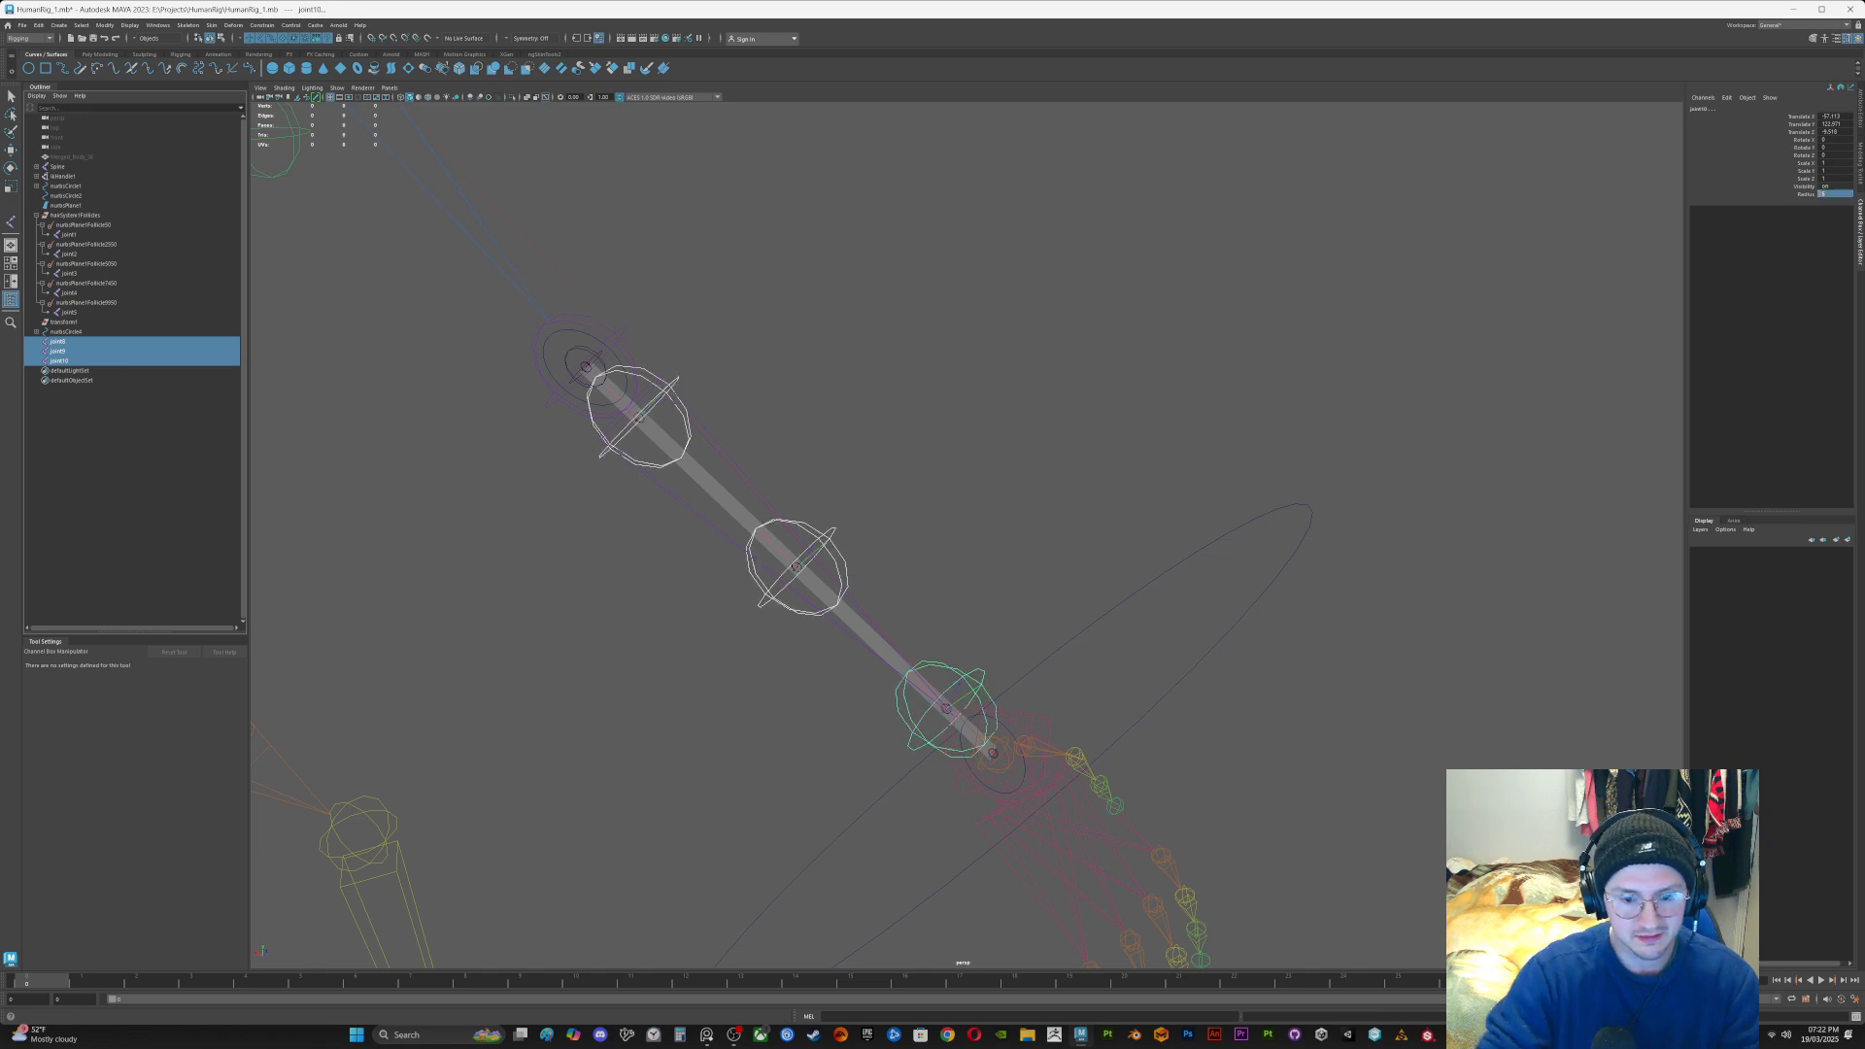
Step: Try a larger radius on the three duplicated joints and restore the previous radius
left_click_drag(972, 544, 903, 582, "alt")
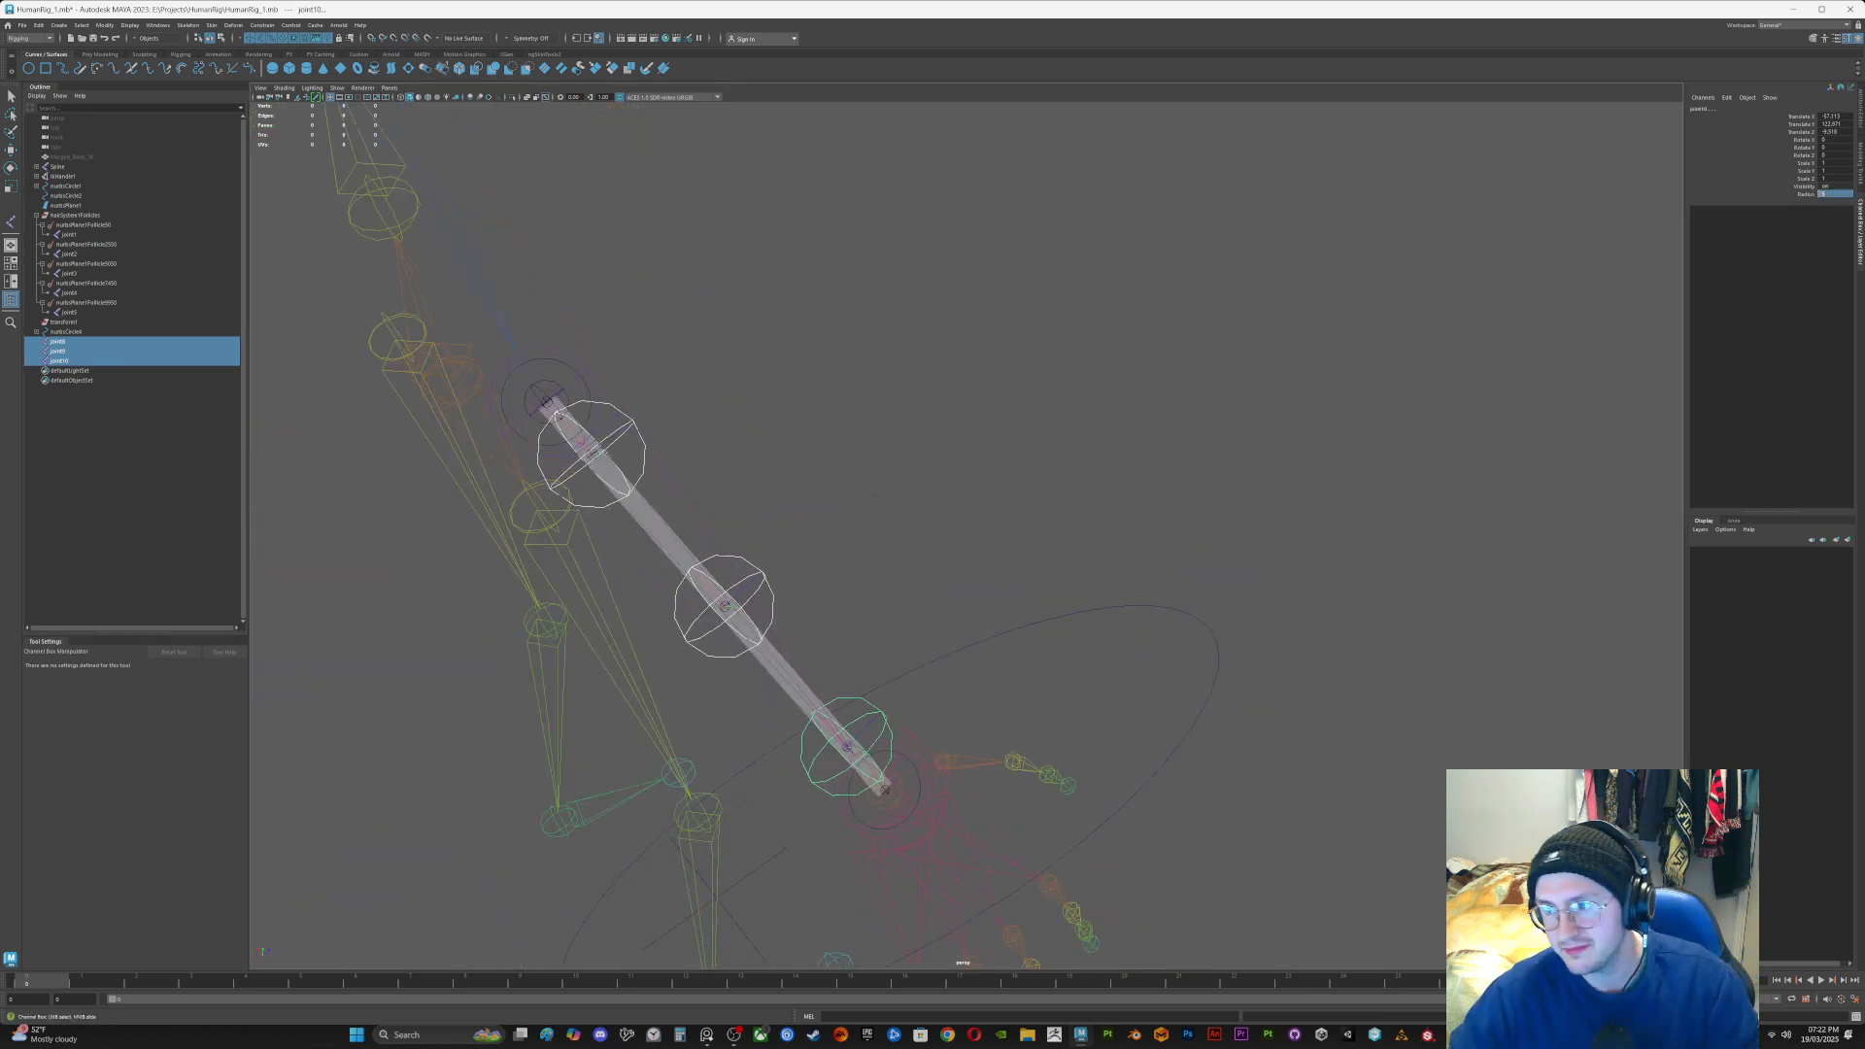
left_click(1831, 194)
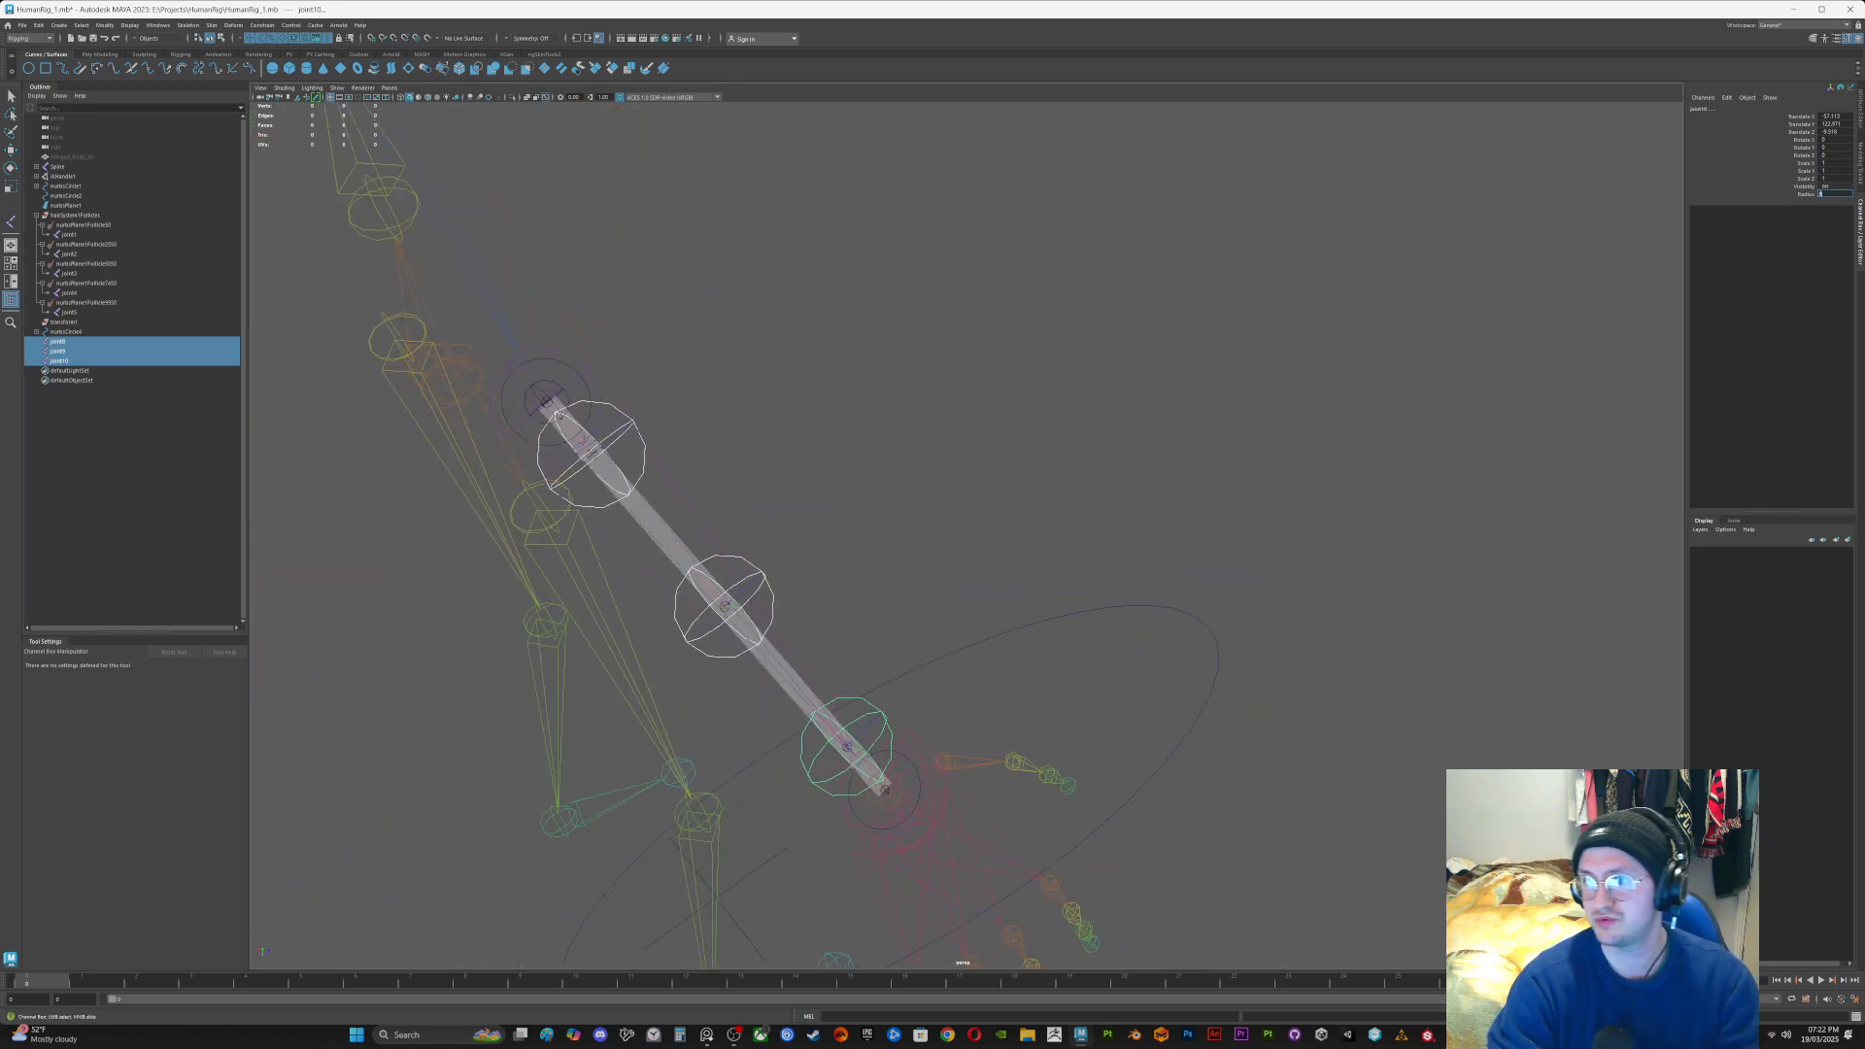
type("1.5")
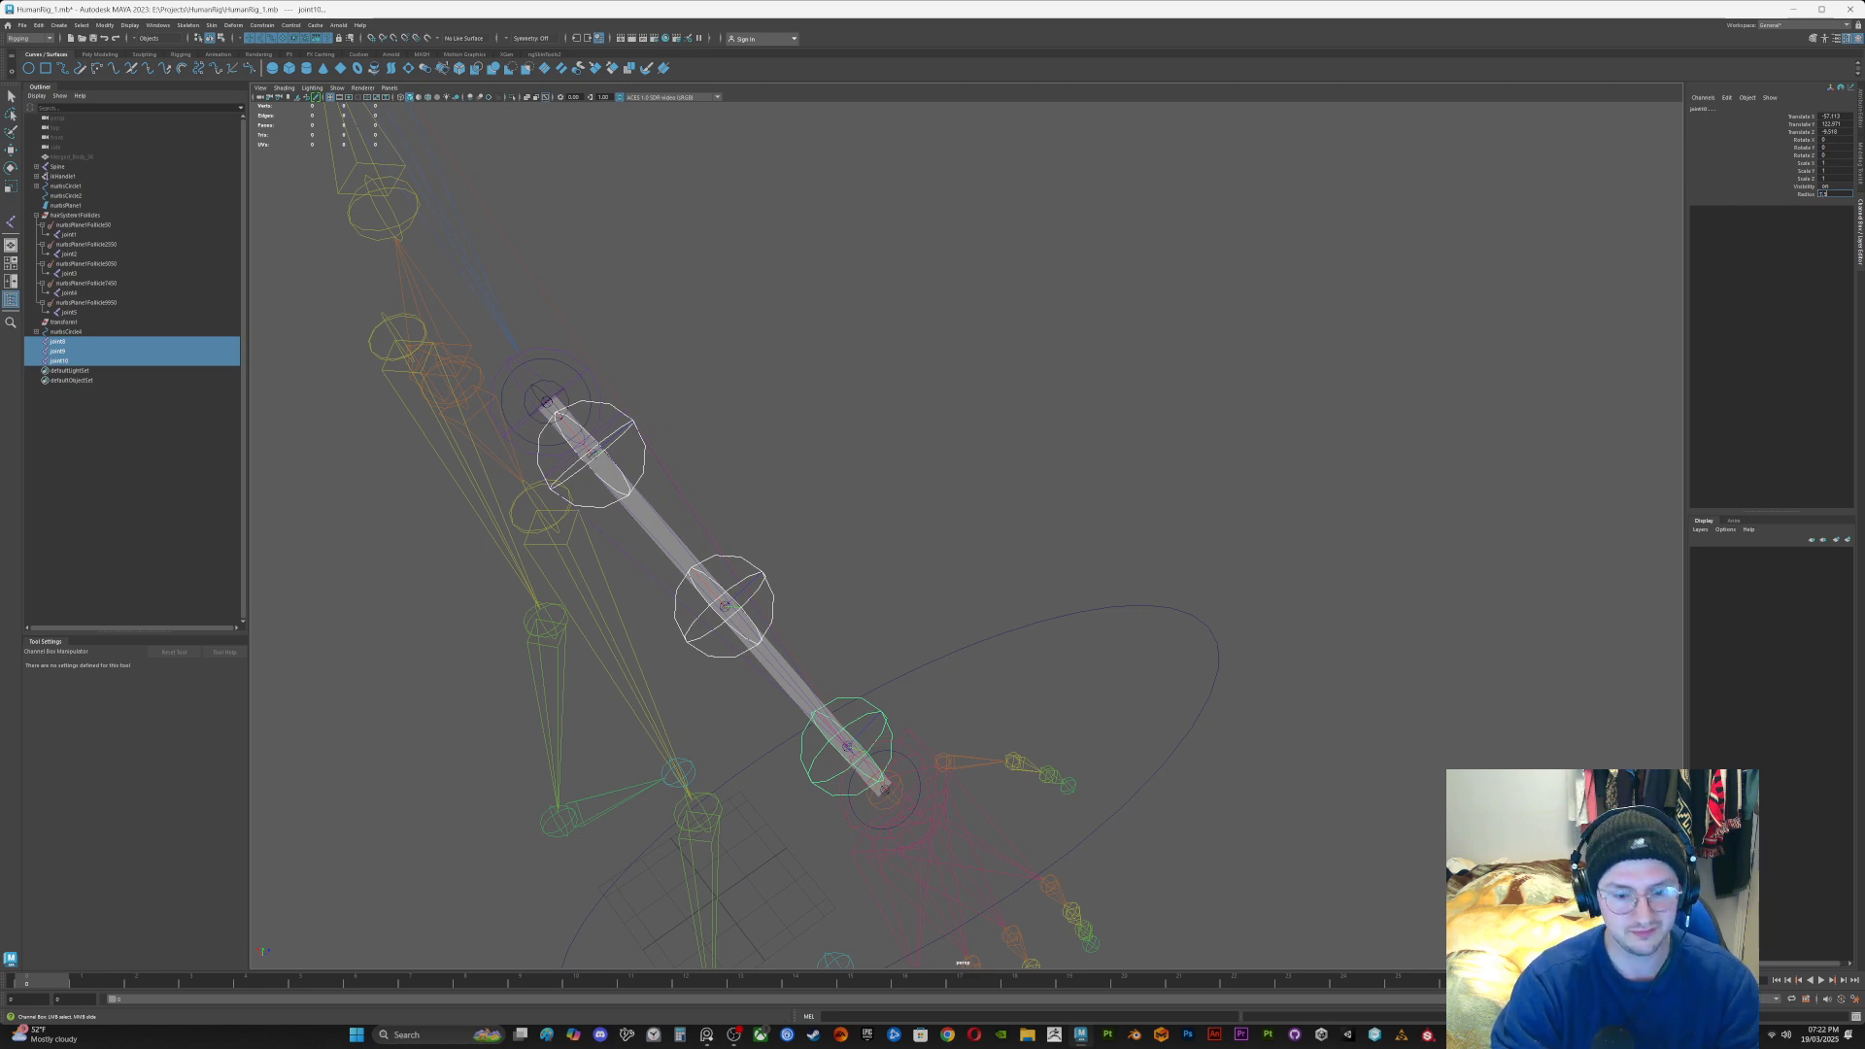
key("Return")
left_click(1830, 194)
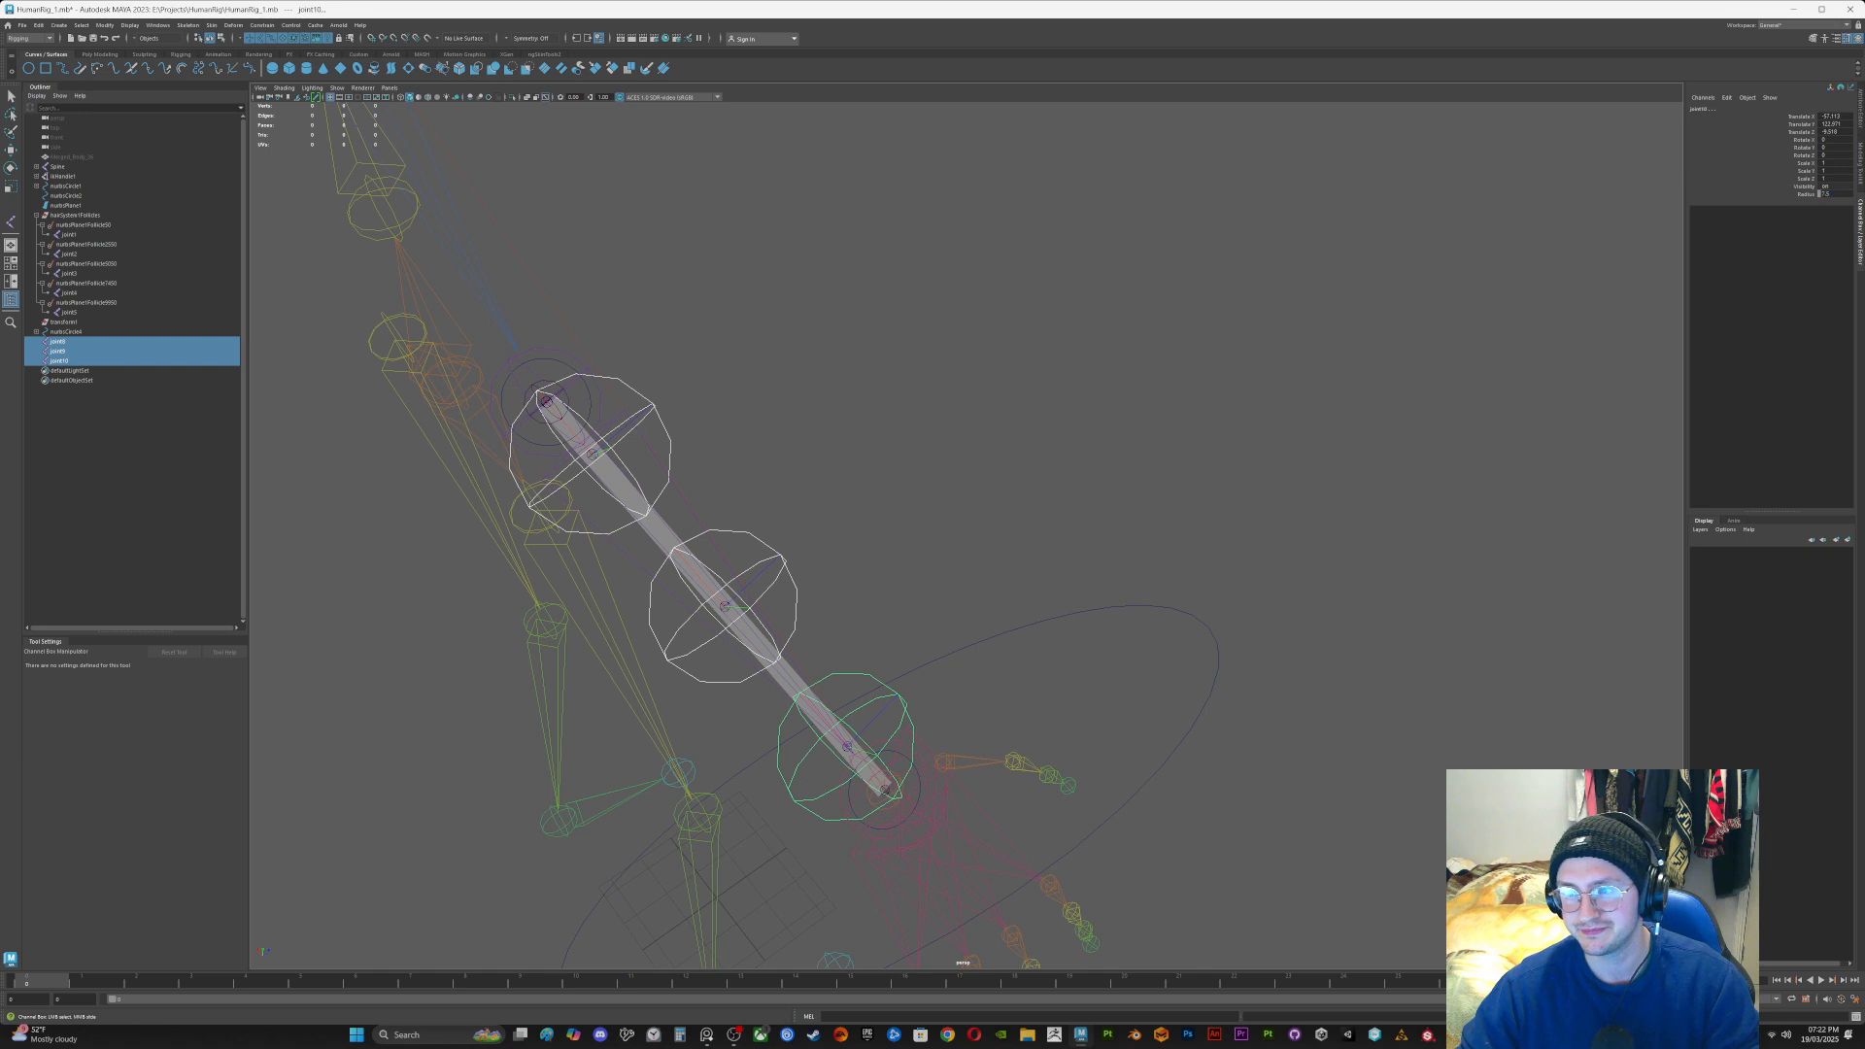
type("5")
key("Return")
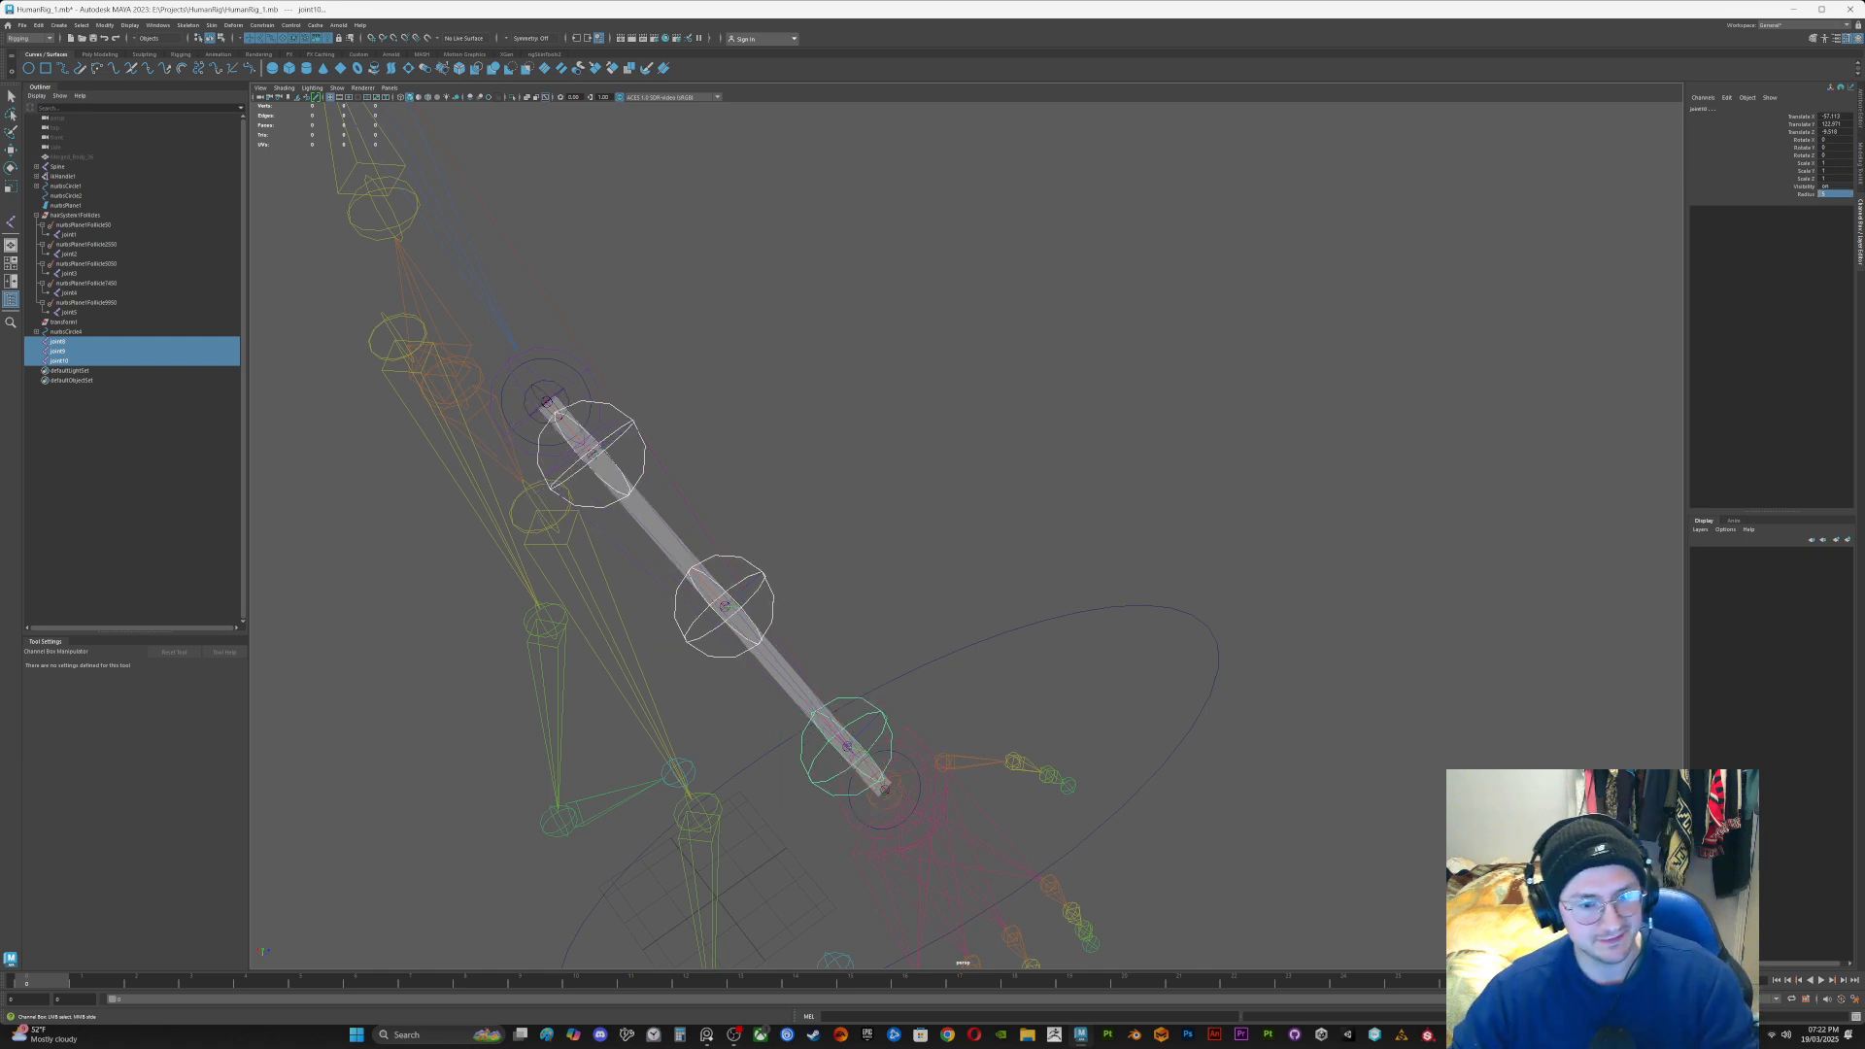
left_click_drag(933, 564, 981, 525, "alt")
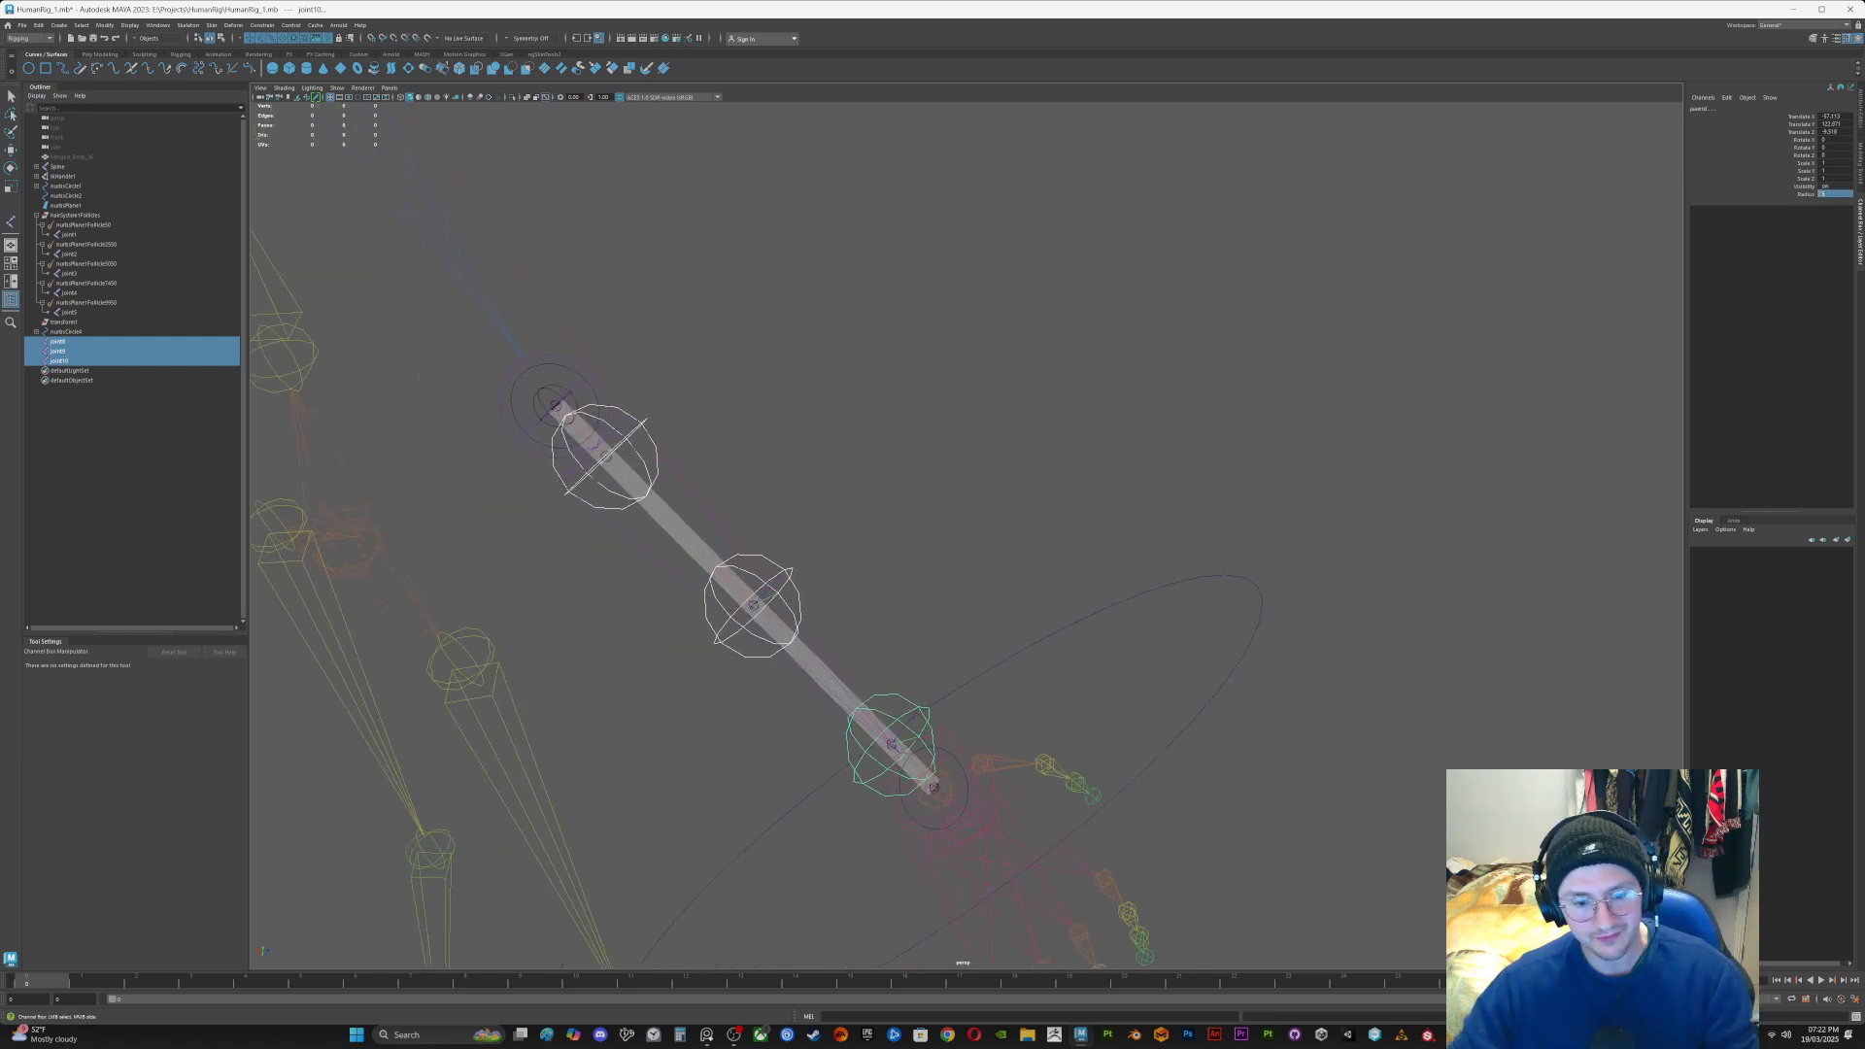
Step: Parent the duplicated joint nearest the wrist to the duplicated joint at the middle of the forearm
scroll(967, 534, "up", 3)
middle_click_drag(875, 554, 1035, 600, "alt")
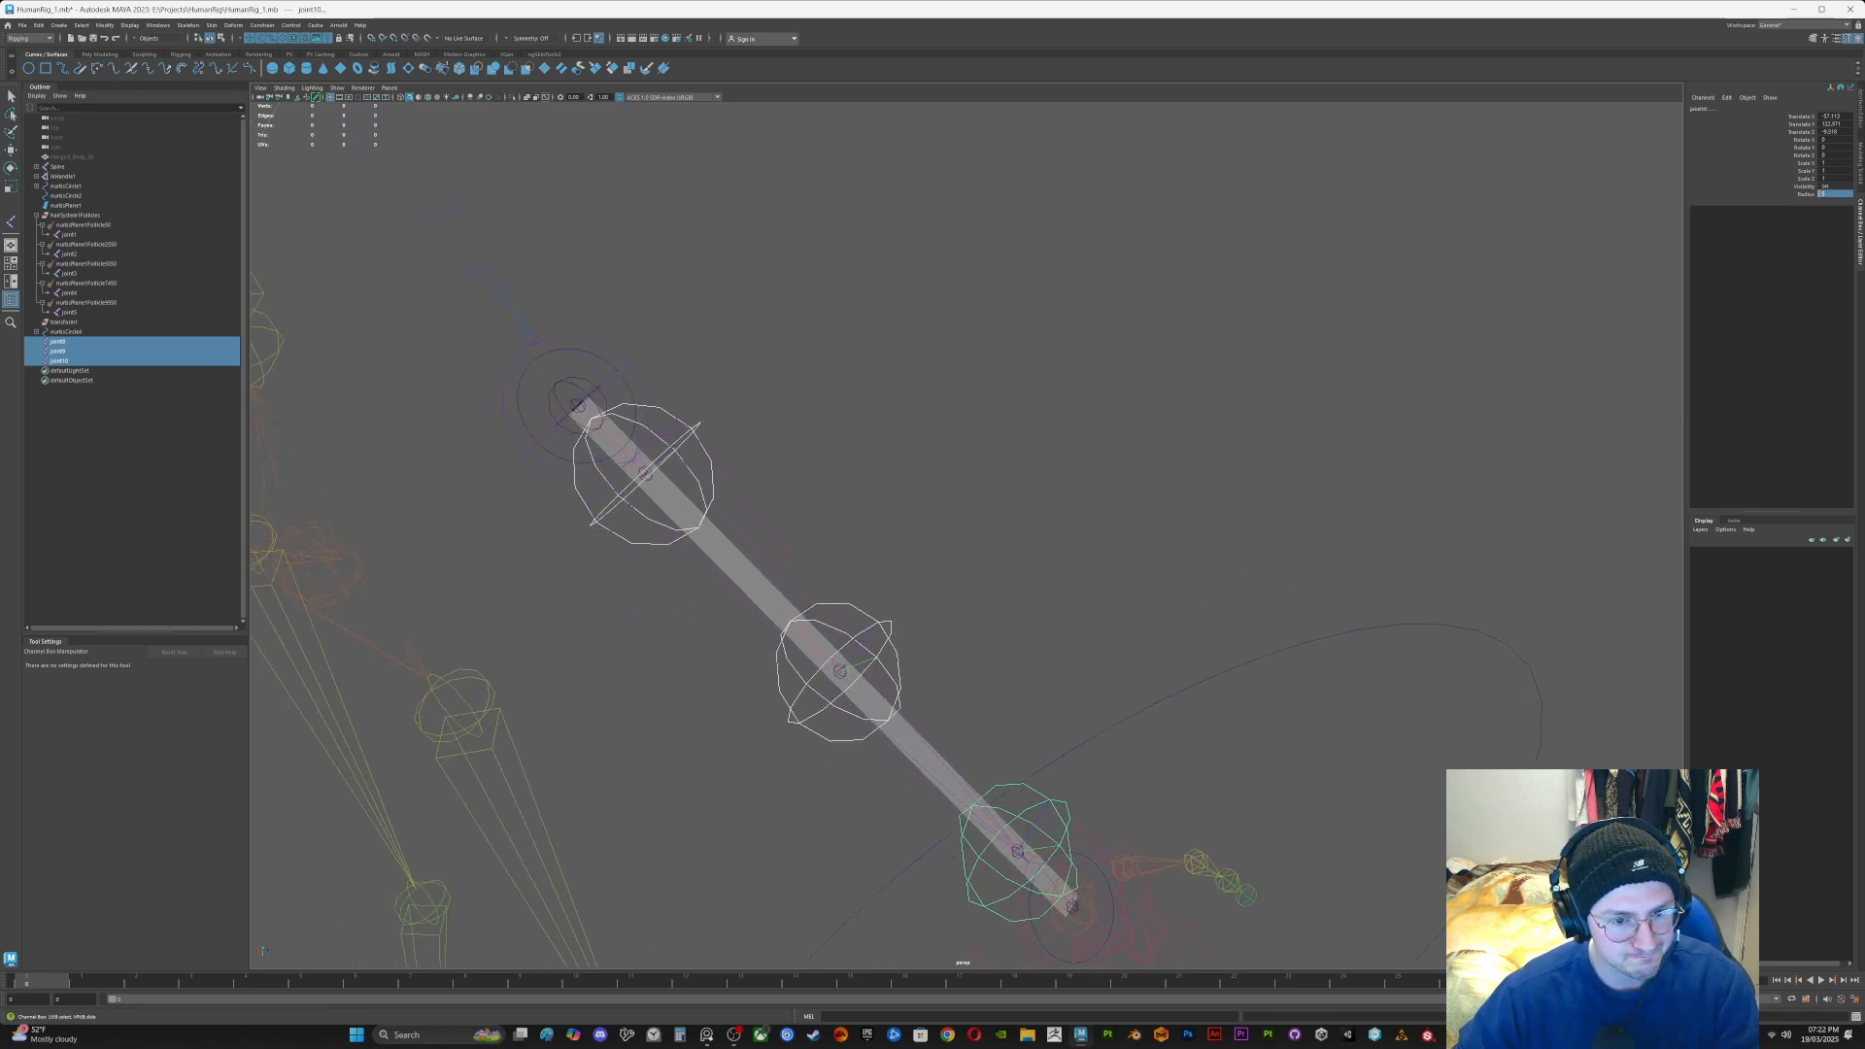
scroll(966, 534, "up", 1)
middle_click_drag(1010, 855, 1035, 723, "alt")
left_click(1047, 754)
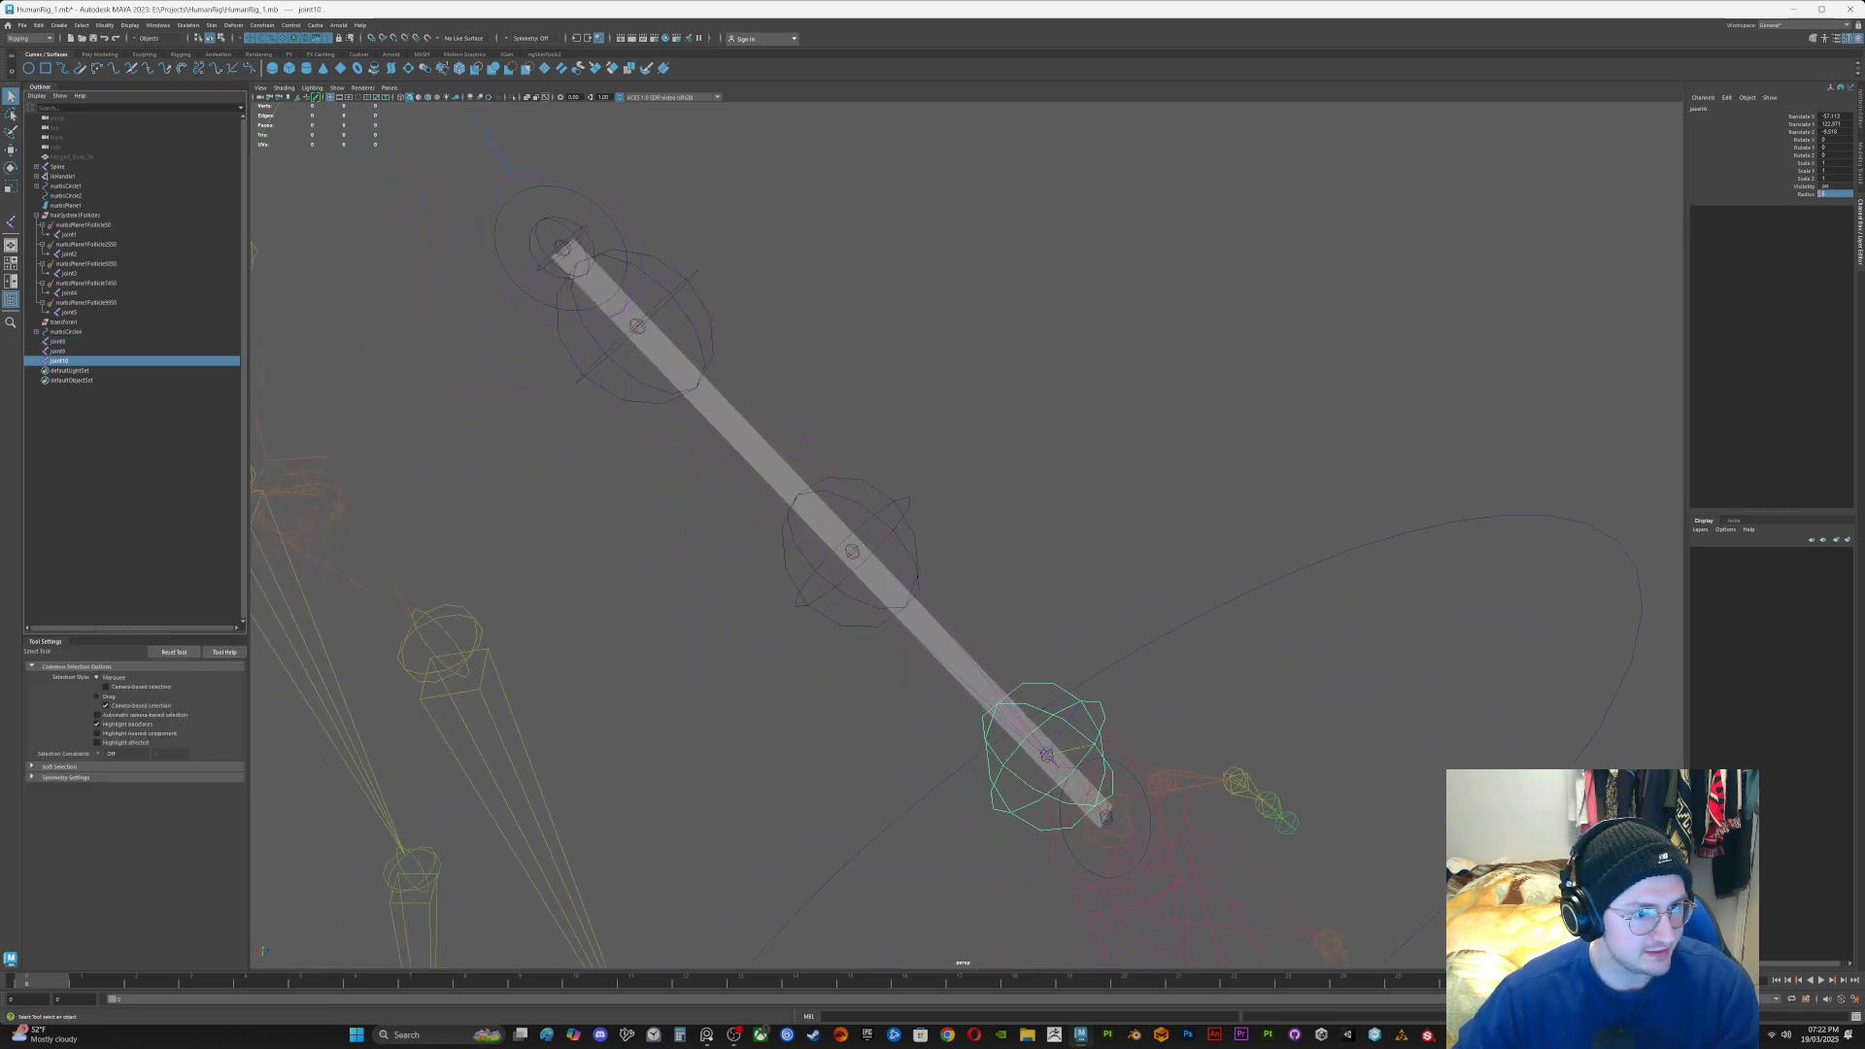
left_click(852, 552, "shift")
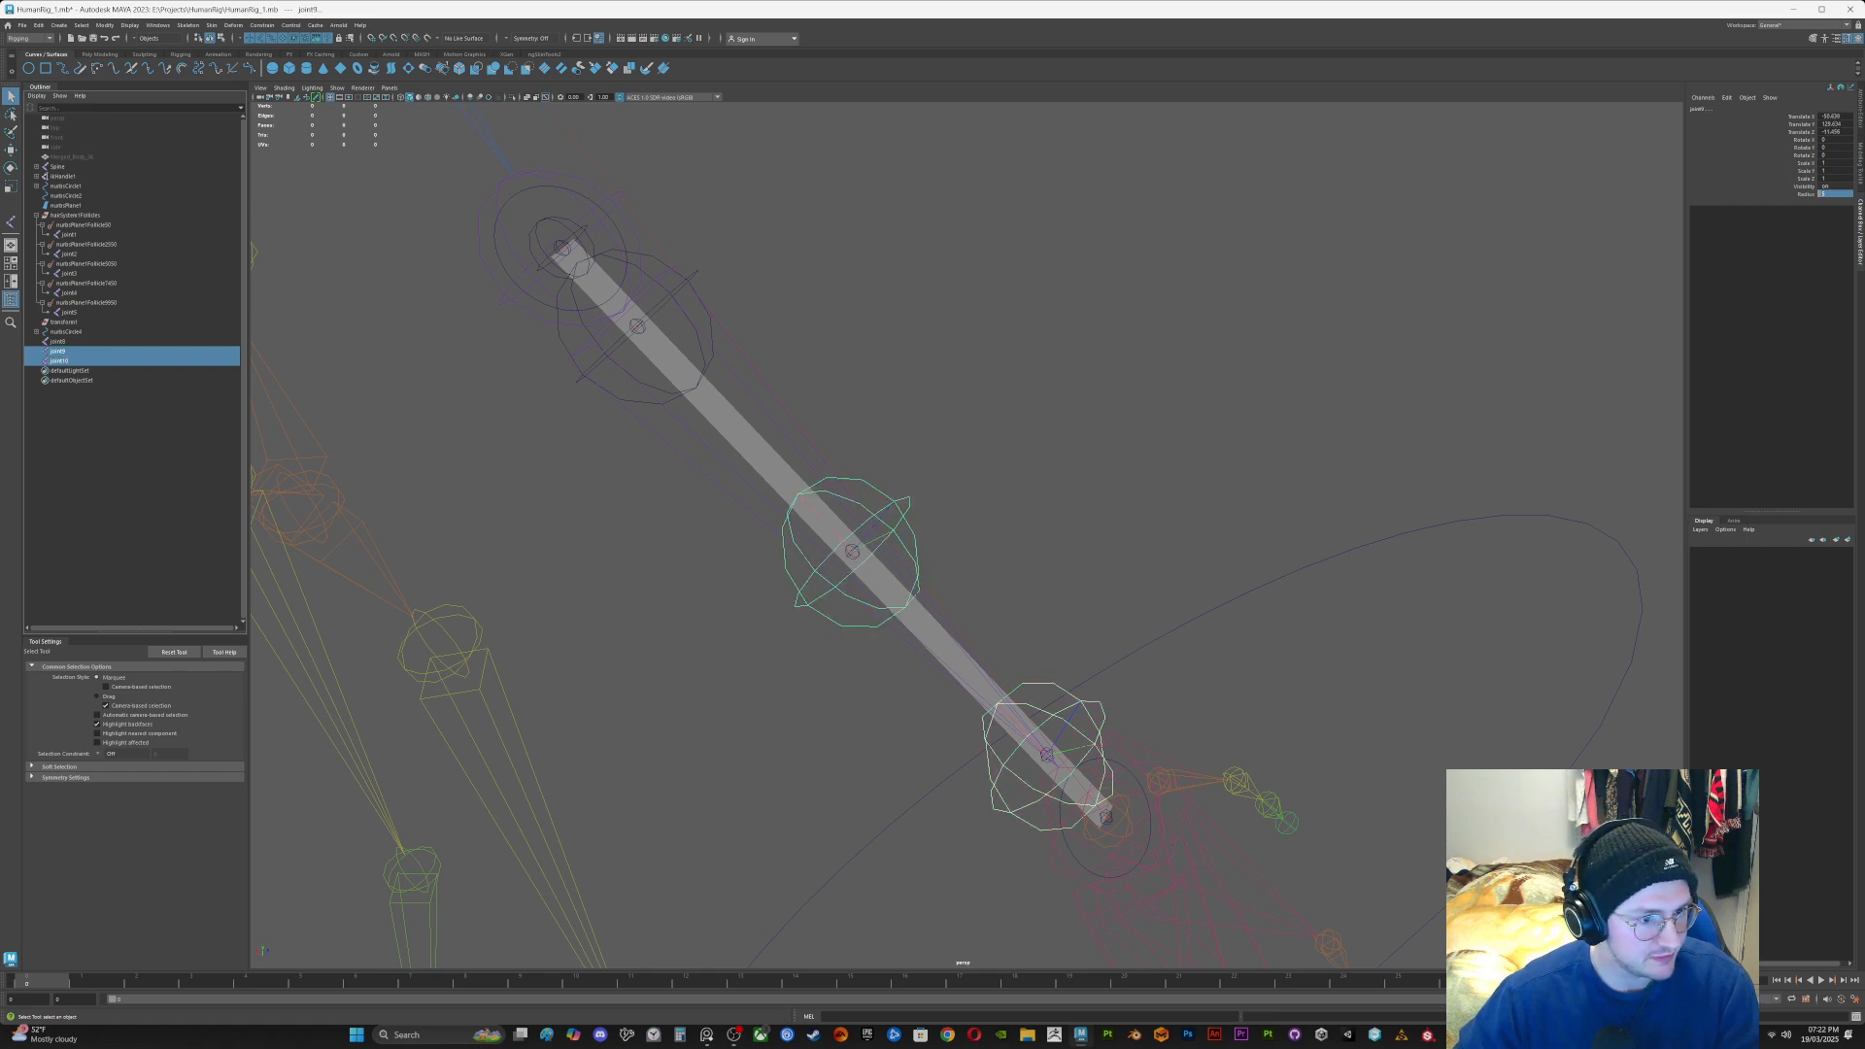
left_click(71, 361)
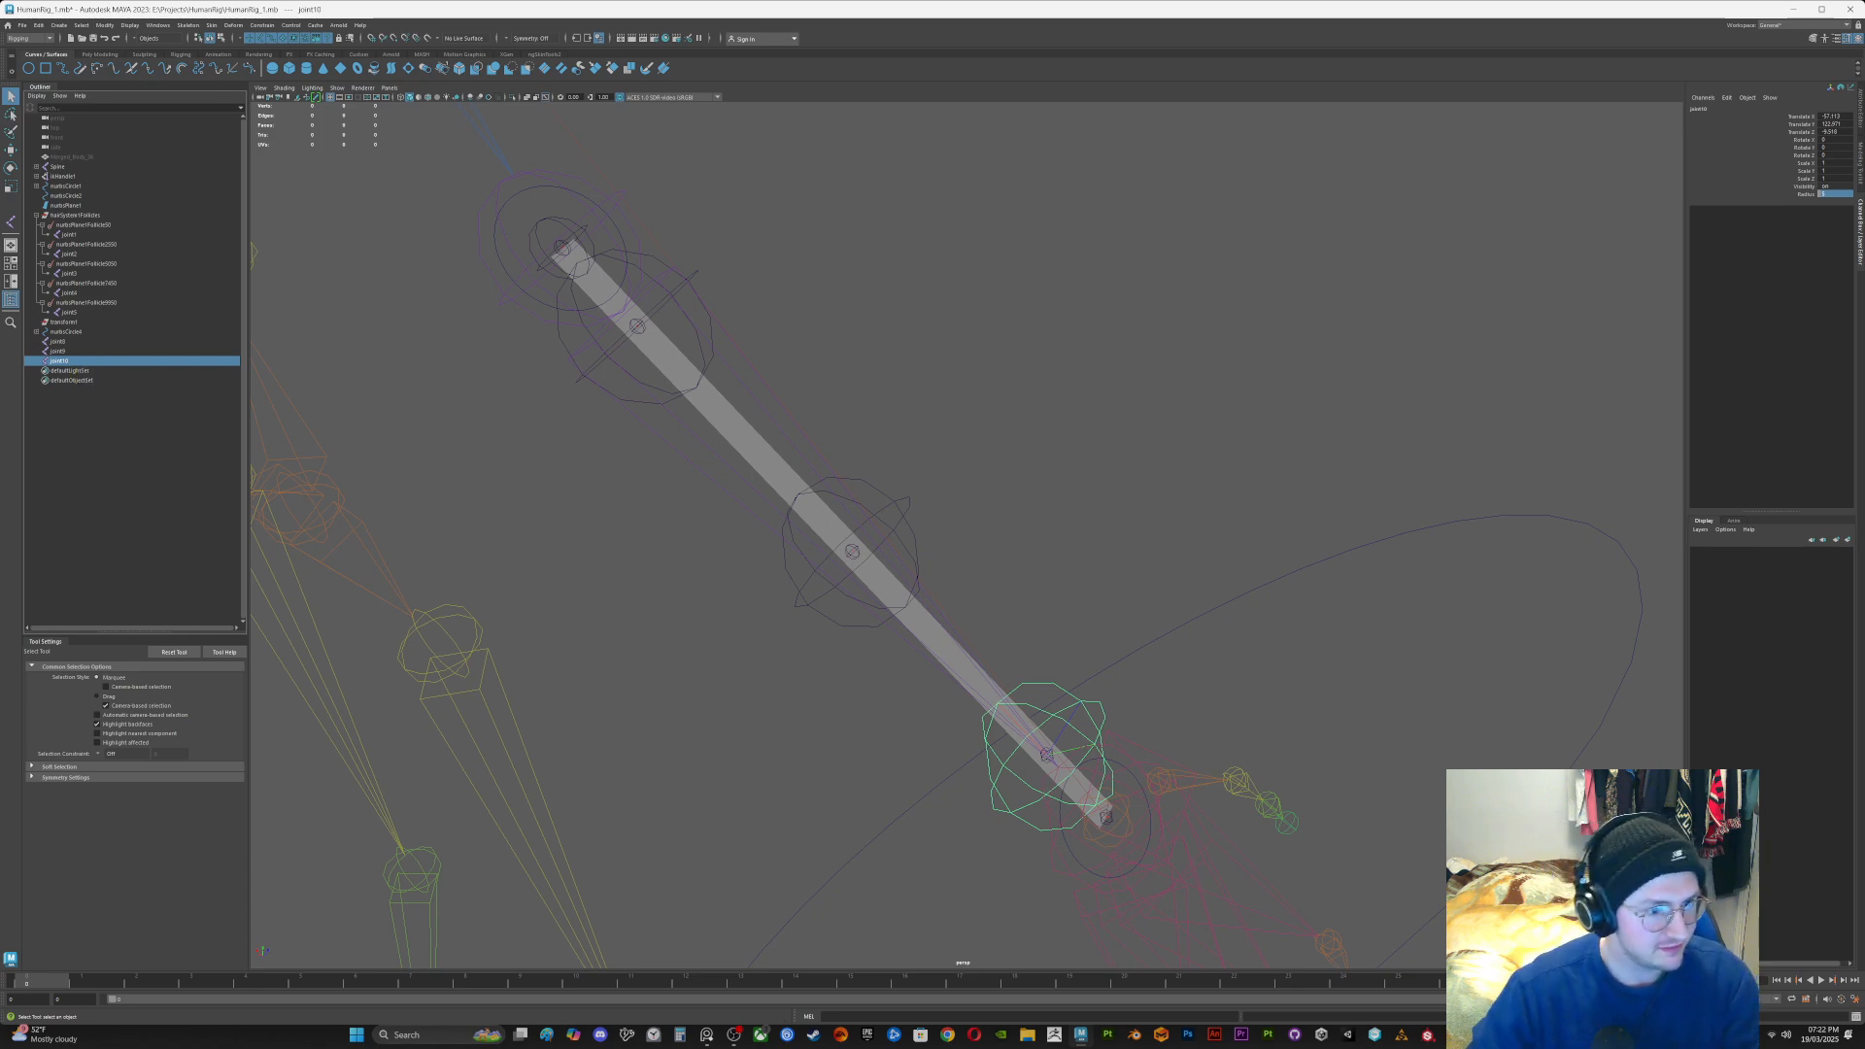
left_click(59, 350, "ctrl")
key("p")
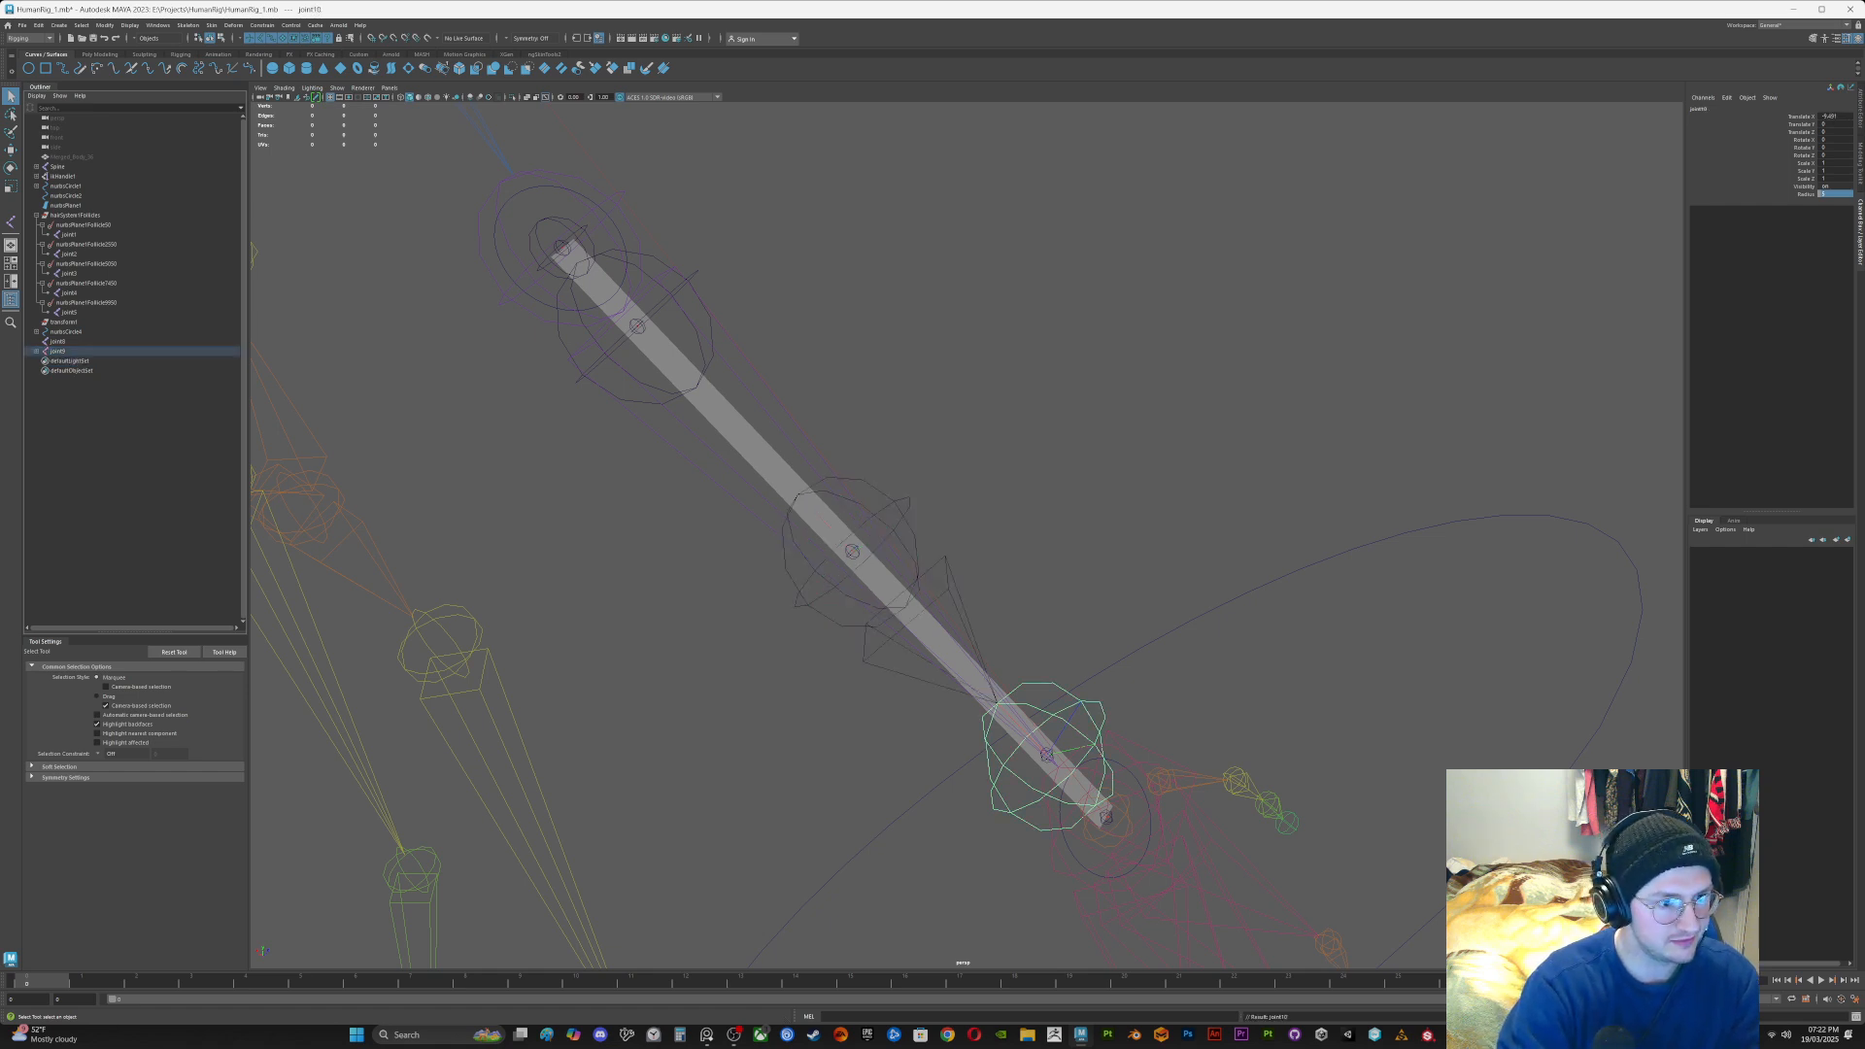
left_click(58, 351)
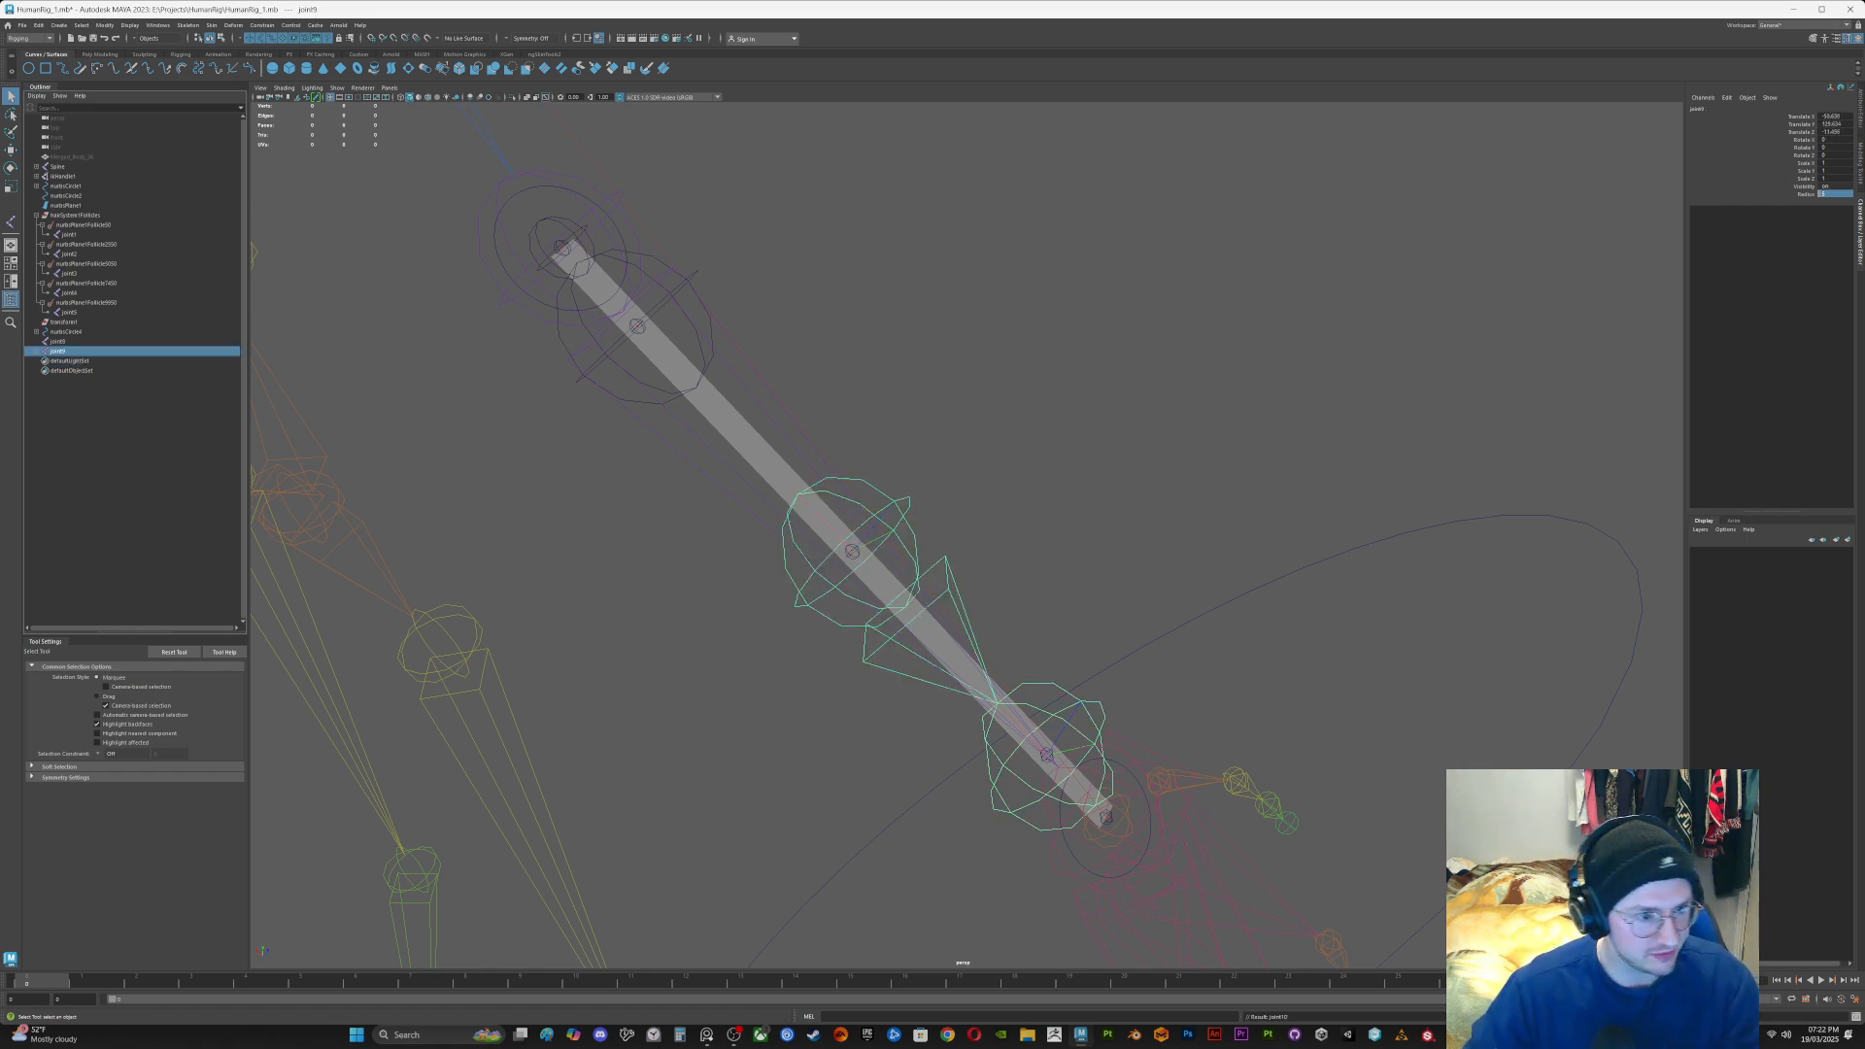
Step: Parent the duplicated joint at the middle of the forearm to the duplicated joint nearest the elbow
left_click(58, 341, "ctrl")
key("p")
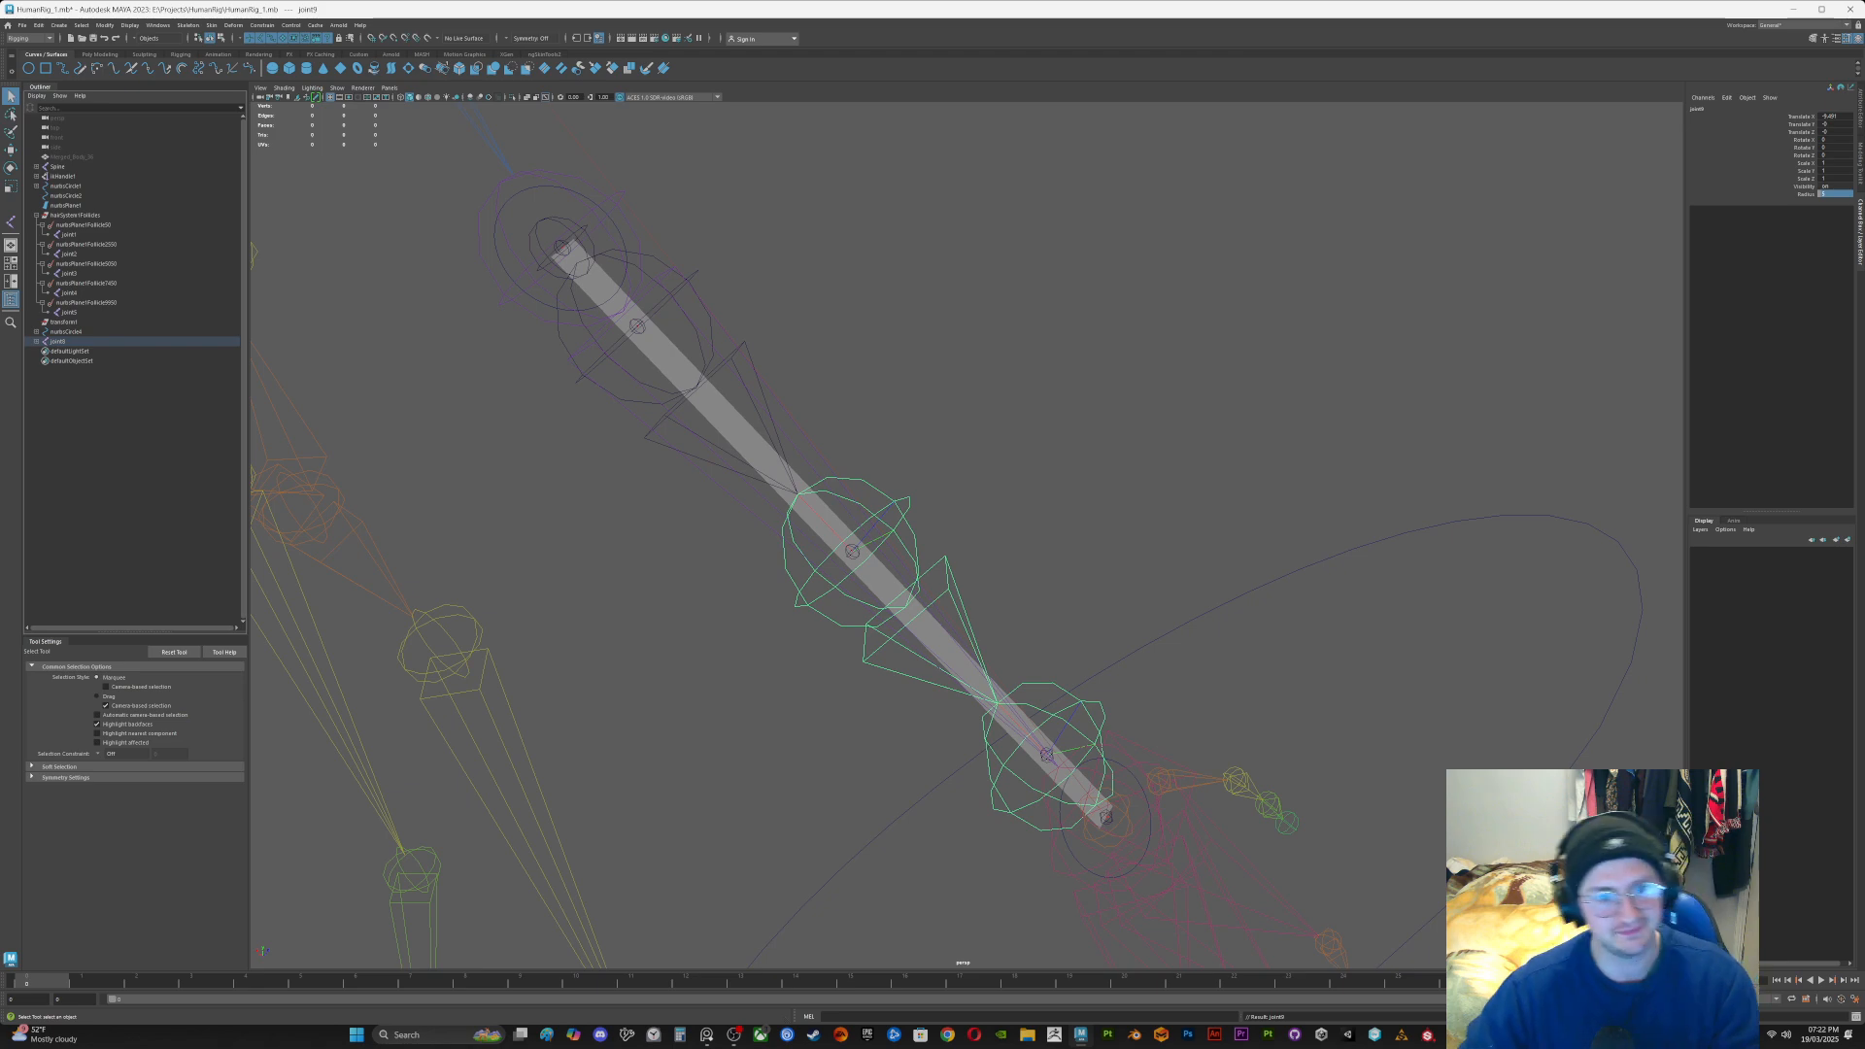
left_click(698, 388)
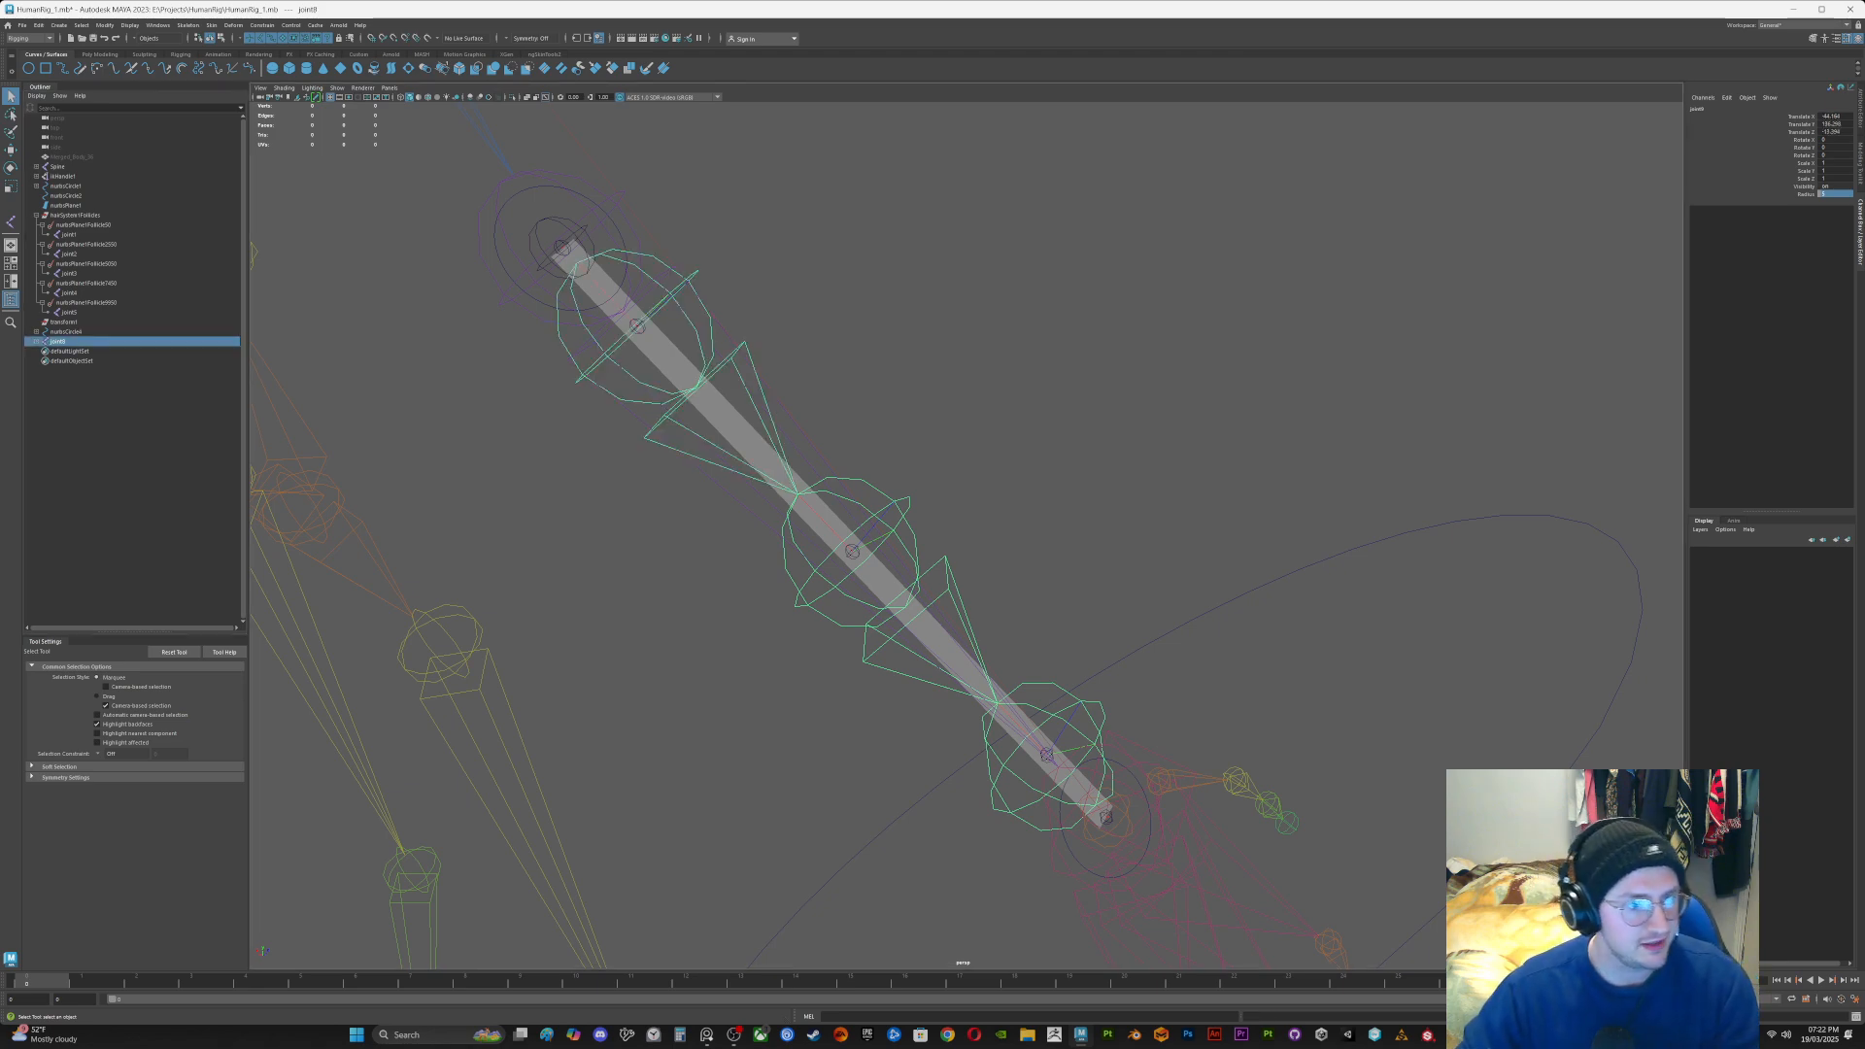
Step: Parent the duplicated forearm joint chain to Elbow_R in the Spine skeleton hierarchy
left_click_drag(933, 544, 602, 568, "alt")
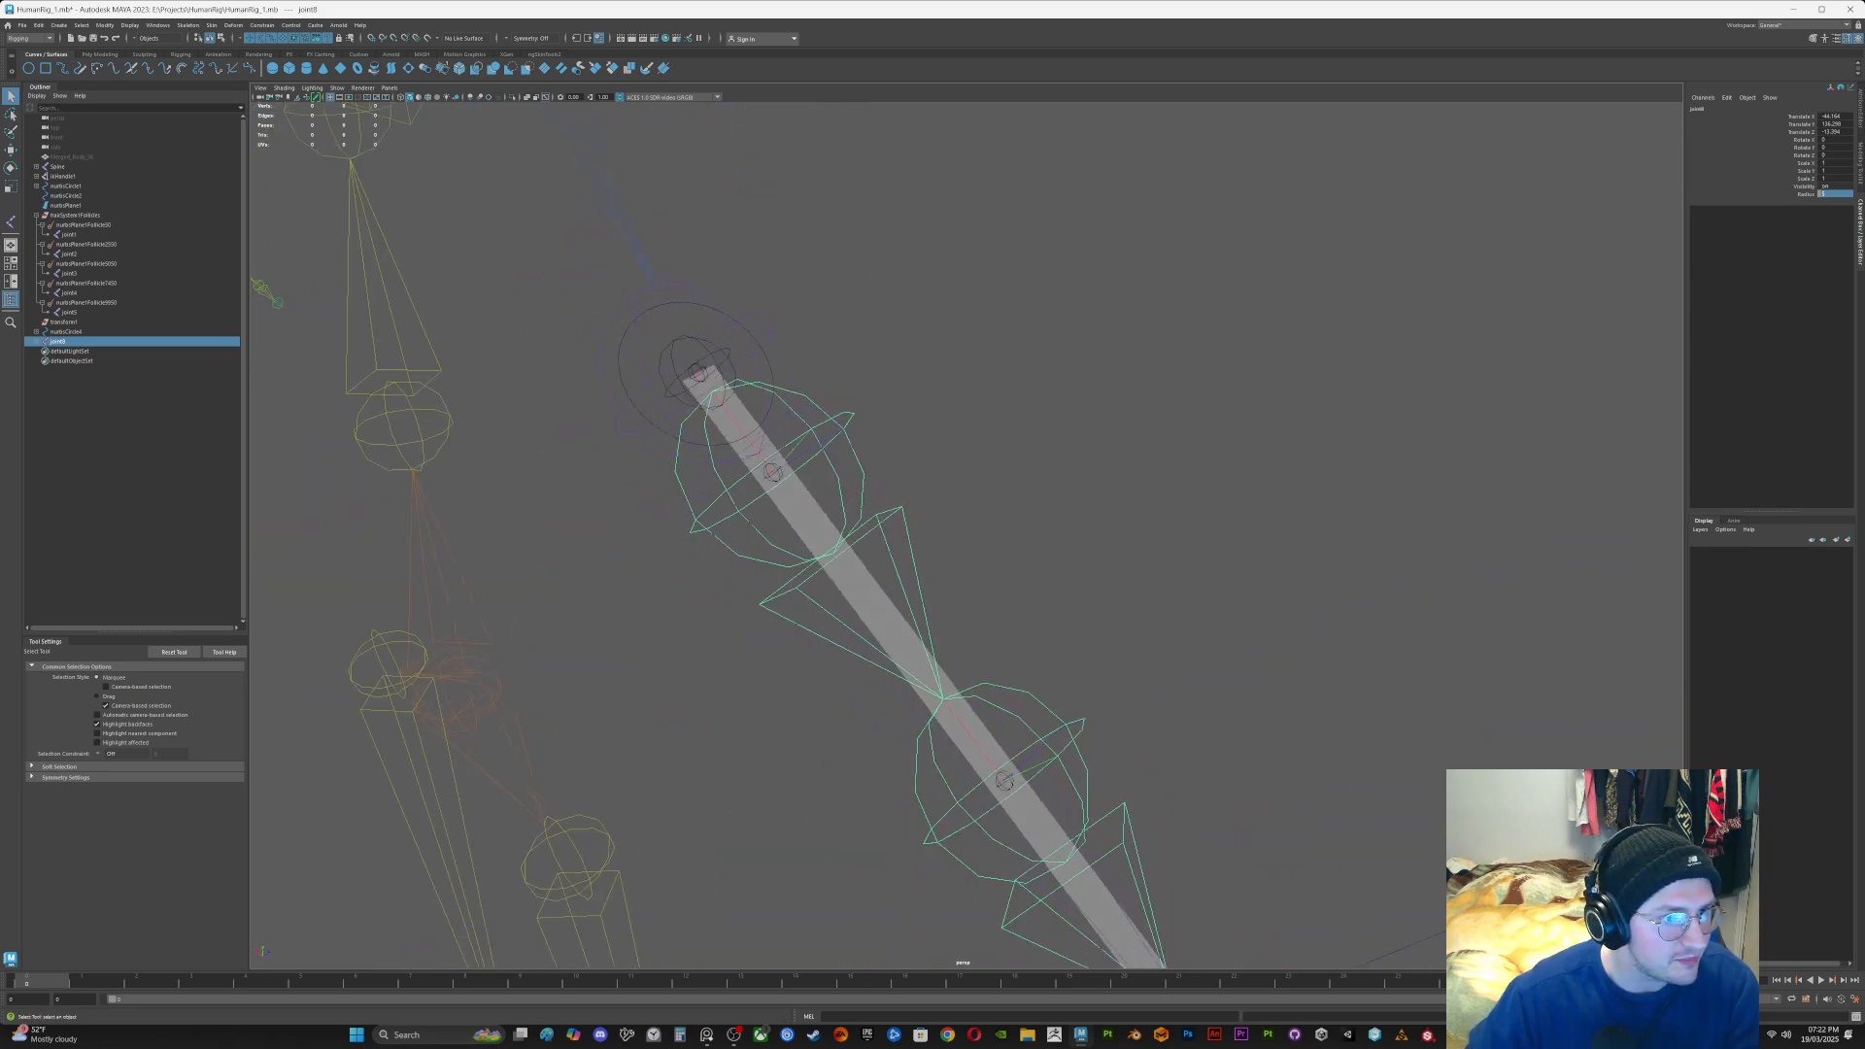
left_click(37, 166, "shift")
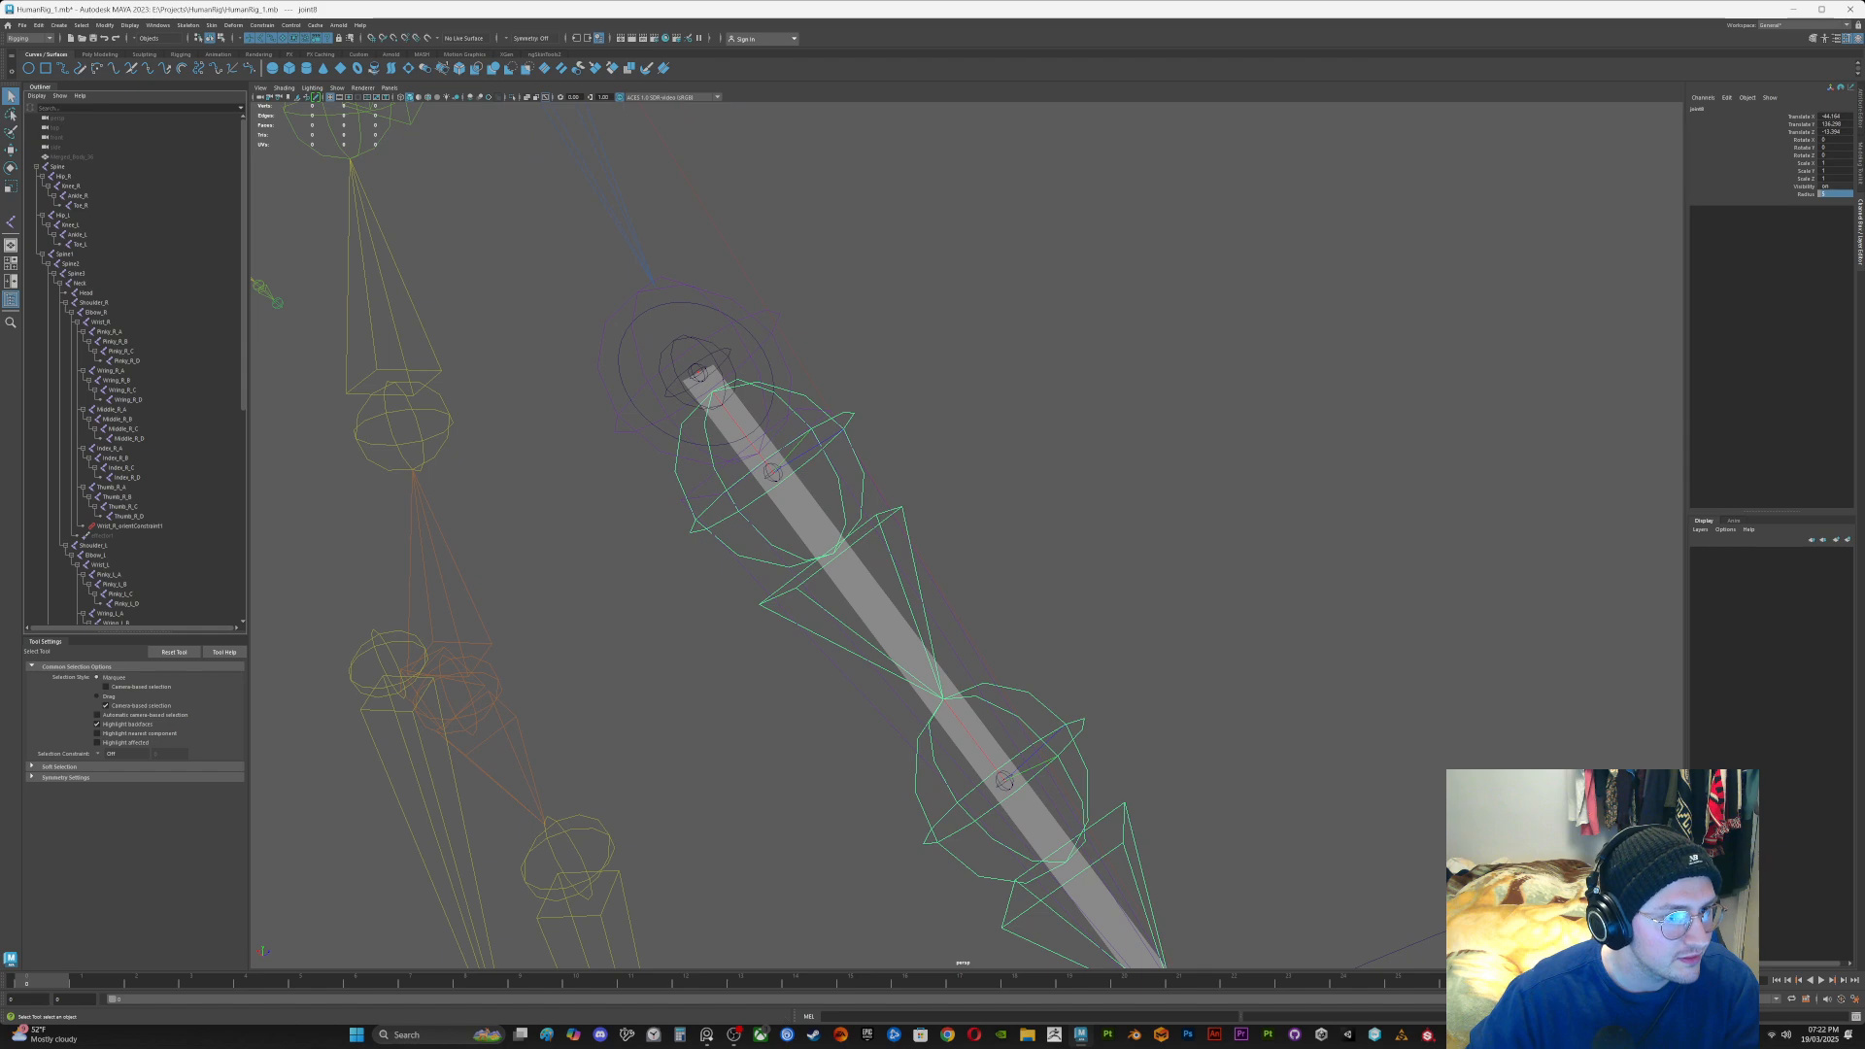
scroll(136, 369, "down", 8)
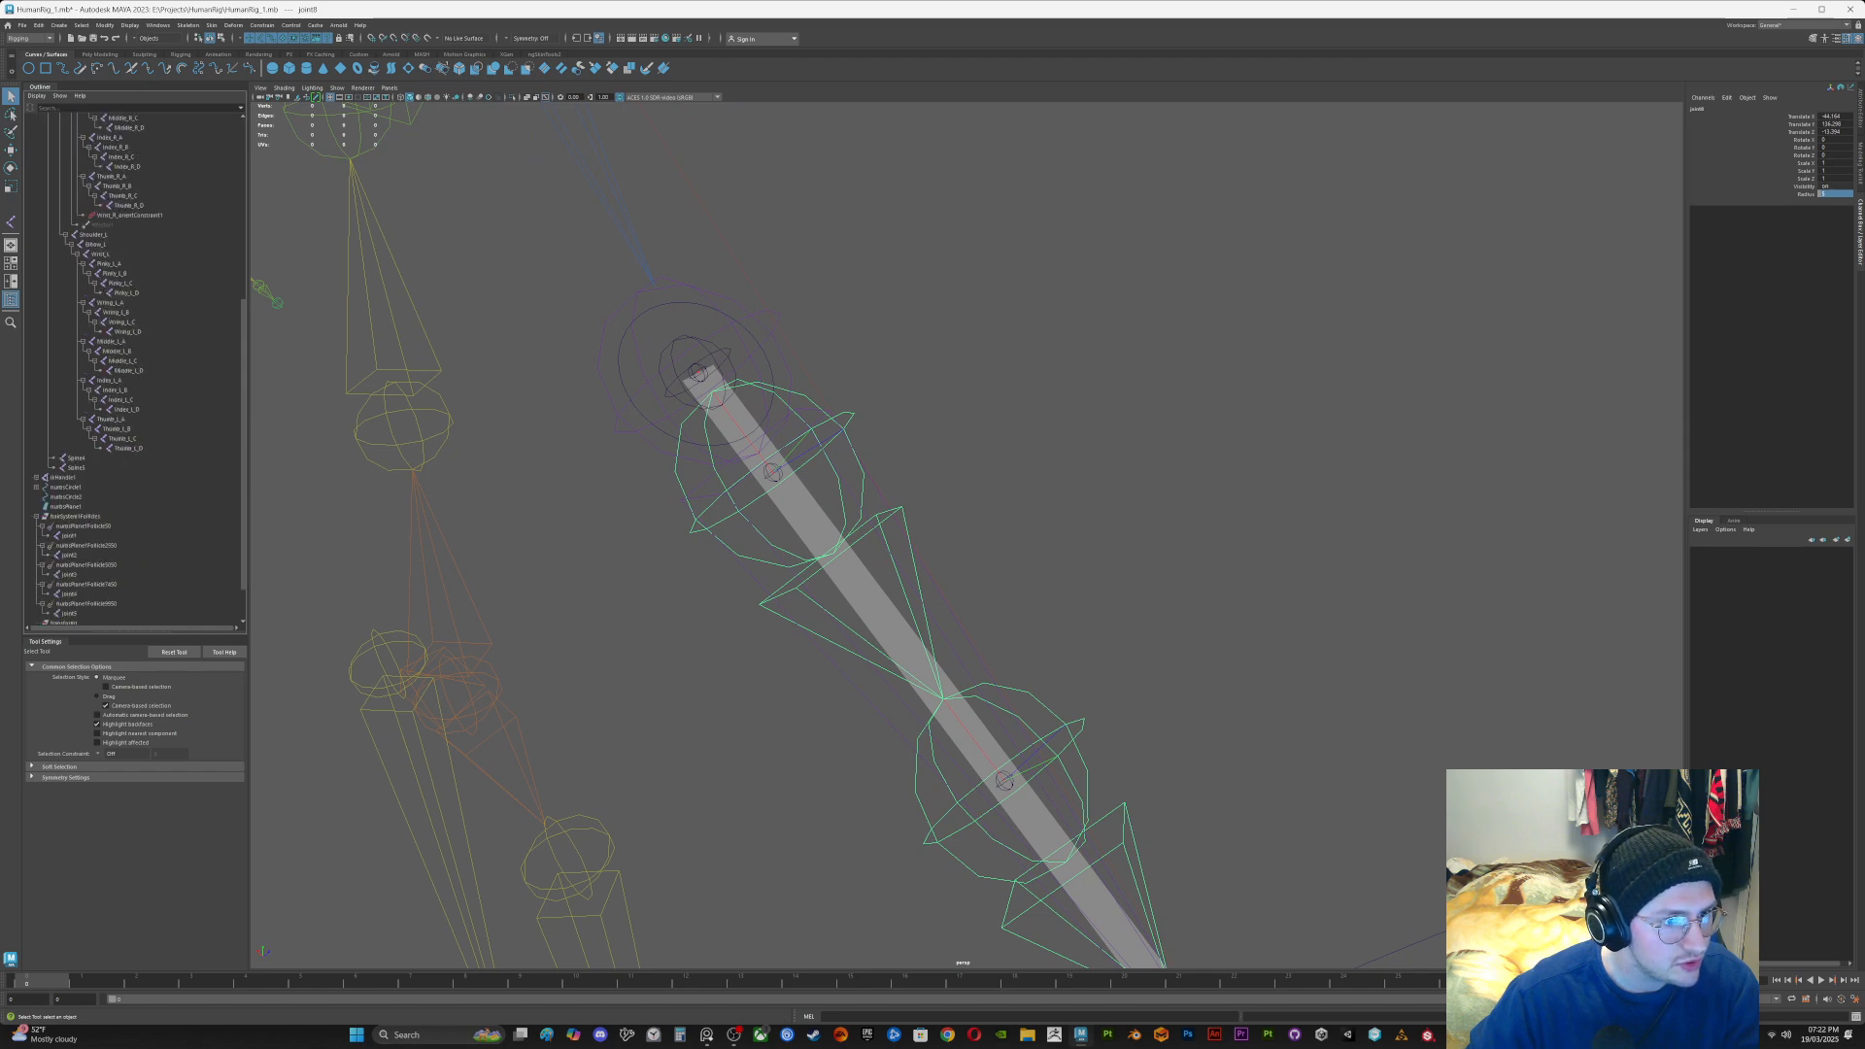
scroll(136, 369, "up", 8)
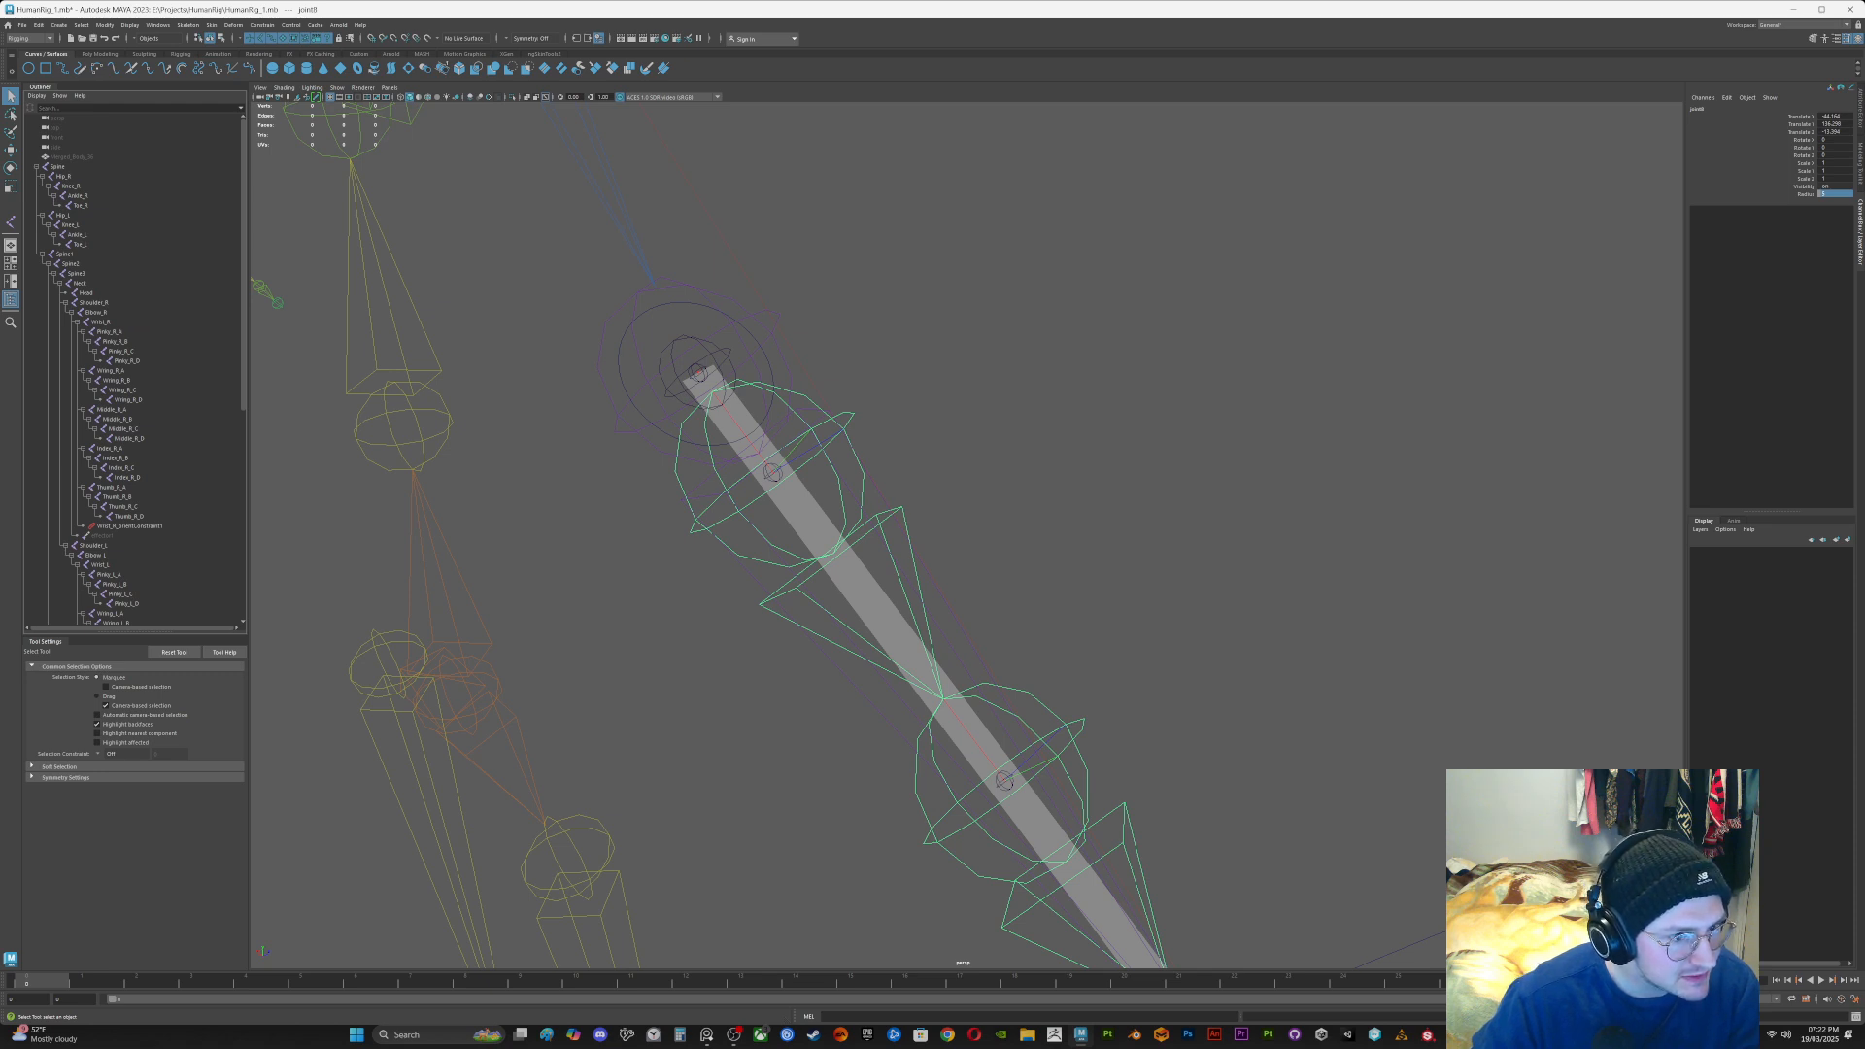
left_click(96, 312, "ctrl")
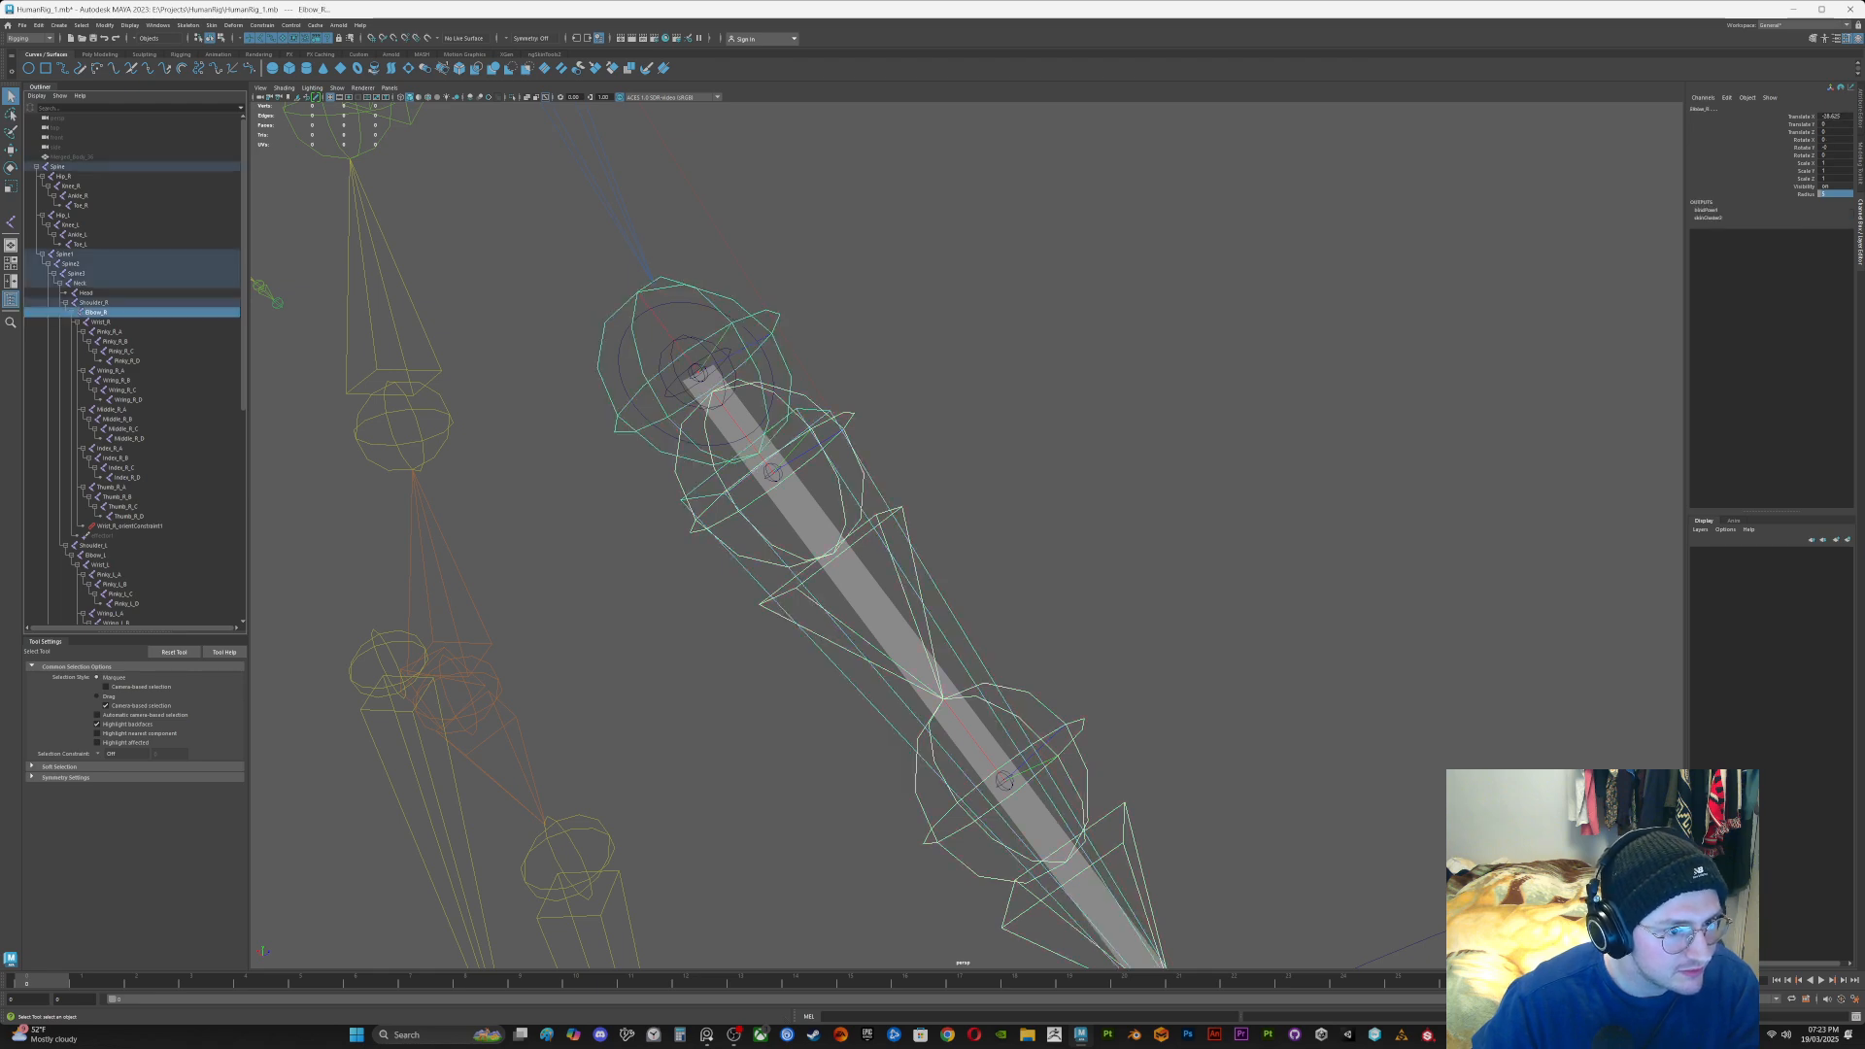
key("p")
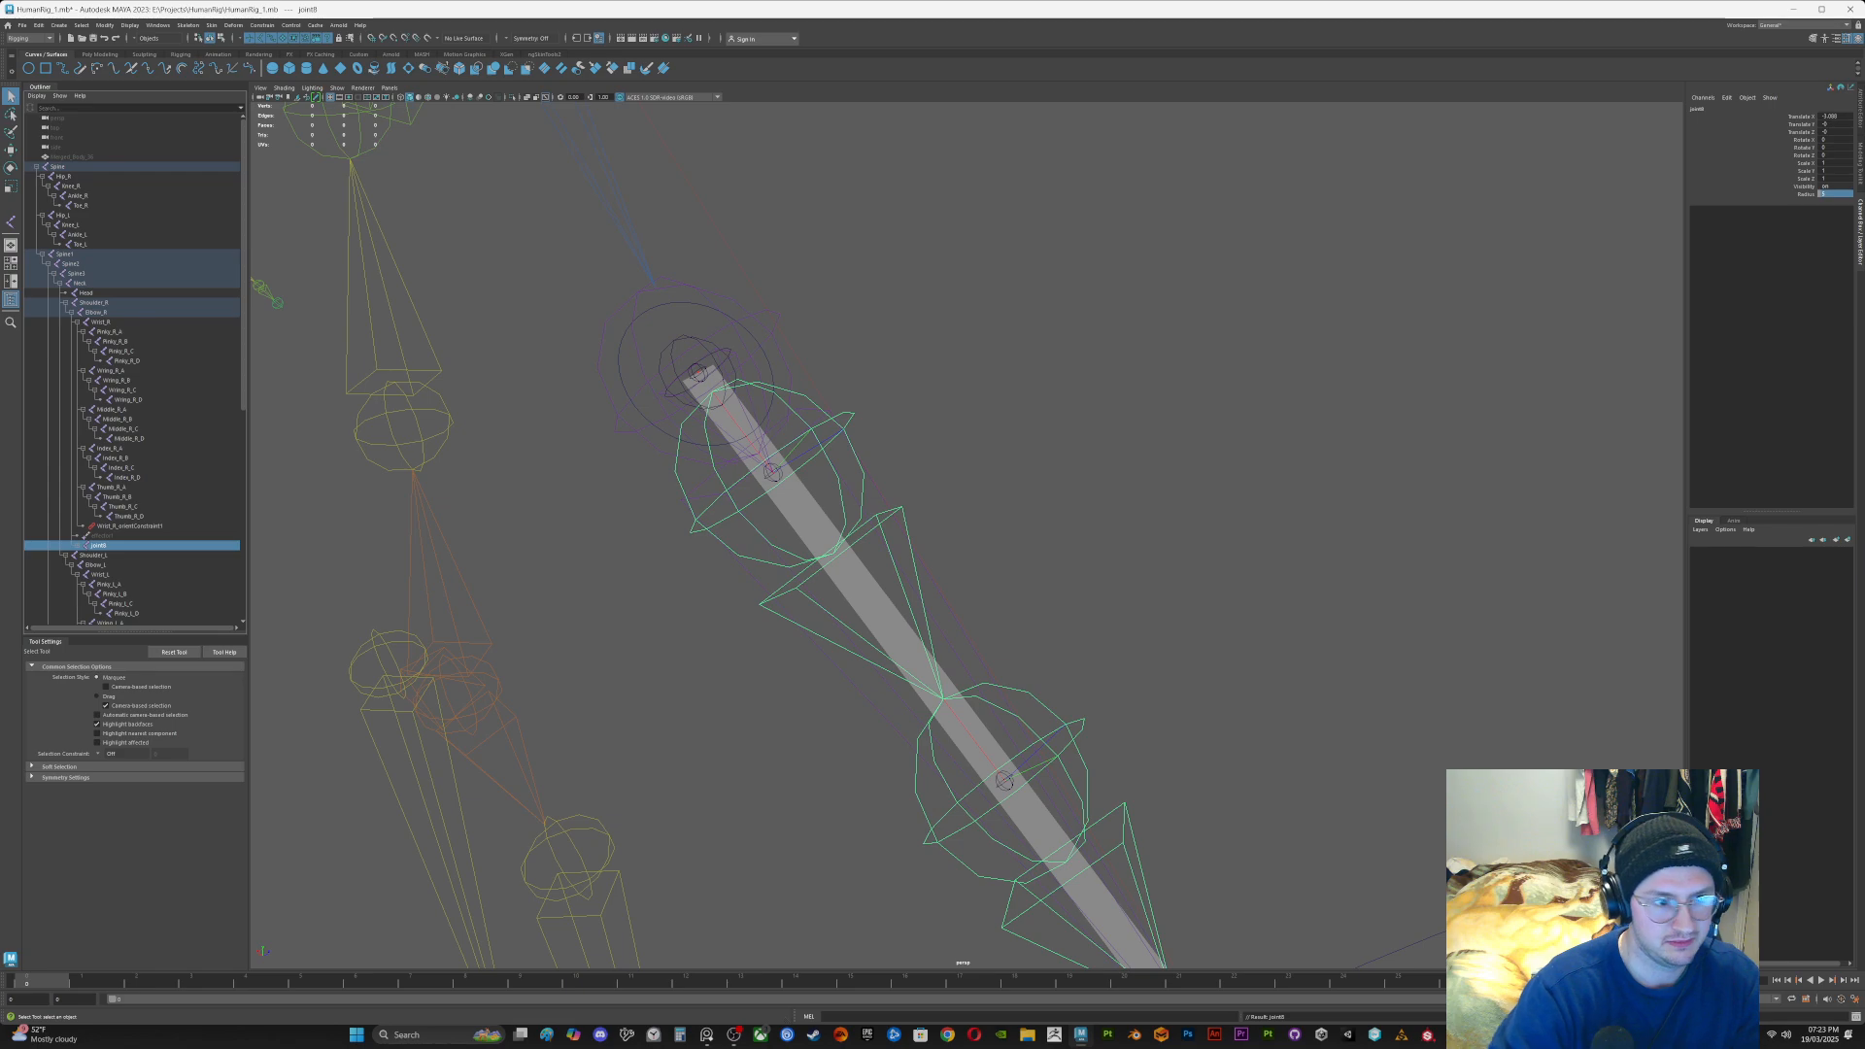
Step: Examine the Elbow_R hierarchy and how the new forearm chain sits along the ribbon between elbow and wrist
left_click(97, 312)
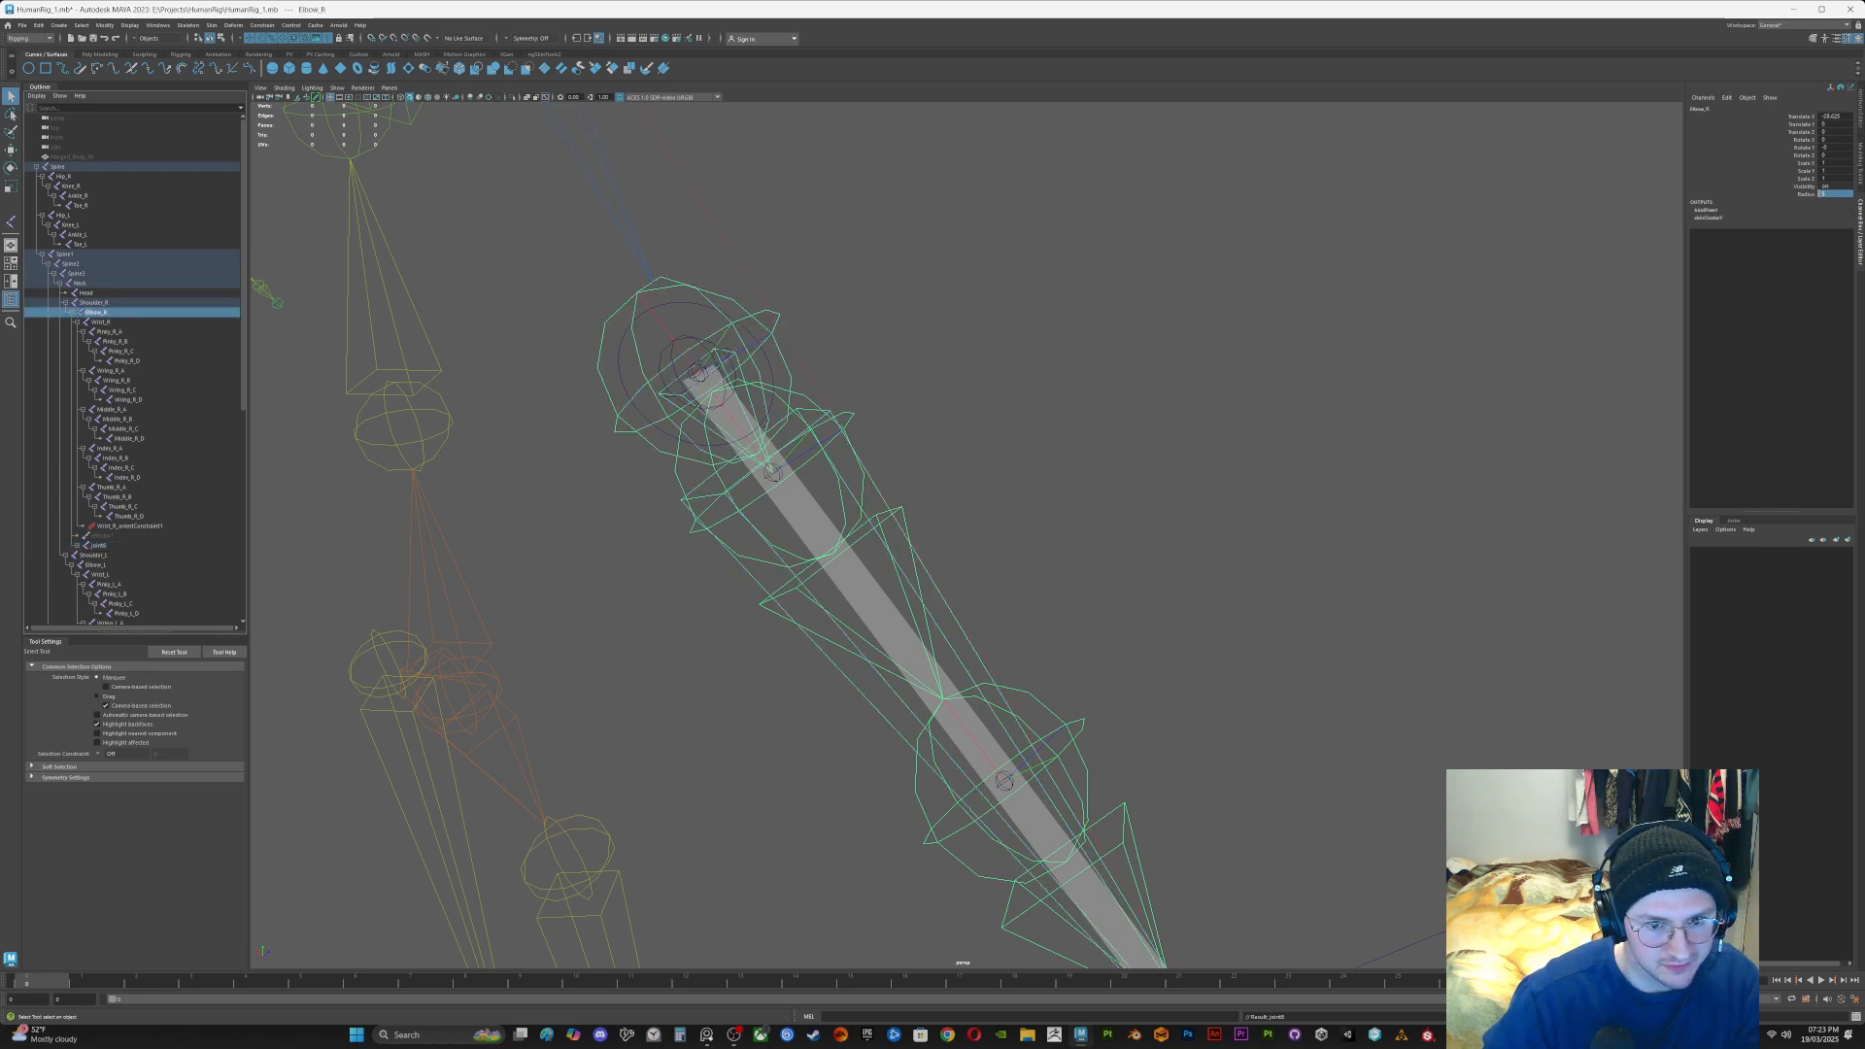
scroll(967, 534, "down", 5)
middle_click_drag(972, 632, 904, 467, "alt")
left_click_drag(904, 466, 1055, 476, "alt")
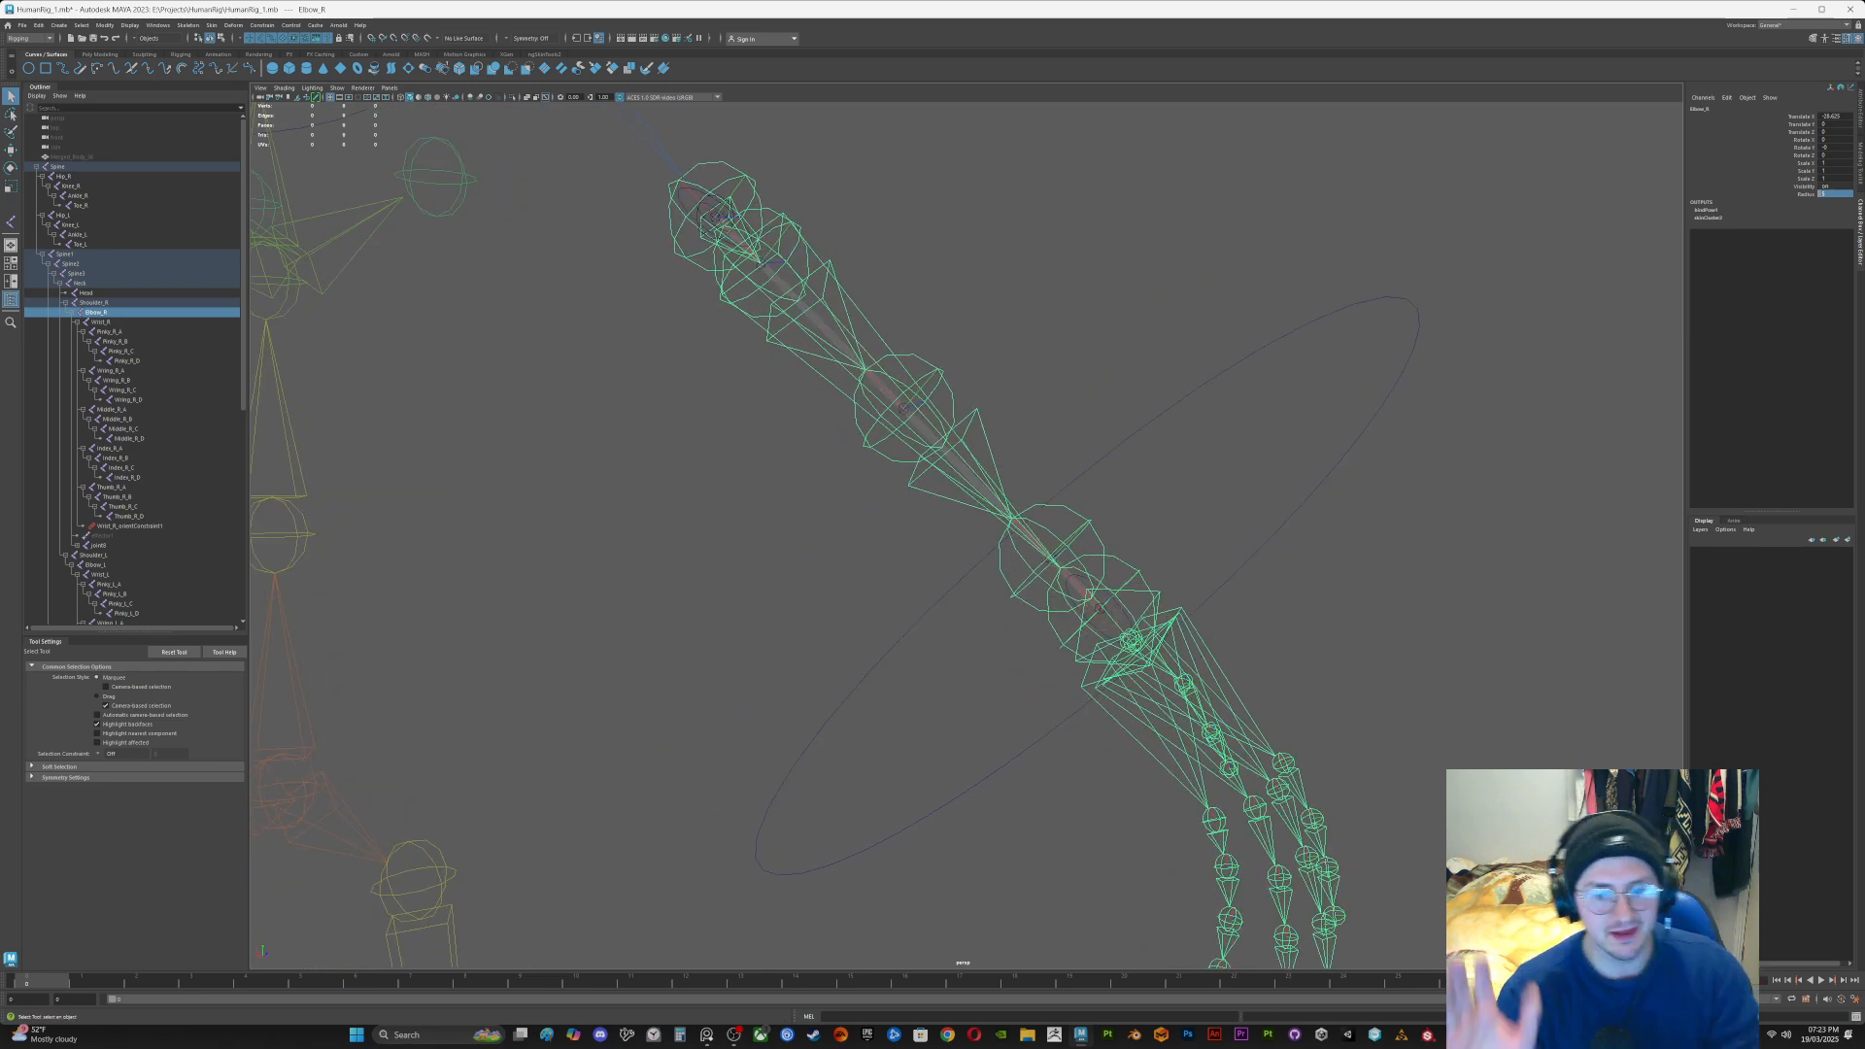
scroll(967, 534, "down", 1)
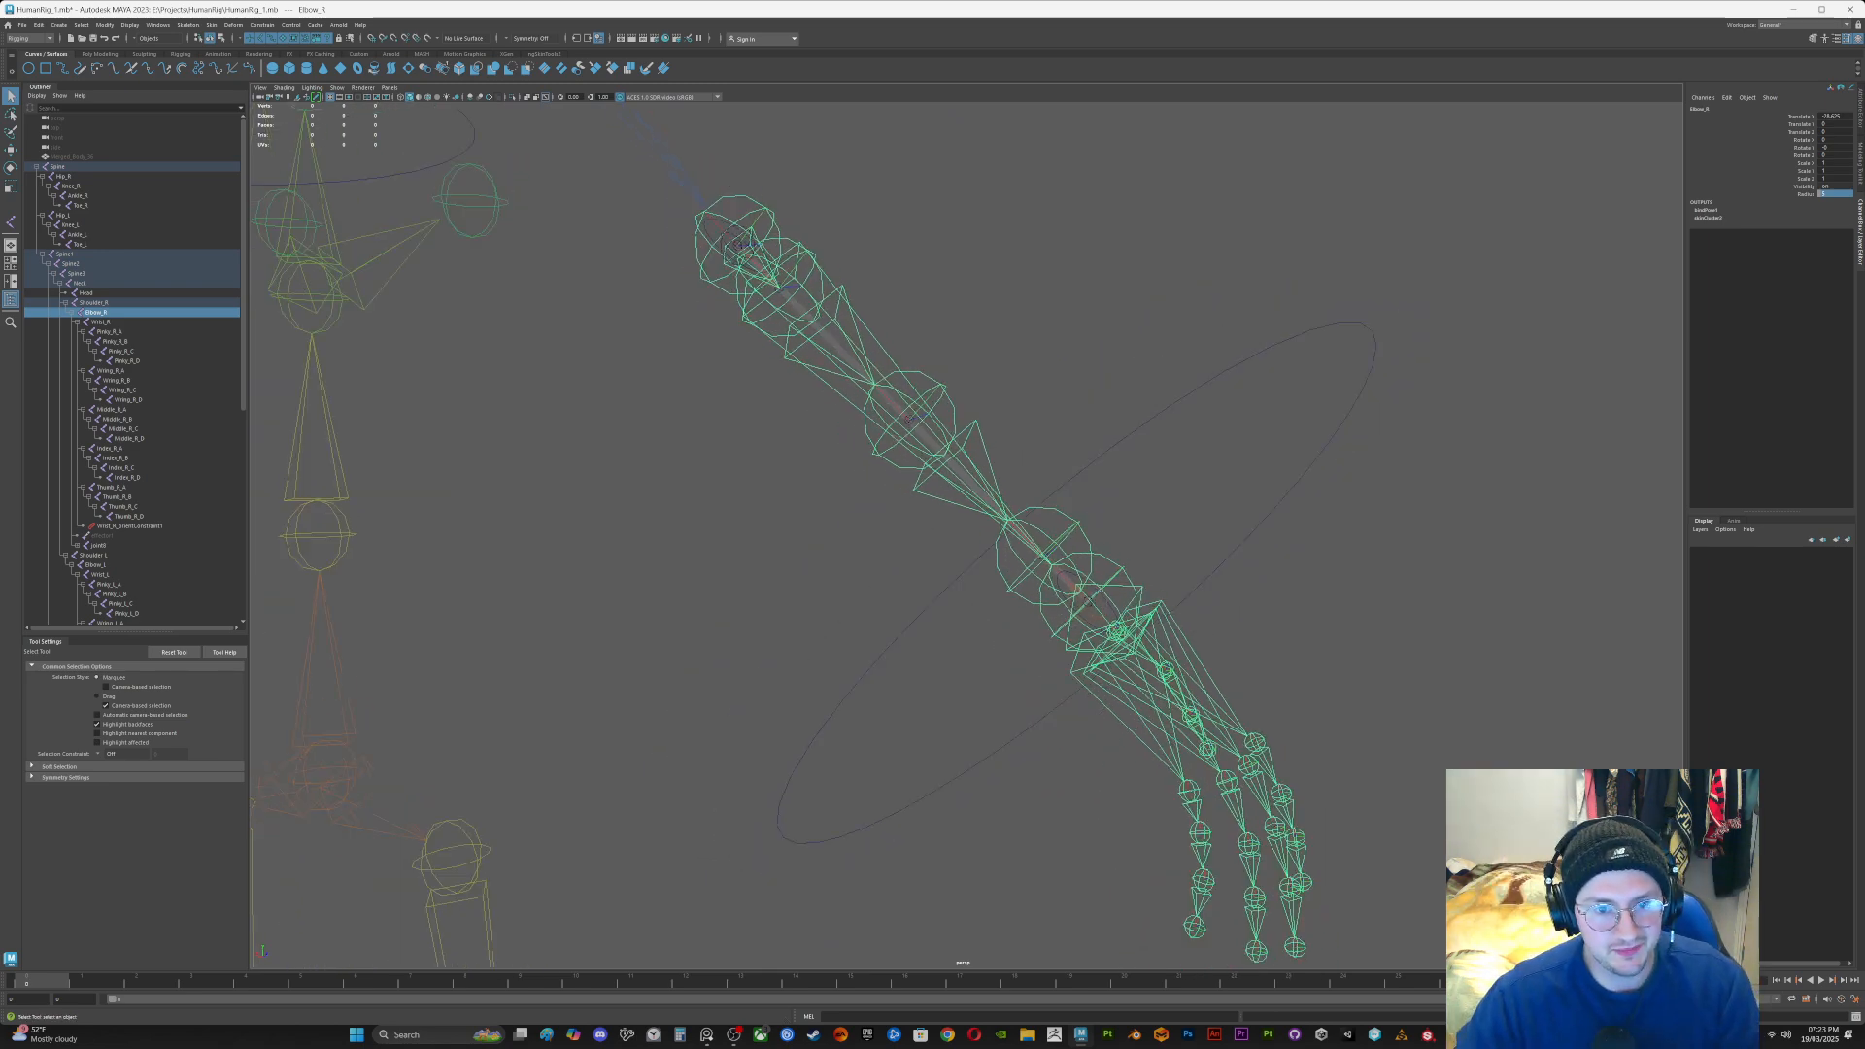
scroll(966, 534, "down", 4)
left_click_drag(1020, 485, 947, 495, "alt")
scroll(966, 535, "up", 4)
scroll(966, 534, "up", 2)
left_click(1117, 388)
scroll(966, 534, "up", 3)
middle_click_drag(947, 497, 998, 579, "alt")
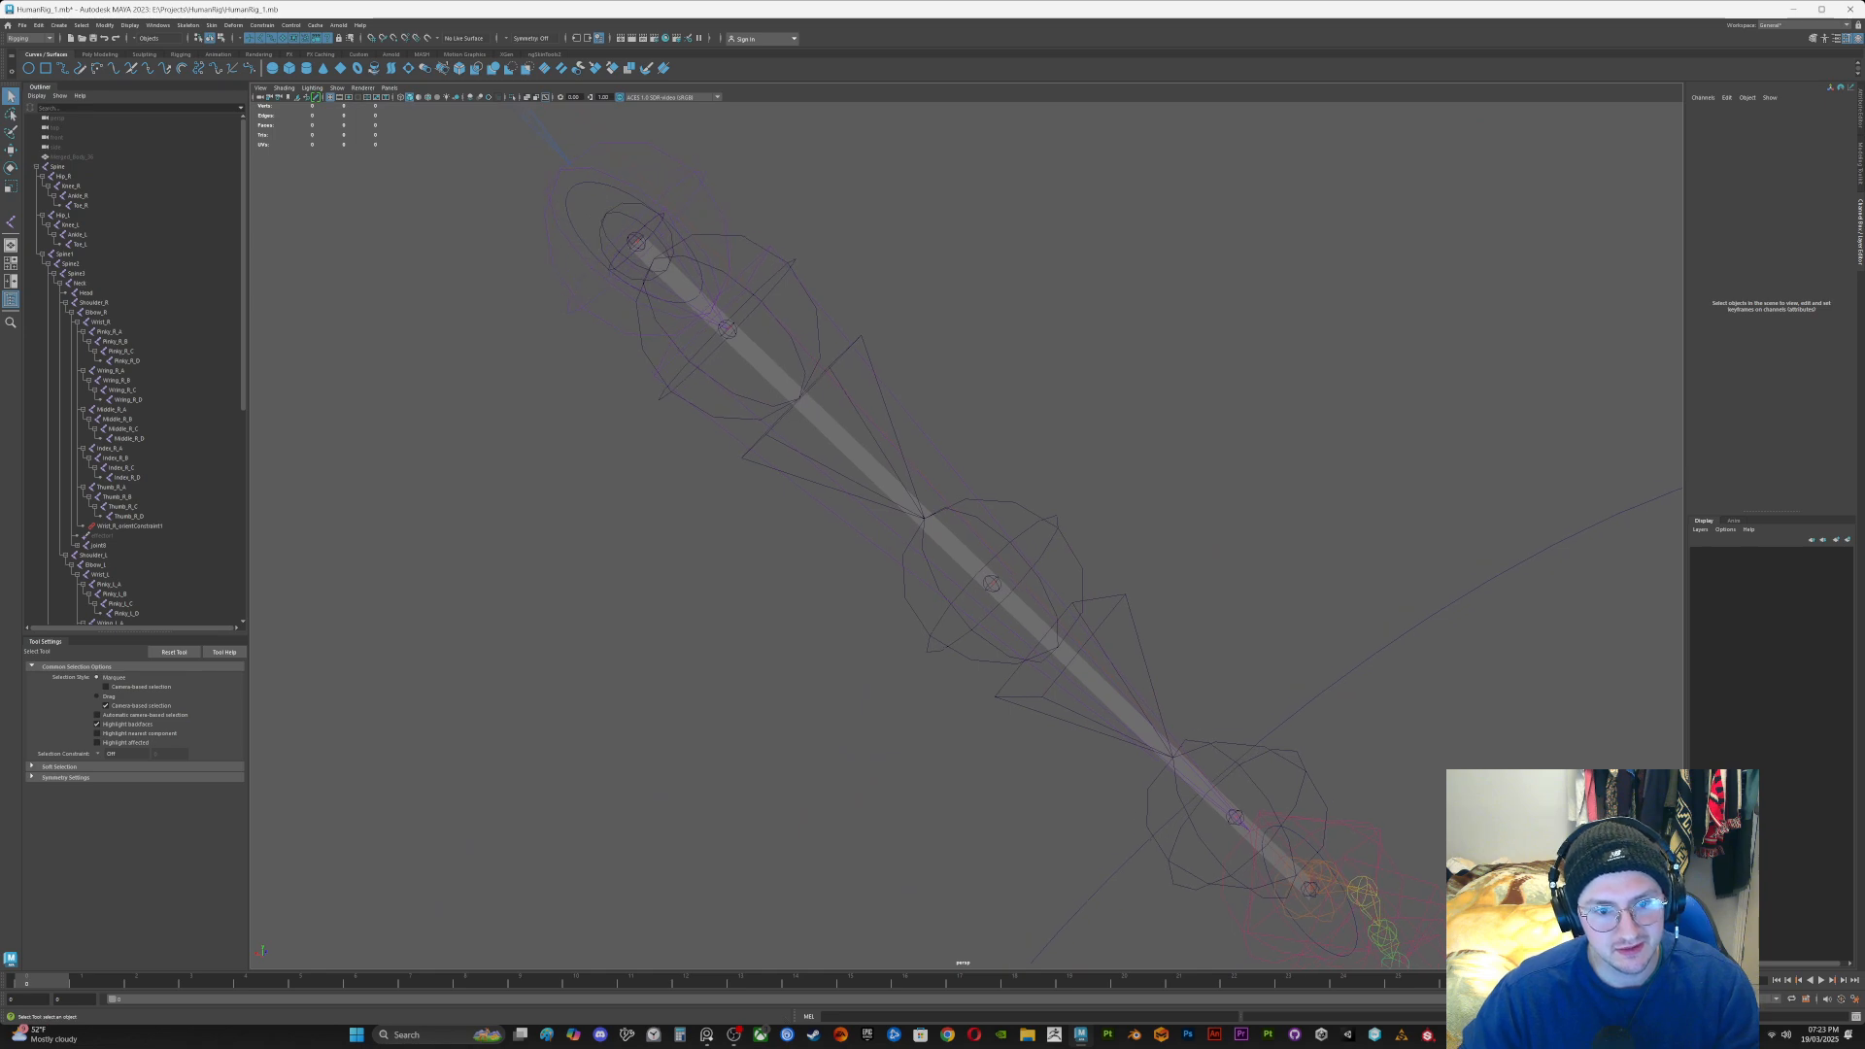
Step: Parent-constrain the duplicated joint nearest the elbow to the follicle joint at the same position
left_click(727, 331)
left_click_drag(726, 330, 835, 301, "alt")
scroll(967, 535, "up", 2)
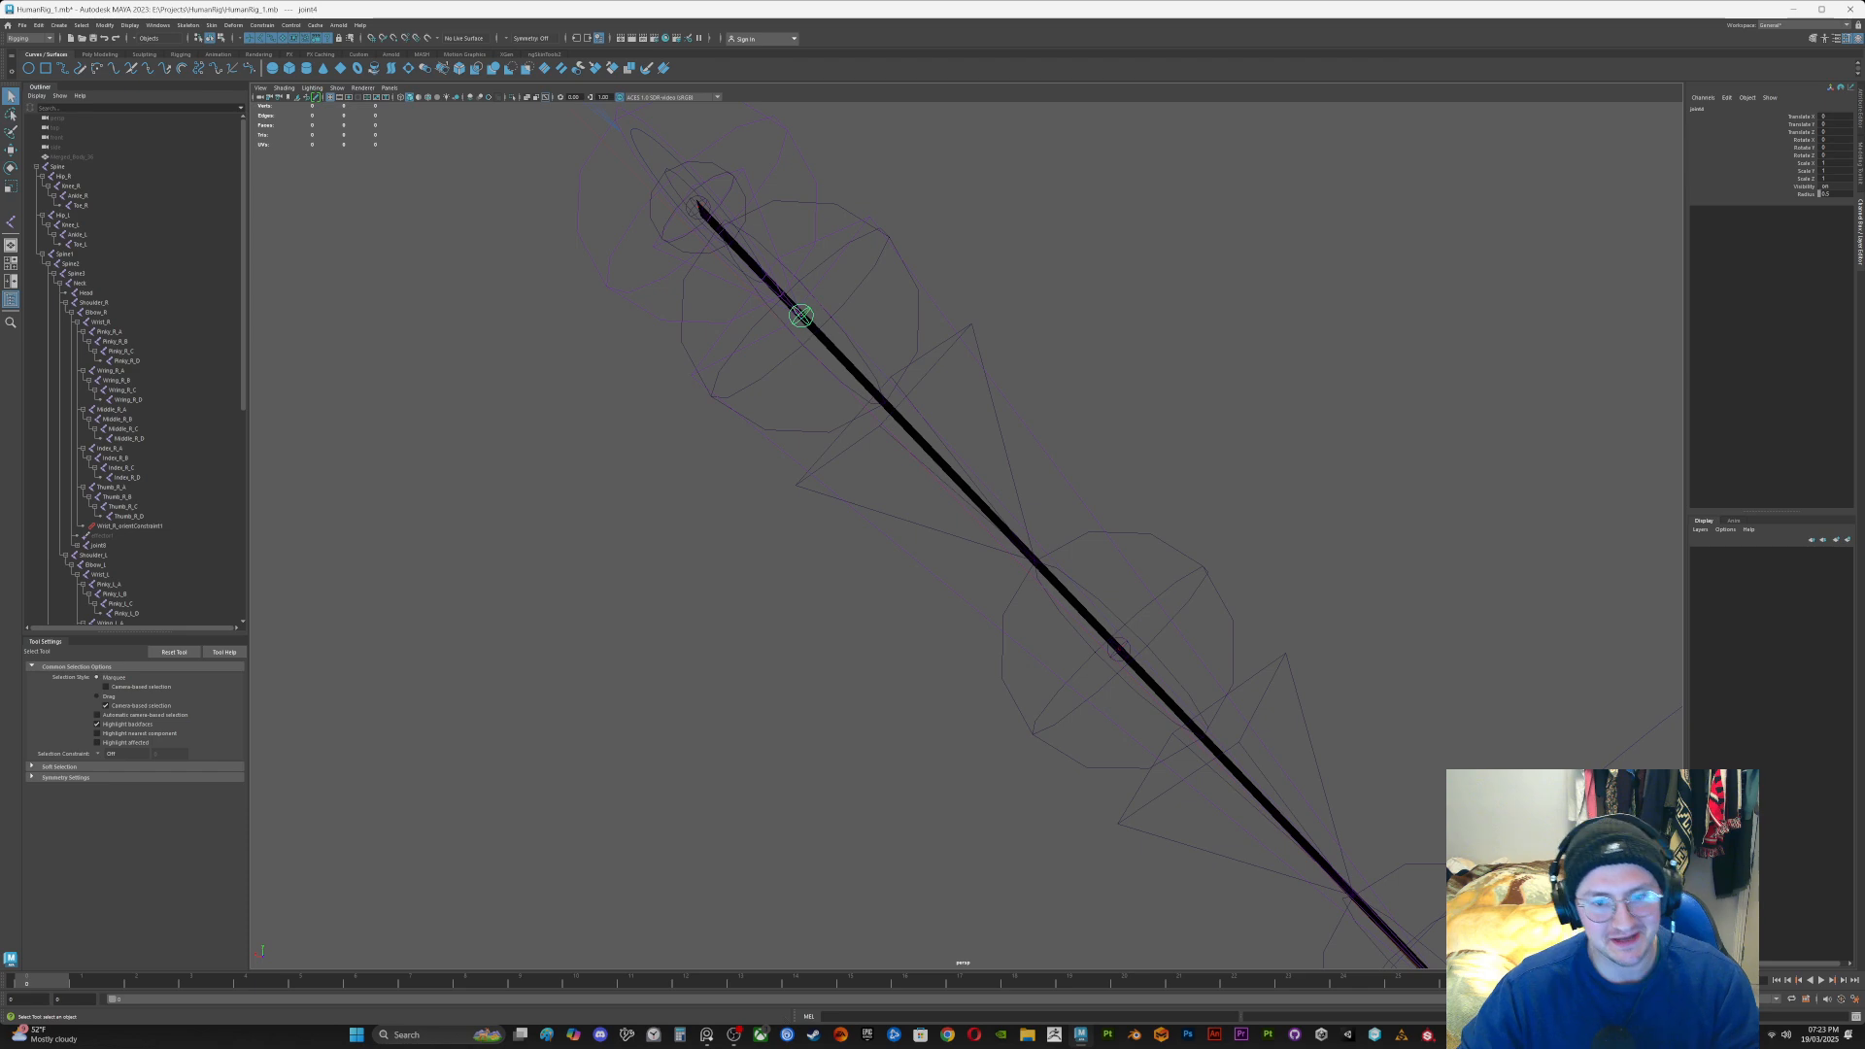
left_click(801, 315)
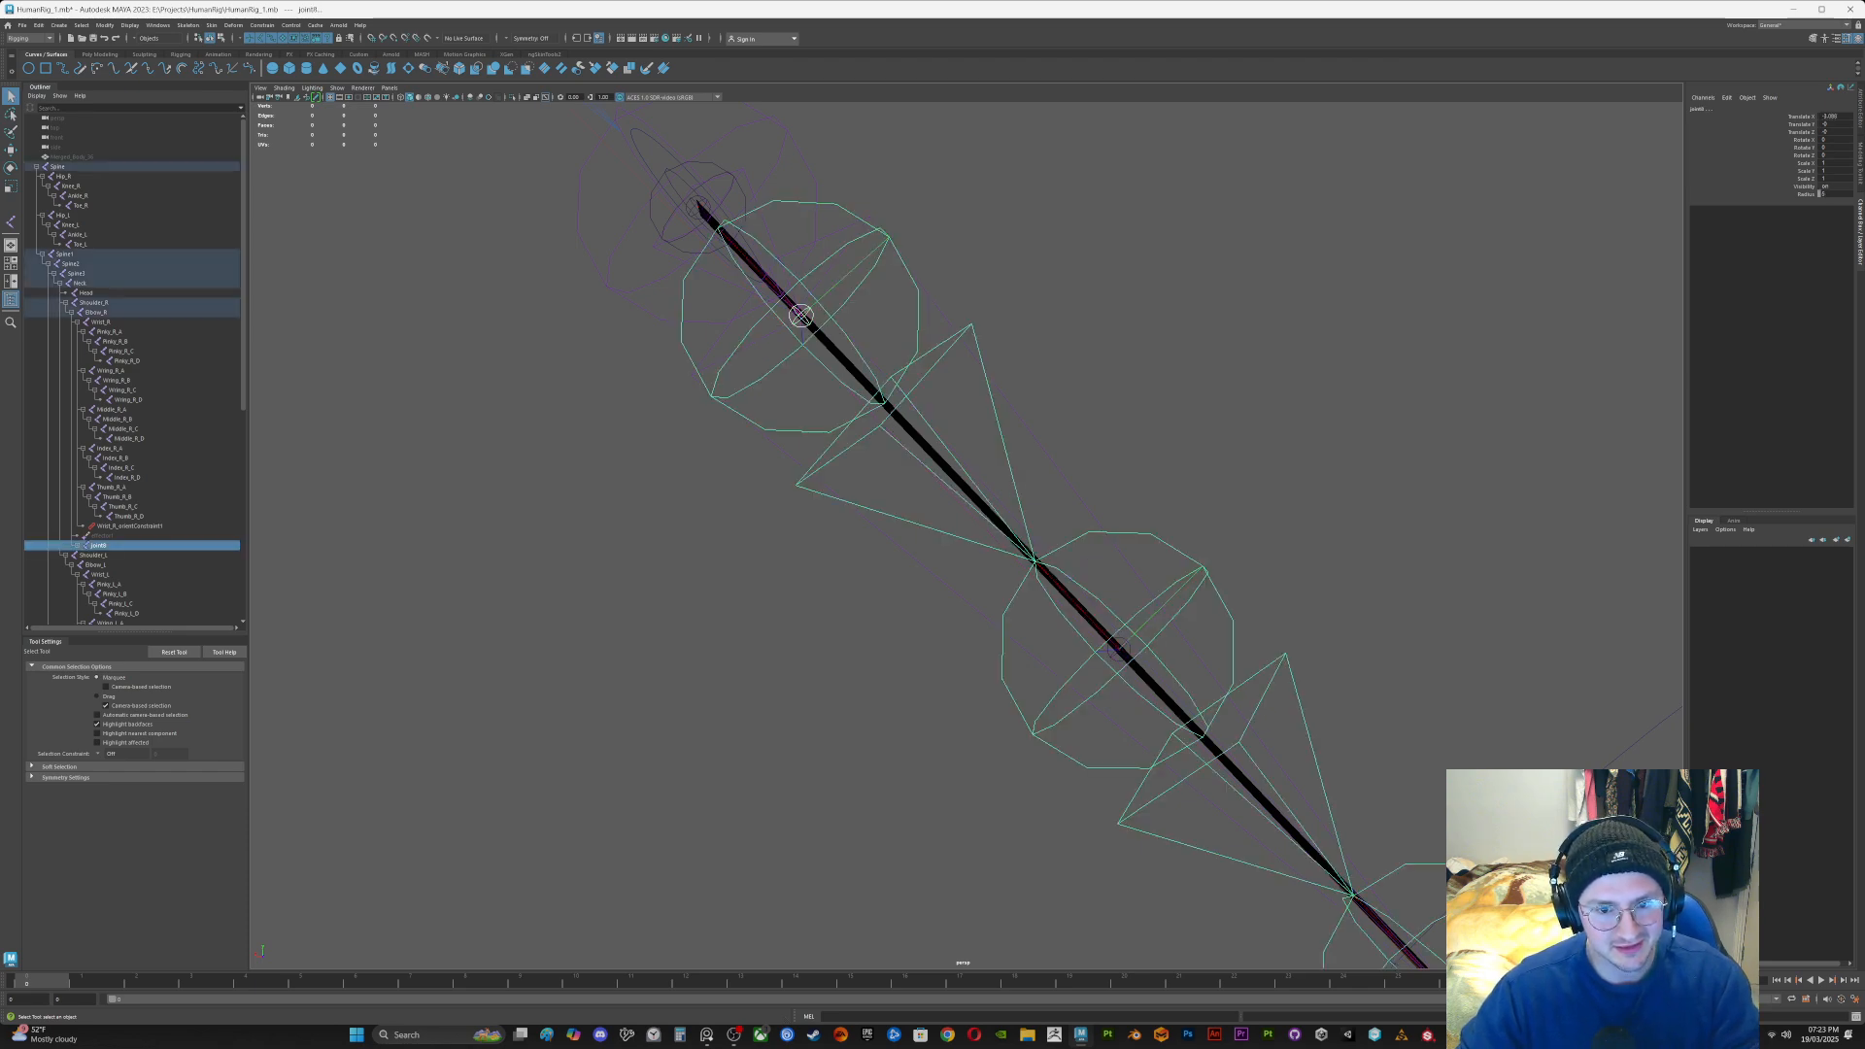
left_click_drag(801, 316, 770, 397, "alt")
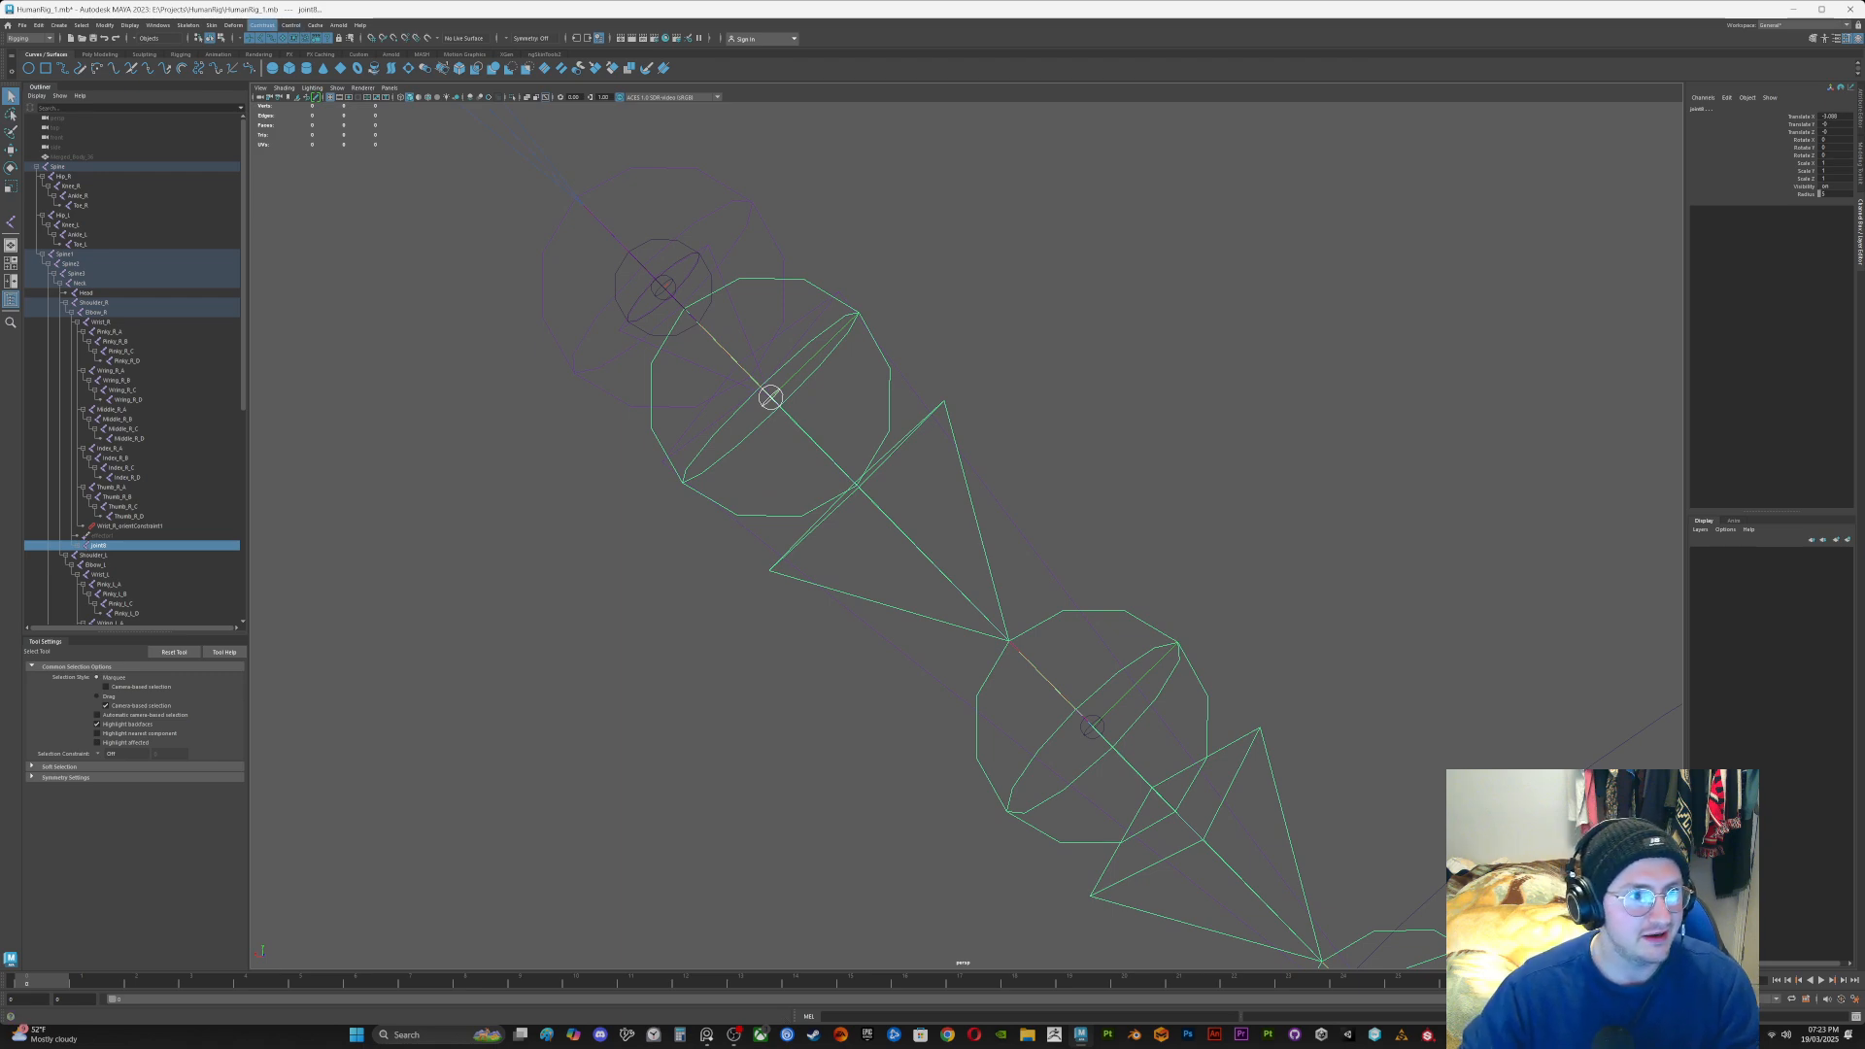
left_click(261, 25)
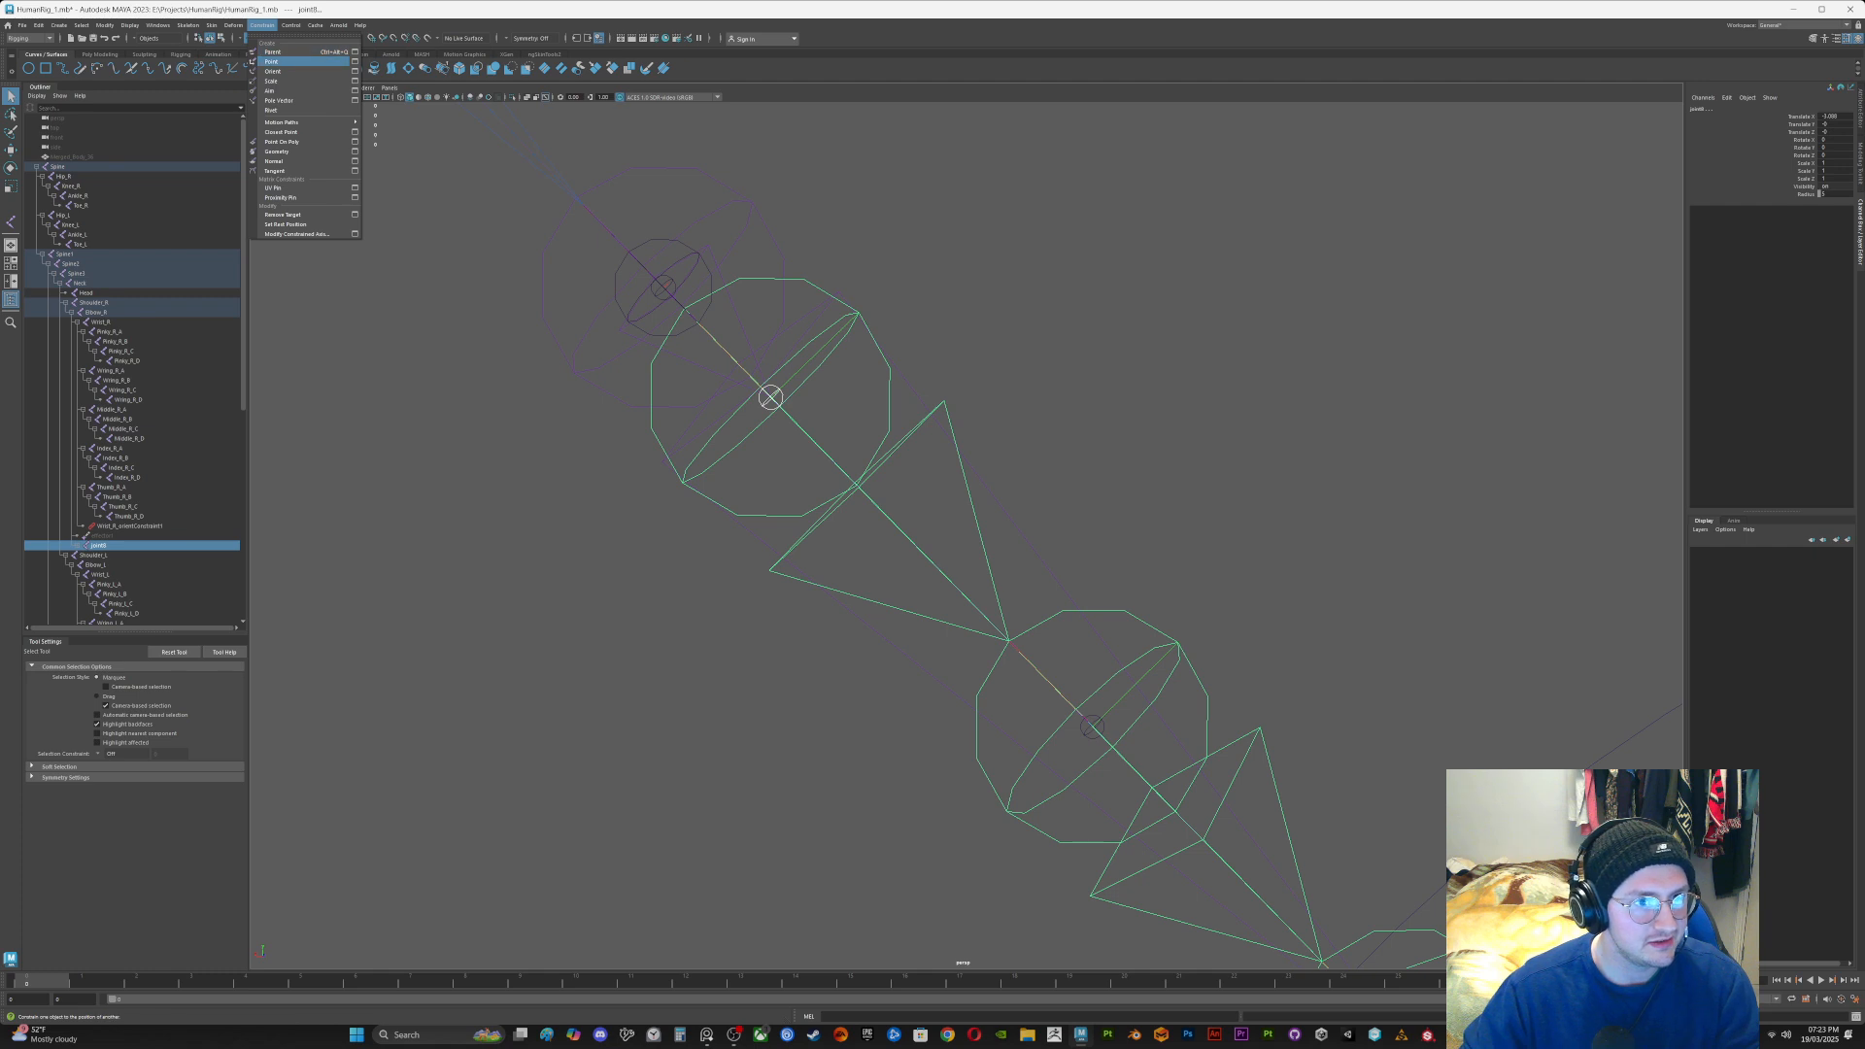
left_click(273, 51)
Step: Parent-constrain the duplicated joint at the middle of the forearm to its matching follicle joint
left_click_drag(962, 524, 874, 467, "alt")
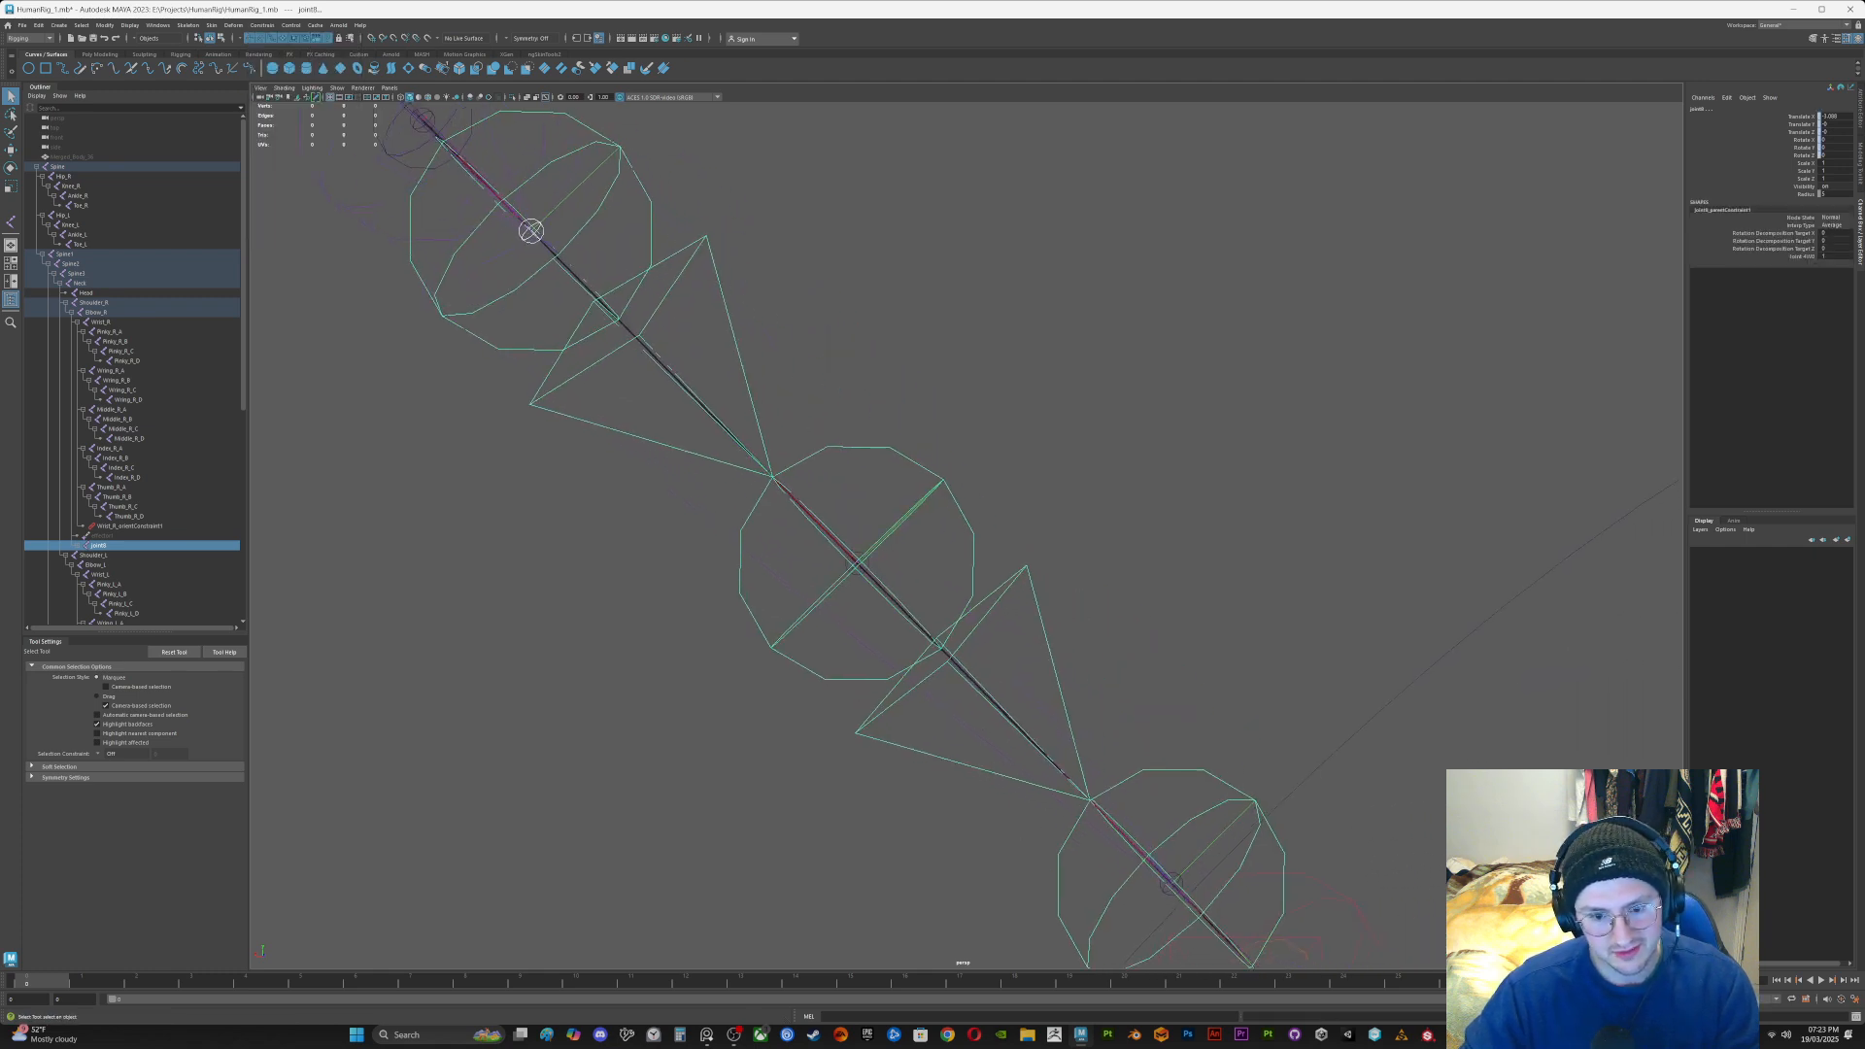
left_click(857, 564)
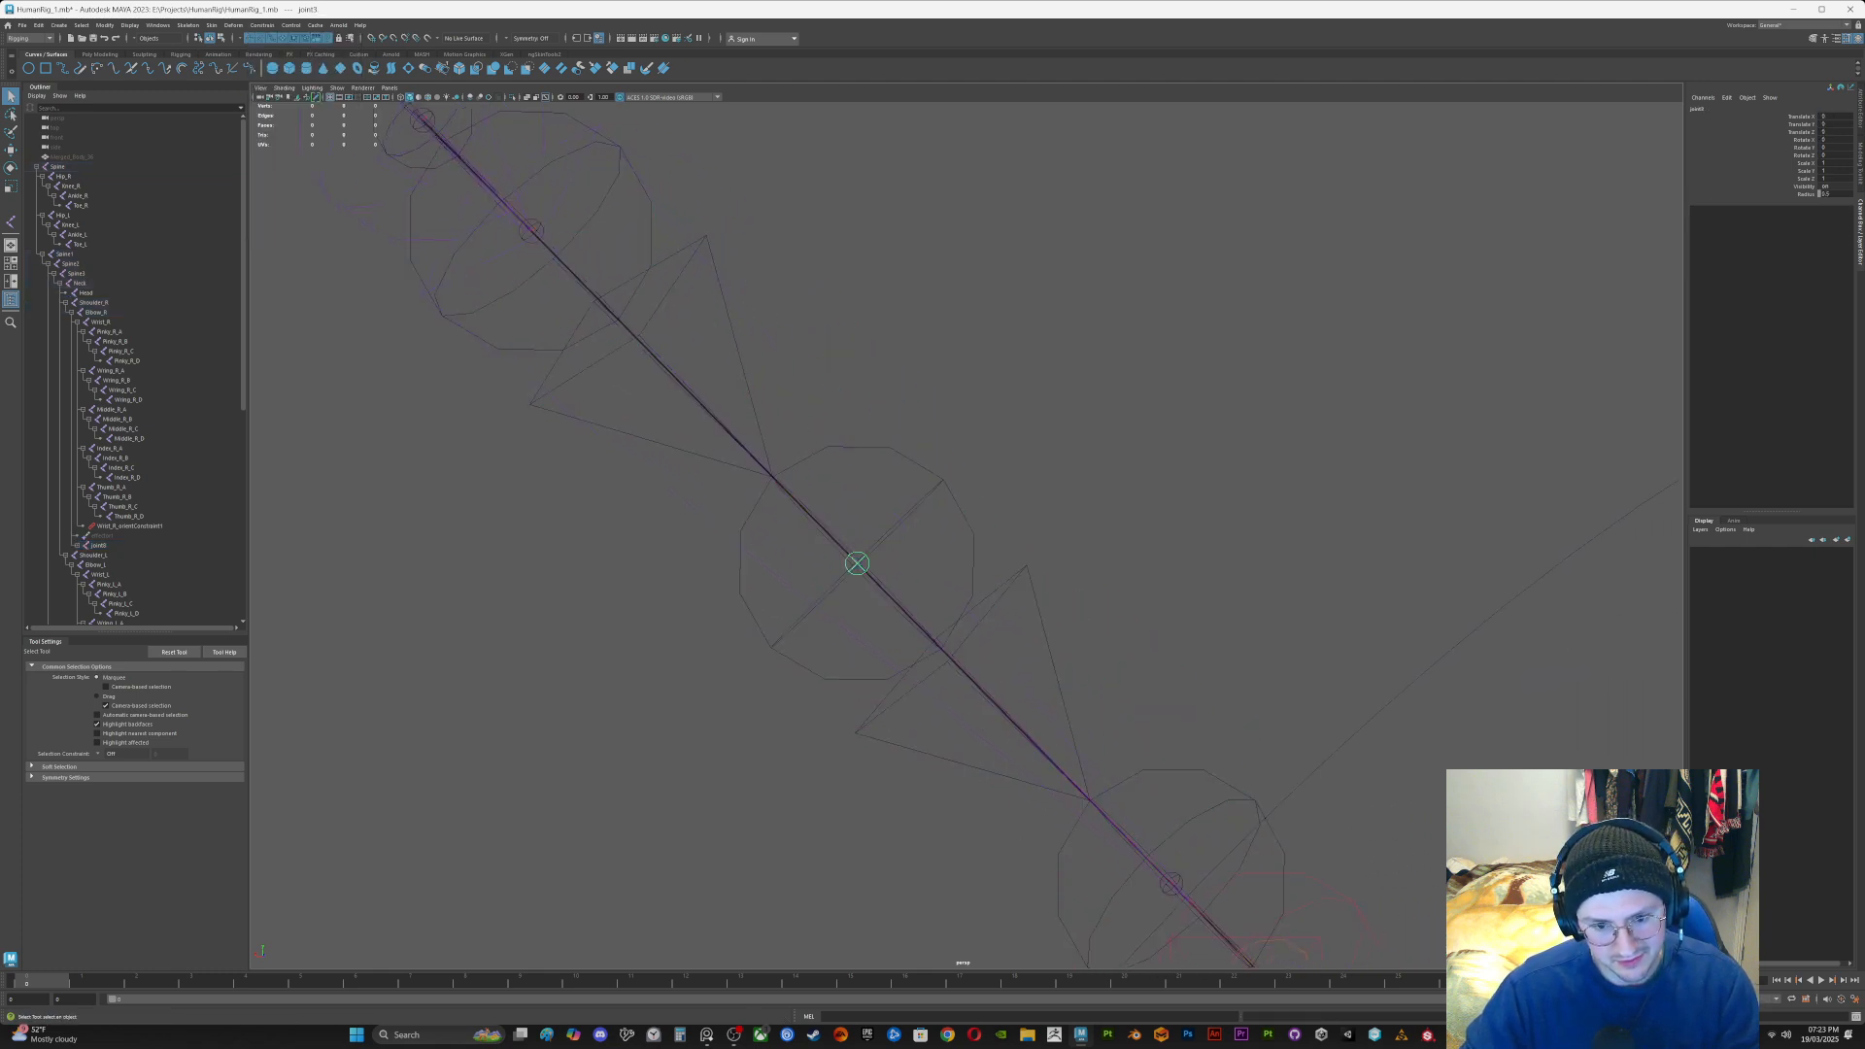
left_click(857, 564)
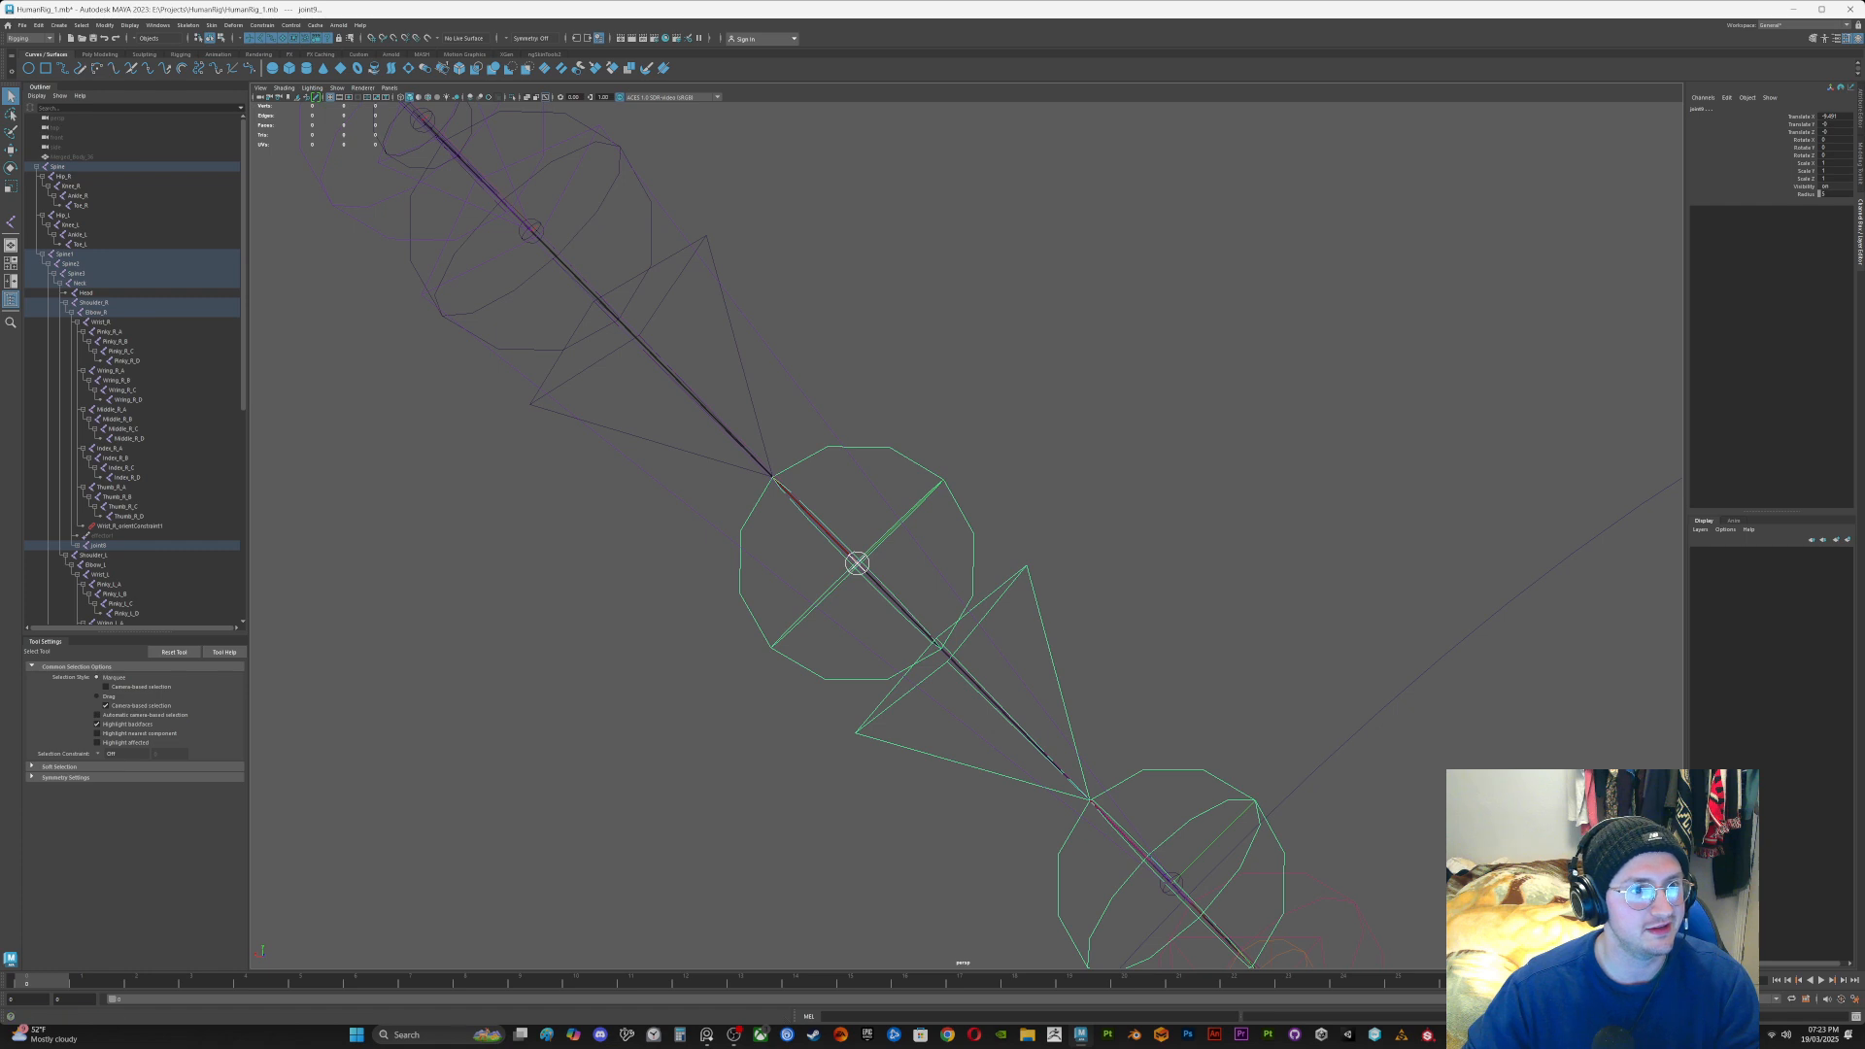
left_click(262, 25)
left_click(282, 44)
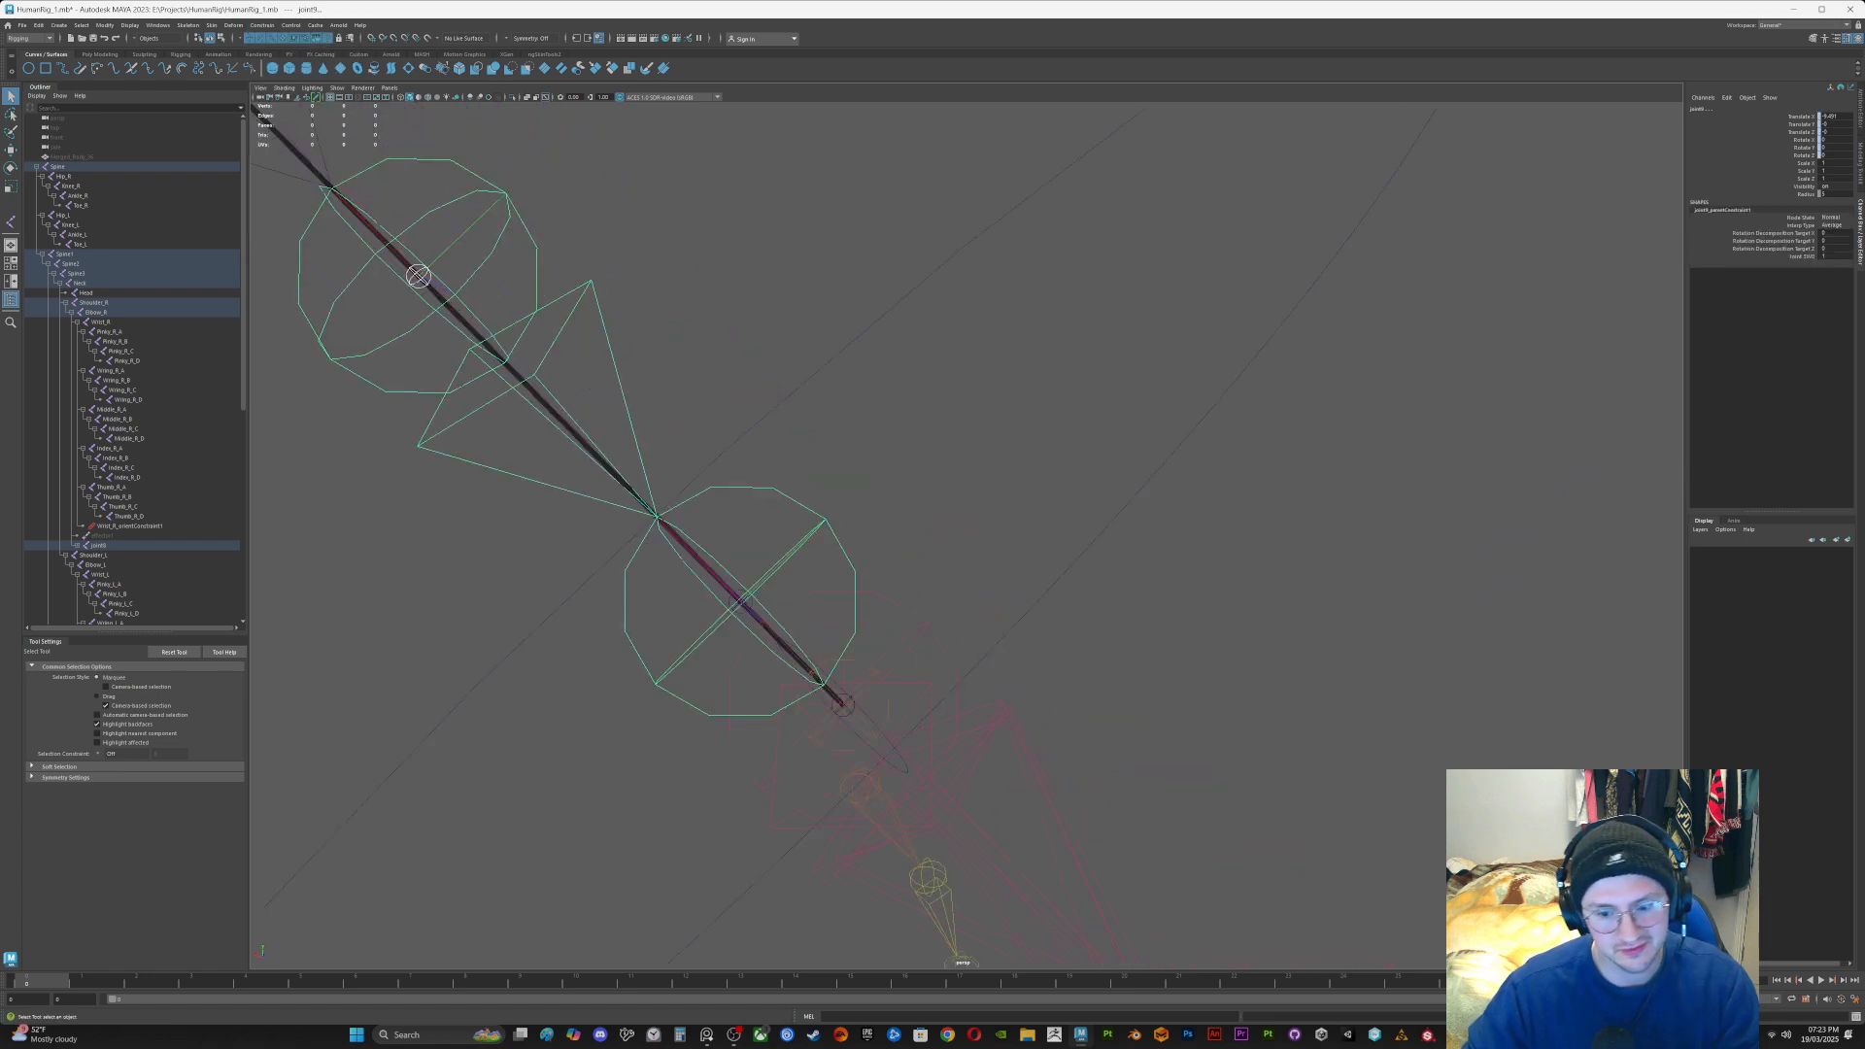
Step: Parent-constrain the duplicated joint nearest the wrist to its matching follicle joint
left_click(740, 603)
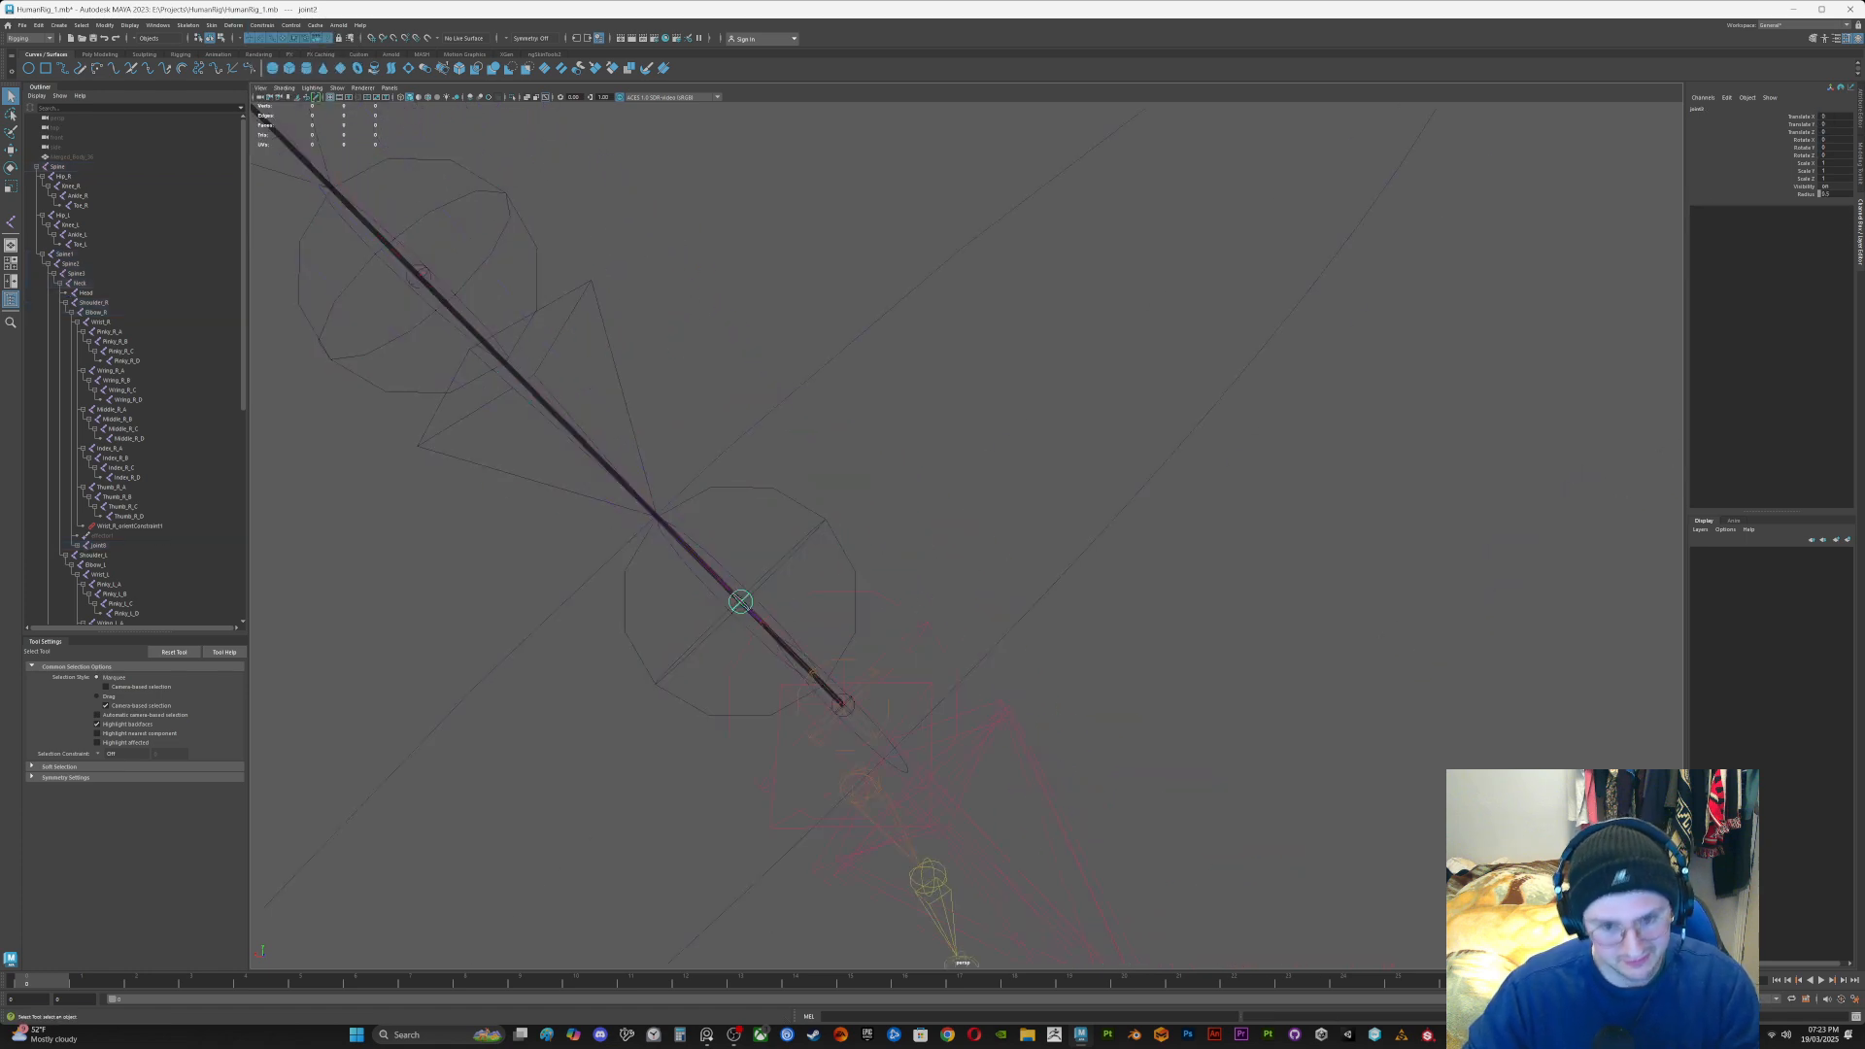
left_click(740, 603, "shift")
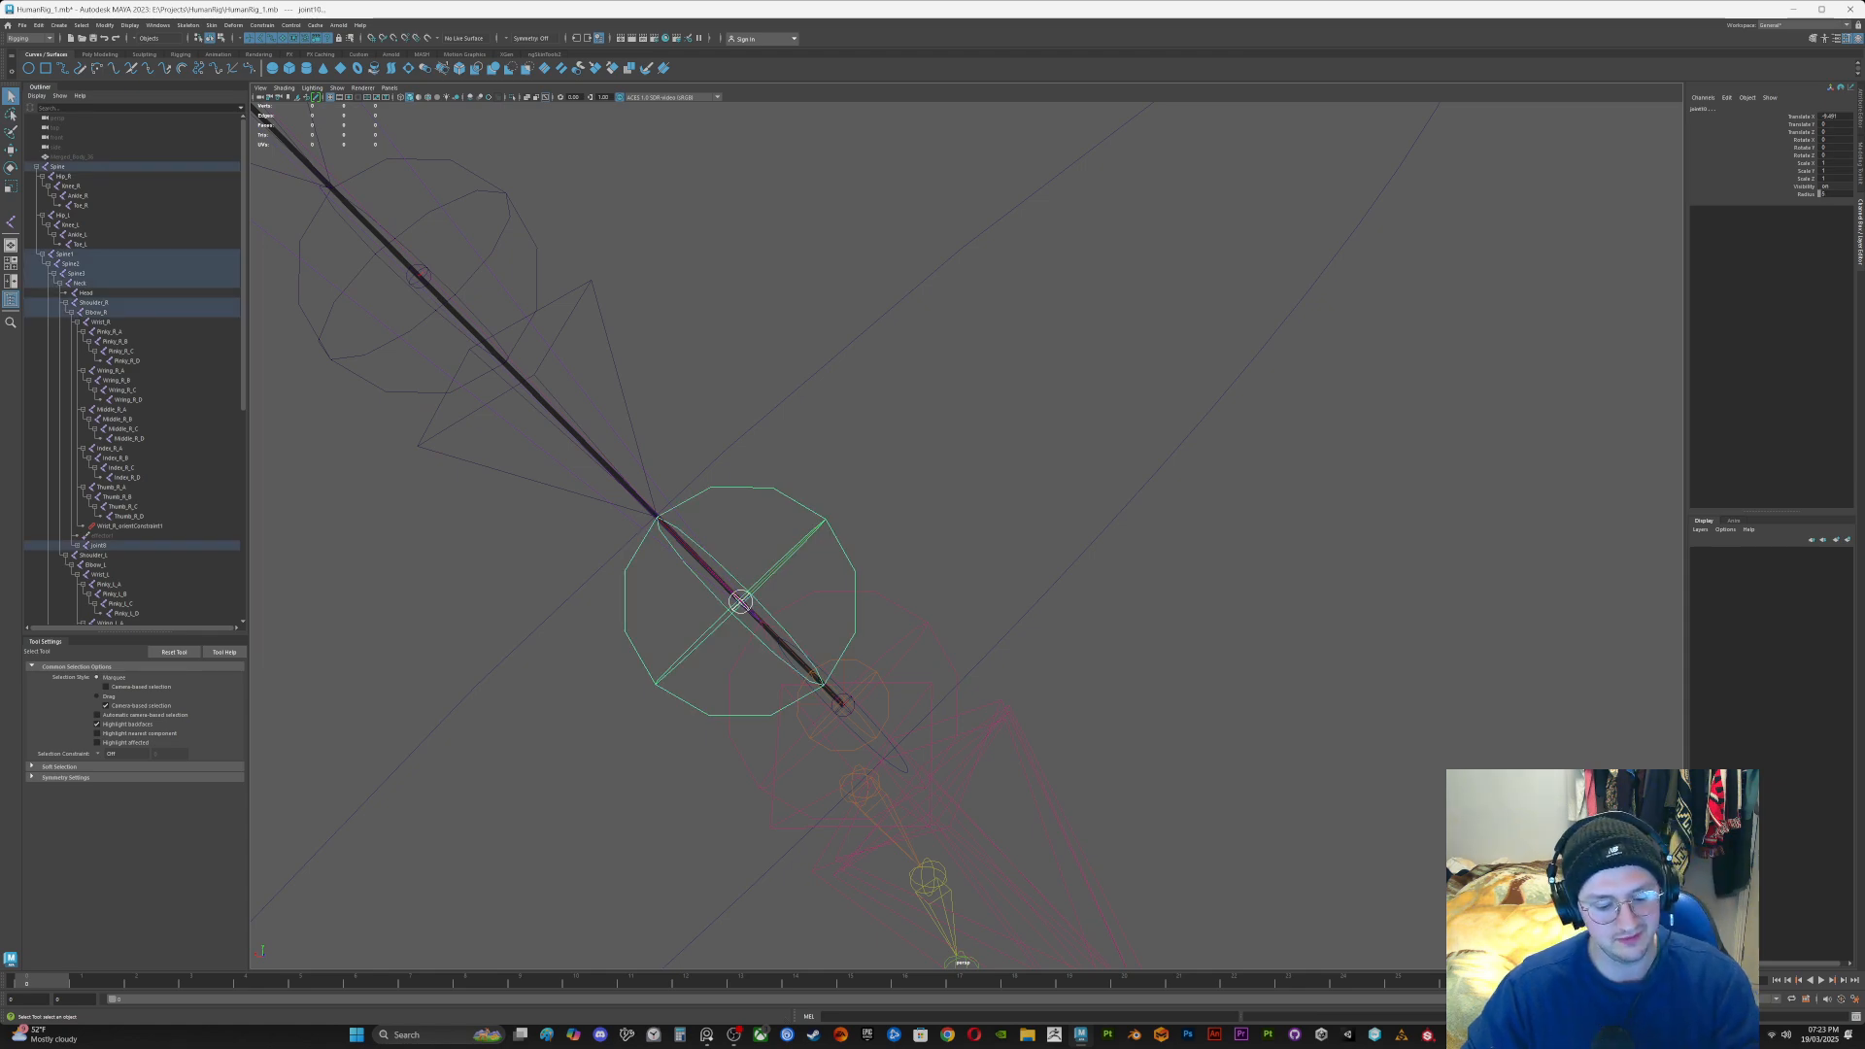
key("g")
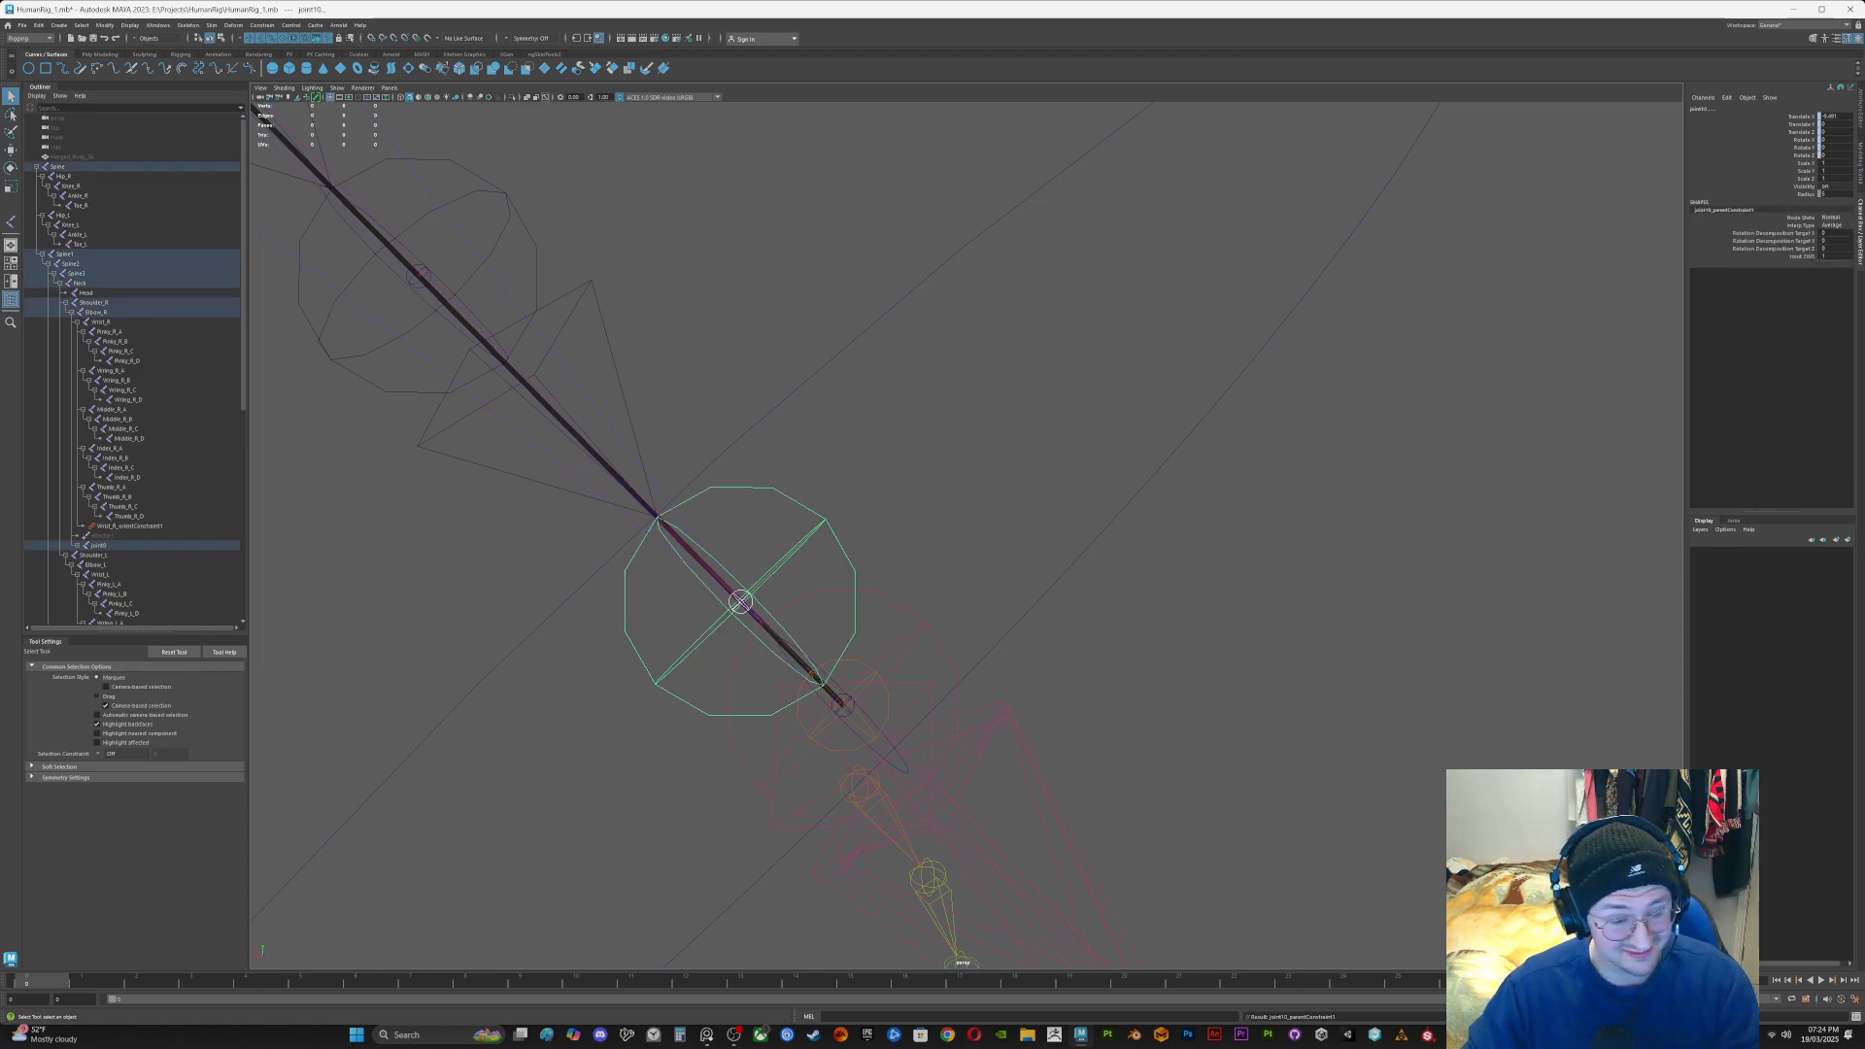
Step: Try out the right wrist's control circle with the Move tool and undo the change
left_click_drag(874, 583, 1108, 622, "alt")
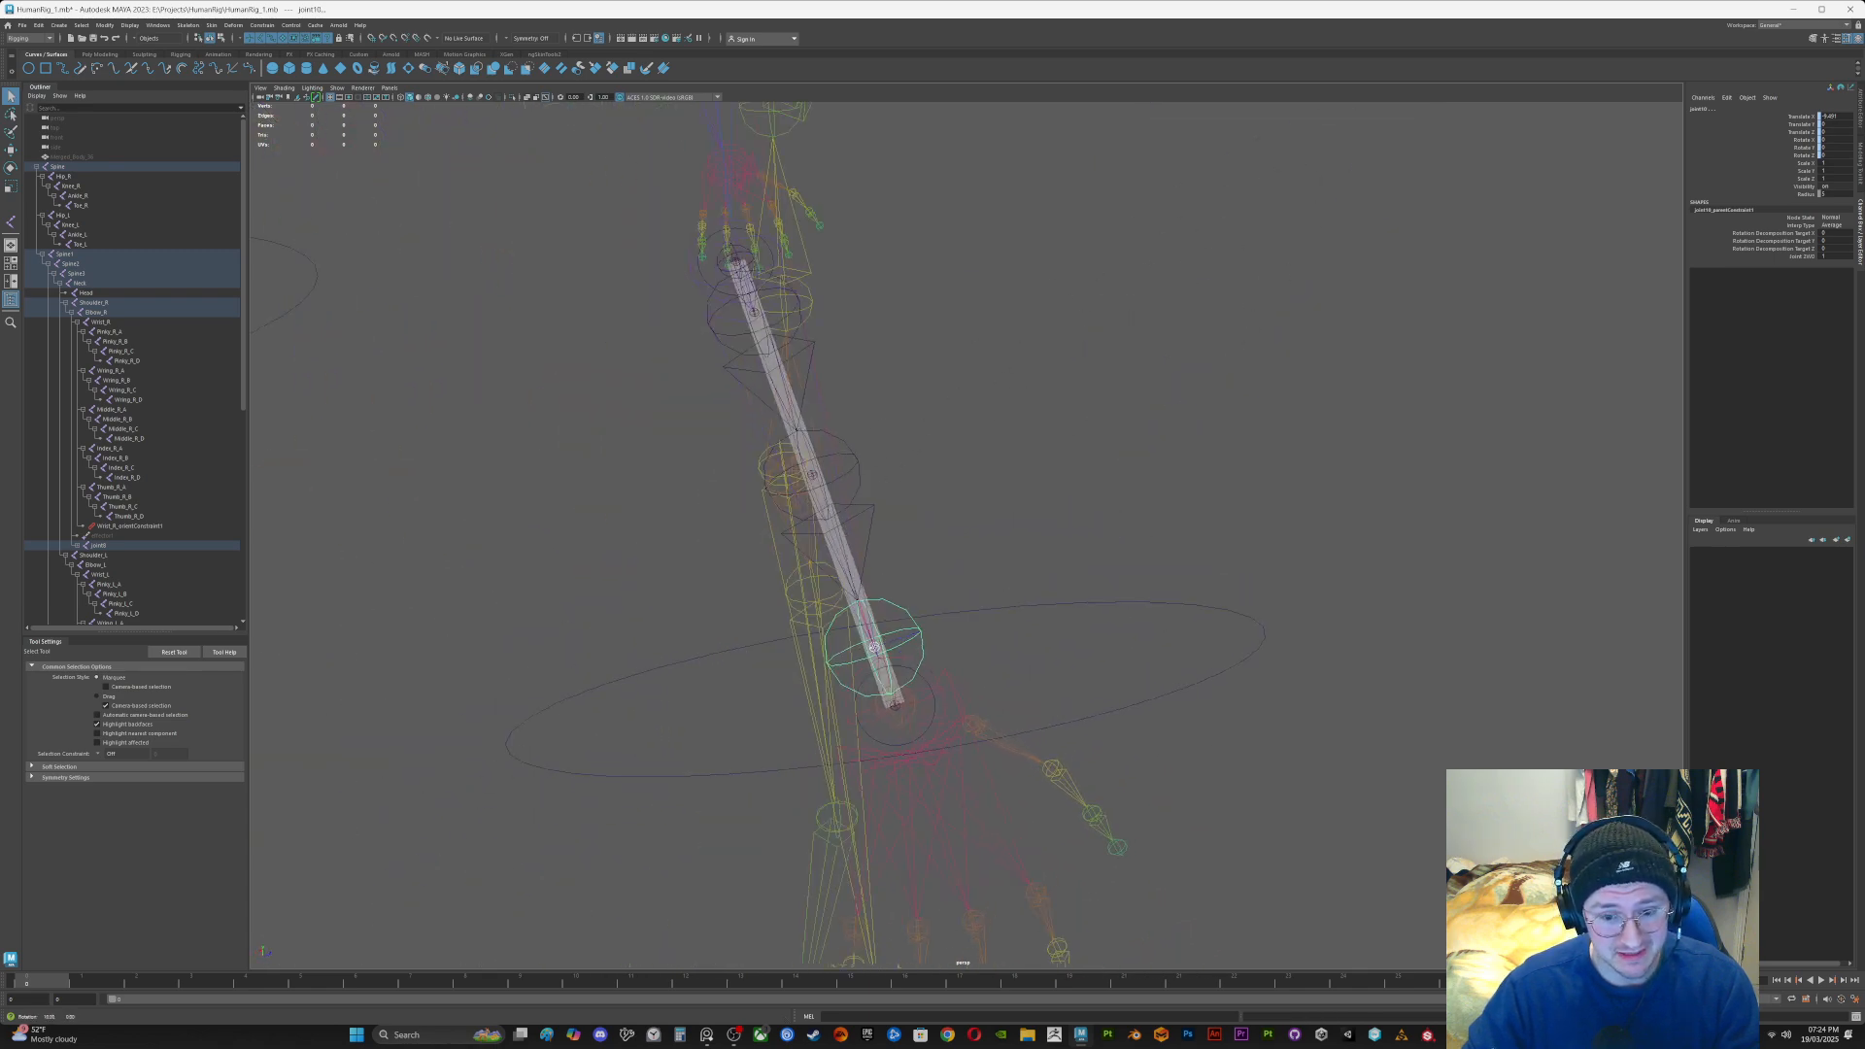
left_click_drag(874, 646, 926, 613, "alt")
scroll(692, 494, "down", 2)
left_click_drag(754, 447, 1030, 554)
key("w")
key("ctrl+z")
key("q")
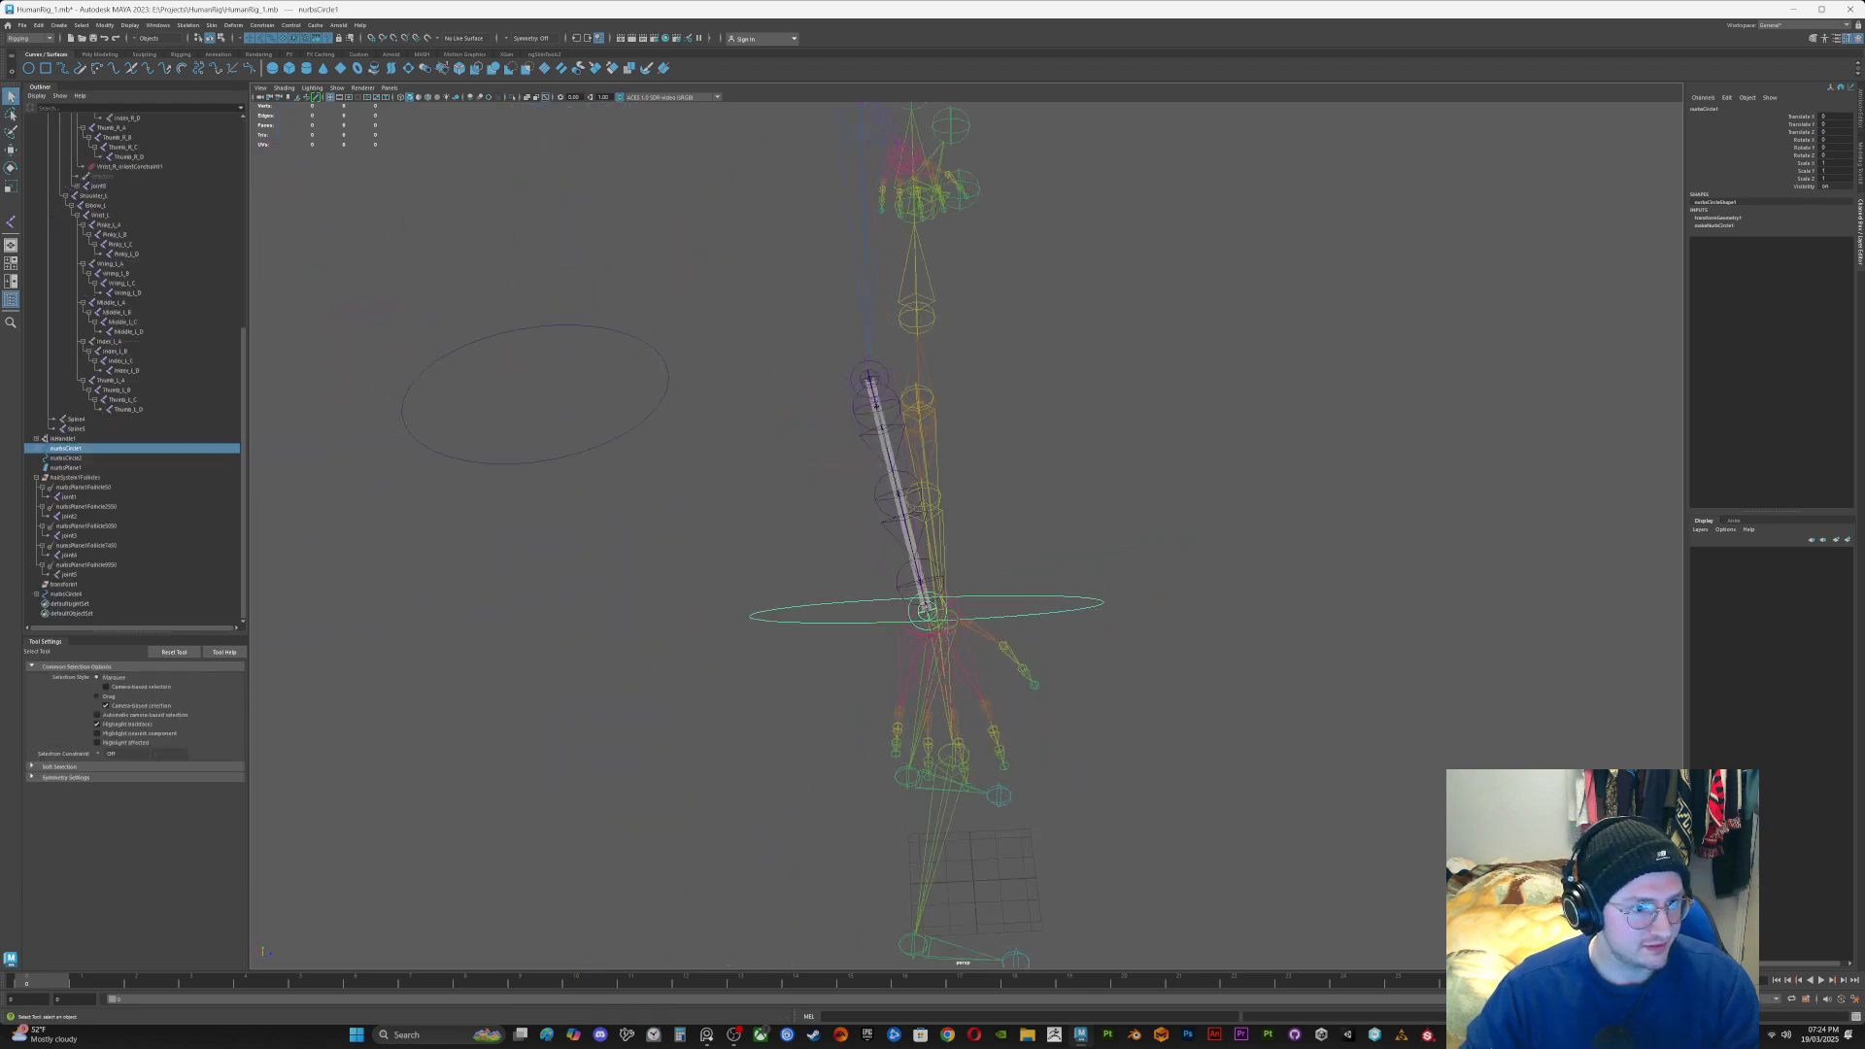
Step: Select the Spine root joint, isolate the skeleton, and examine the right forearm chain from several angles
scroll(131, 370, "up", 10)
left_click(58, 166)
key("ctrl+1")
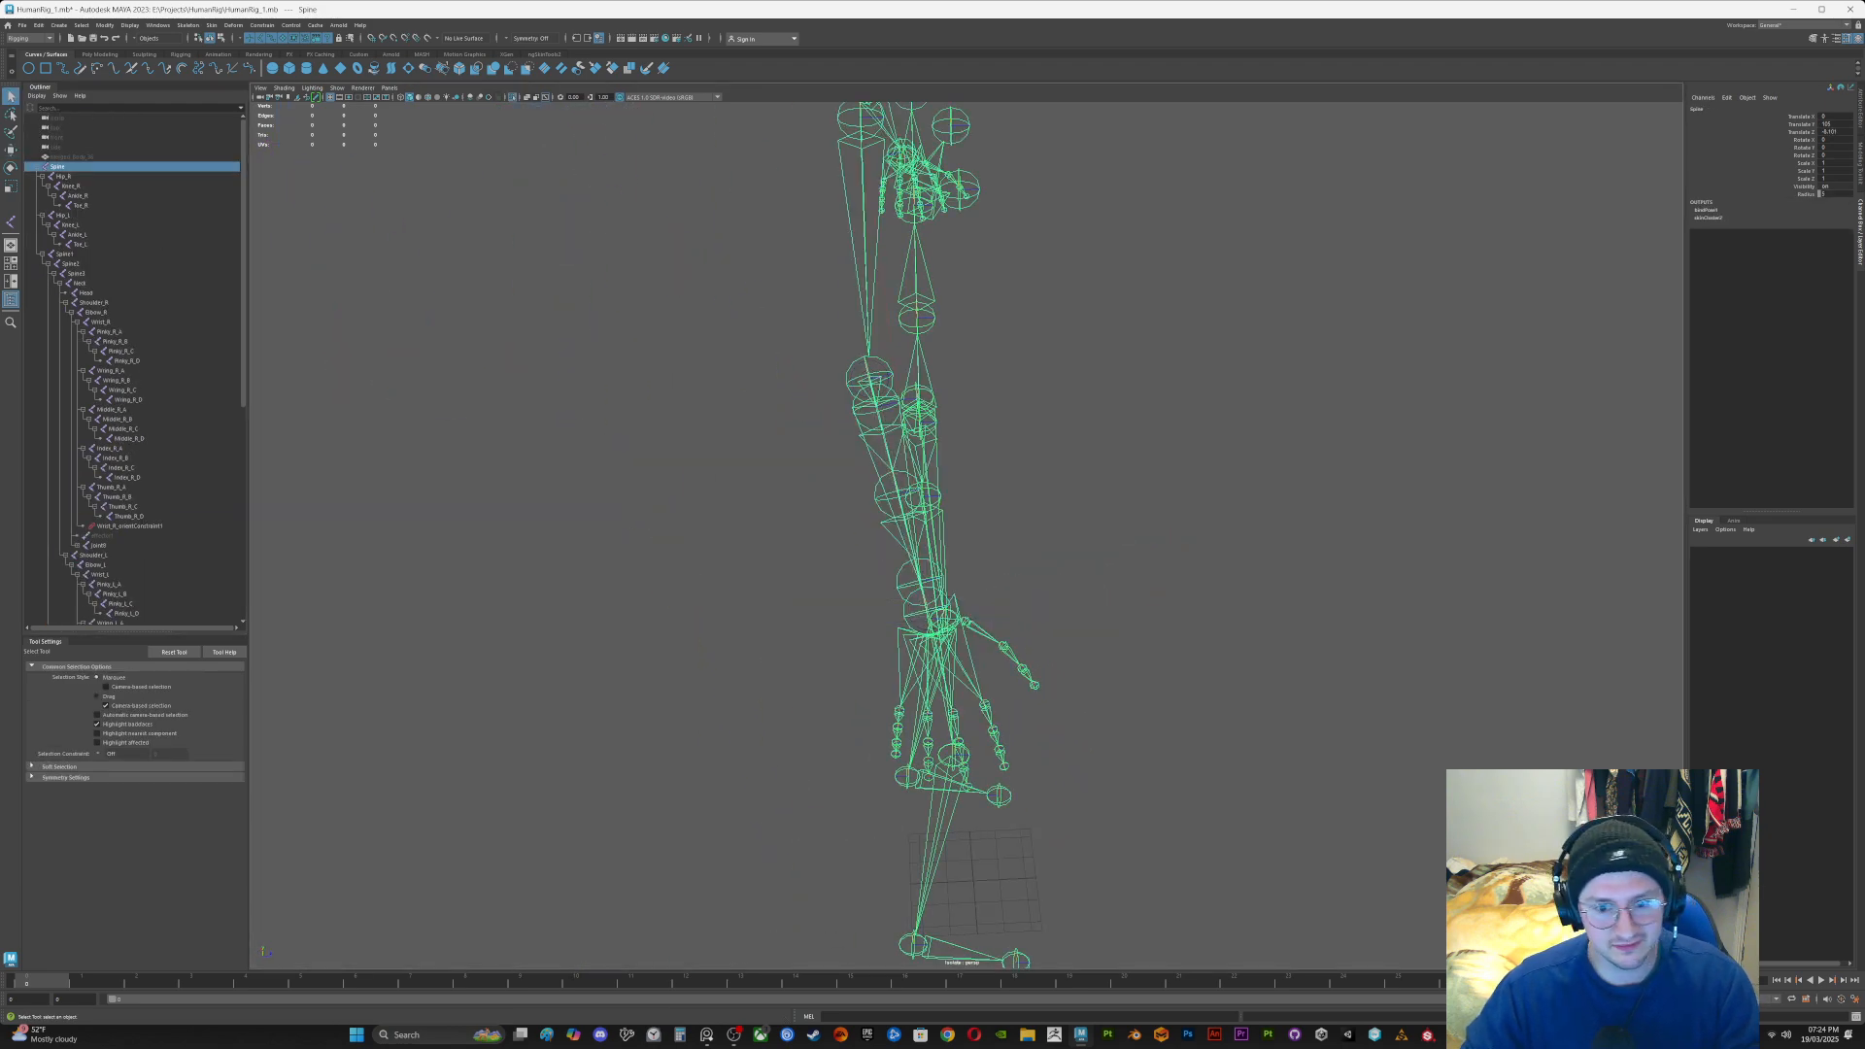
left_click_drag(971, 544, 739, 554, "alt")
left_click(738, 554)
scroll(739, 554, "down", 3)
mouse_move(933, 544)
left_mouse_down("alt")
mouse_move(874, 544)
mouse_move(1029, 544)
mouse_move(962, 544)
left_mouse_up("alt")
left_click_drag(1214, 544, 1025, 583, "alt")
key("ctrl+1")
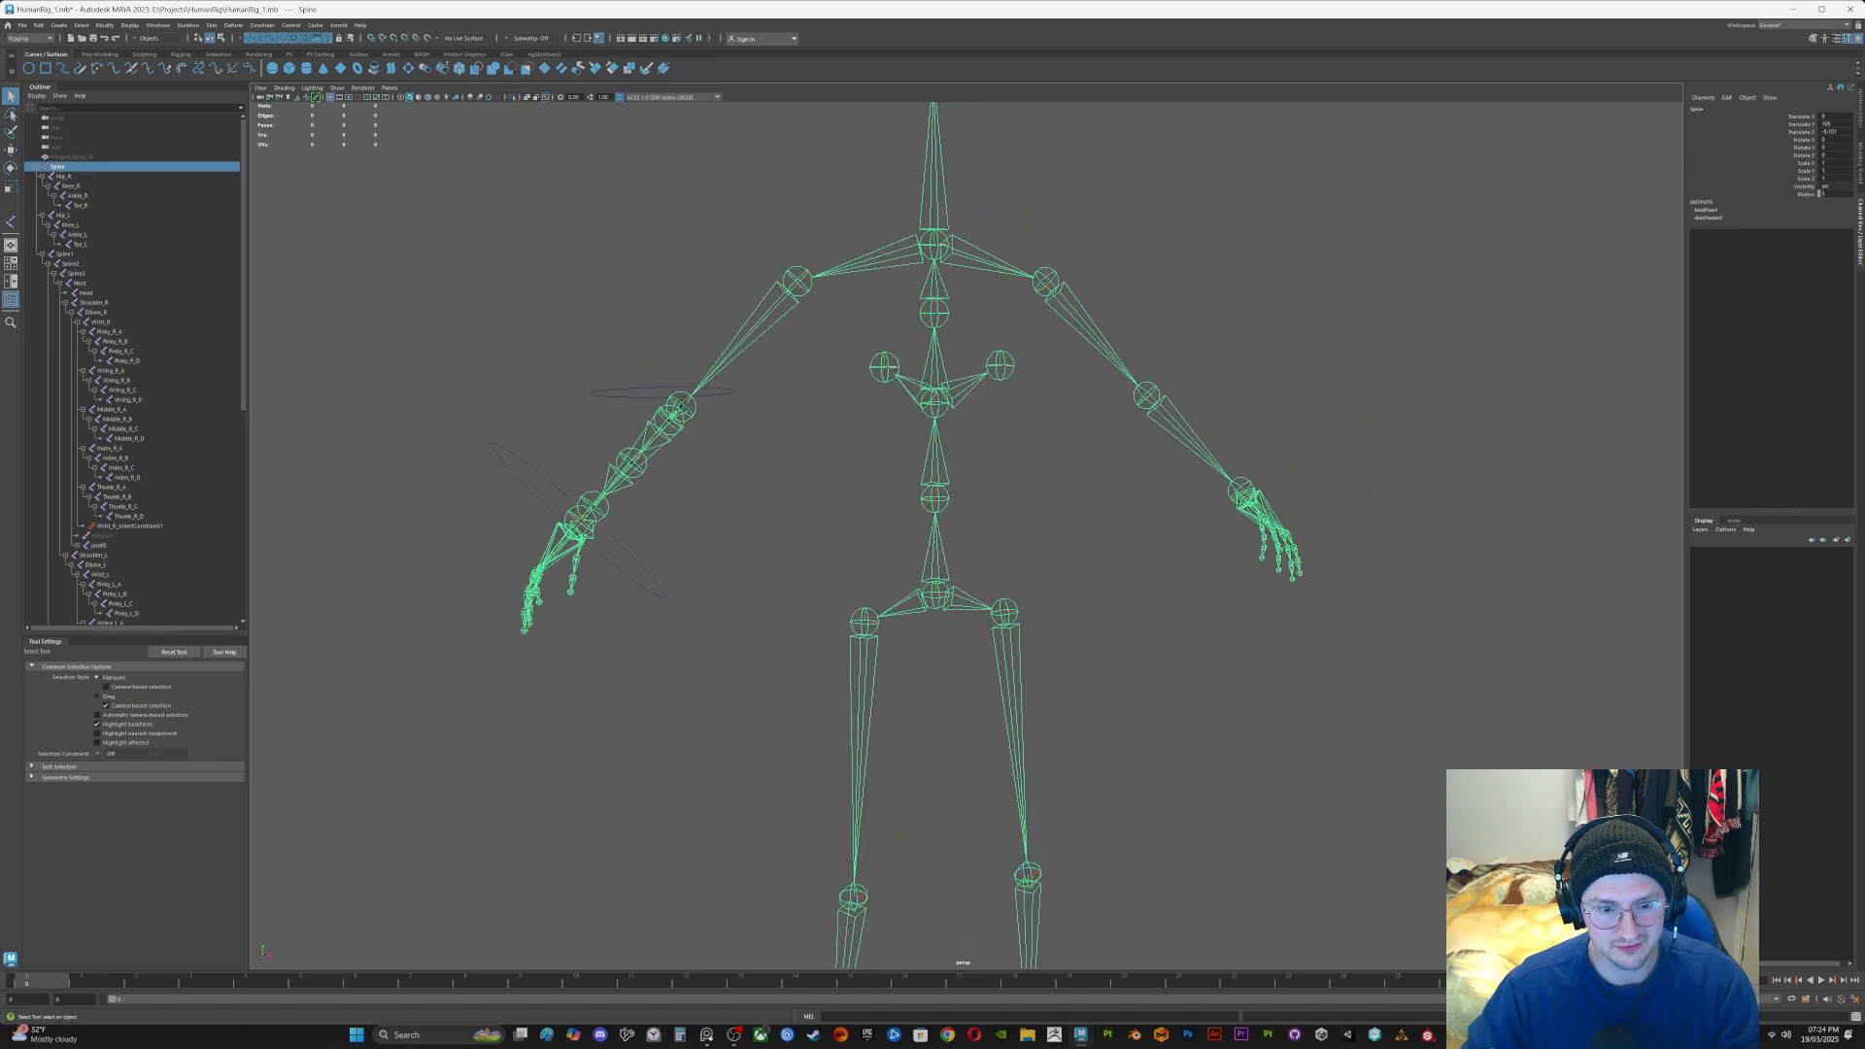
left_click_drag(680, 406, 875, 410, "alt")
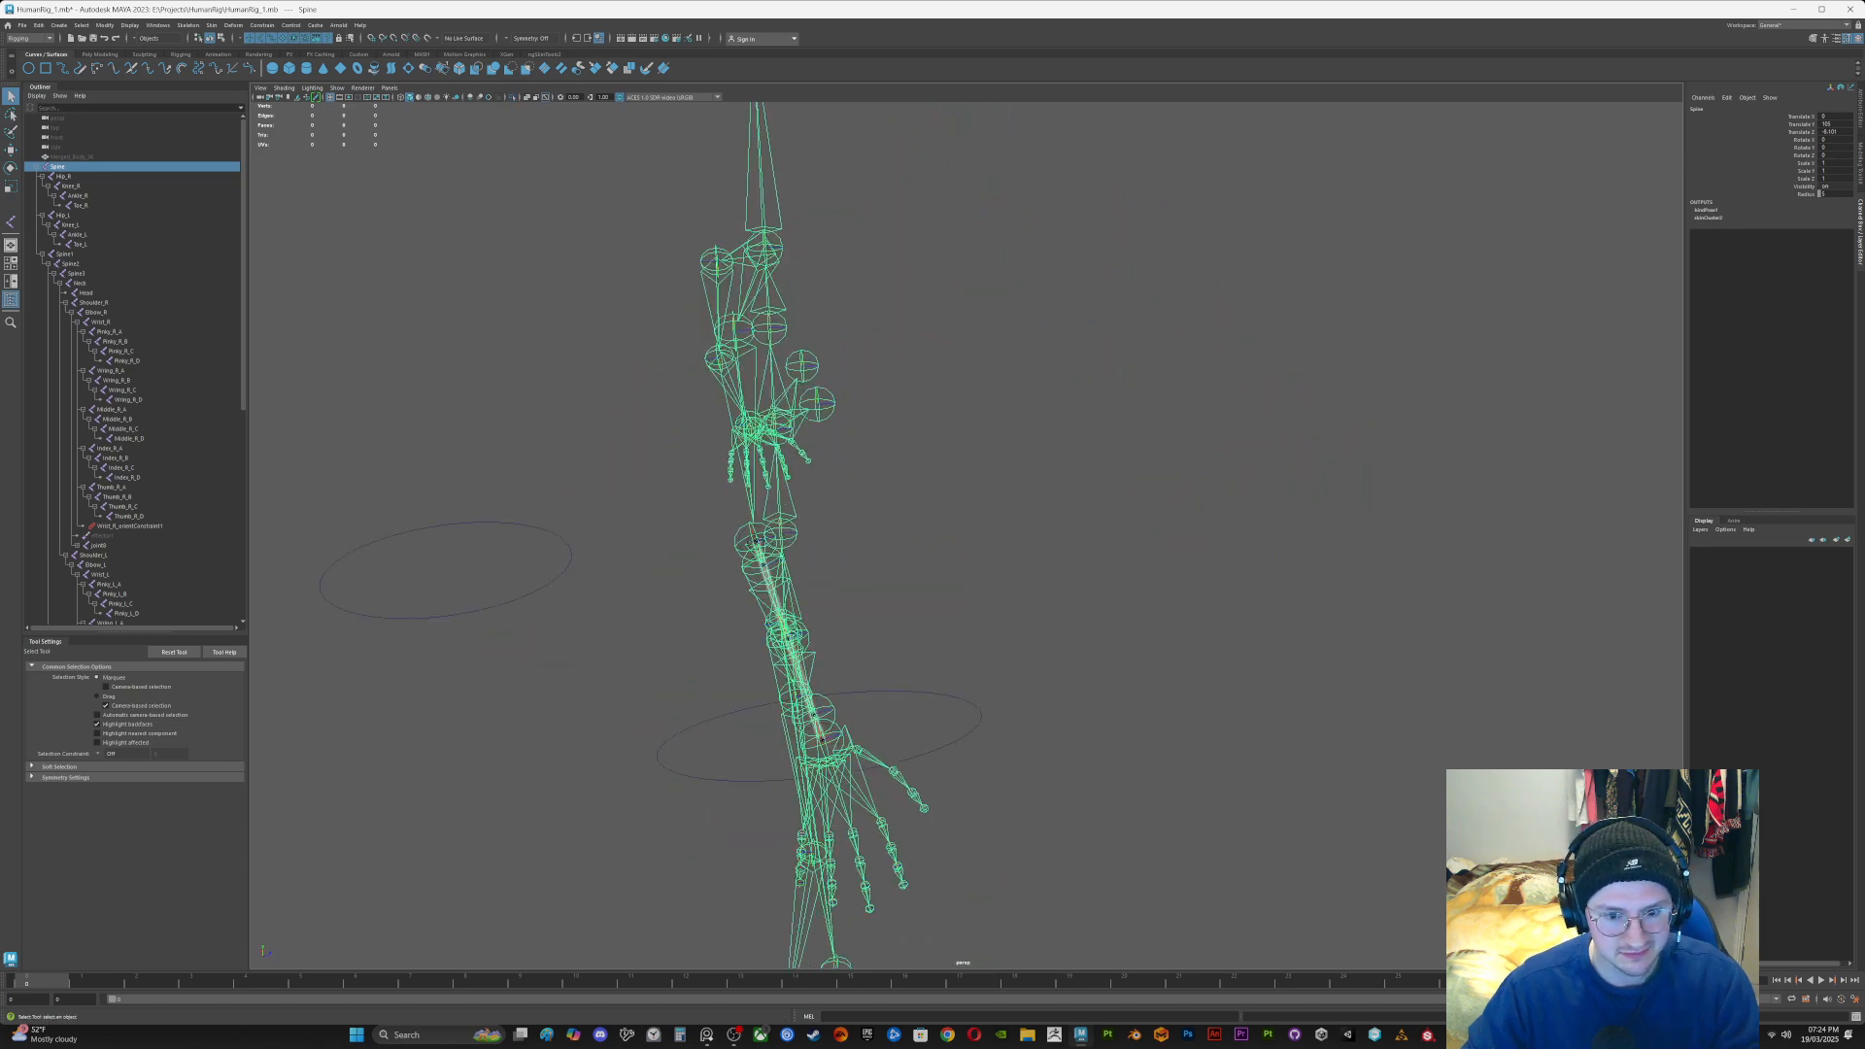
key("ctrl+1")
left_click_drag(971, 486, 1117, 462, "alt")
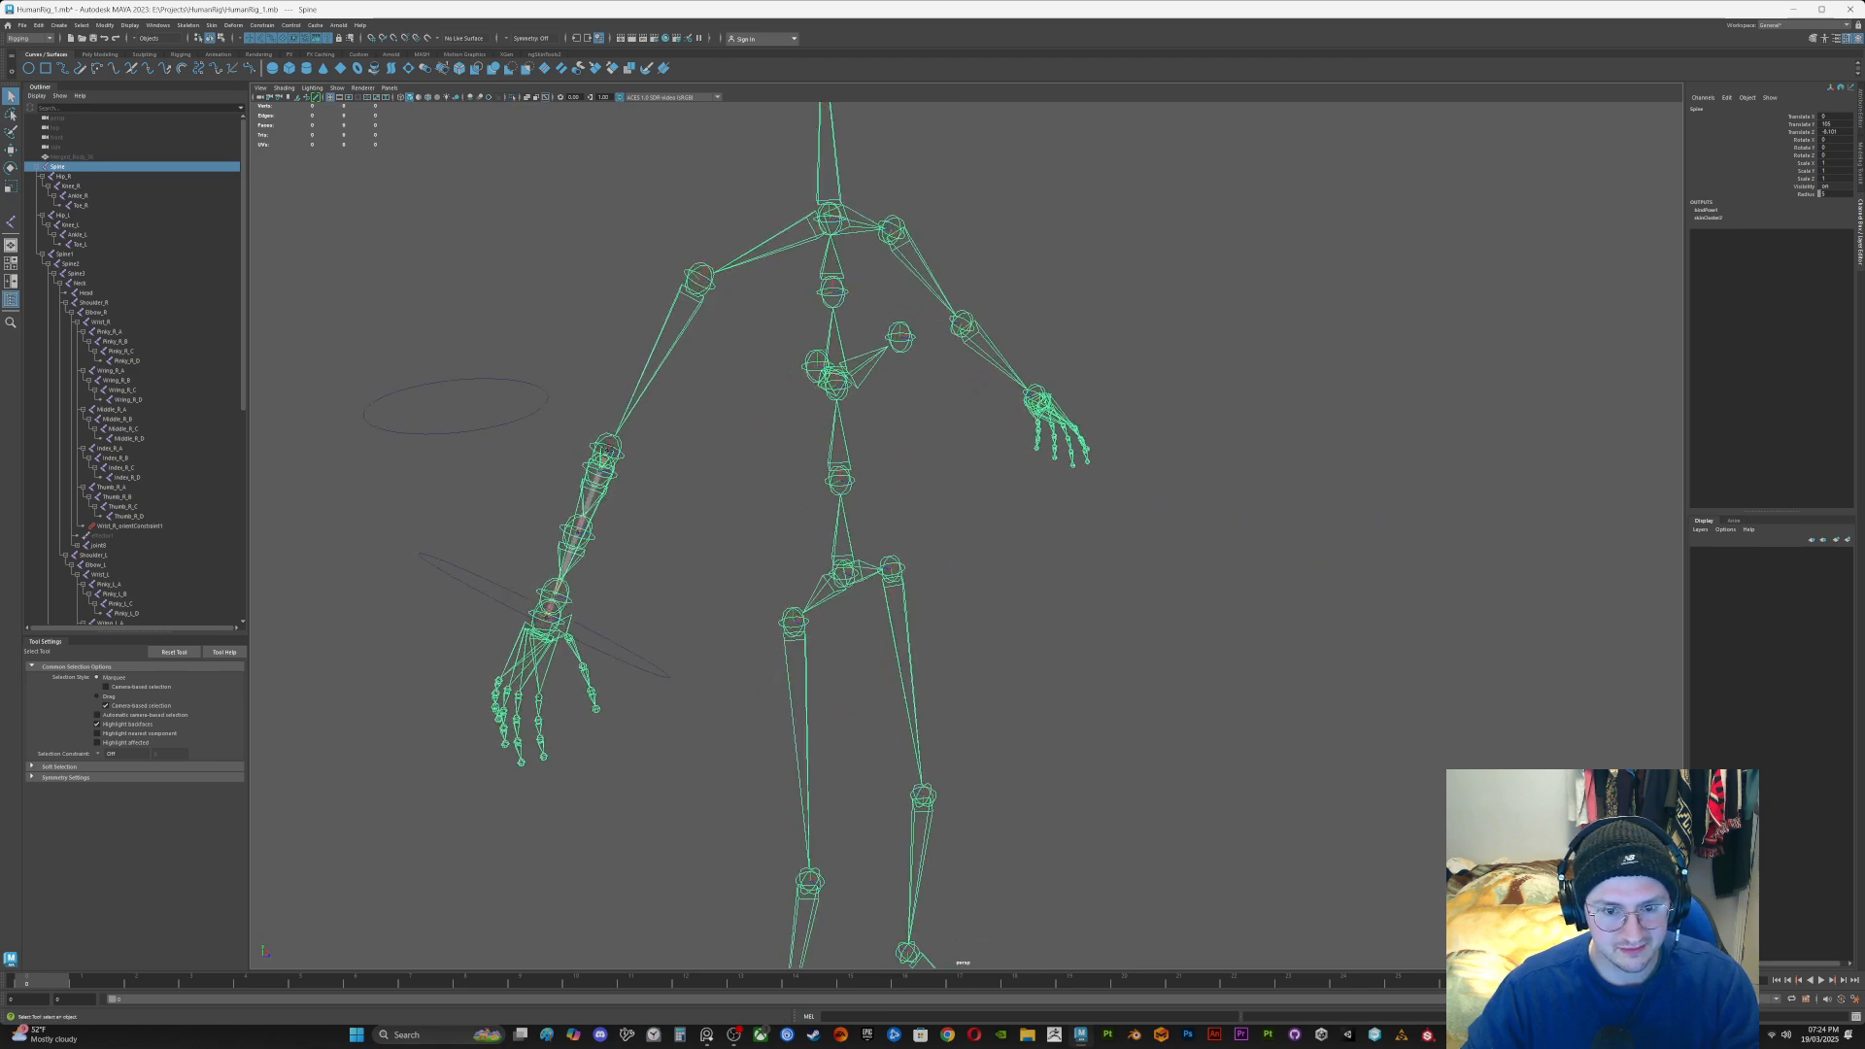
key("ctrl+1")
Step: Unhide the merged body mesh around the skeleton
left_click(72, 156)
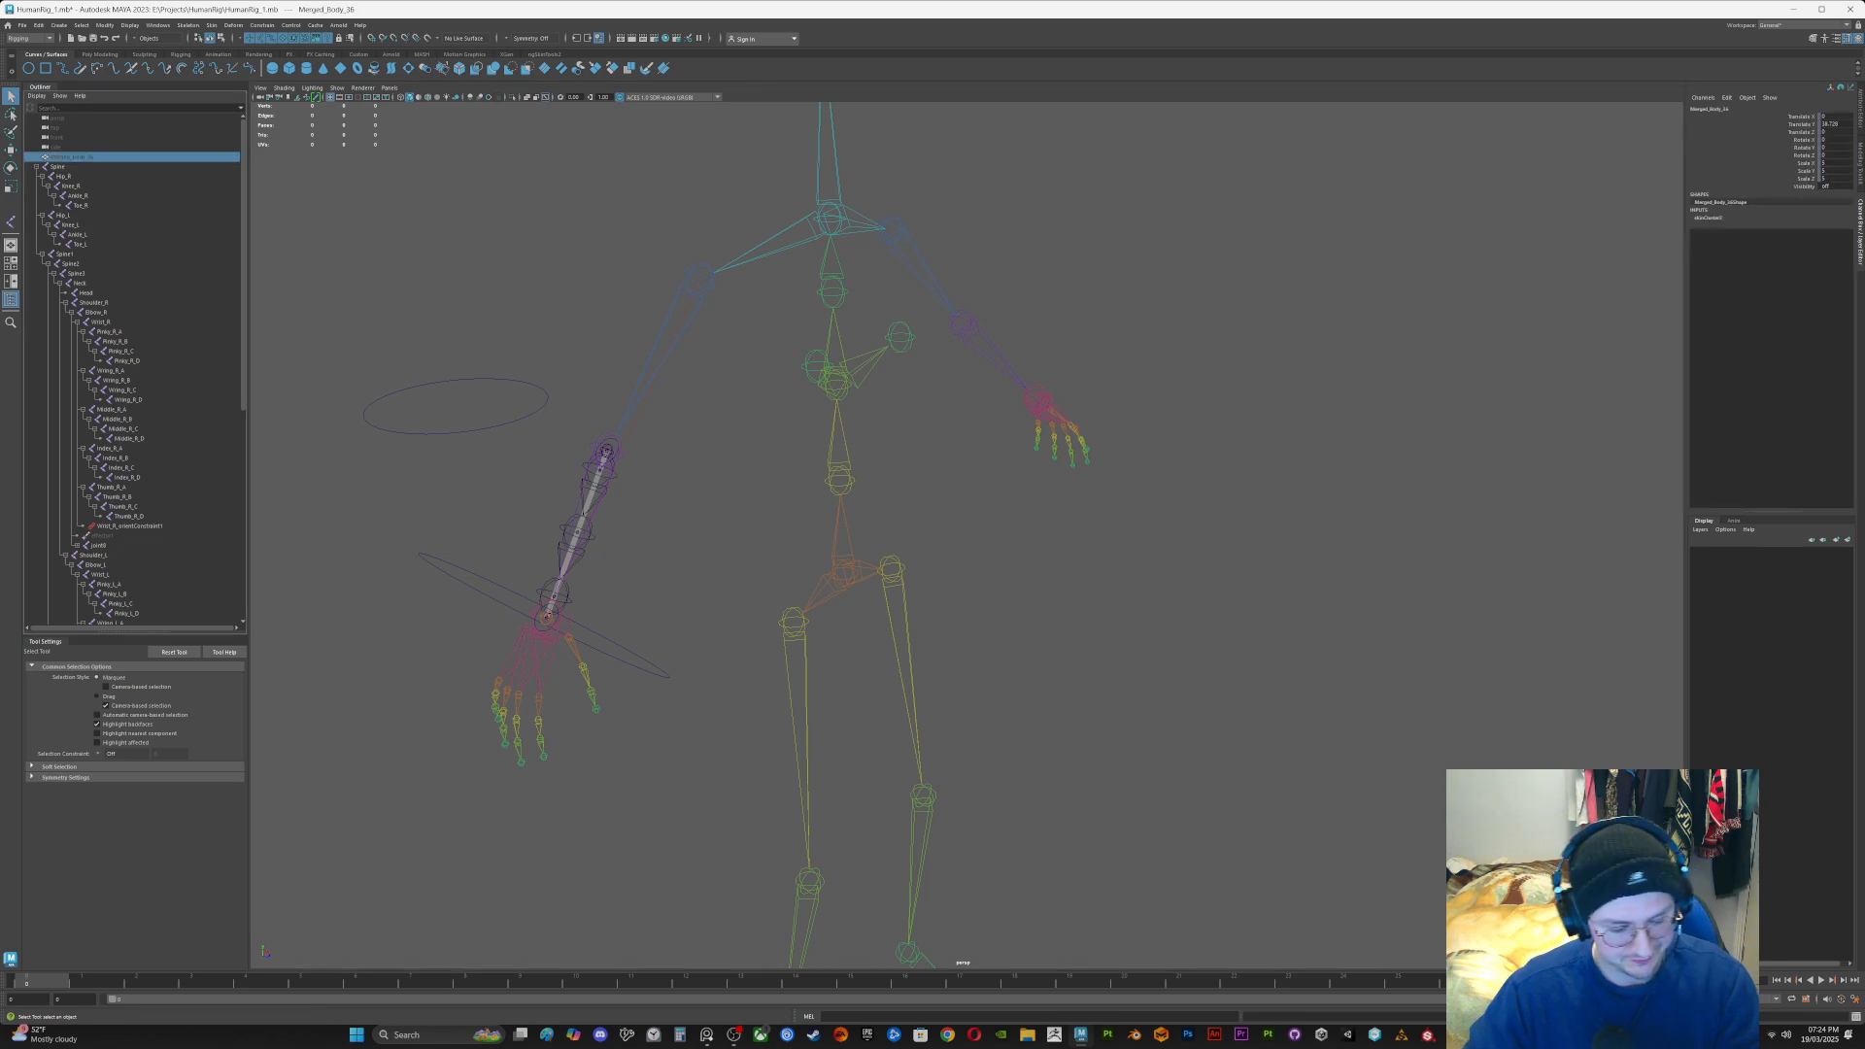
key("h")
left_click_drag(1069, 486, 855, 486, "alt")
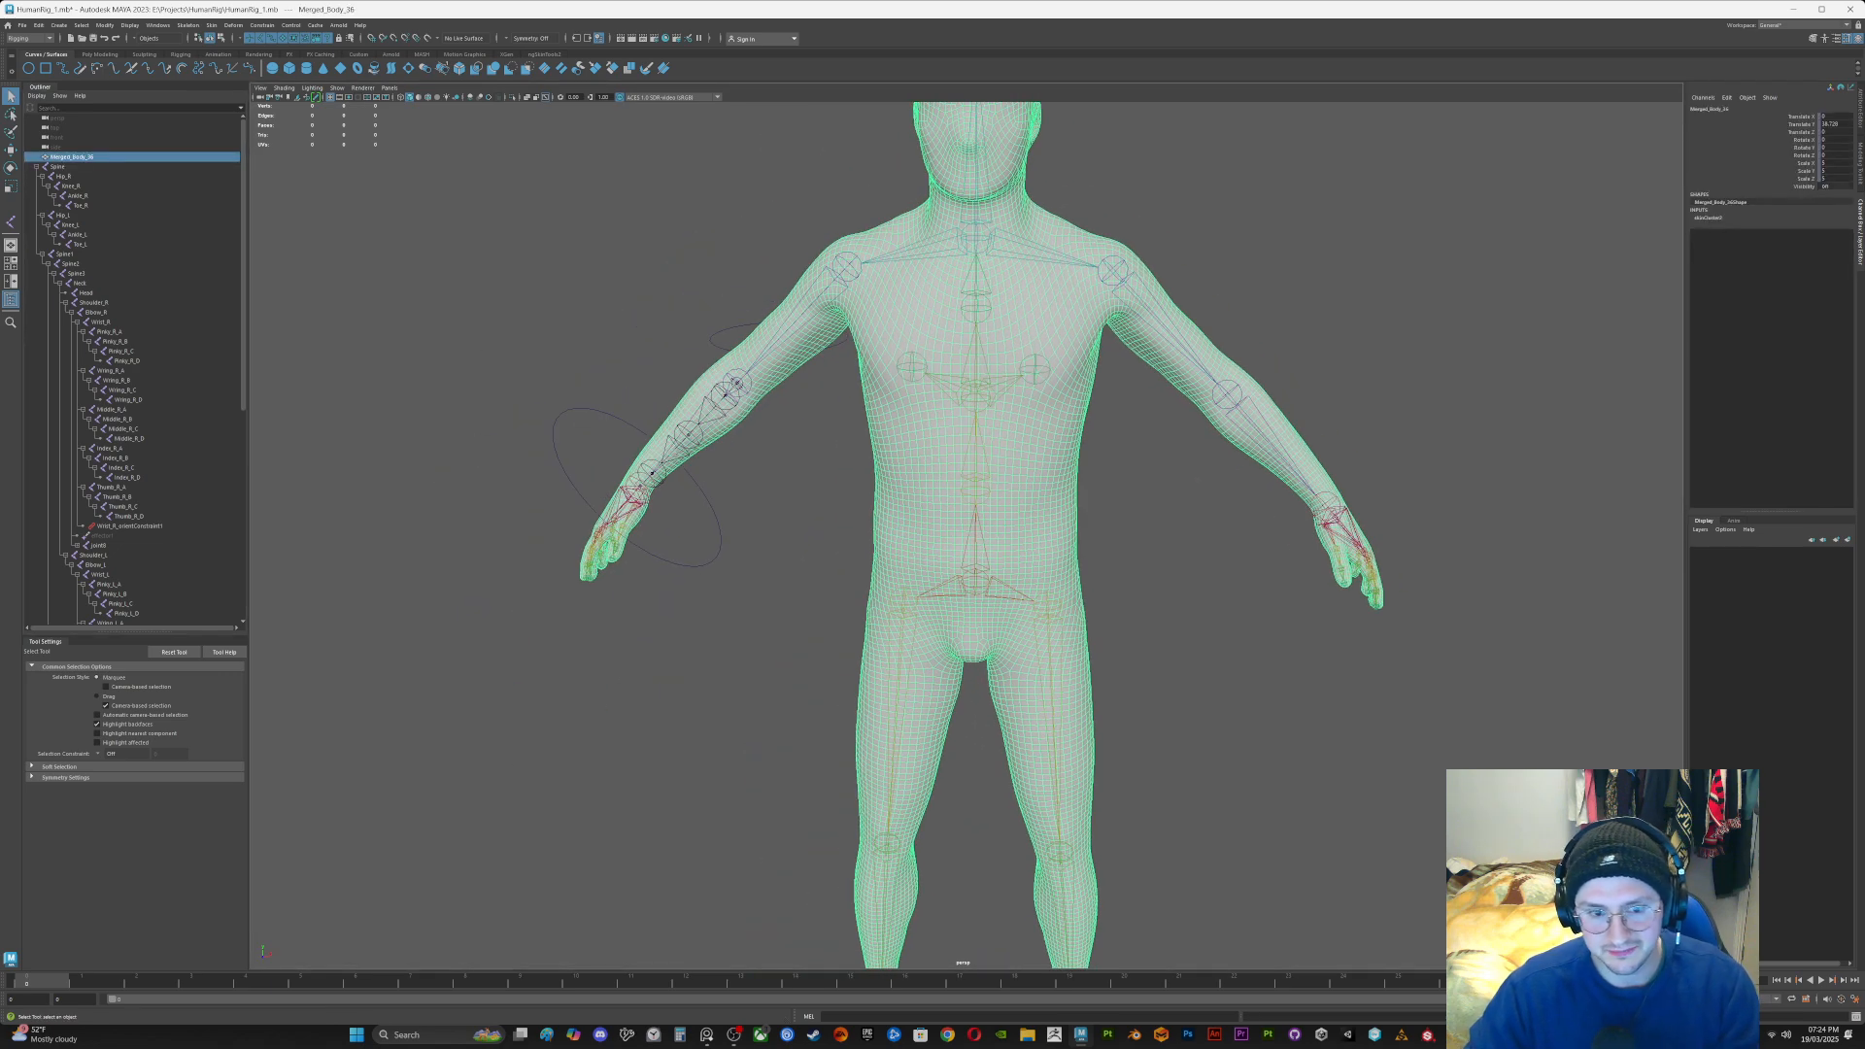
Step: Try rotating the Wrist_L joint on the visible body mesh and undo the rotation
left_click(1327, 504)
left_click_drag(1327, 505, 1219, 510, "alt")
middle_click_drag(1360, 573, 1127, 522, "alt")
key("e")
left_click_drag(1107, 523, 1162, 500)
key("ctrl+z")
key("ctrl+z")
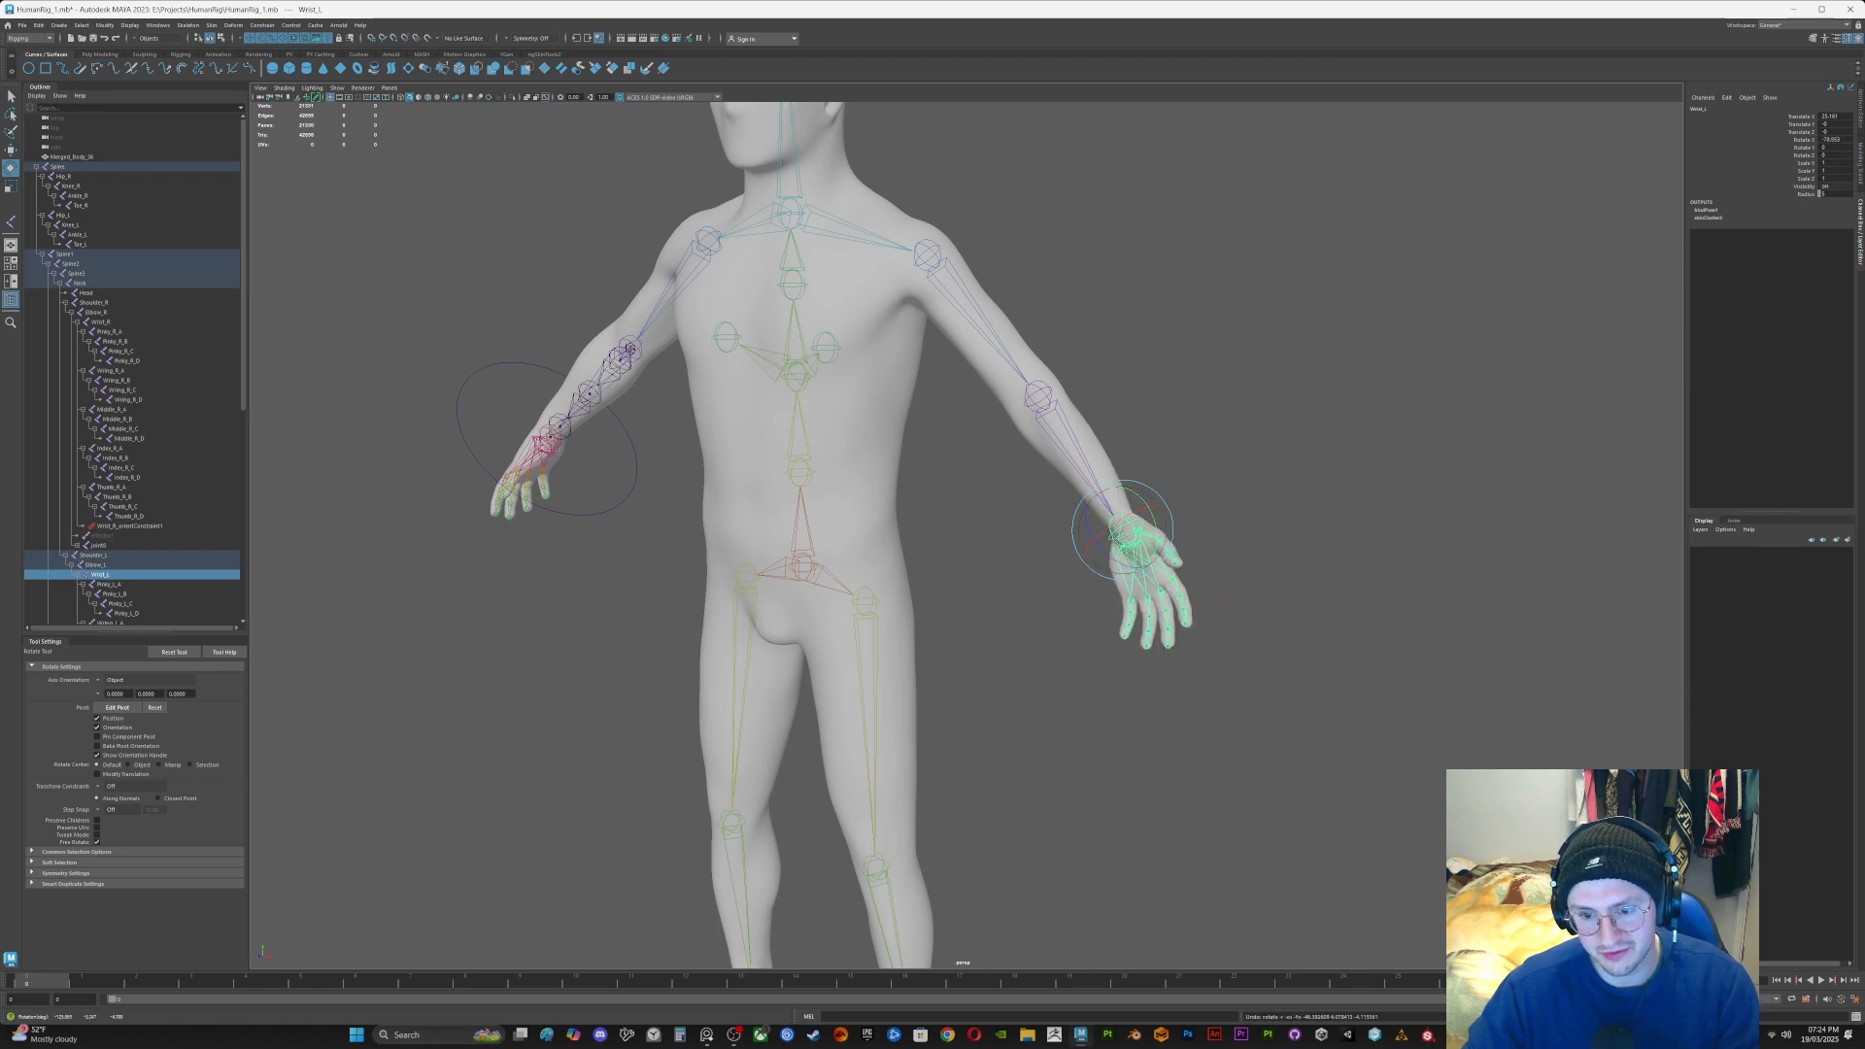
Step: Frame the left hand closely, test twisting the wrist joint, and undo each trial rotation
key("f")
left_click_drag(932, 525, 835, 486, "alt")
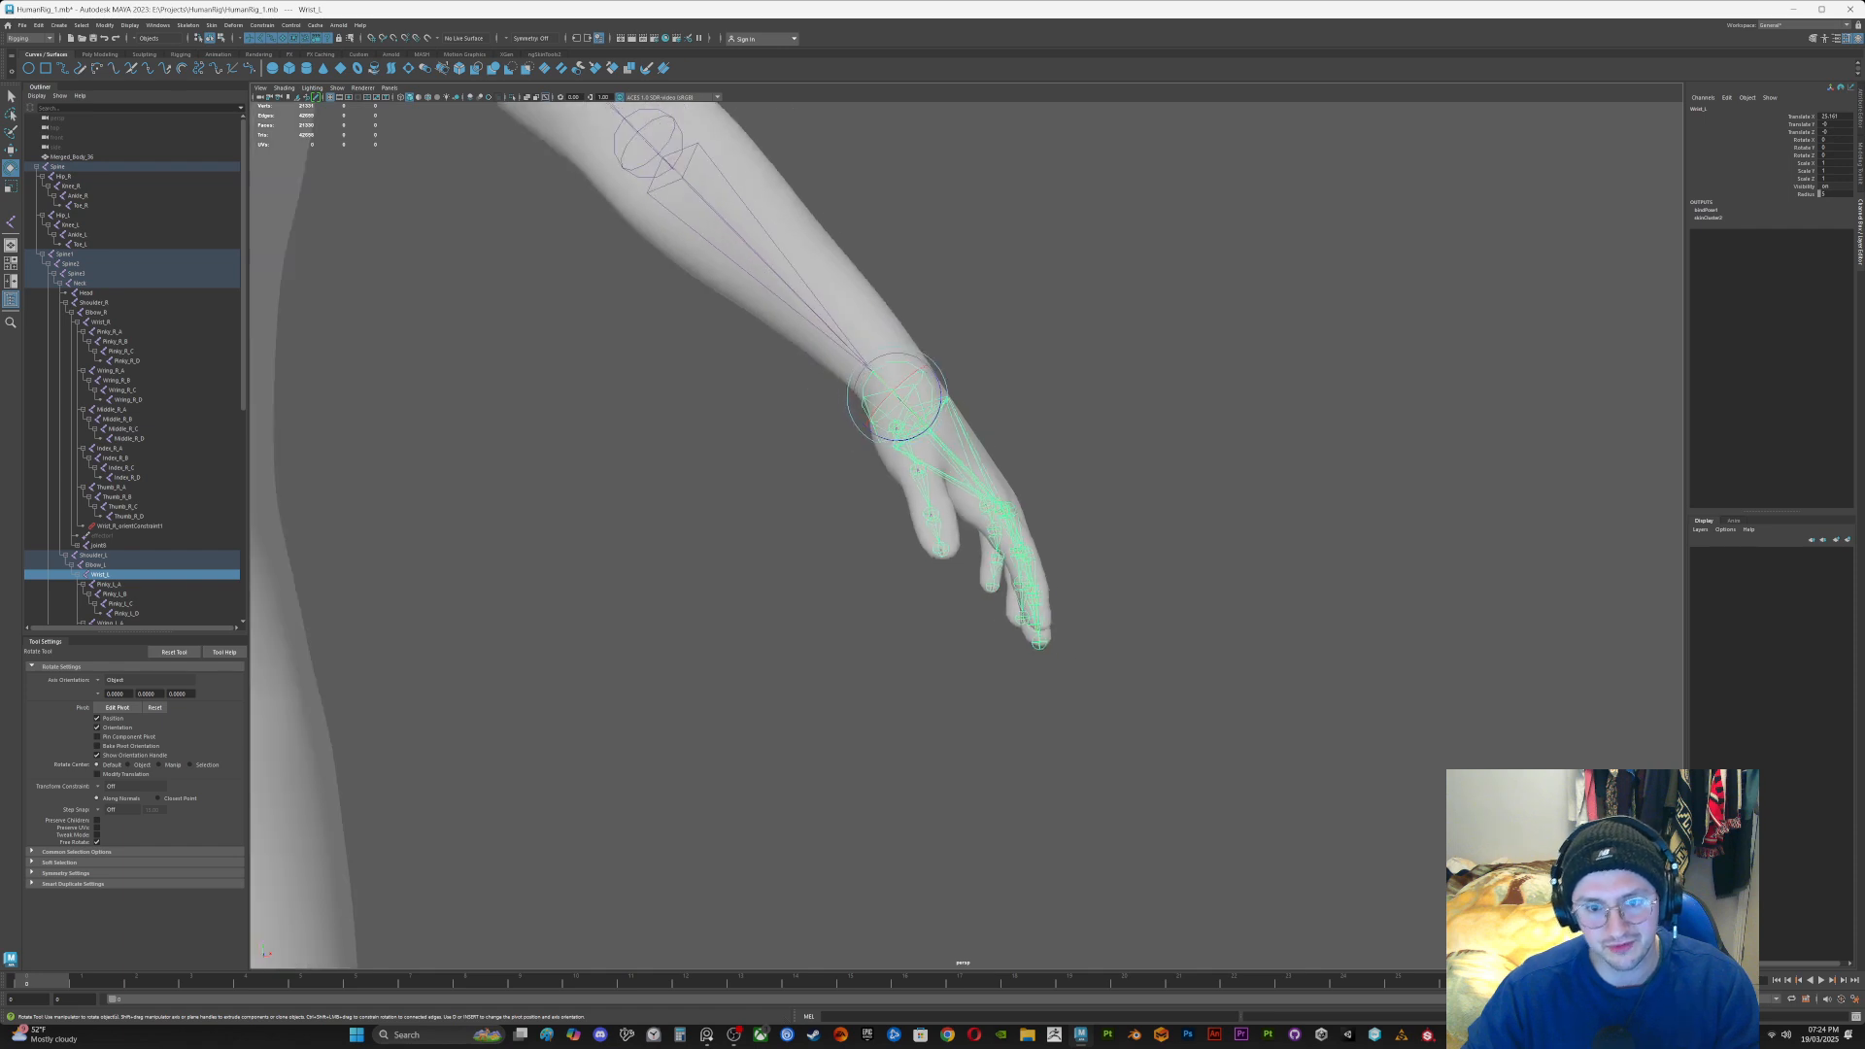
left_click_drag(899, 380, 874, 416)
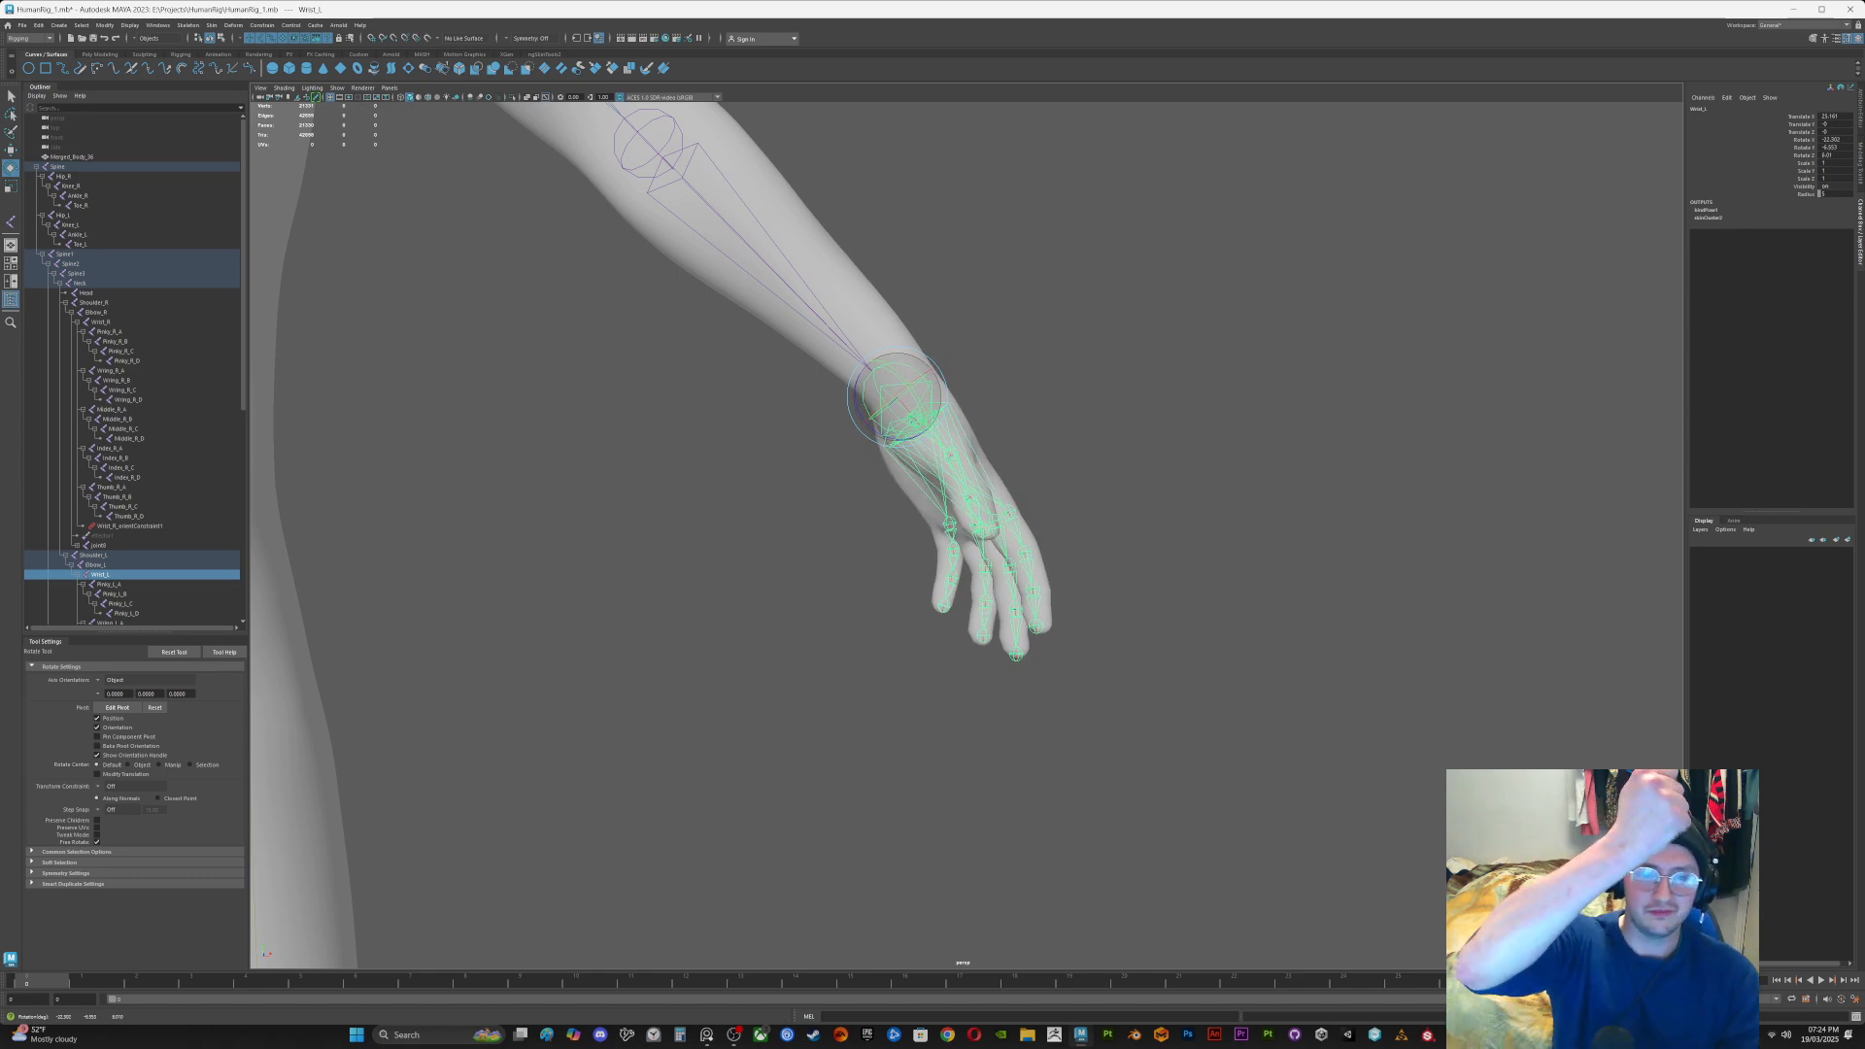
key("ctrl+z")
left_click_drag(879, 408, 660, 447)
key("ctrl+z")
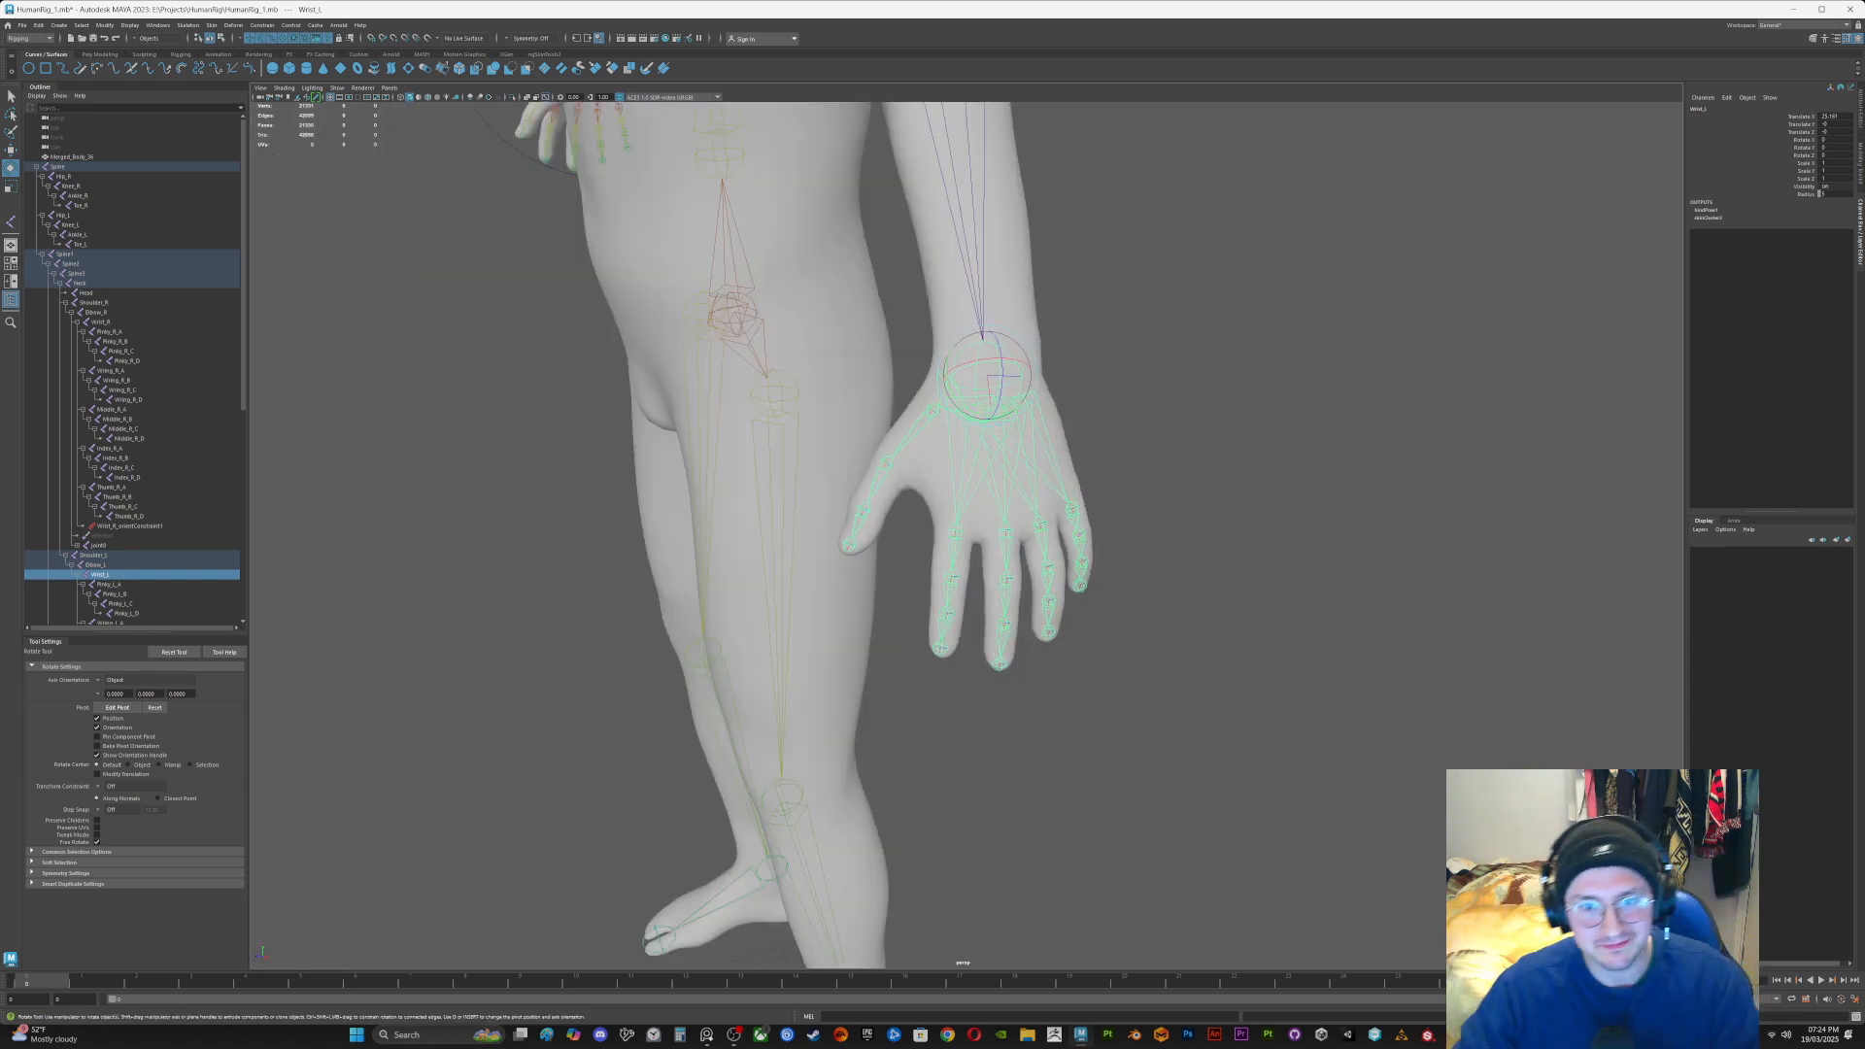
Step: Delete the construction history of the merged body mesh to clear its existing skin binding
scroll(874, 534, "down", 5)
left_click_drag(874, 534, 738, 525, "alt")
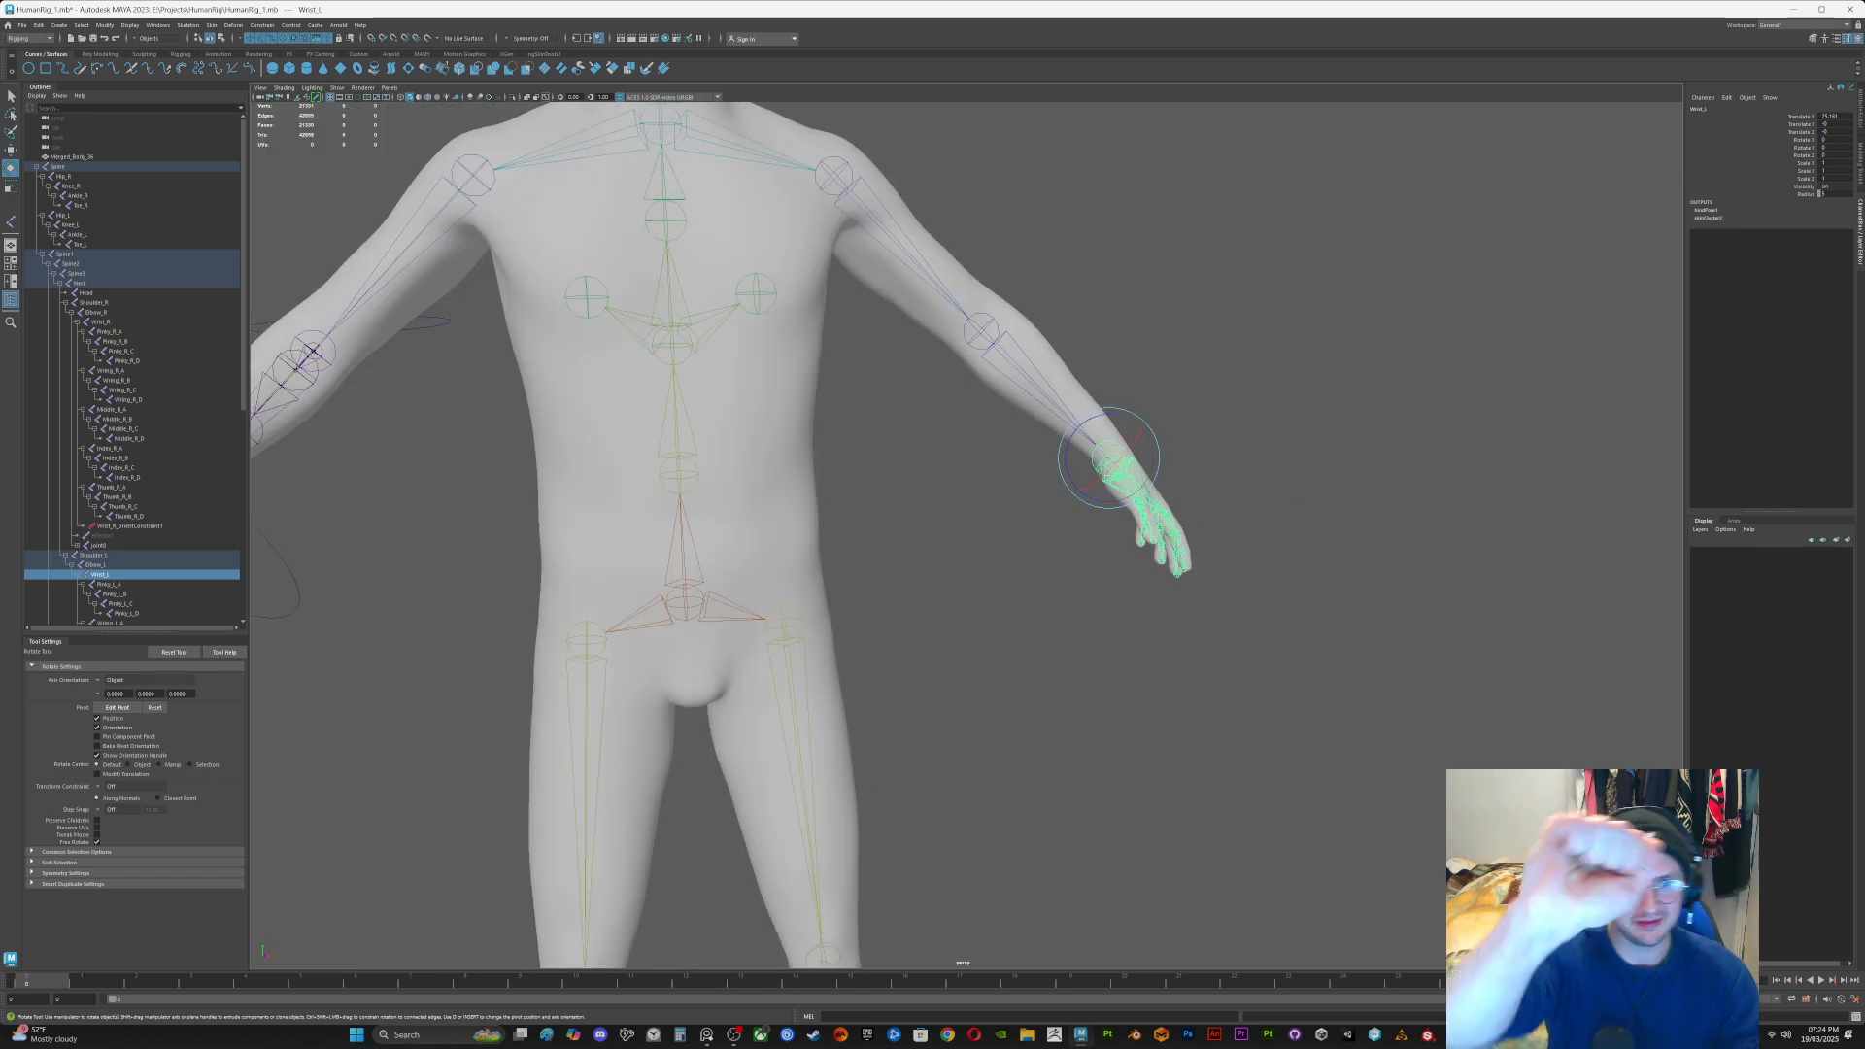
left_click_drag(874, 534, 1180, 534, "alt")
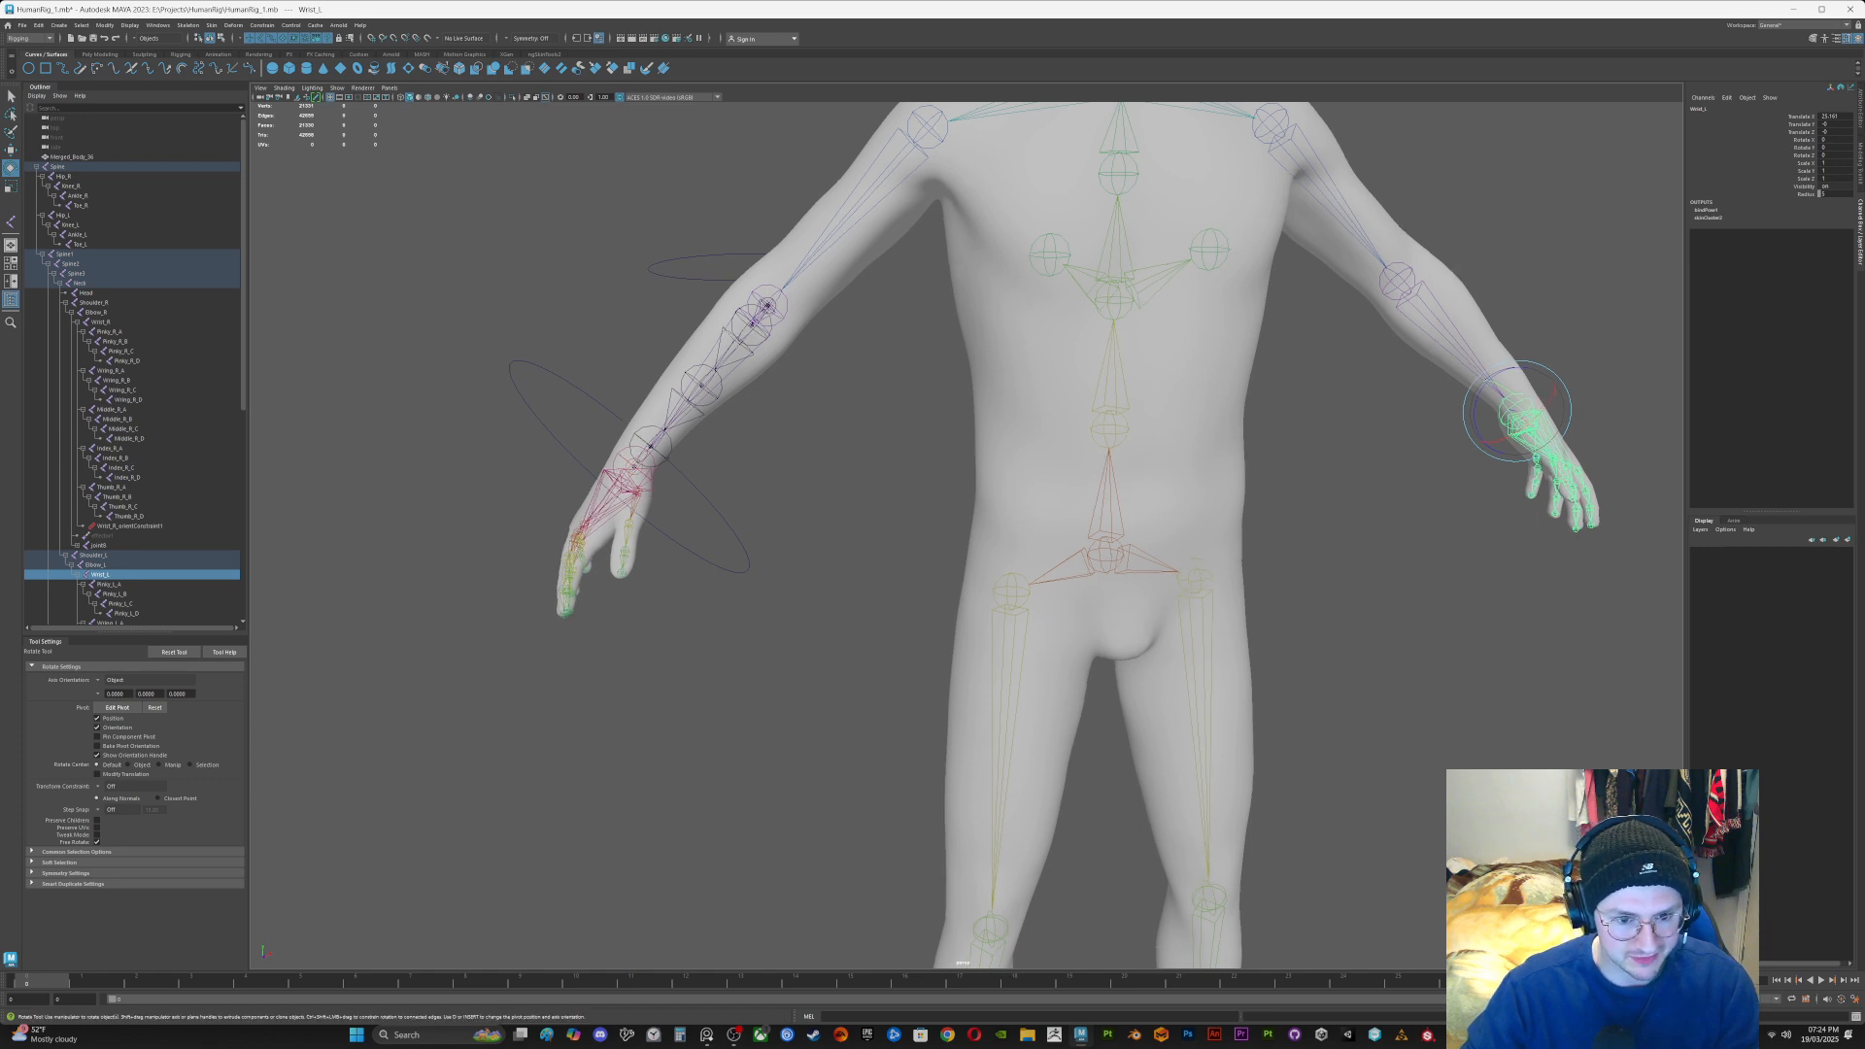
left_click(714, 512)
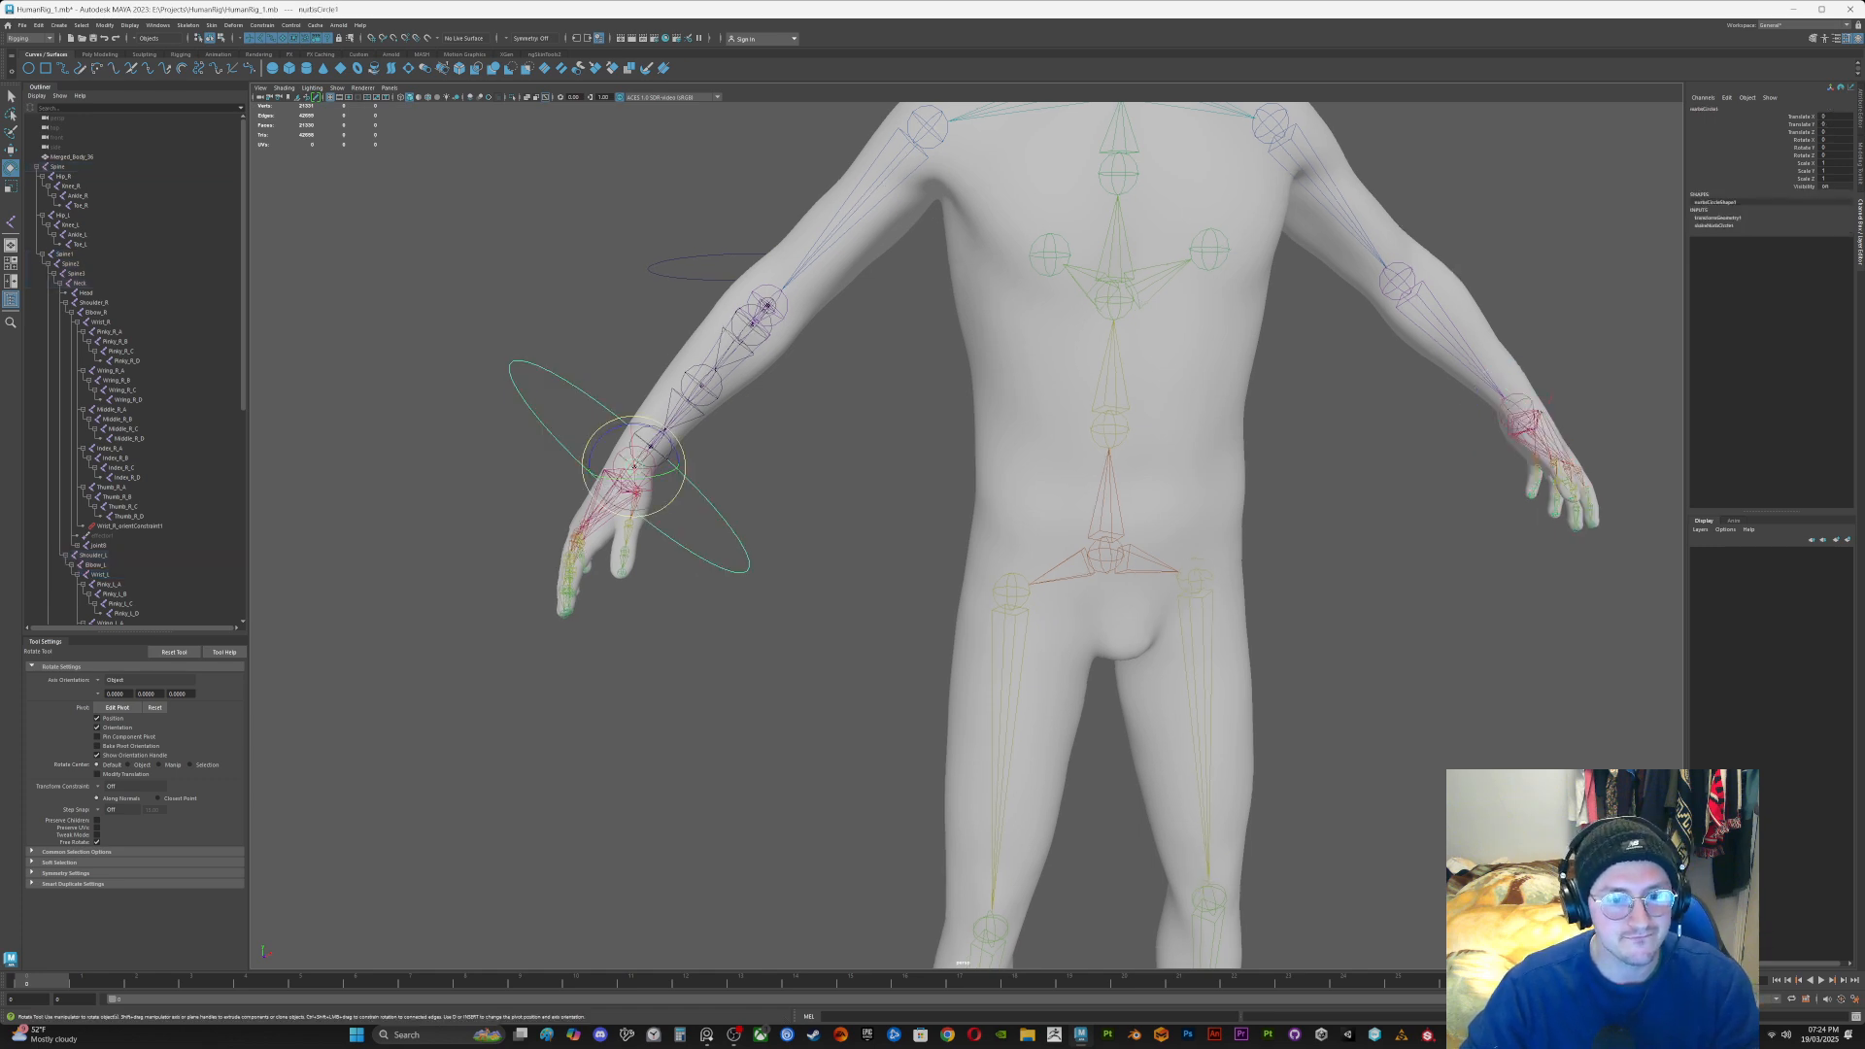
middle_click_drag(714, 512, 794, 504, "alt")
key("q")
left_click(72, 158)
left_click(58, 167)
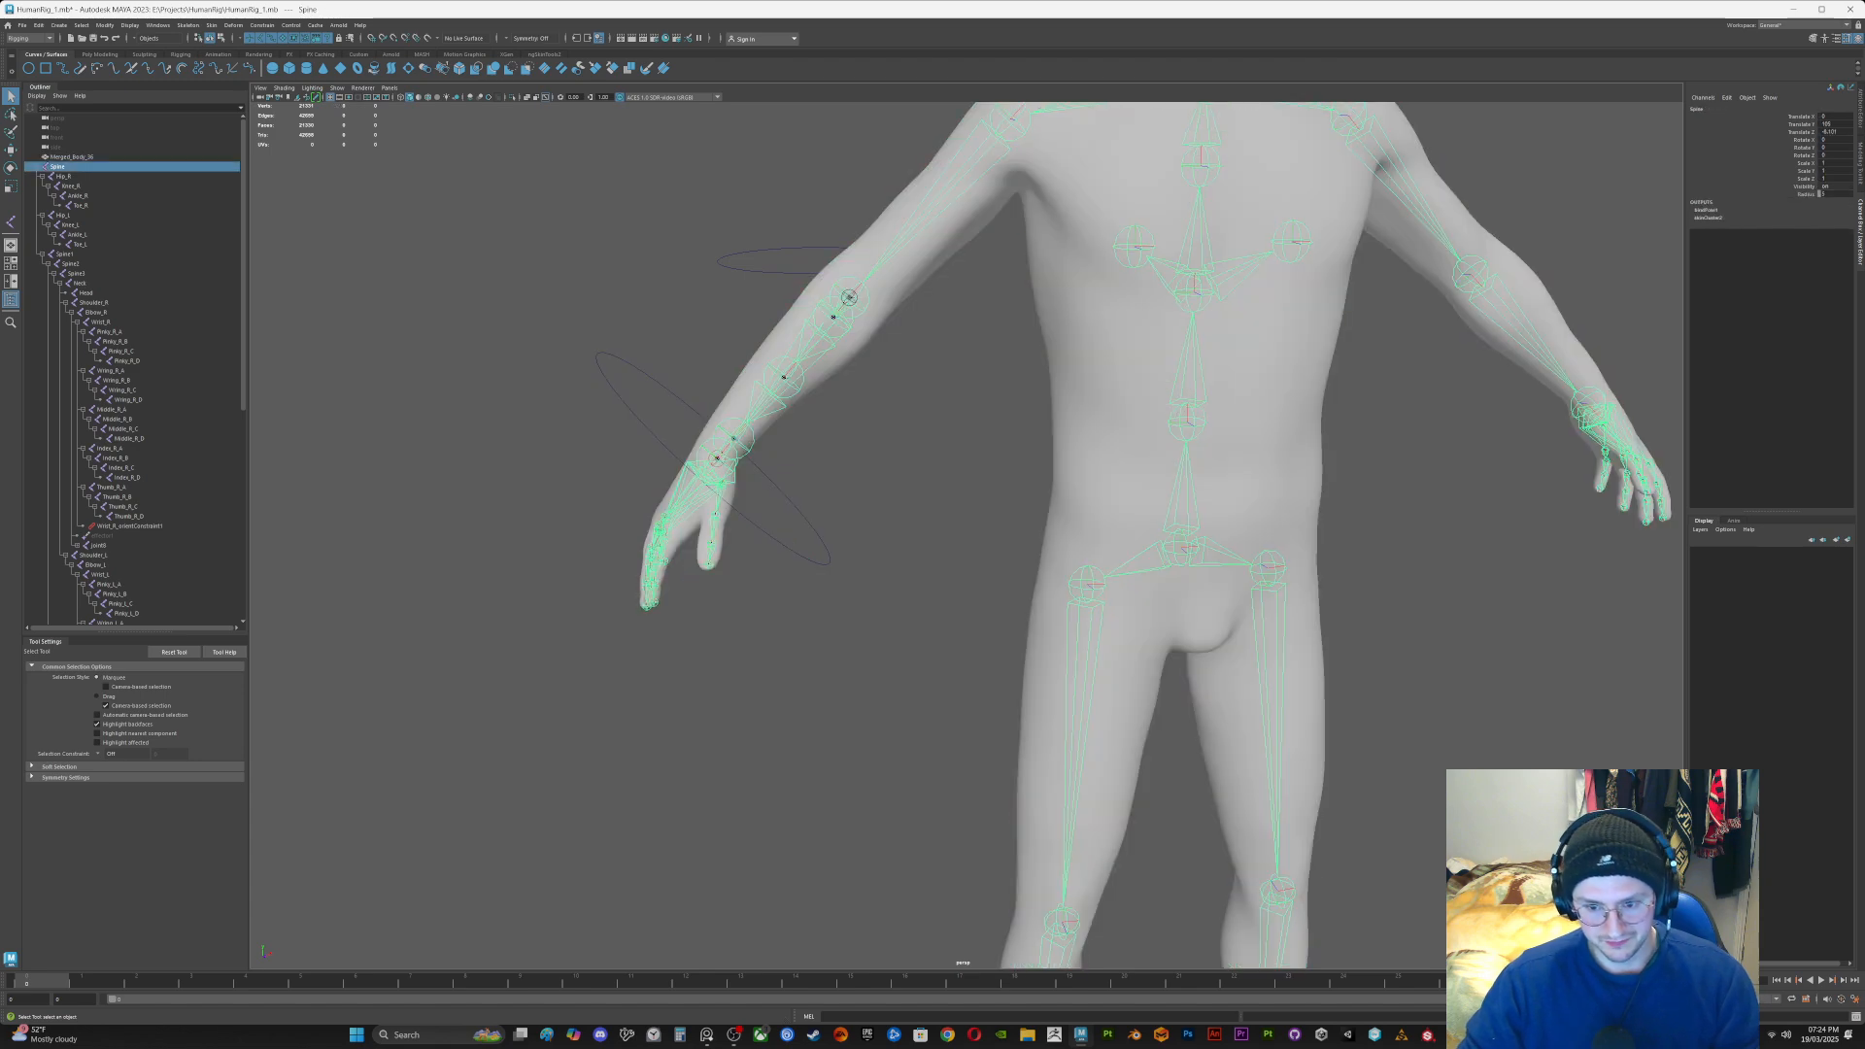
left_click(72, 157)
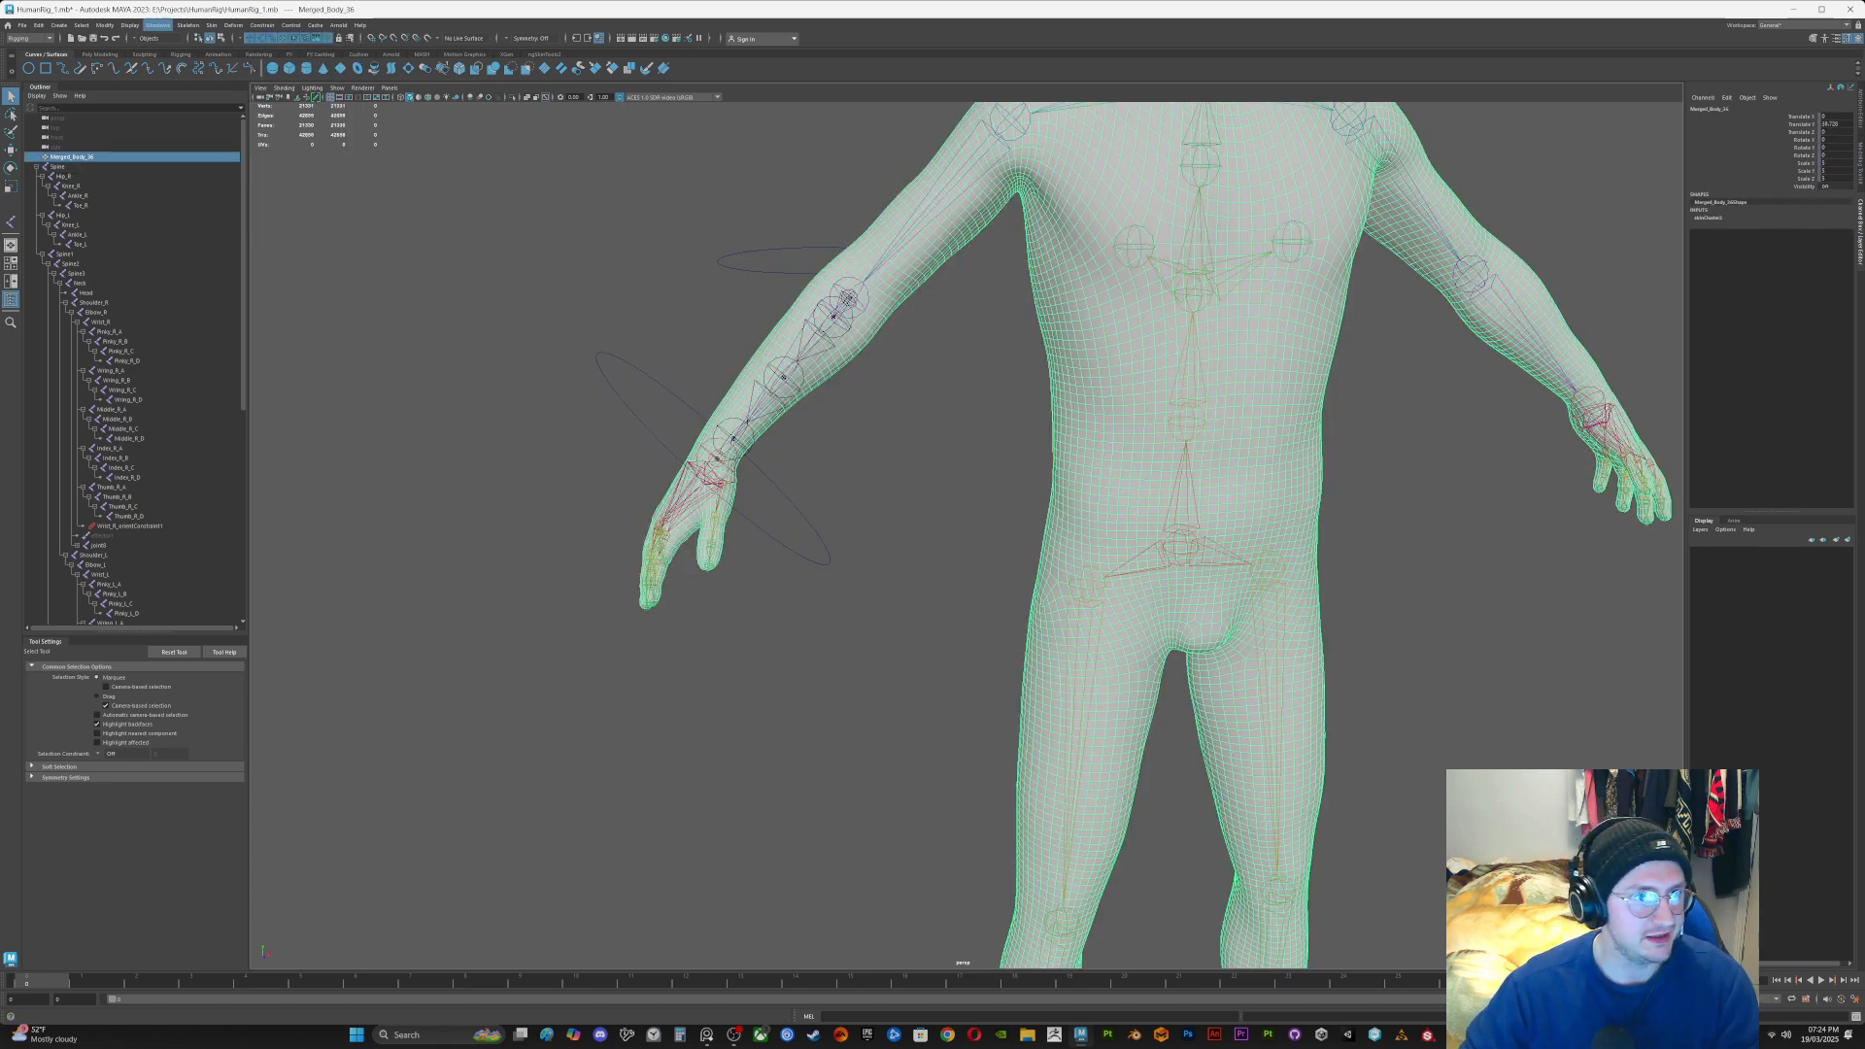
left_click(39, 25)
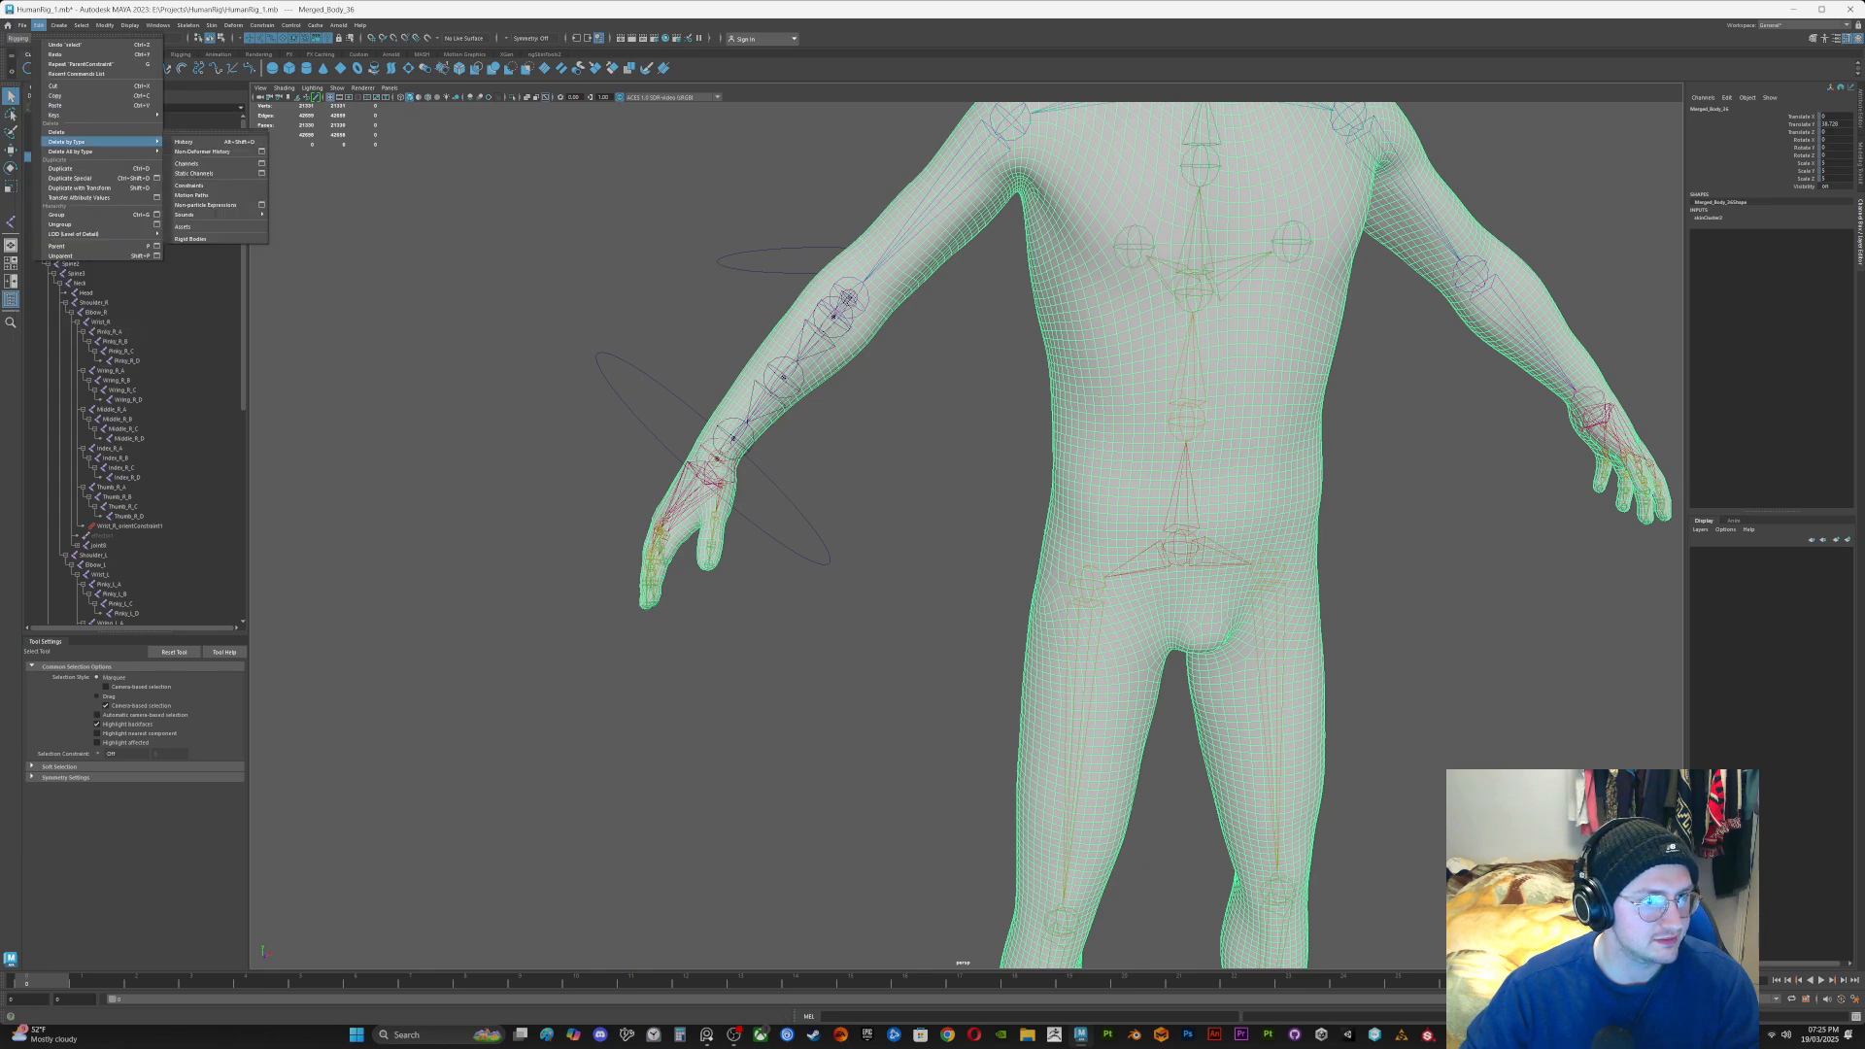
left_click(58, 132)
Step: Select the merged body mesh together with the Spine root joint and bind the skin with the current settings
middle_click_drag(1180, 544, 877, 648, "alt")
left_click(947, 547)
left_click(929, 583, "shift")
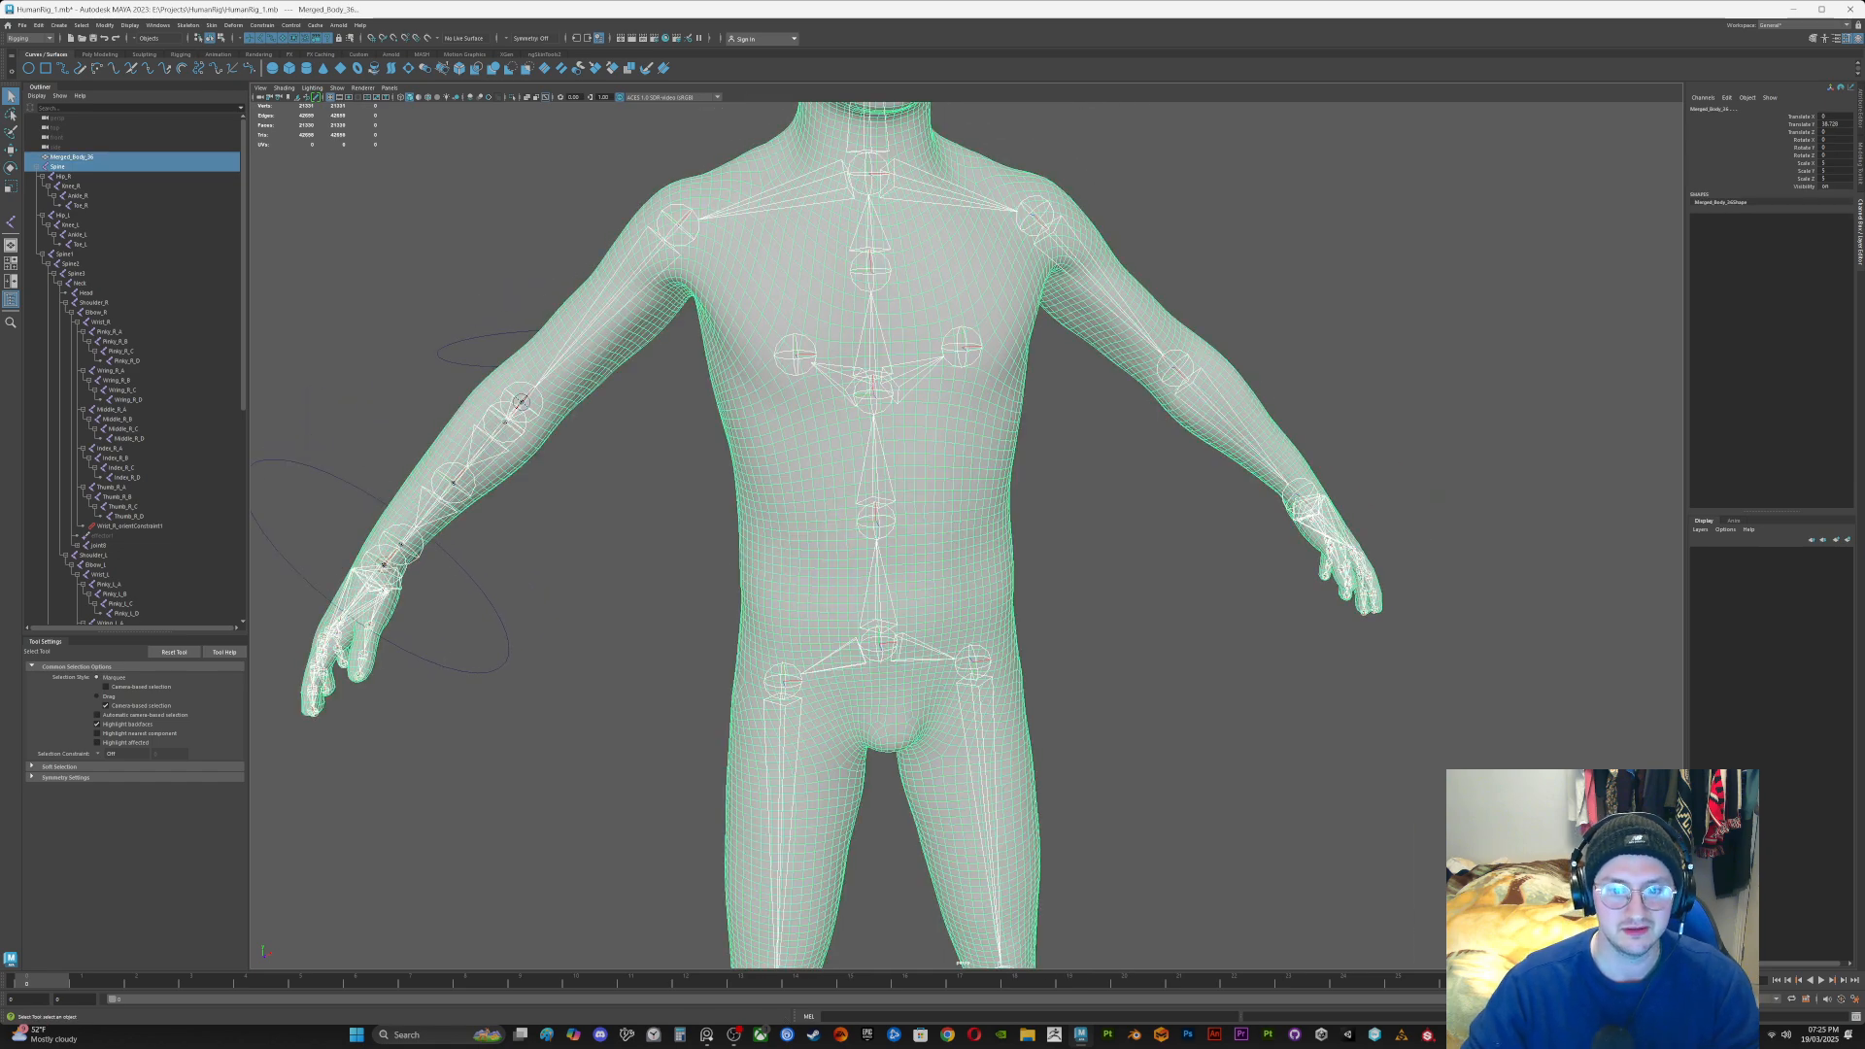
left_click(211, 25)
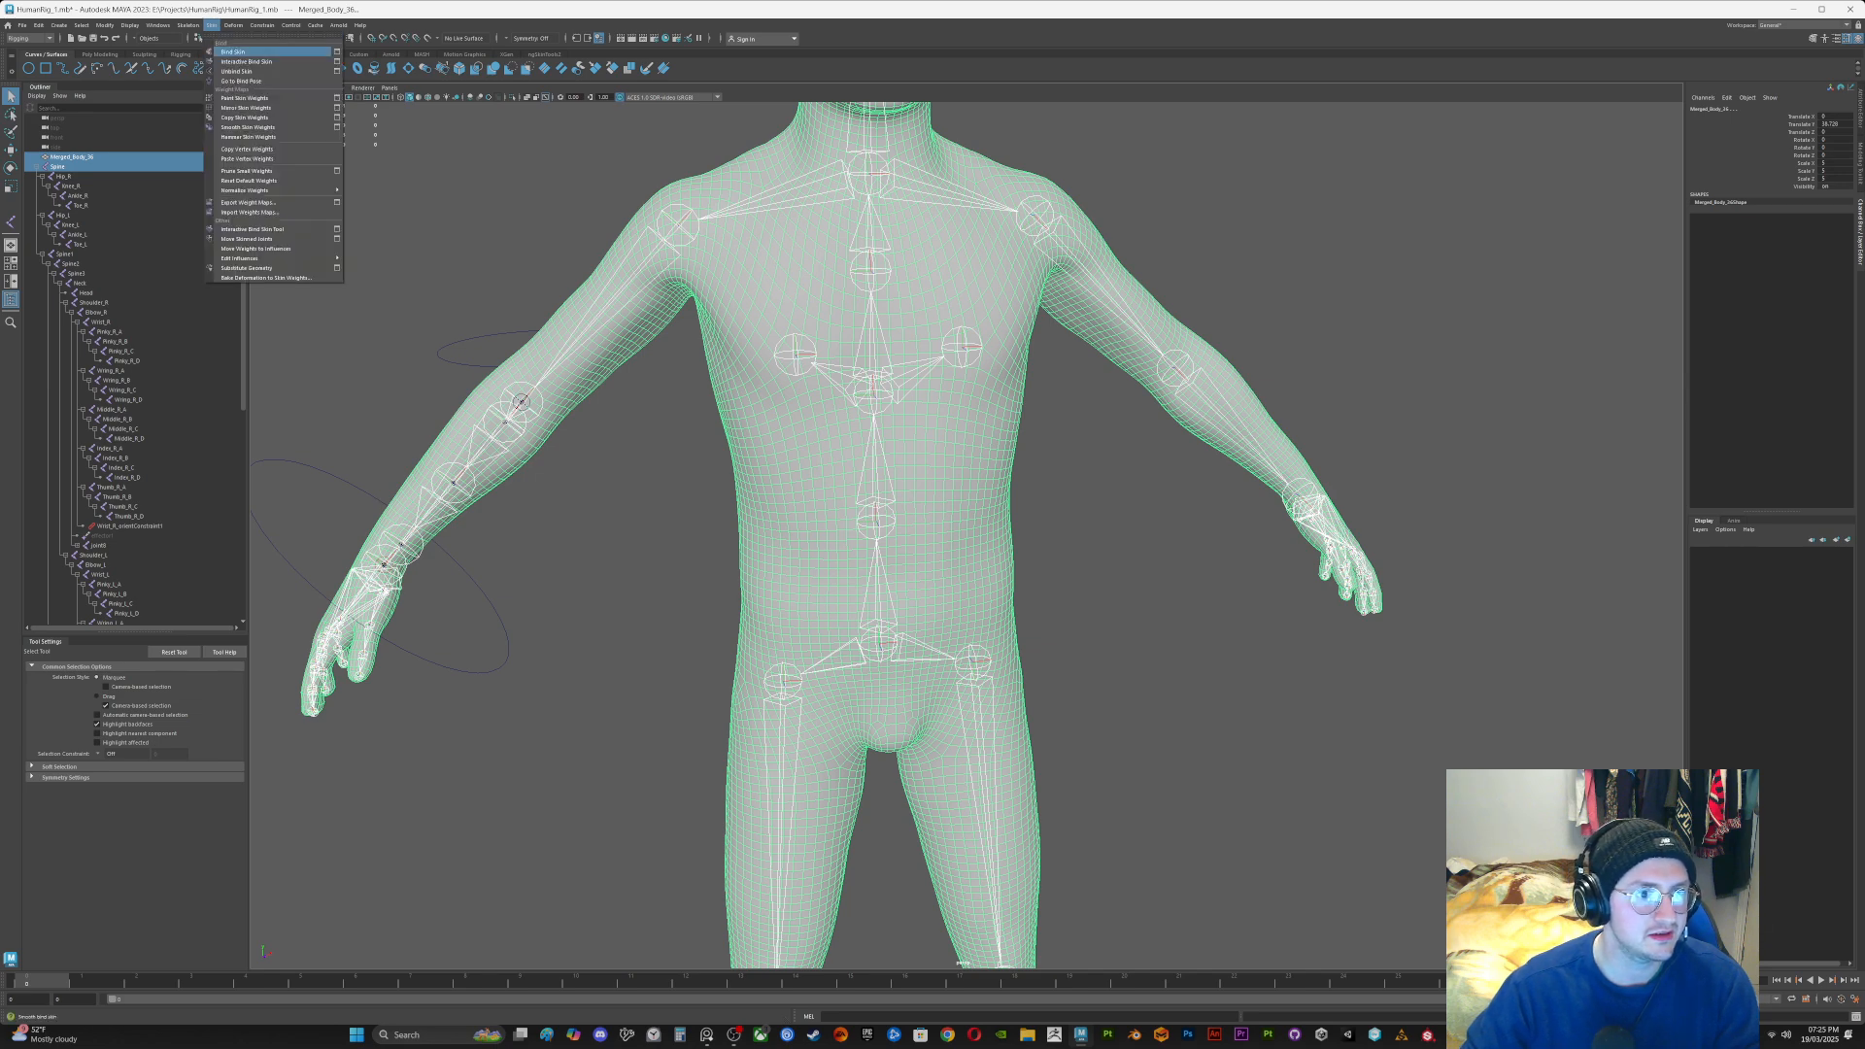
left_click(243, 53)
Step: Test the binding by rotating the right wrist control circle, and undo the rotation
mouse_move(874, 544)
left_mouse_down("alt")
mouse_move(1098, 544)
mouse_move(855, 530)
left_mouse_up("alt")
left_click(540, 449)
key("e")
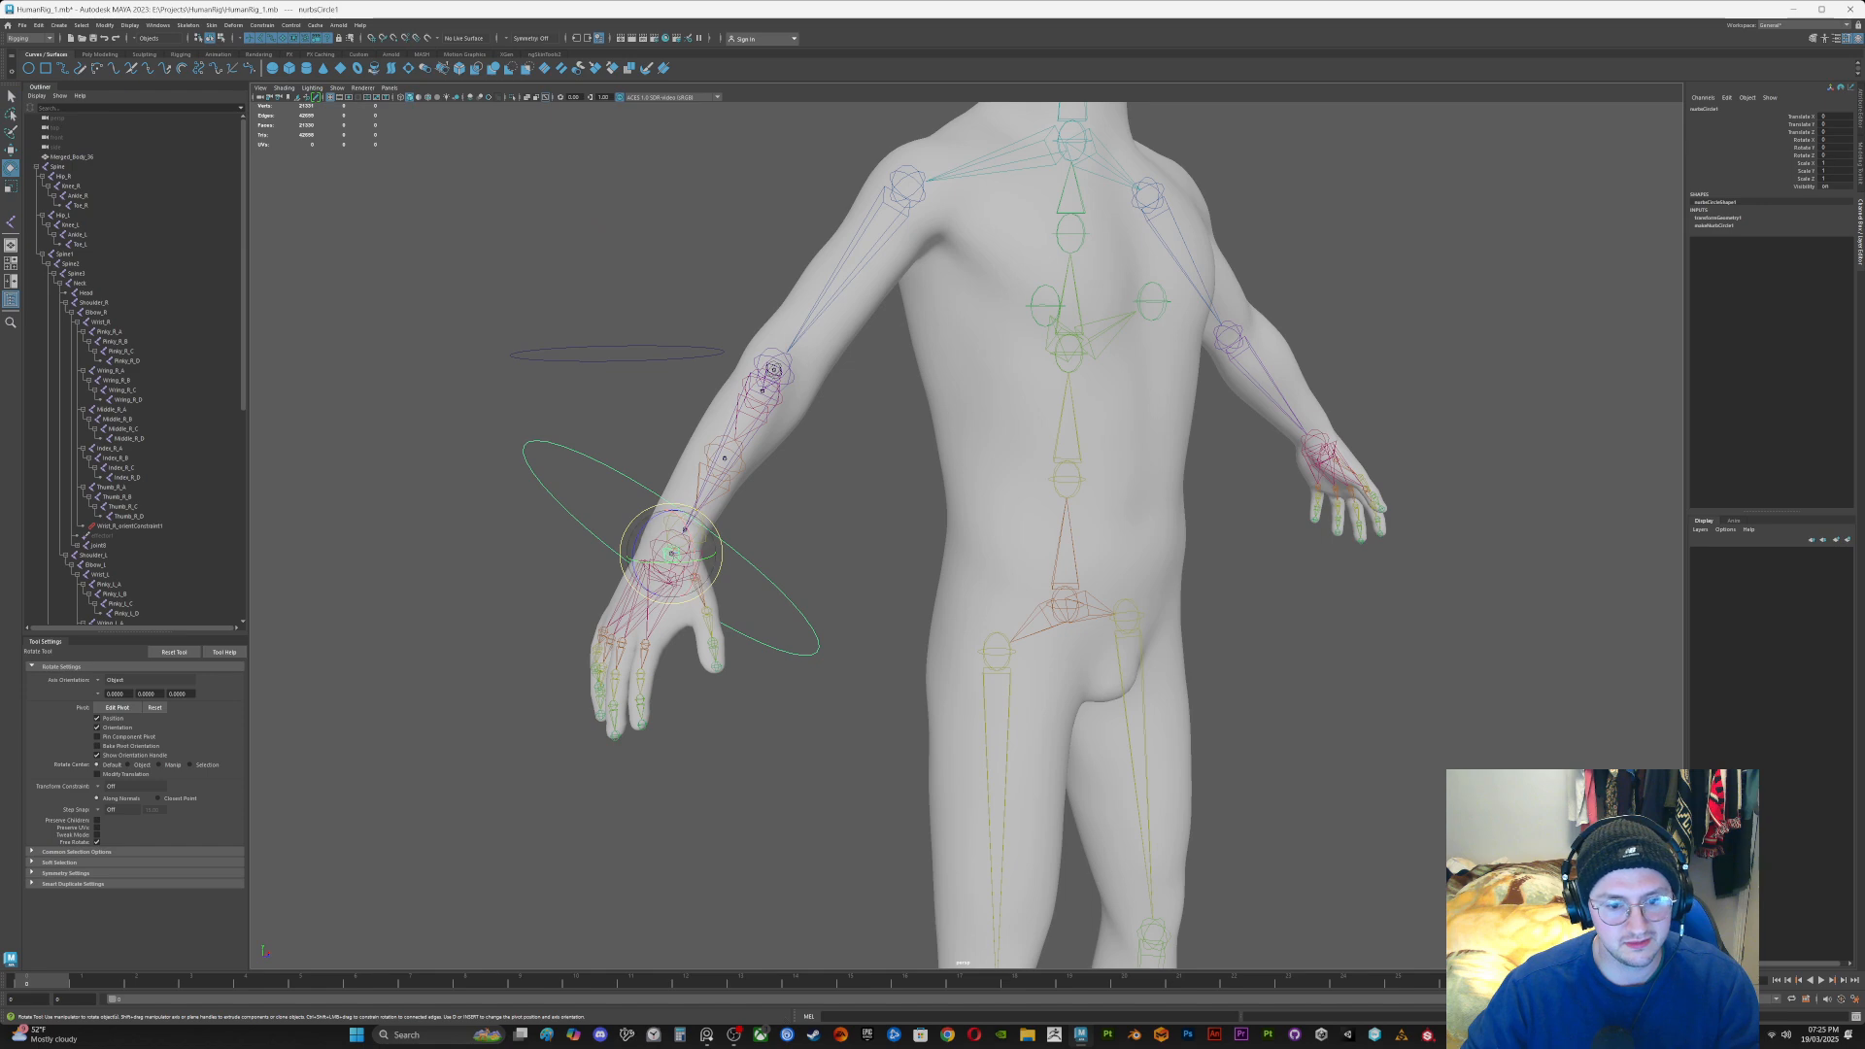
left_click_drag(680, 505, 704, 583)
key("ctrl+z")
key("q")
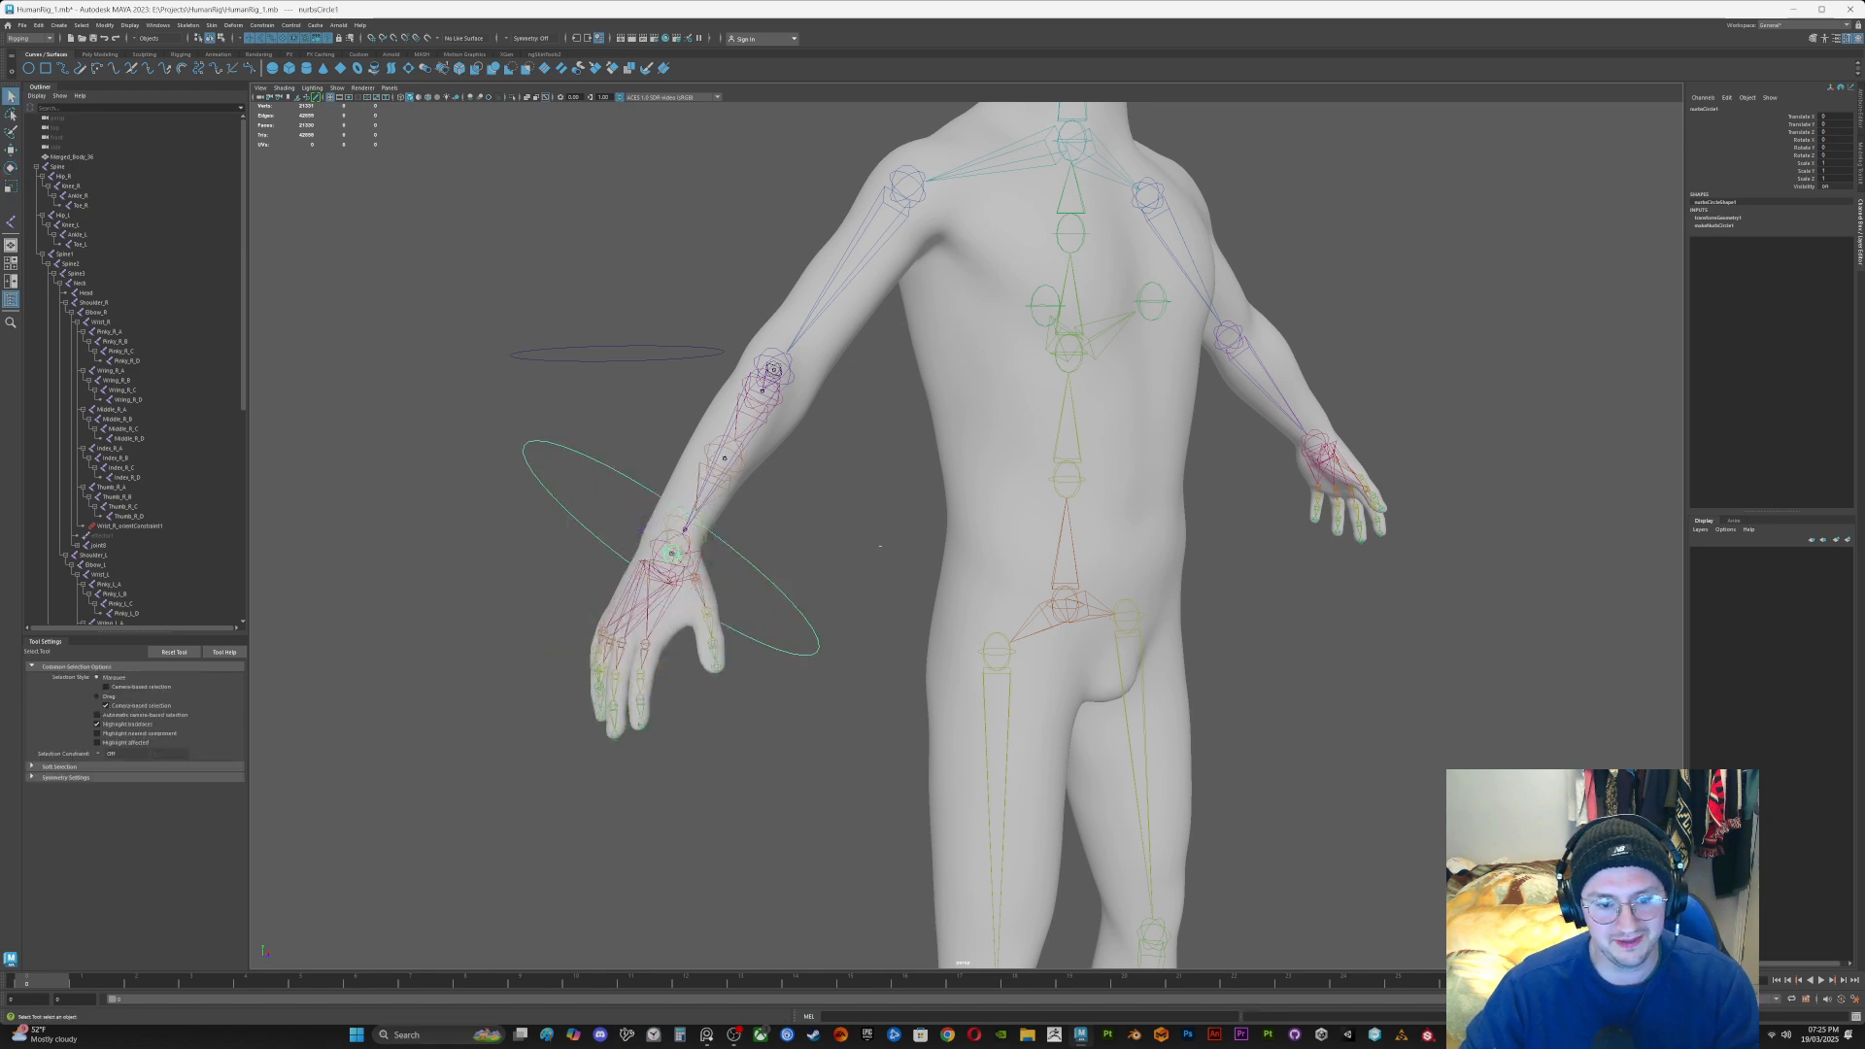
Step: Open the Bind Skin options and set the mesh to bind to the joint hierarchy
left_click(881, 547)
left_click(972, 525)
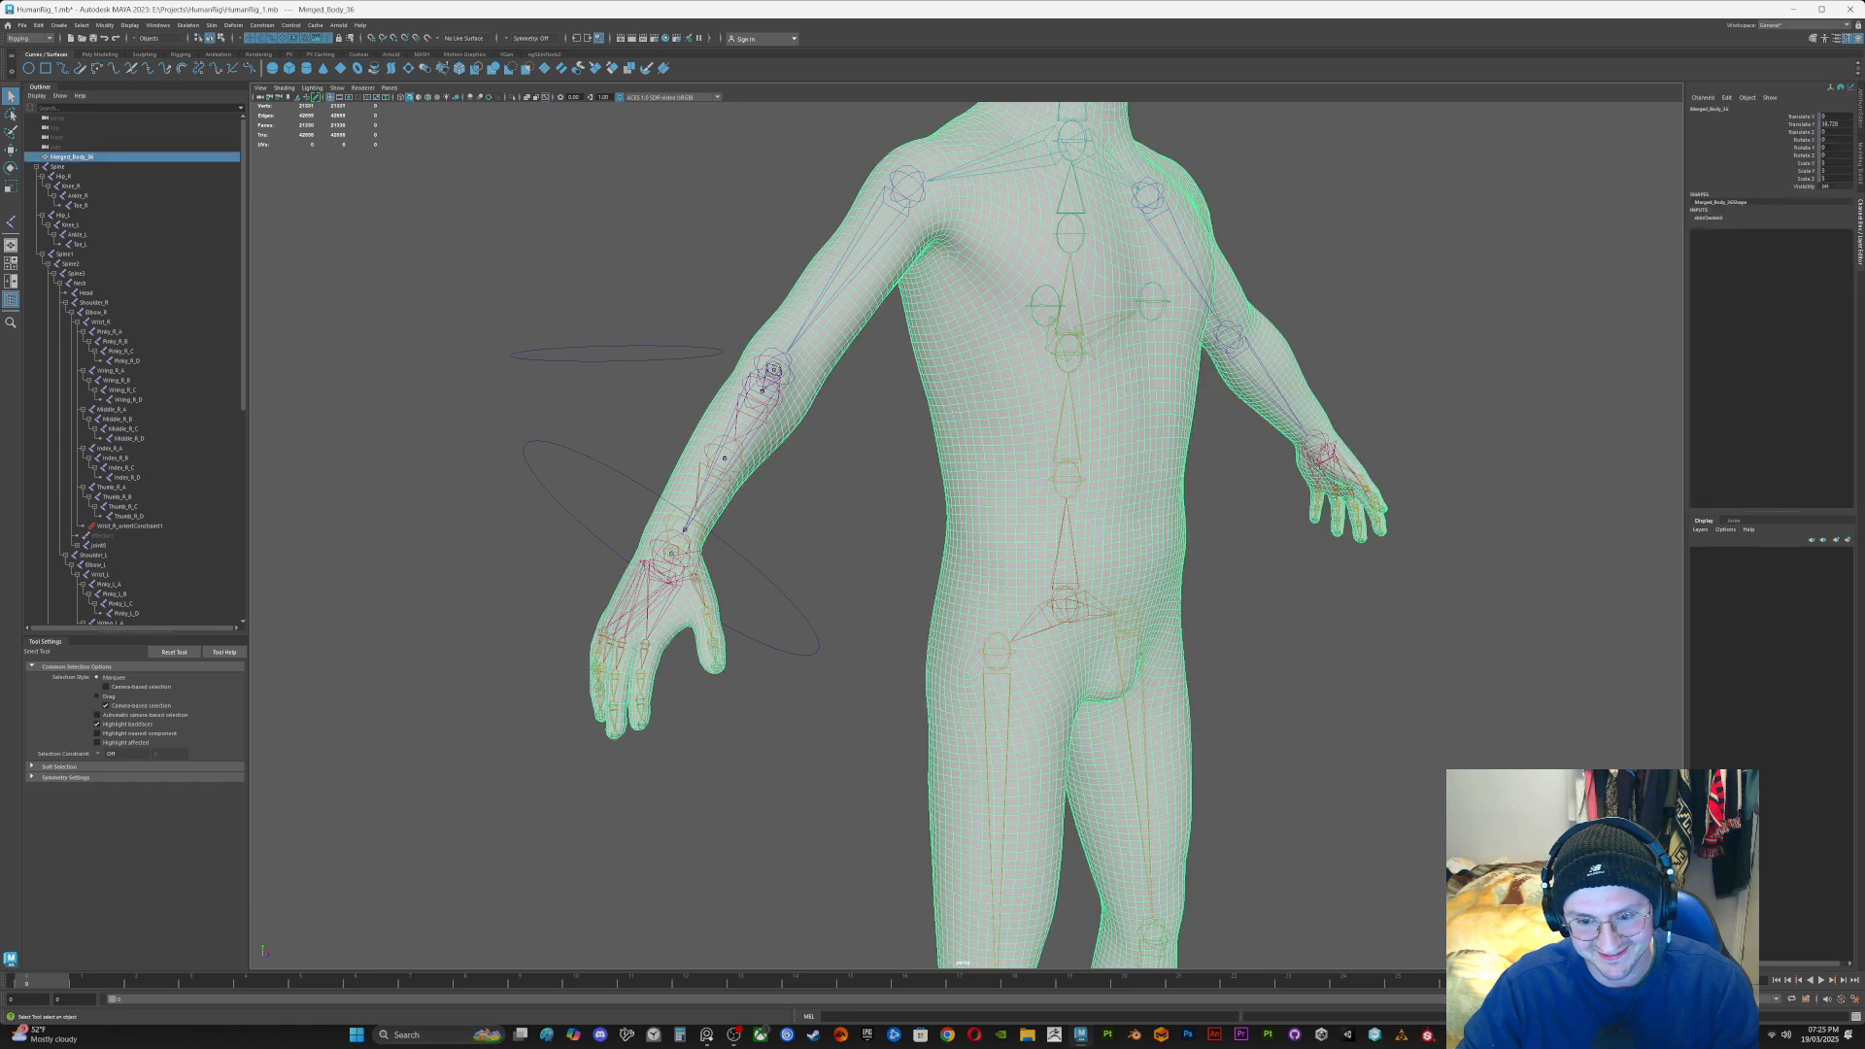
left_click(1067, 607)
mouse_move(1069, 608)
right_mouse_down()
mouse_move(1073, 709)
mouse_move(1068, 622)
right_mouse_up()
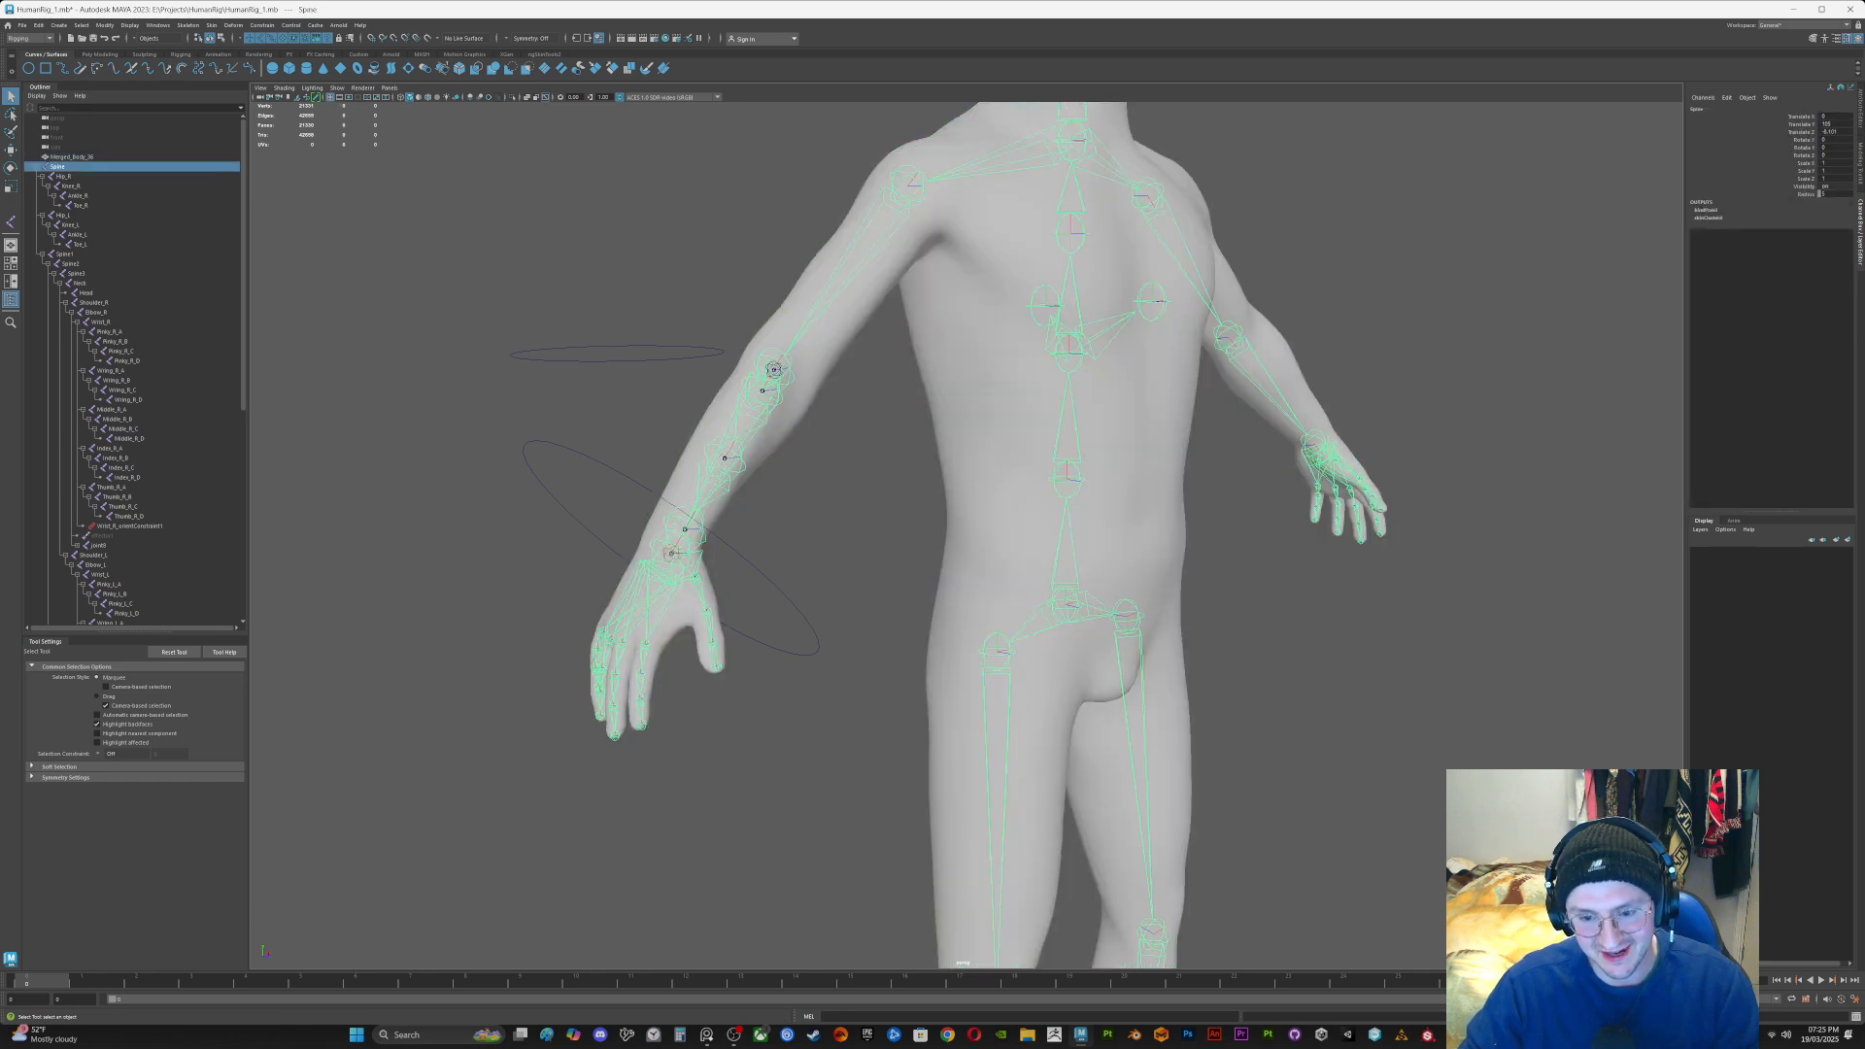
left_click(859, 593)
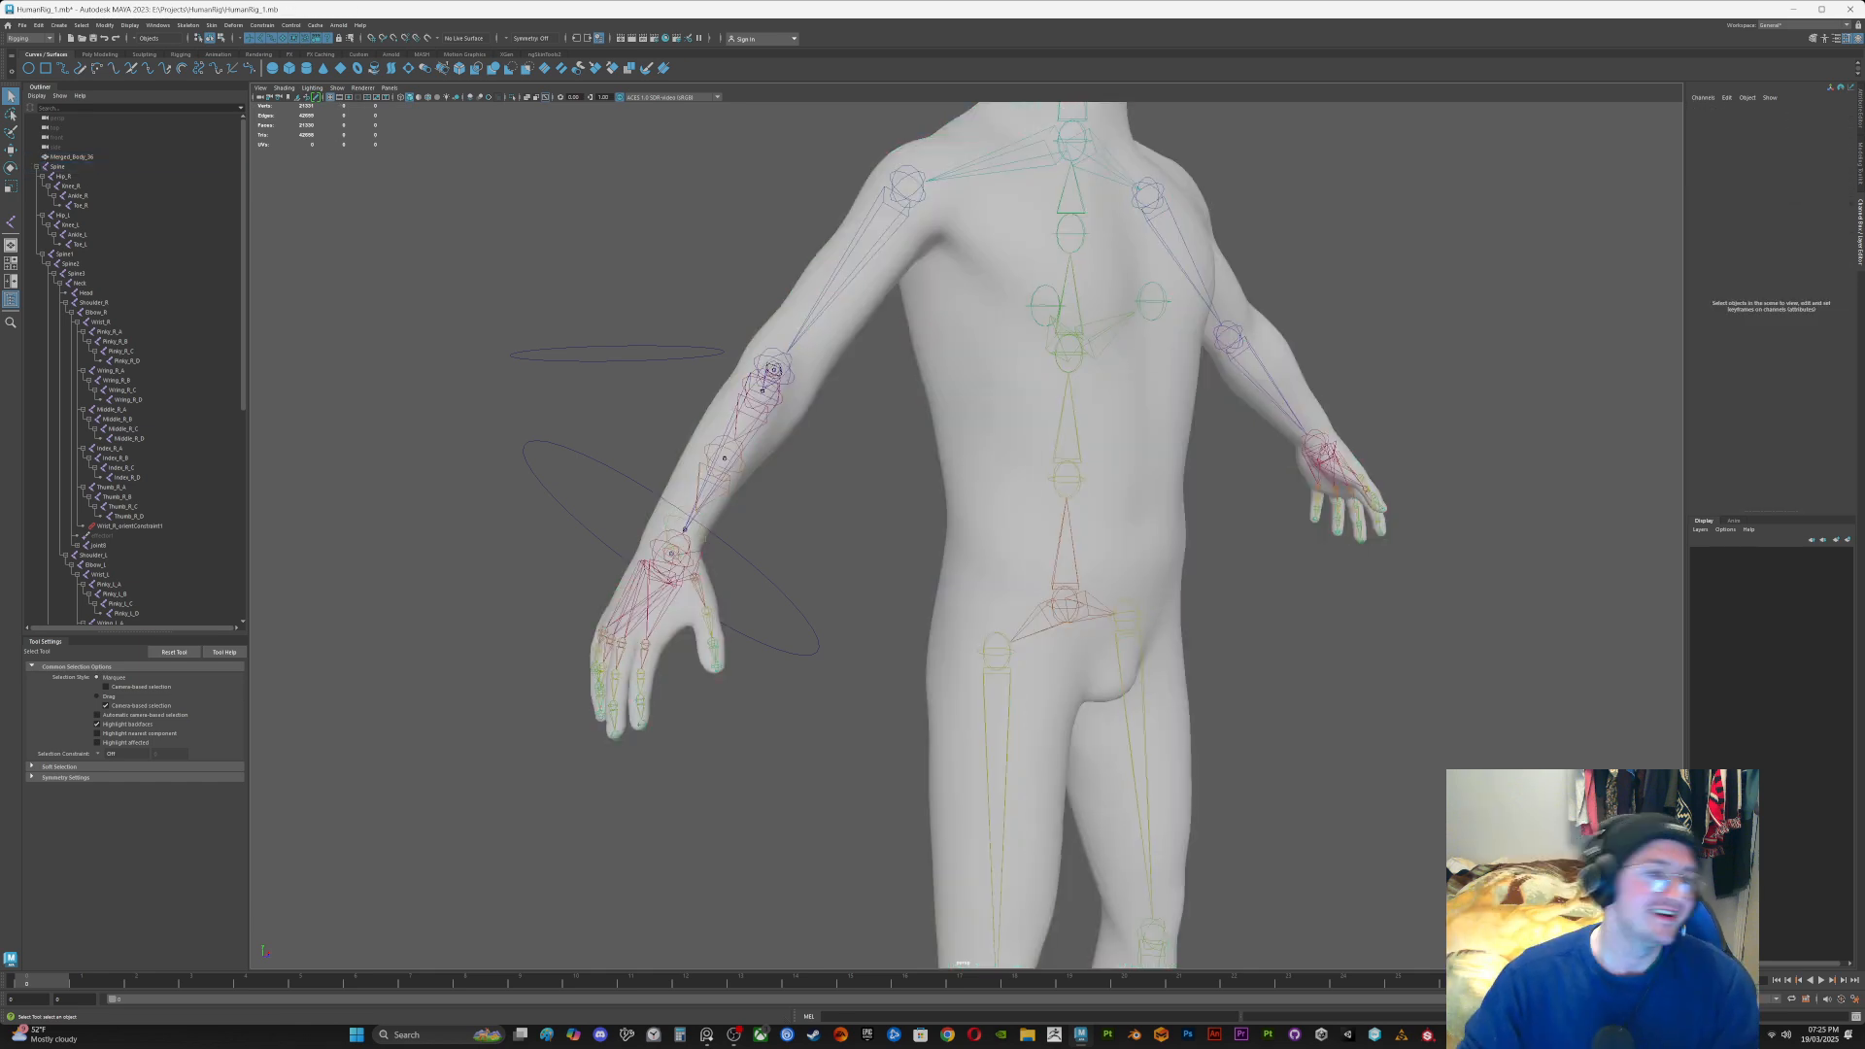
left_click(263, 25)
mouse_move(211, 25)
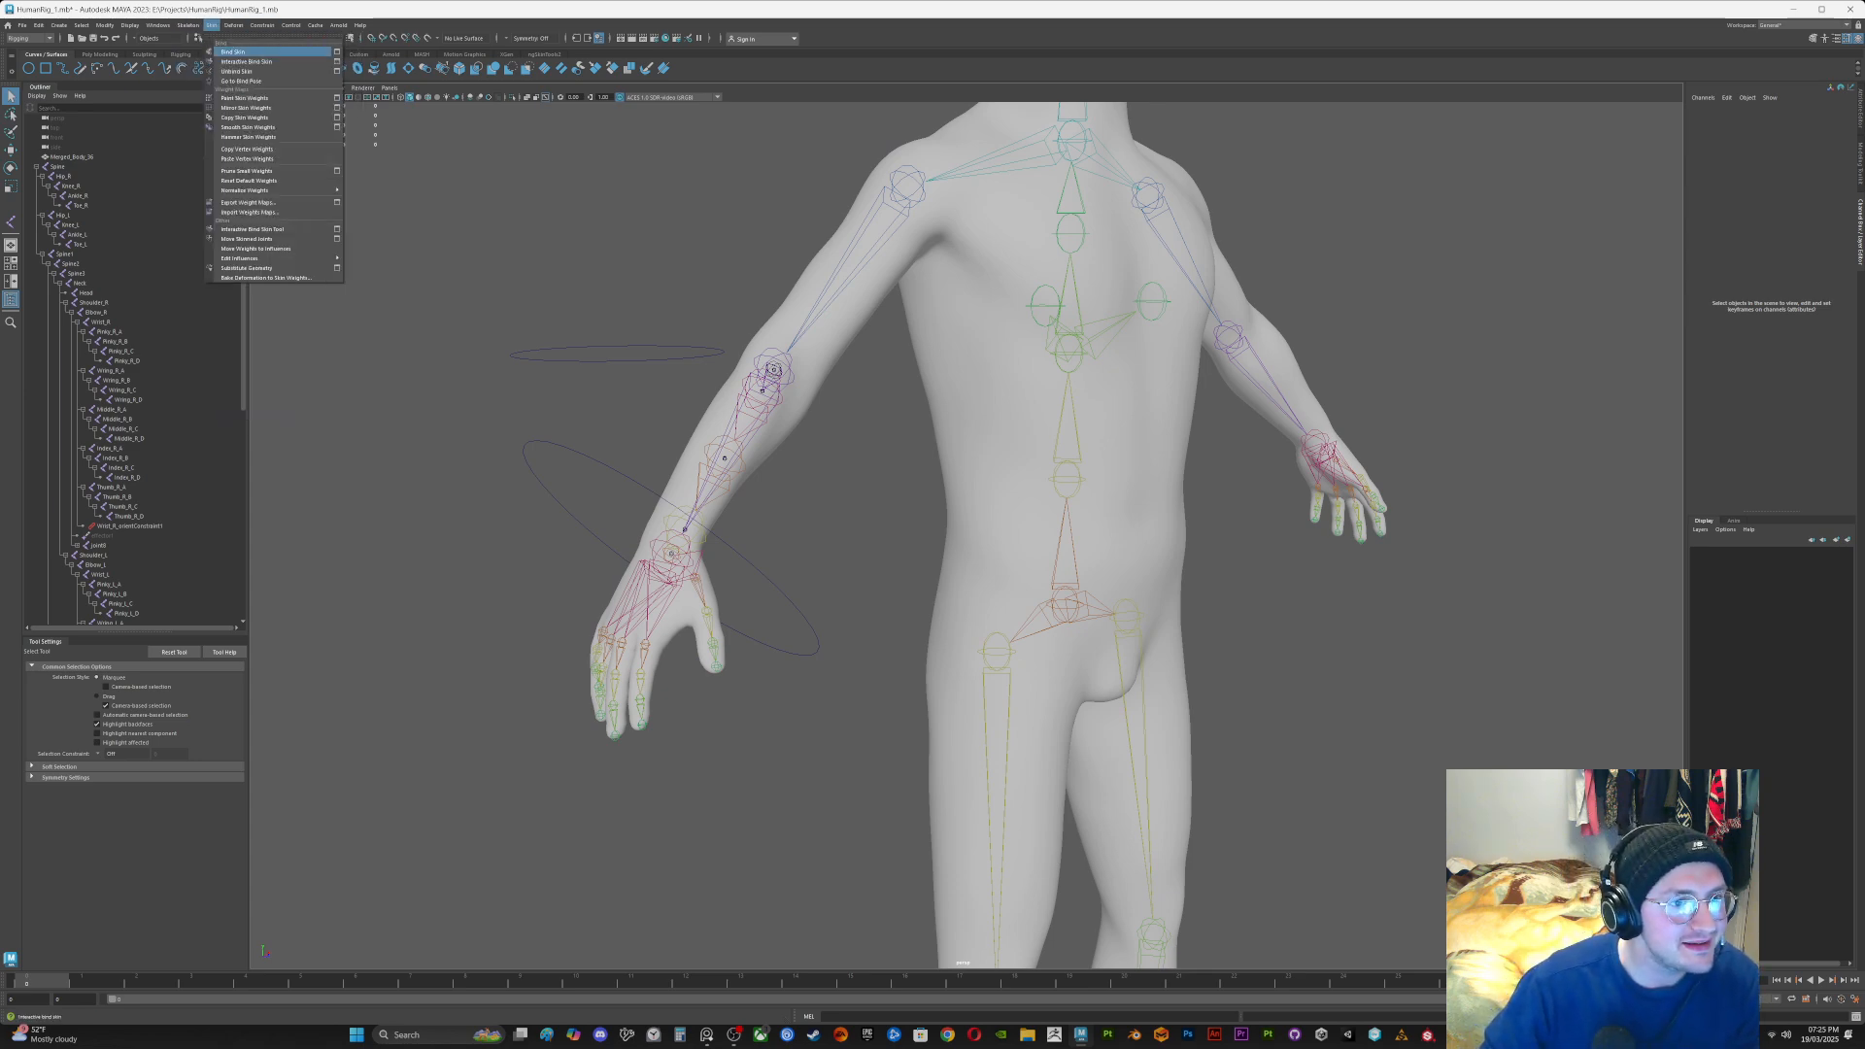
left_click(337, 52)
left_click(1007, 387)
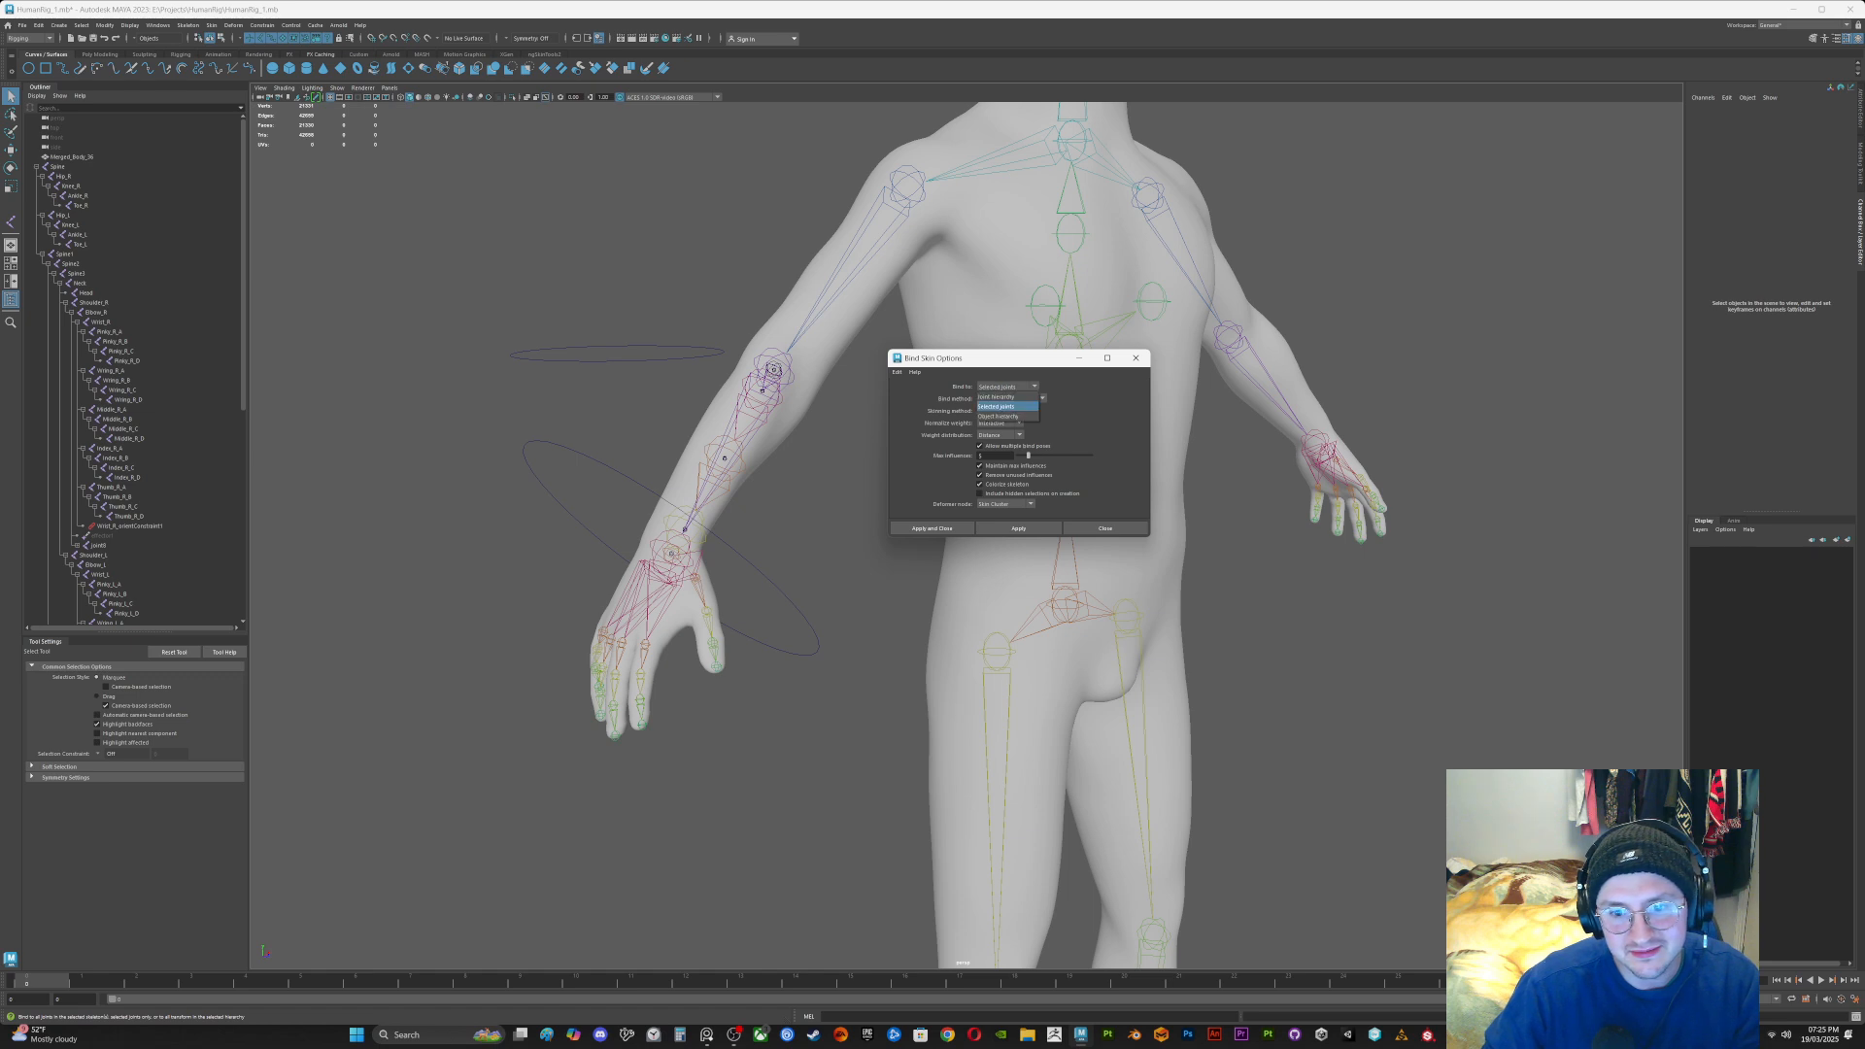
left_click(995, 396)
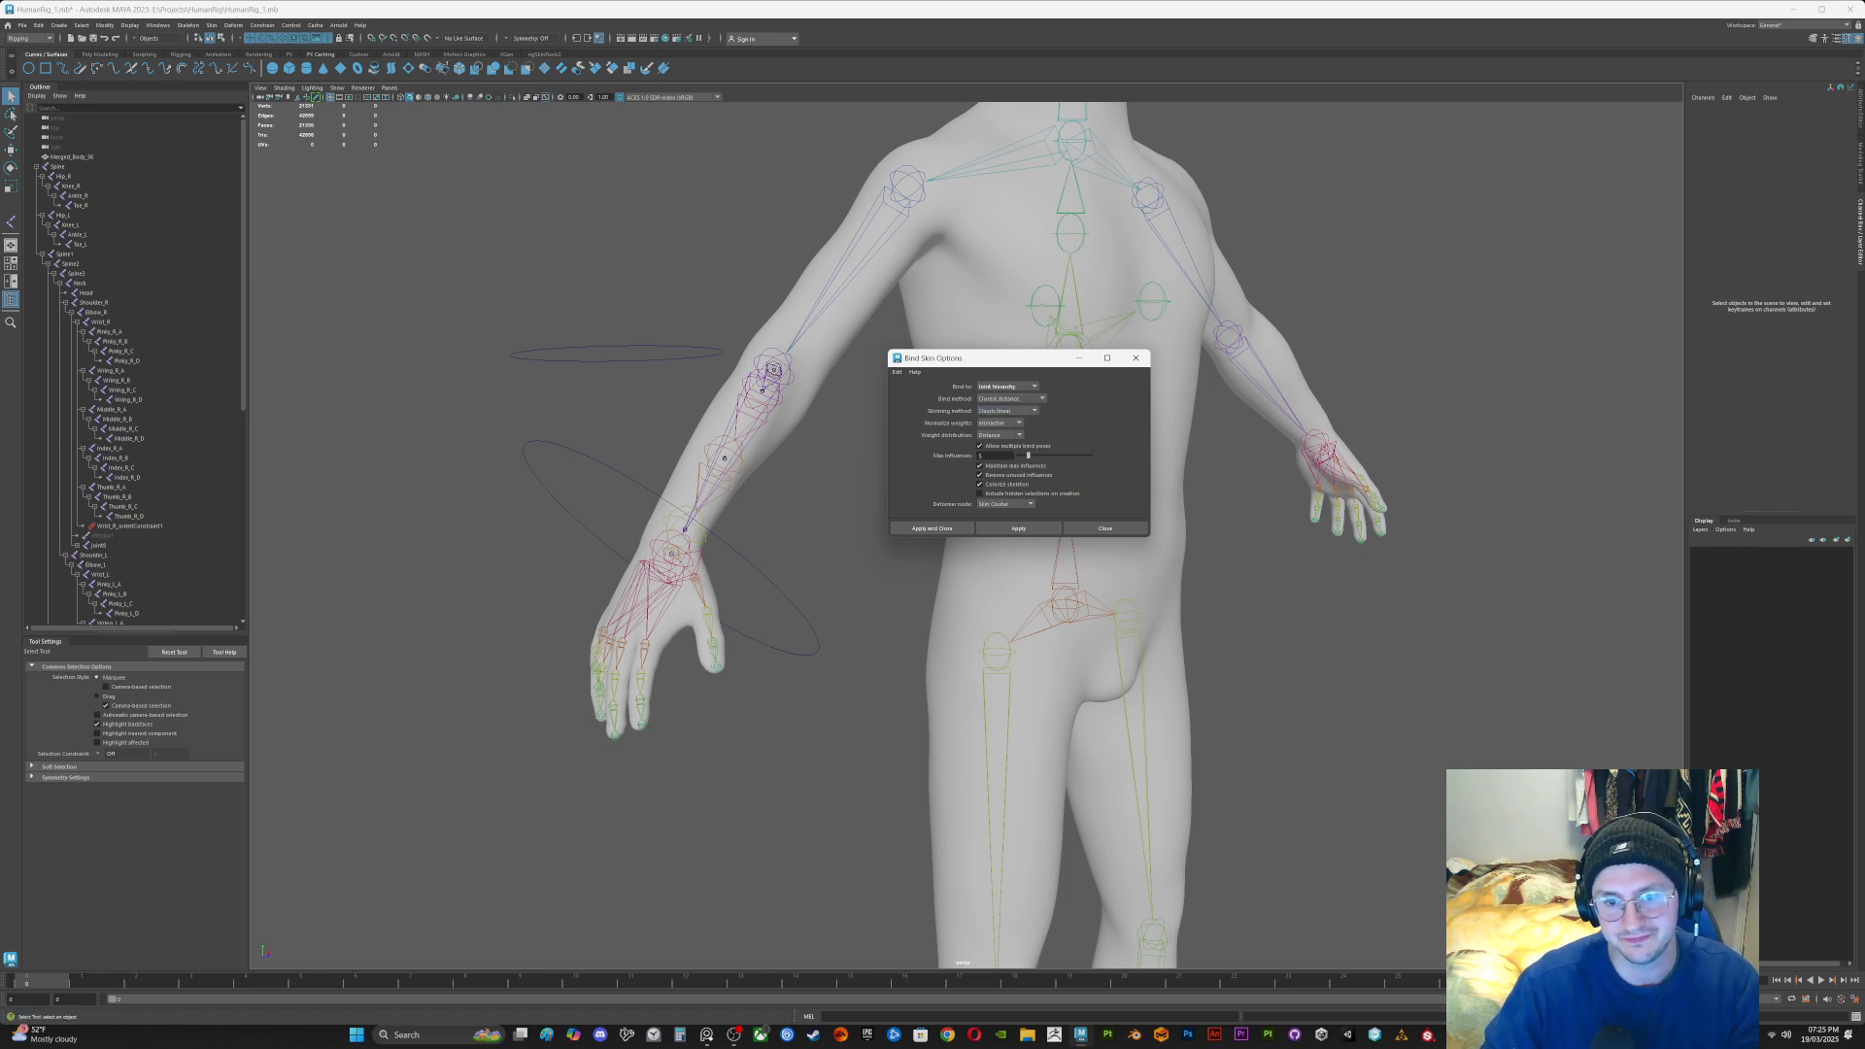
Step: Unbind the skin from the merged body mesh
left_click(981, 311)
left_click(189, 25)
mouse_move(211, 25)
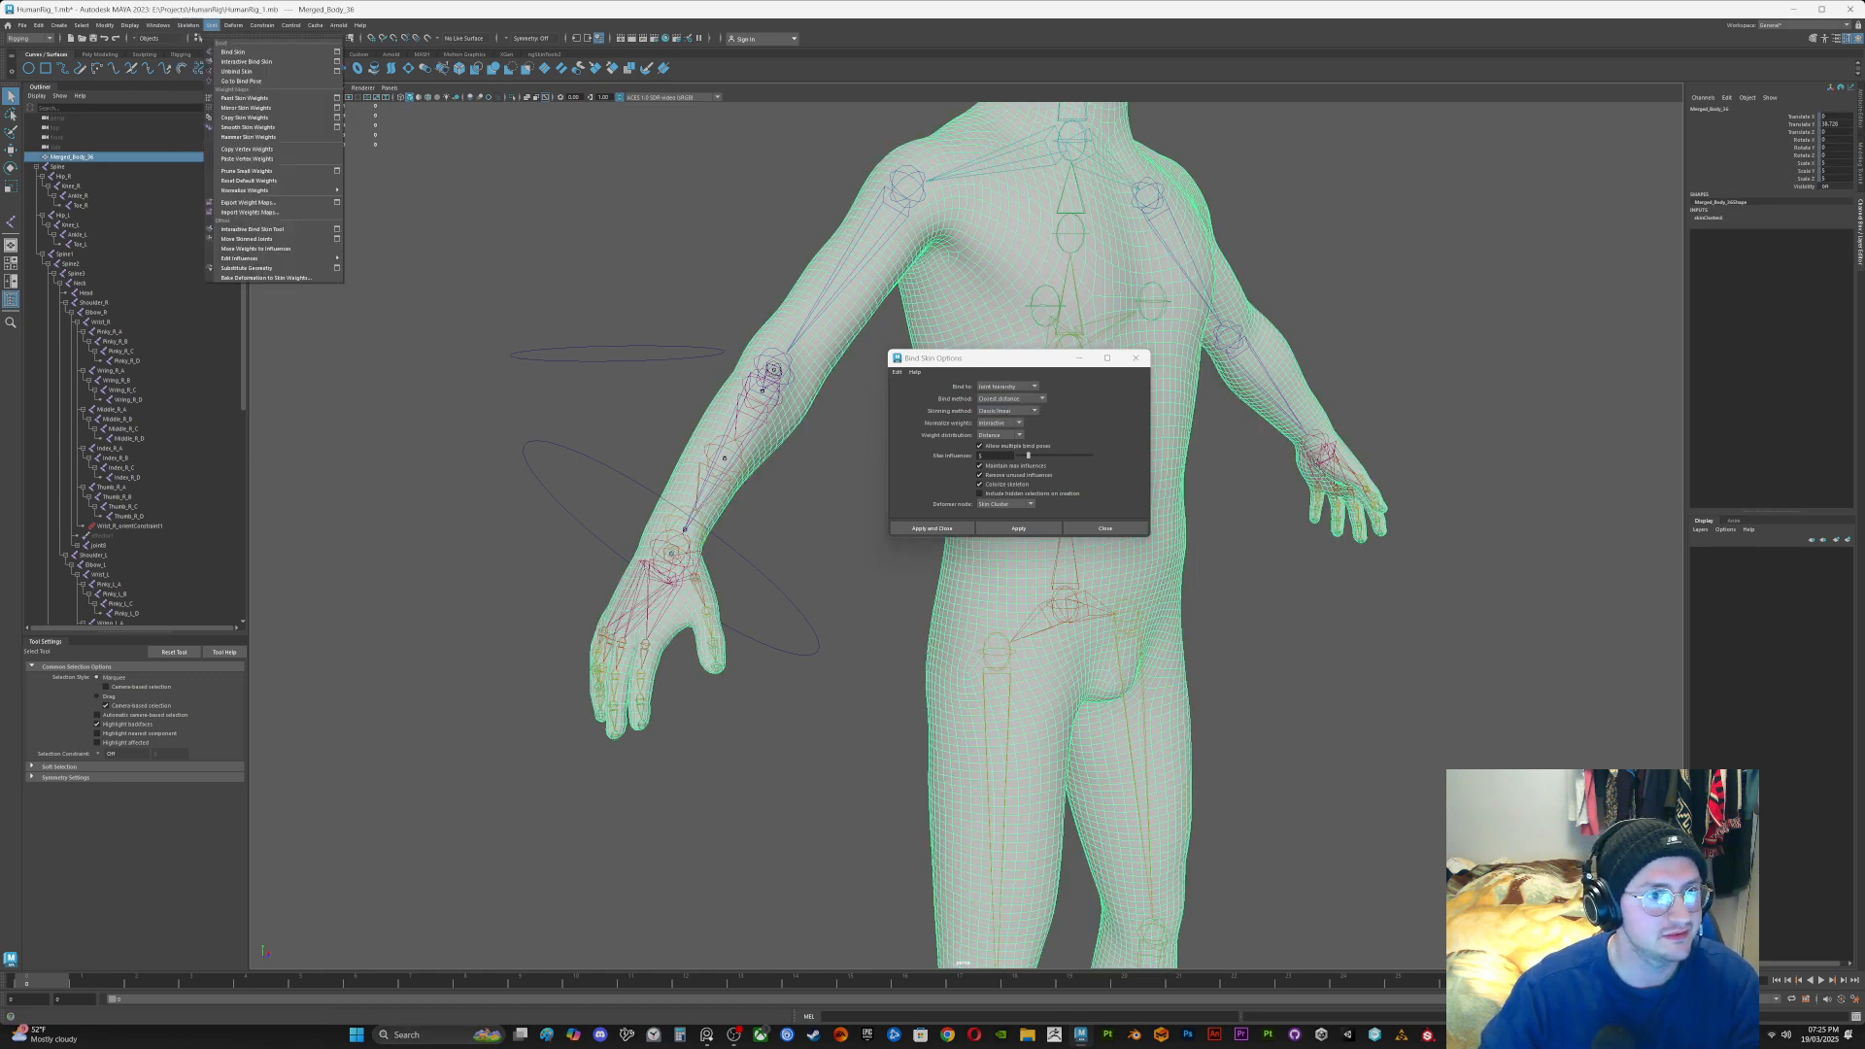
left_click(233, 69)
left_click(408, 253)
Step: Bind the merged body mesh to the Spine root using the joint hierarchy option, and close the options
left_click(59, 166)
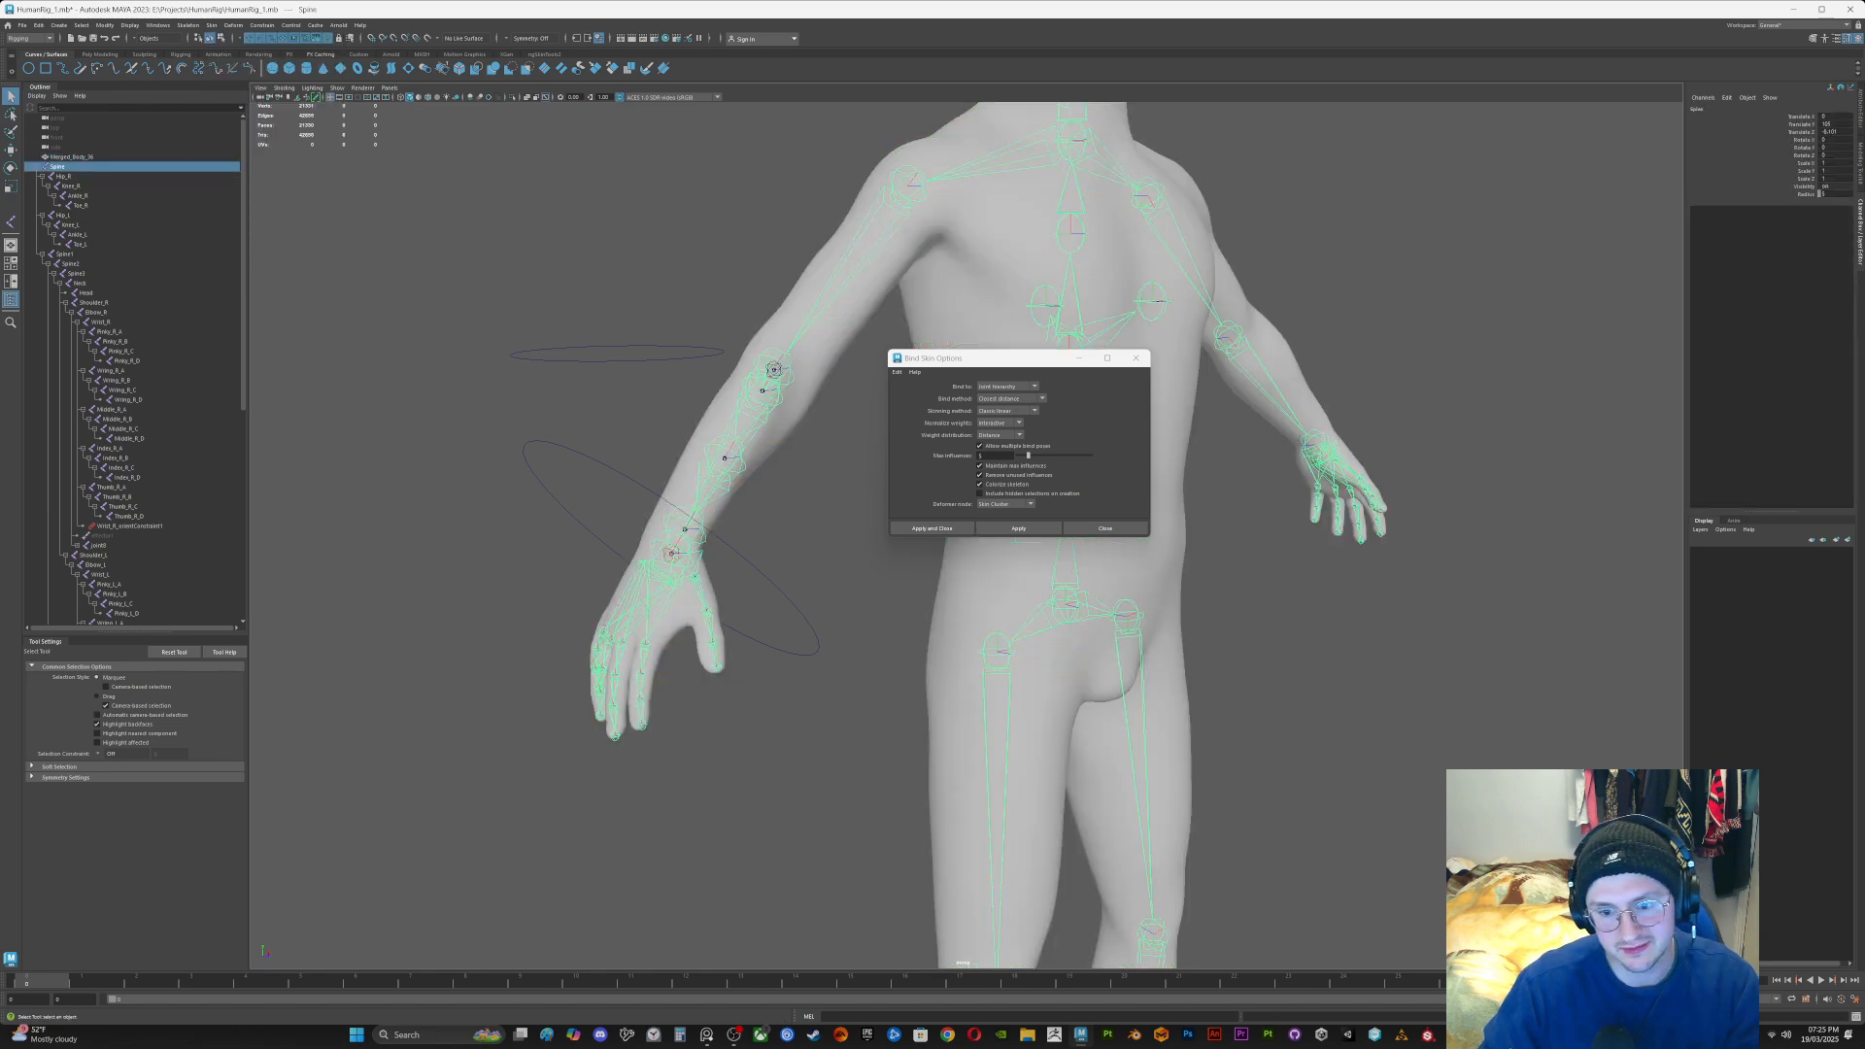
left_click_drag(1146, 622, 1020, 626, "alt")
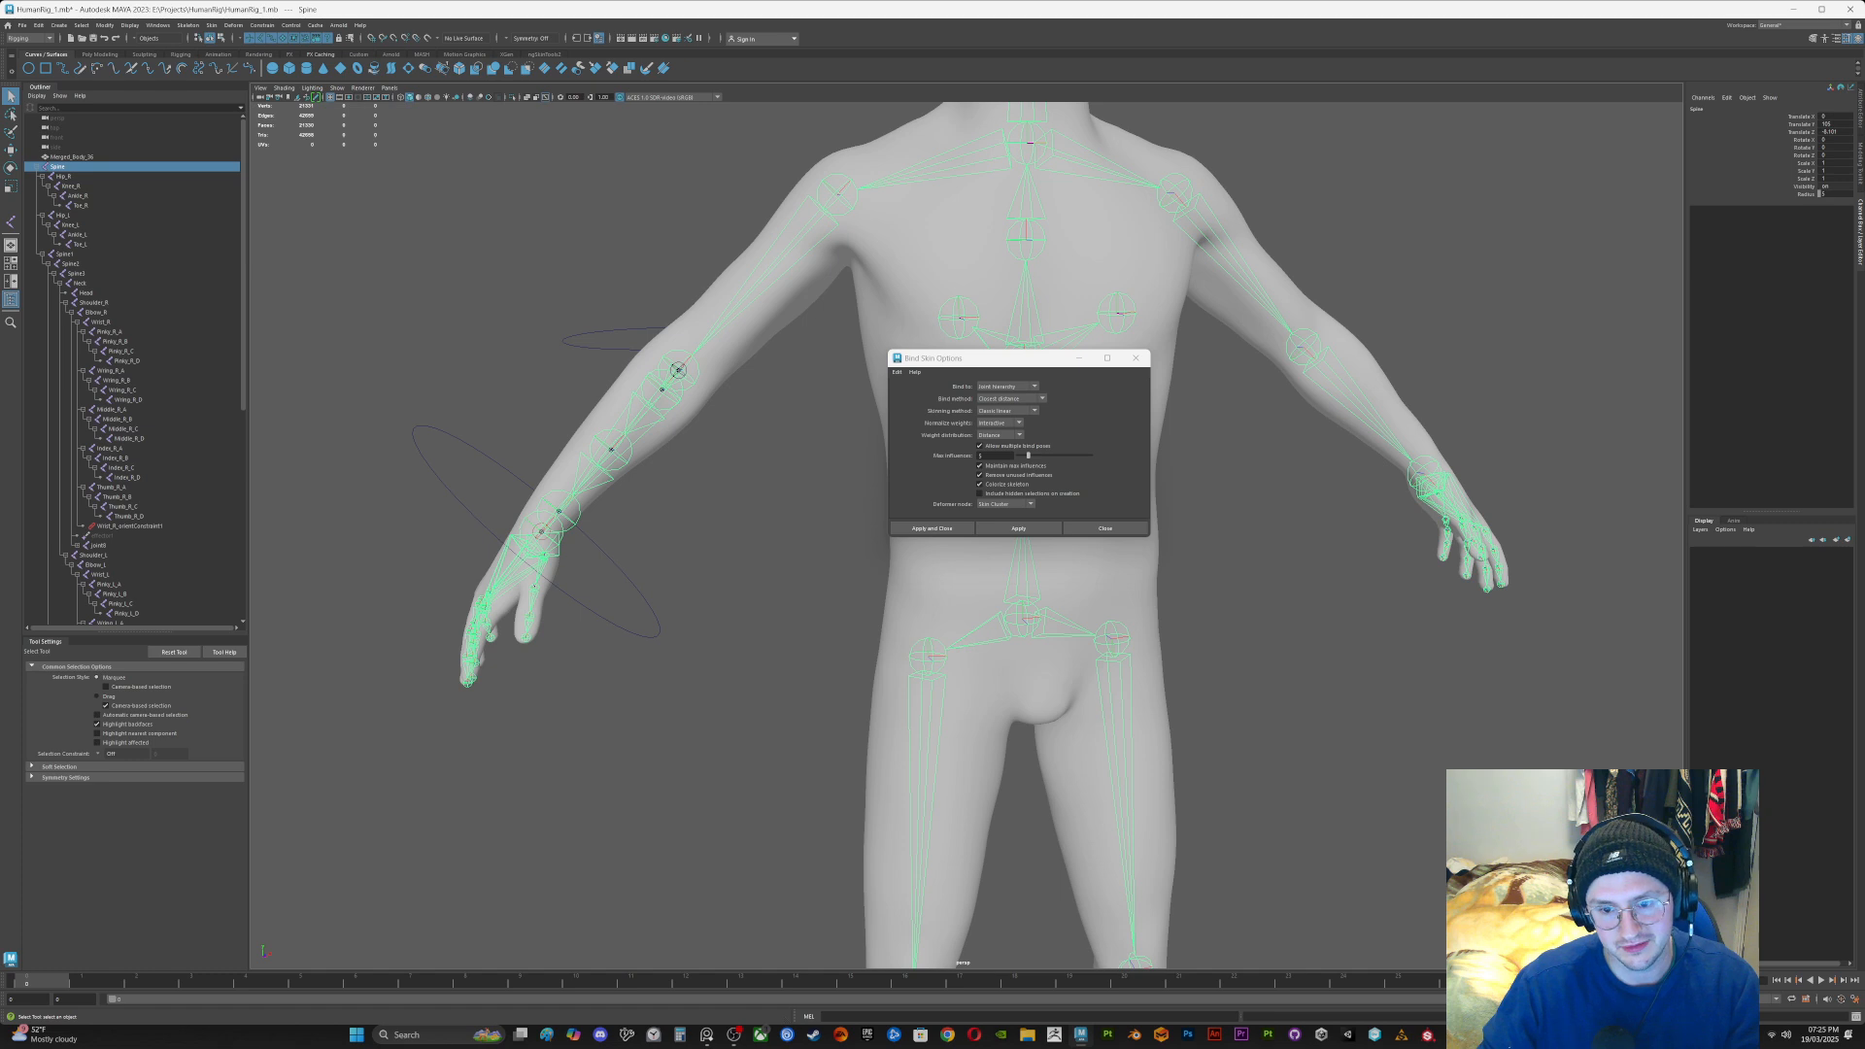
left_click(72, 157, "shift")
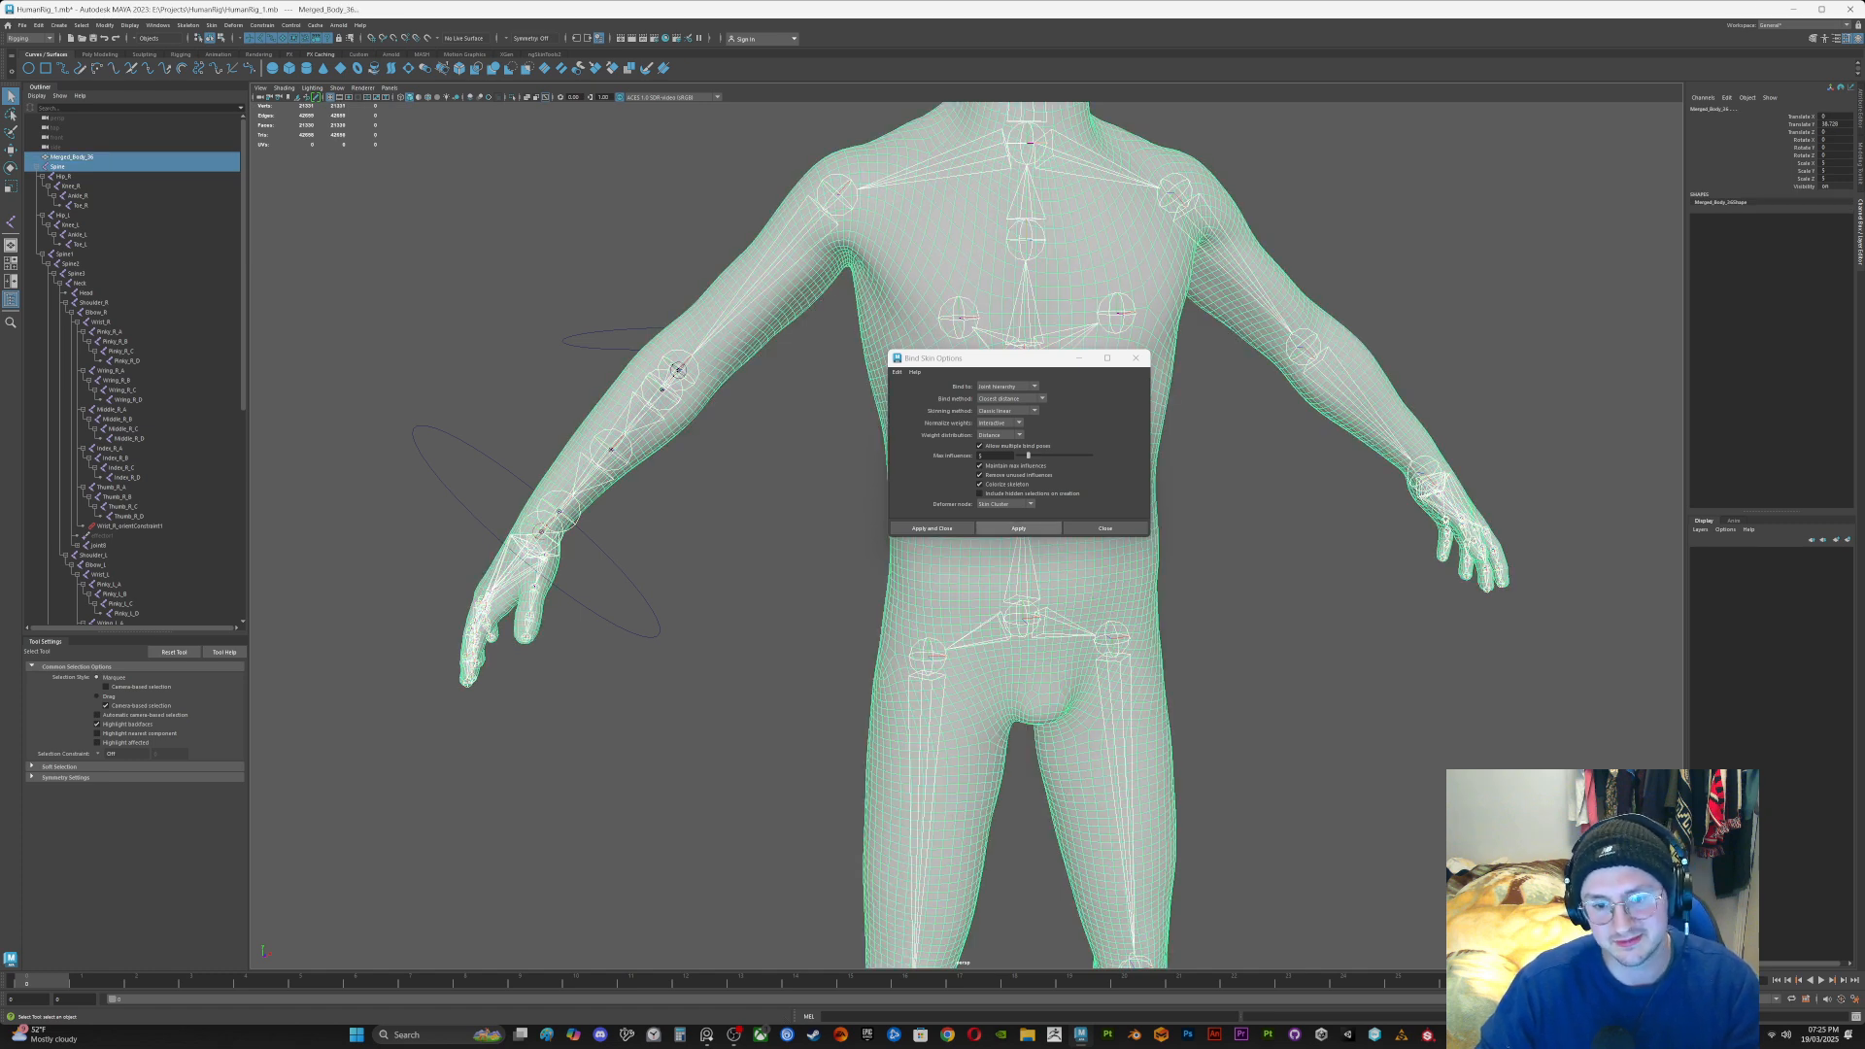
left_click(1018, 528)
left_click(1136, 357)
left_click(1273, 505)
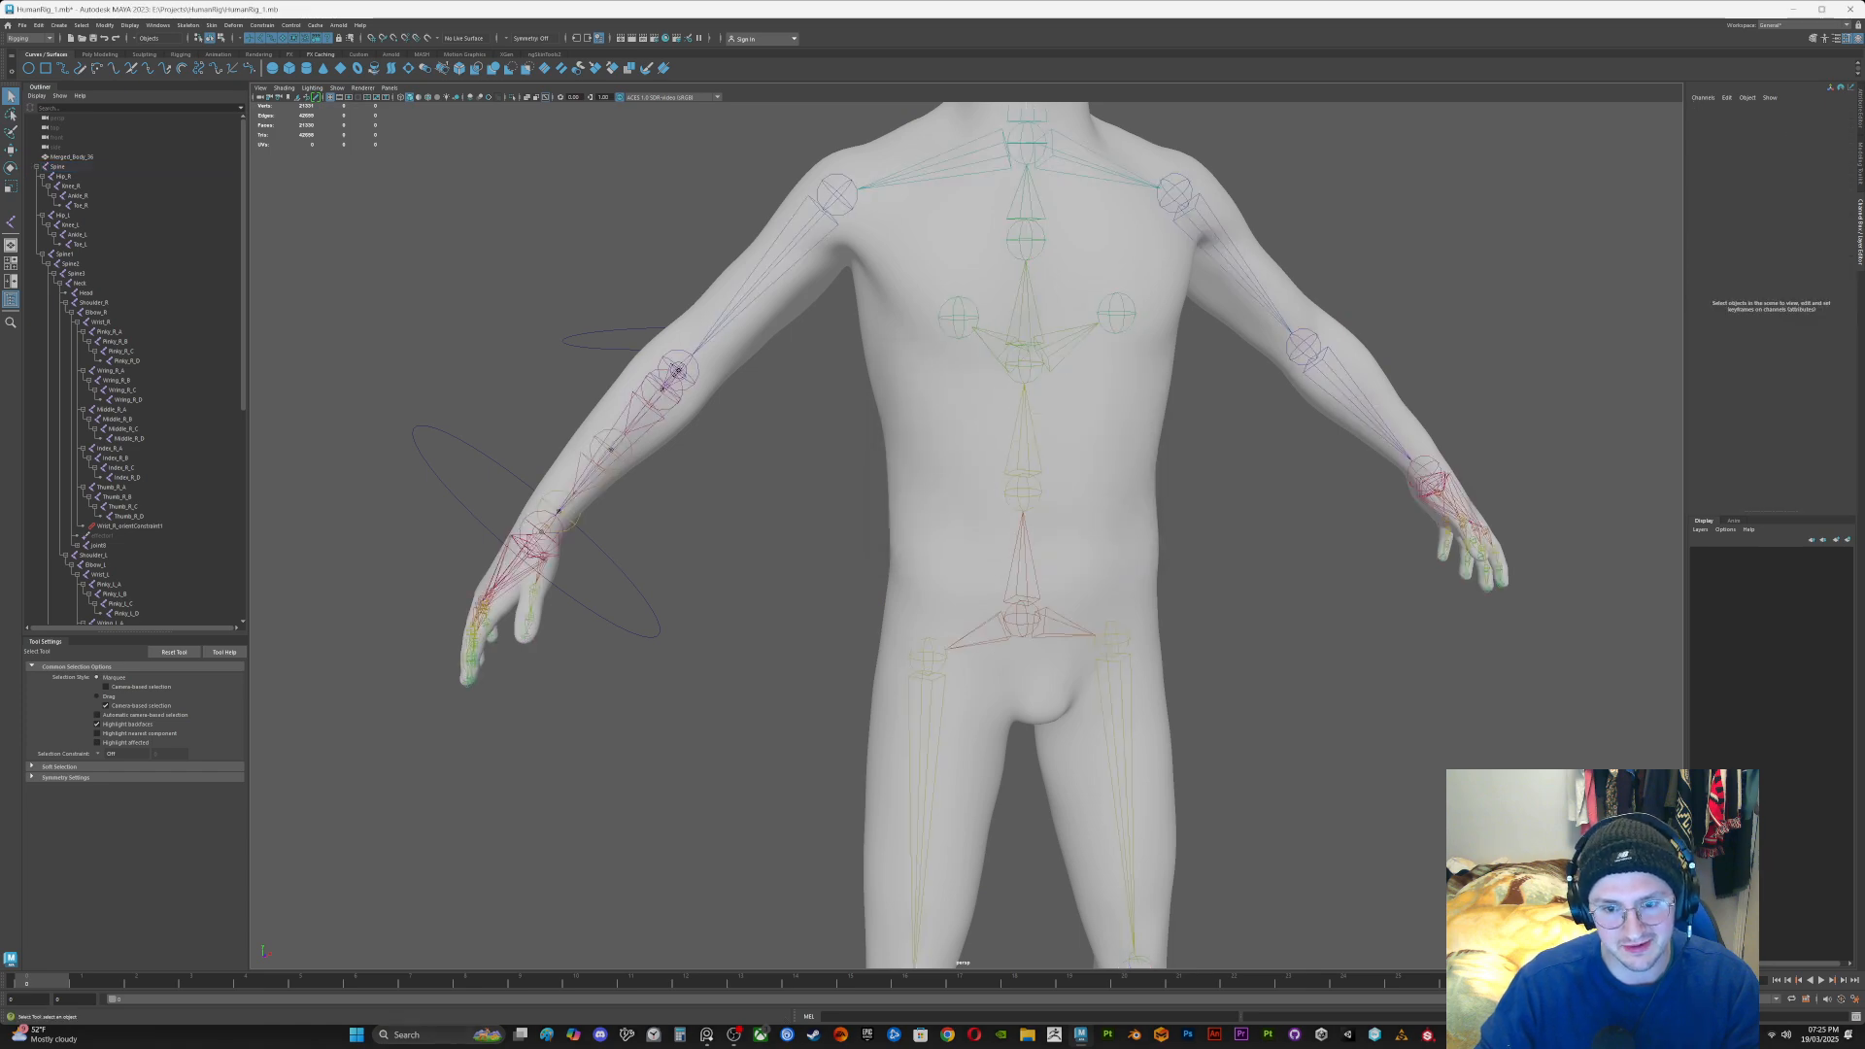
Step: Try rotating the right wrist control circle to check the forearm deformation, and undo the trial rotations
left_click_drag(659, 594, 699, 661)
scroll(758, 641, "down", 3)
scroll(700, 661, "up", 4)
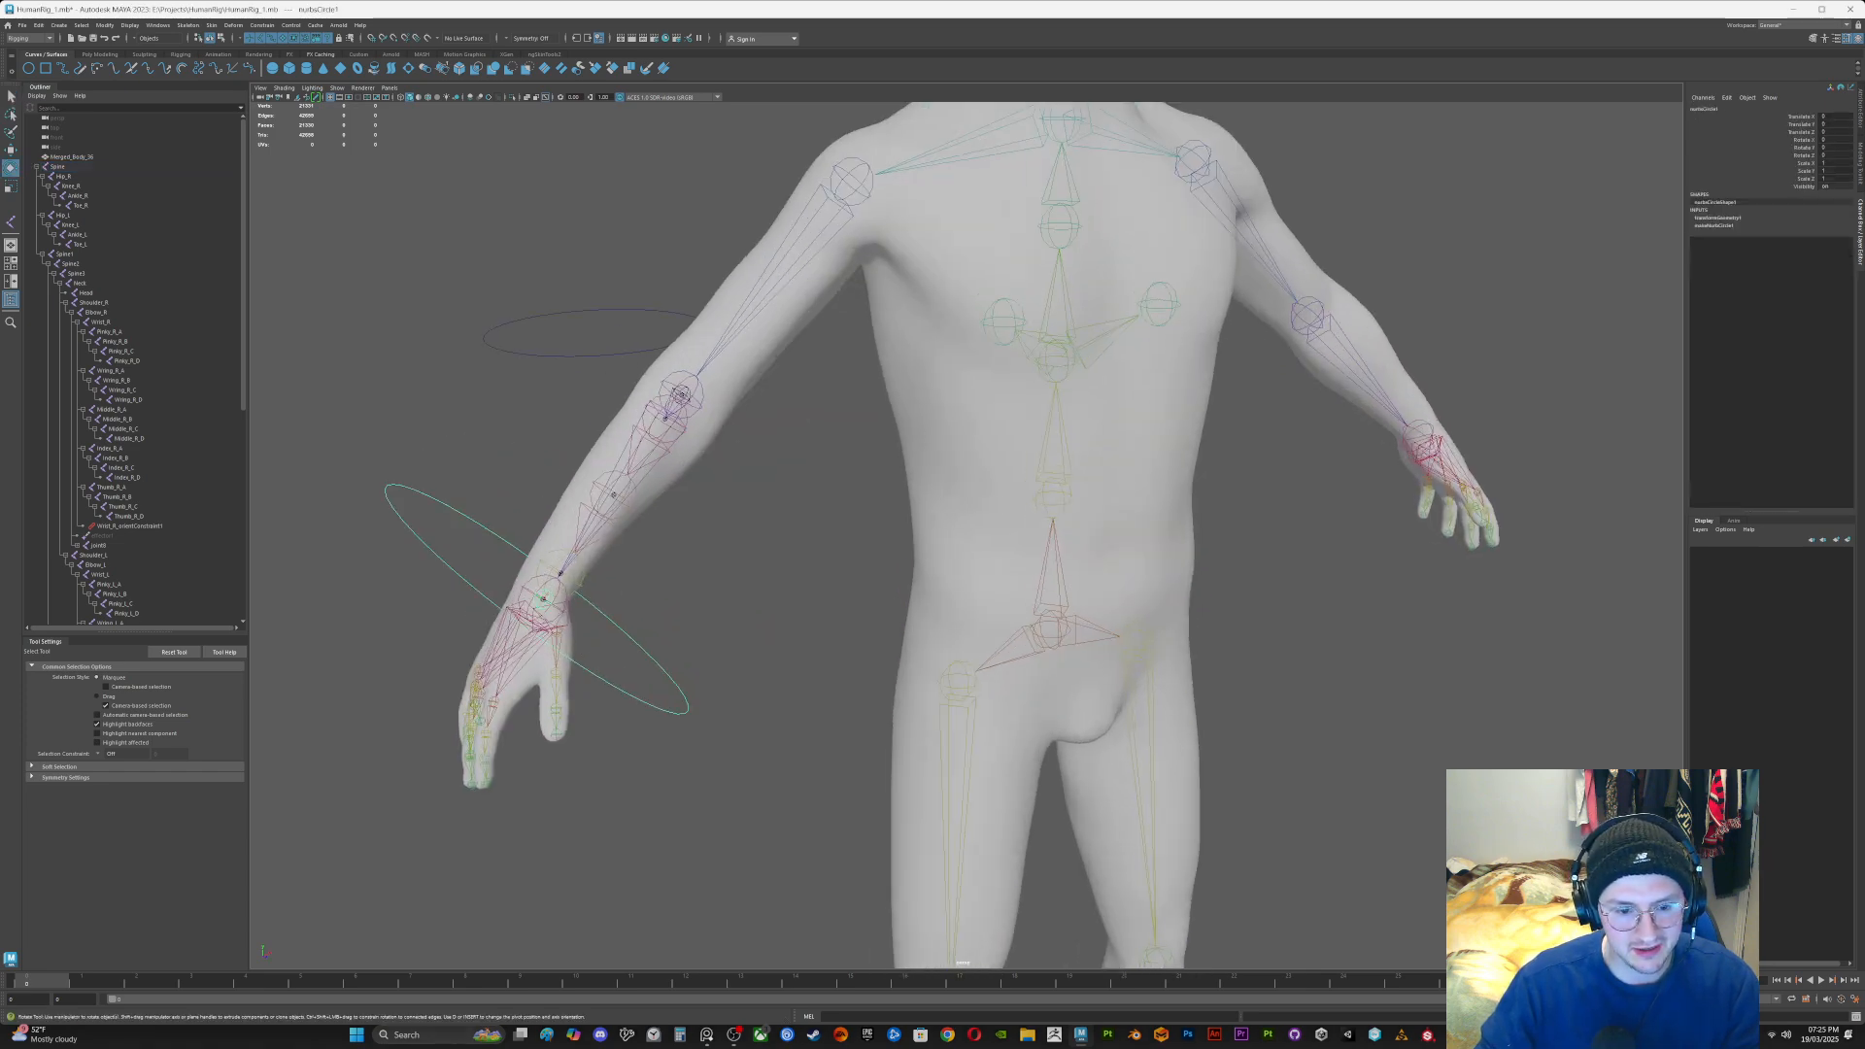
key("e")
left_click_drag(549, 604, 452, 573)
key("ctrl+z")
key("ctrl+z")
key("ctrl+z")
key("ctrl+z")
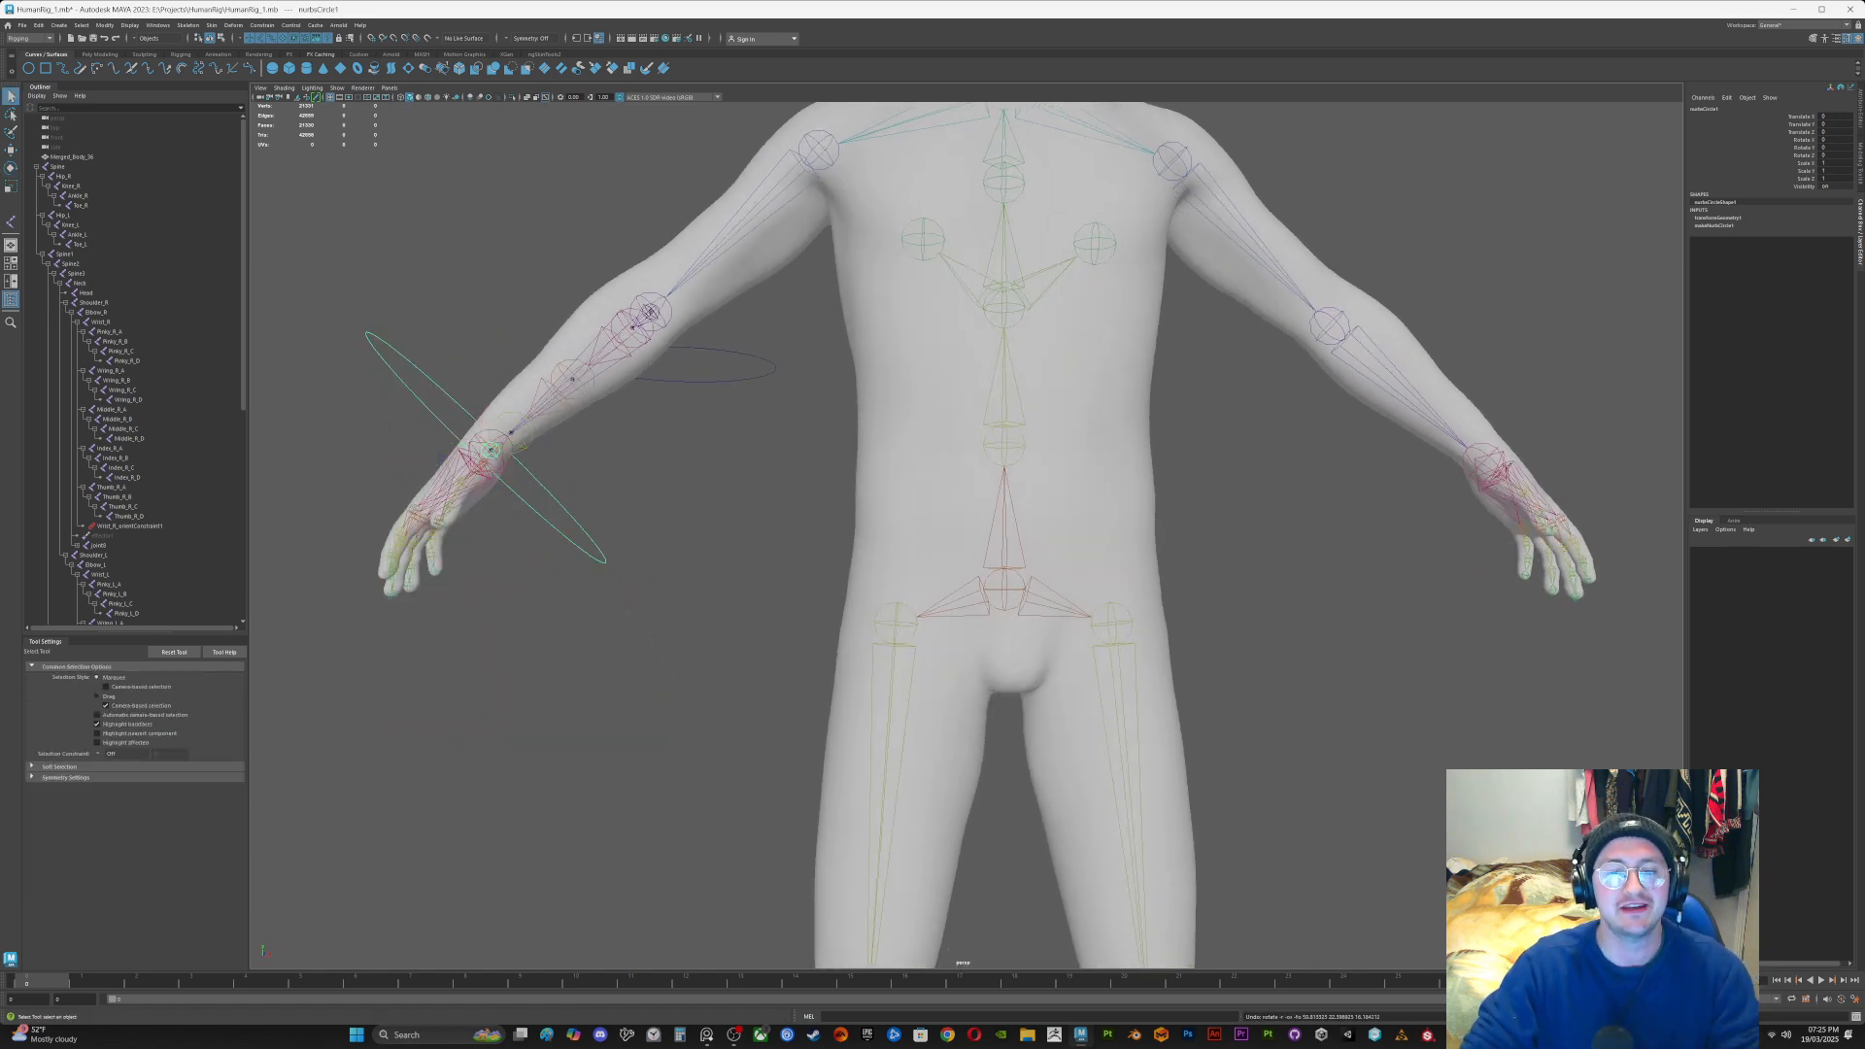
Step: Undo hiding the Spine skeleton and turn off the display of joints in the viewport instead
key("h")
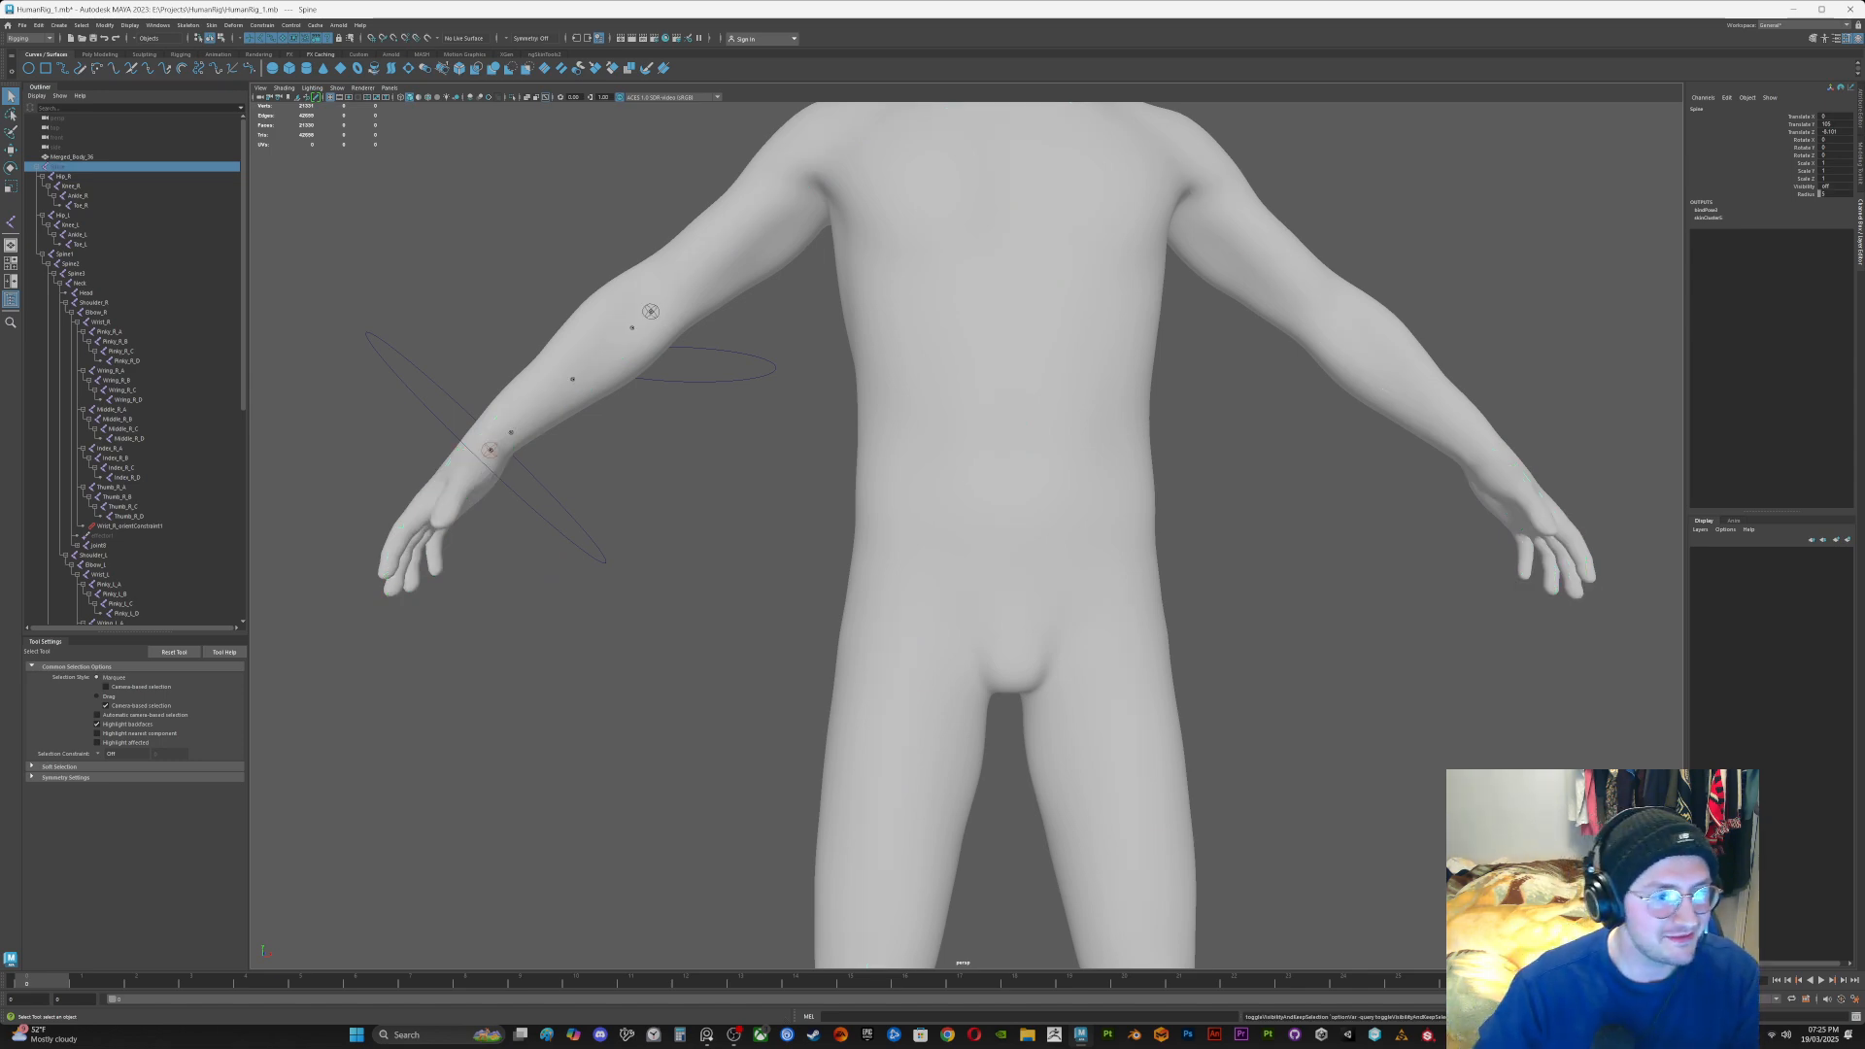
scroll(967, 534, "up", 5)
key("ctrl+z")
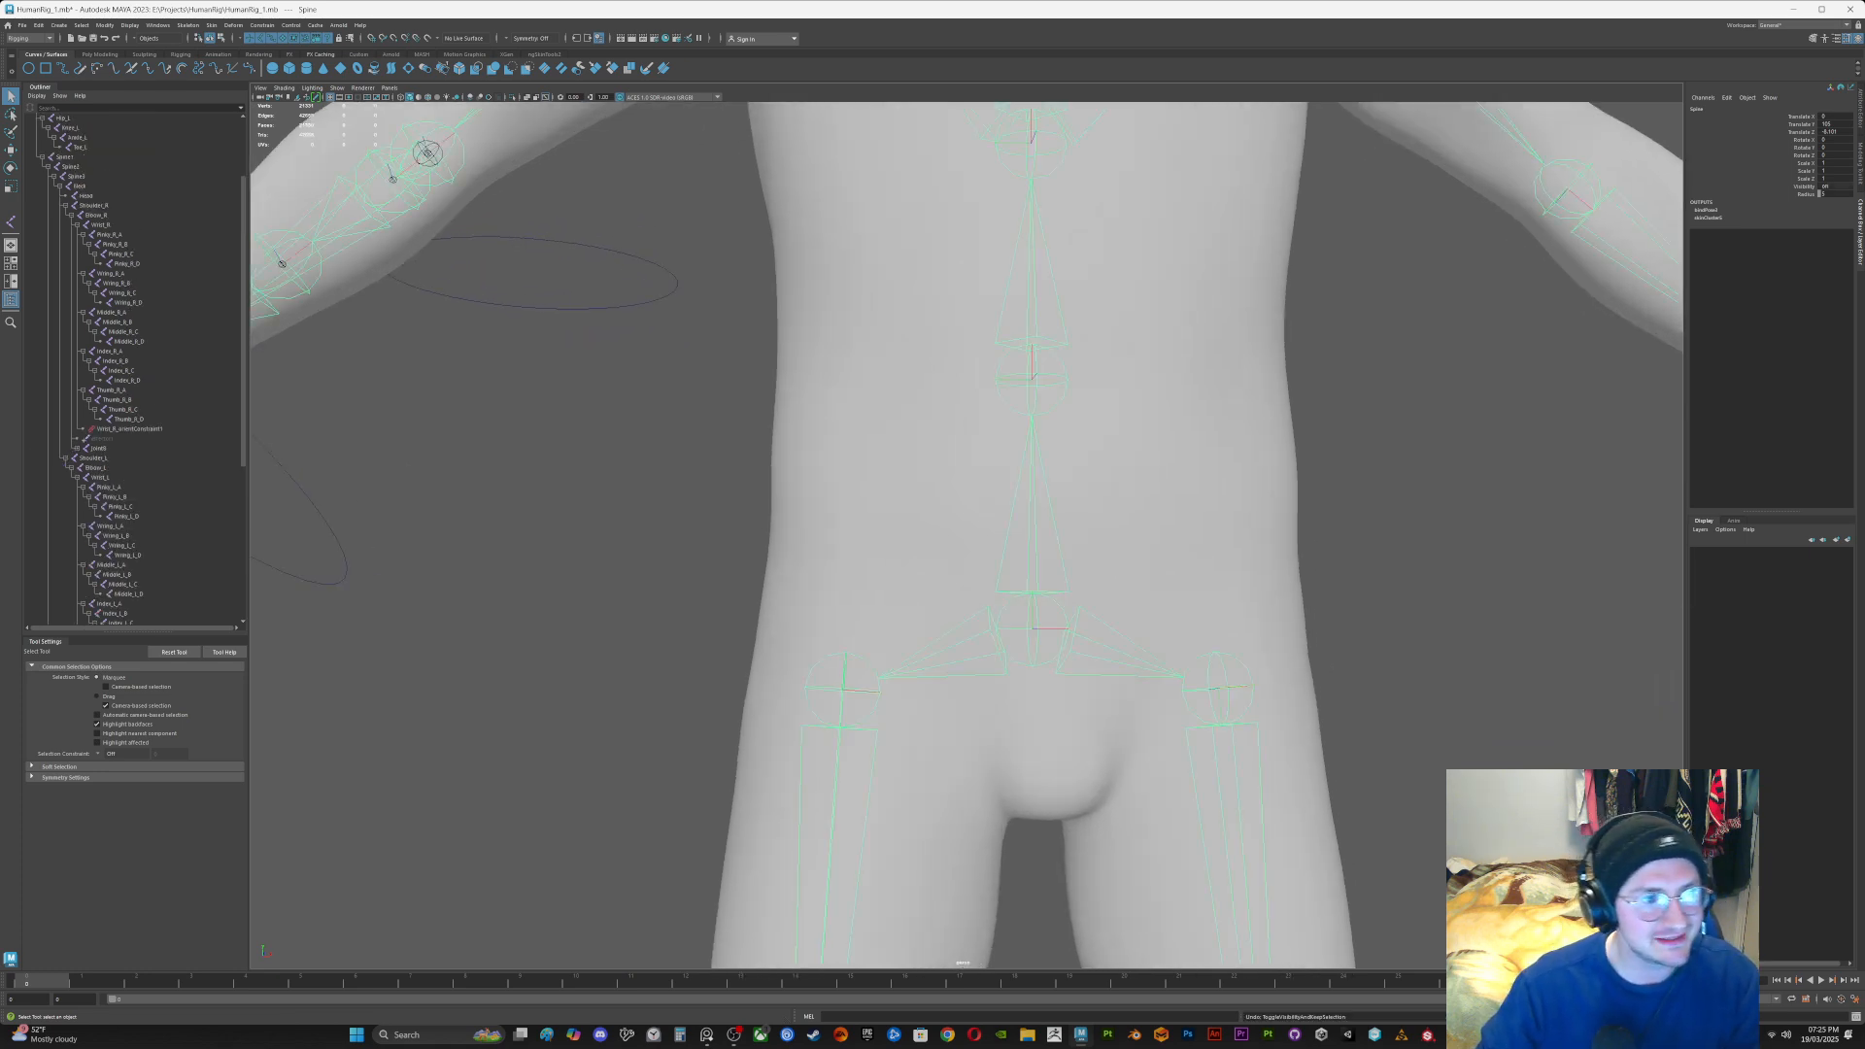
left_click(284, 88)
left_click(337, 89)
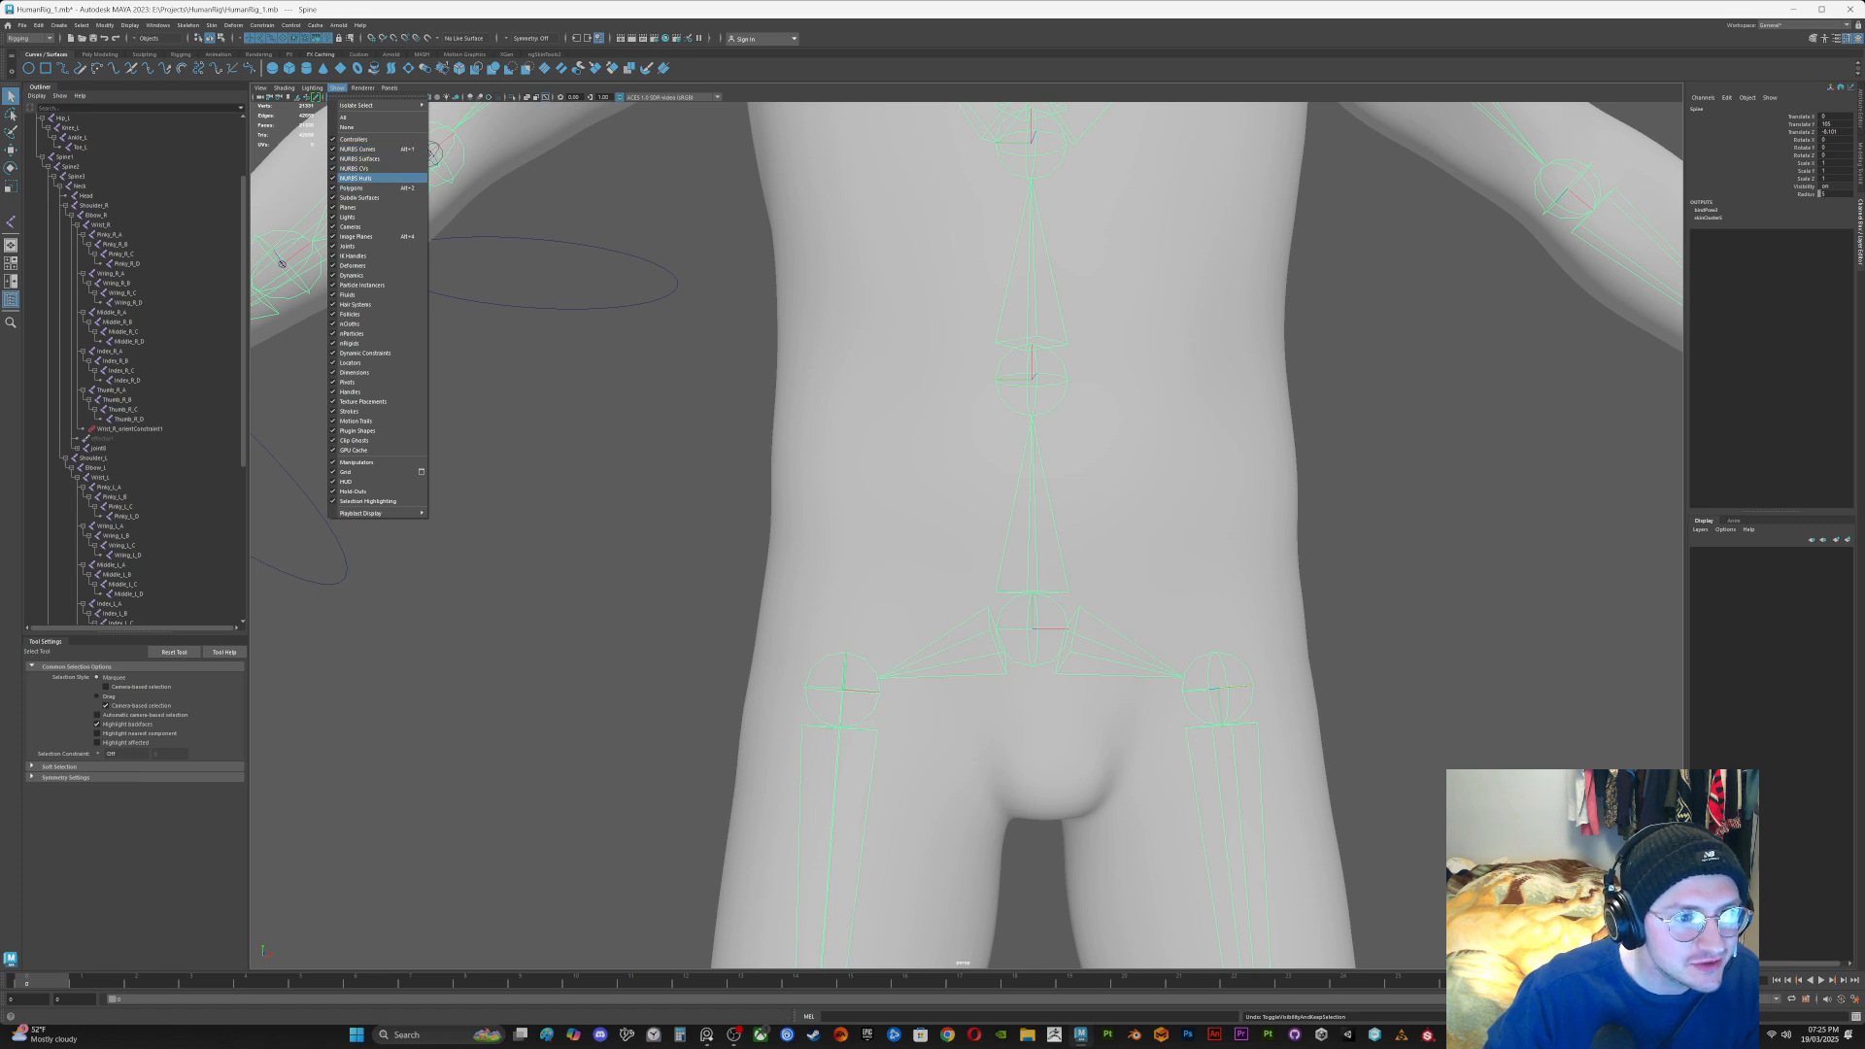
left_click(348, 245)
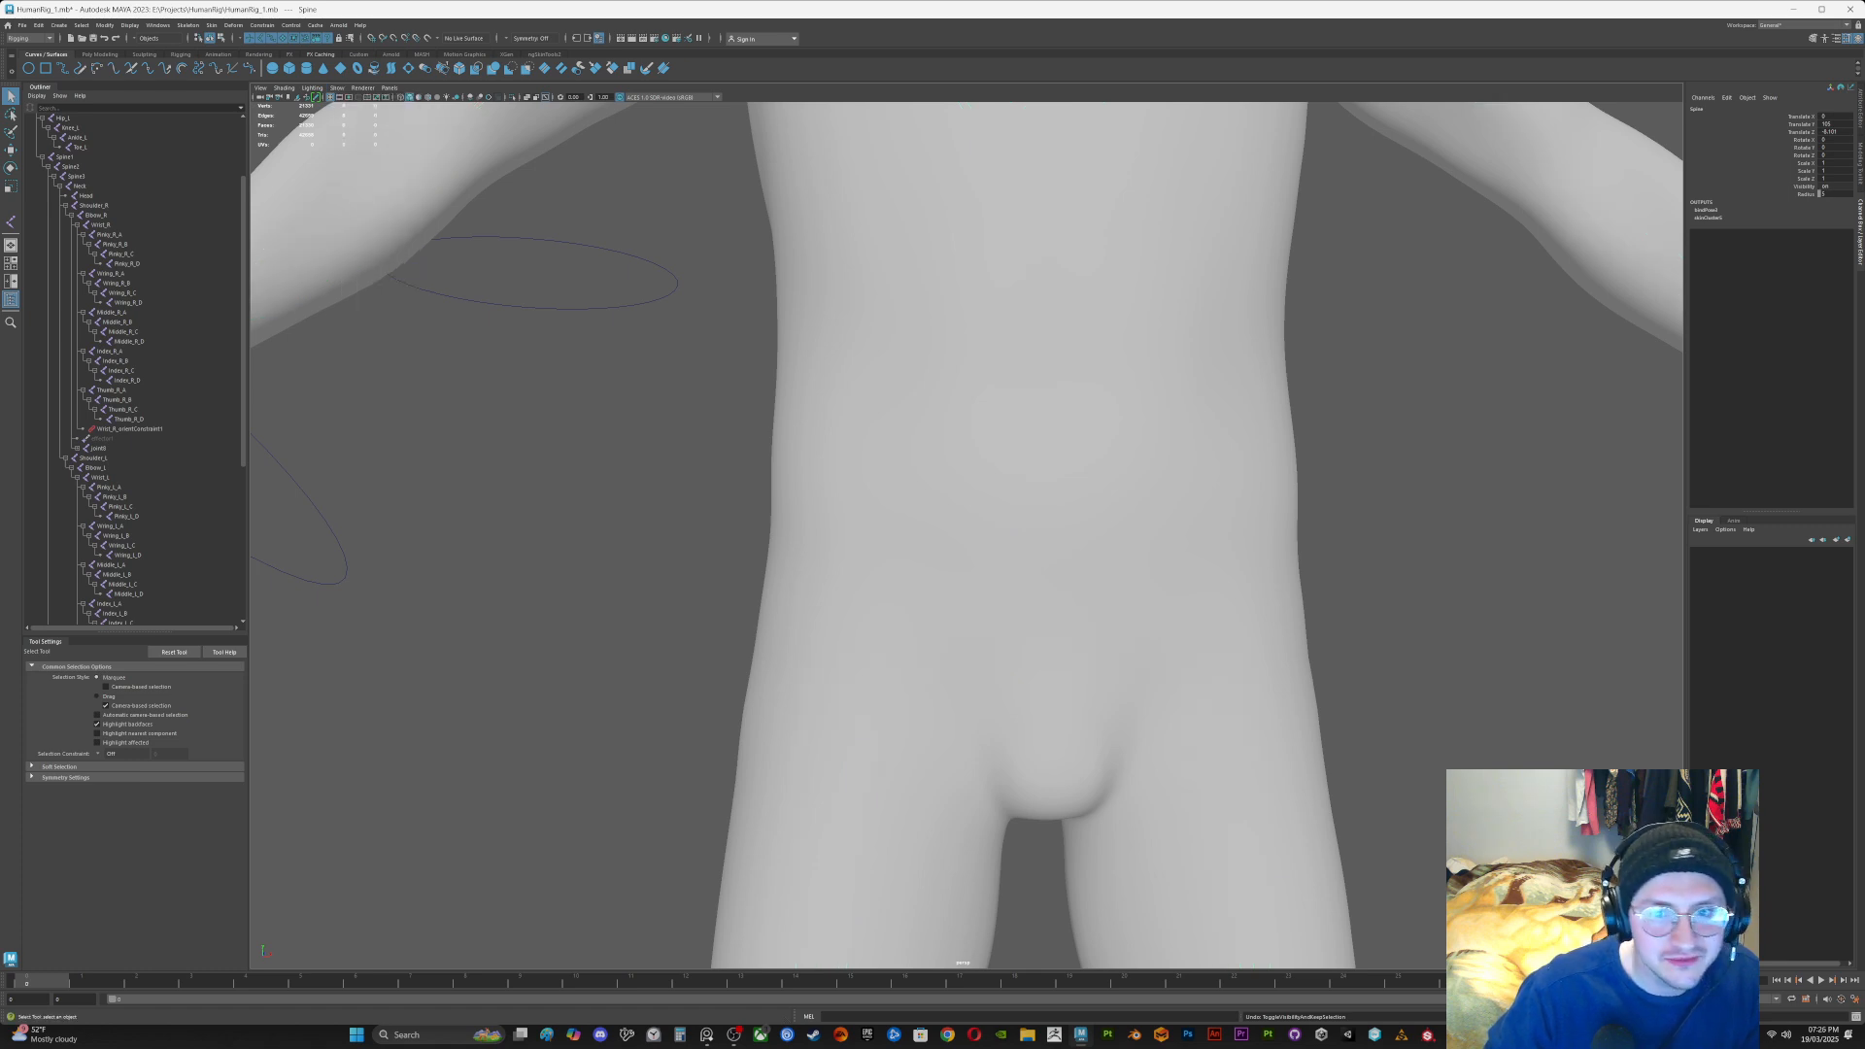
Step: Rotate the right wrist control circle so the palm turns outward, testing the forearm twist on the mesh
scroll(966, 536, "down", 5)
left_click(673, 521)
left_click_drag(672, 519, 702, 553)
key("e")
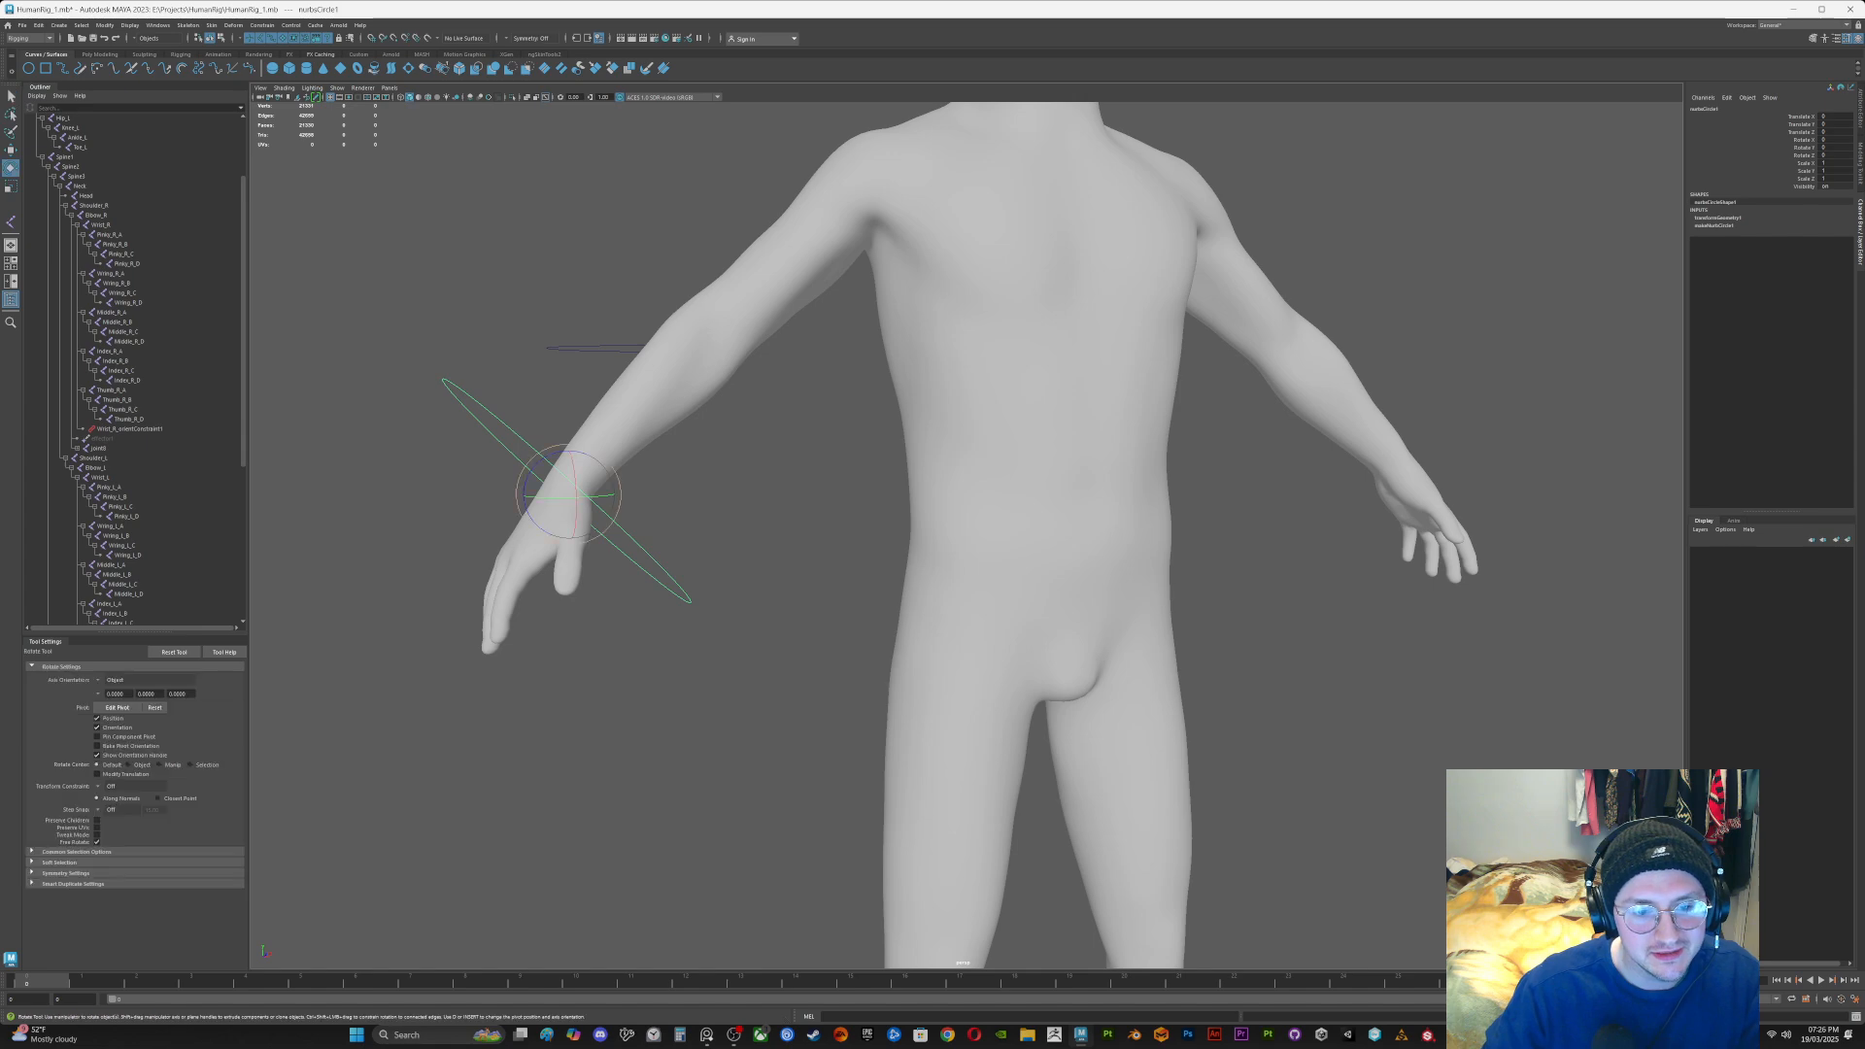
mouse_move(556, 496)
left_mouse_down()
mouse_move(594, 509)
mouse_move(540, 490)
mouse_move(556, 499)
left_mouse_up()
left_click(641, 362)
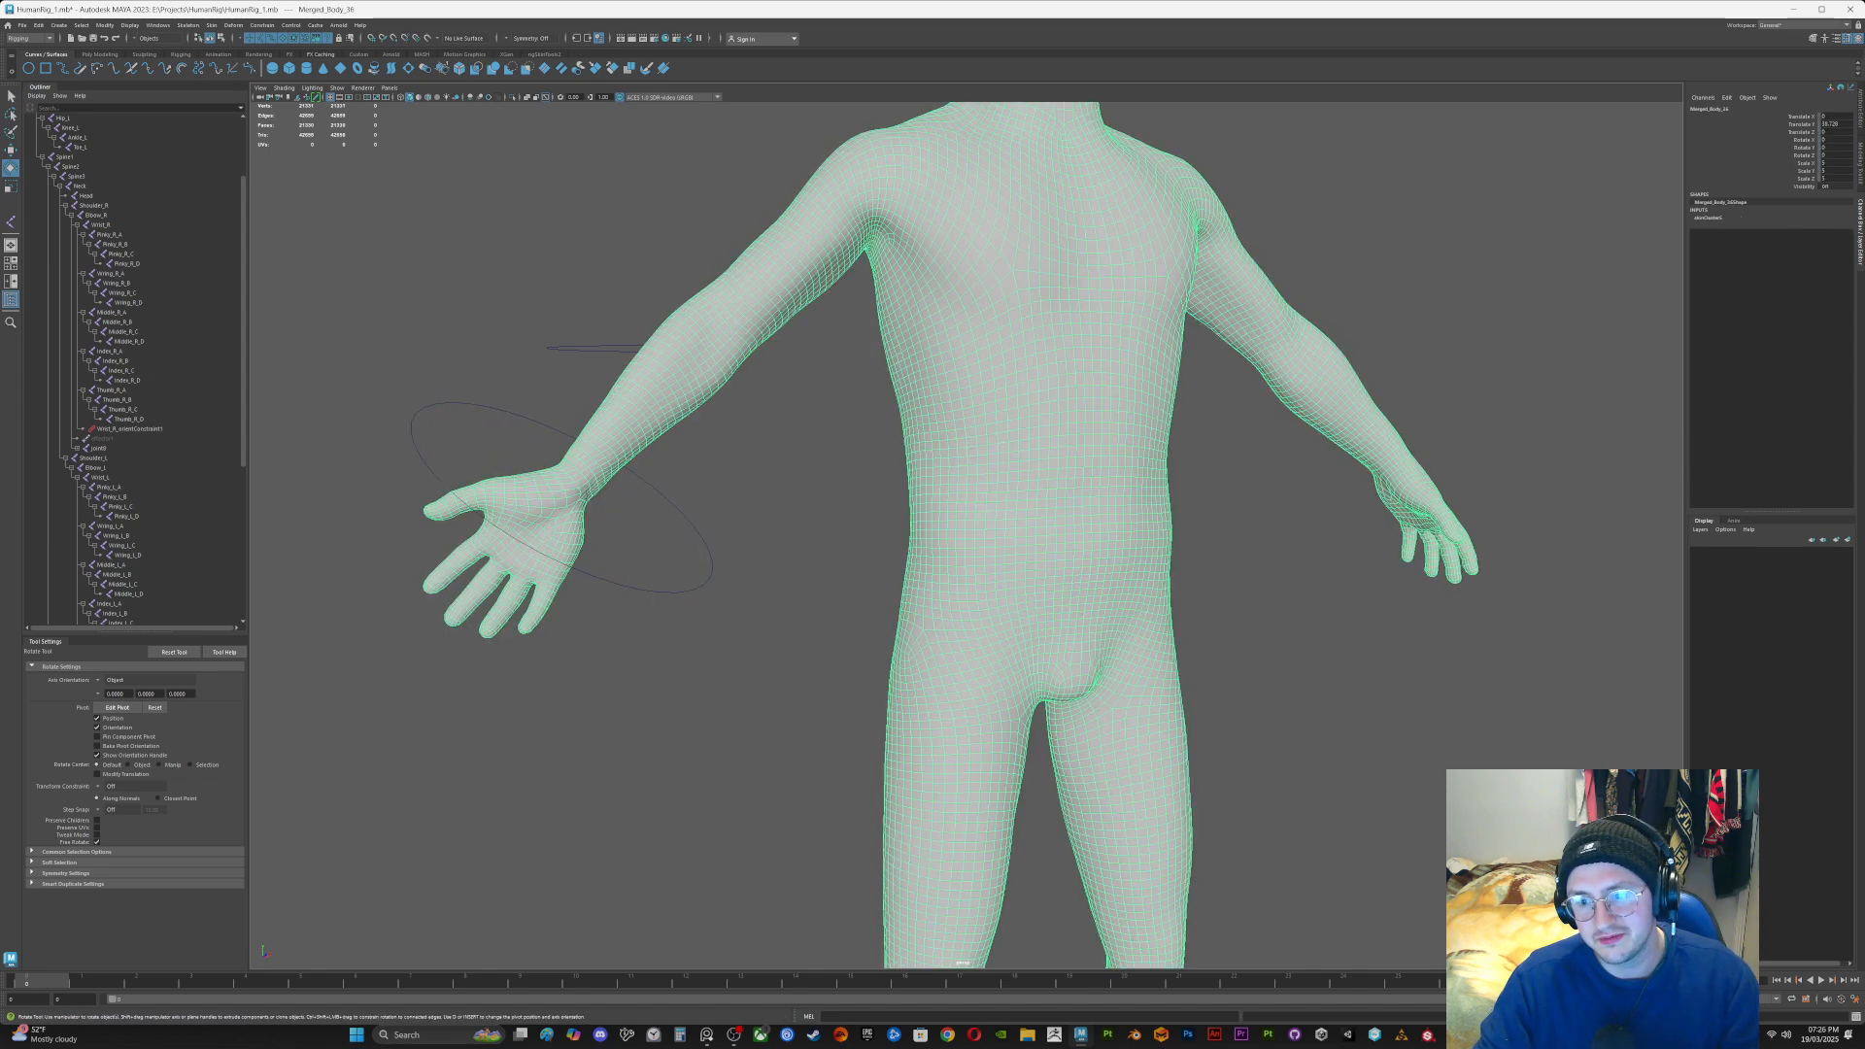
Step: Move the right elbow control circle down and behind the body to test the arm's bend direction
key("q")
left_click(583, 321)
left_click(589, 347)
key("w")
left_click_drag(589, 346, 631, 430, "alt")
key("ctrl+z")
left_click_drag(692, 325, 923, 462)
scroll(745, 460, "down", 4)
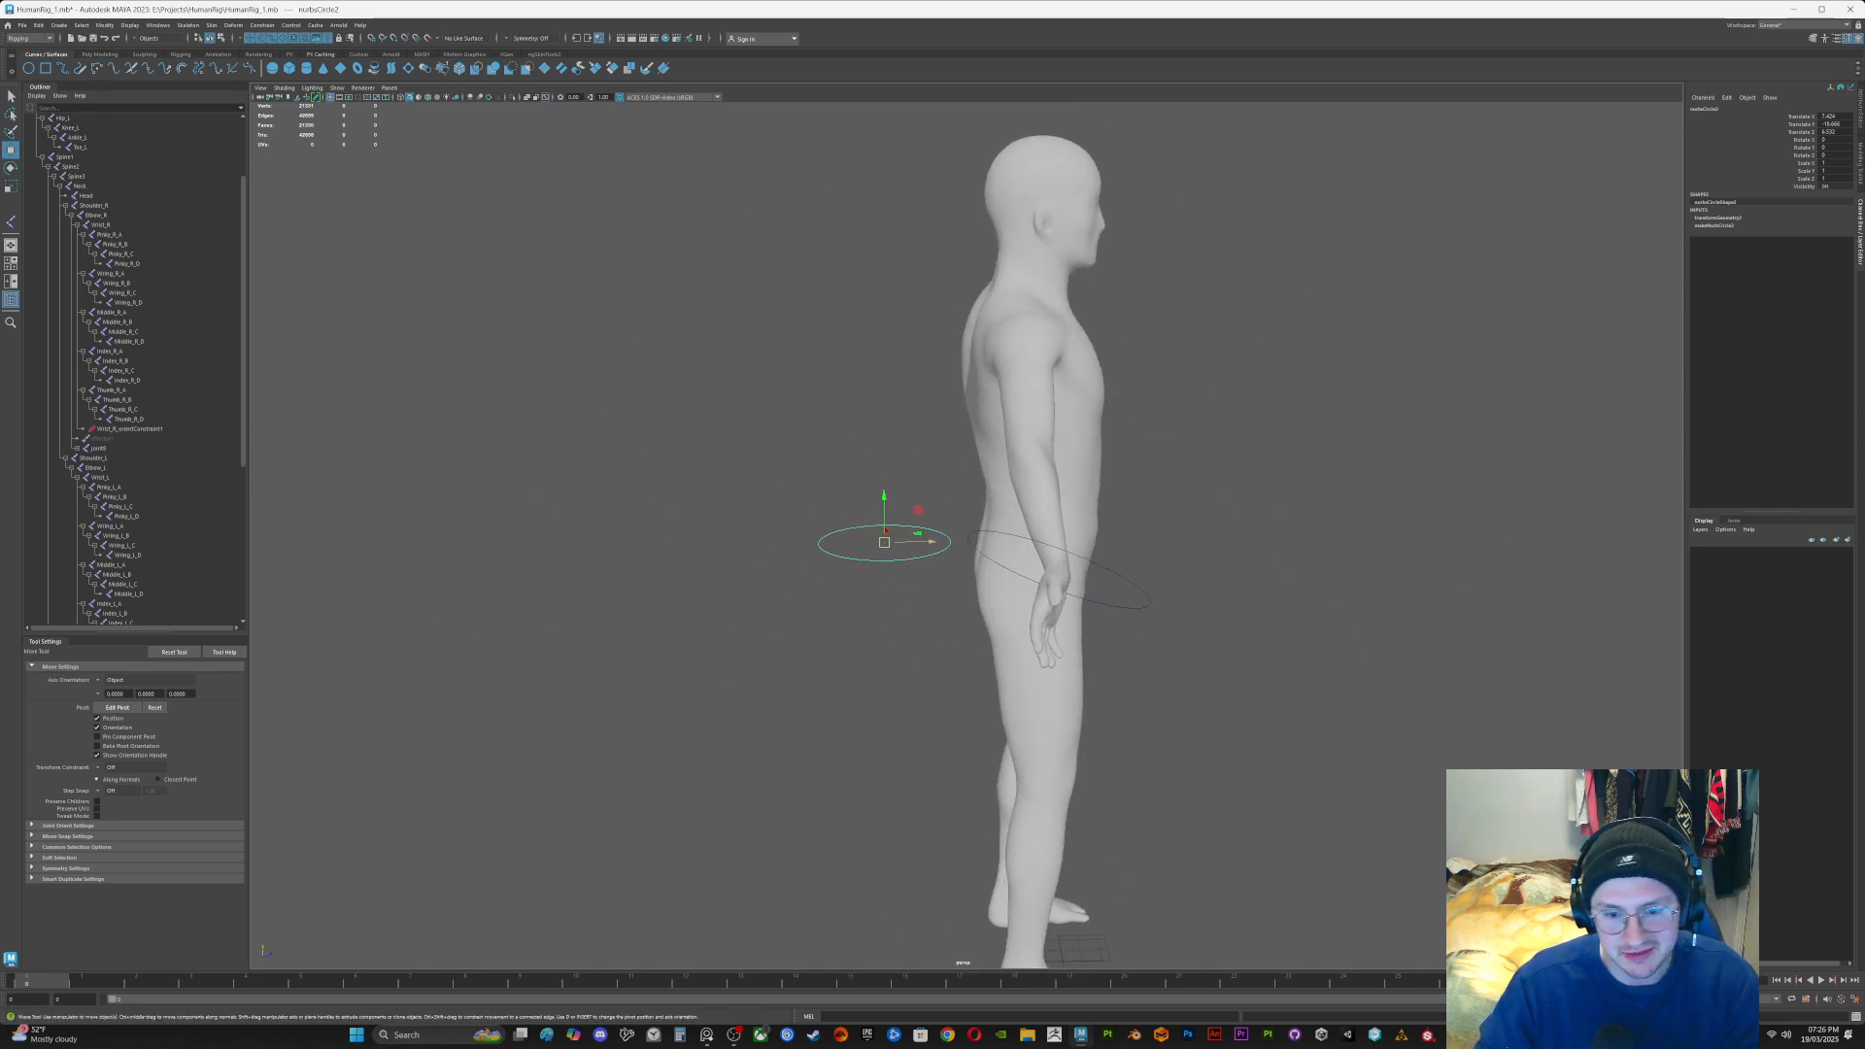
mouse_move(884, 544)
left_mouse_down()
mouse_move(900, 555)
mouse_move(825, 542)
mouse_move(908, 548)
left_mouse_up()
Step: Move the right wrist control circle to raise the hand, and rotate it to test the bent arm
key("q")
left_click(1215, 586)
key("w")
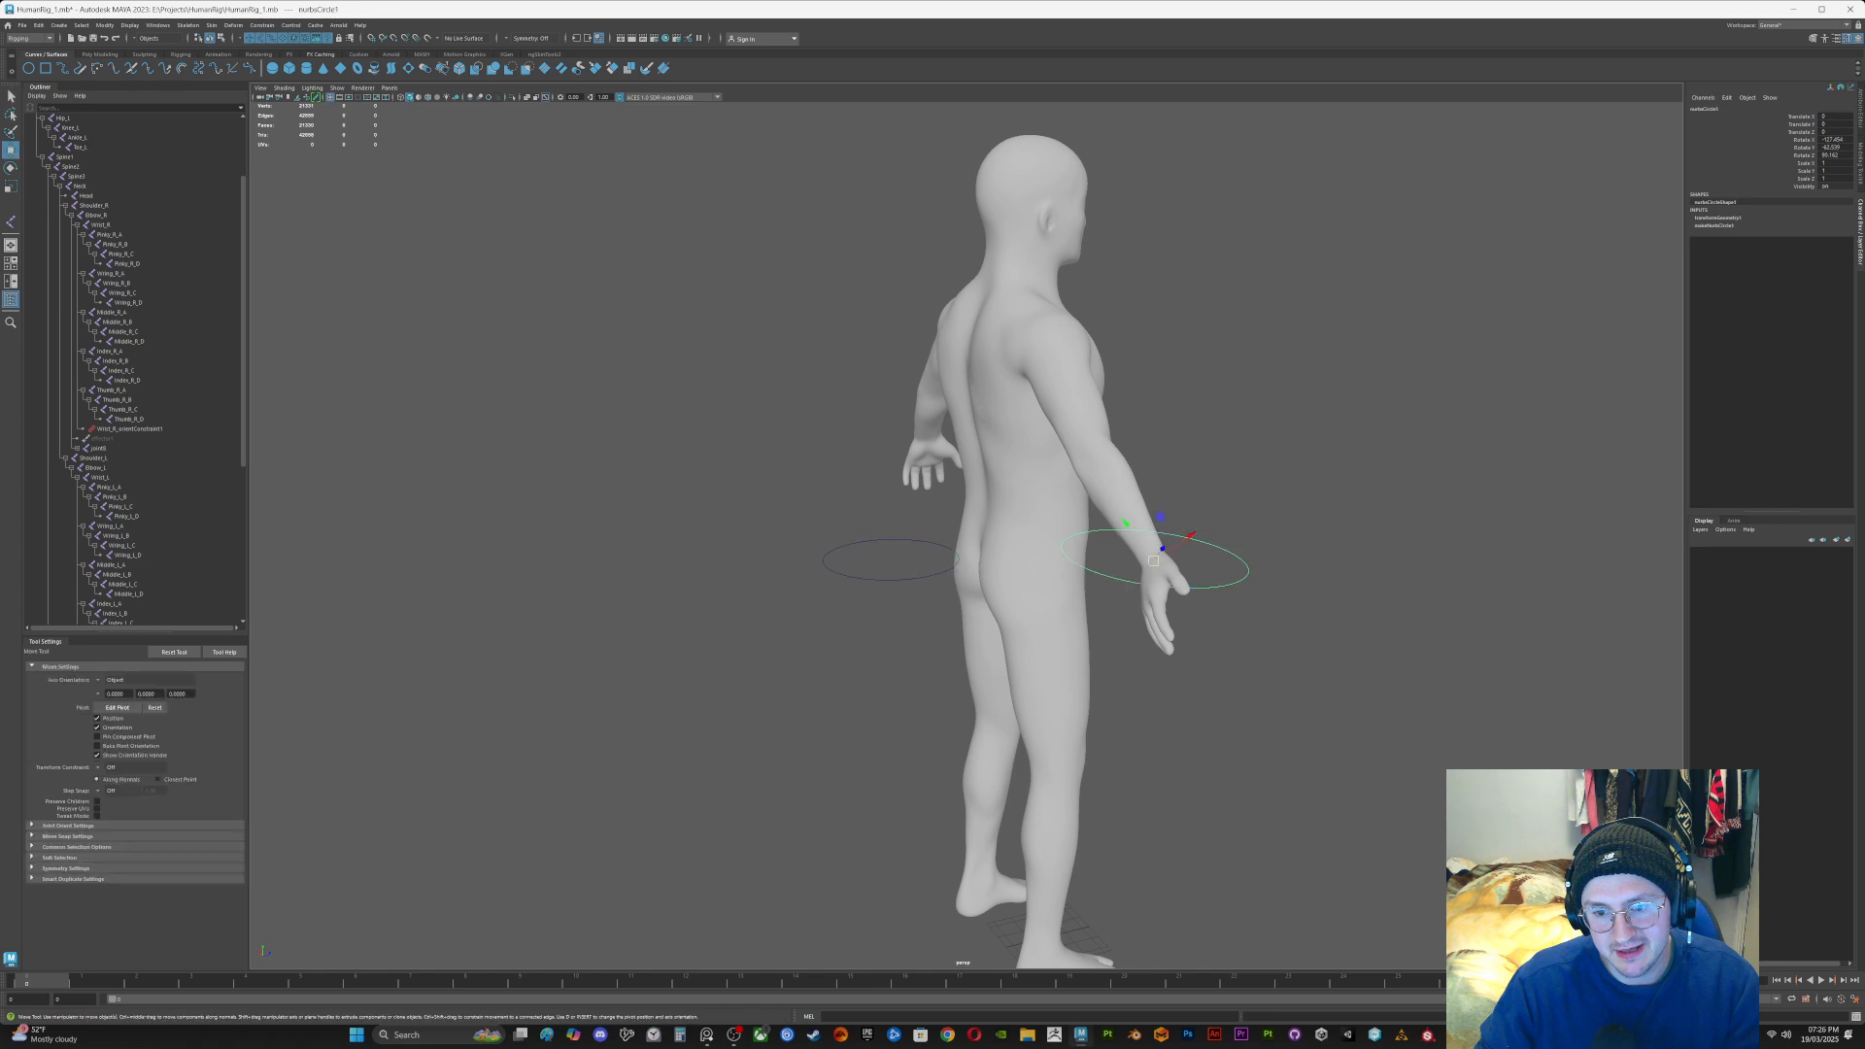
left_click_drag(1155, 559, 1370, 525)
key("e")
left_click_drag(1245, 381, 904, 282)
key("q")
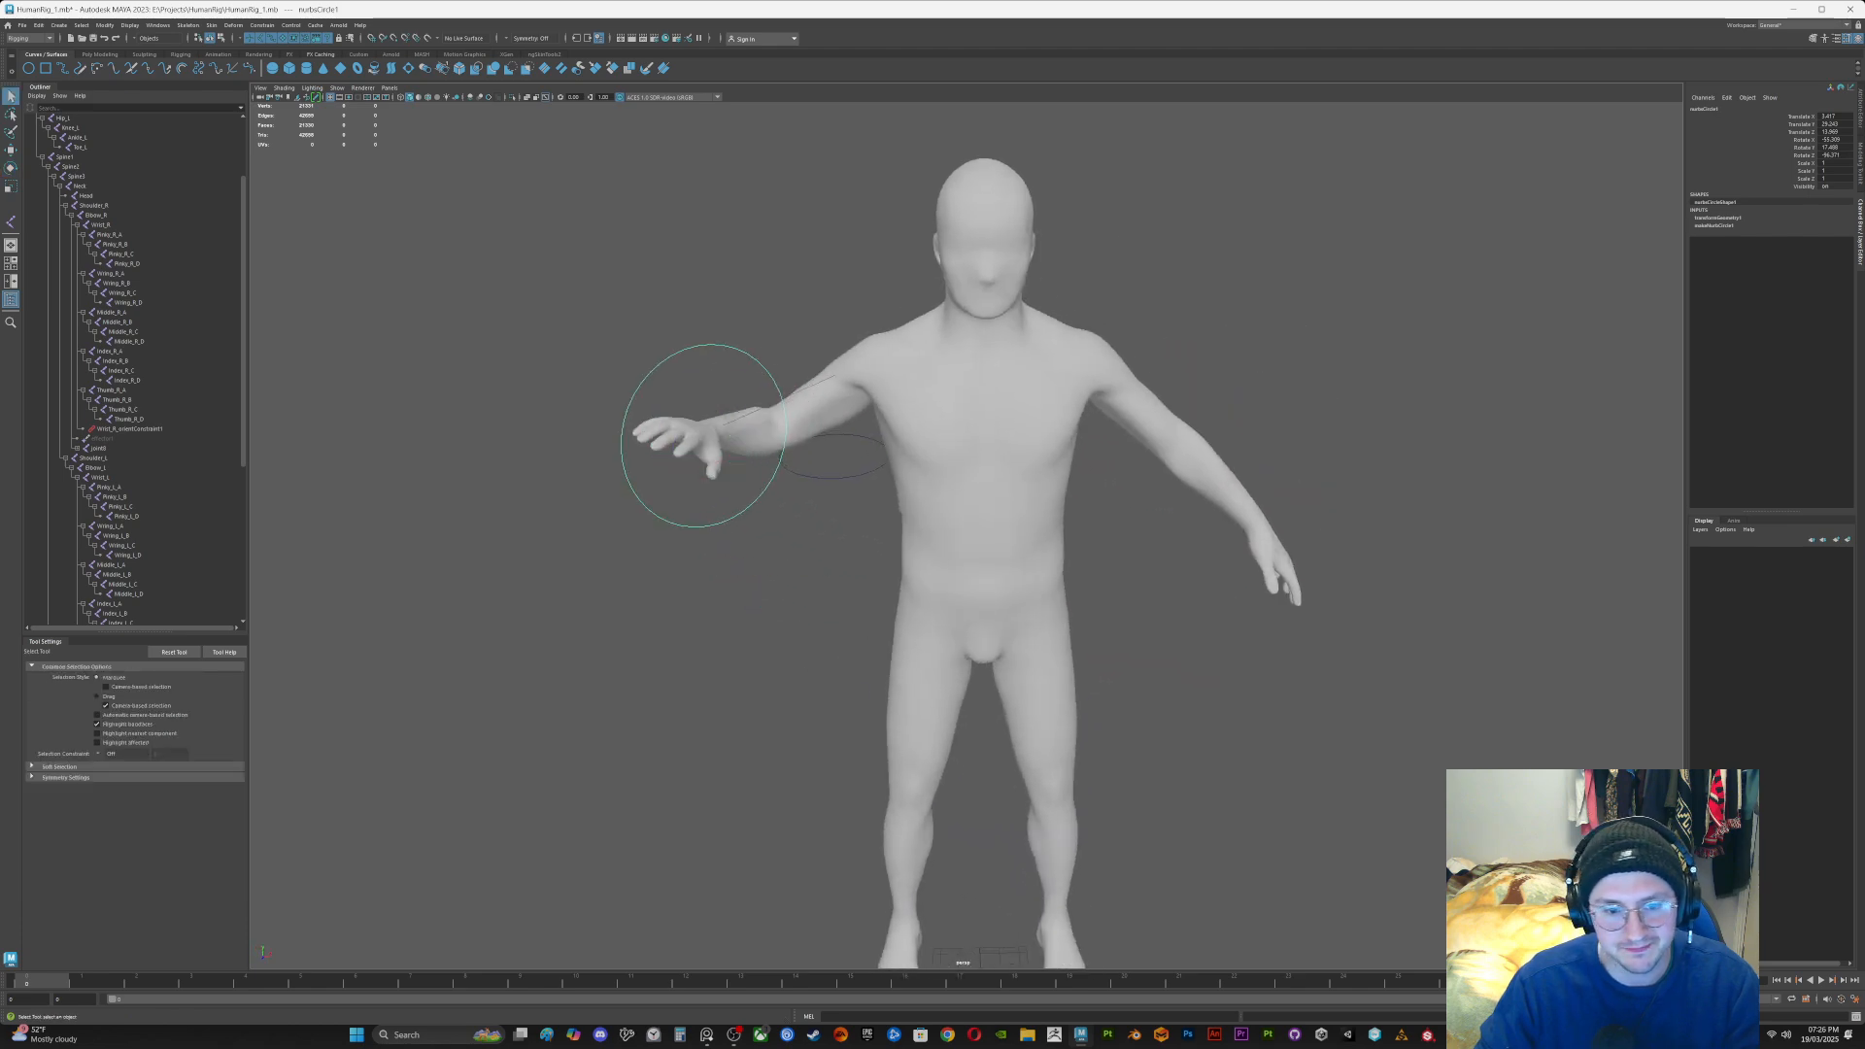
Step: Undo all the test moves and rotations of the right elbow and wrist controls
key("ctrl+z")
key("ctrl+z")
key("ctrl+z")
key("ctrl+z")
key("ctrl+z")
key("ctrl+z")
key("ctrl+z")
key("ctrl+z")
key("ctrl+z")
key("ctrl+z")
key("ctrl+z")
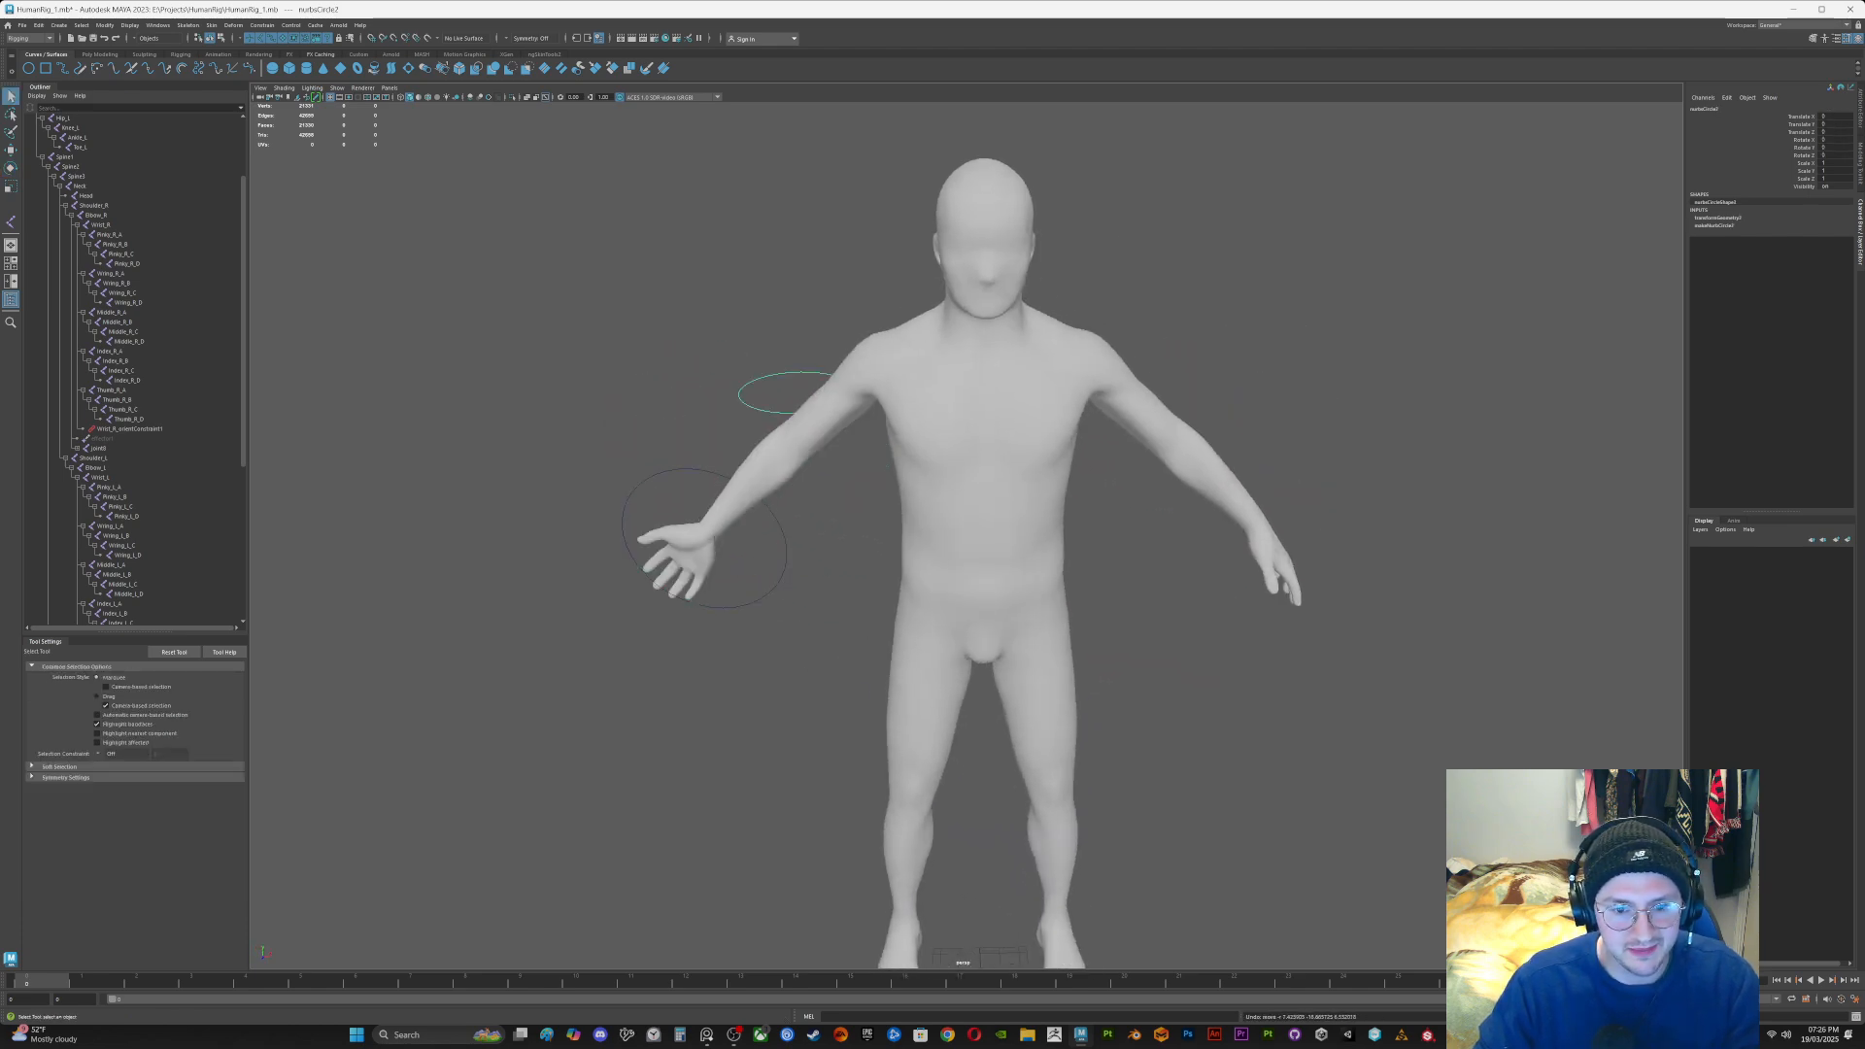
key("ctrl+z")
key("ctrl+z")
key("ctrl+z")
key("ctrl+z")
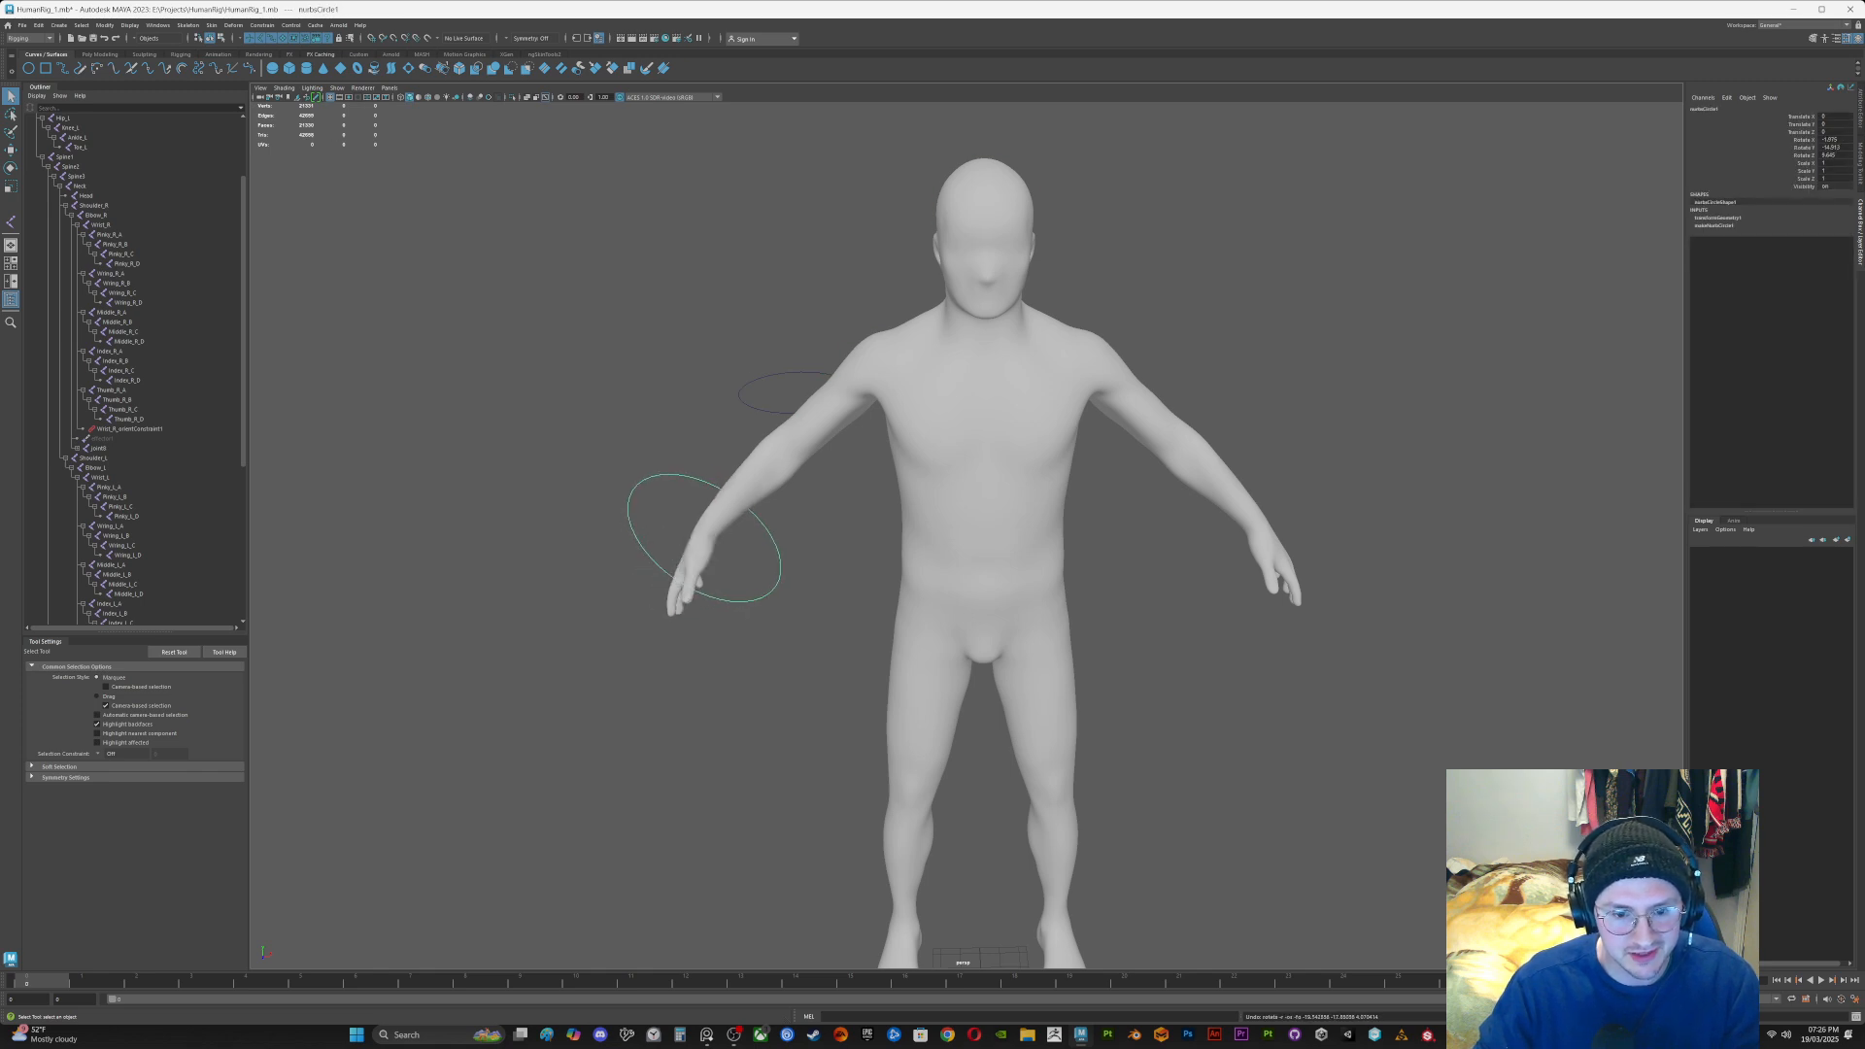
key("ctrl+z")
key("ctrl+z")
key("ctrl+z")
key("ctrl+z")
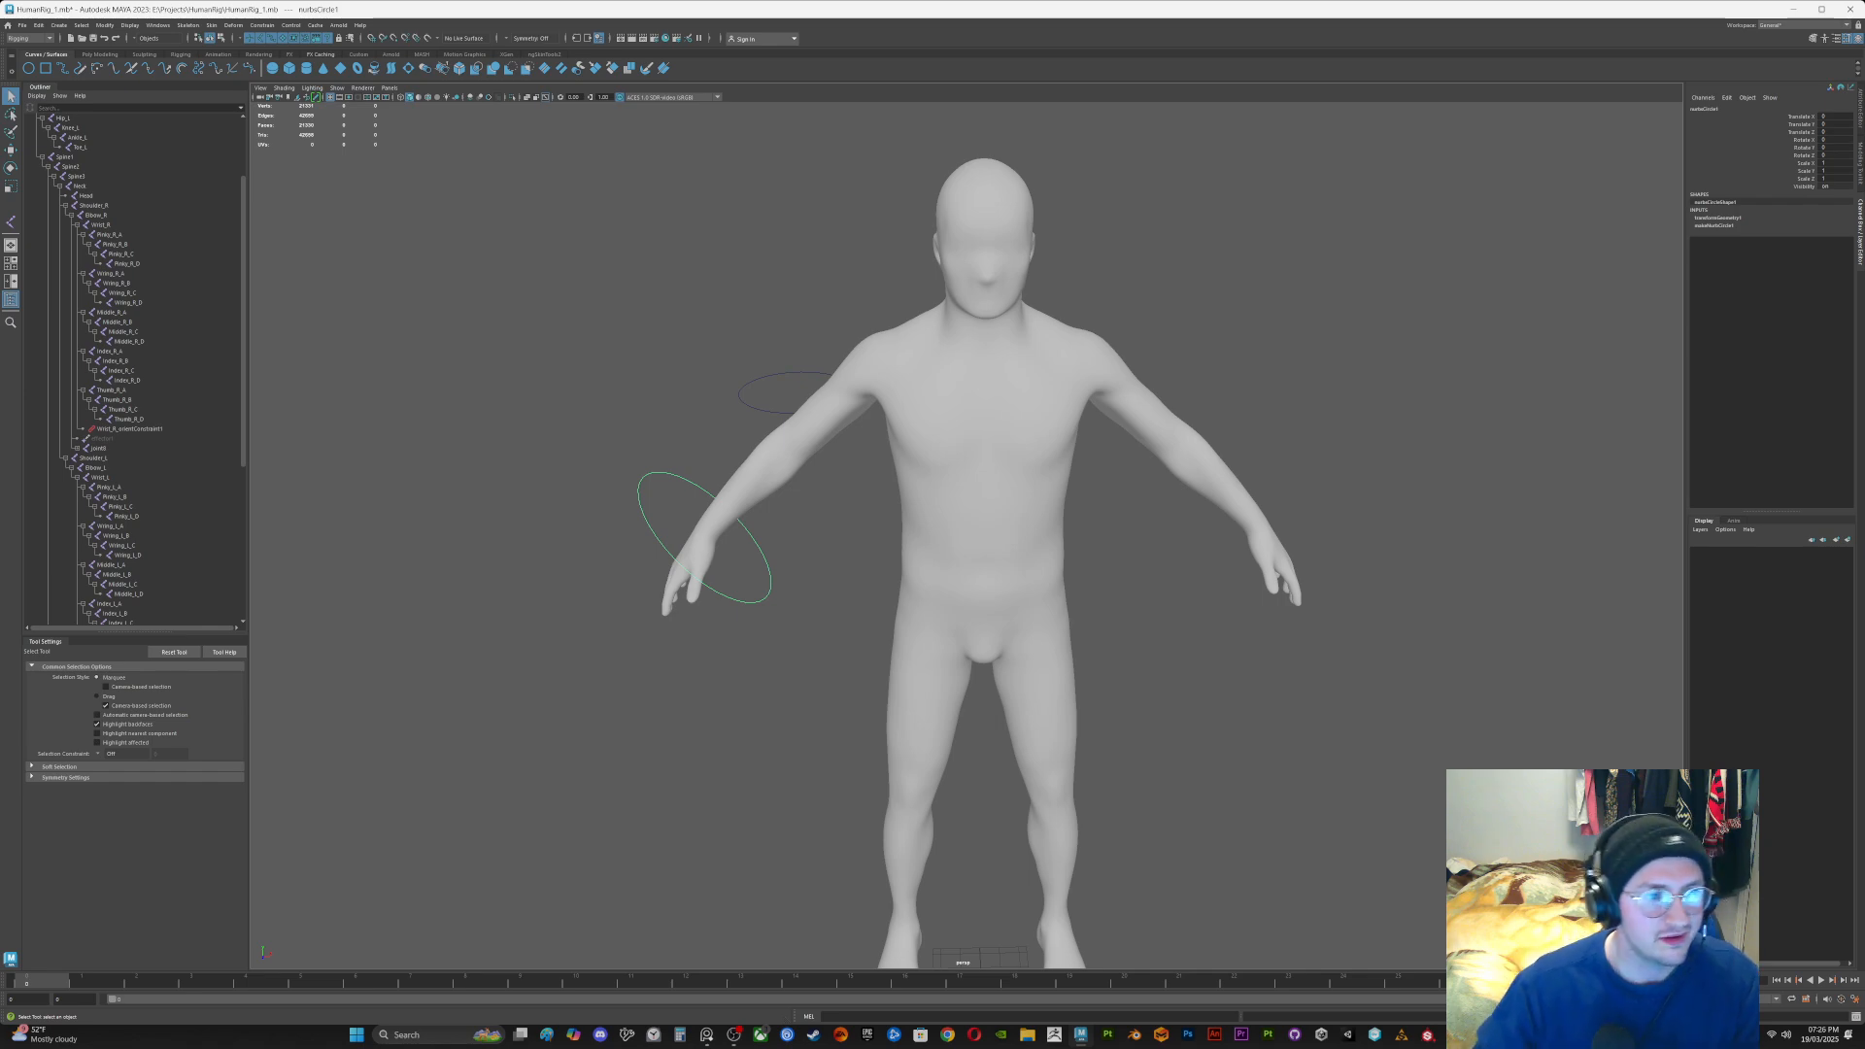
Step: Turn on joint display in the viewport and hide the body mesh so only the skeleton and controls show
left_click(284, 88)
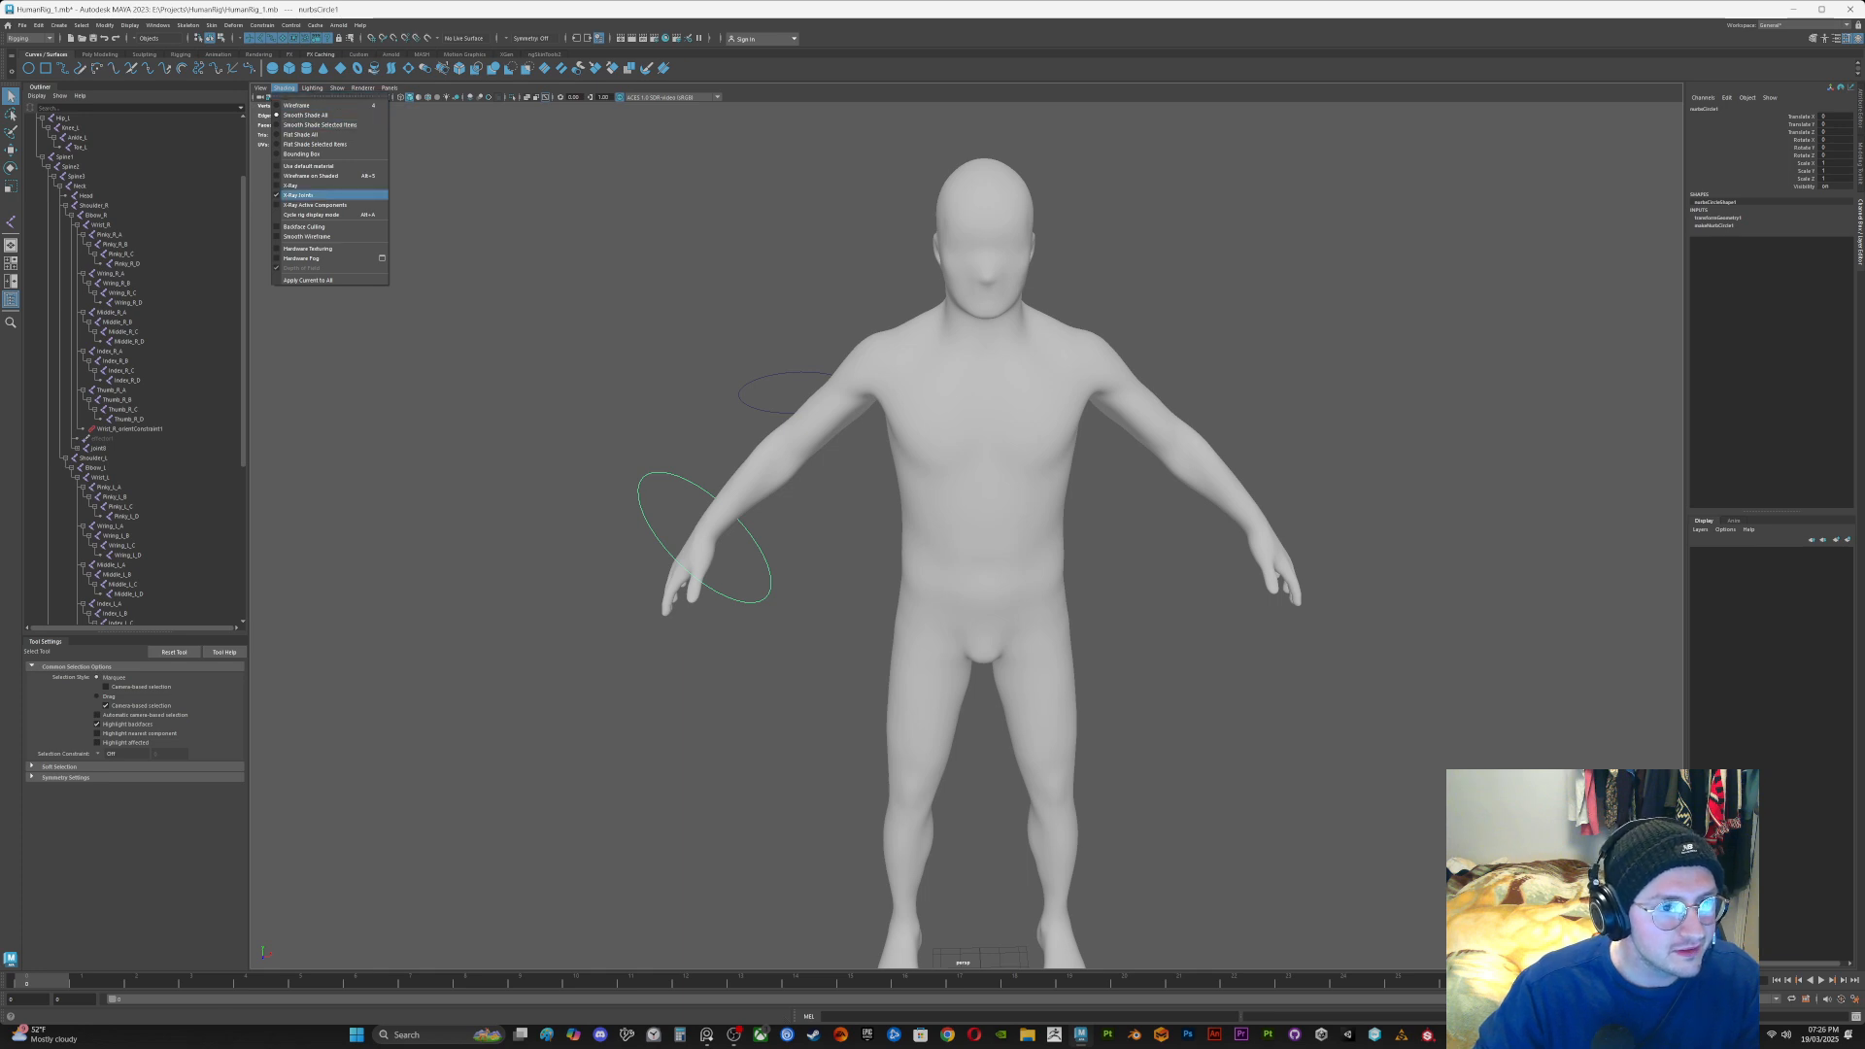
mouse_move(337, 89)
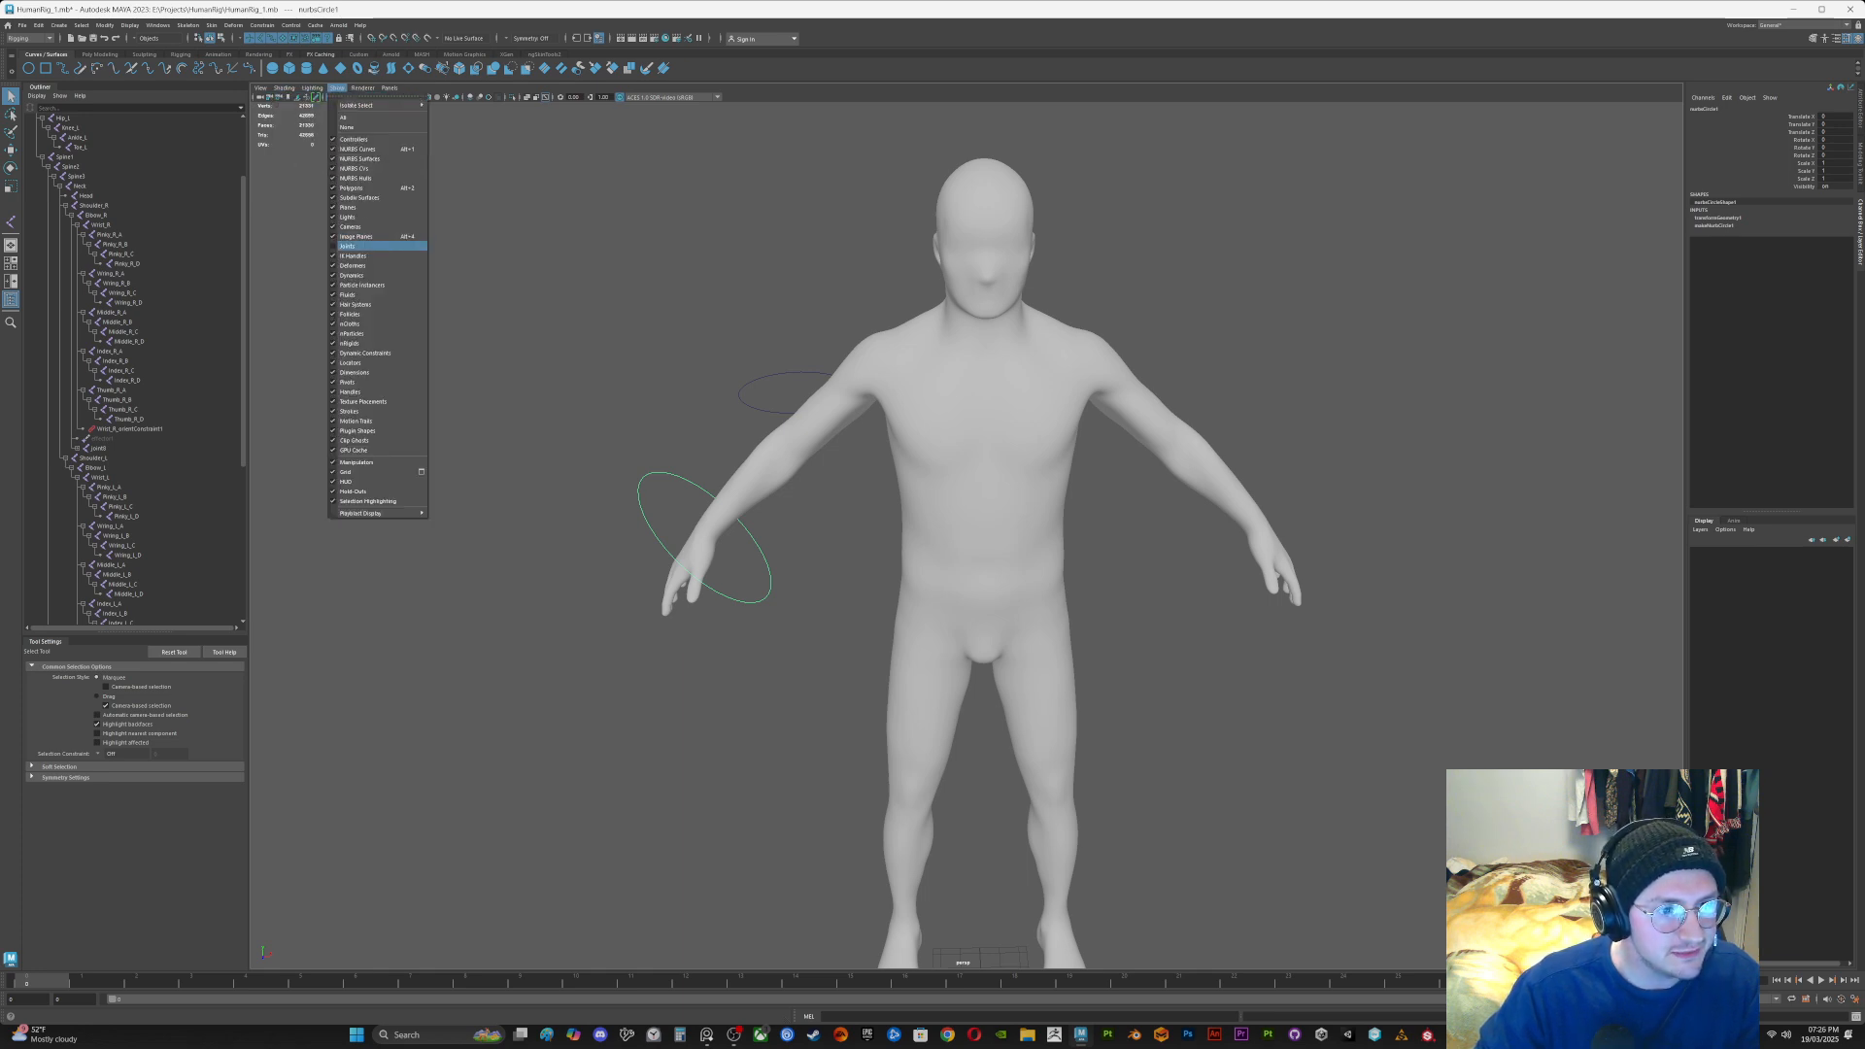
left_click(348, 246)
left_click(986, 466)
scroll(986, 467, "up", 3)
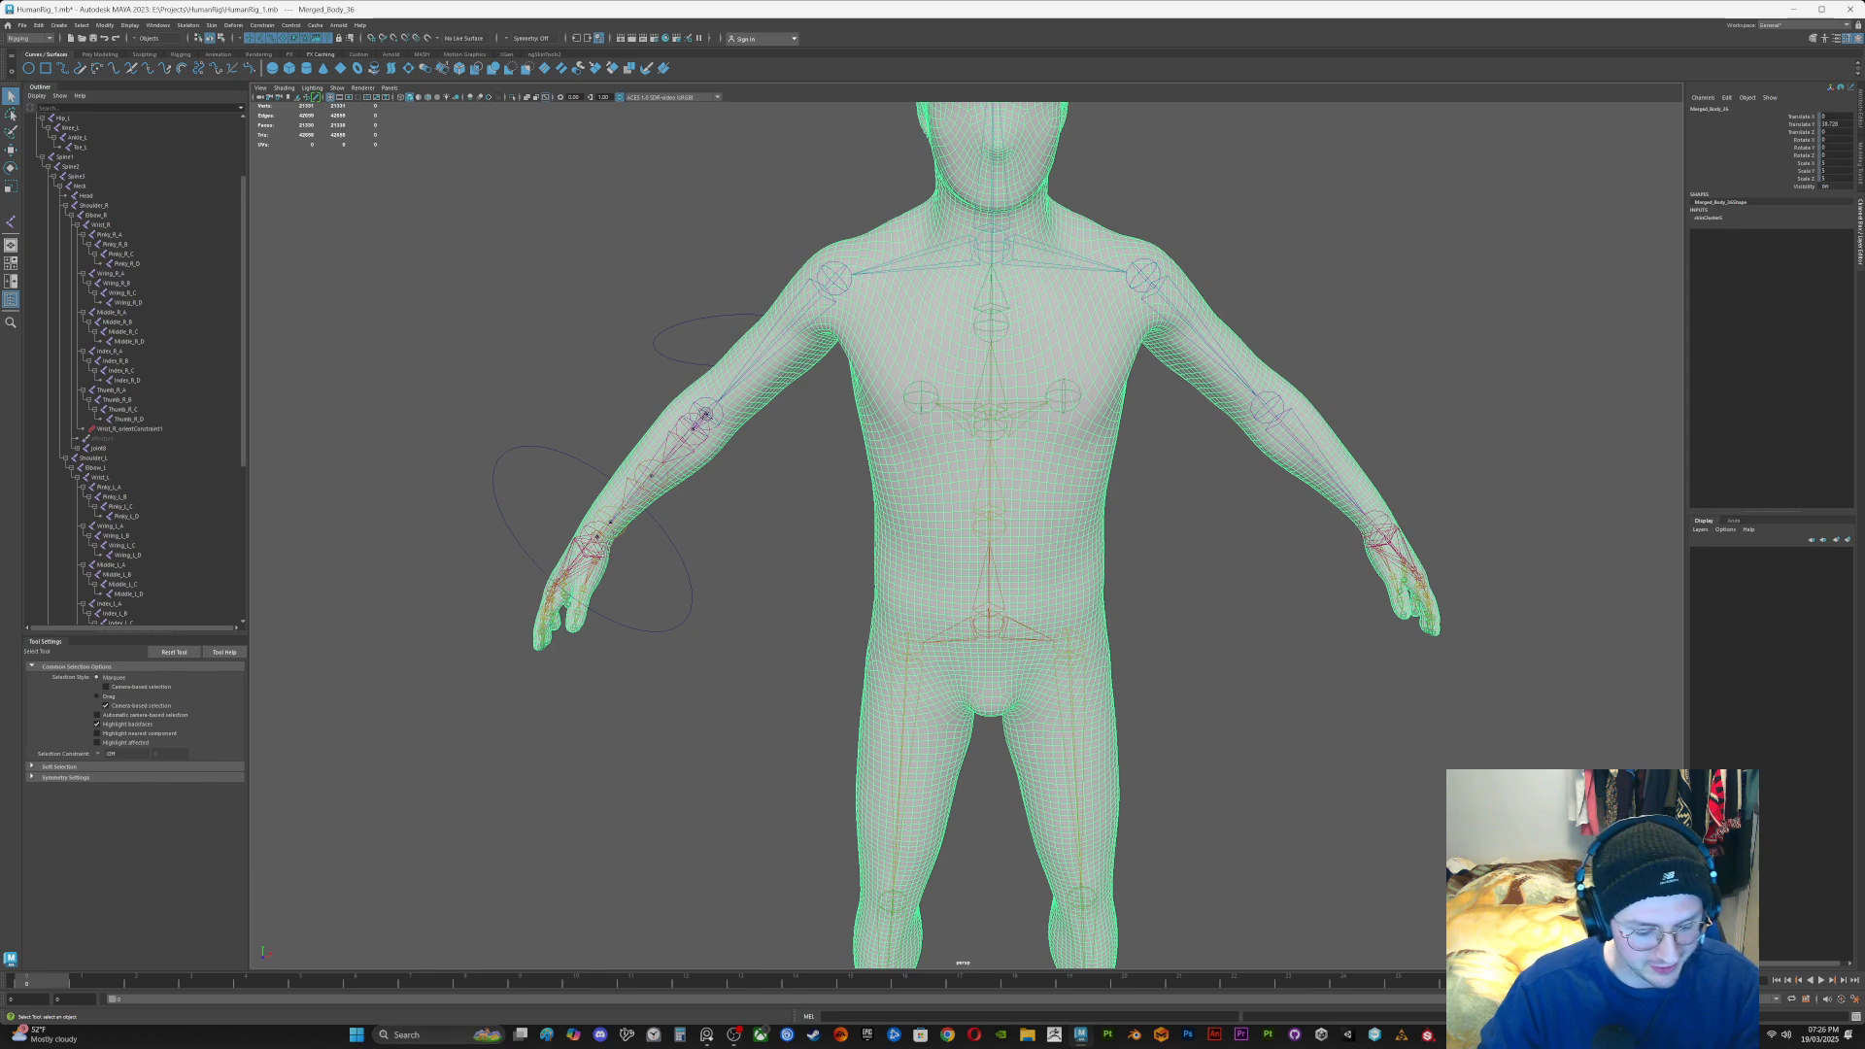
key("h")
left_click_drag(874, 466, 981, 505, "alt")
middle_click_drag(981, 506, 1059, 480, "alt")
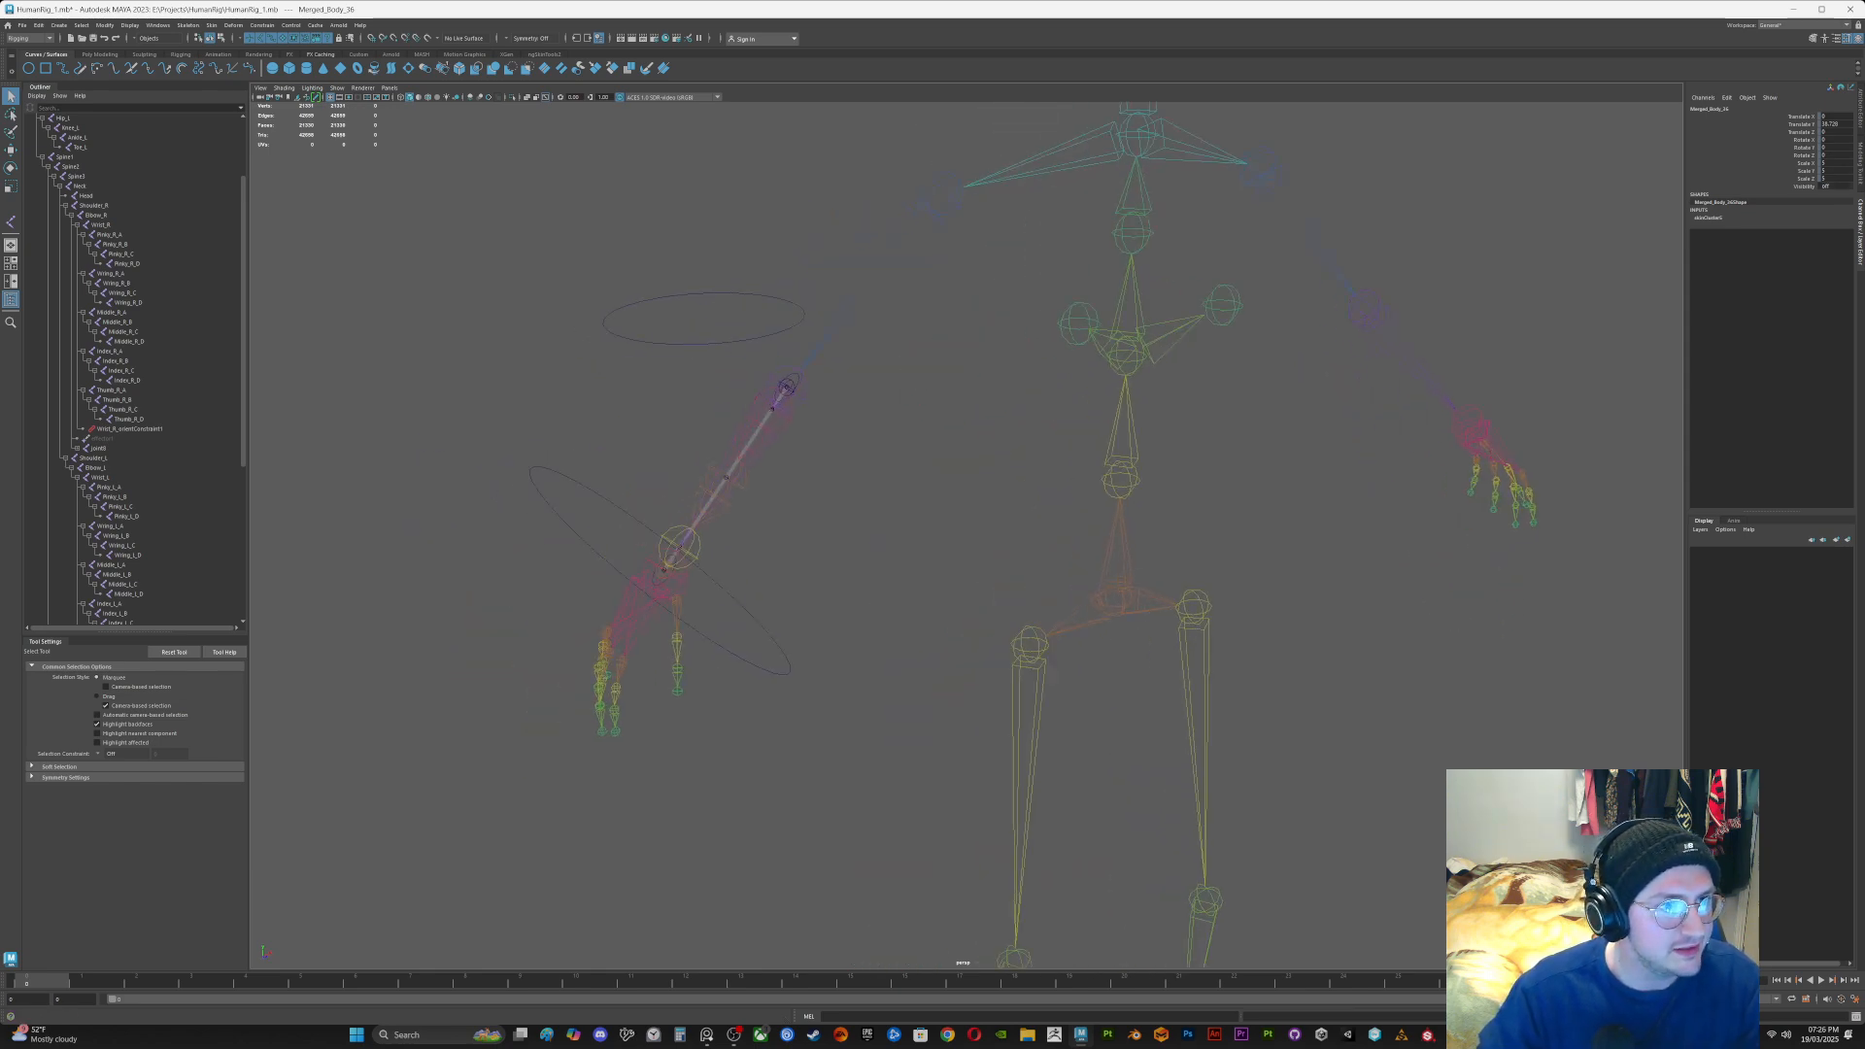
Step: Create a polygon cube at the origin, enlarge it, and stretch it along one axis into a bar
left_click(100, 54)
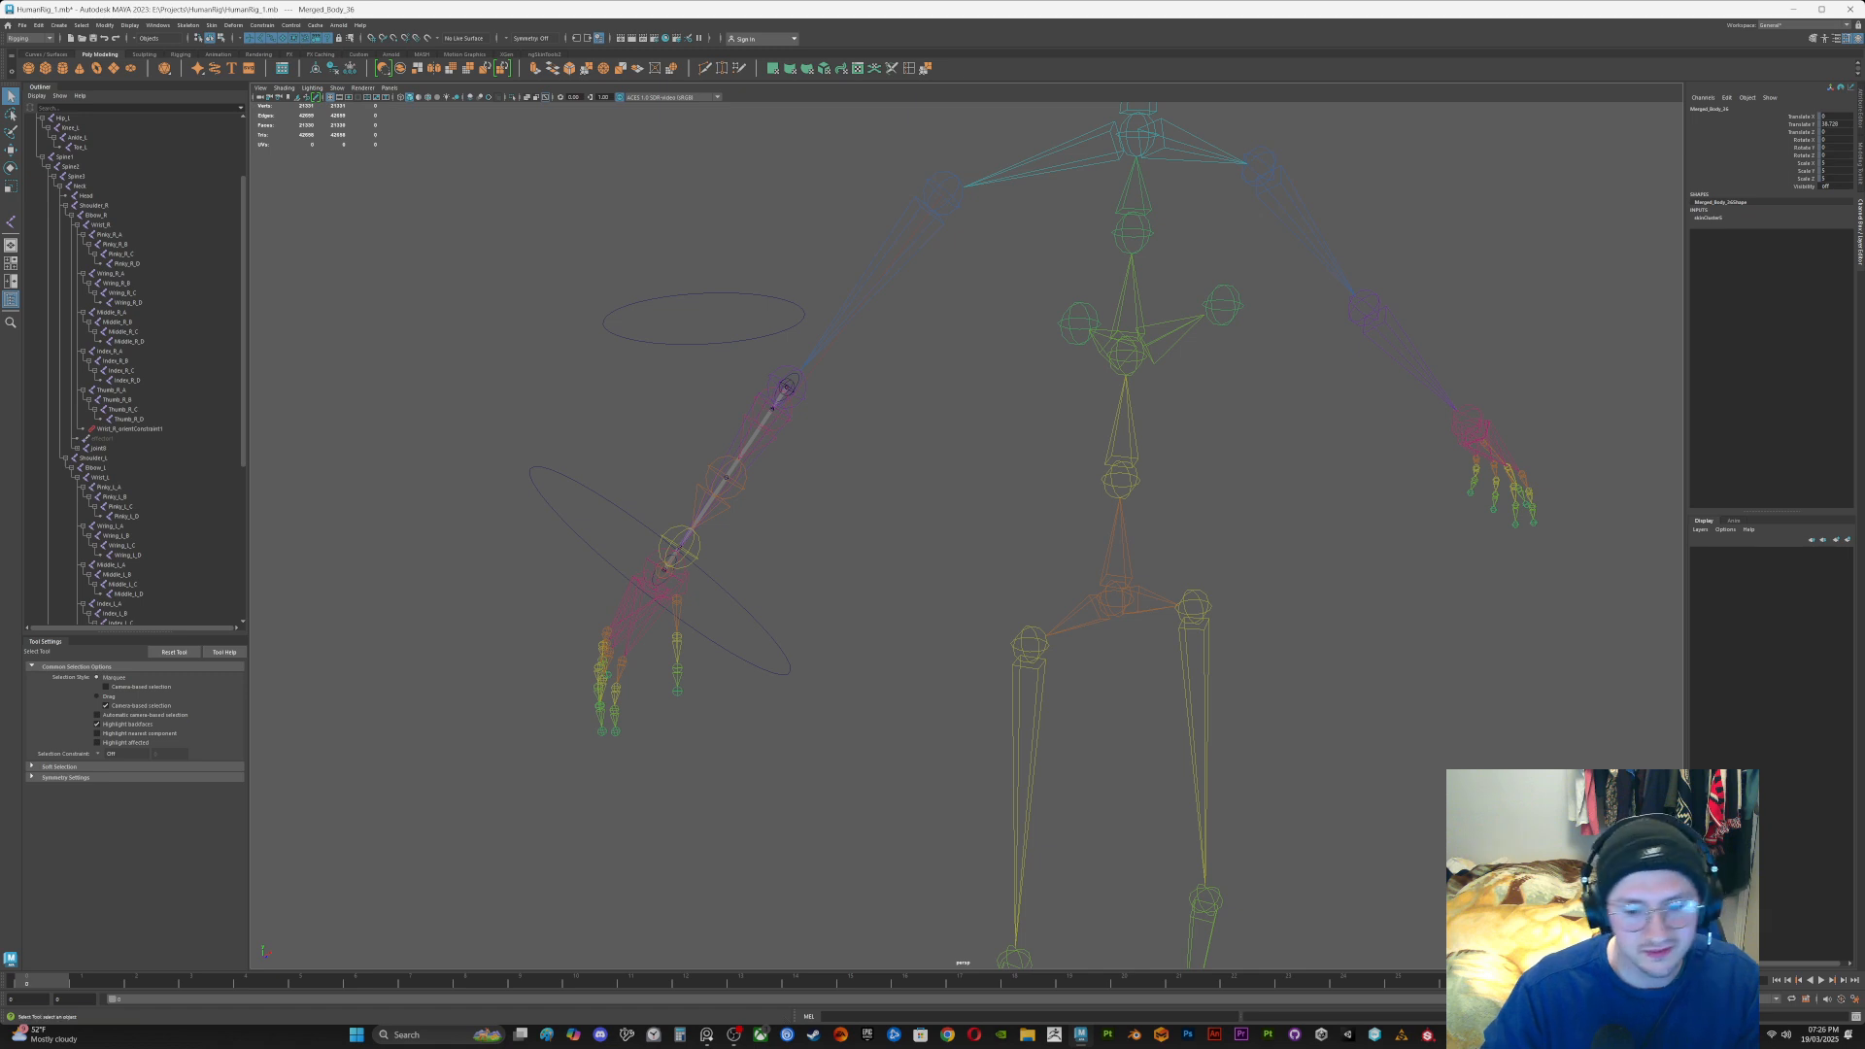
left_click(45, 68)
middle_click_drag(1068, 680, 855, 365, "alt")
key("r")
left_click_drag(931, 903, 1118, 902)
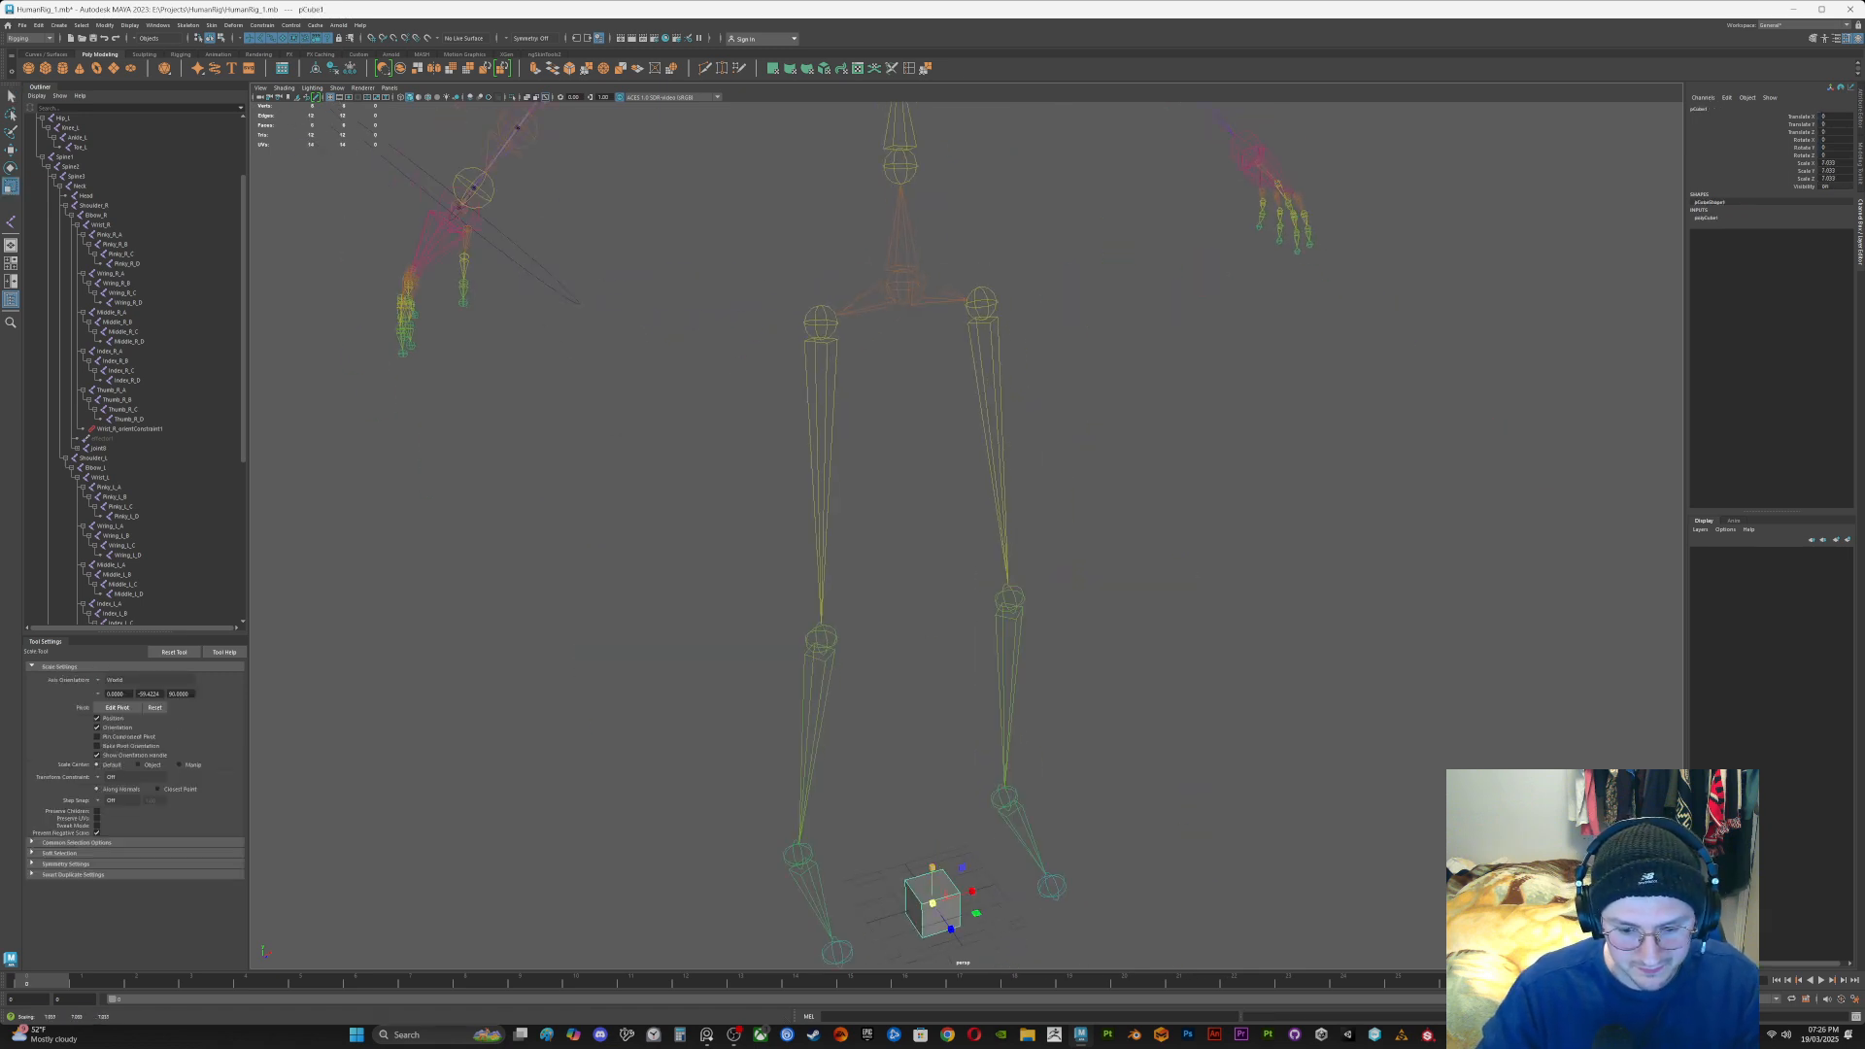
left_click_drag(932, 868, 933, 802)
Step: Place three copies of the cube bar crosswise over the three right forearm chain joints, angled perpendicular to the forearm
left_click_drag(932, 903, 437, 662)
key("w")
left_click_drag(680, 670, 583, 338, "alt")
key("e")
key("r")
mouse_move(583, 338)
left_mouse_down("alt")
mouse_move(738, 350)
mouse_move(931, 518)
mouse_move(826, 456)
left_mouse_up("alt")
key("w")
key("q")
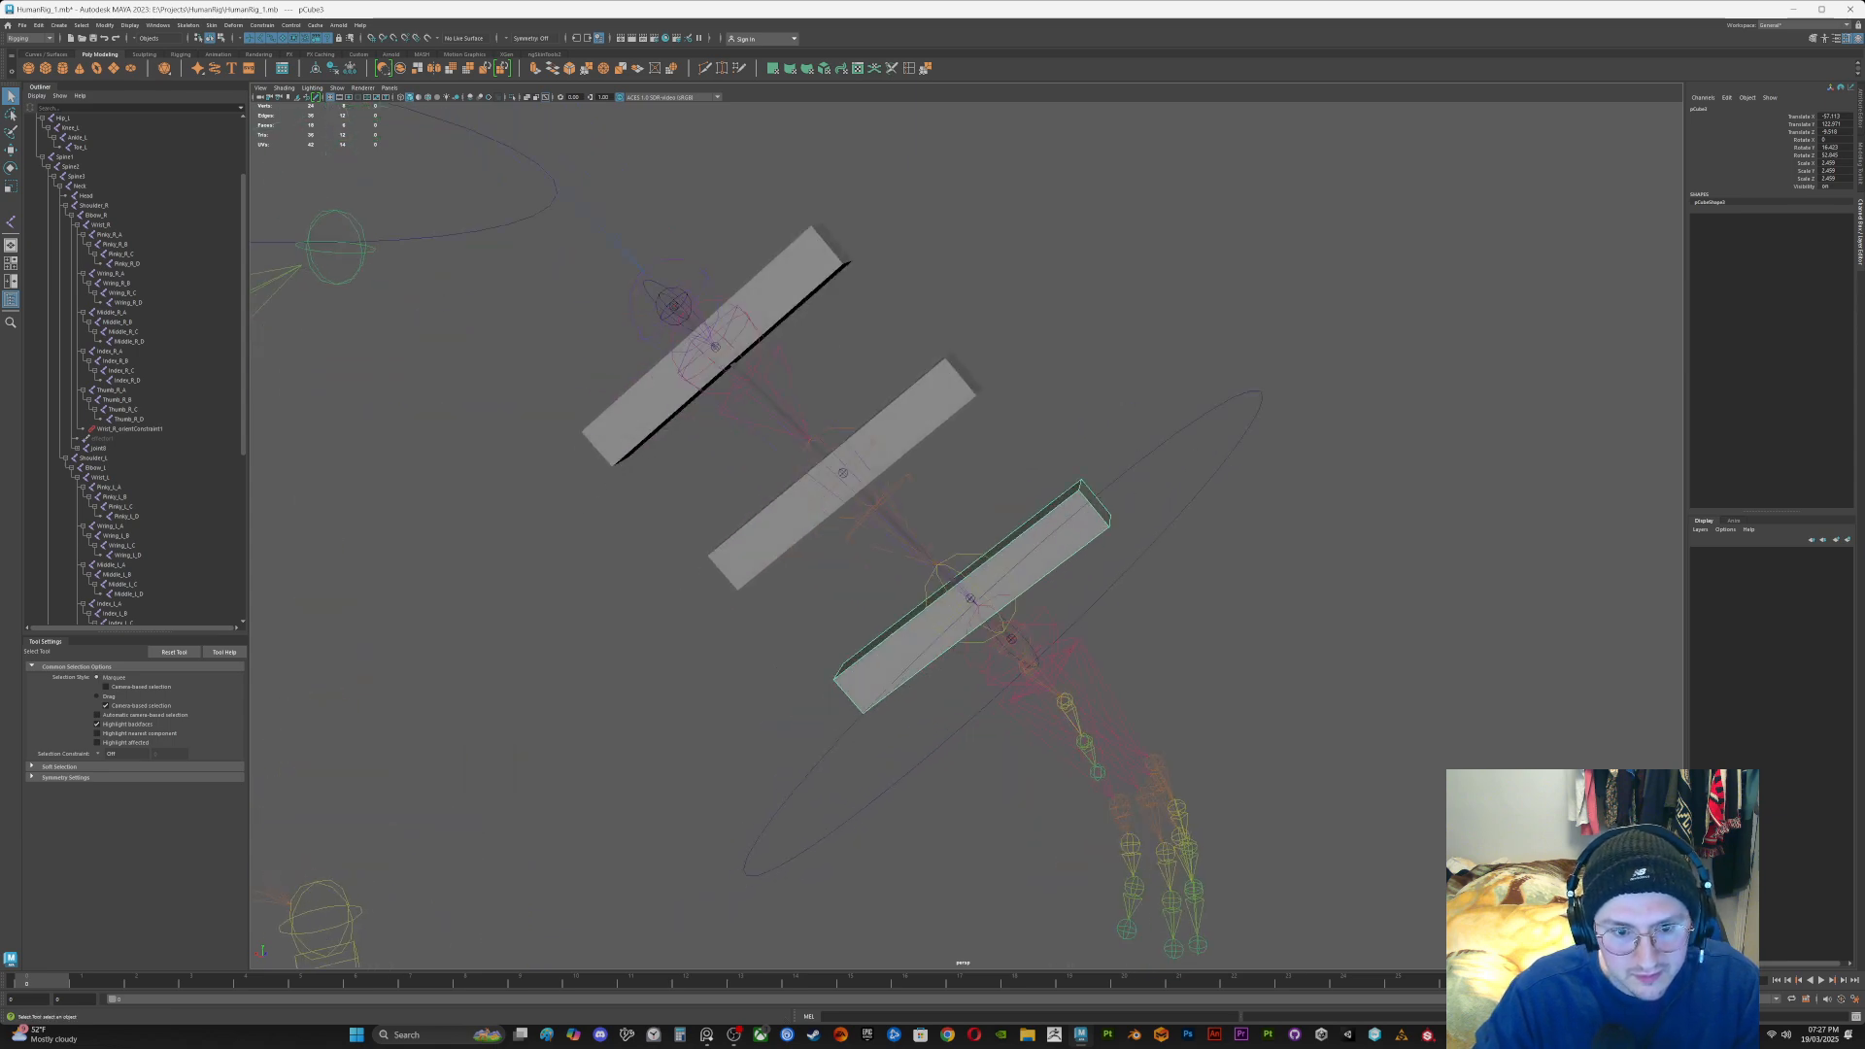
Step: Unparent the bar nearest the right elbow and the forearm chain joint beneath it from their hierarchy
left_click(719, 345)
left_click(747, 377, "shift")
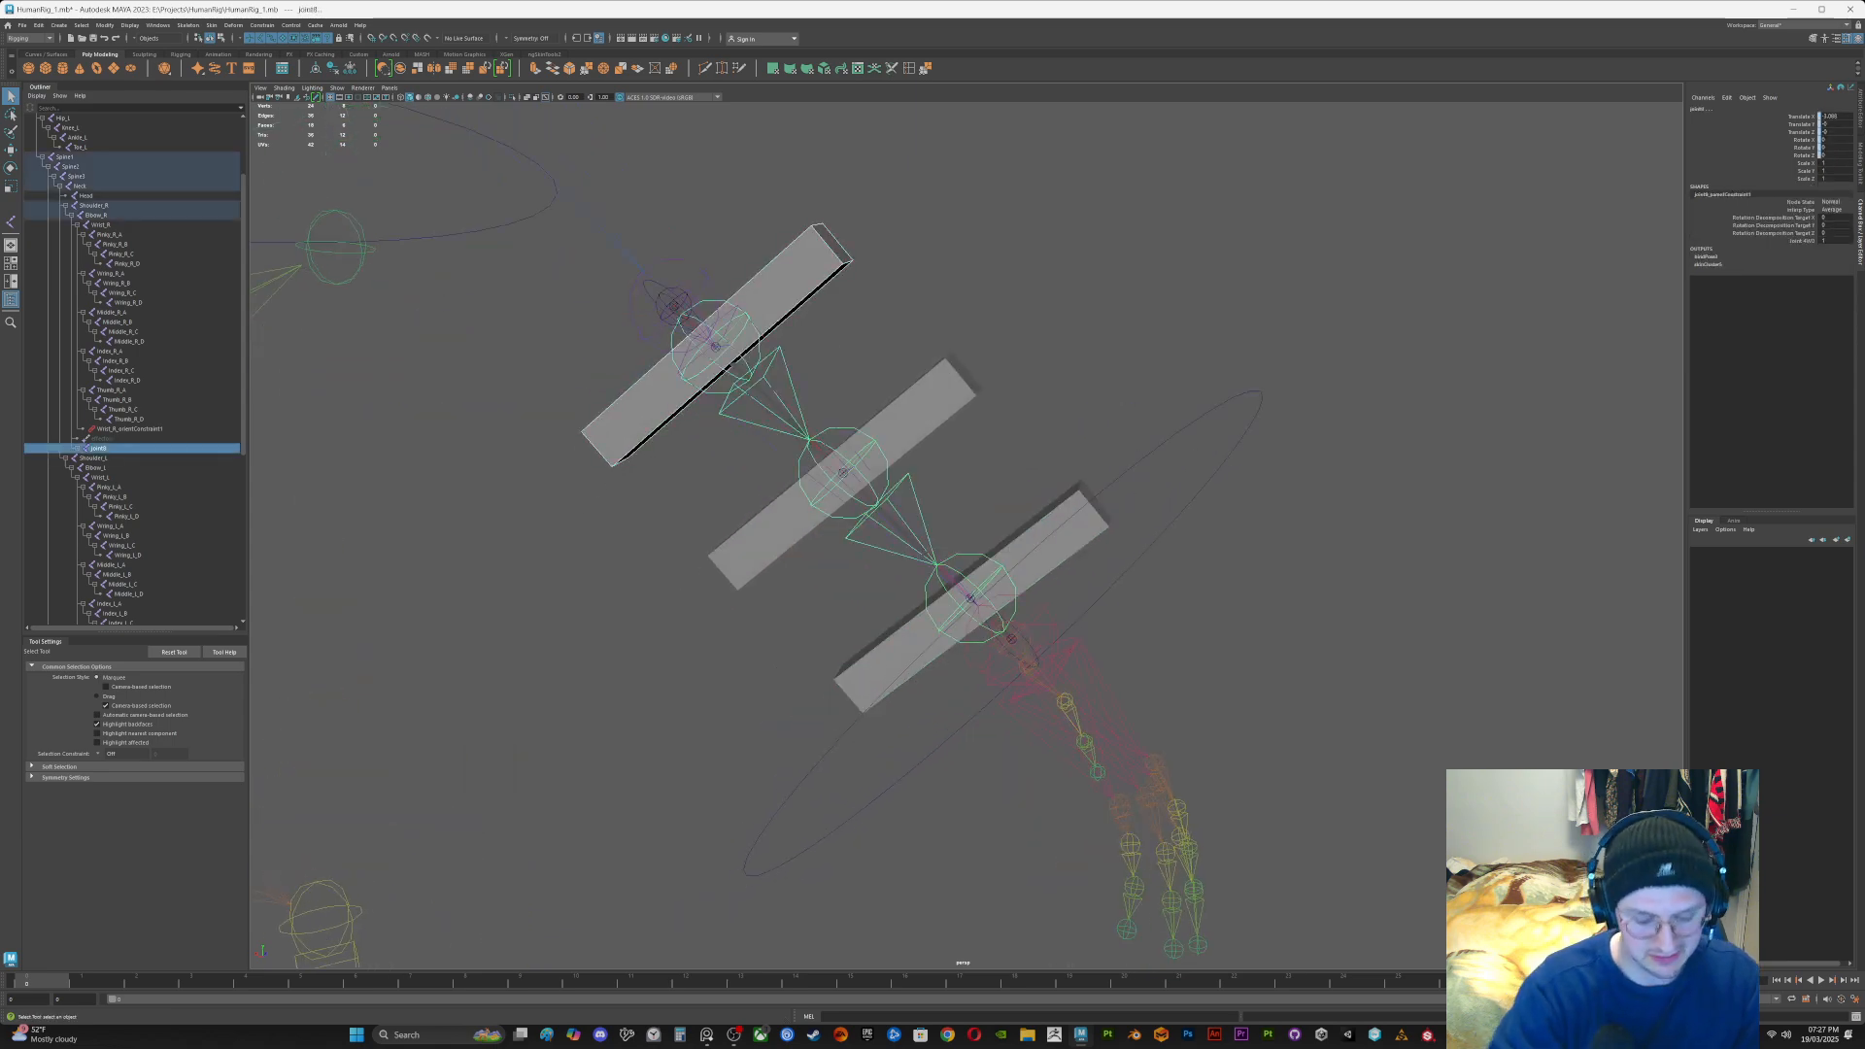
key("shift+p")
Step: Parent the middle bar and the wrist-side bar each to the forearm chain joint they cross
left_click(882, 442)
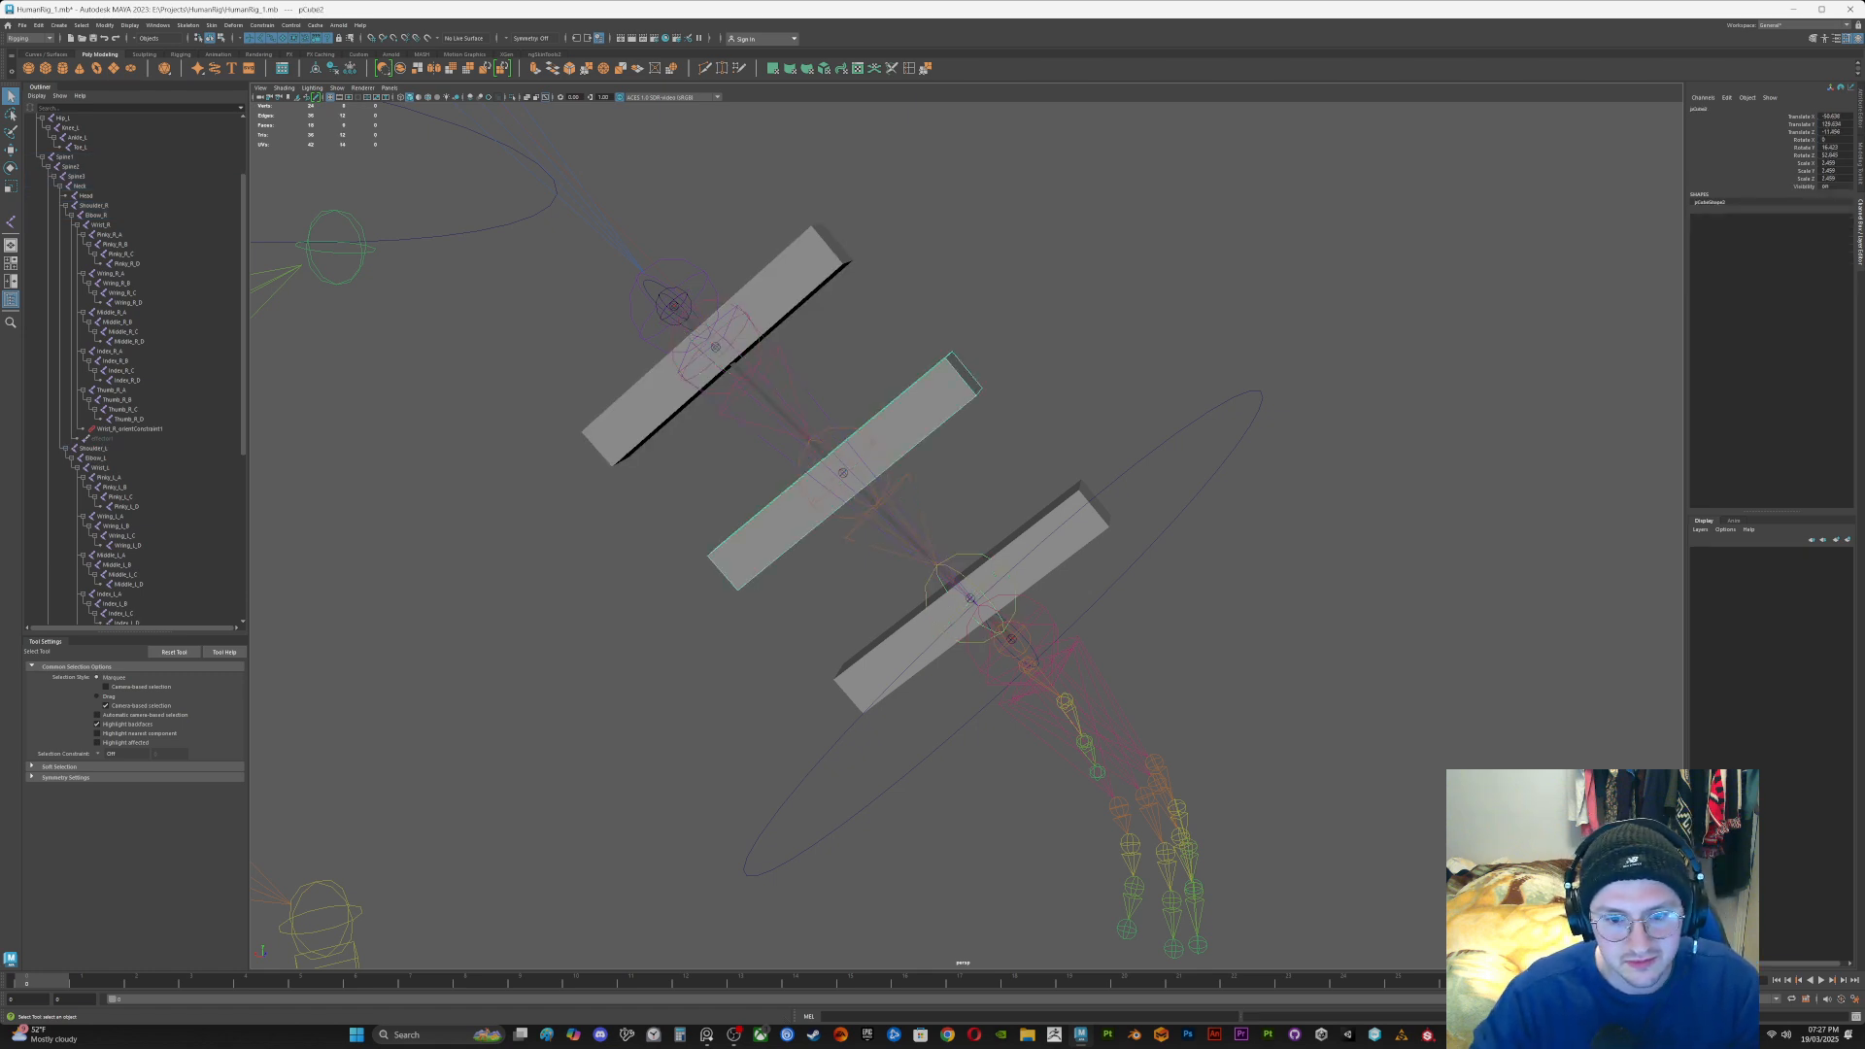
left_click(878, 506, "shift")
key("p")
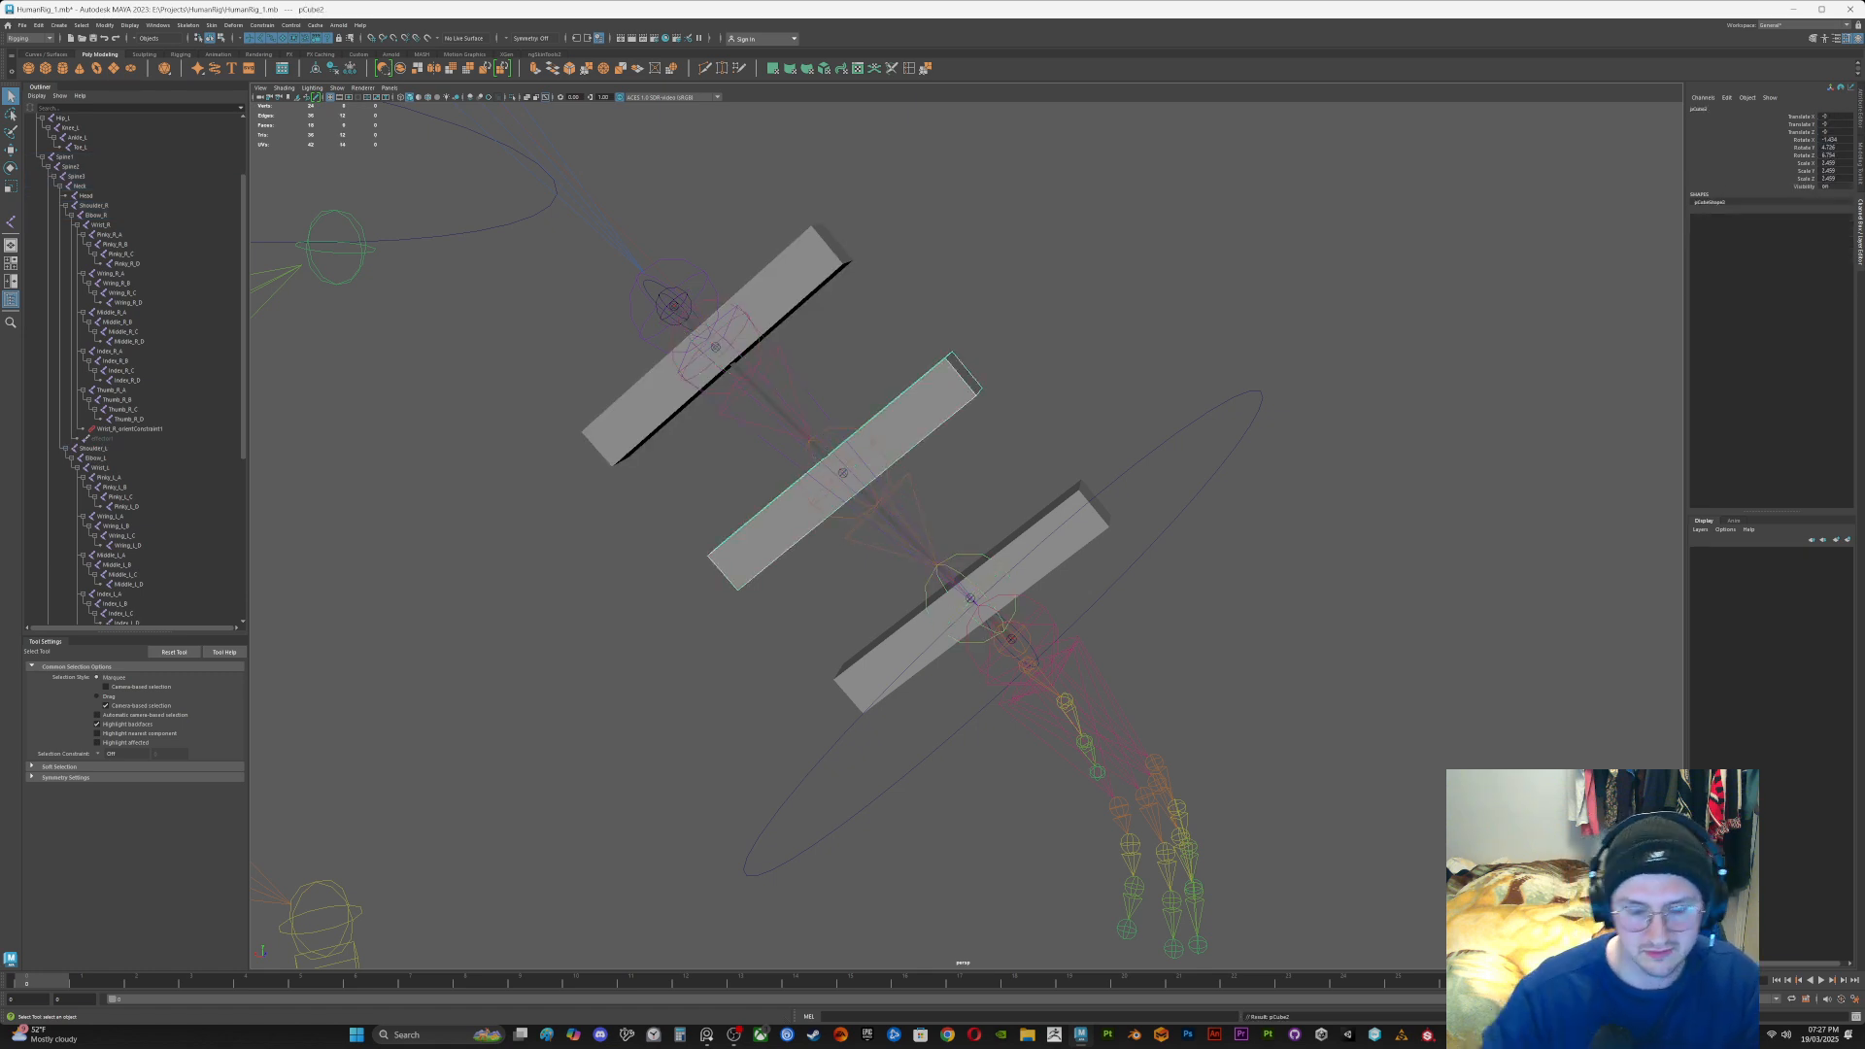
left_click(1027, 566)
left_click(993, 633, "shift")
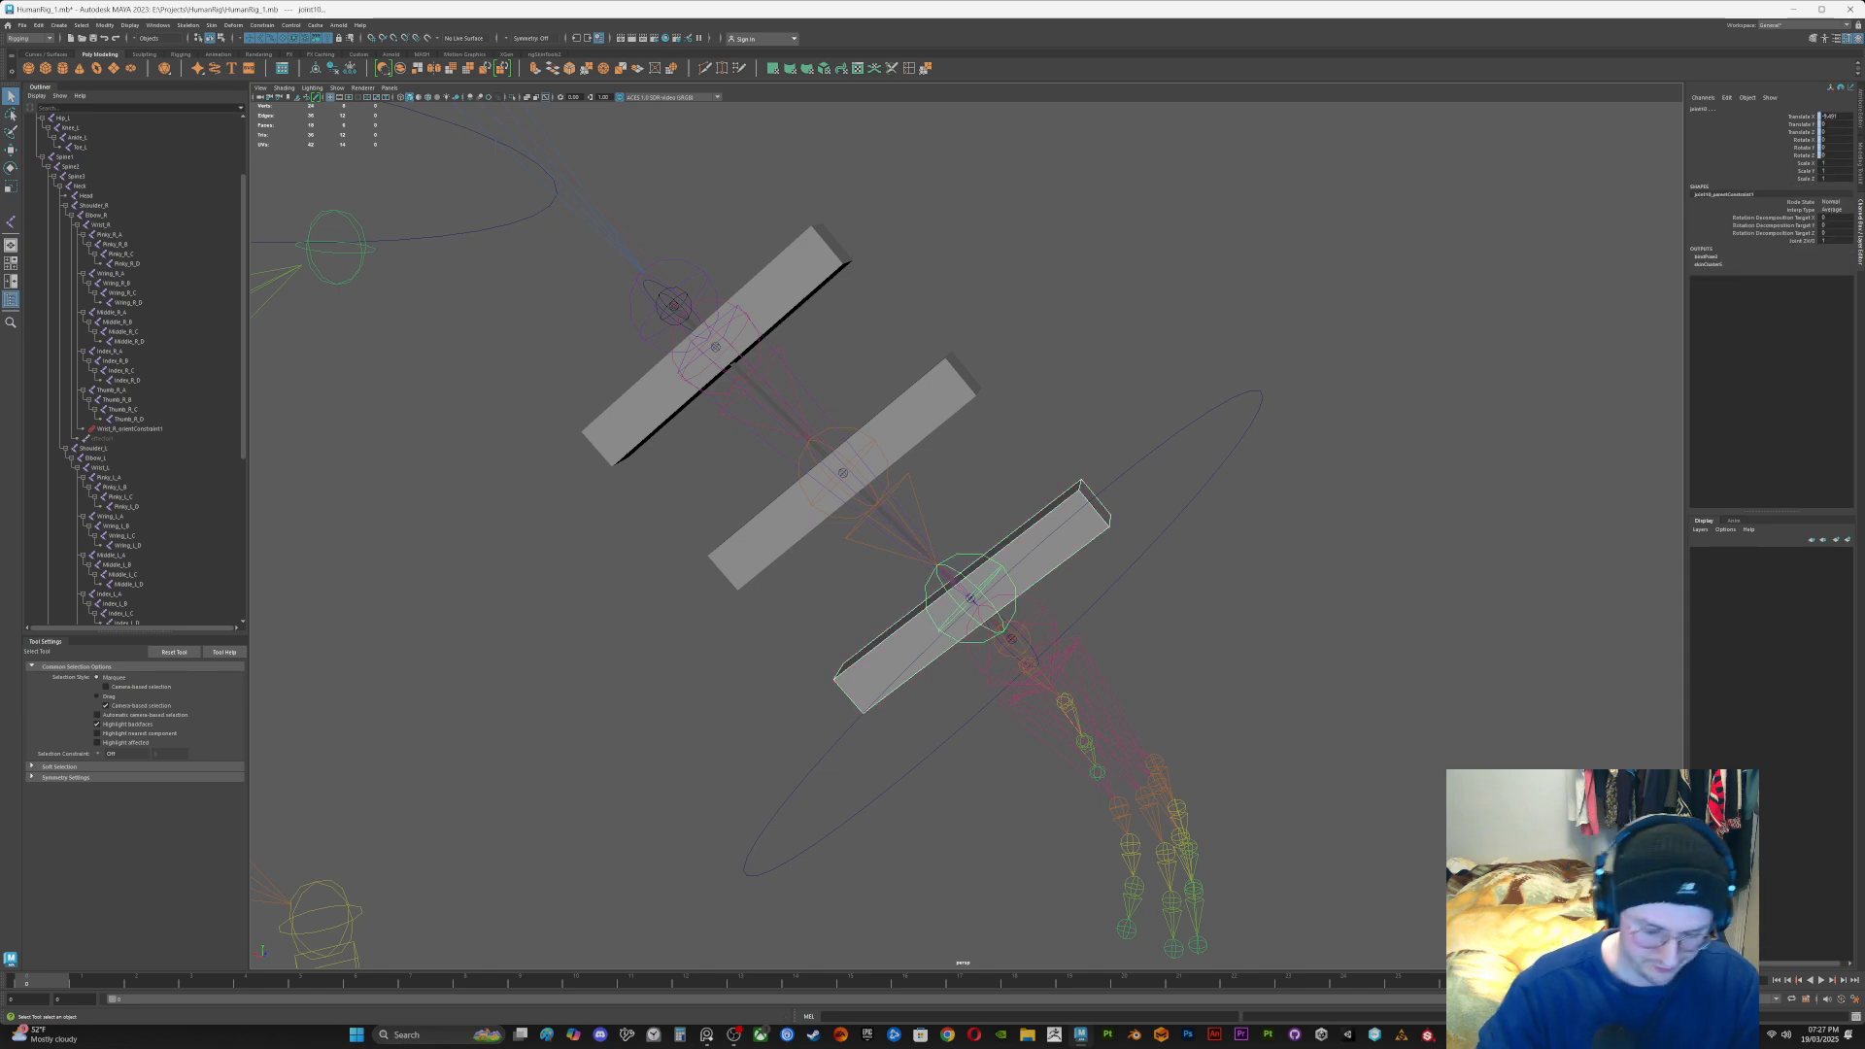
key("p")
Step: Unhide the body mesh and clear the selection
scroll(967, 535, "down", 6)
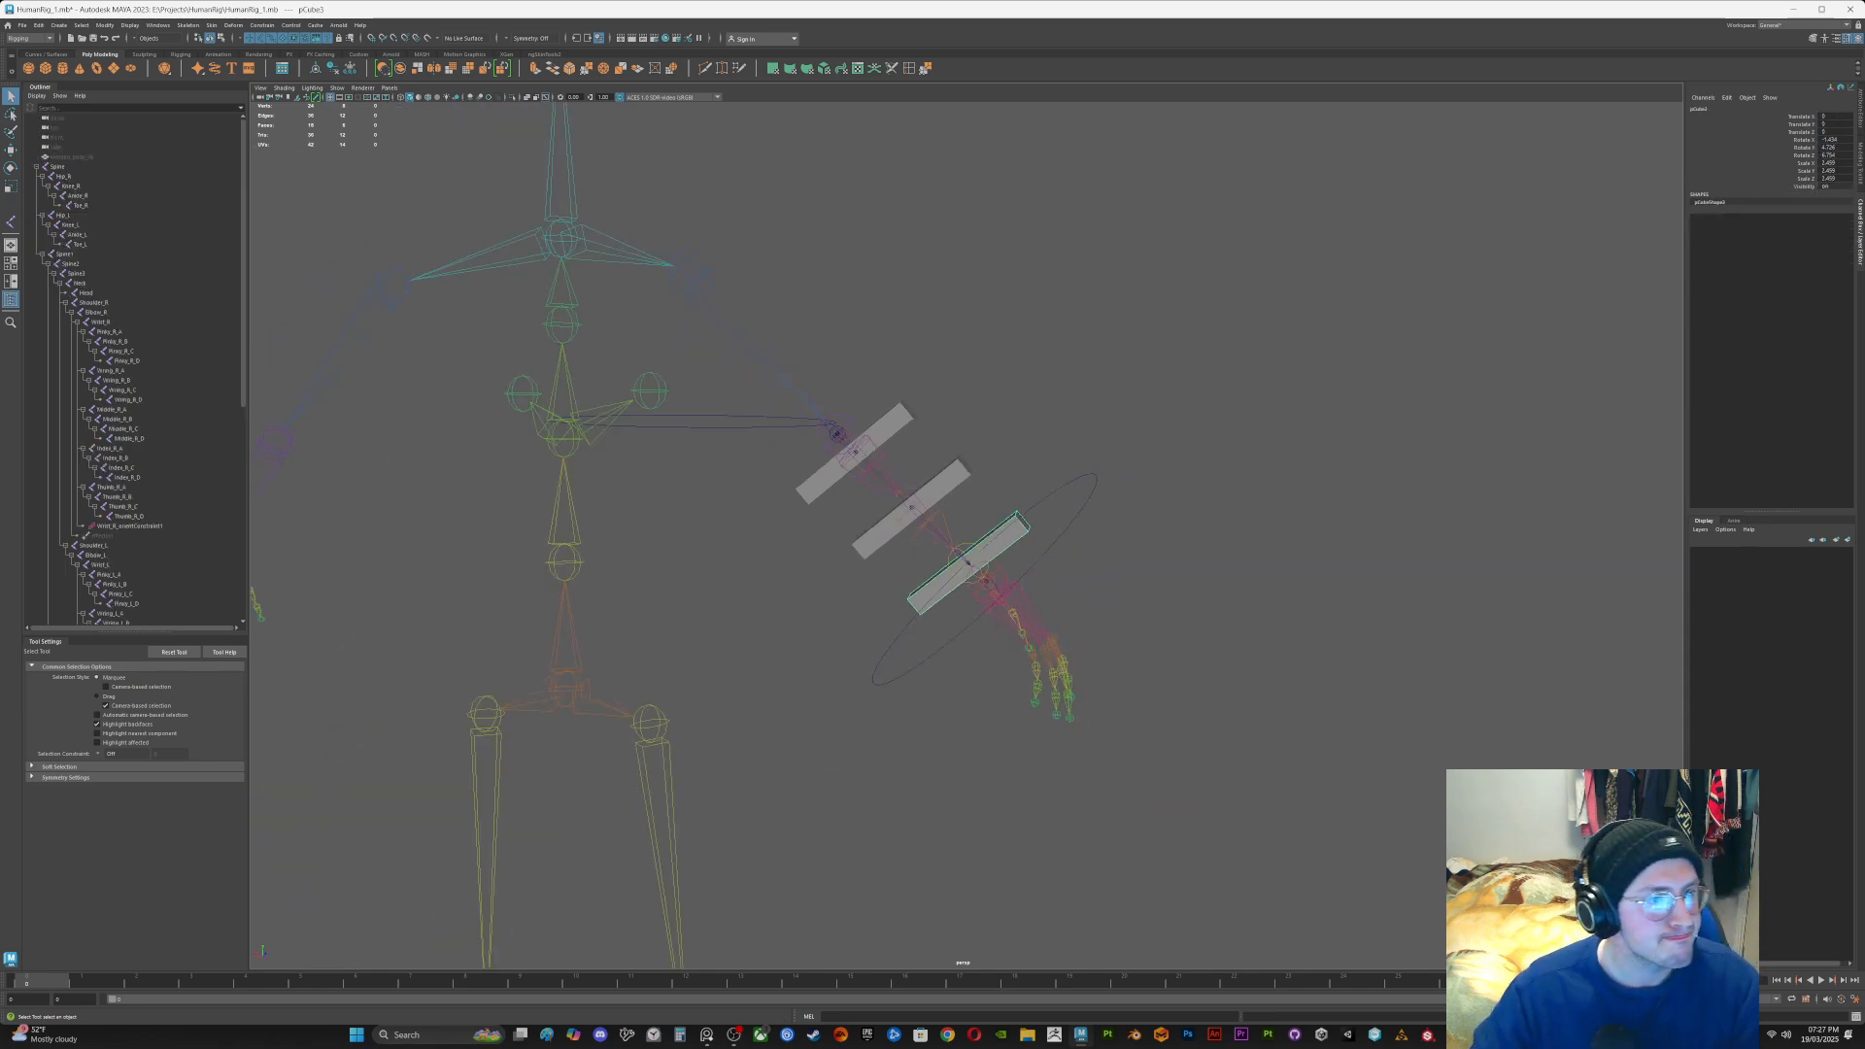
left_click(72, 156)
key("h")
left_click(1117, 428)
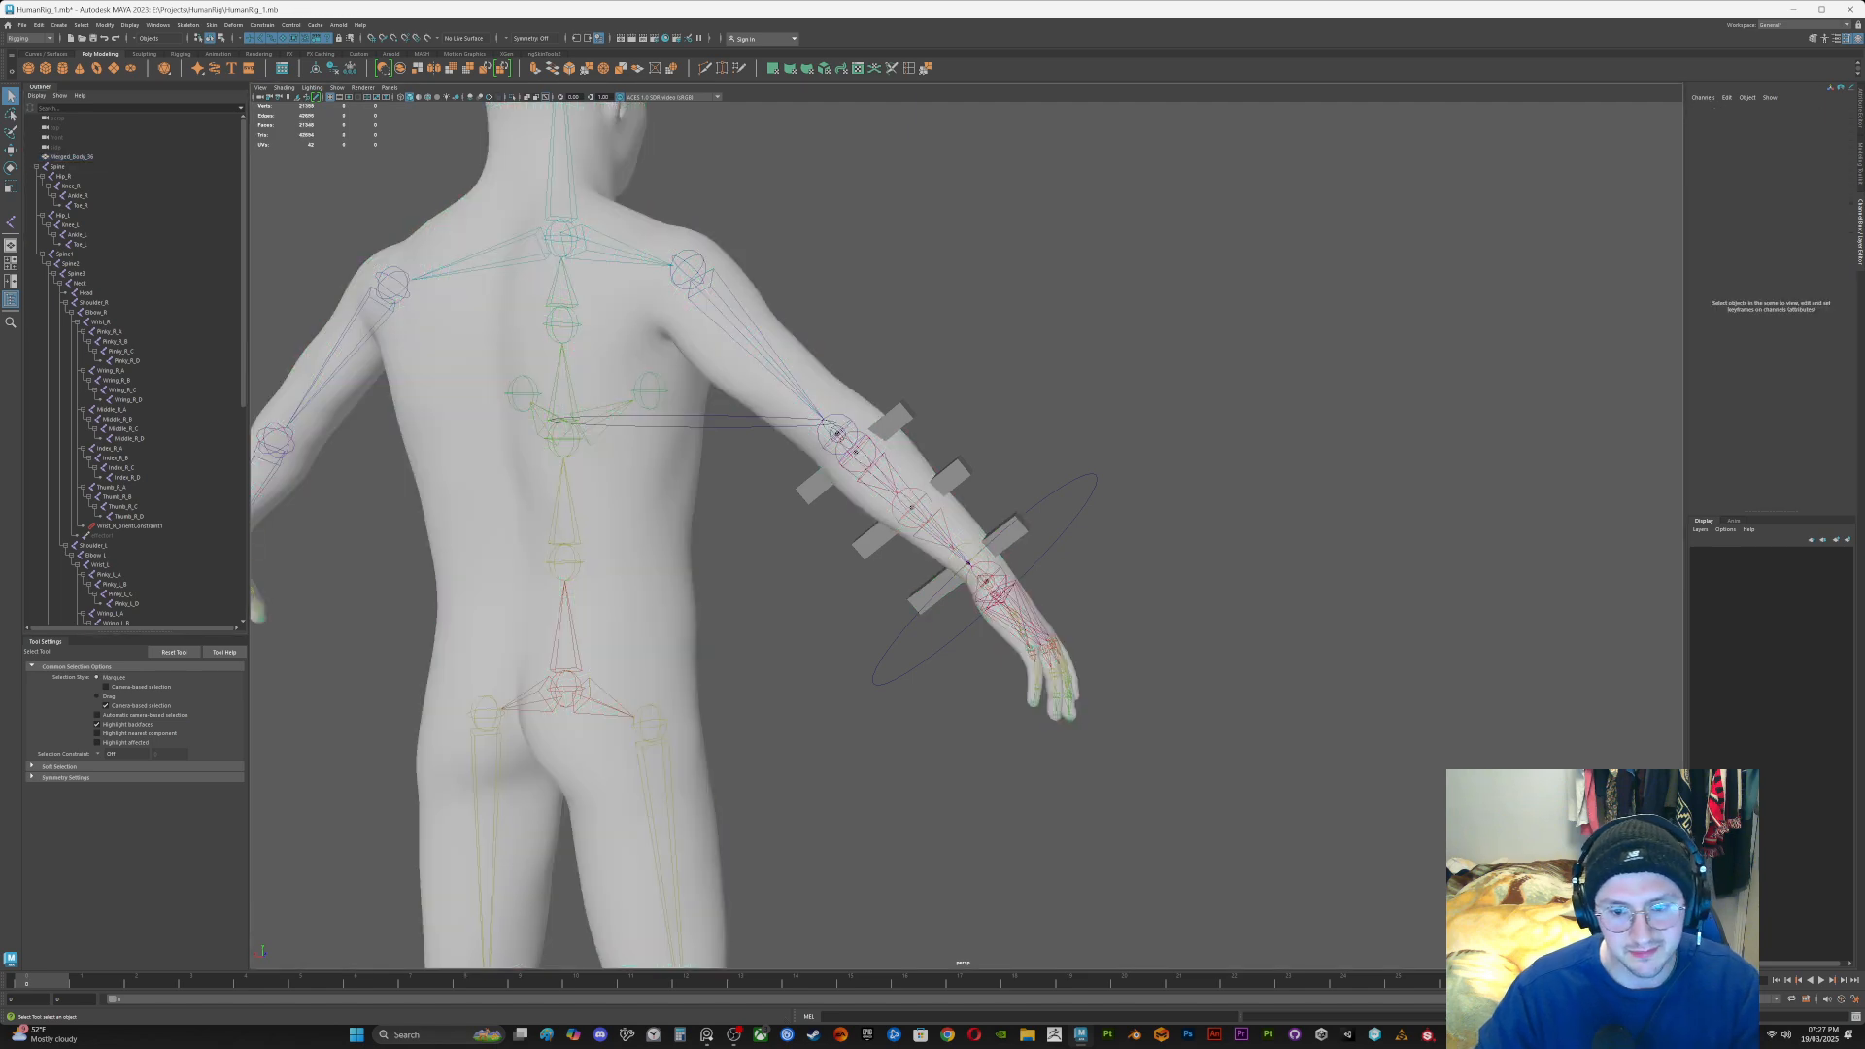
Step: Rotate the right wrist control circle to test how the bars twist along the forearm
left_click_drag(1075, 462, 1085, 484)
left_click_drag(1084, 484, 1068, 497, "alt")
key("e")
left_click_drag(991, 591, 1039, 574)
left_click_drag(1040, 573, 785, 546, "alt")
left_click_drag(933, 569, 835, 530, "alt")
Step: Undo the test rotation of the right wrist control circle
key("w")
key("ctrl+z")
key("ctrl+z")
key("ctrl+z")
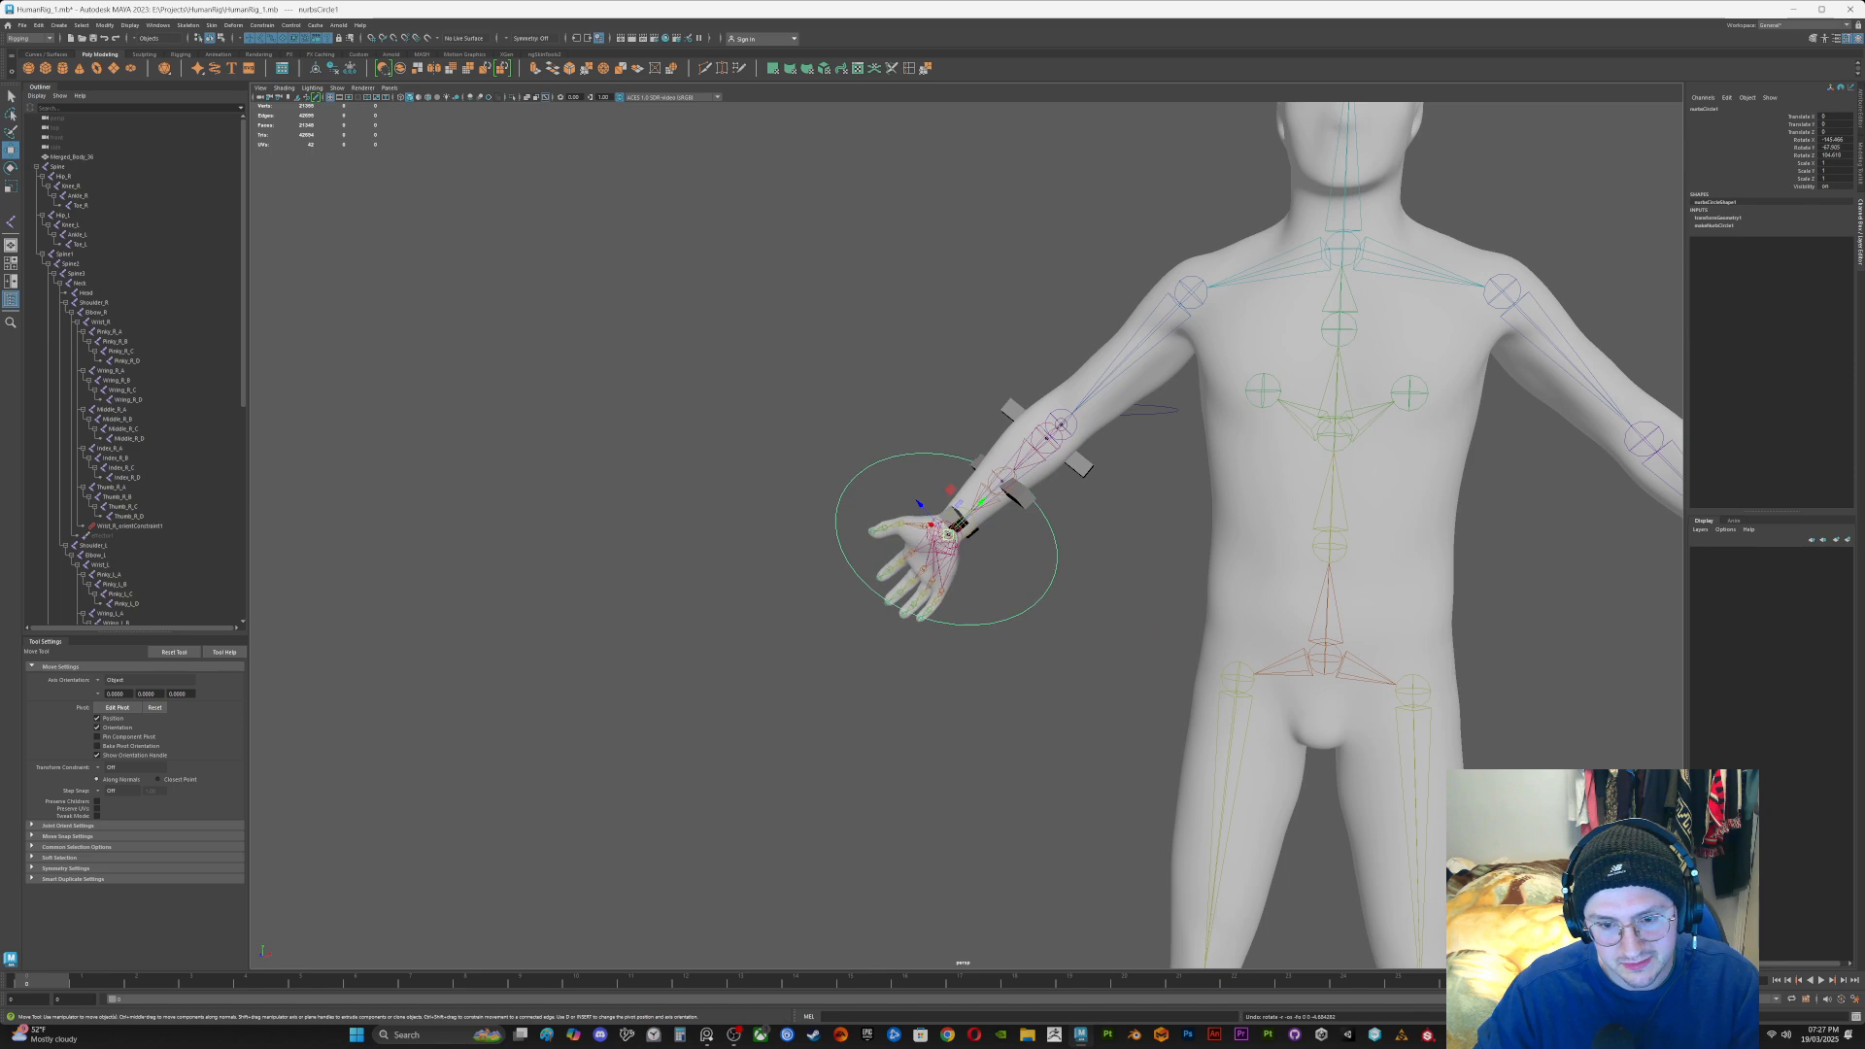
Step: Parent the bar nearest the right elbow to the forearm chain joint it crosses
key("q")
scroll(952, 549, "up", 2)
left_click(1119, 443)
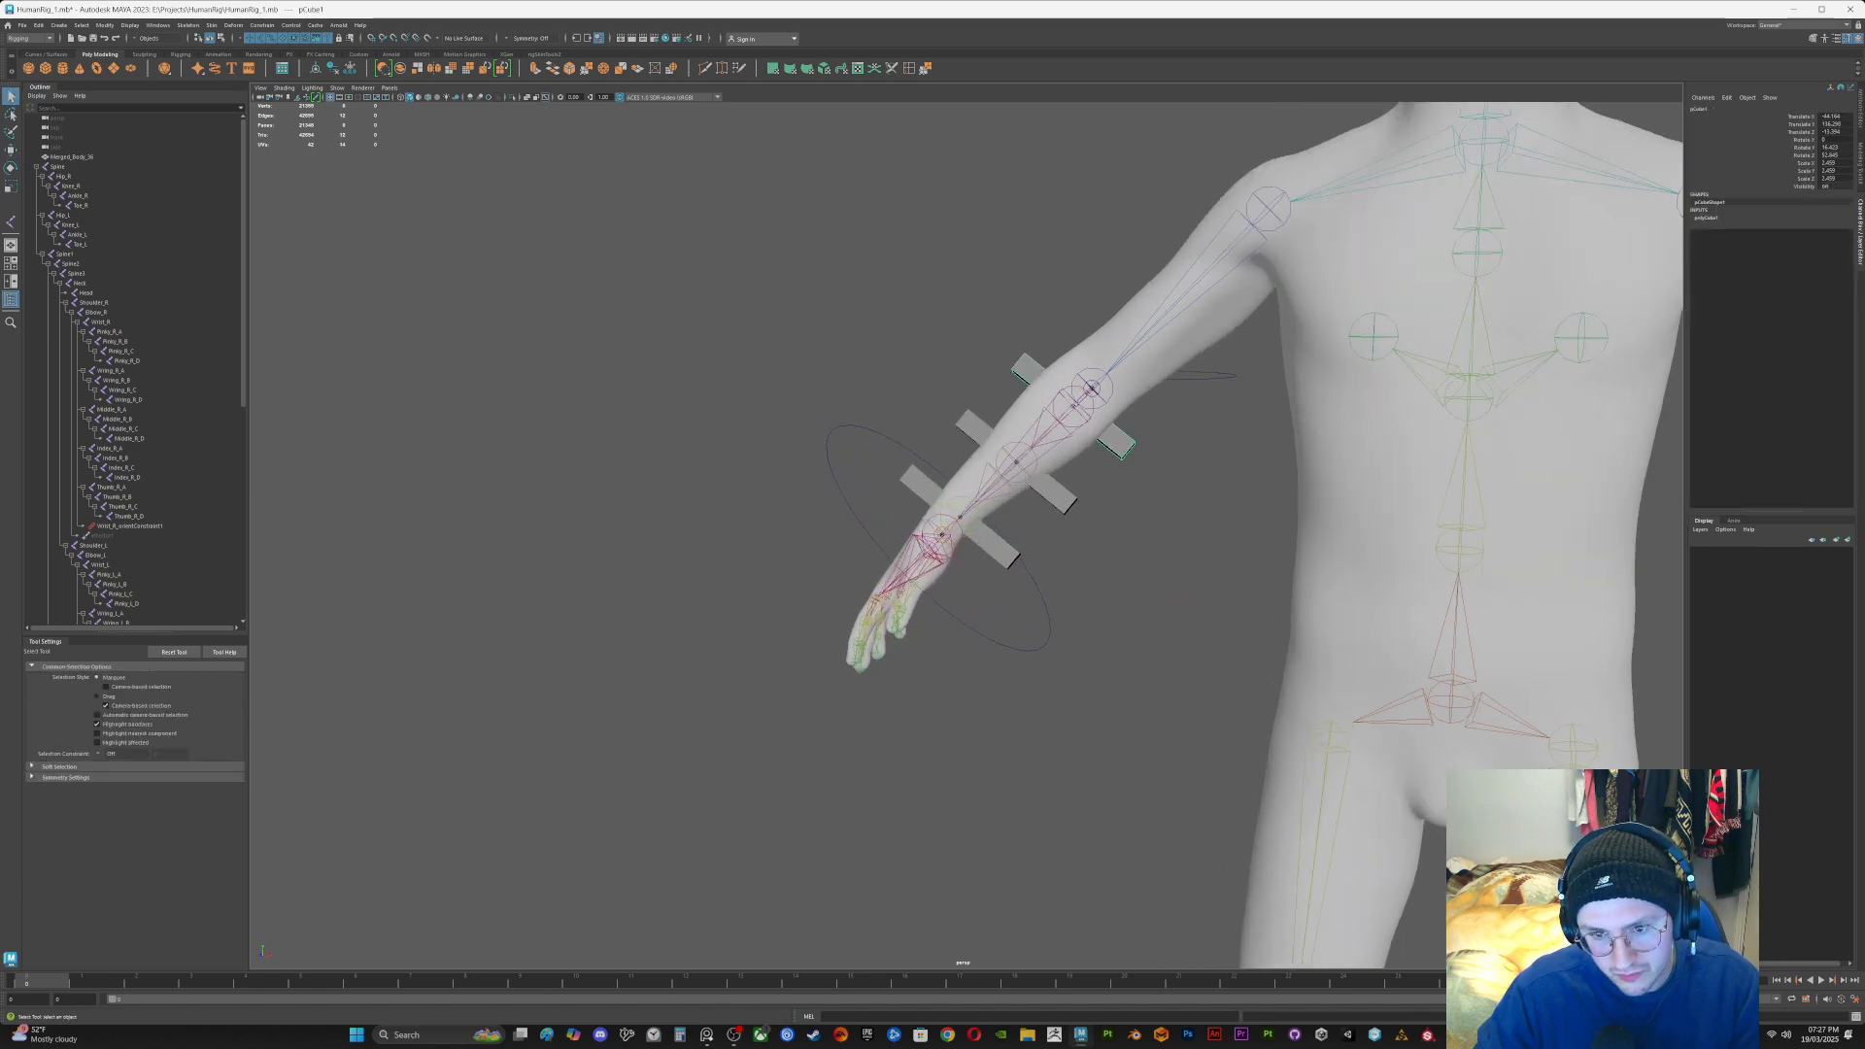
left_click(1072, 407, "shift")
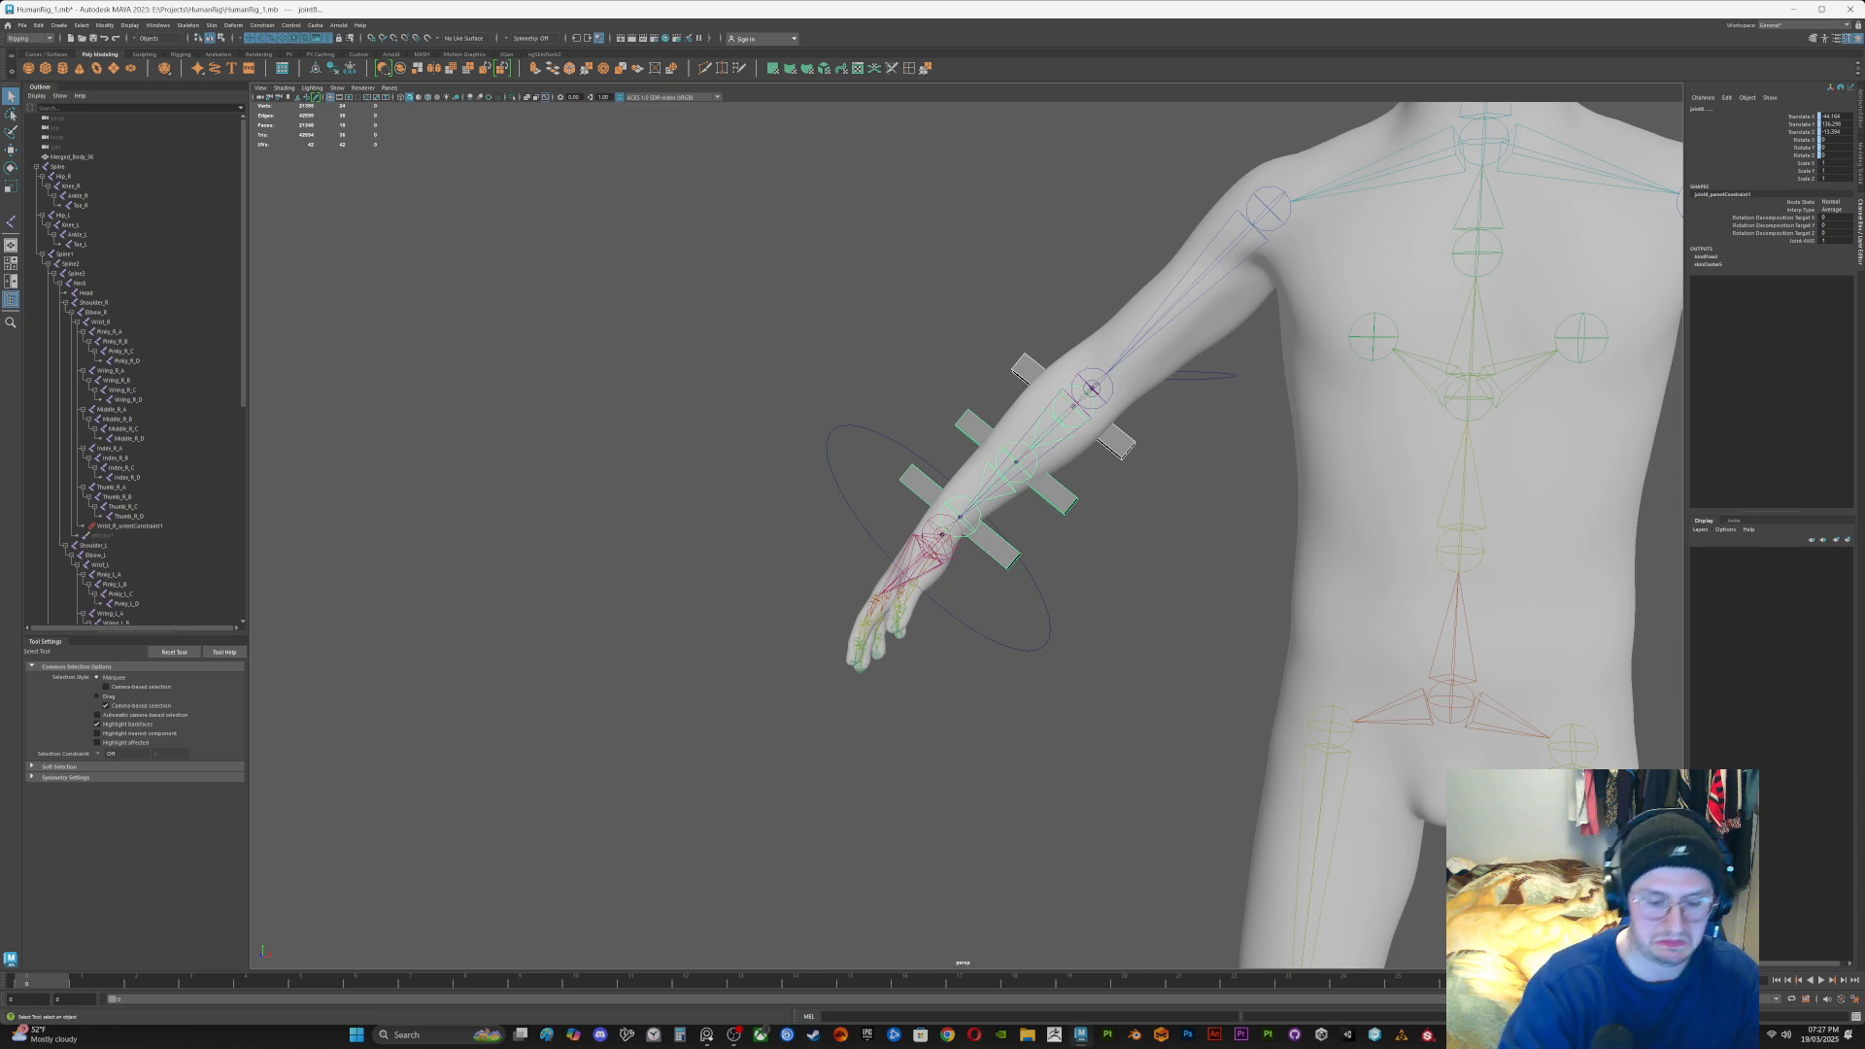
key("p")
Step: Rotate the right wrist control circle through several angles and inspect the twist of the three forearm bars from front and back
key("e")
mouse_move(930, 548)
left_mouse_down()
mouse_move(934, 563)
mouse_move(958, 520)
mouse_move(945, 532)
left_mouse_up()
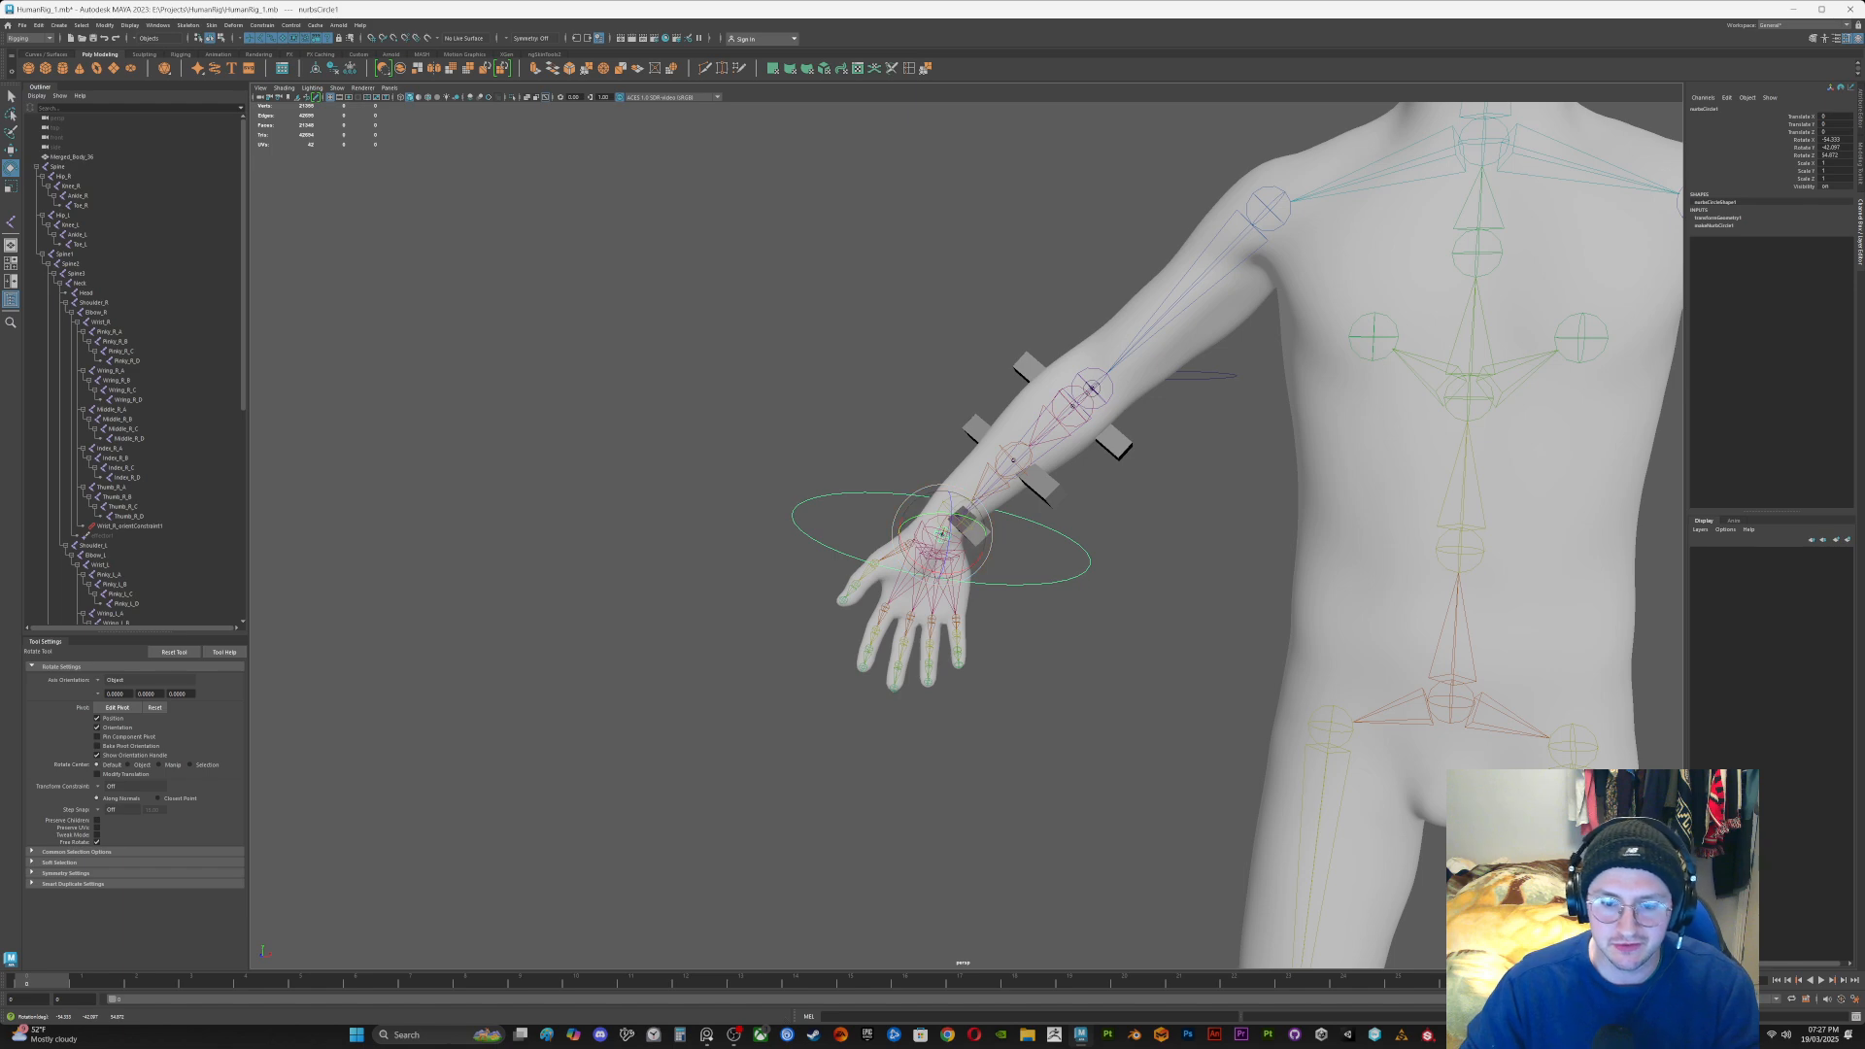
left_click_drag(947, 533, 1166, 544)
middle_click_drag(971, 563, 1098, 530, "alt")
left_click_drag(971, 544, 1185, 542, "alt")
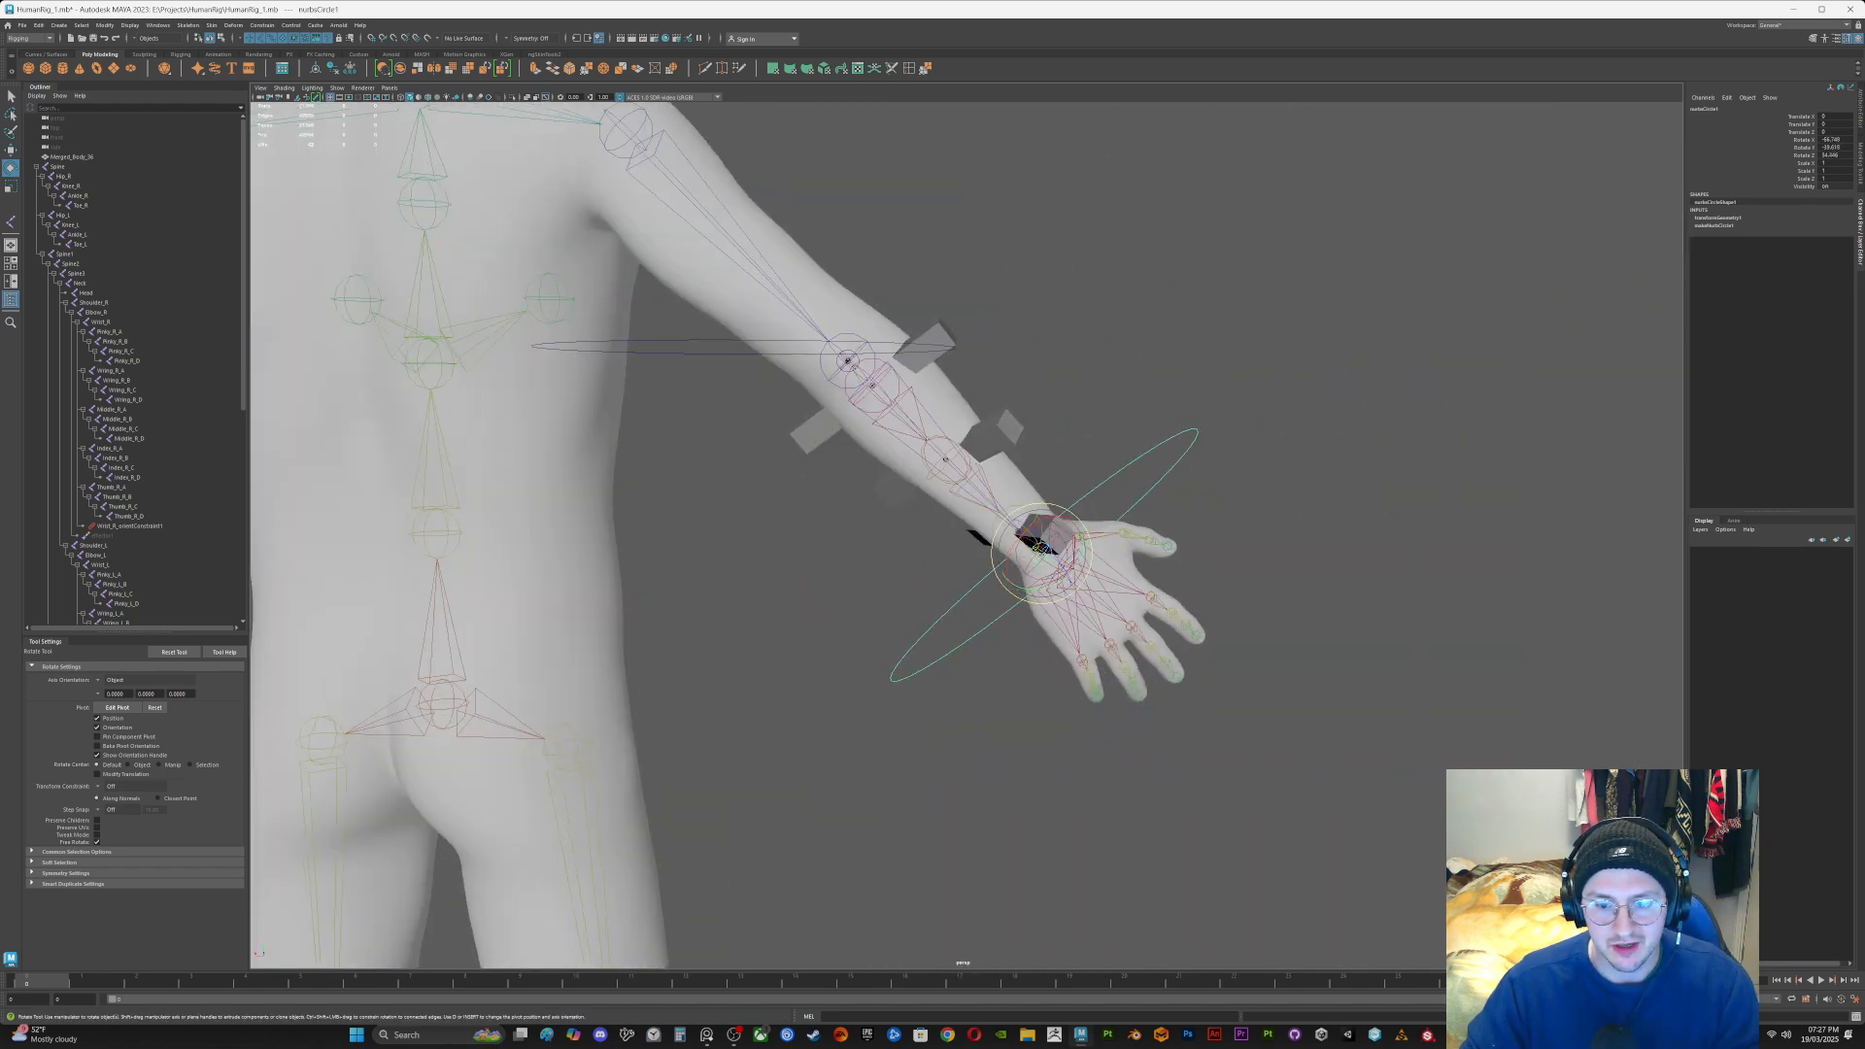
left_click_drag(1040, 546, 874, 542)
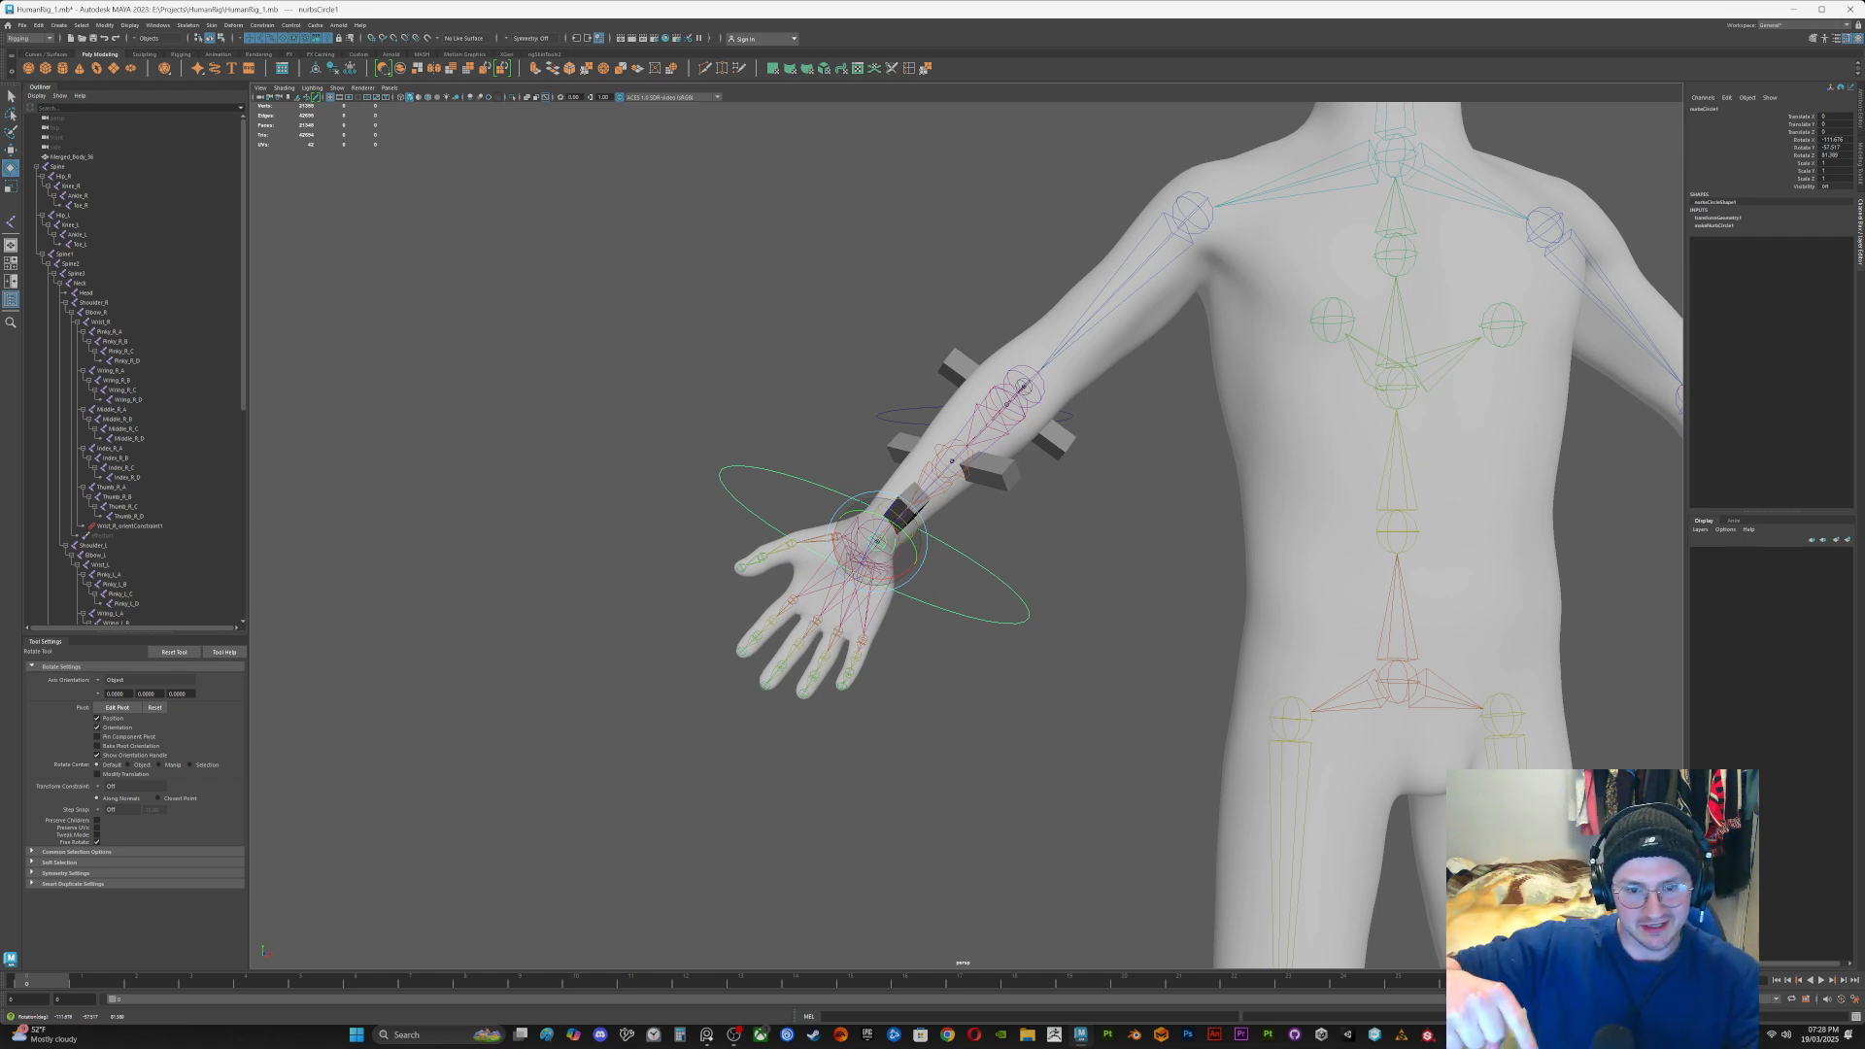
left_click_drag(867, 544, 934, 427)
Step: Move the right wrist control circle to different positions to test the arm bend with the hand twisted
scroll(889, 544, "down", 5)
key("w")
key("q")
left_click_drag(934, 428, 1136, 428, "alt")
scroll(1137, 427, "up", 3)
key("w")
left_click_drag(867, 501, 995, 524)
left_click_drag(995, 523, 739, 510, "alt")
left_click_drag(865, 508, 724, 456)
Step: Rotate the right wrist control circle at its moved position to check the forearm twist on the bent arm
key("e")
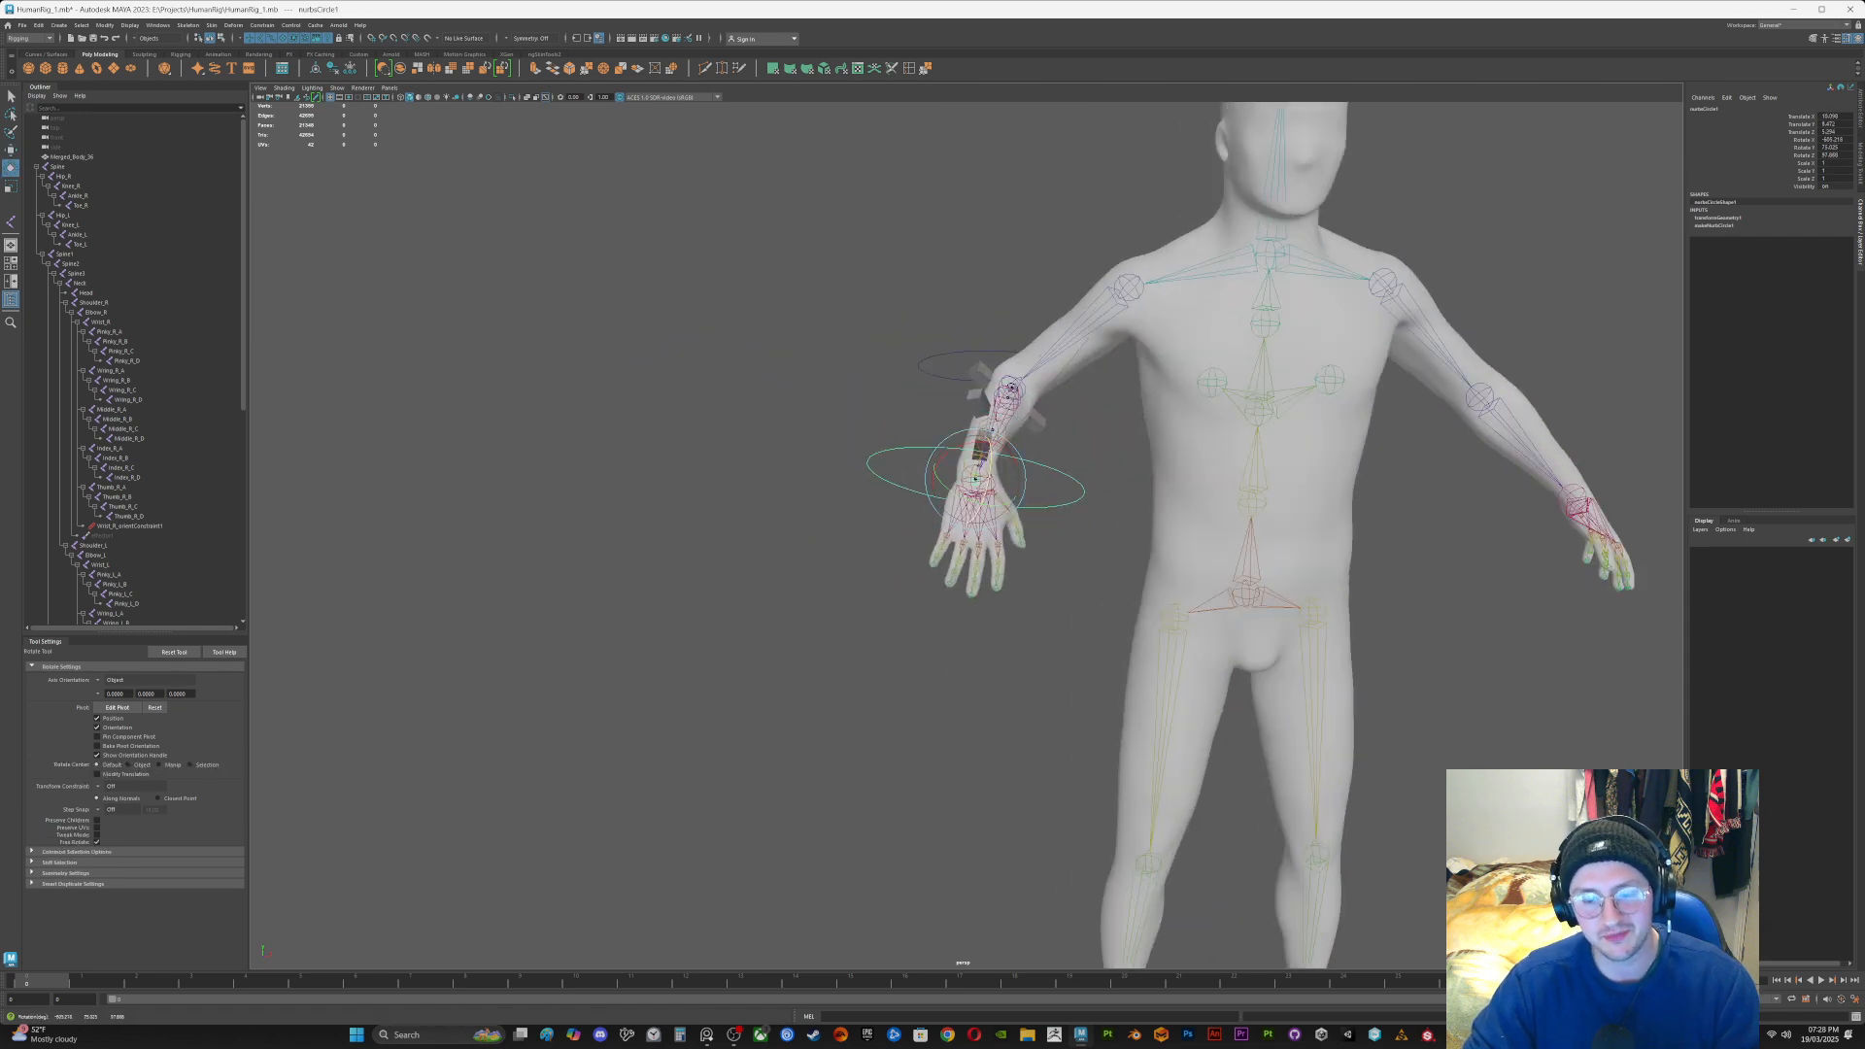
left_click_drag(983, 491, 646, 540)
key("w")
key("q")
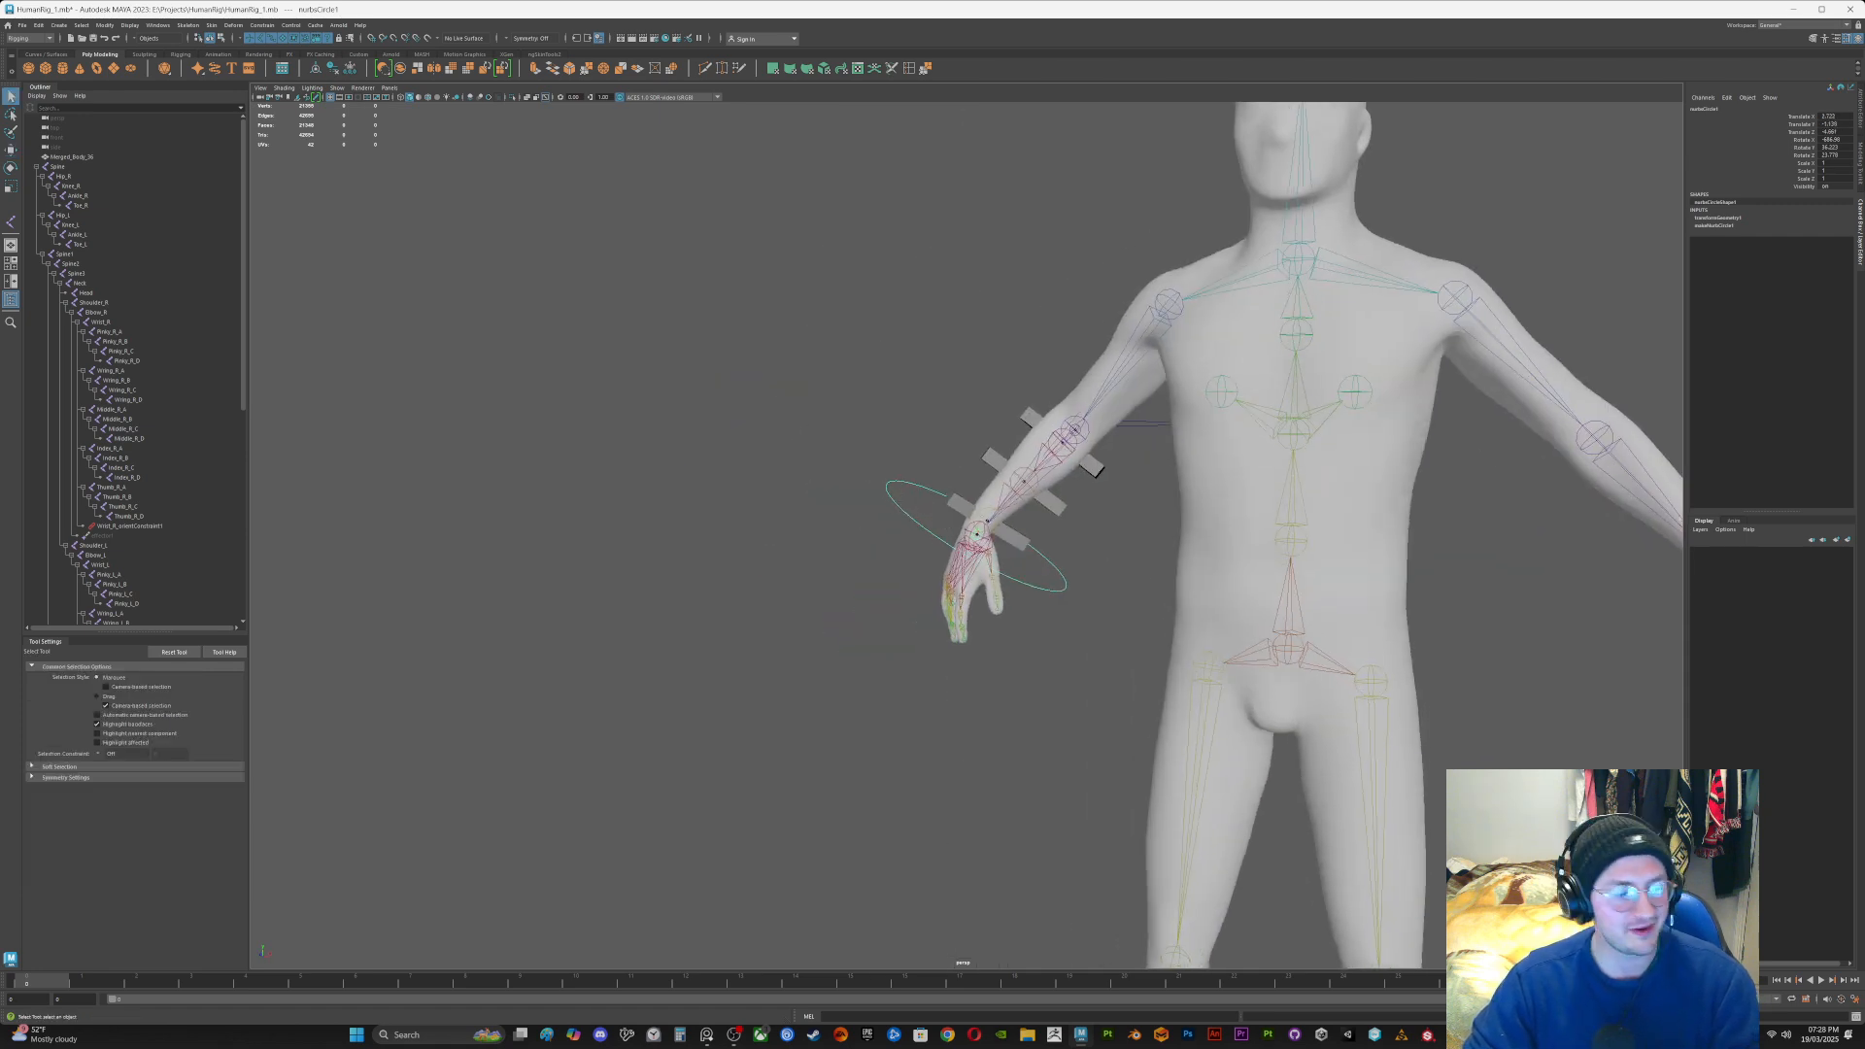